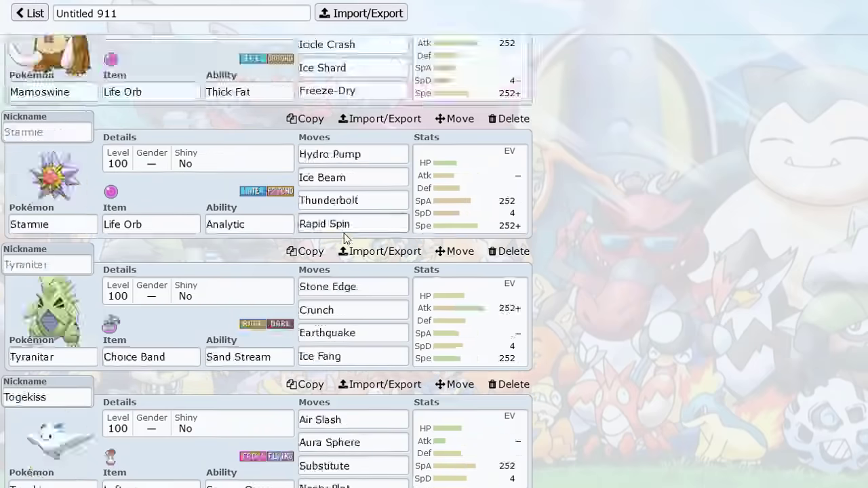
Review the sets of all six Pokémon on the team, from Mamoswine through Breloom.
scroll(343, 233, up, 4)
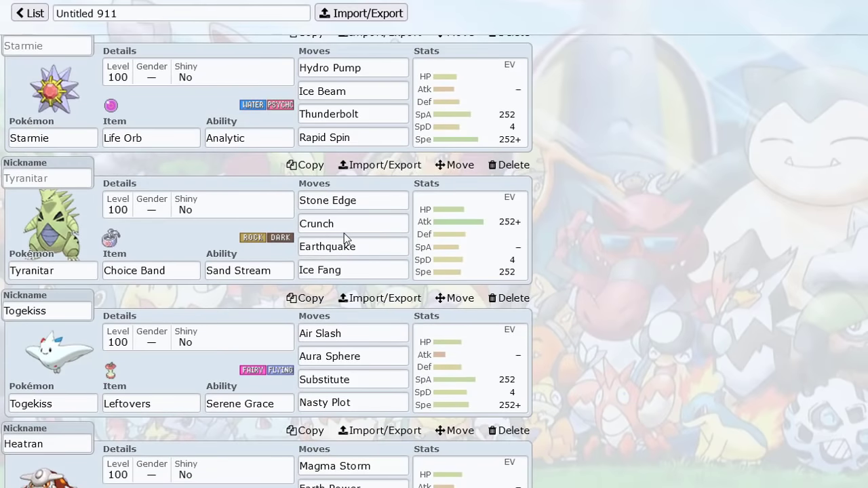
scroll(343, 234, down, 3)
scroll(357, 212, down, 1)
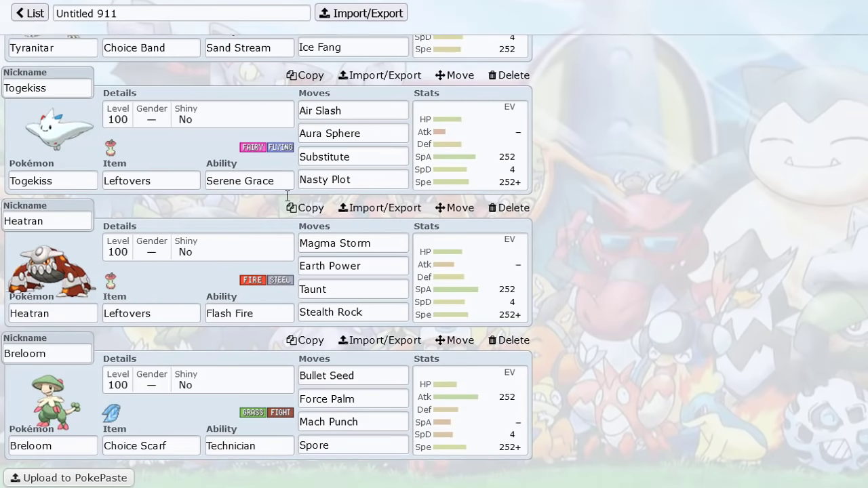
scroll(279, 248, up, 4)
scroll(278, 248, up, 3)
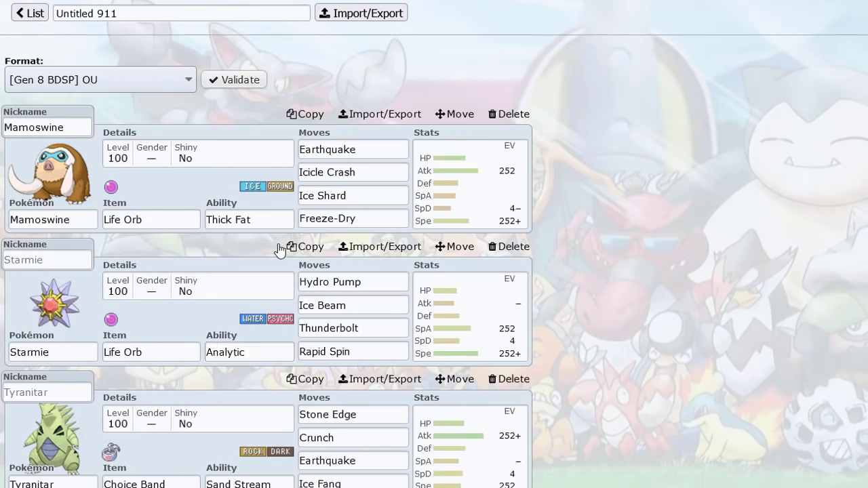
scroll(353, 170, down, 5)
scroll(325, 271, down, 2)
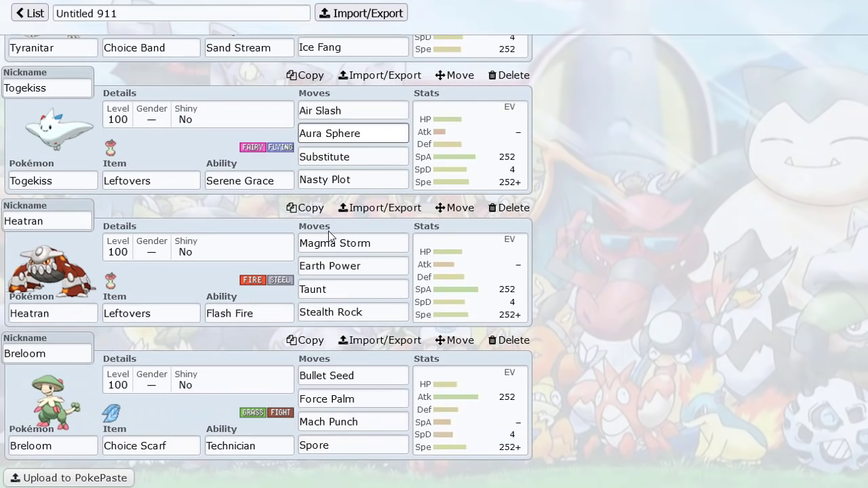
scroll(302, 223, up, 4)
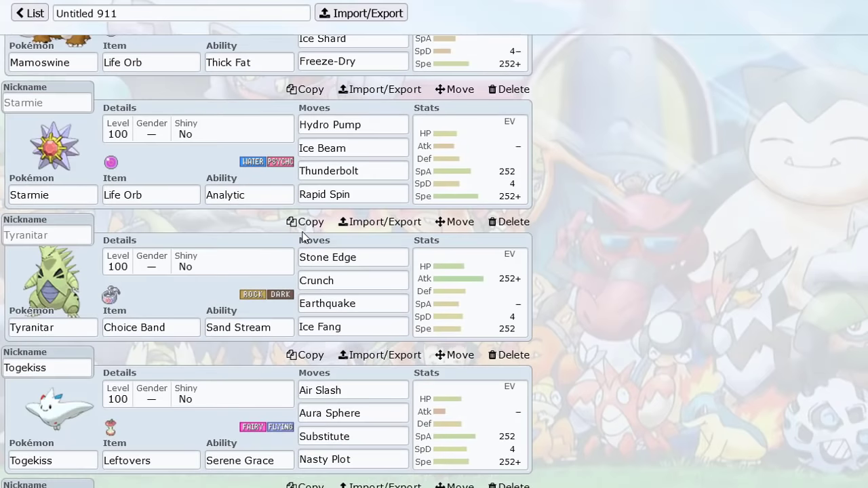
scroll(303, 236, up, 3)
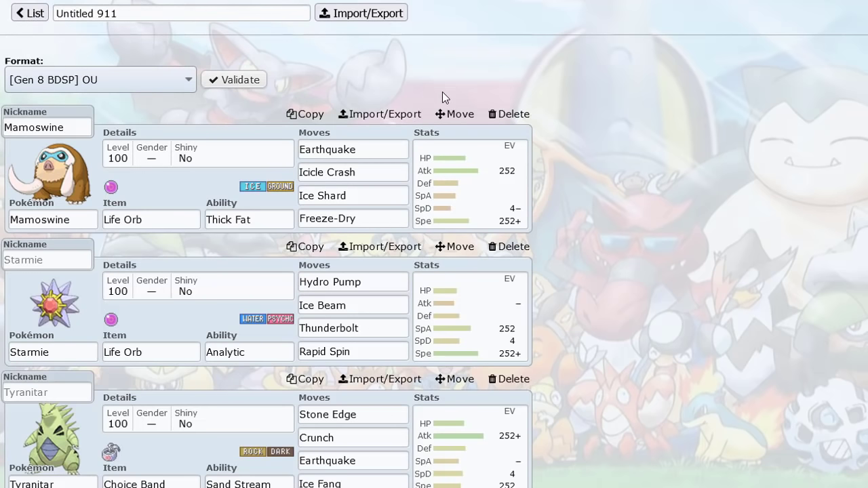
Delete all six Pokémon from the team.
click(504, 114)
click(512, 150)
click(512, 151)
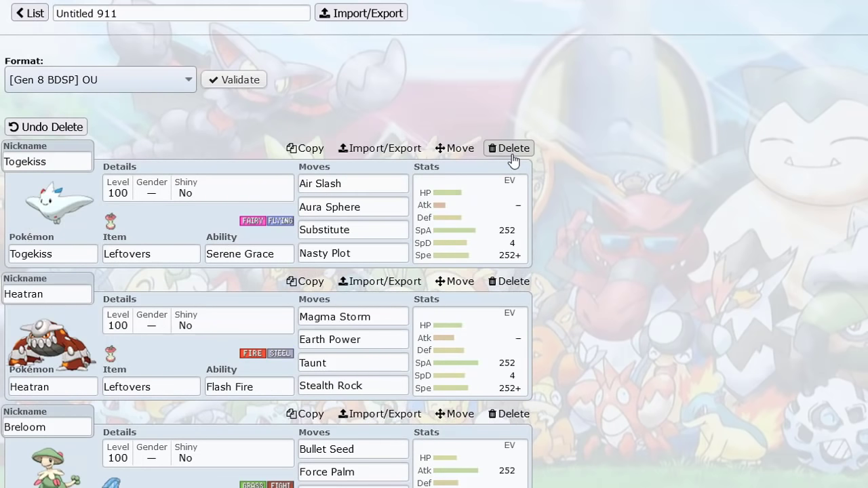
click(512, 150)
click(511, 150)
click(512, 150)
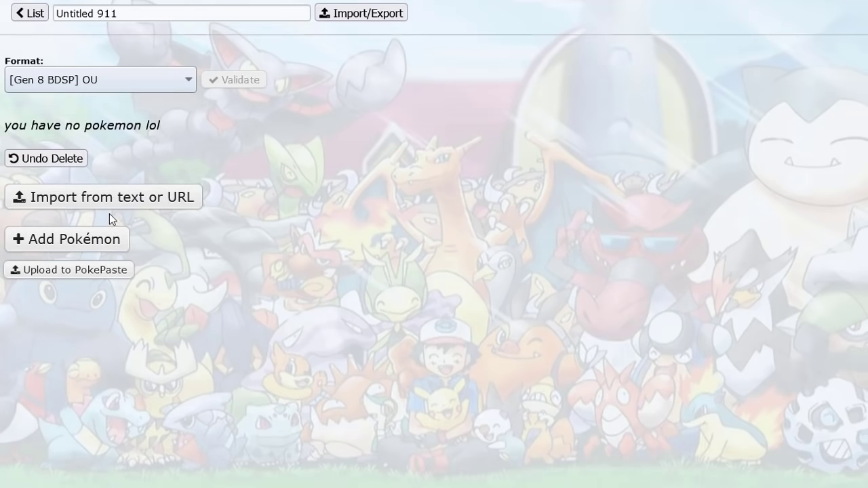
Add Skarmory as the first Pokémon of the empty team.
click(101, 234)
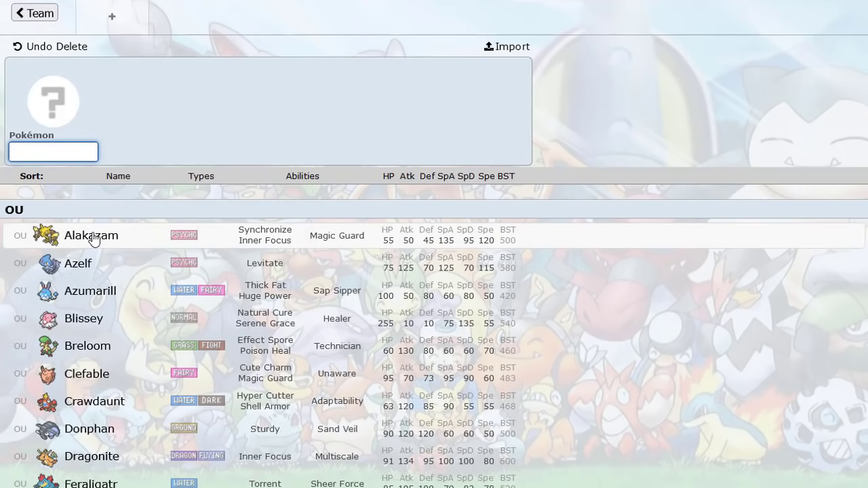
text(skr)
key(BackSpace)
click(122, 208)
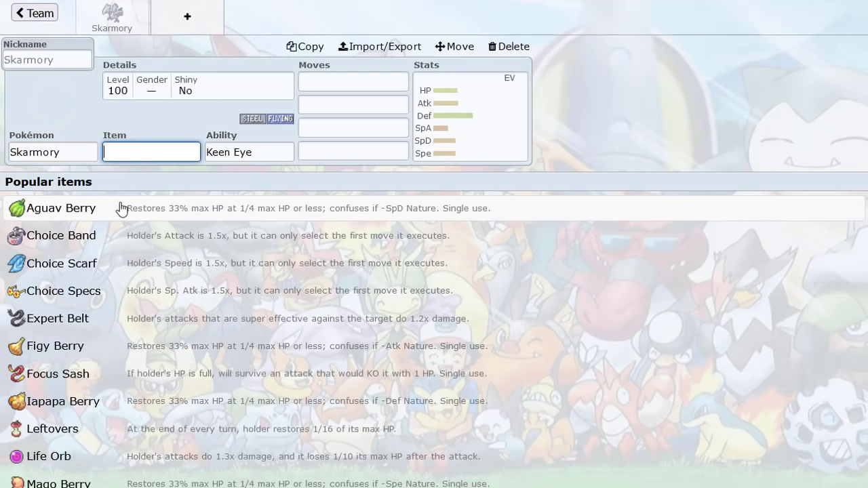
Give Skarmory Stealth Rock as its fourth move and Spikes as its third.
click(314, 150)
text(stea)
click(265, 207)
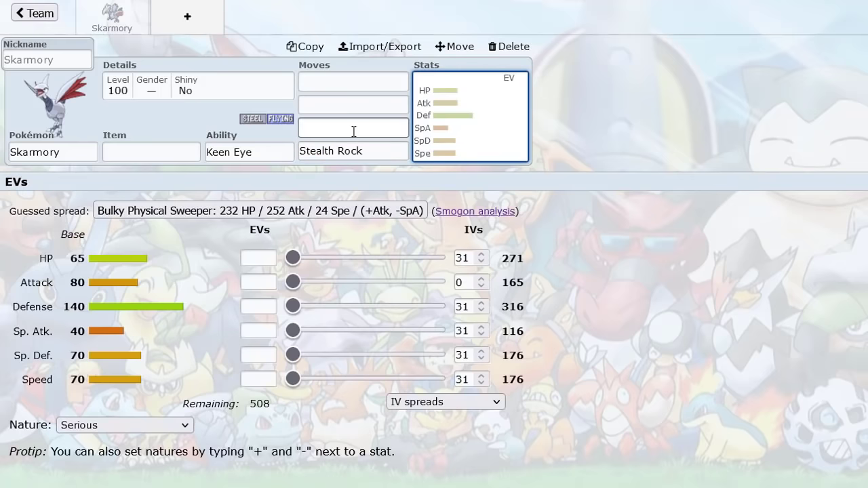
click(353, 131)
text(spik)
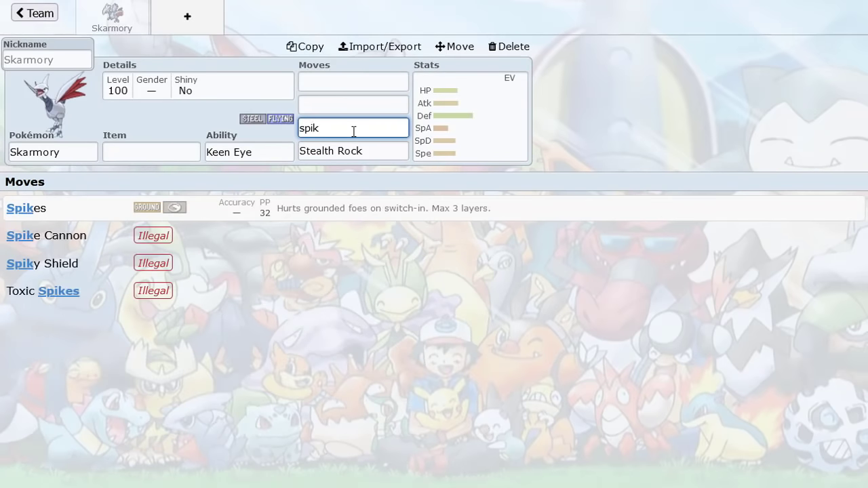
click(341, 208)
Set Skarmory's EVs to 252 Attack, 4 Defense and 252 Speed, with a Jolly nature.
click(293, 379)
key(End)
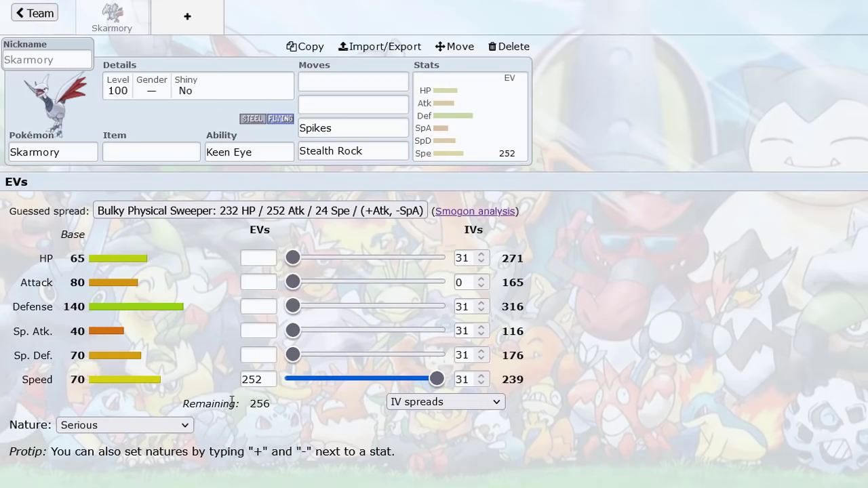
click(140, 425)
click(92, 178)
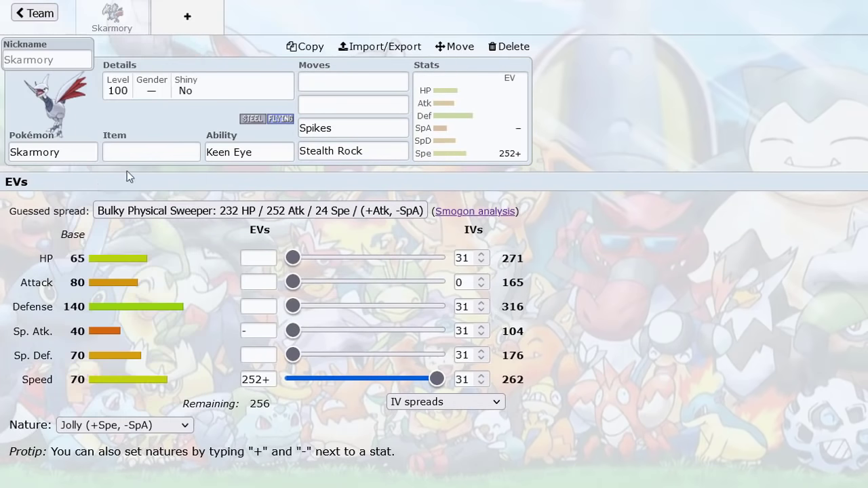
drag(328, 271, 536, 287)
drag(439, 307, 407, 314)
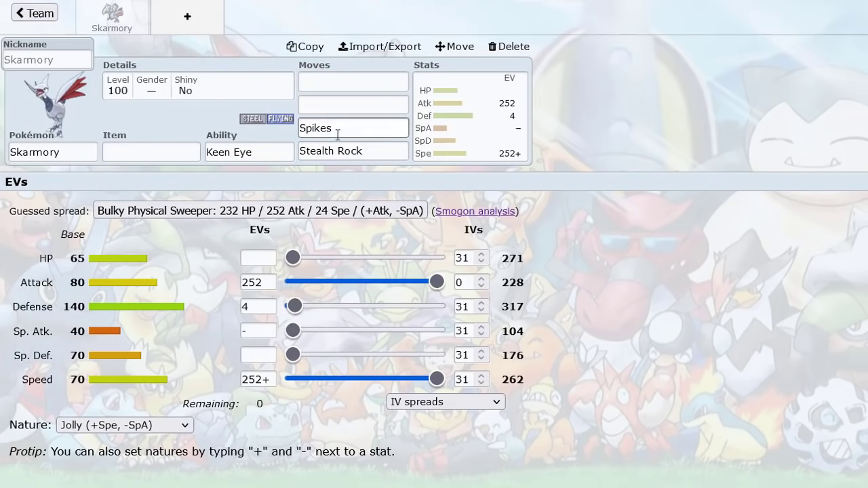
Fill Skarmory's first two move slots with Brave Bird and Taunt.
click(312, 84)
text(br)
click(270, 215)
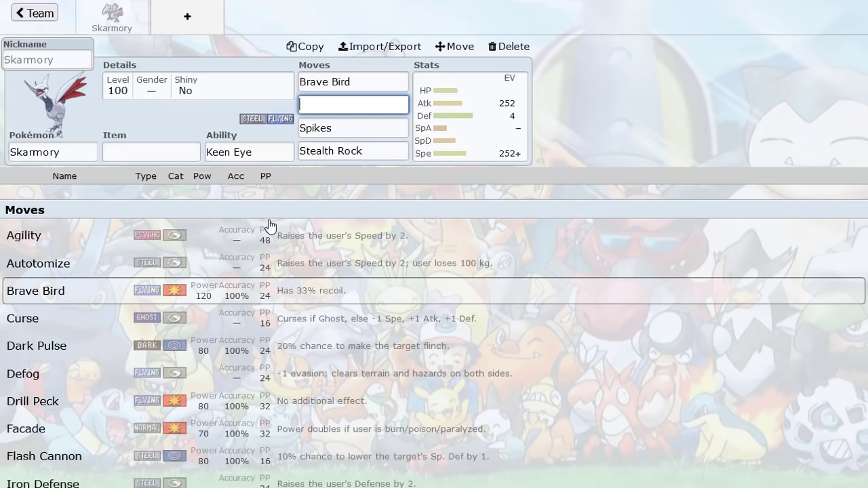
text(ta)
click(270, 215)
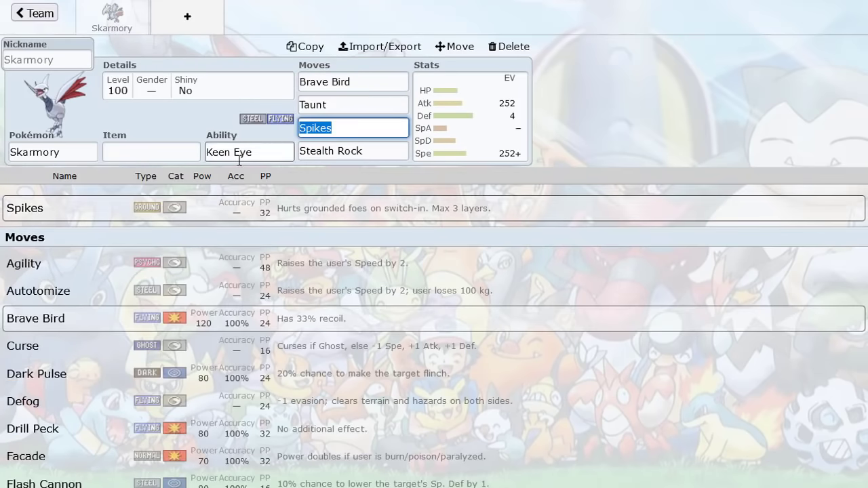
Set Skarmory's ability to Sturdy and its held item to Custap Berry.
click(164, 160)
text(cu)
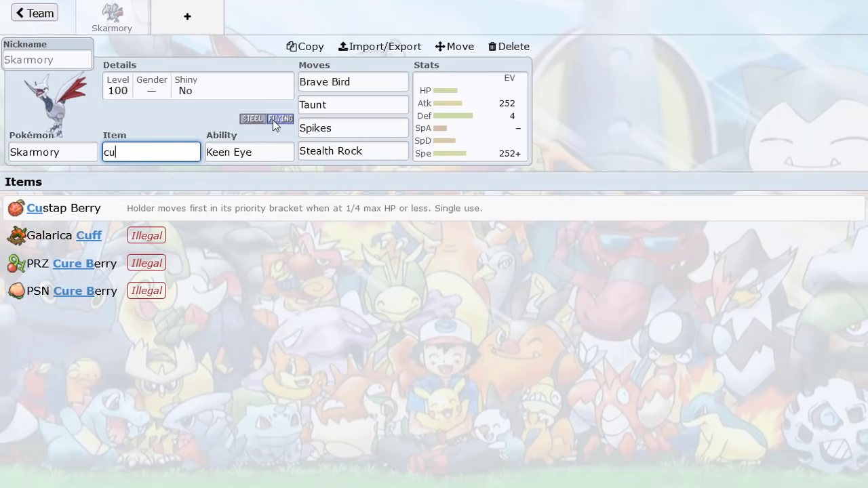
click(258, 143)
click(165, 271)
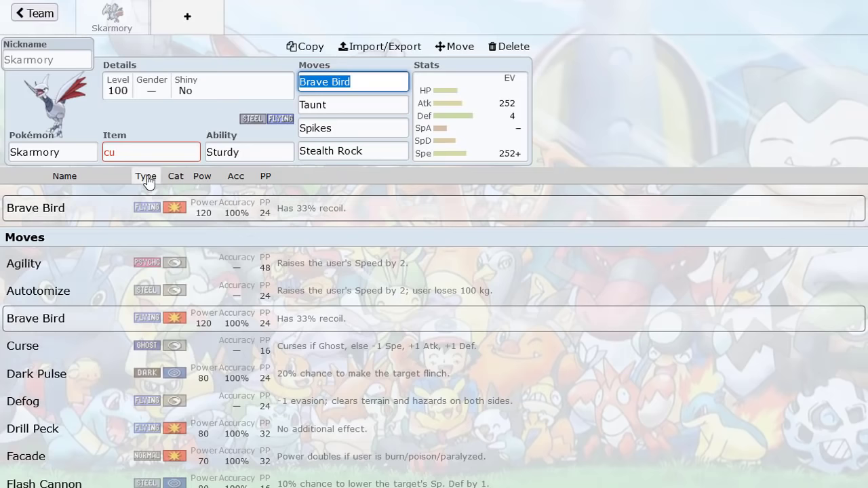
click(144, 152)
click(126, 210)
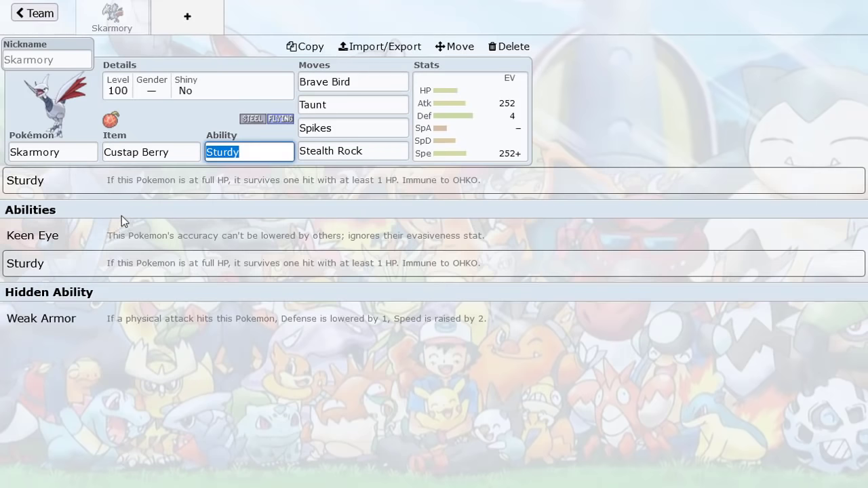
click(158, 161)
click(229, 149)
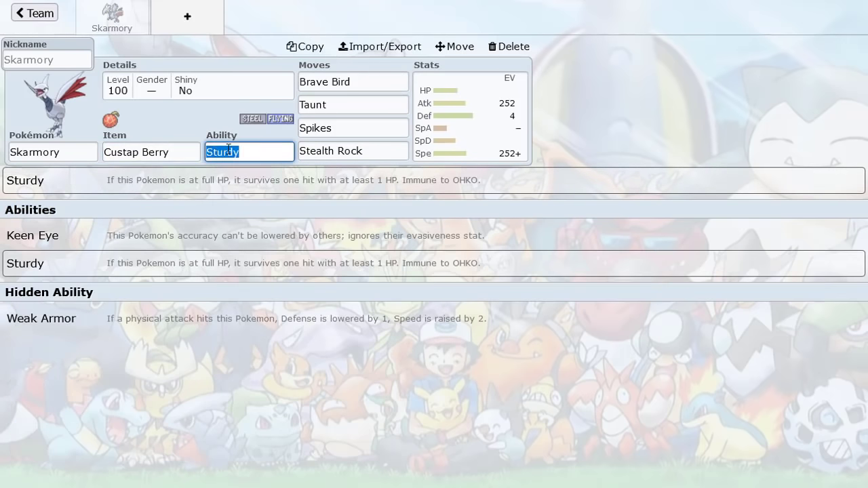
click(152, 153)
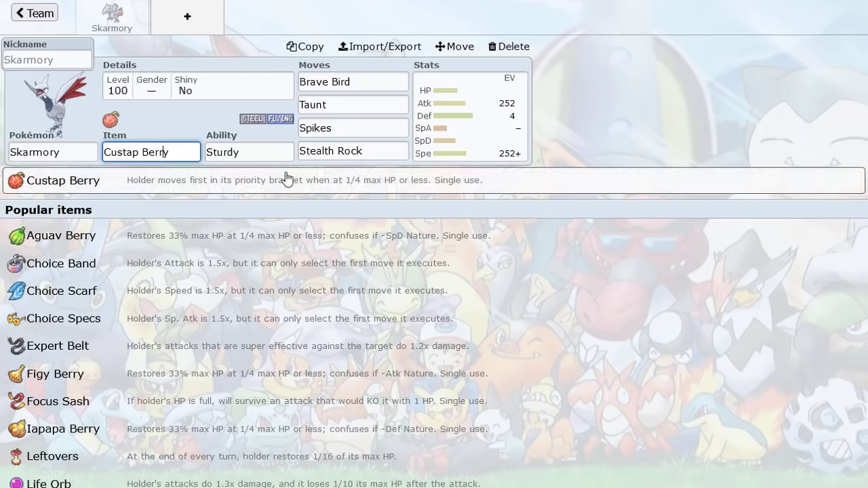
key(Tab)
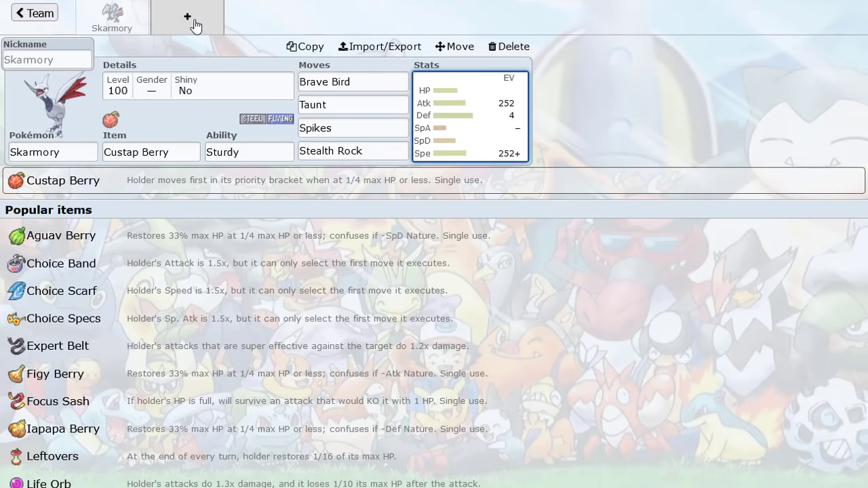
Add Gengar as the second Pokémon on the team.
click(195, 25)
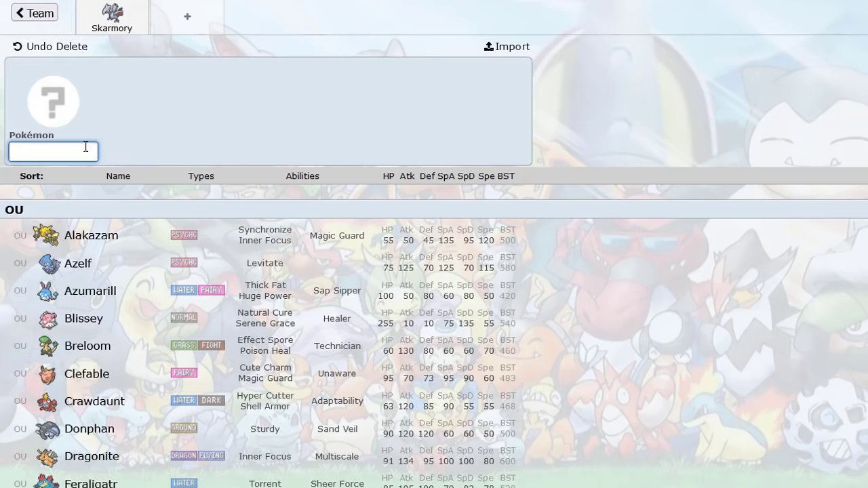
text(ge)
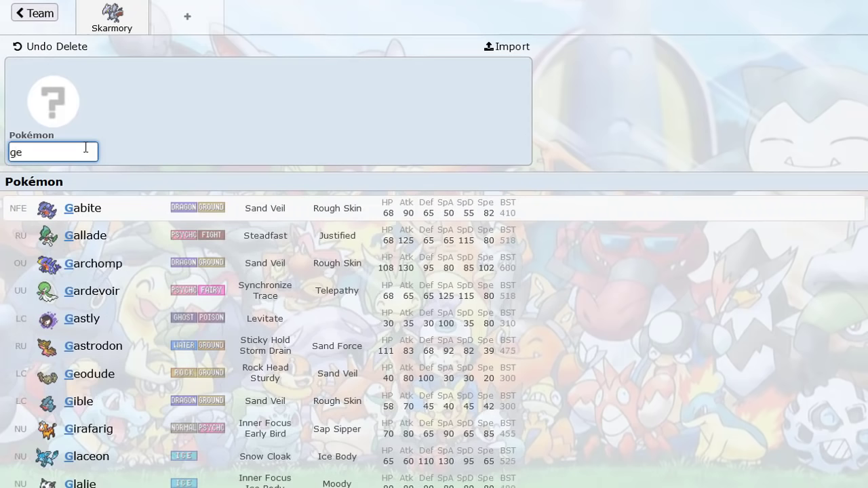
text(ng)
click(102, 206)
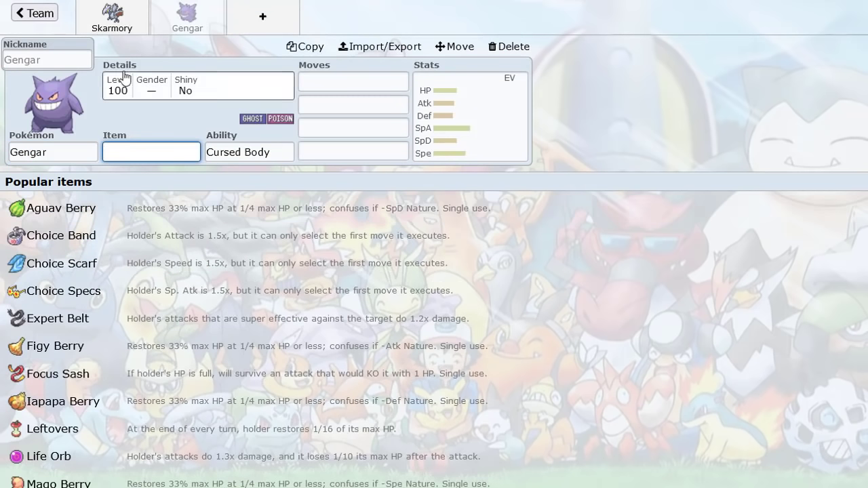
Filter the Pokémon choices by Ghost type and replace Gengar with Mismagius.
click(87, 152)
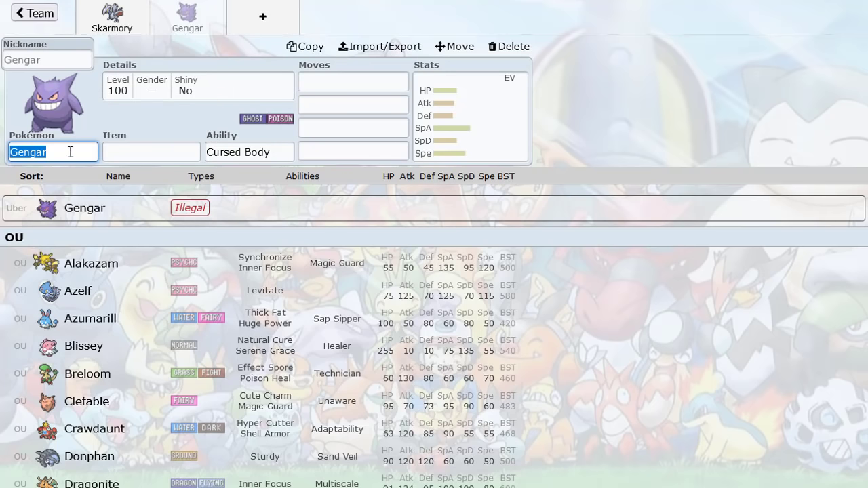
text(ghost)
click(71, 191)
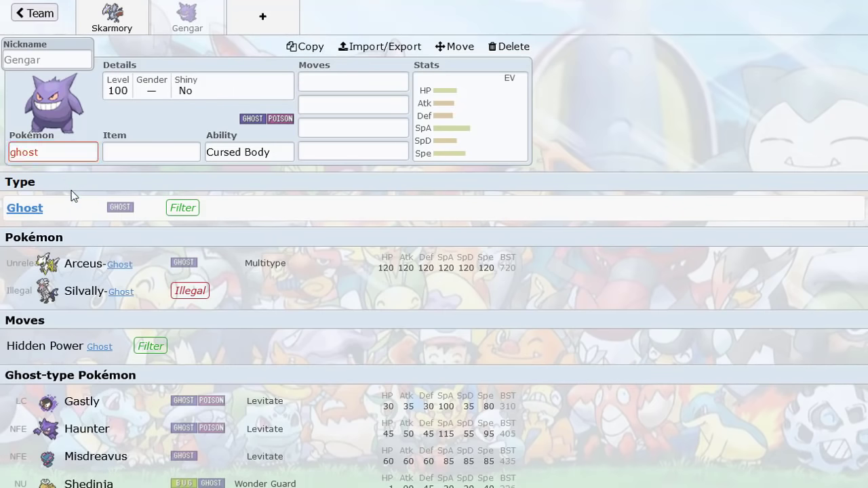
click(83, 211)
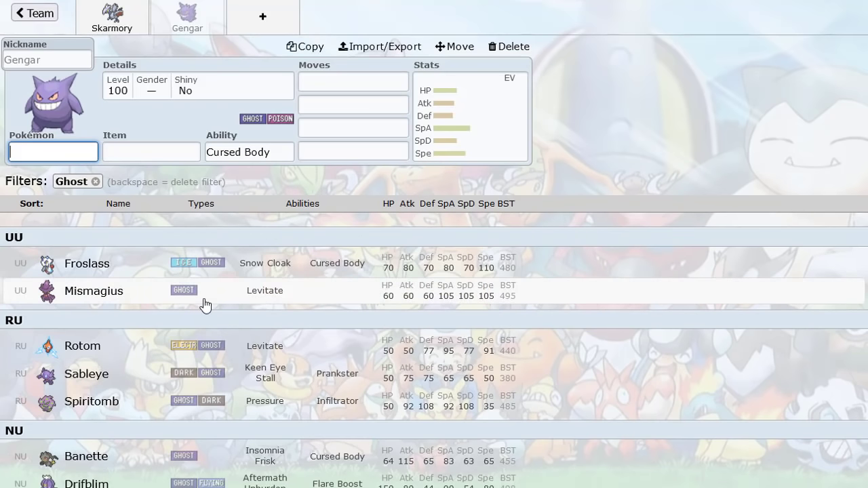
scroll(203, 304, down, 3)
scroll(145, 311, up, 3)
click(133, 302)
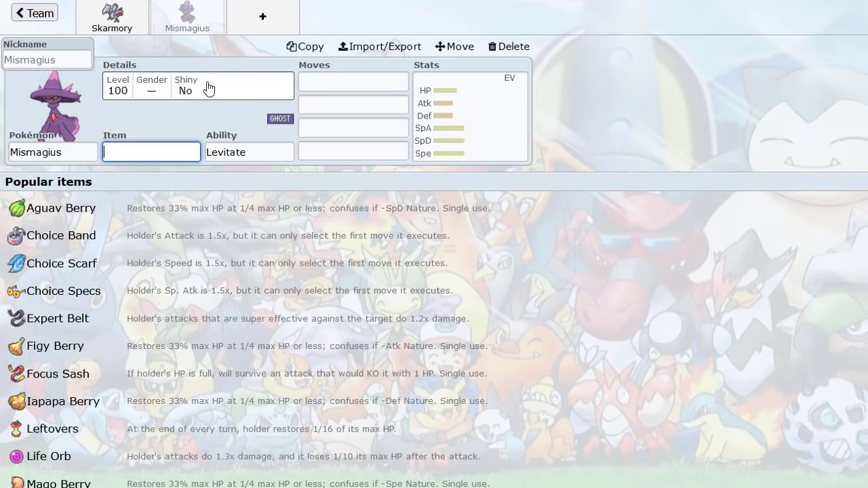
Add Azumarill and Scizor as the third and fourth Pokémon on the team.
click(258, 32)
text(az)
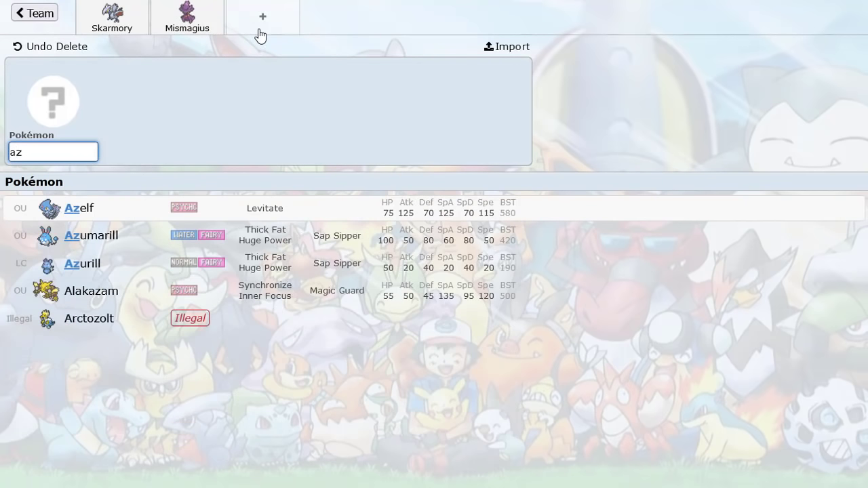
click(194, 230)
click(337, 33)
text(sc)
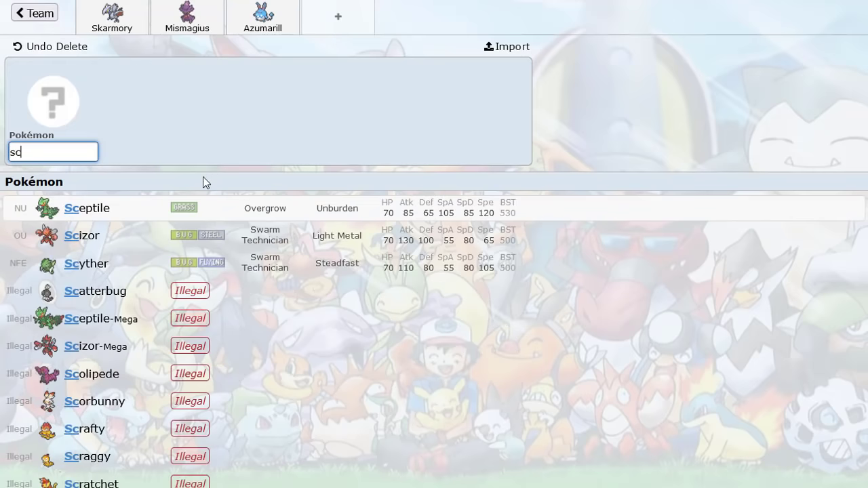
click(155, 239)
Add Breloom as the fifth Pokémon and return to Scizor's set.
click(398, 28)
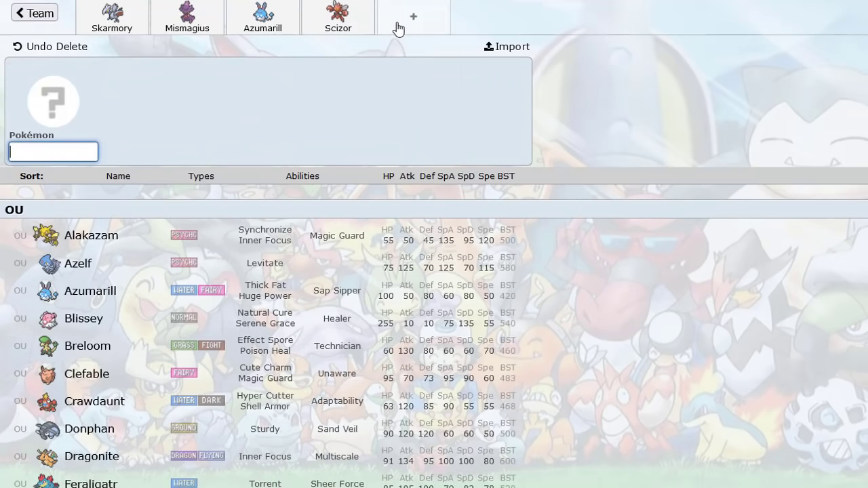
text(br)
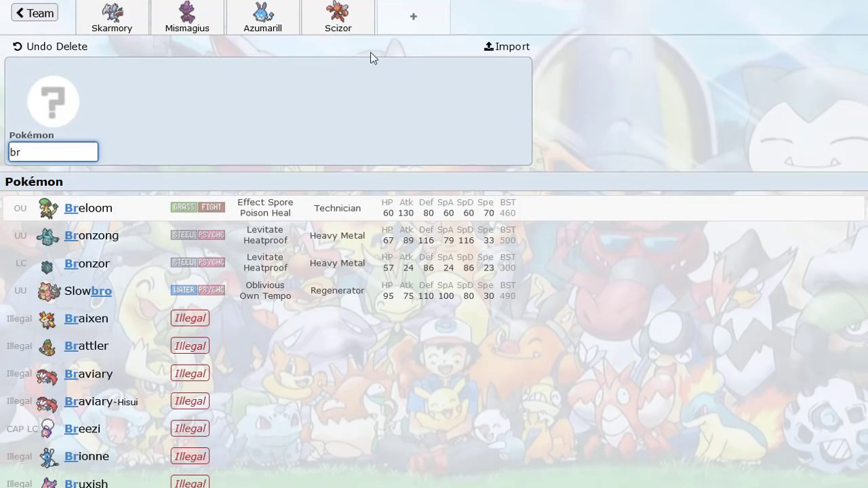
click(260, 216)
click(320, 34)
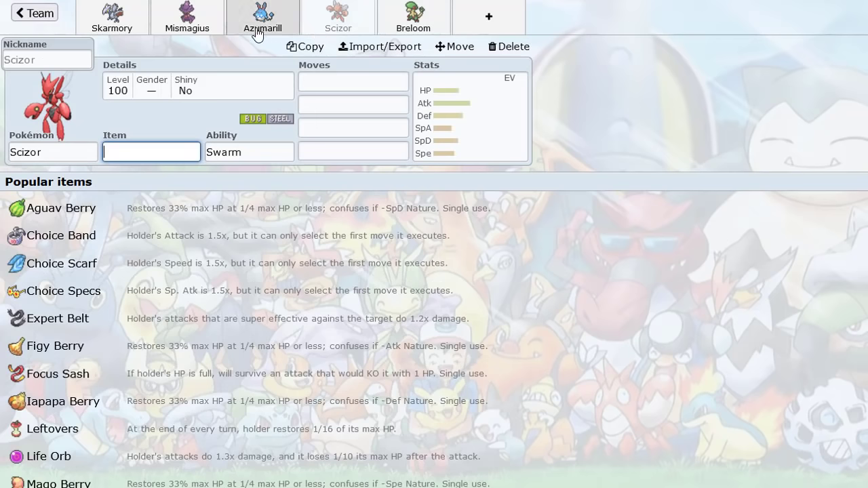
Add Garchomp as the sixth Pokémon on the team.
click(259, 35)
click(189, 34)
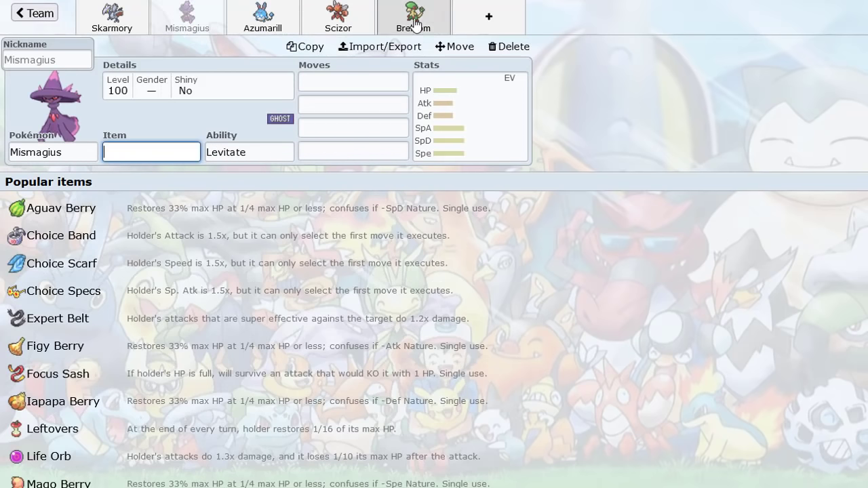
click(507, 26)
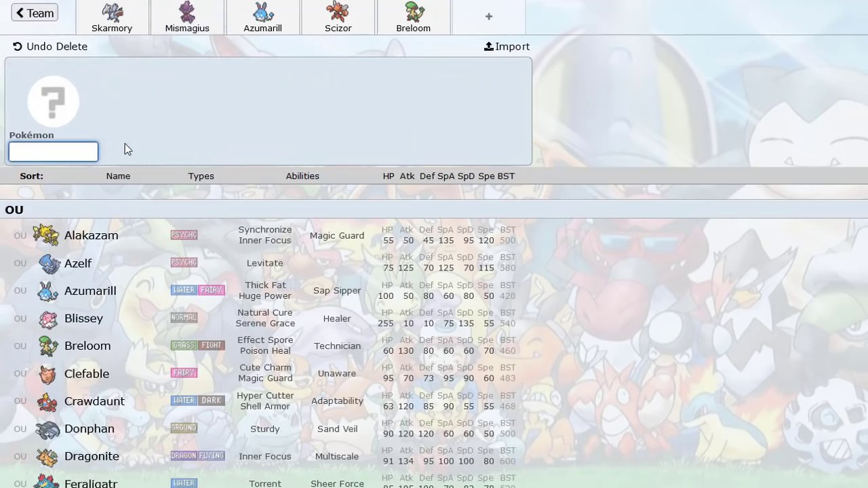
text(gar)
click(140, 198)
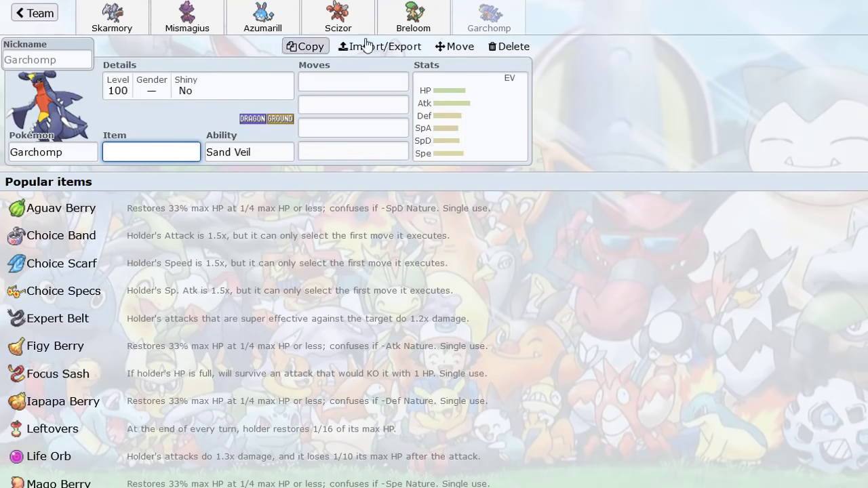
Review the team members' sets one after another, from Skarmory through Garchomp and back.
click(129, 23)
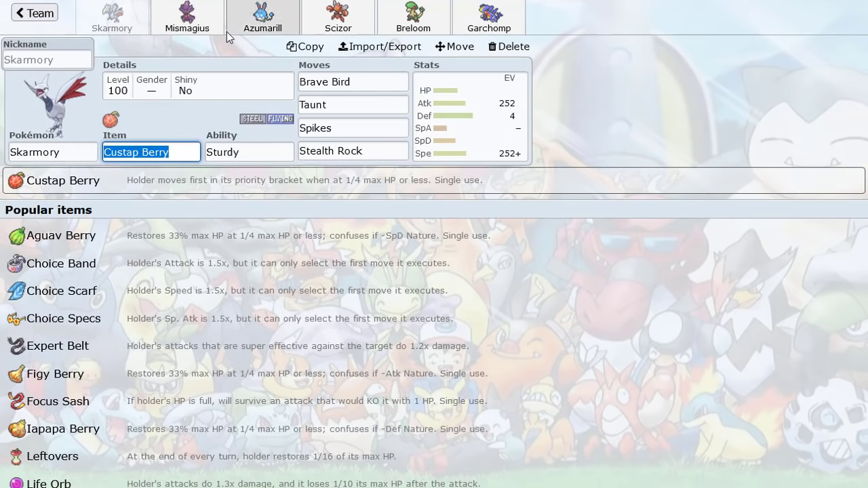
click(265, 26)
click(413, 26)
click(492, 28)
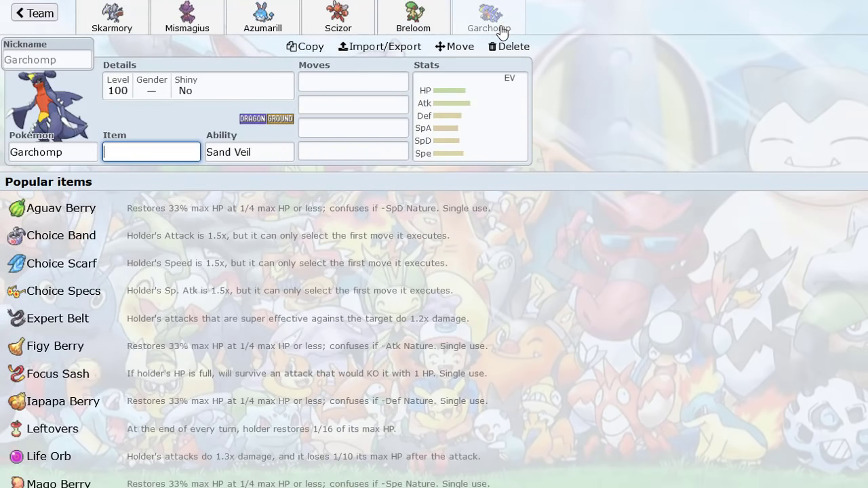
click(381, 33)
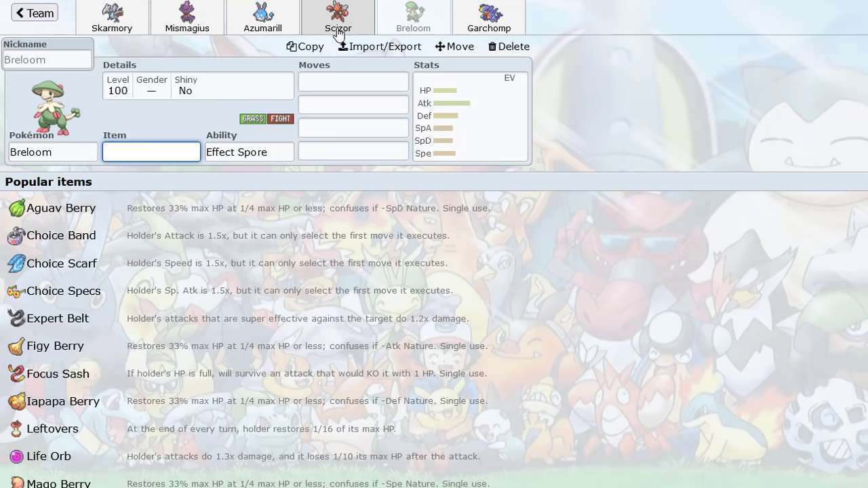
click(337, 30)
click(254, 27)
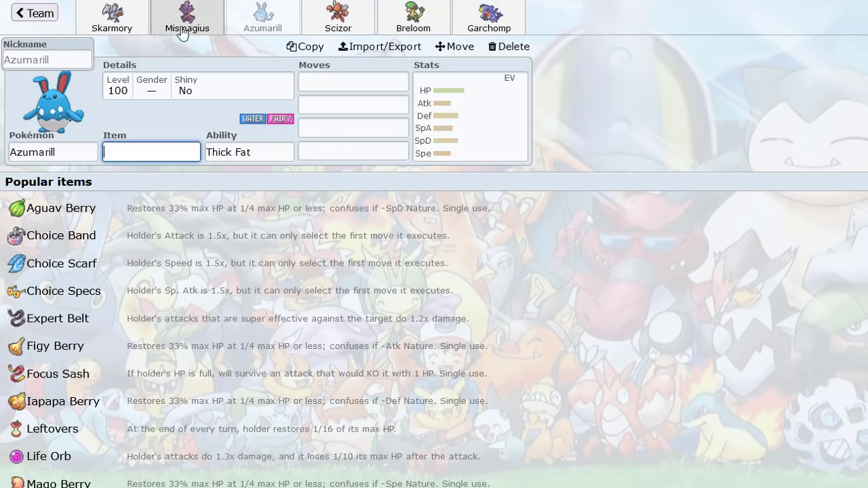
click(169, 31)
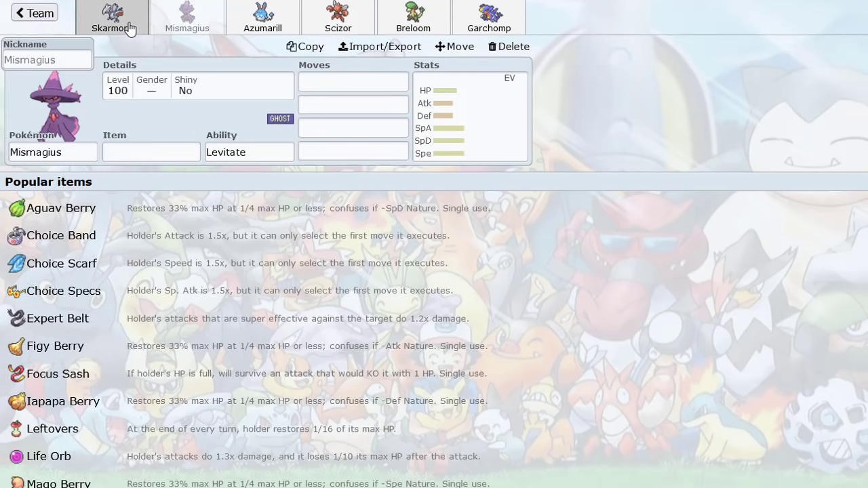
click(119, 29)
click(183, 29)
click(266, 27)
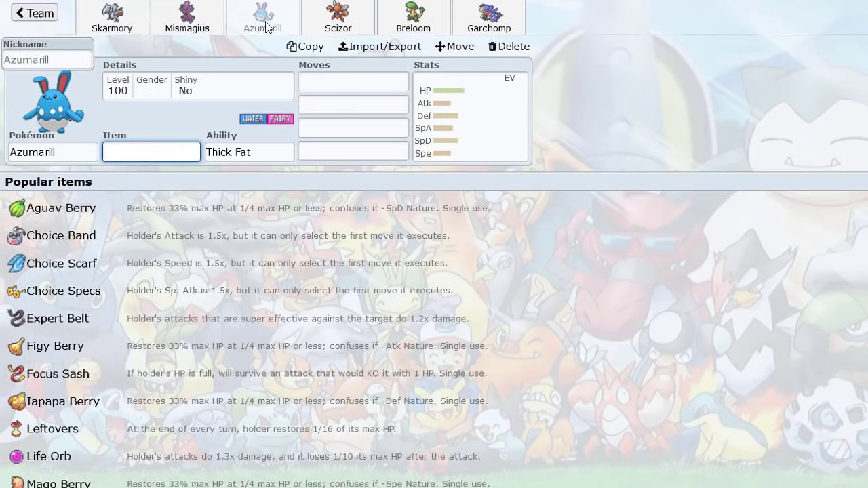
click(399, 25)
click(488, 23)
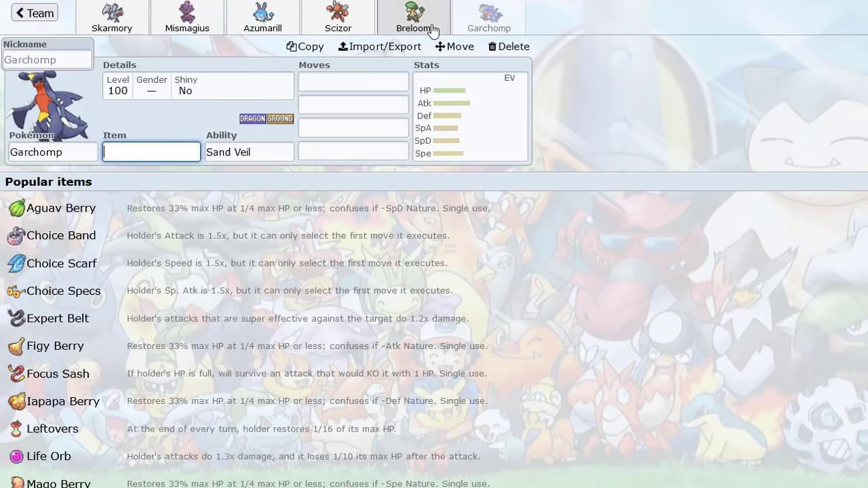
click(414, 26)
Examine Scizor's available moves, and look over the sets of Azumarill, Skarmory and Mismagius.
click(342, 27)
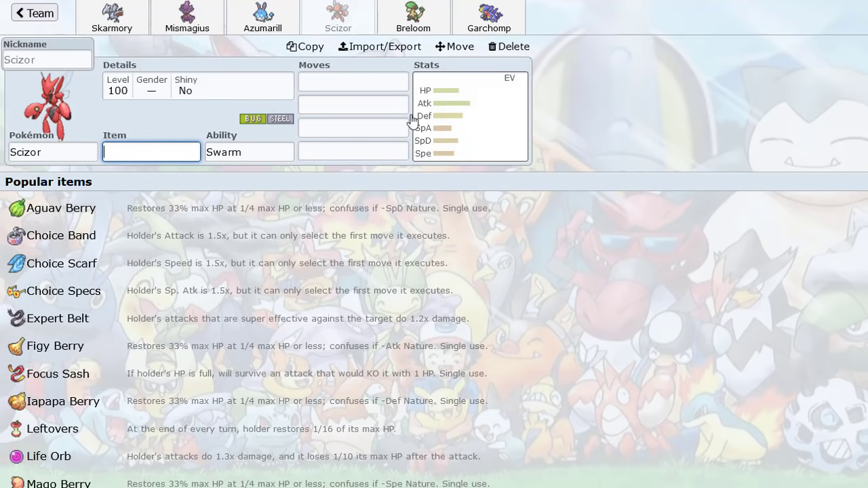
click(355, 145)
scroll(291, 284, down, 5)
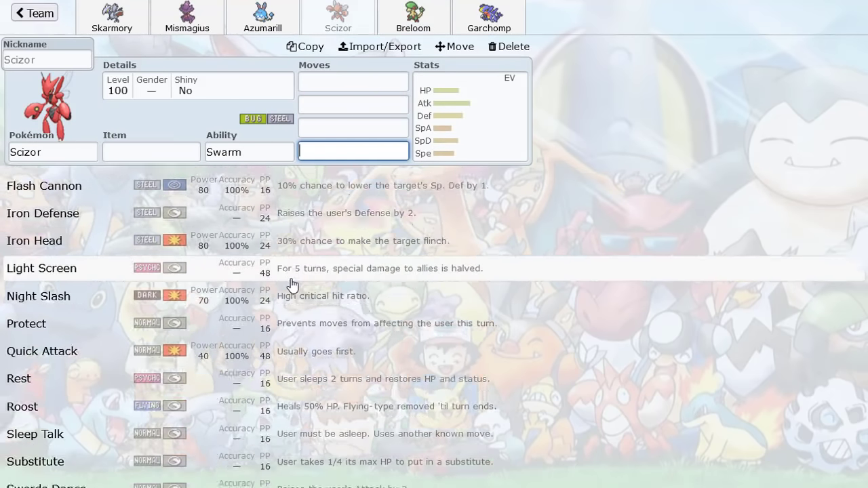
scroll(287, 271, up, 5)
click(248, 27)
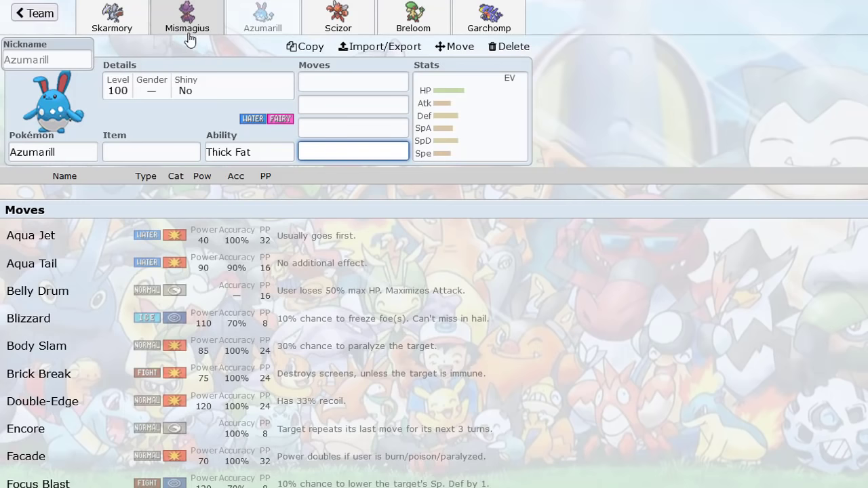
click(140, 34)
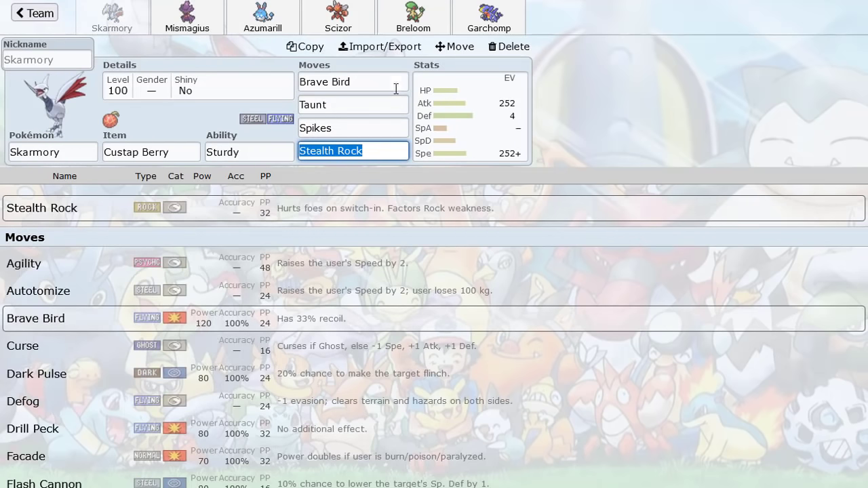
click(262, 21)
click(193, 25)
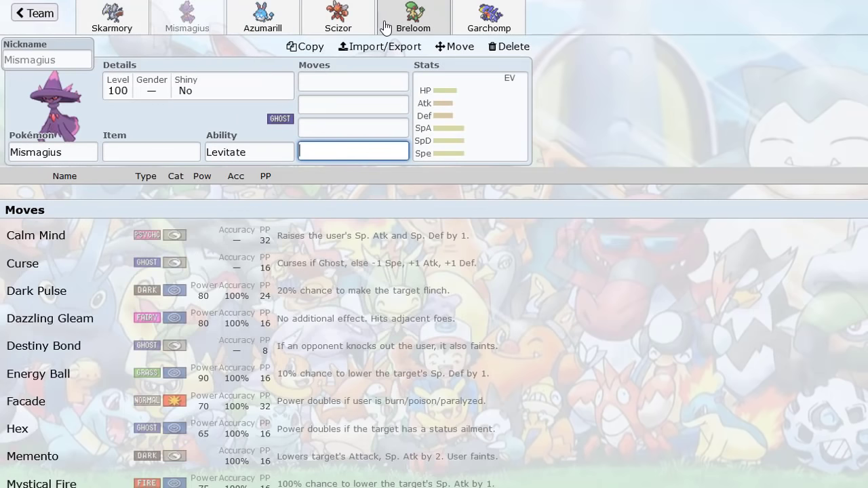
Give Garchomp 252 Speed EVs and the Jolly (+Spe, -SpA) nature.
click(478, 27)
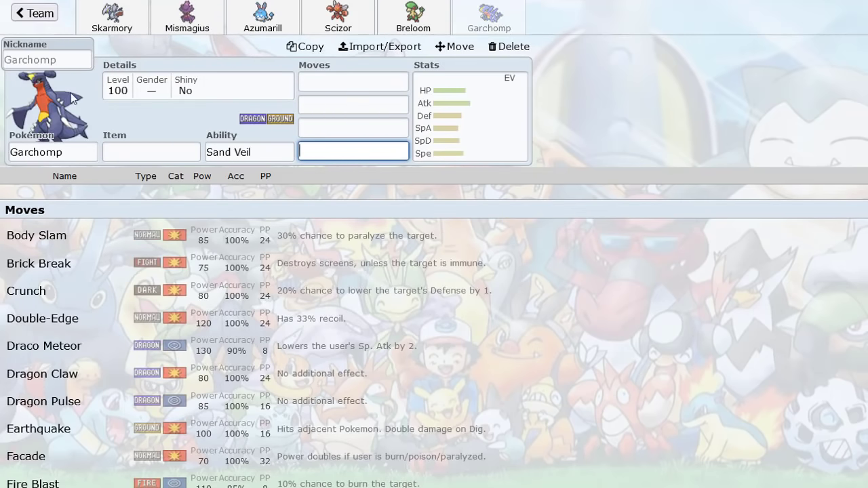
click(465, 140)
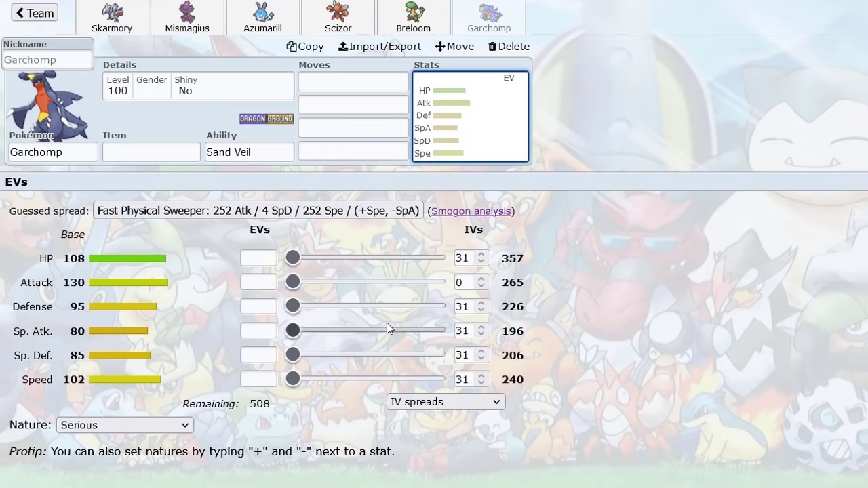
drag(292, 379, 451, 381)
click(174, 425)
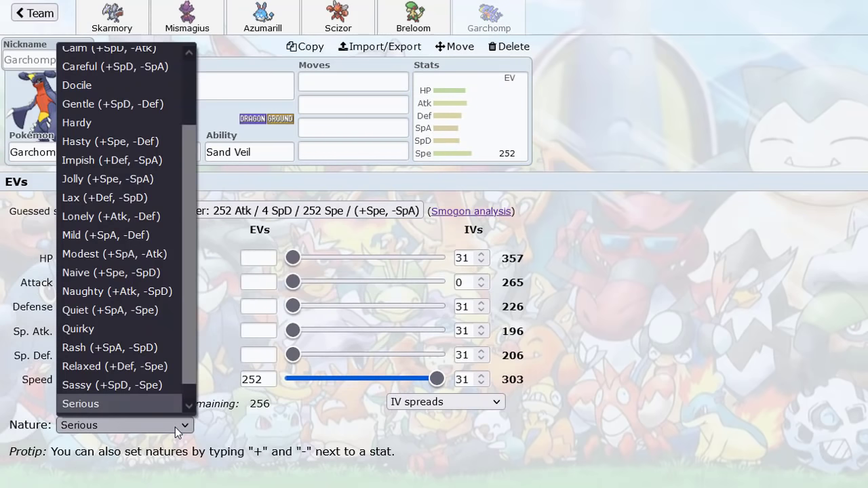
click(132, 179)
Set Garchomp's held item to Choice Scarf.
click(144, 148)
text(choice)
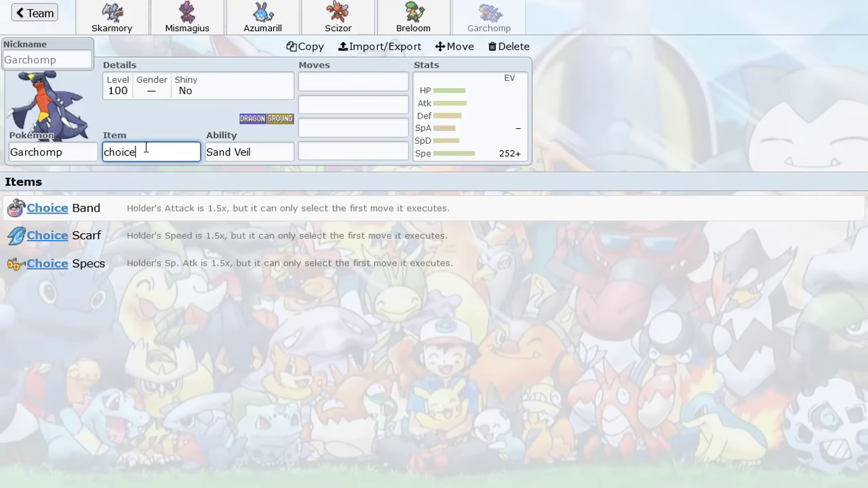
click(161, 233)
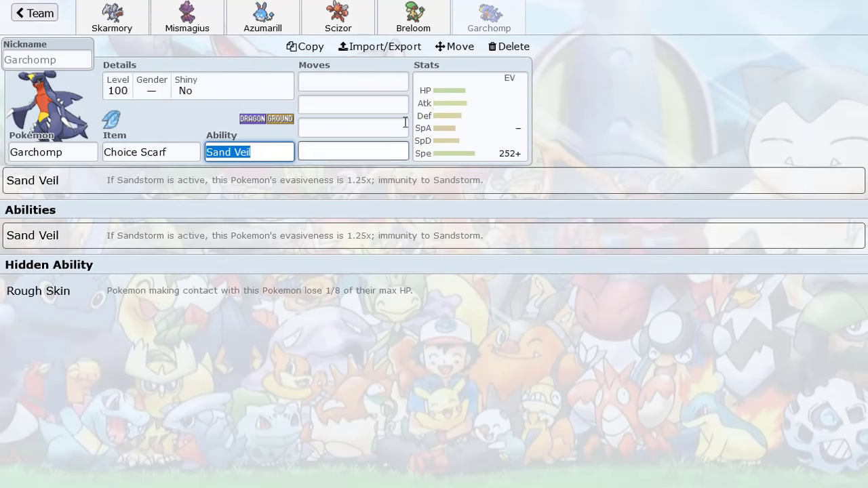
Give Breloom Mach Punch as its first move.
click(412, 17)
click(356, 77)
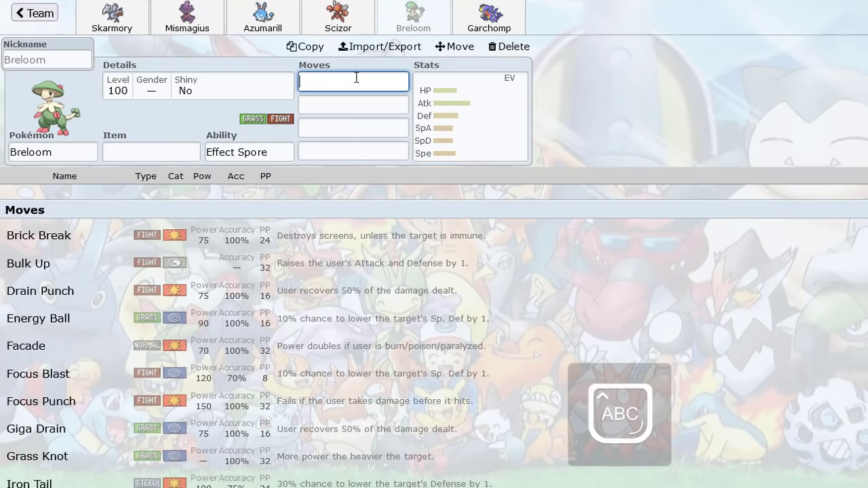
text(mach)
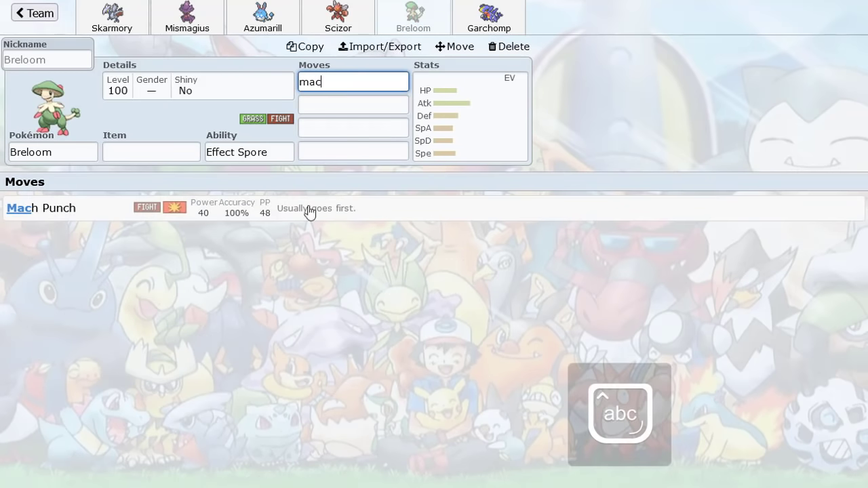
click(307, 209)
Give Scizor Bullet Punch as its first move.
click(350, 23)
click(353, 80)
text(b)
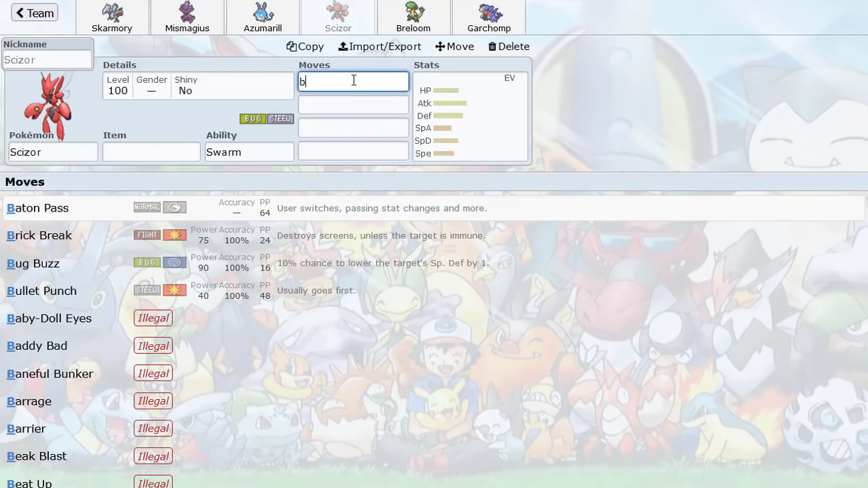
click(205, 299)
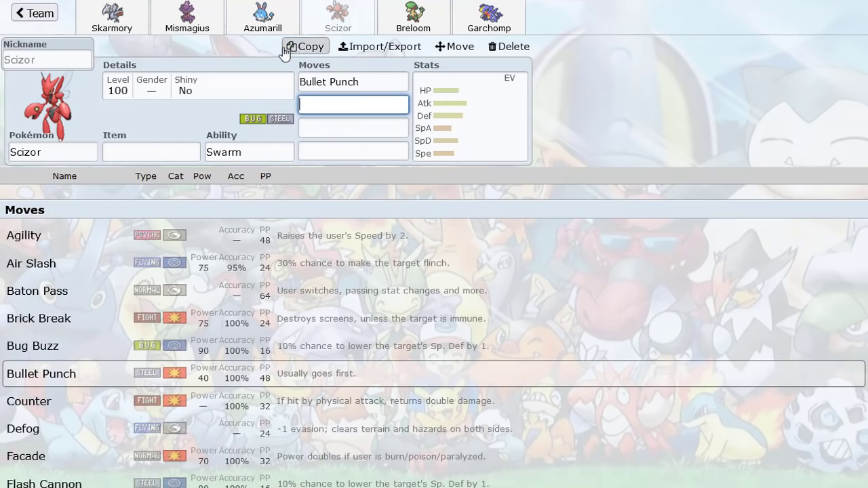
Give Azumarill Aqua Jet as its first move, and revisit the sets of Scizor, Breloom and Mismagius.
click(263, 19)
click(334, 81)
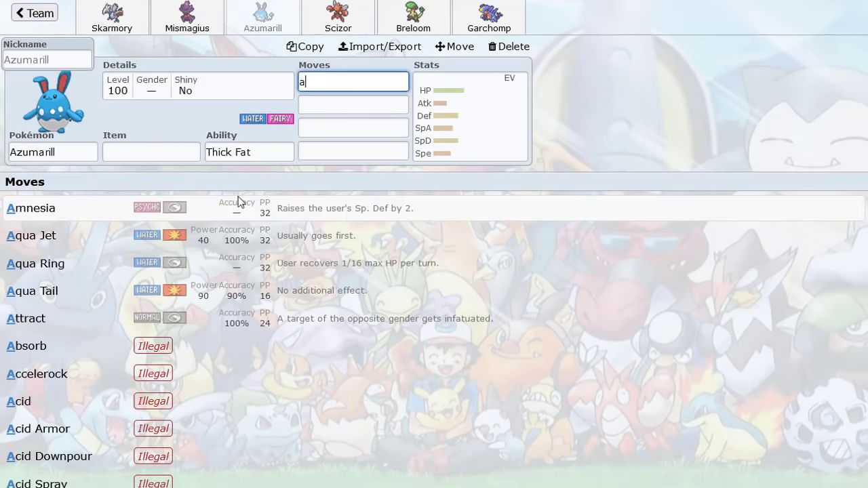
click(218, 235)
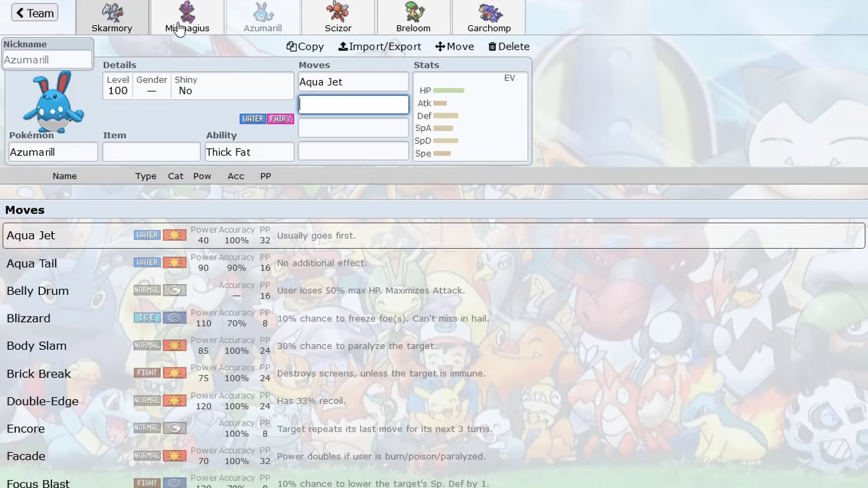
click(337, 24)
click(411, 31)
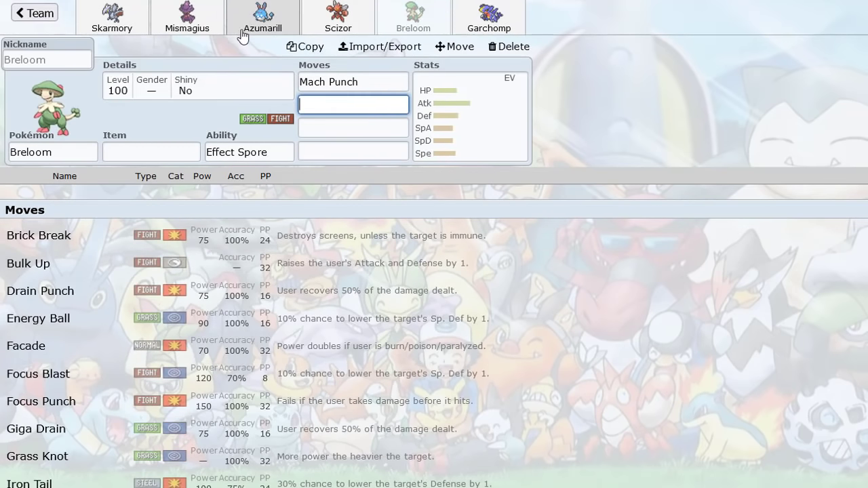
click(187, 26)
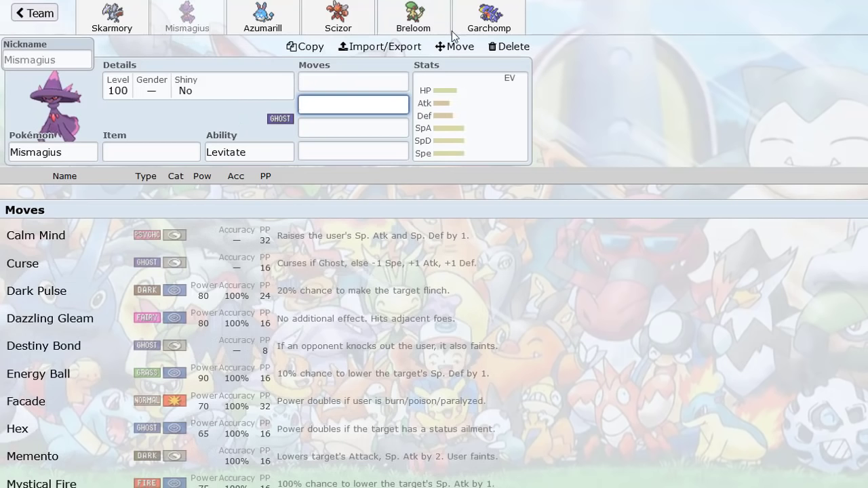
Return to the team overview and delete all six Pokémon from the Untitled 911 team.
click(34, 12)
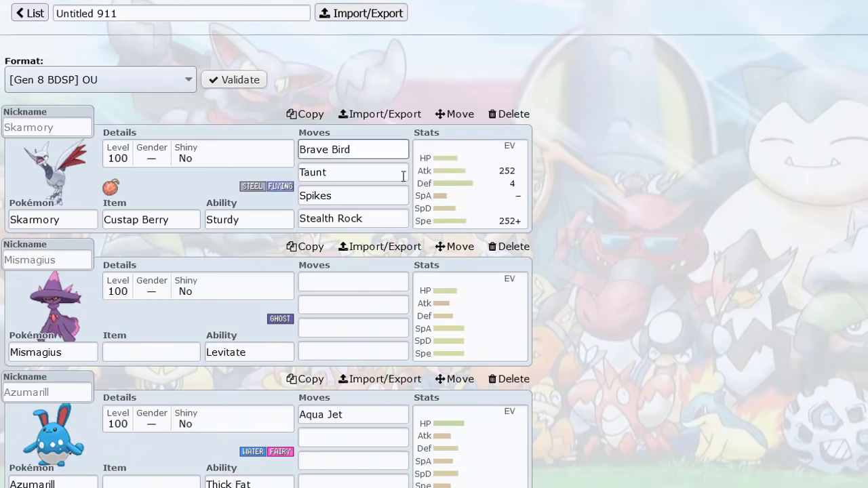
click(509, 115)
click(509, 147)
click(511, 149)
click(510, 149)
click(511, 149)
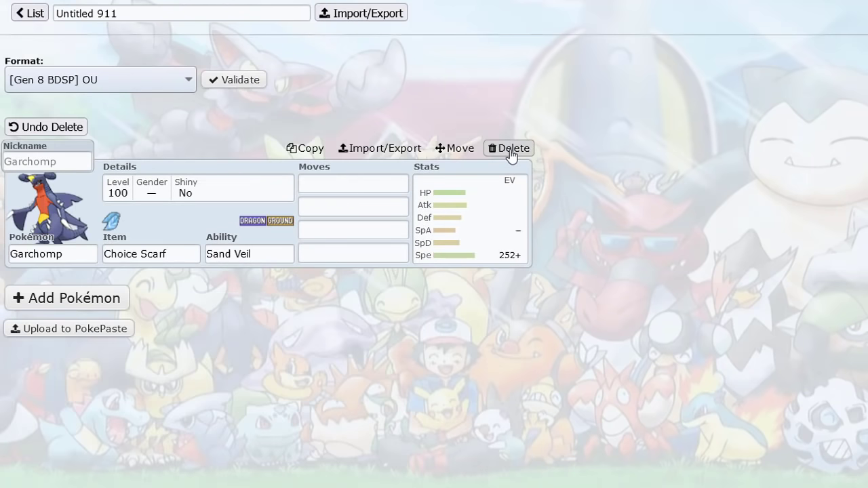
click(510, 149)
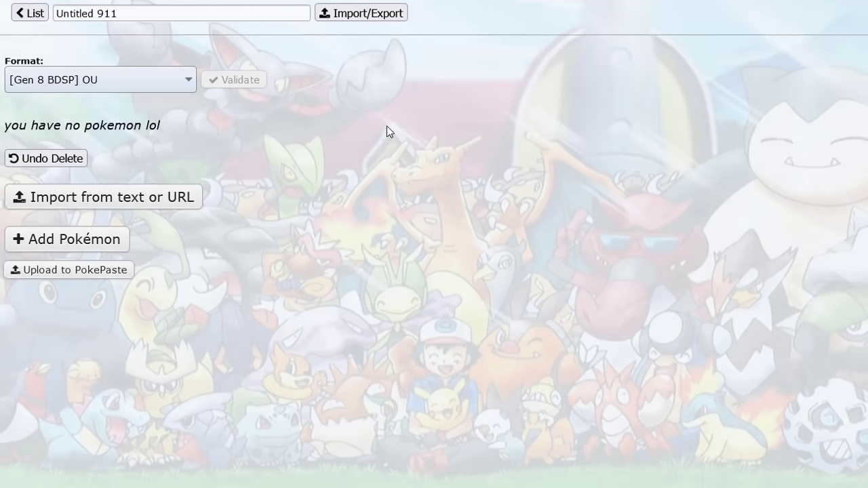
Go back to the list of BDSP OU teams and open the FAST GLASS team to look over its sets.
click(30, 14)
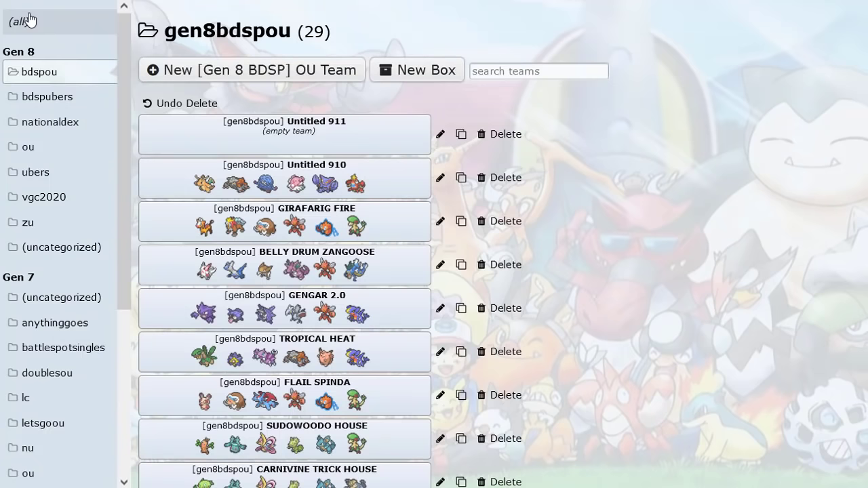
scroll(280, 177, down, 13)
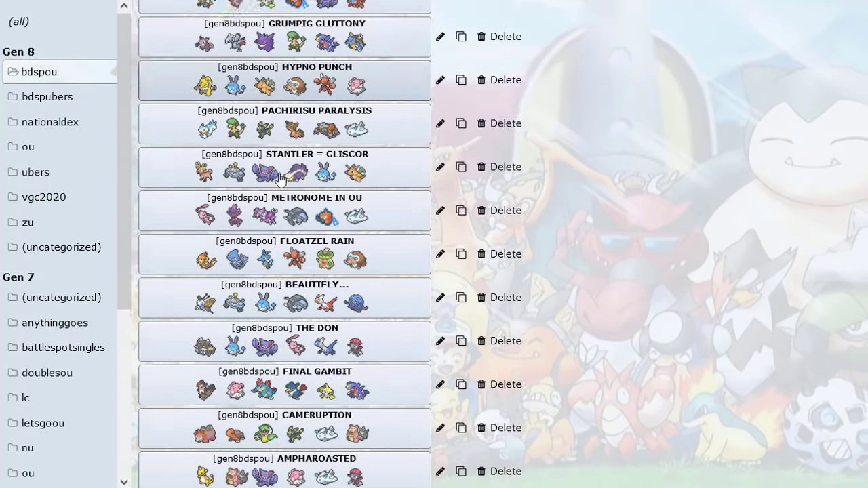
scroll(280, 178, down, 2)
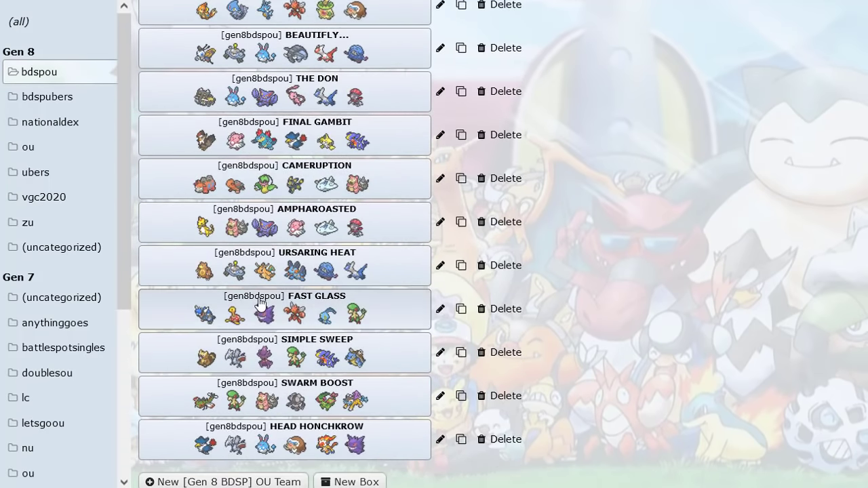
click(256, 333)
scroll(283, 226, down, 3)
scroll(287, 227, up, 2)
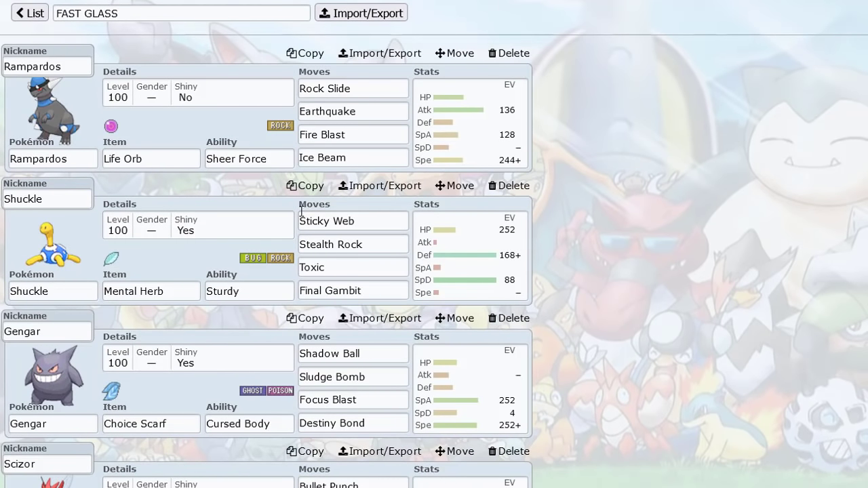
Look over the FAST GLASS sets, check Shuckle's EV spread, and return to the team overview.
scroll(326, 231, down, 1)
scroll(339, 257, up, 2)
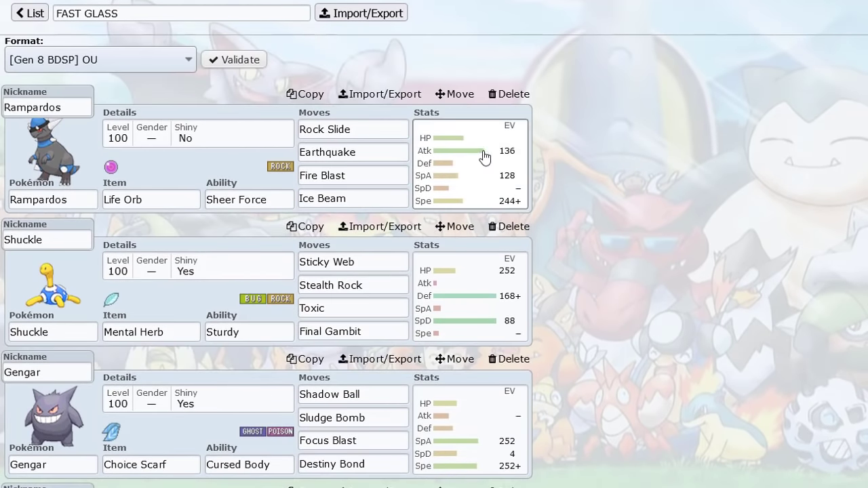
scroll(374, 234, down, 6)
scroll(370, 236, up, 2)
scroll(370, 236, up, 3)
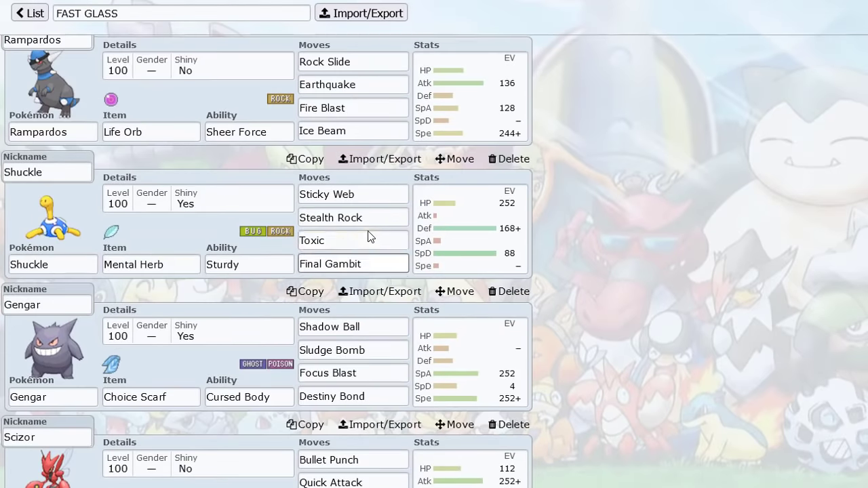
click(436, 199)
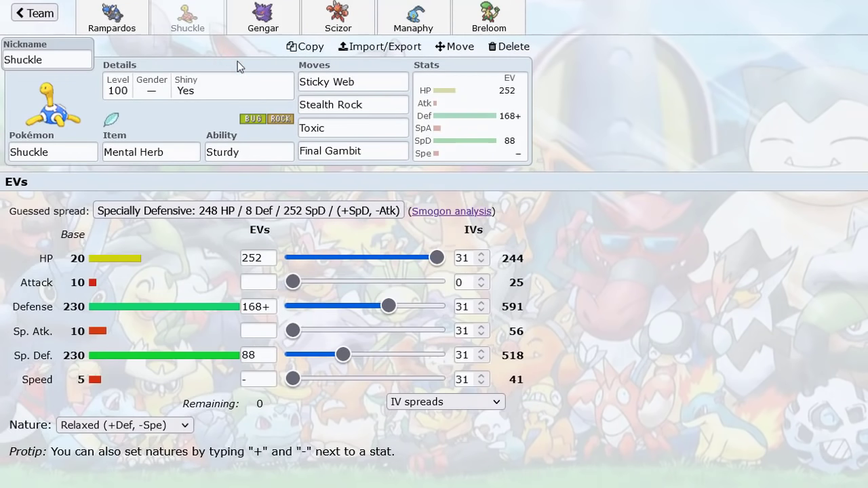
click(34, 13)
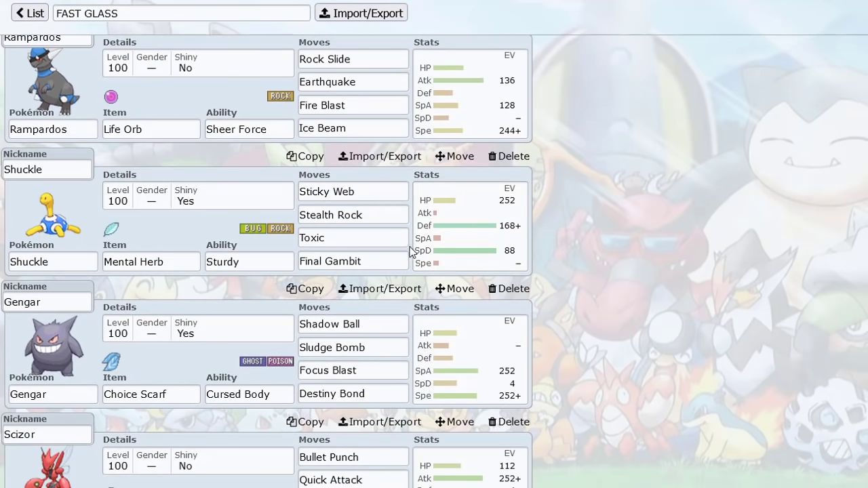
Filter the Pokémon choices for the Shuckle slot by the move Sticky Web, and return to the team overview without replacing Shuckle.
click(51, 261)
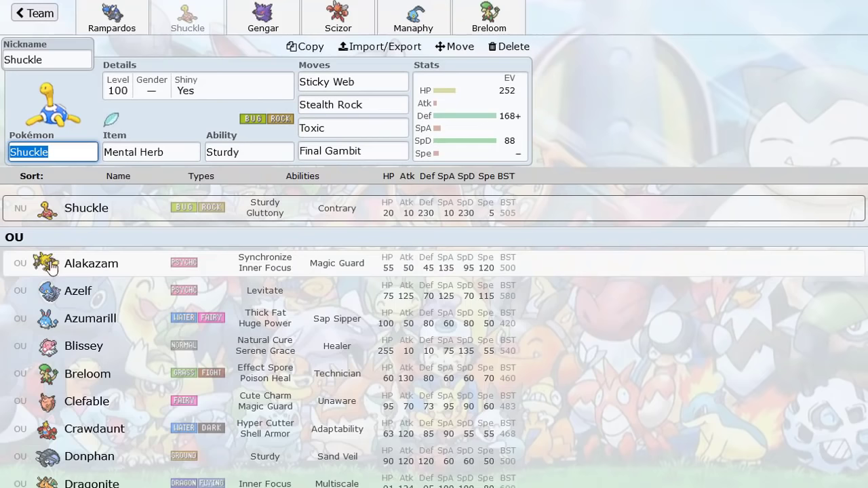
text(spik)
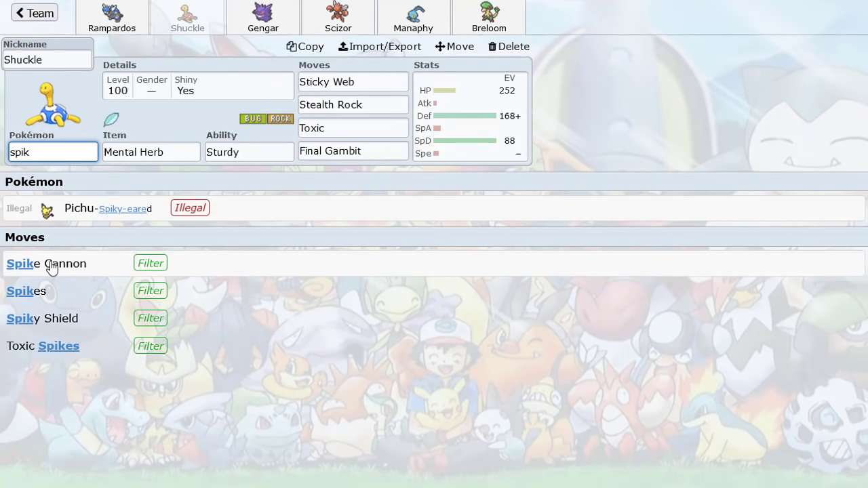
key(BackSpace)
key(BackSpace)
key(BackSpace)
text(ticky we)
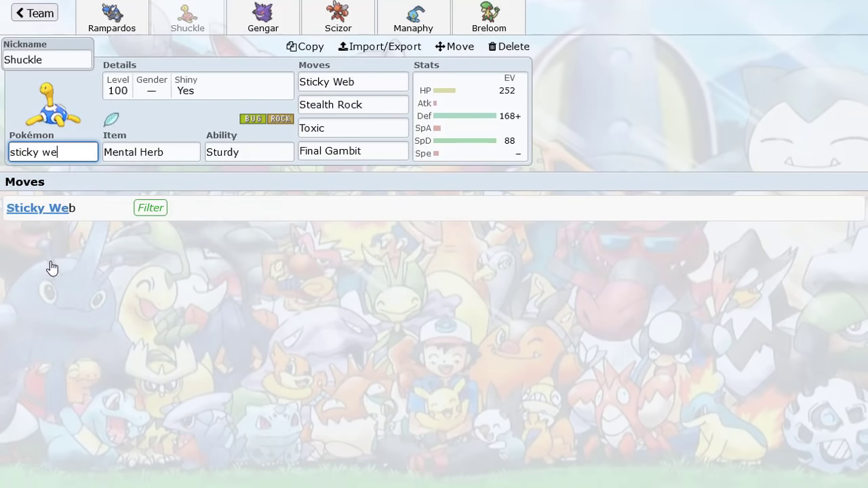
click(113, 208)
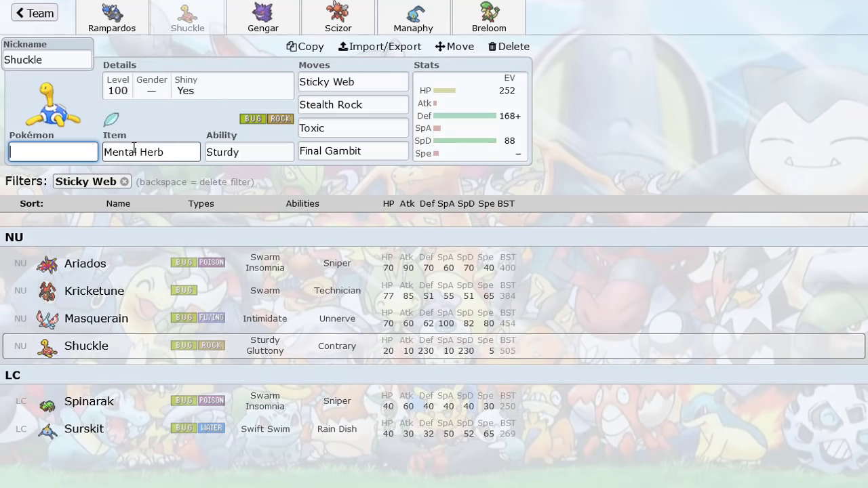
click(41, 13)
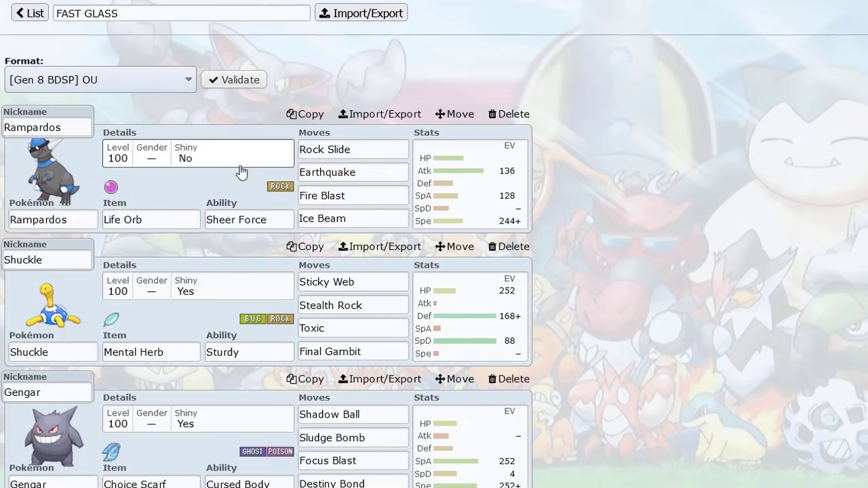
Check the EV spreads of Rampardos and Shuckle, and go back to Rampardos.
click(456, 192)
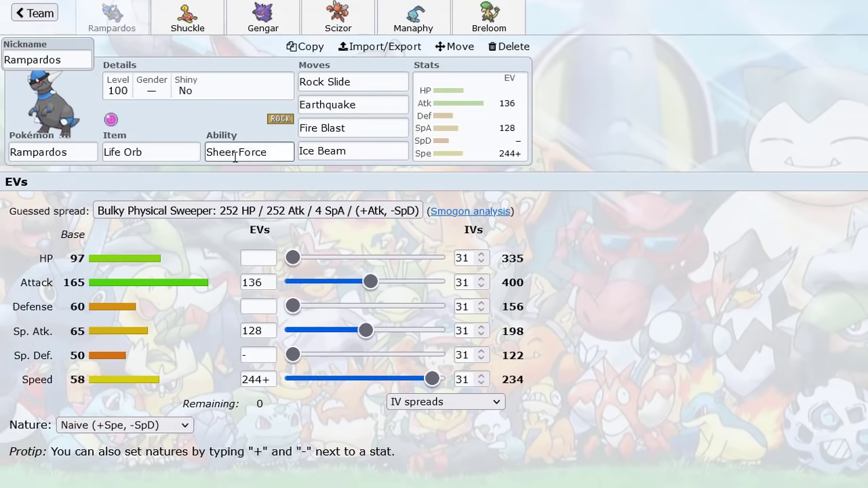
click(182, 17)
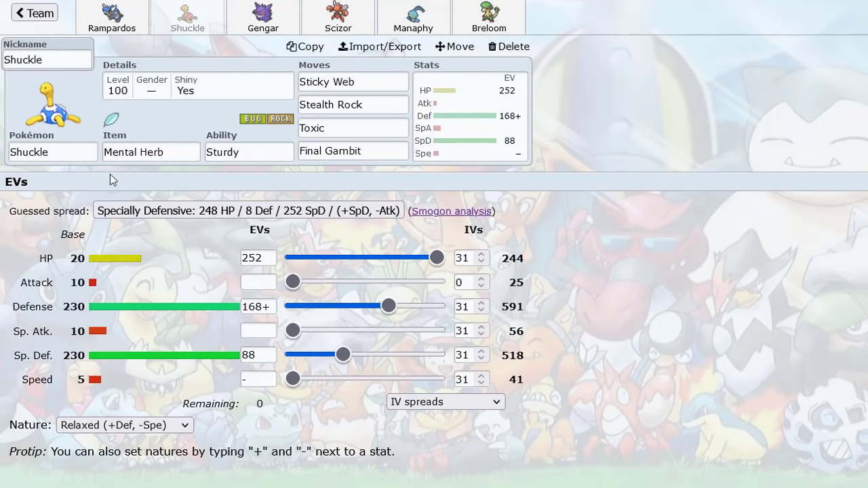
click(139, 14)
Bring up the Pokémon choices for the Rampardos slot and sort them by Speed.
click(75, 152)
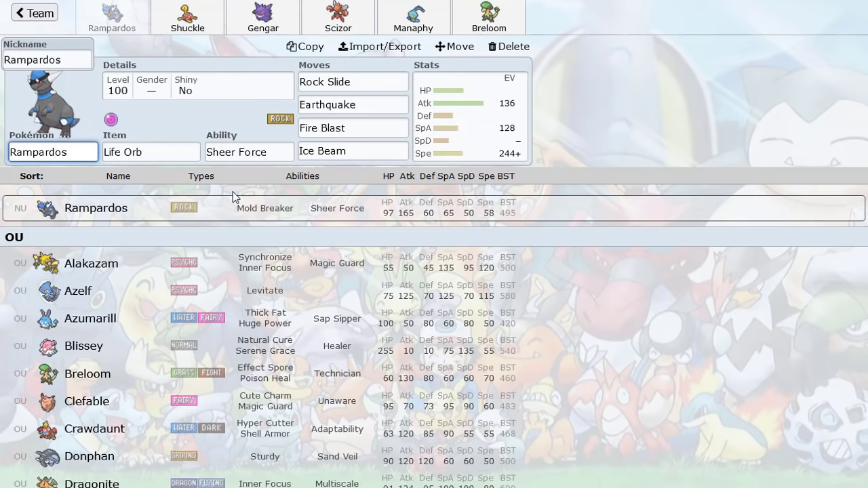
scroll(447, 307, down, 2)
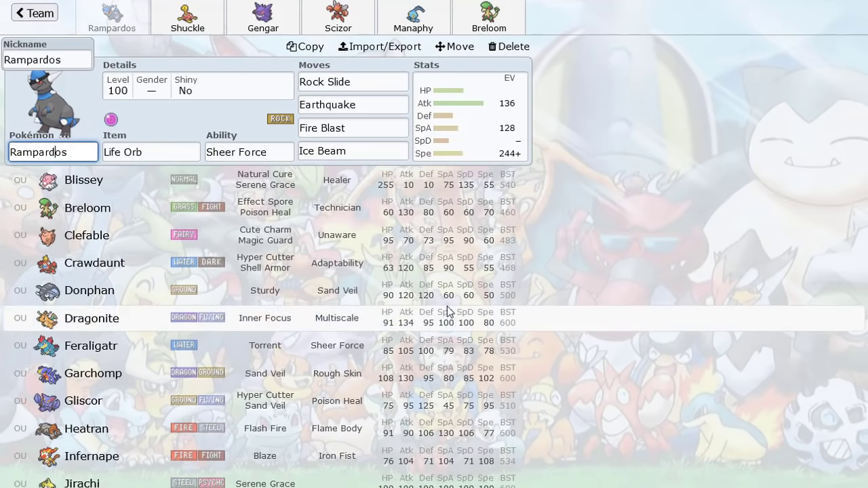
scroll(474, 237, up, 2)
click(486, 173)
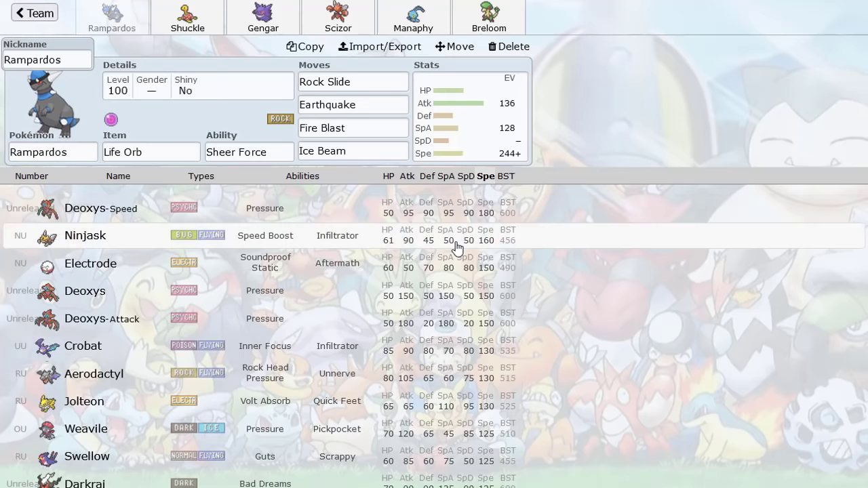
Examine the Speed-sorted Pokémon from the fastest through the base Speed 100, 95 and 90 tiers down to 85.
scroll(430, 254, down, 10)
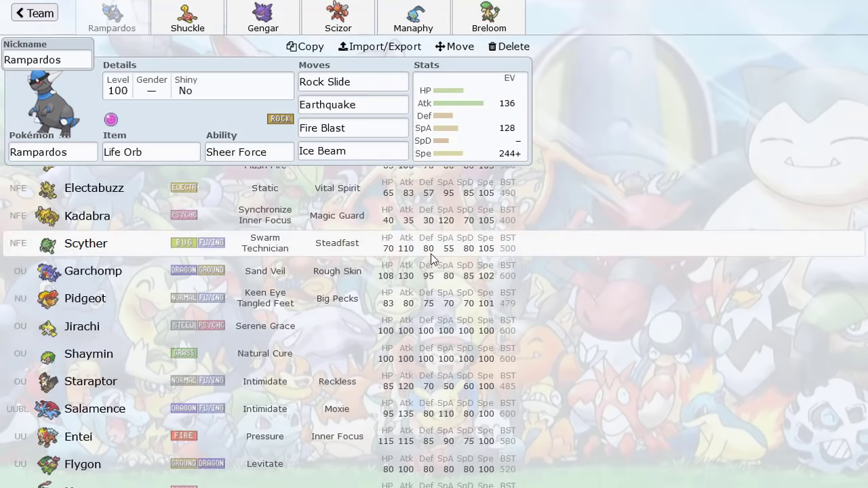
scroll(431, 254, down, 10)
scroll(431, 253, up, 9)
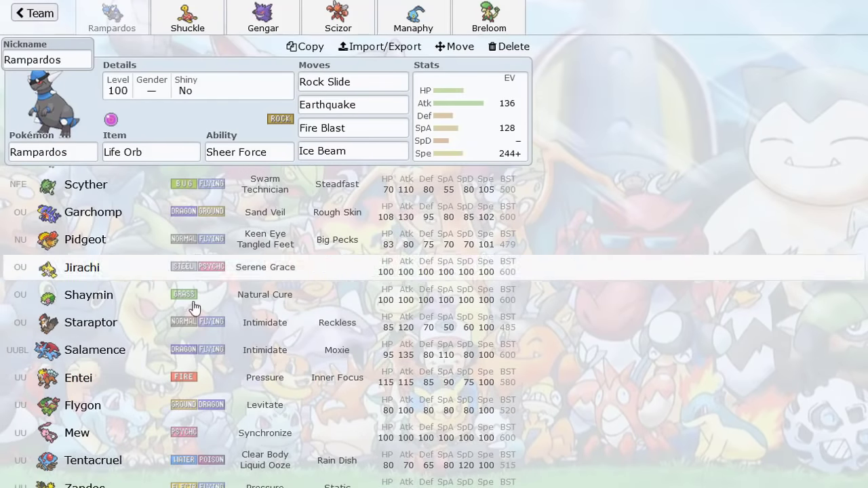
scroll(175, 319, down, 1)
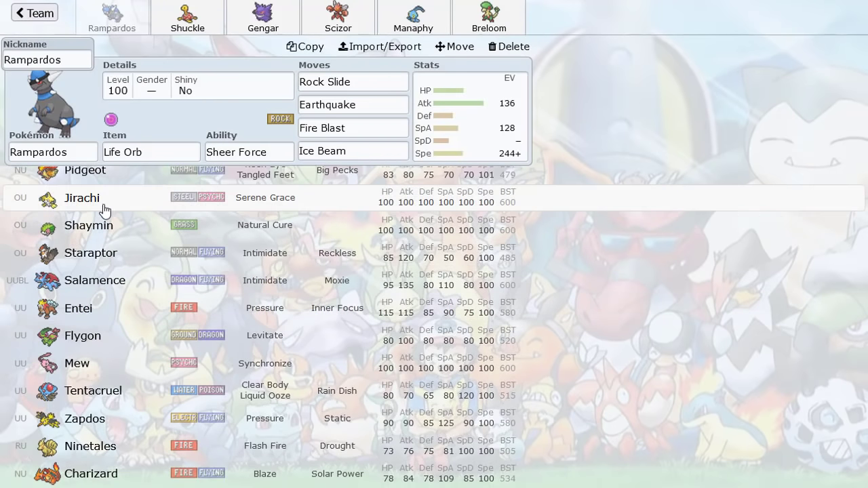
scroll(194, 202, down, 2)
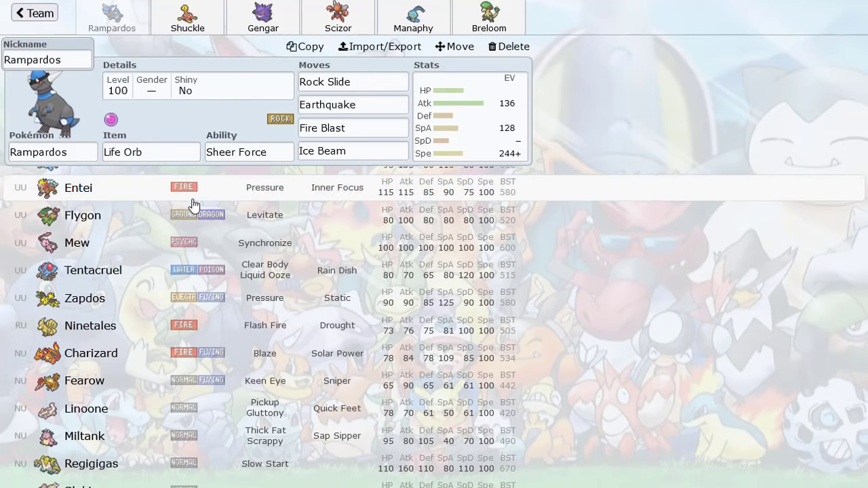
scroll(194, 202, up, 1)
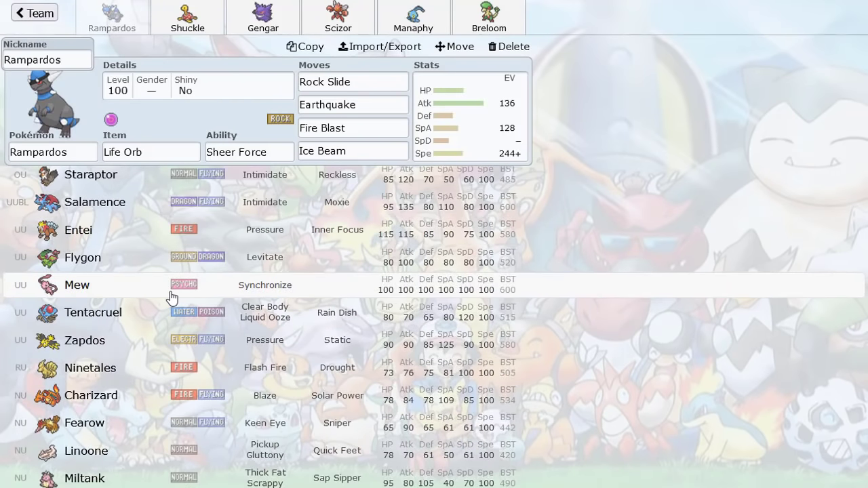
scroll(170, 295, down, 2)
scroll(171, 296, up, 4)
scroll(111, 368, down, 2)
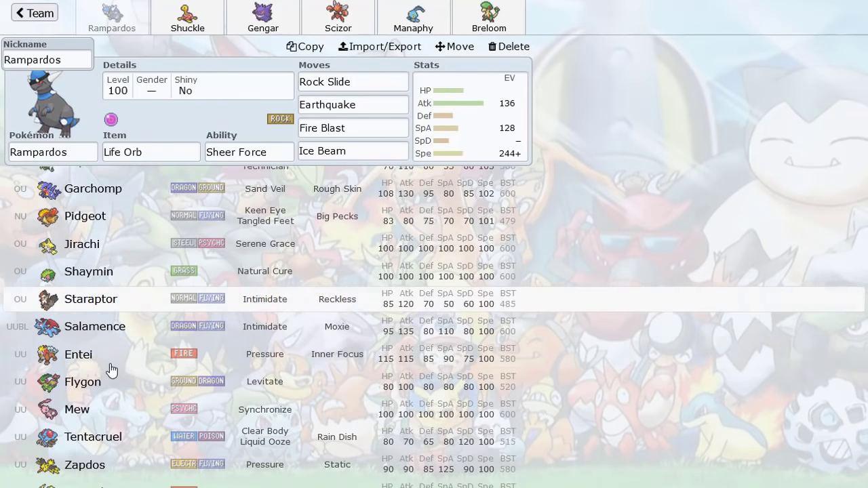
scroll(228, 324, down, 4)
scroll(231, 320, down, 7)
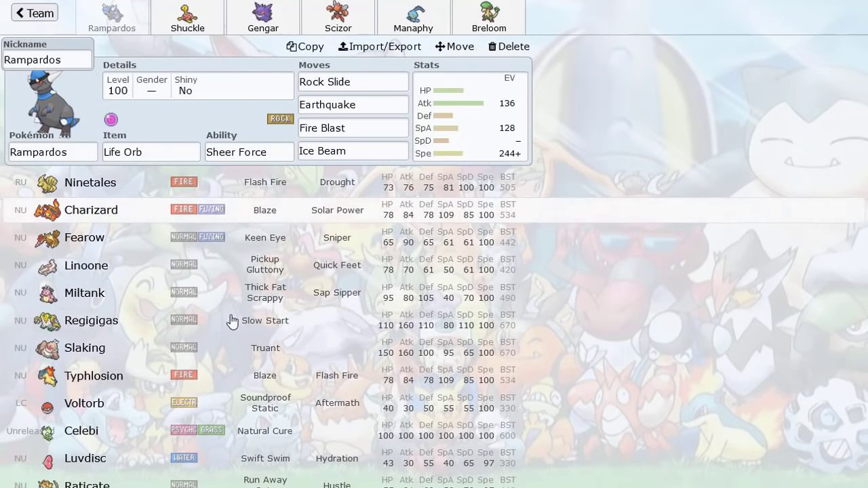
scroll(230, 320, down, 3)
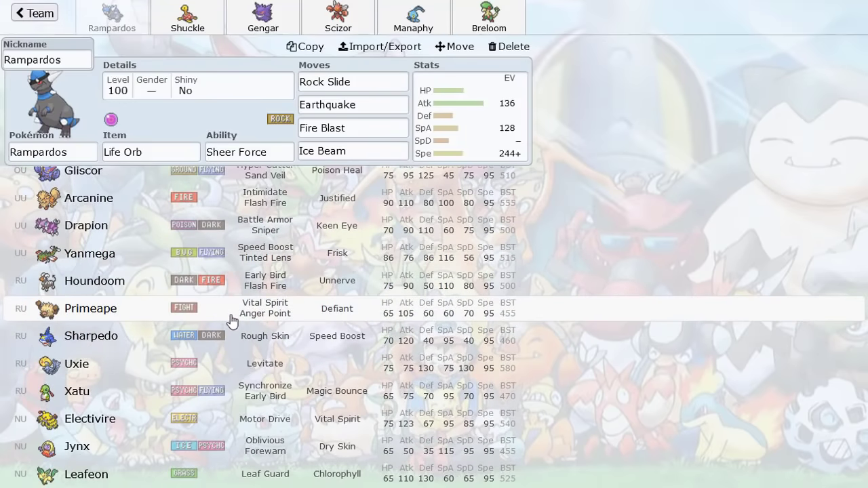
scroll(231, 320, down, 2)
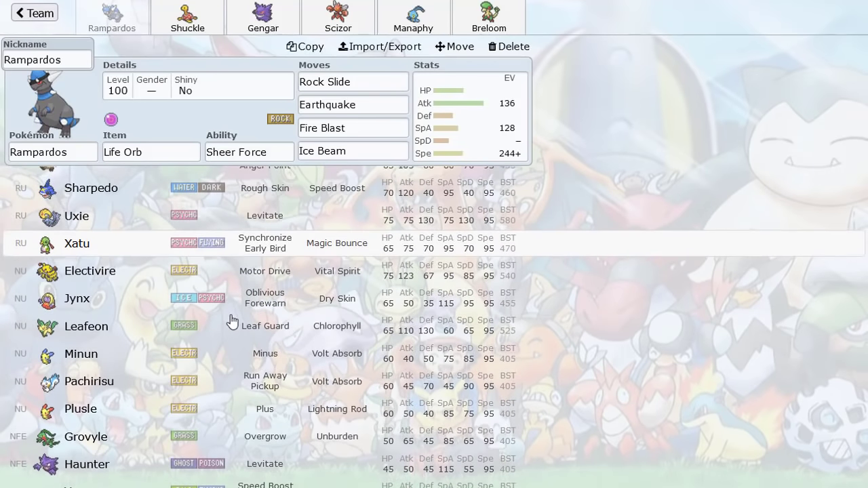
scroll(184, 252, up, 2)
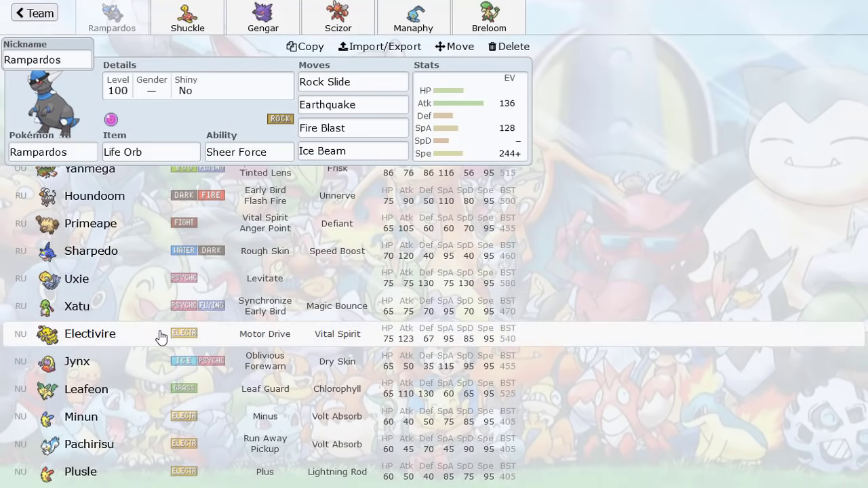
scroll(175, 326, down, 6)
scroll(176, 326, up, 1)
scroll(176, 326, down, 7)
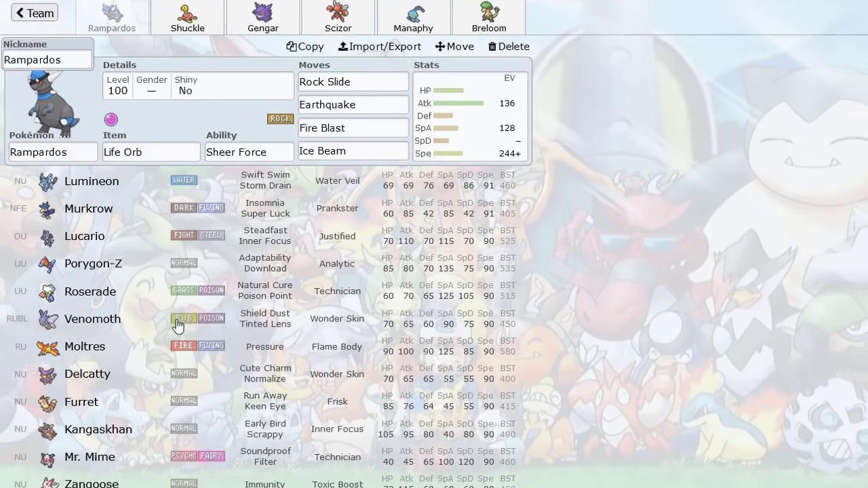
scroll(177, 325, up, 3)
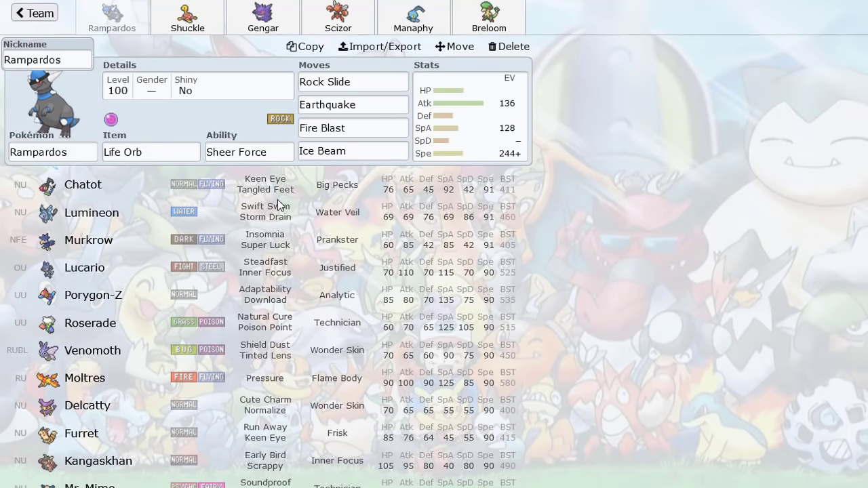
scroll(277, 199, up, 3)
scroll(277, 199, down, 5)
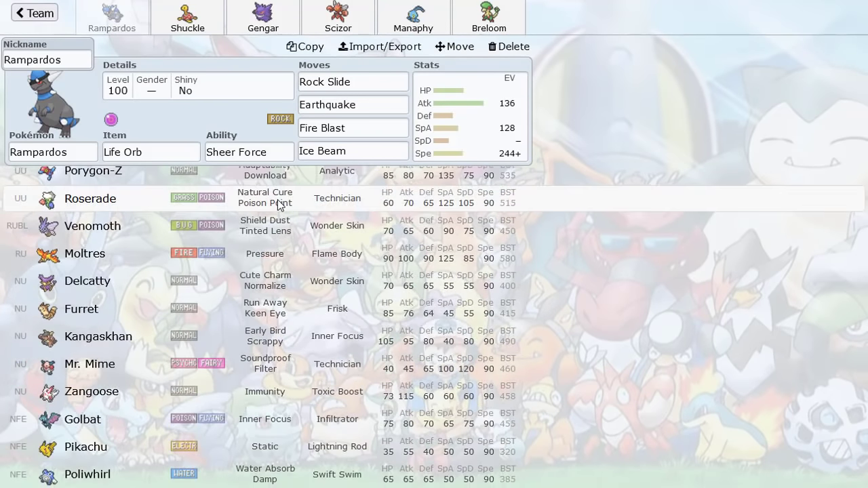
scroll(223, 203, down, 1)
scroll(153, 291, down, 2)
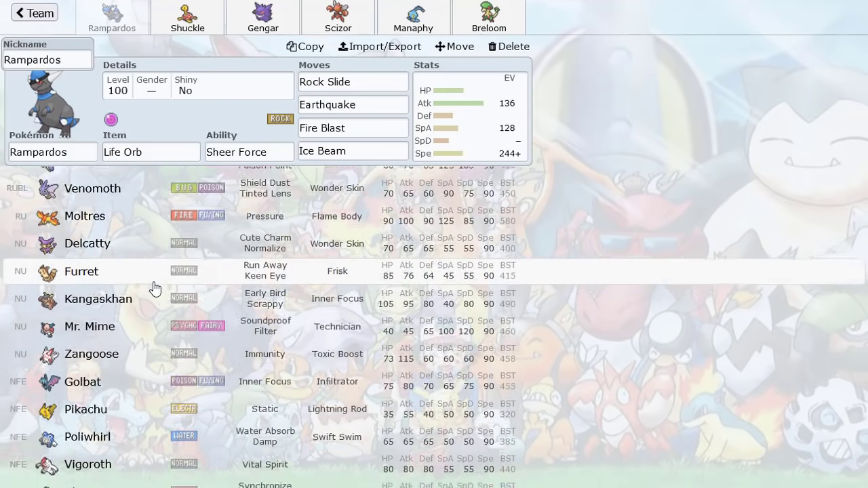
scroll(192, 264, down, 1)
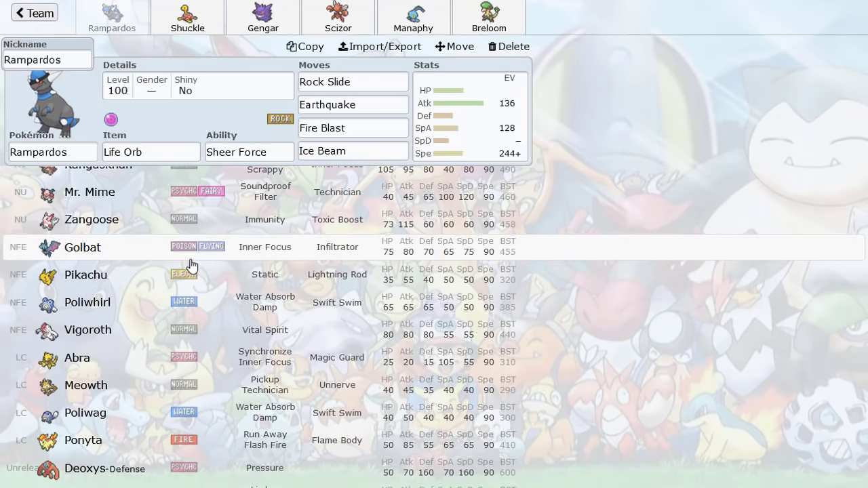
scroll(191, 266, down, 2)
scroll(186, 266, up, 1)
scroll(159, 254, up, 1)
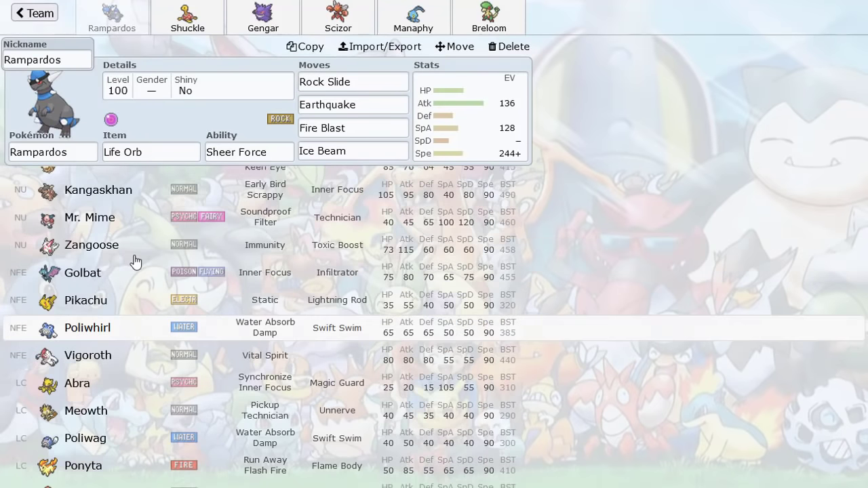
scroll(174, 245, down, 2)
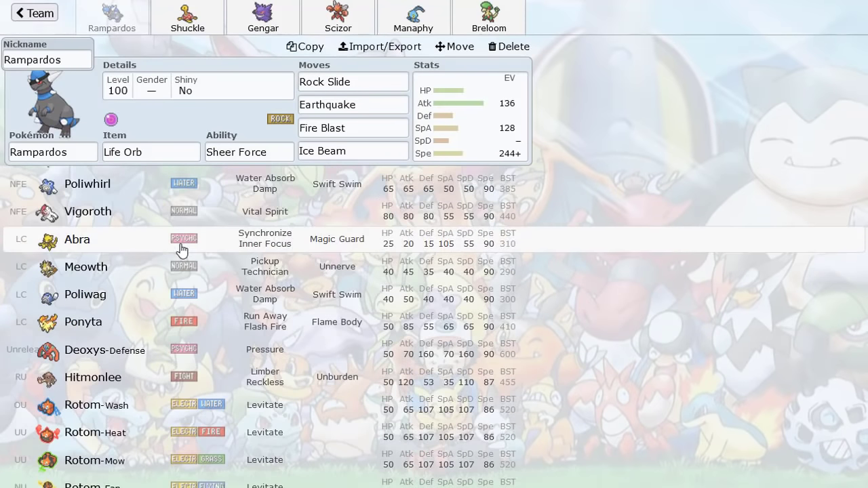
scroll(180, 249, down, 2)
scroll(180, 250, down, 2)
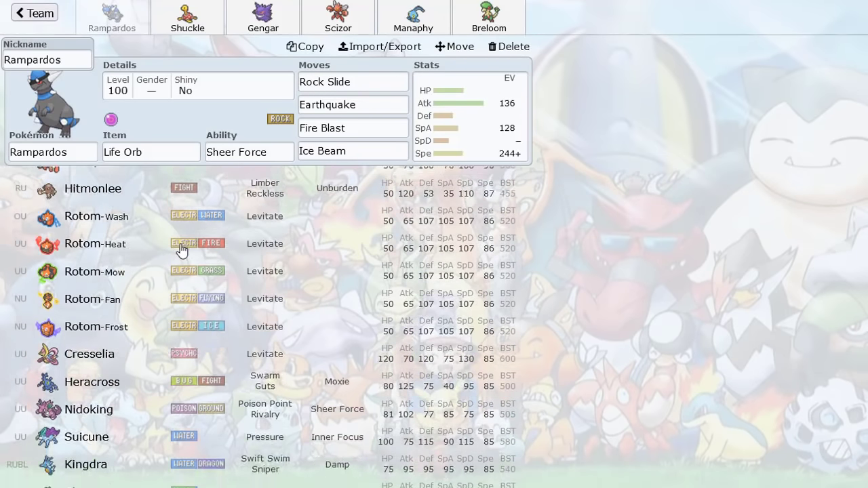
scroll(181, 249, down, 2)
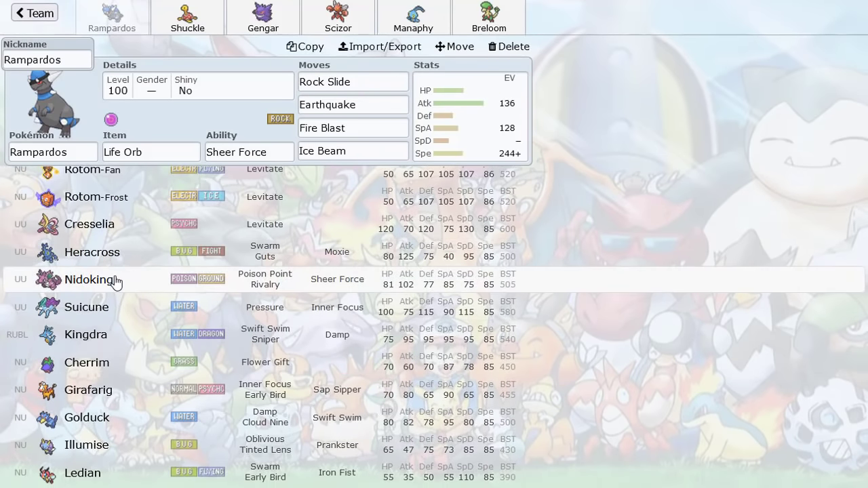
scroll(64, 213, down, 2)
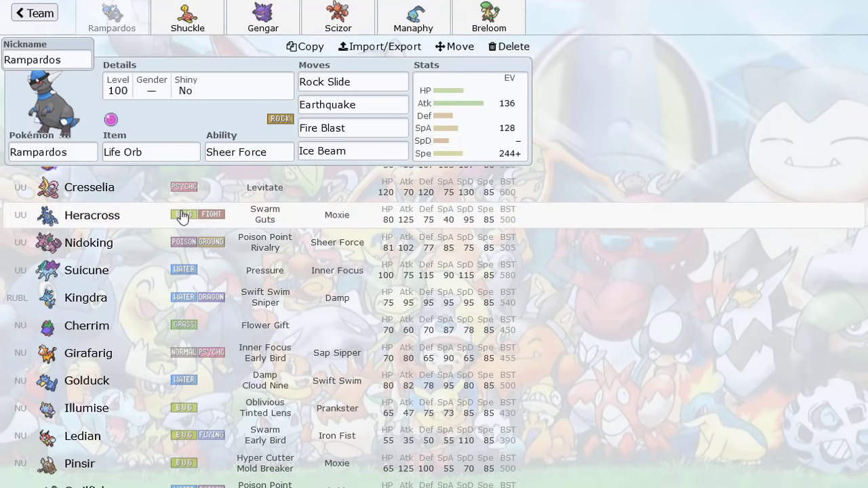
scroll(183, 216, down, 2)
scroll(181, 216, down, 1)
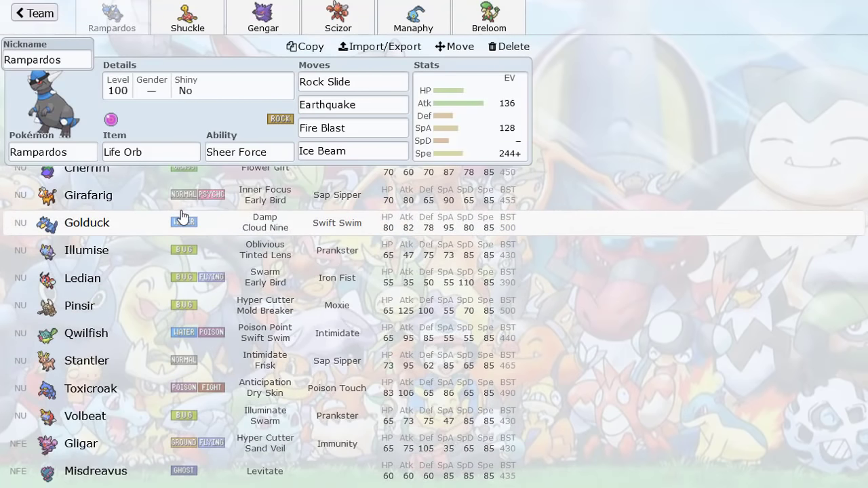
Return to the FAST GLASS team overview without replacing Rampardos, and open Manaphy's EV spread.
click(35, 14)
scroll(246, 165, down, 5)
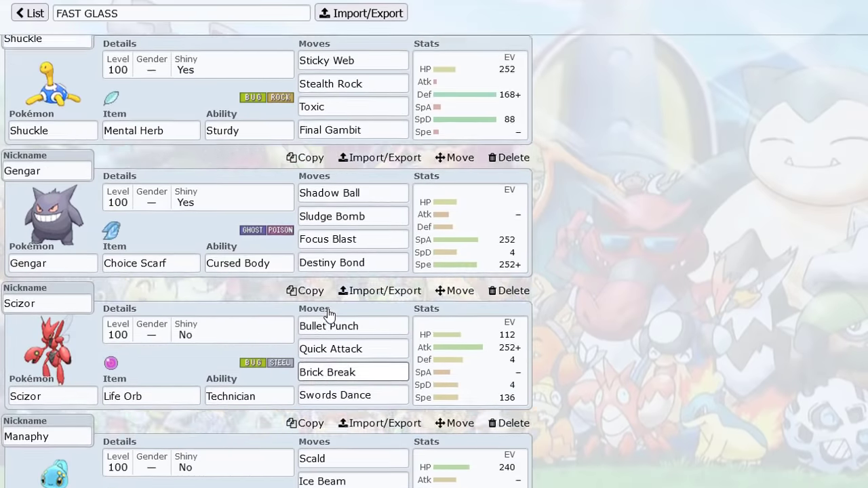
scroll(319, 312, up, 2)
scroll(438, 135, down, 3)
scroll(437, 133, down, 1)
click(481, 374)
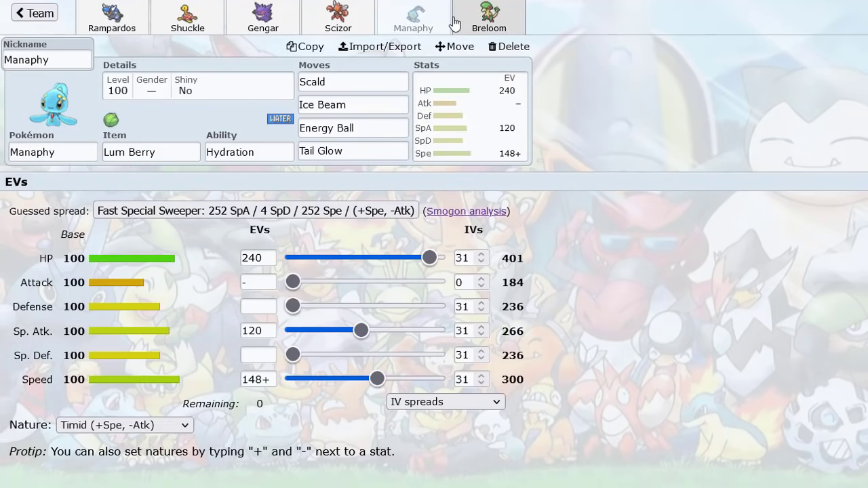
Compare the EV spreads of Breloom, Scizor, Manaphy and Gengar, finishing on Gengar.
click(478, 27)
click(352, 27)
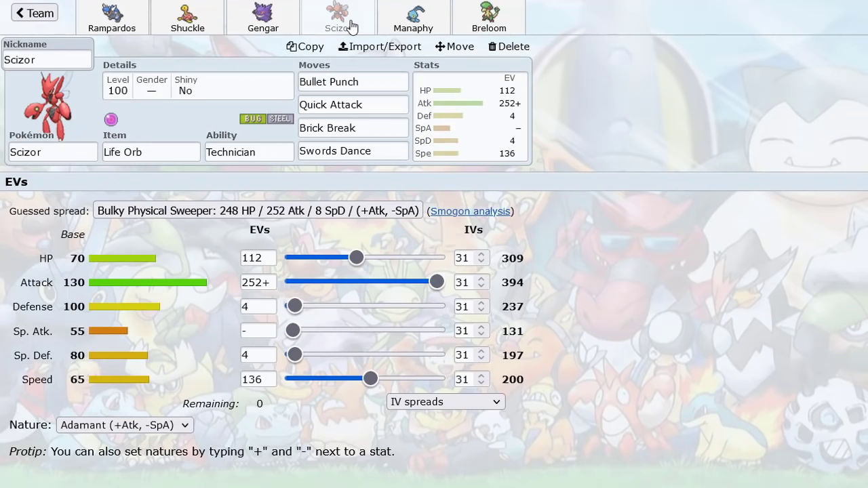
click(509, 27)
click(339, 27)
click(261, 27)
click(413, 23)
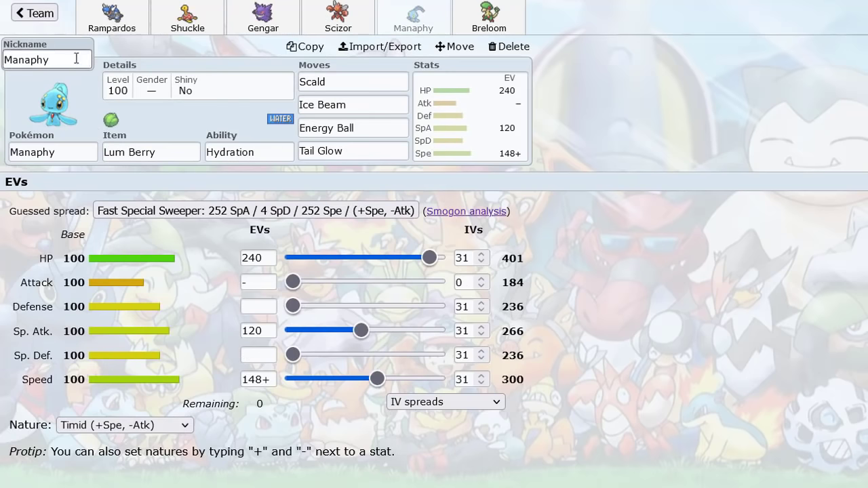
click(251, 32)
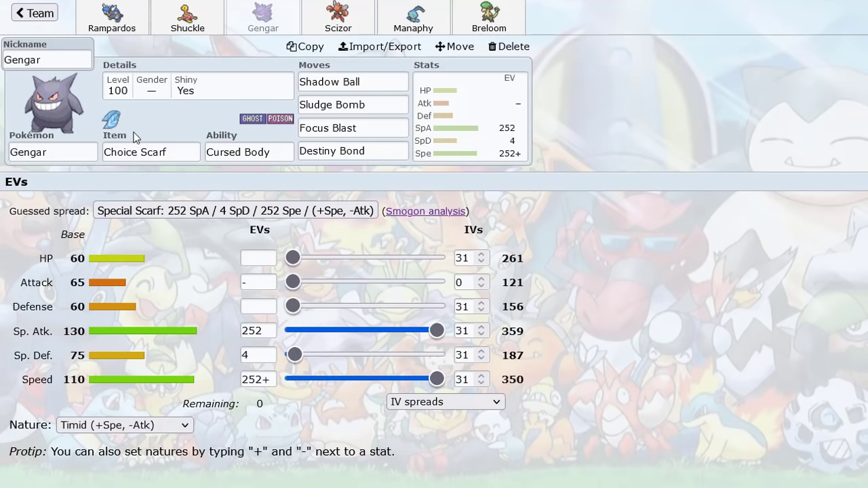
Go back to the team overview and review the sets of all six Pokémon from Rampardos to Breloom.
click(35, 14)
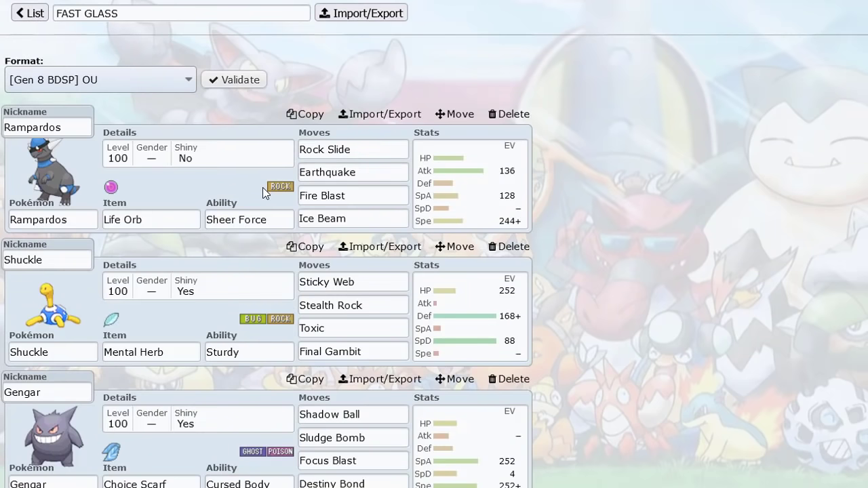
scroll(149, 250, down, 2)
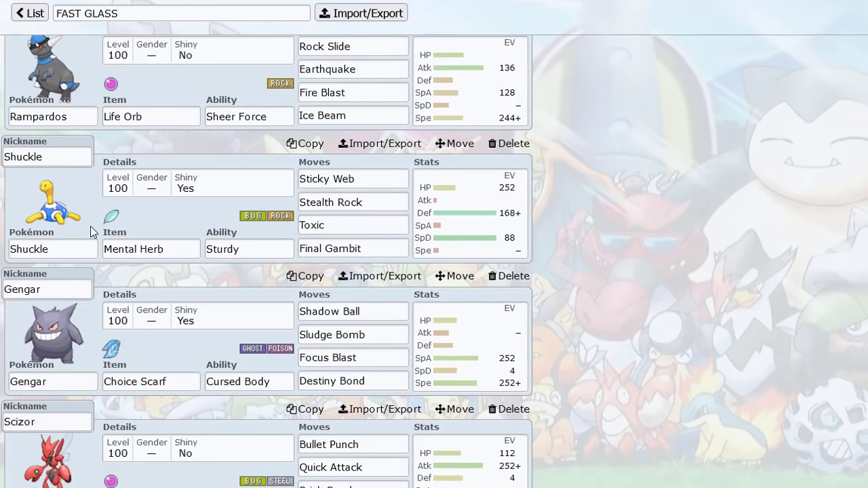
scroll(155, 238, down, 6)
scroll(258, 297, up, 4)
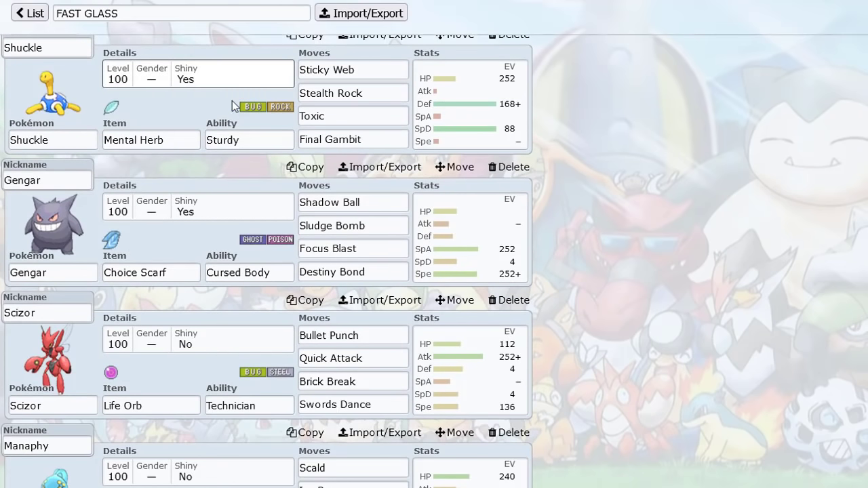
scroll(219, 131, down, 3)
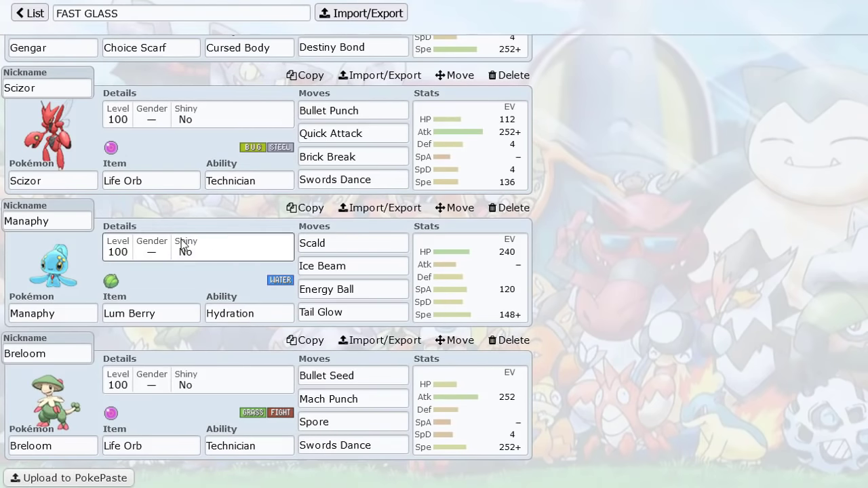
scroll(183, 241, up, 6)
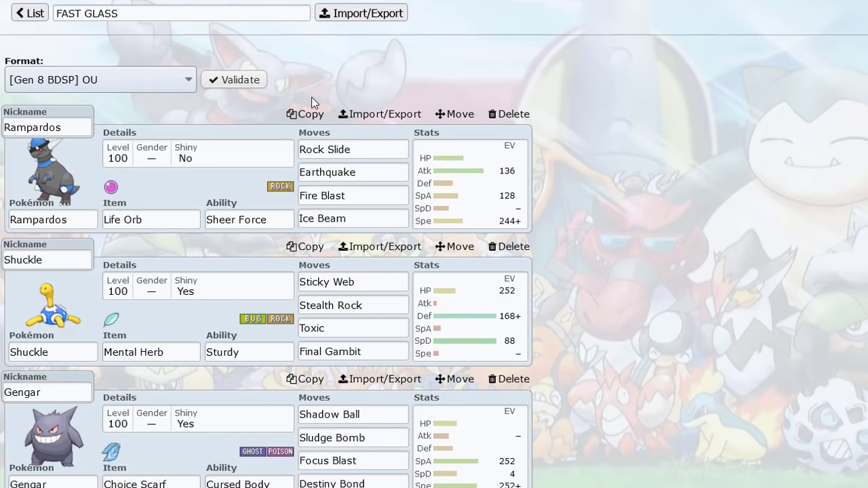
Leave FAST GLASS and open the empty team Untitled 911 from the gen8bdspou folder.
click(31, 15)
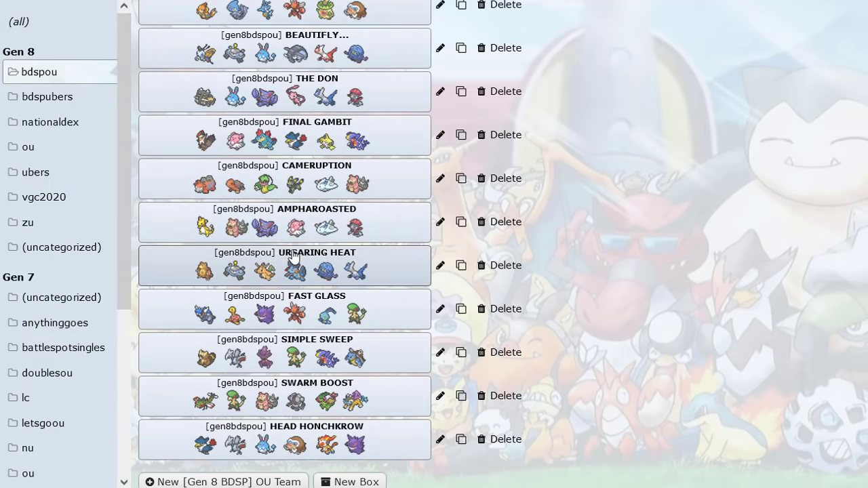
scroll(295, 256, up, 10)
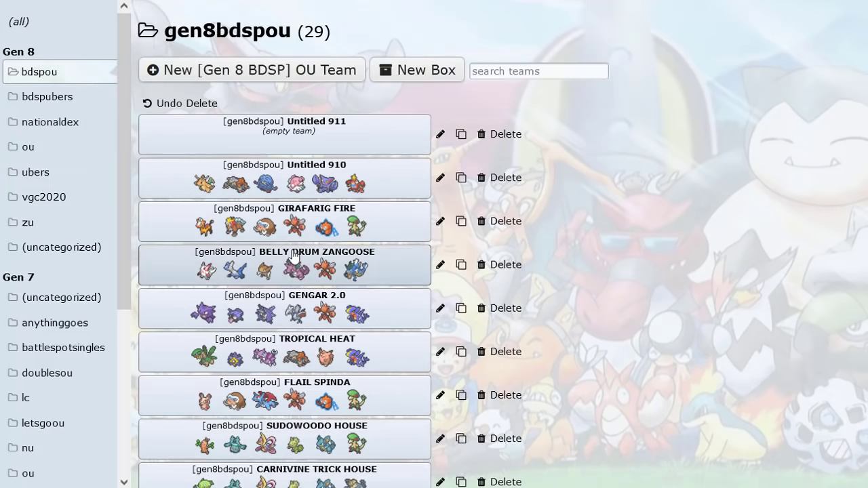
click(289, 149)
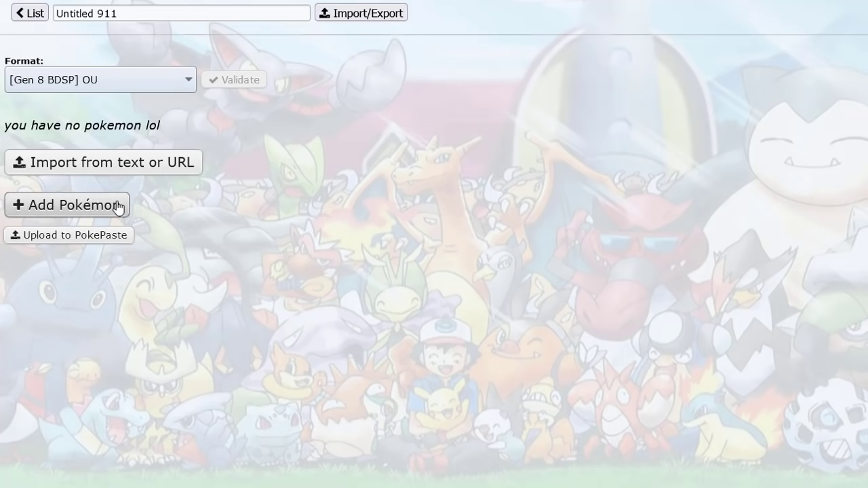
Add Infernape as the first Pokémon of the empty team.
click(117, 206)
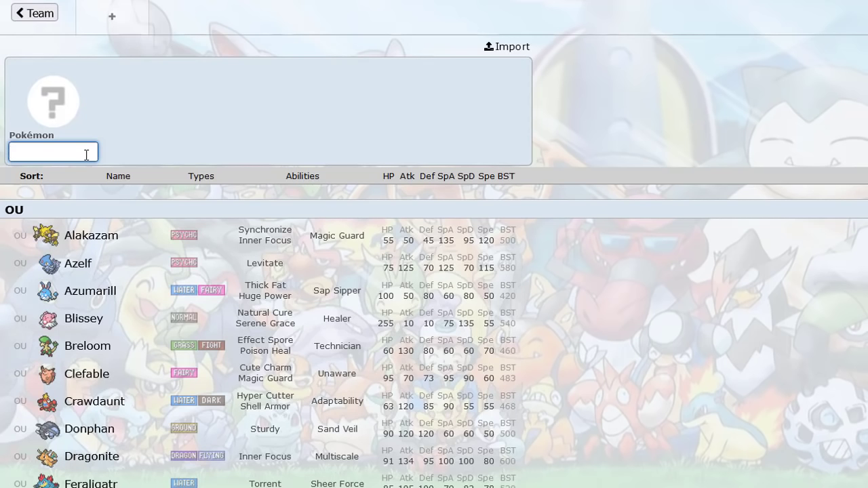
text(In)
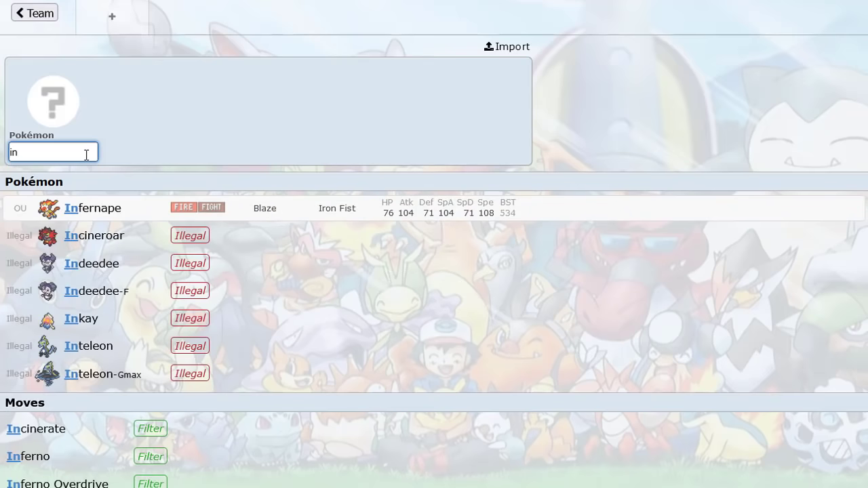
click(83, 226)
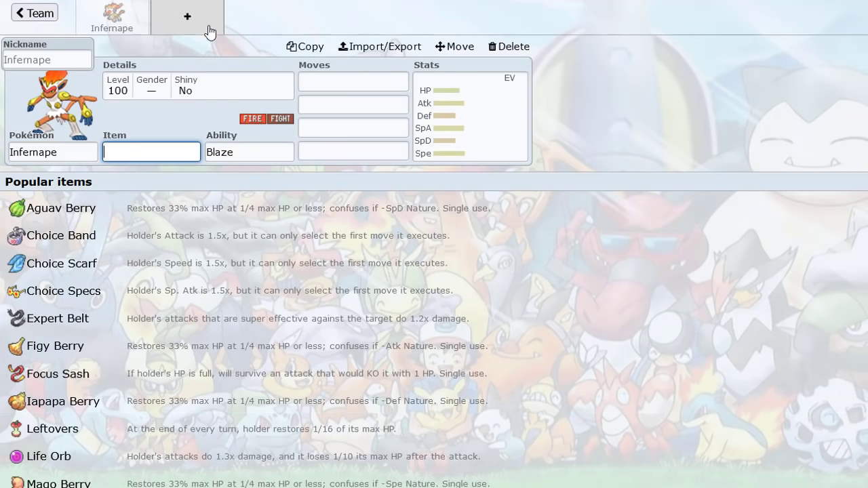
Filter the Pokémon choices for the Infernape slot by the move U-turn, look through the matches, and keep Infernape.
click(78, 149)
double_click(78, 150)
text(u-t)
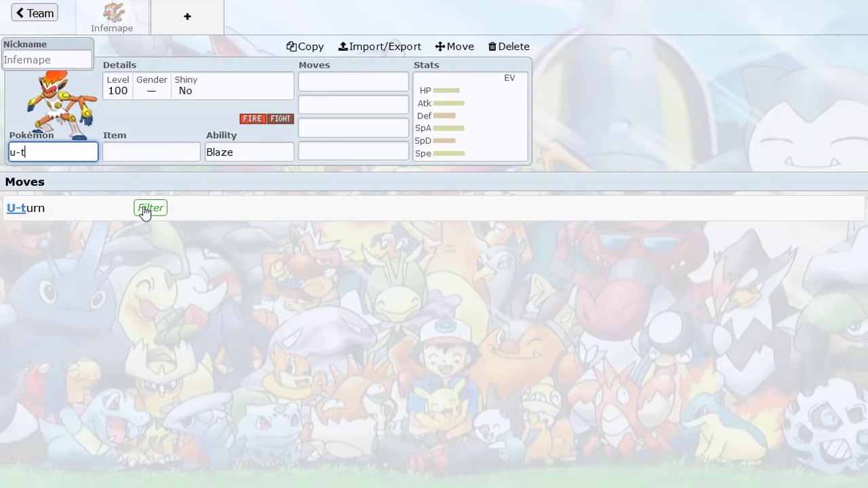
click(142, 208)
scroll(147, 244, down, 6)
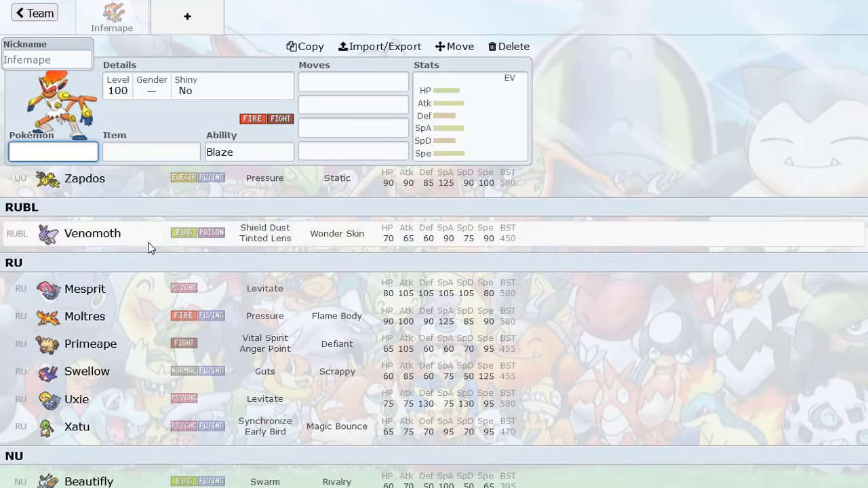
scroll(147, 242, down, 1)
scroll(148, 242, up, 2)
scroll(147, 242, up, 3)
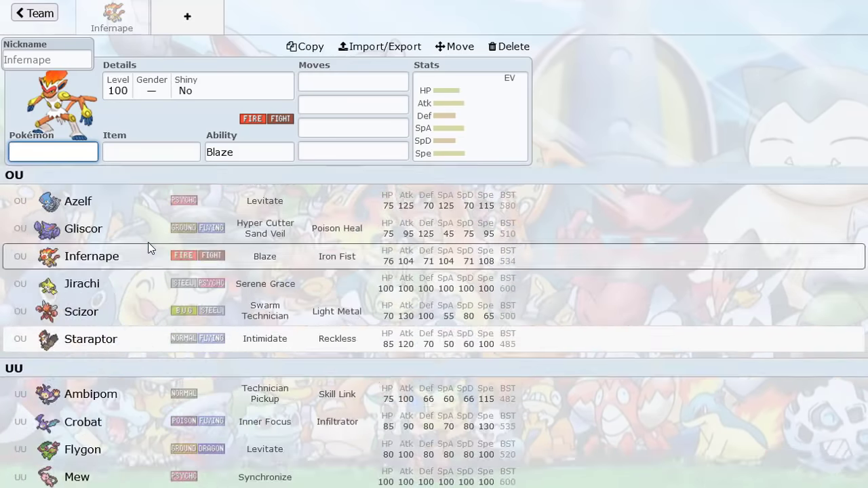
scroll(148, 242, down, 2)
scroll(148, 242, up, 2)
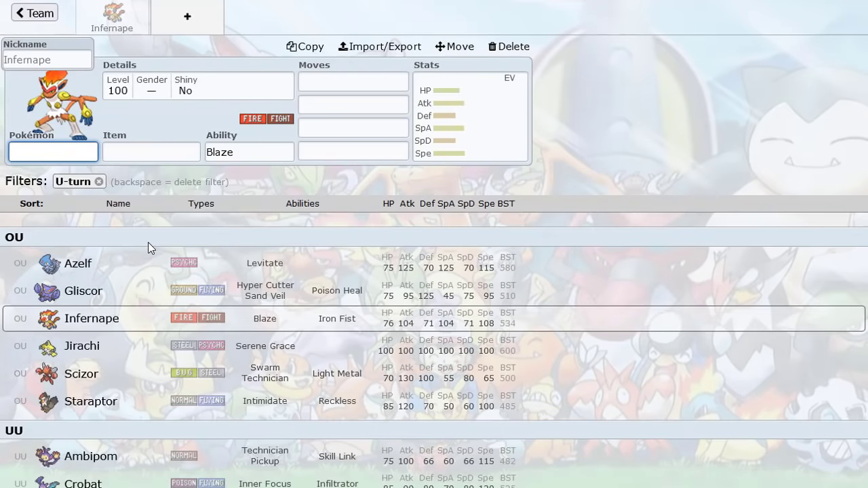
click(103, 318)
click(201, 27)
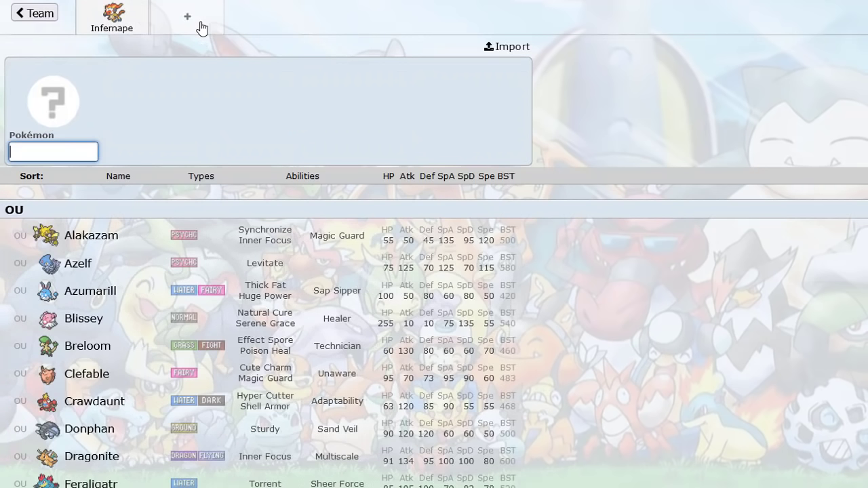
text(volt)
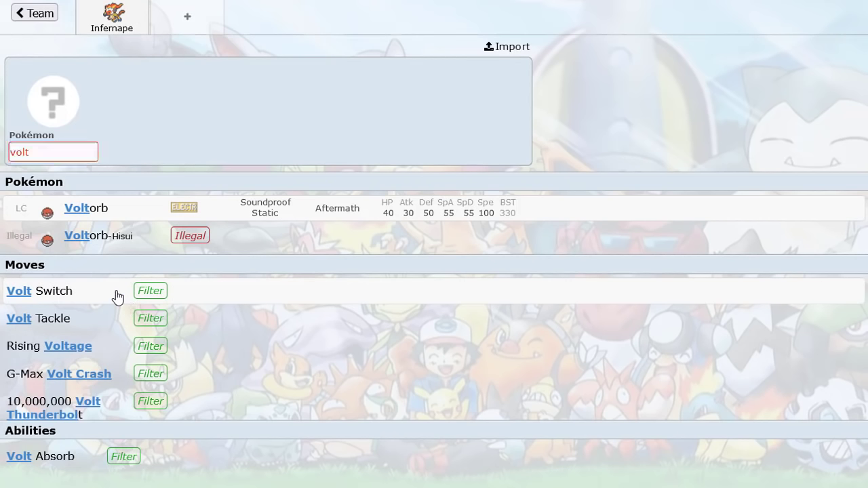
click(116, 297)
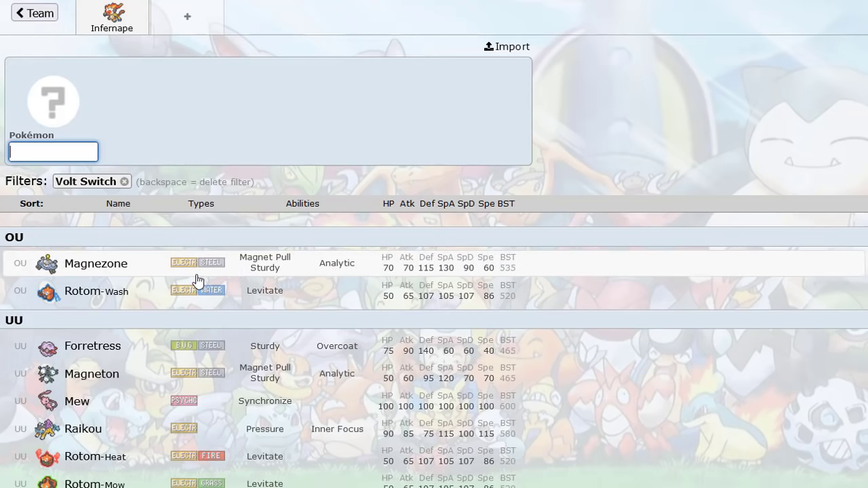
click(130, 9)
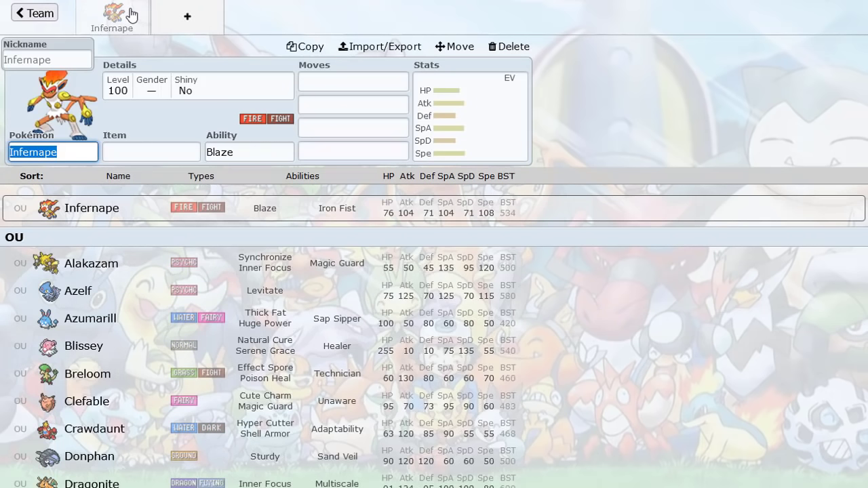
Filter the Pokémon choices for a new second slot by the move Volt Switch and add Rotom-Wash.
click(176, 36)
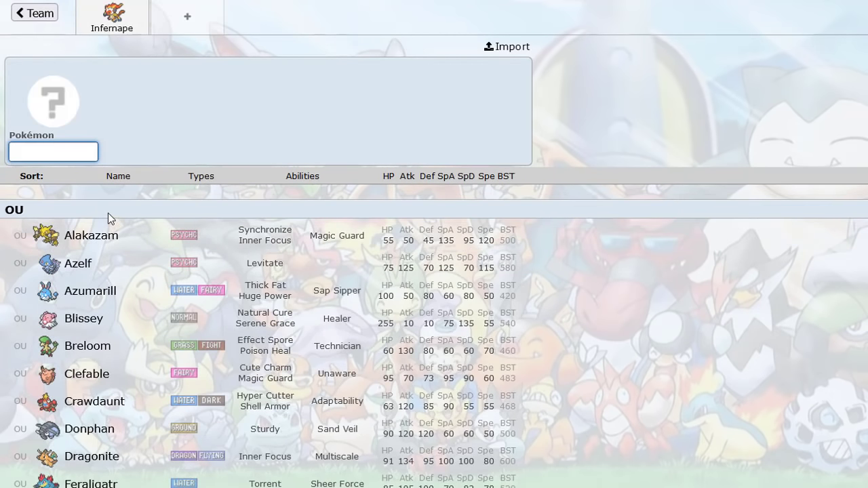
text(volt)
click(97, 302)
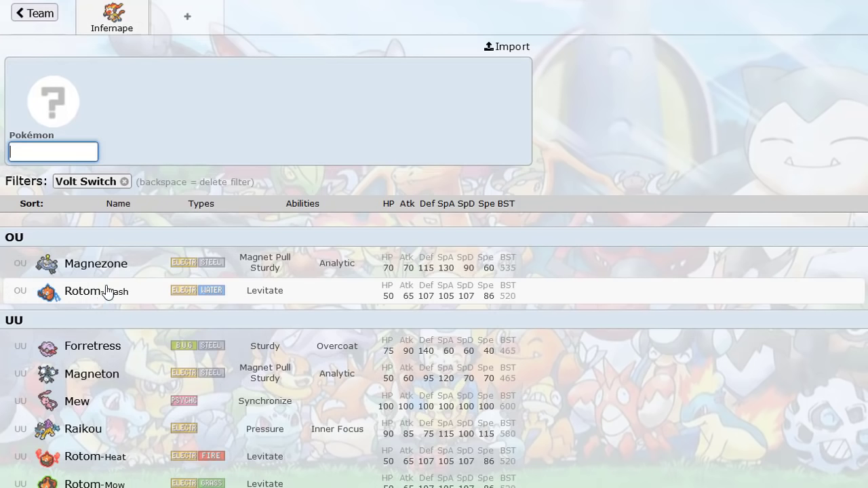
click(106, 291)
Add Scizor to the team in a new third slot after Rotom-Wash.
click(256, 34)
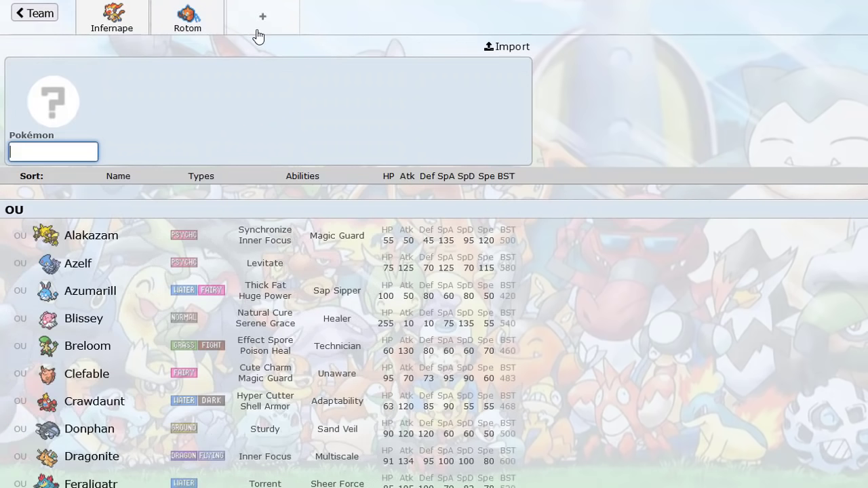
click(190, 28)
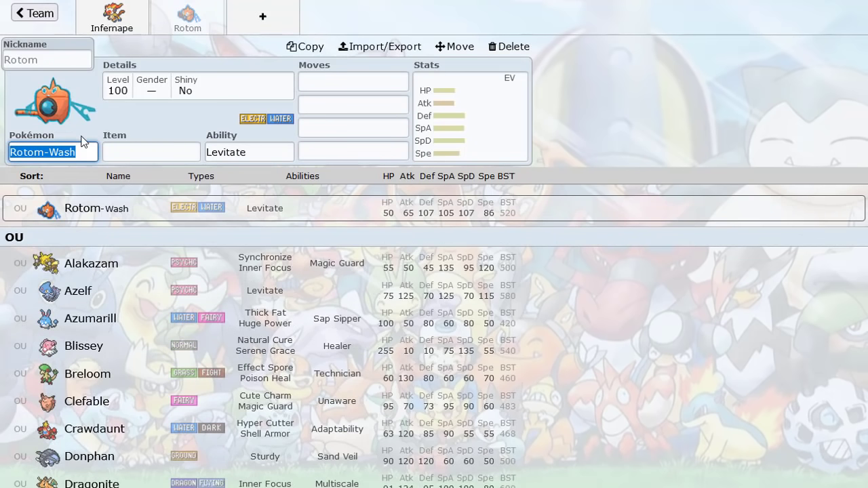
click(253, 26)
text(sci)
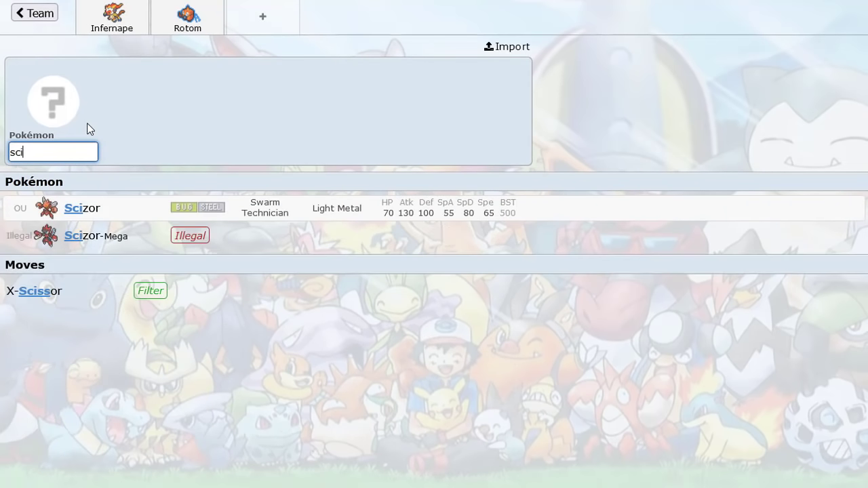
click(114, 210)
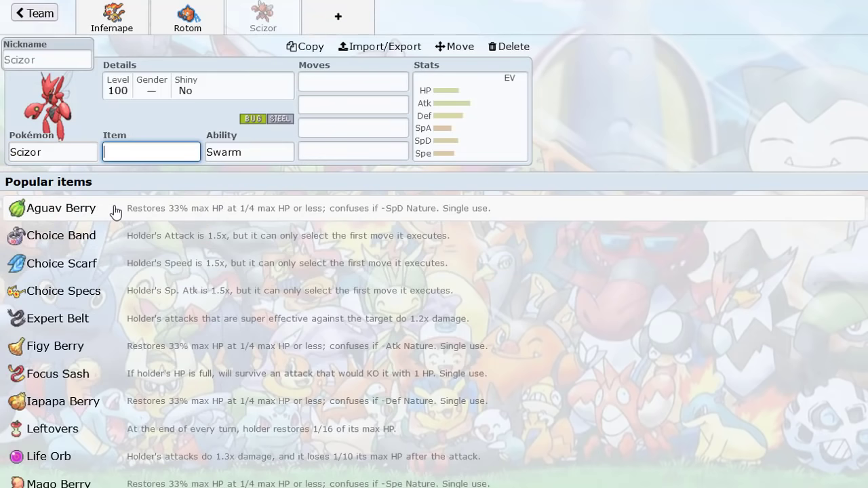
Alternate between the Rotom-Wash and Scizor slots to compare the pair, finishing on Scizor.
click(188, 33)
click(239, 31)
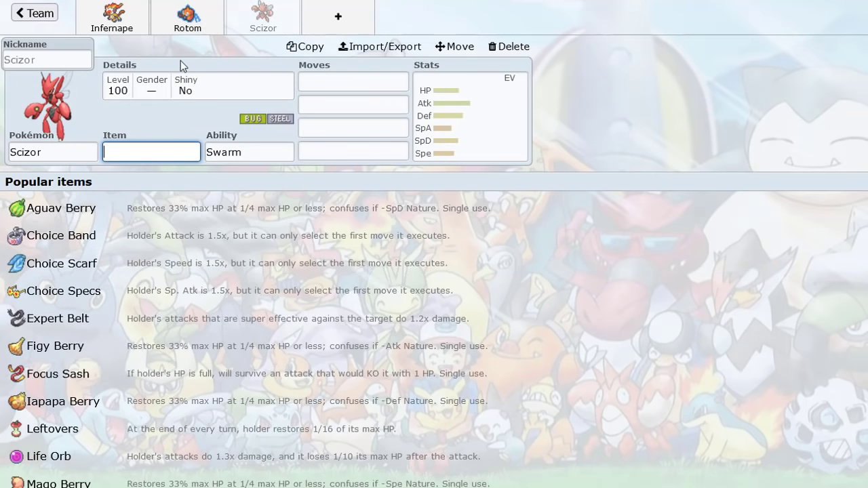
click(188, 27)
click(260, 23)
click(198, 31)
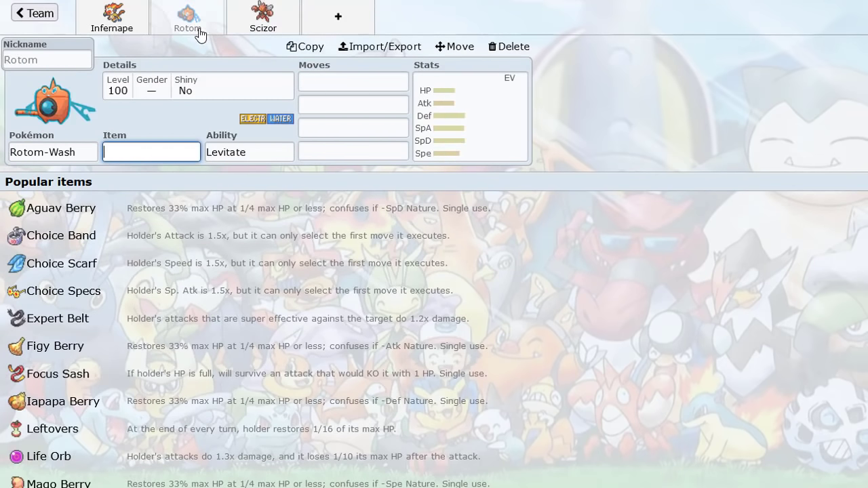
click(253, 30)
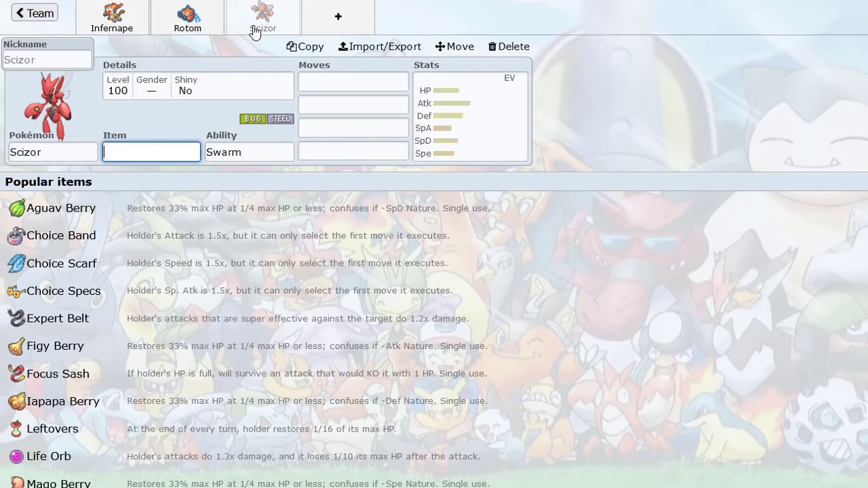
click(169, 30)
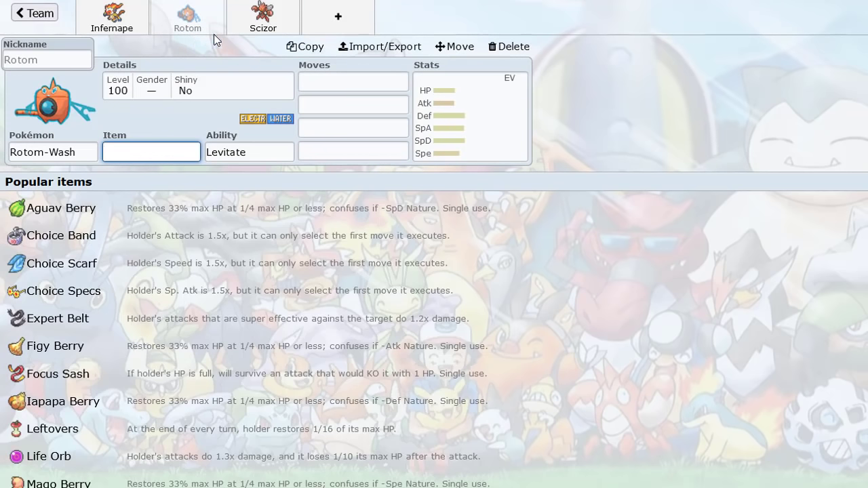
click(261, 22)
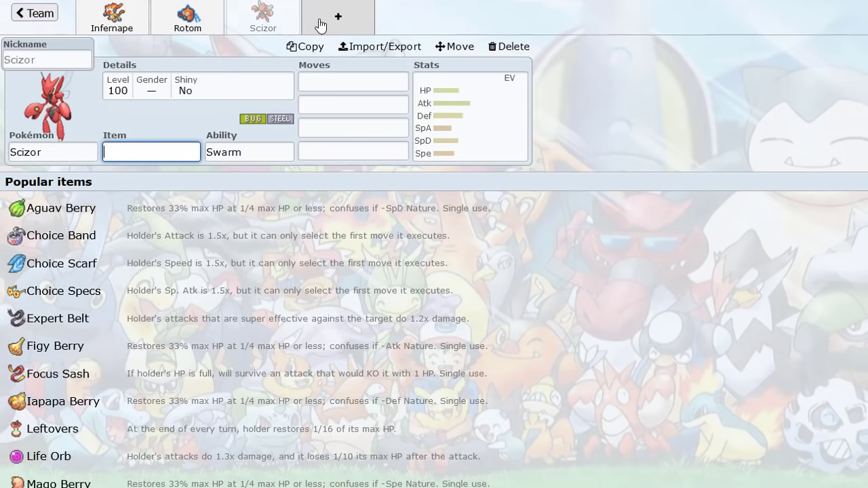
Check the Pokémon choices for a new fourth slot against the move U-turn, clear that filter and add Gliscor.
click(116, 26)
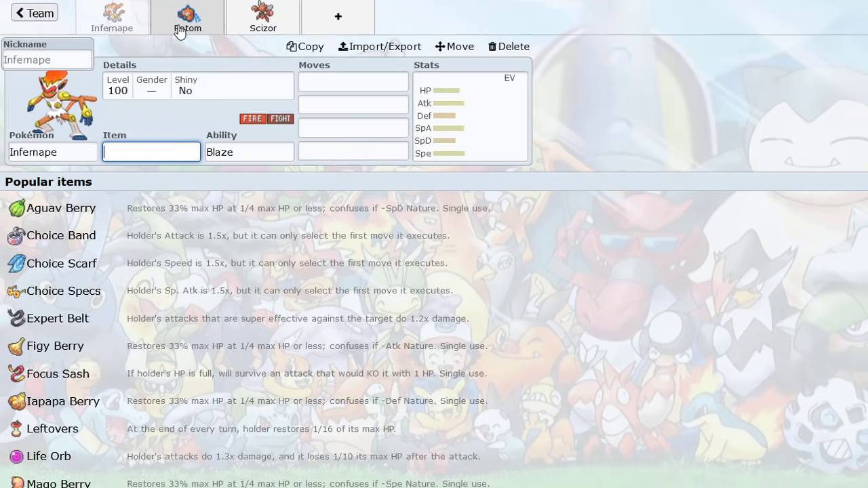
click(320, 27)
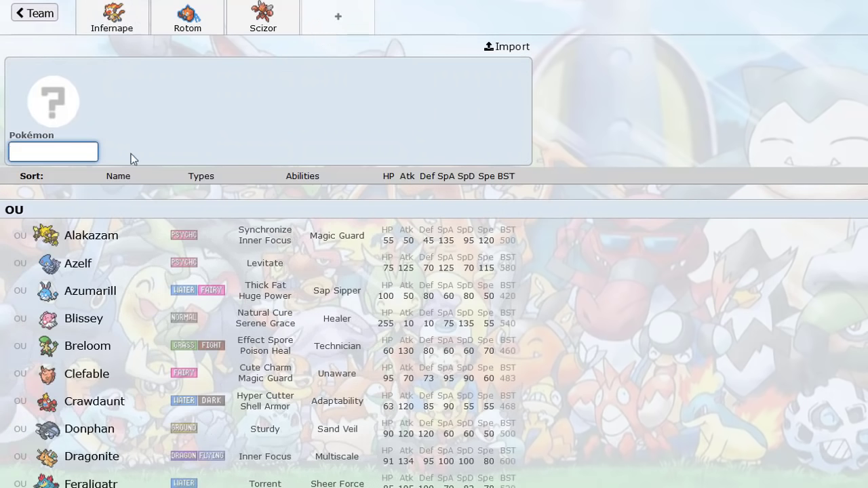
text(u-t)
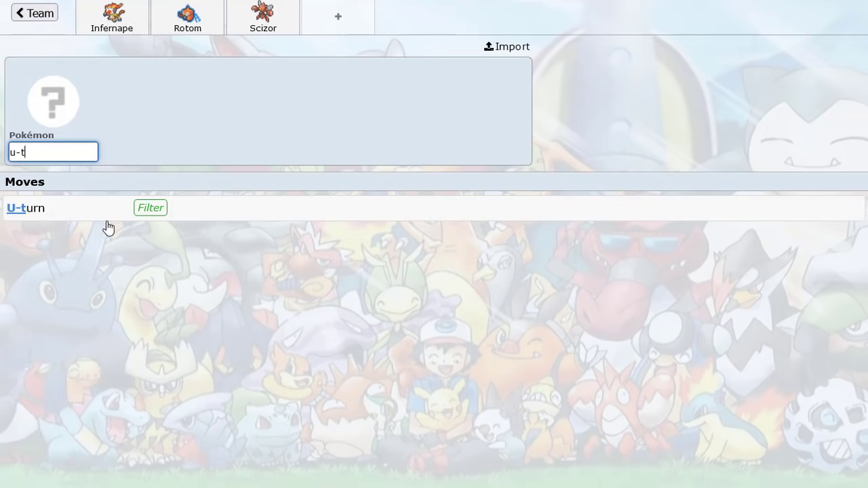
click(109, 221)
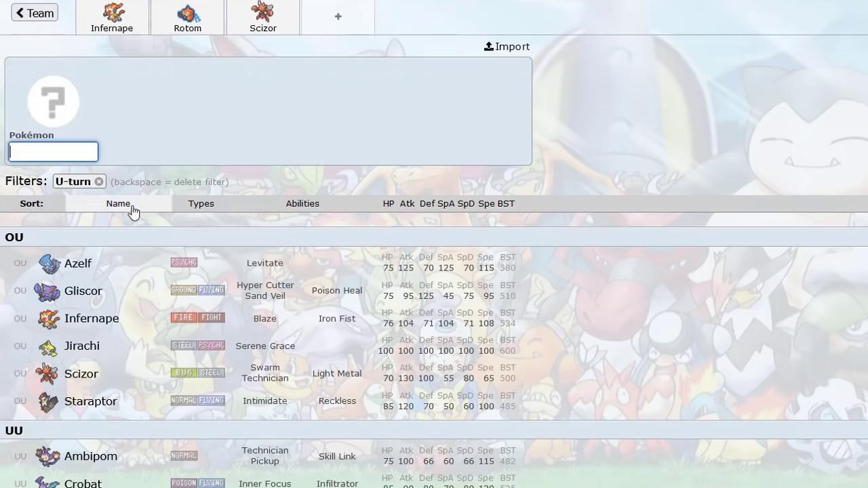
click(100, 182)
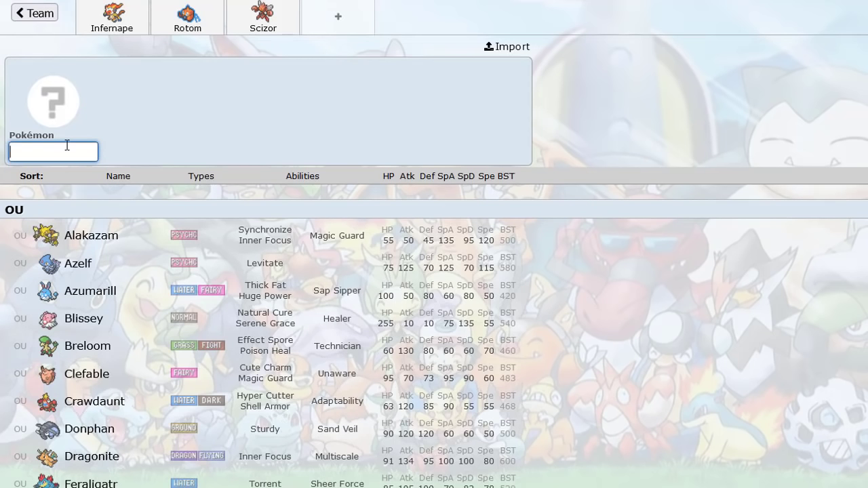
text(gli)
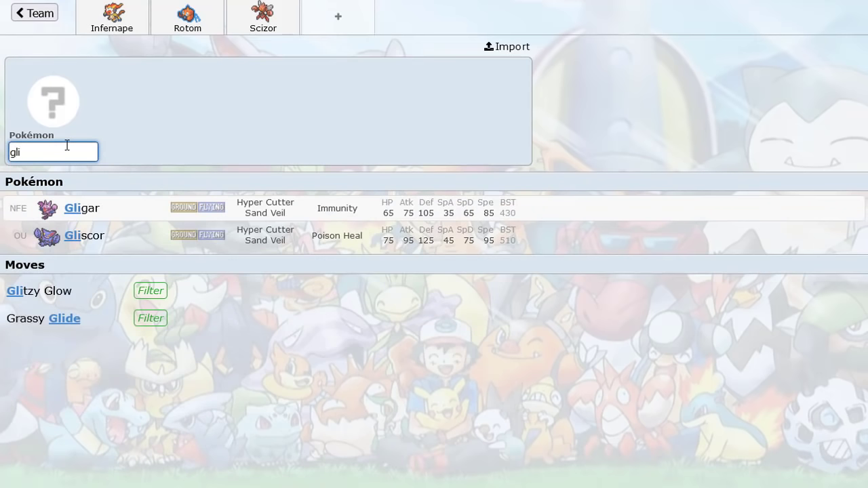
click(82, 237)
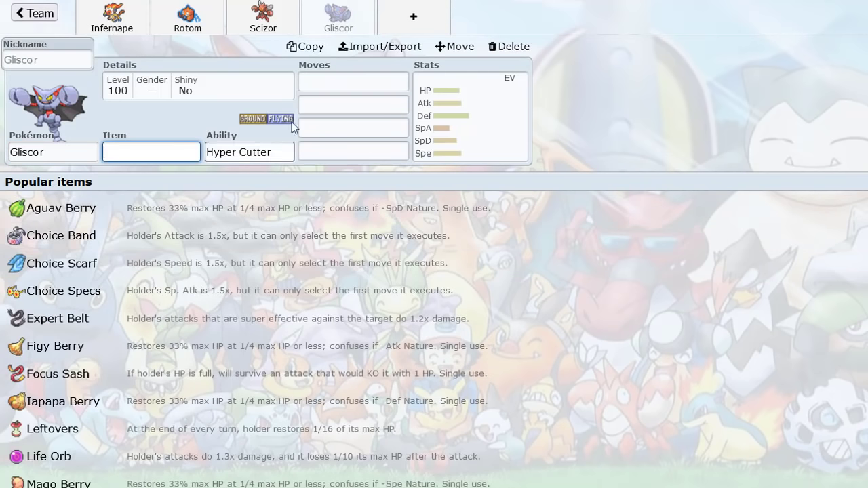
Go through the Infernape, Rotom-Wash, Scizor and Gliscor slots in order to review the four-member core, finishing on Gliscor.
click(412, 14)
click(113, 20)
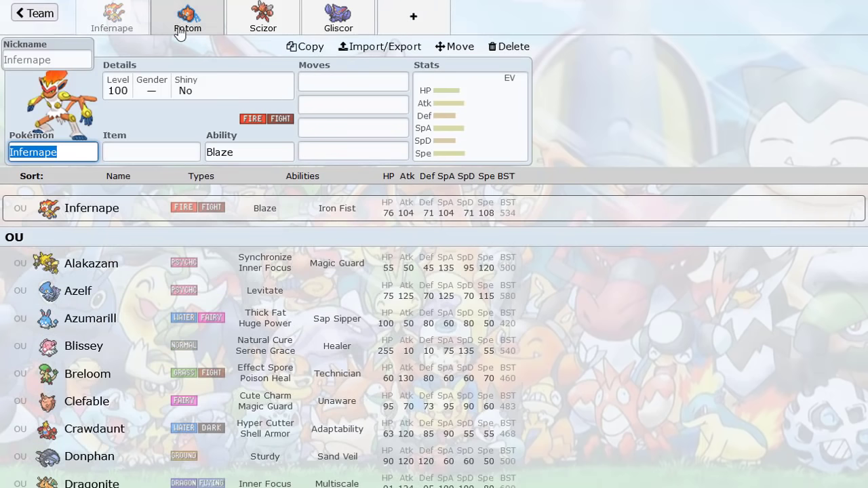
click(187, 20)
click(263, 20)
click(113, 34)
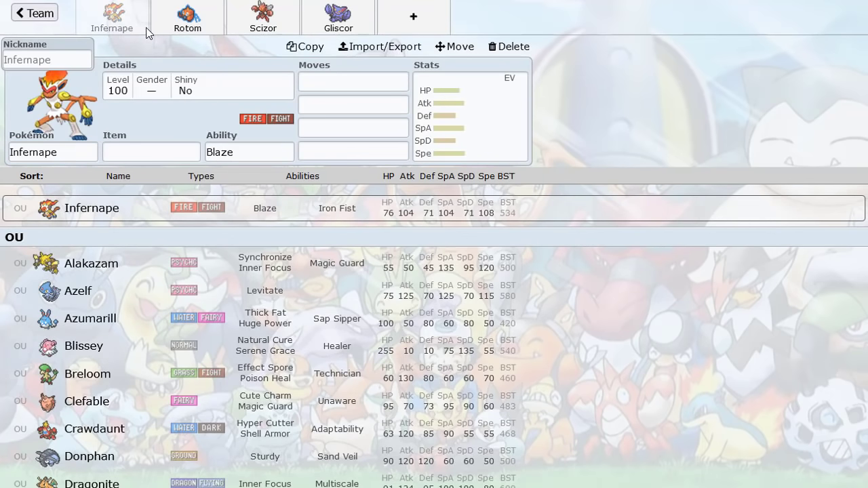
click(203, 25)
click(267, 28)
click(328, 27)
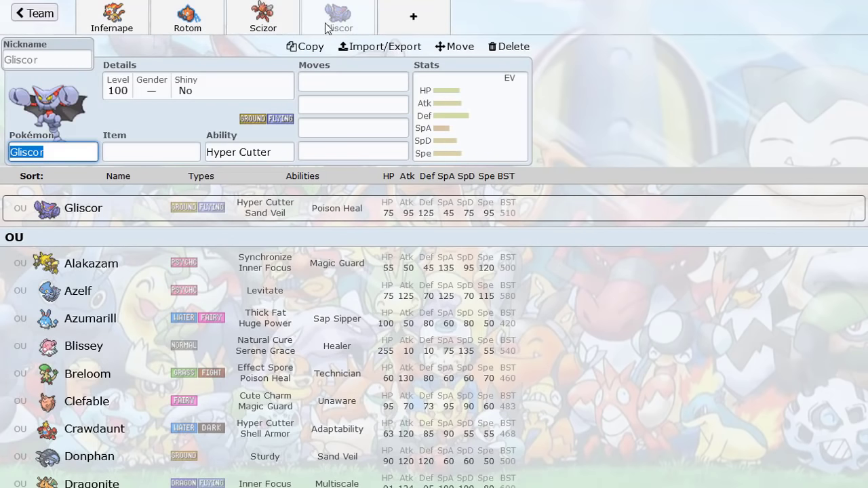
Give Infernape the move U-turn in its fourth move slot and Scizor U-turn in its first move slot.
click(134, 31)
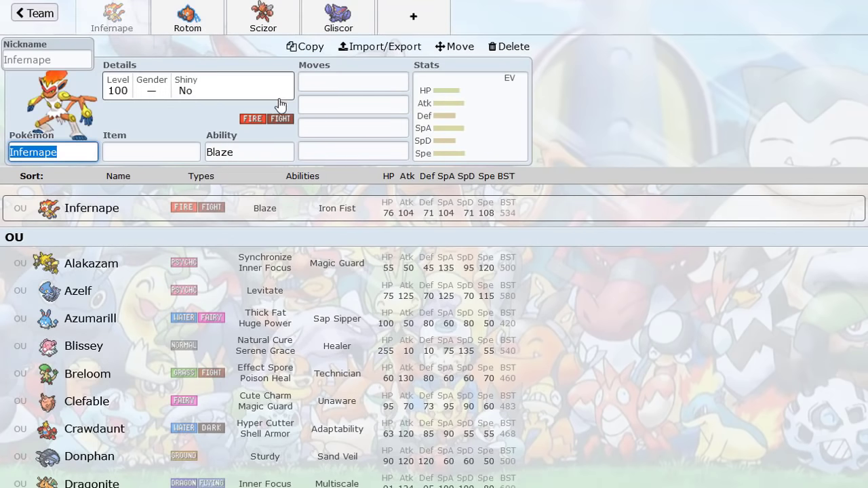
click(313, 149)
text(u)
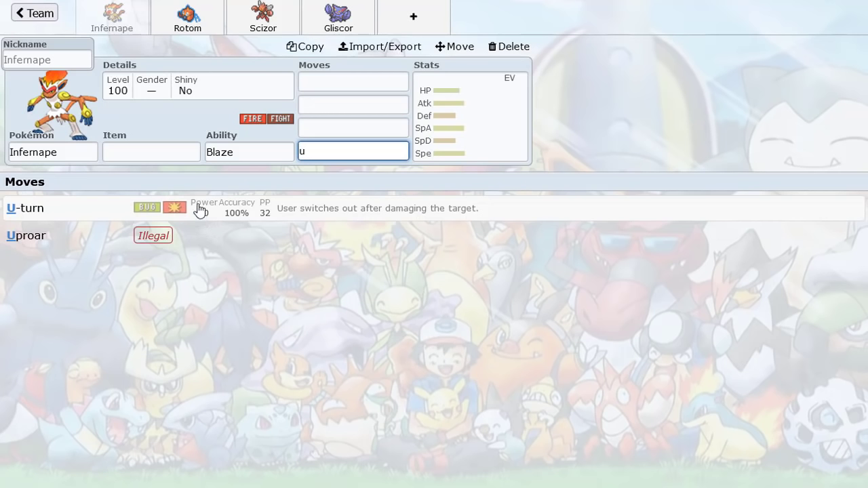
click(199, 210)
click(271, 30)
click(335, 82)
text(u)
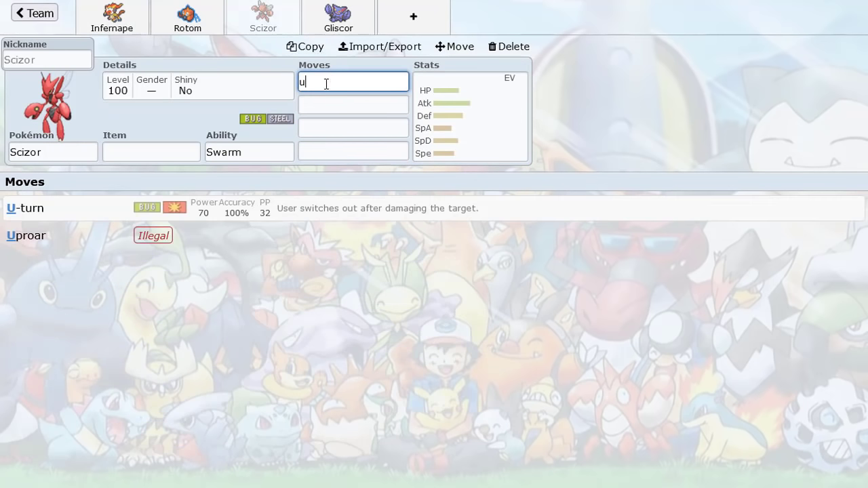
click(234, 215)
Give Rotom-Wash the move Volt Switch in its first move slot and Gliscor U-turn in its second.
click(205, 21)
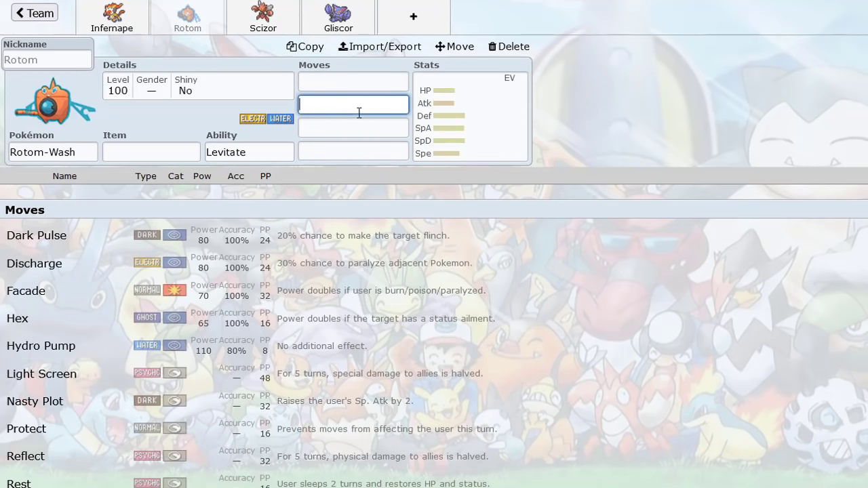
click(331, 85)
text(v)
click(213, 210)
click(331, 27)
text(u)
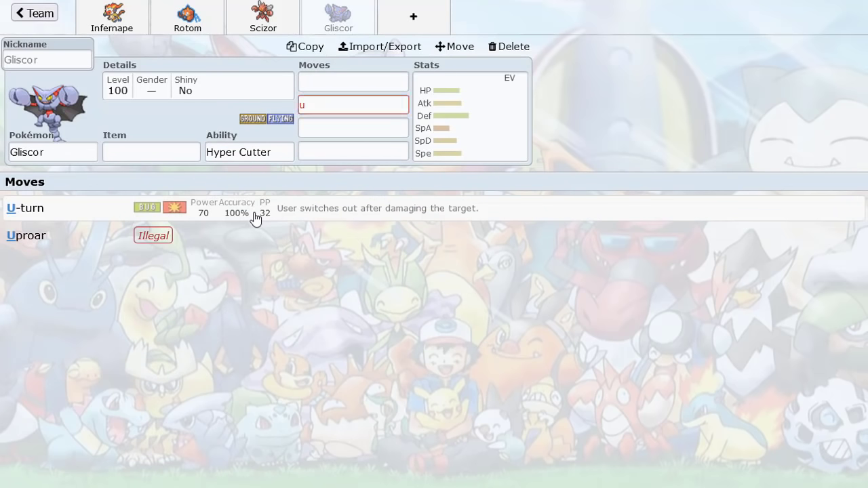
click(253, 215)
Check the pivoting moves across the team from Infernape to Gliscor, and return to Infernape.
click(140, 13)
click(188, 17)
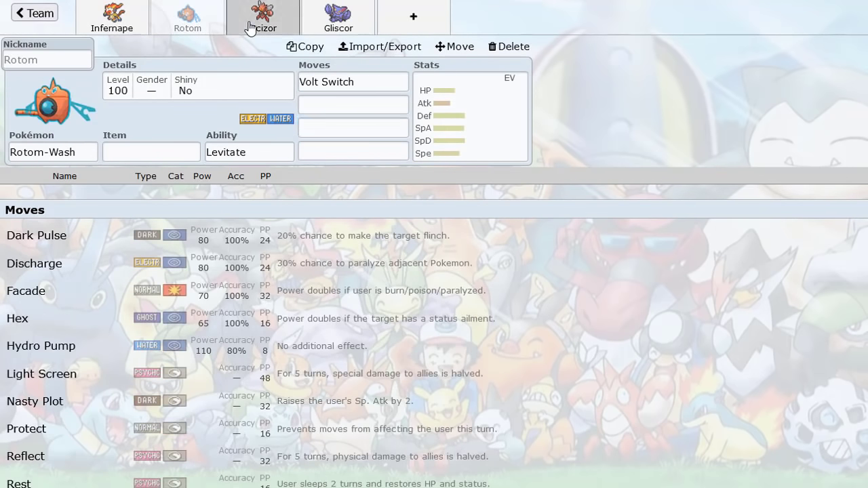
click(262, 17)
click(332, 17)
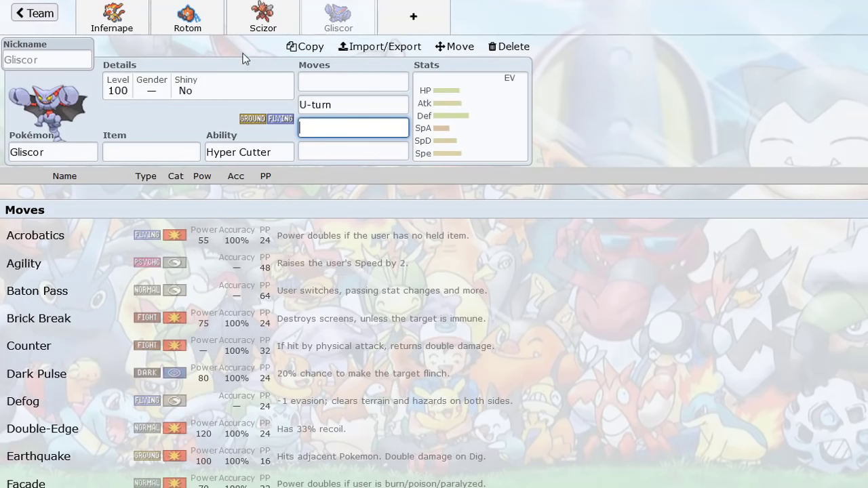
click(101, 31)
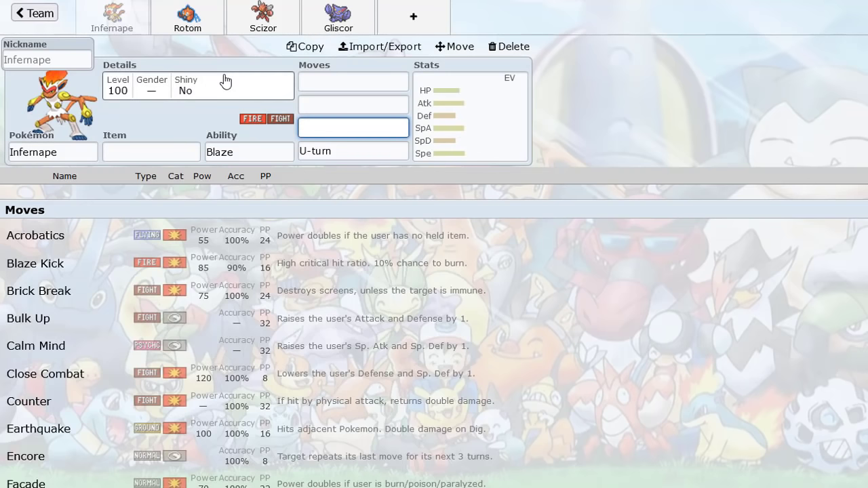
Compare Pokémon for a new fifth slot sorted by Attack and by Special Attack, and add Latios.
click(385, 31)
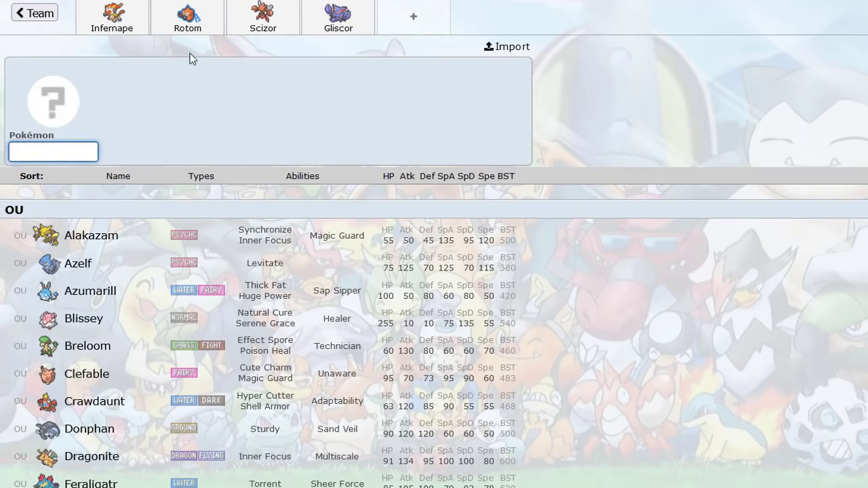
drag(201, 23, 331, 68)
click(444, 178)
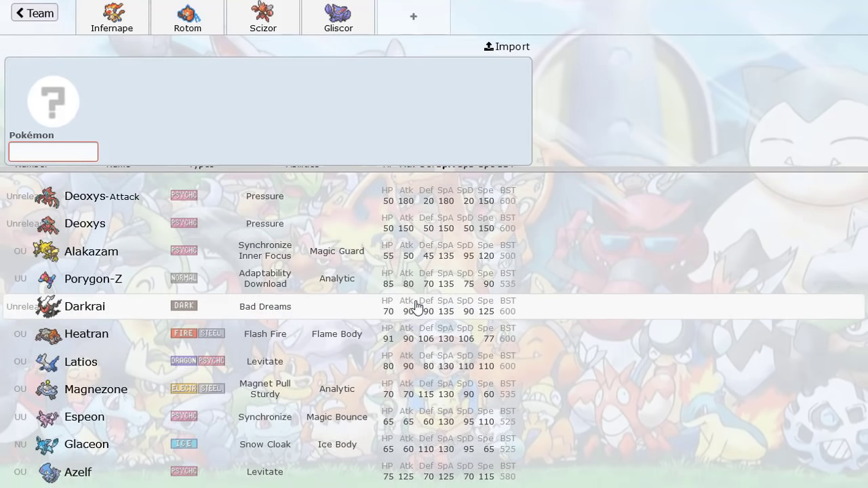
scroll(416, 306, up, 1)
click(408, 176)
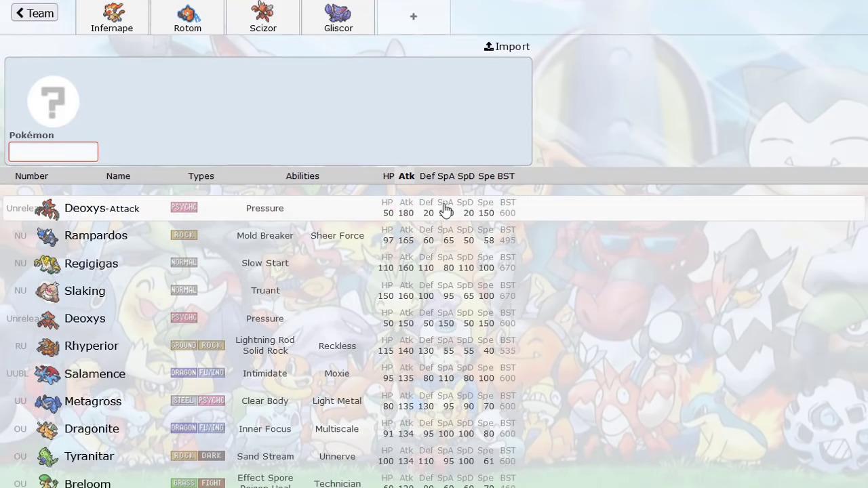
click(446, 176)
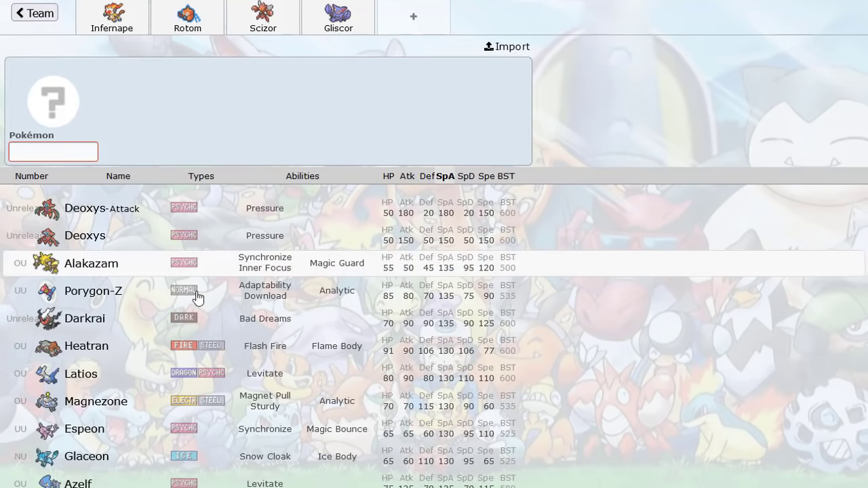
click(163, 386)
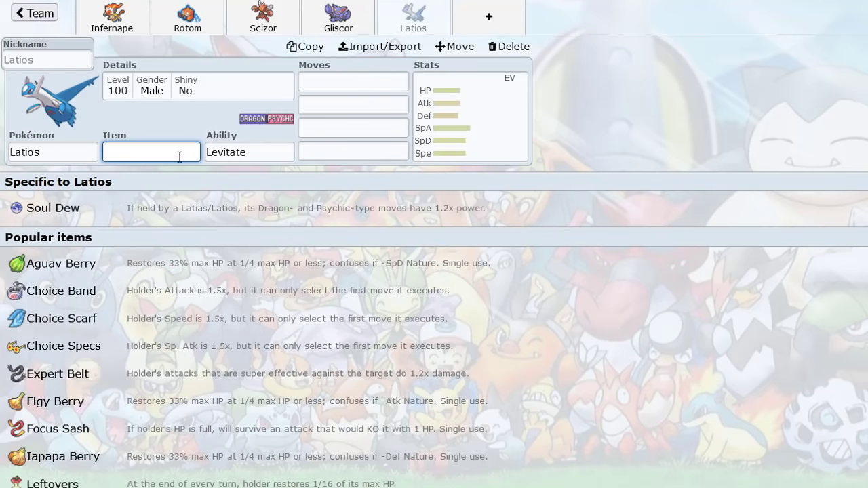
Equip Latios with Choice Specs and give it Draco Meteor as its first move.
text(choic)
click(159, 261)
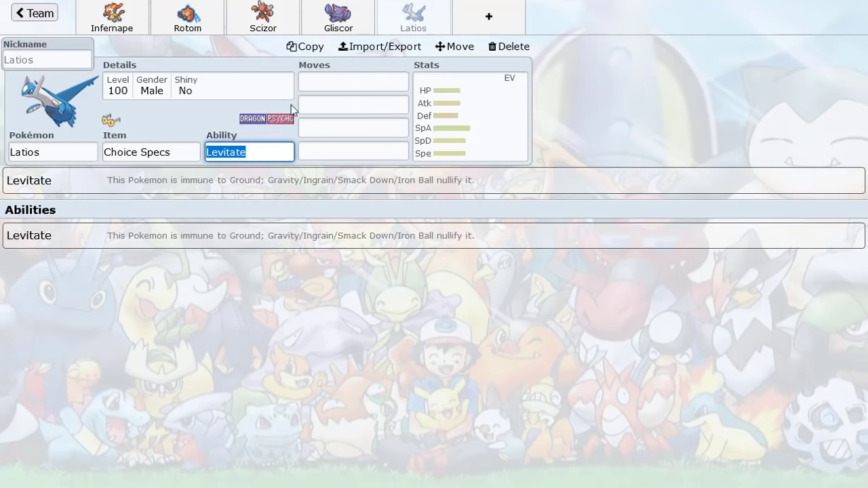
click(323, 80)
text(drac)
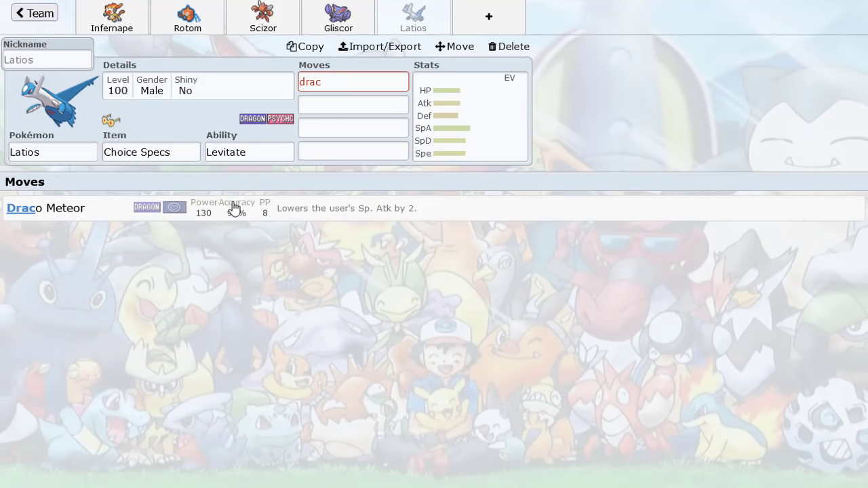
click(232, 209)
Compare Latios and its available moves with the pivoting teammates, looking over Infernape, Gliscor and Rotom-Wash.
click(140, 28)
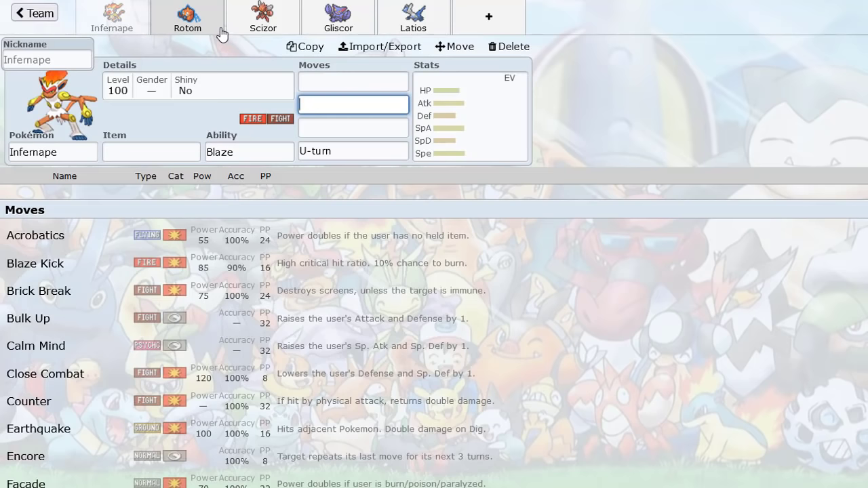
click(220, 31)
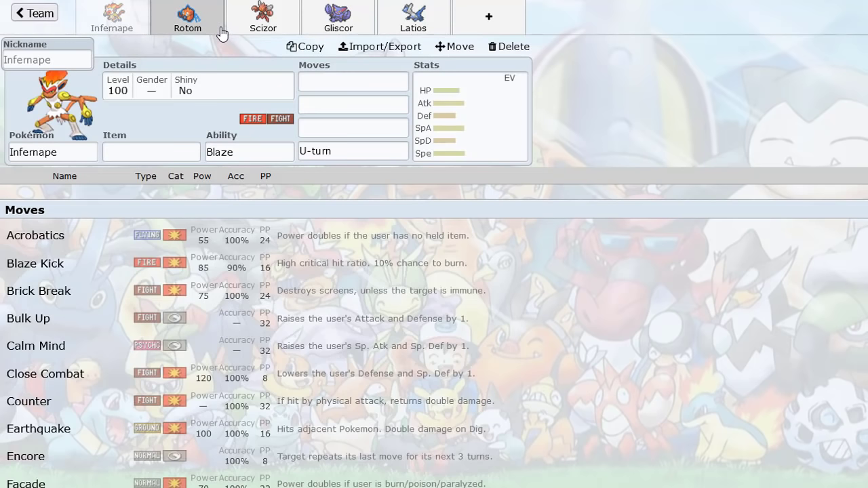
click(339, 26)
click(415, 29)
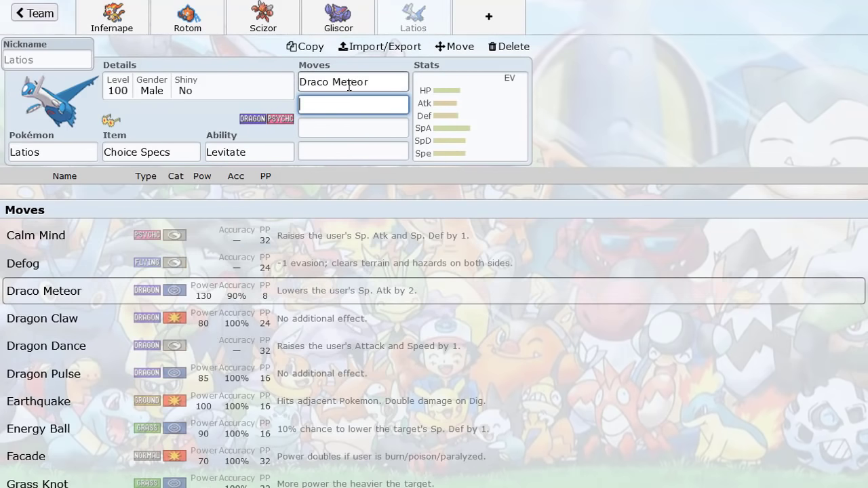
click(319, 89)
click(331, 105)
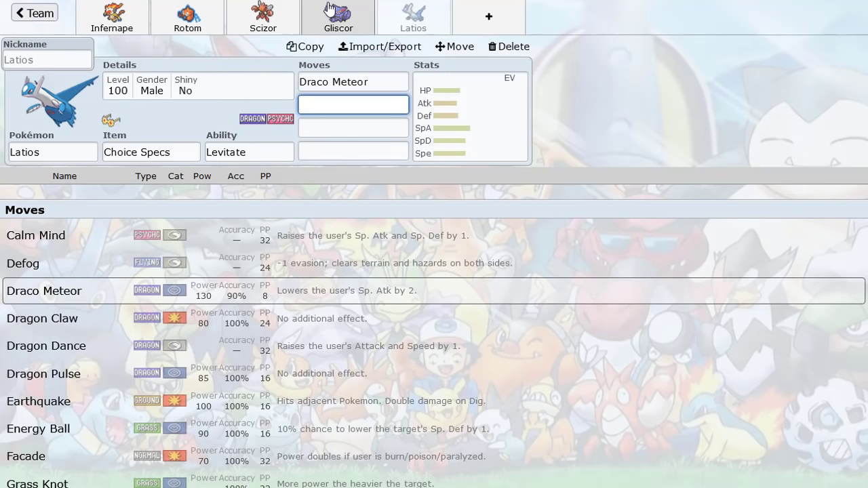
click(422, 14)
click(122, 30)
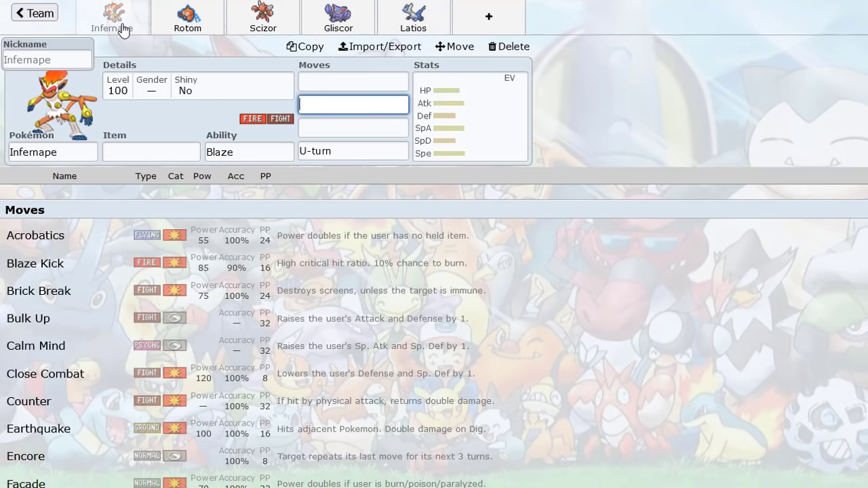
click(345, 78)
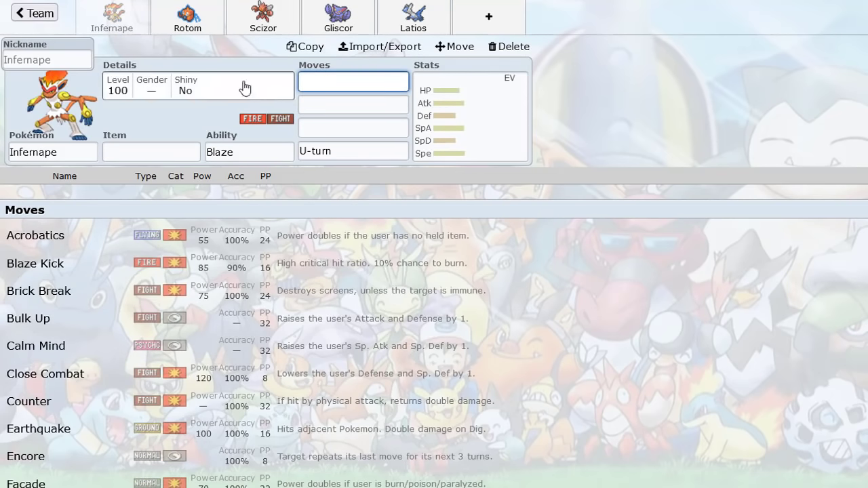
click(201, 32)
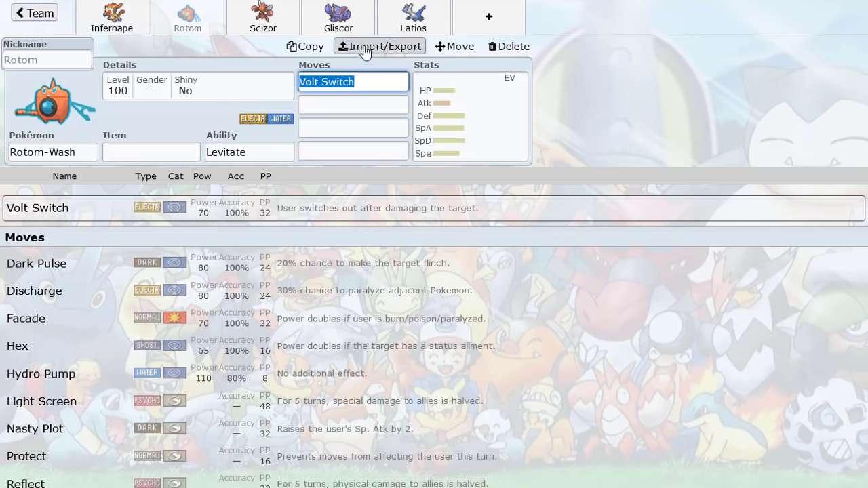
Give Gliscor the move Stealth Rock in its fourth move slot.
click(334, 30)
click(329, 149)
text(stea)
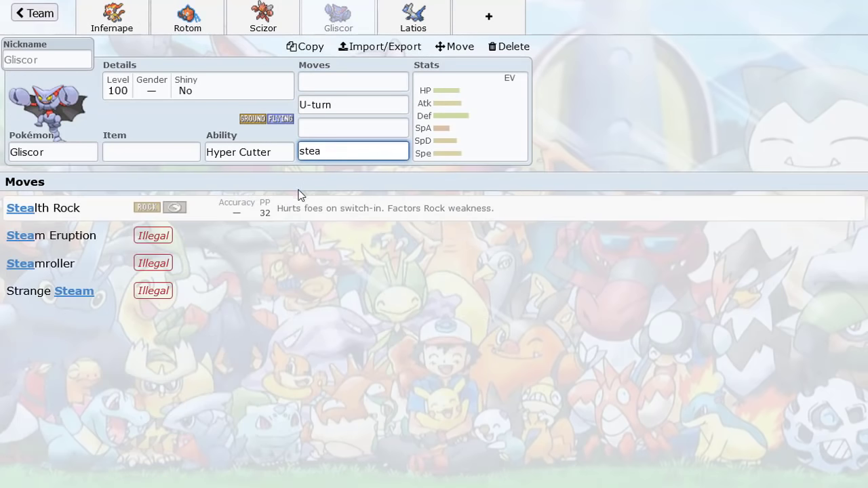
click(296, 205)
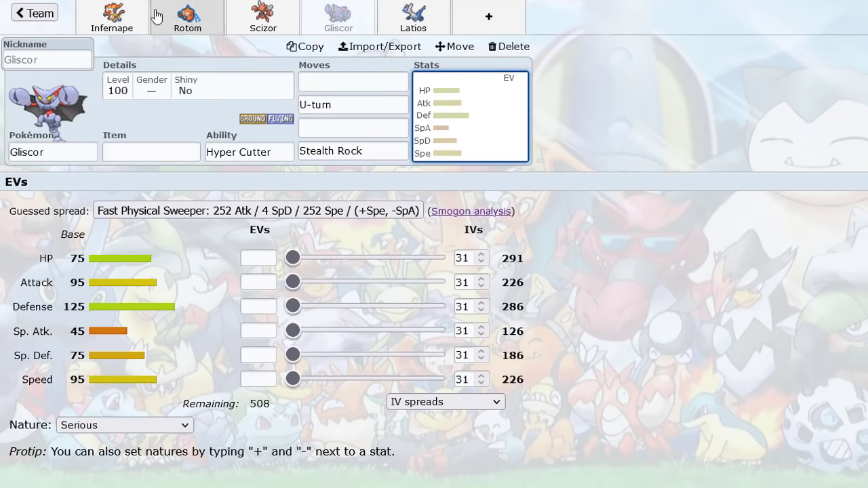
Look over the Infernape, Rotom-Wash and Scizor slots once more and return to Gliscor.
click(126, 15)
click(188, 19)
click(263, 20)
click(339, 22)
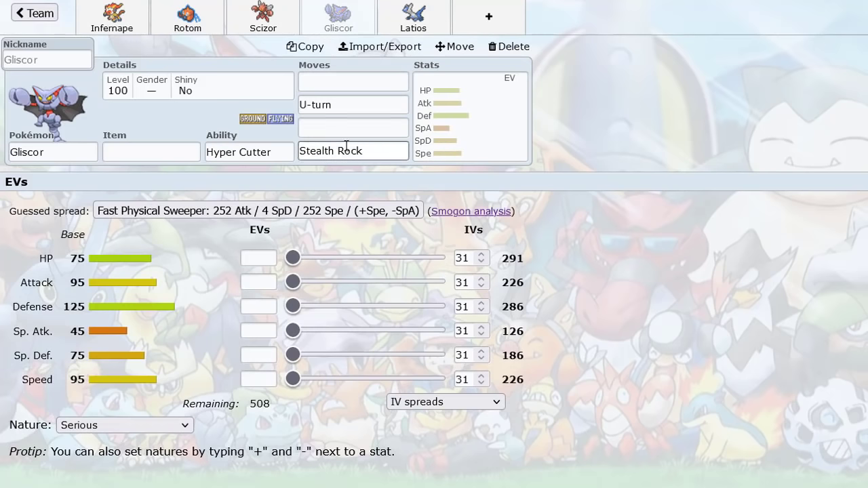
Review the pivoting moves on Infernape, Rotom-Wash and Scizor, plus Gliscor's Stealth Rock slot and Latios's set.
click(145, 27)
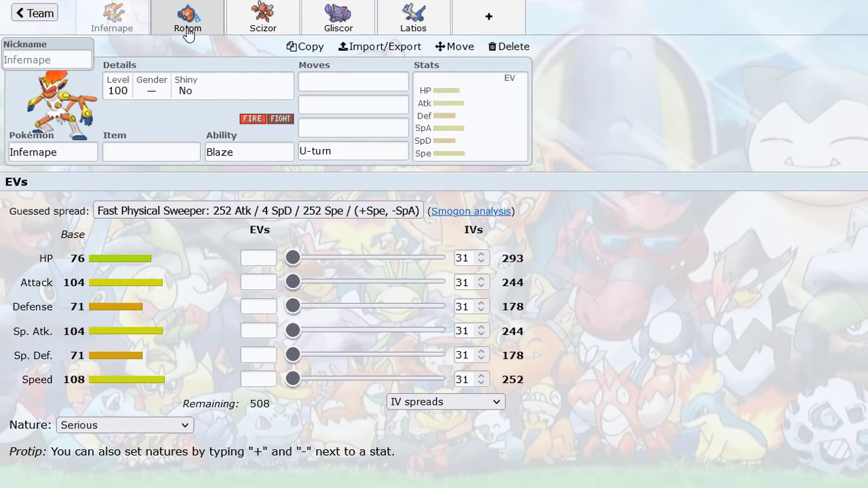
click(268, 31)
click(188, 34)
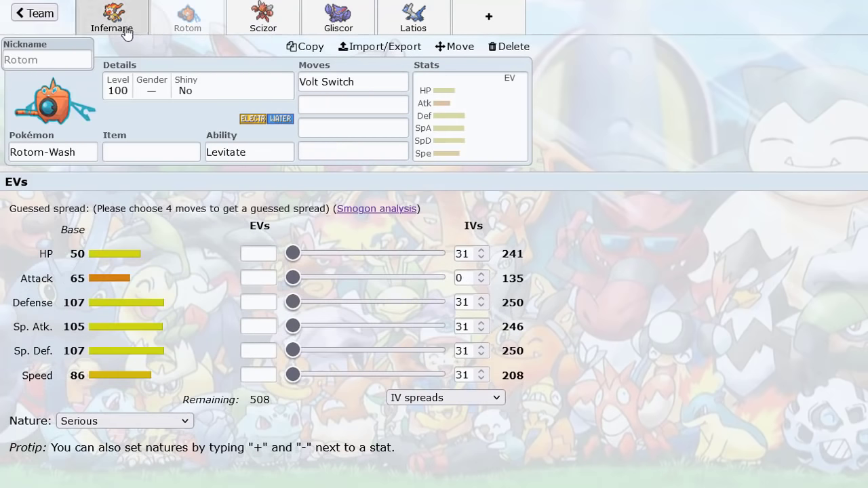
click(116, 27)
click(230, 31)
click(337, 20)
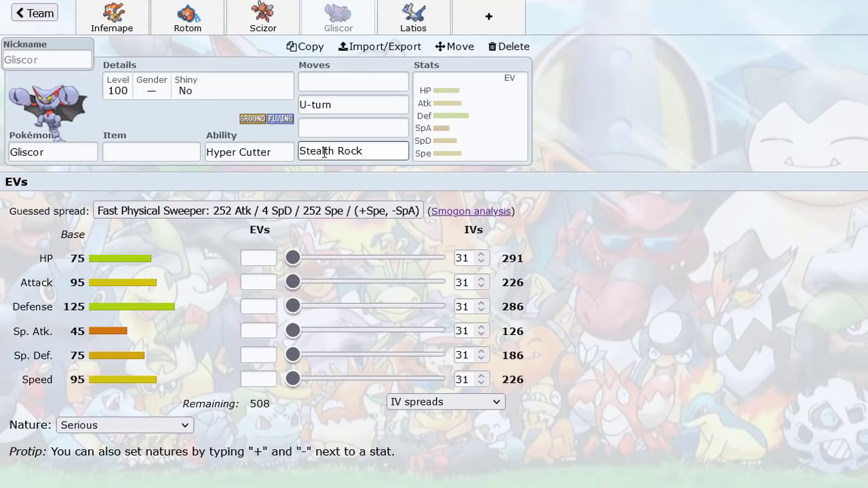
click(324, 152)
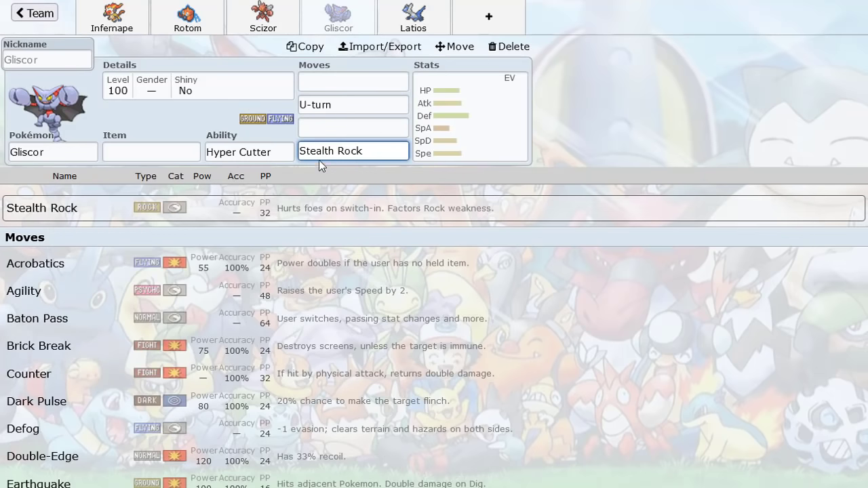
click(394, 26)
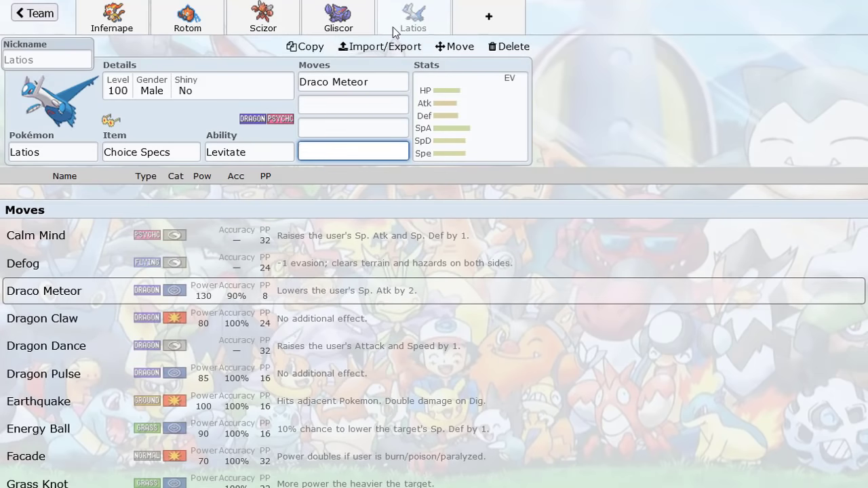
Add Tyranitar as the sixth team member from the Attack-sorted Pokémon list and equip it with Choice Band.
click(477, 25)
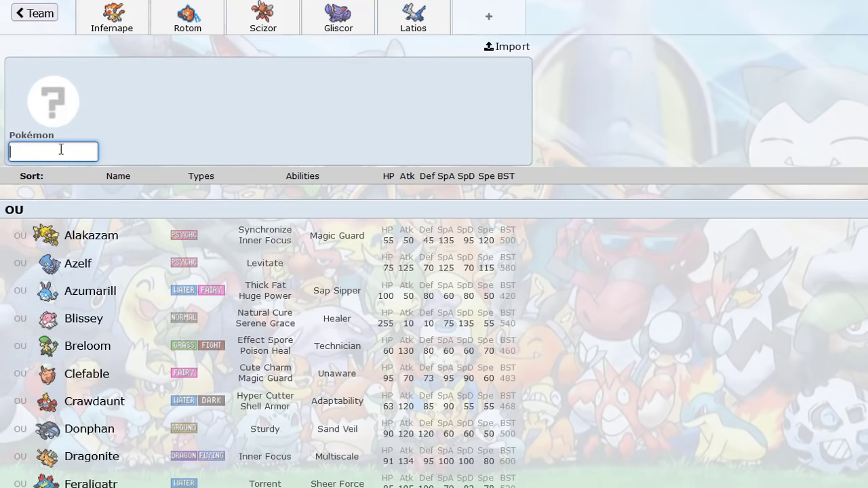
click(407, 176)
scroll(332, 246, down, 1)
click(328, 412)
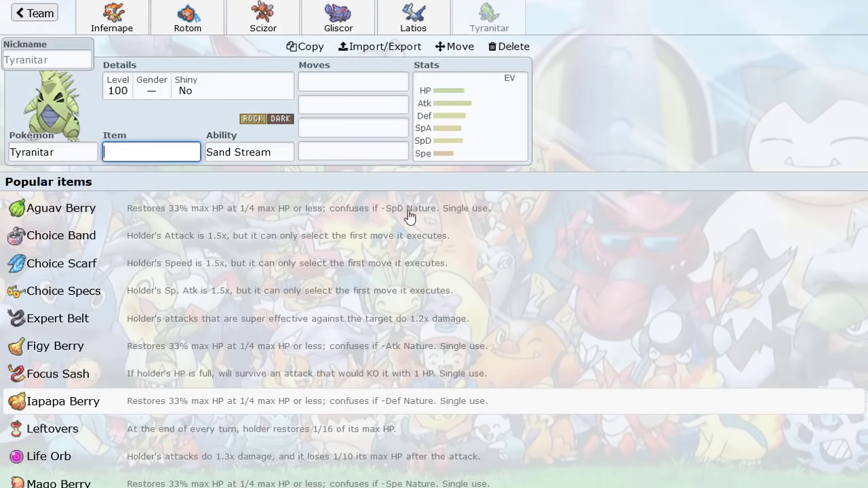
text(choice)
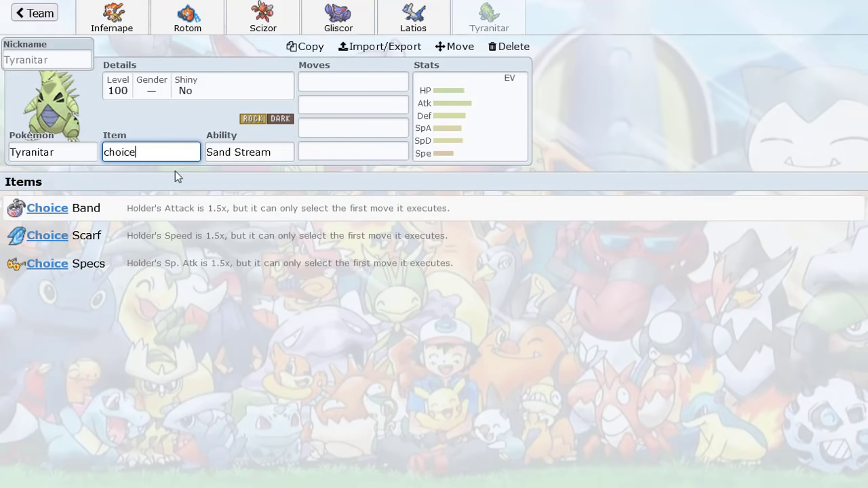
click(160, 207)
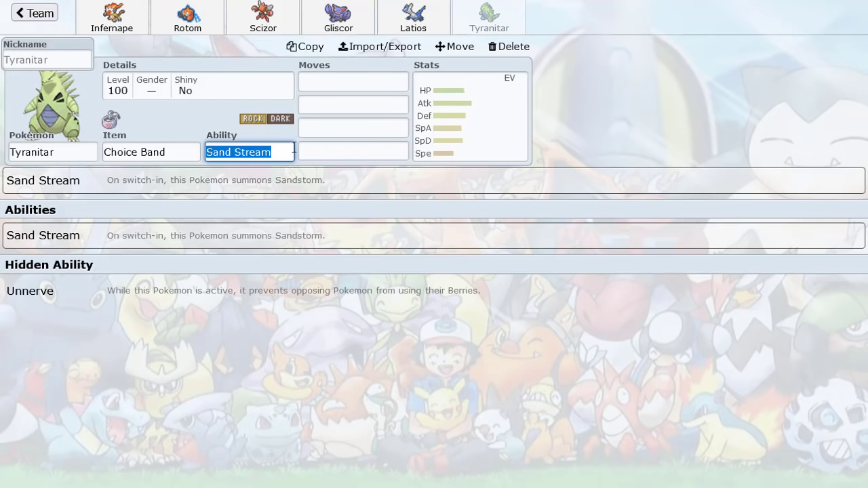
Equip Rotom-Wash with Choice Scarf.
click(222, 19)
click(151, 152)
text(choic)
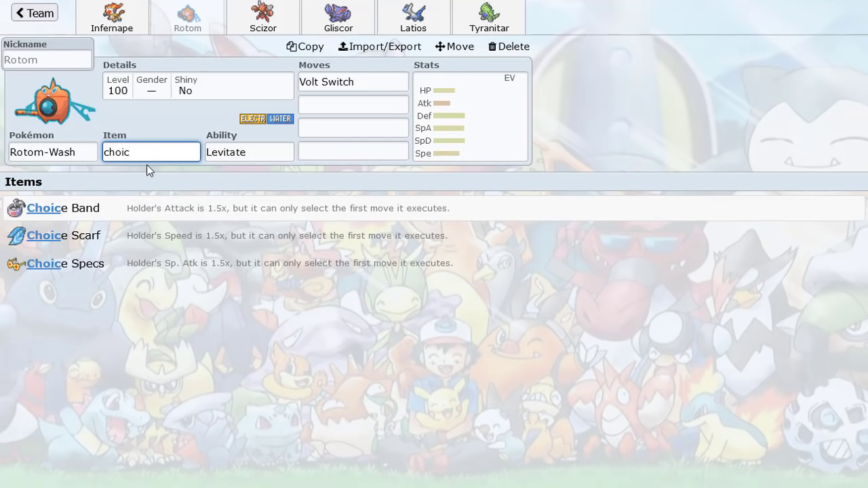
click(132, 233)
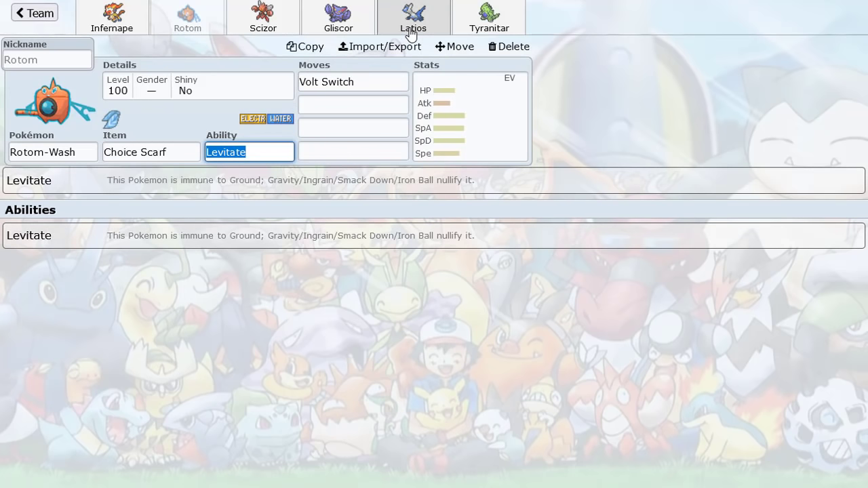
Give Scizor the move Defog in its fourth move slot.
click(484, 22)
click(185, 22)
click(478, 27)
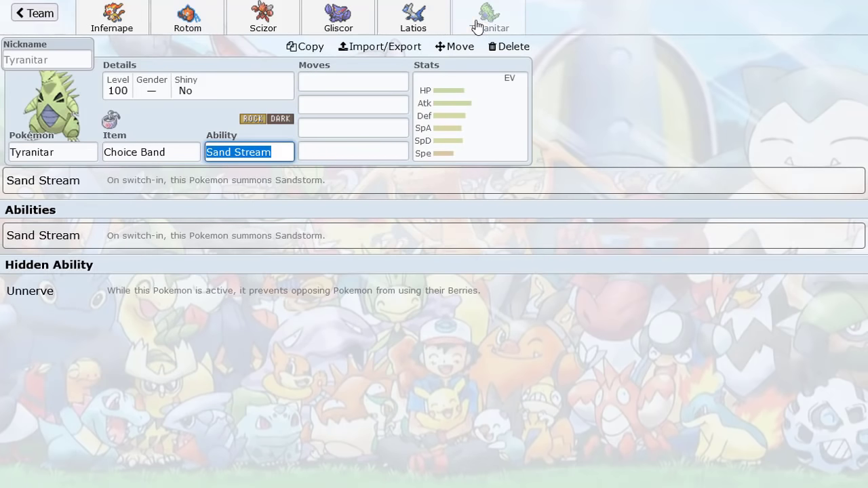
click(413, 25)
click(265, 30)
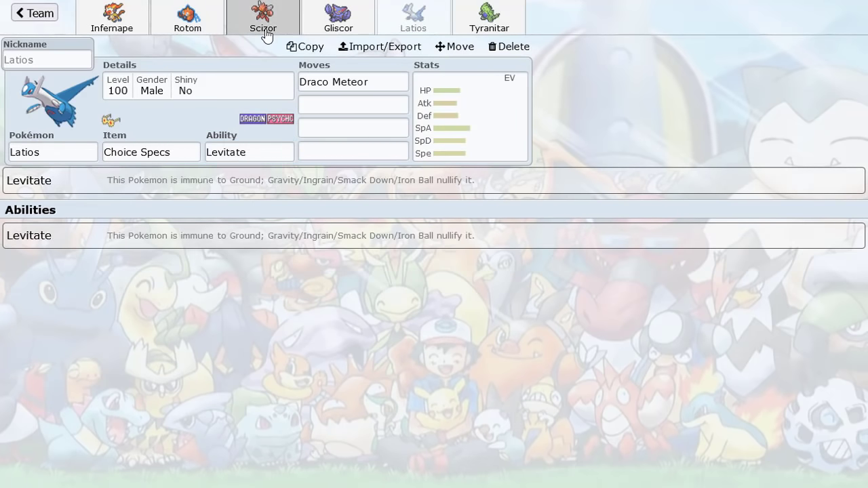
click(351, 146)
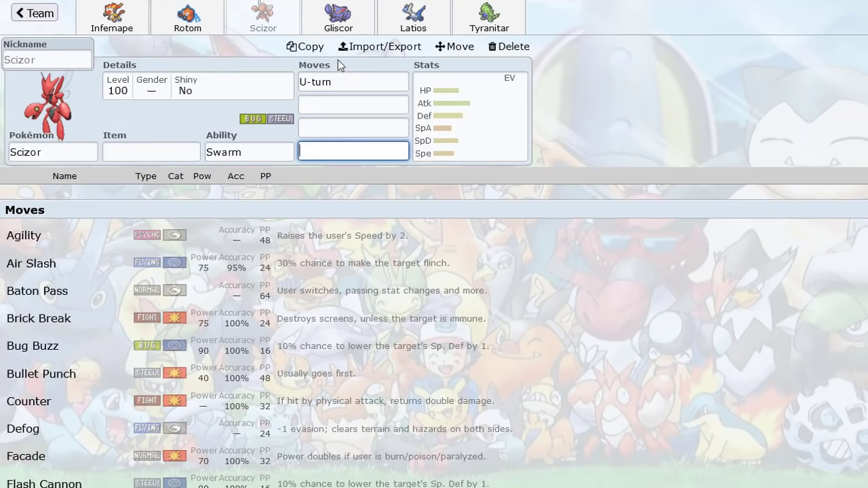
text(def)
click(224, 215)
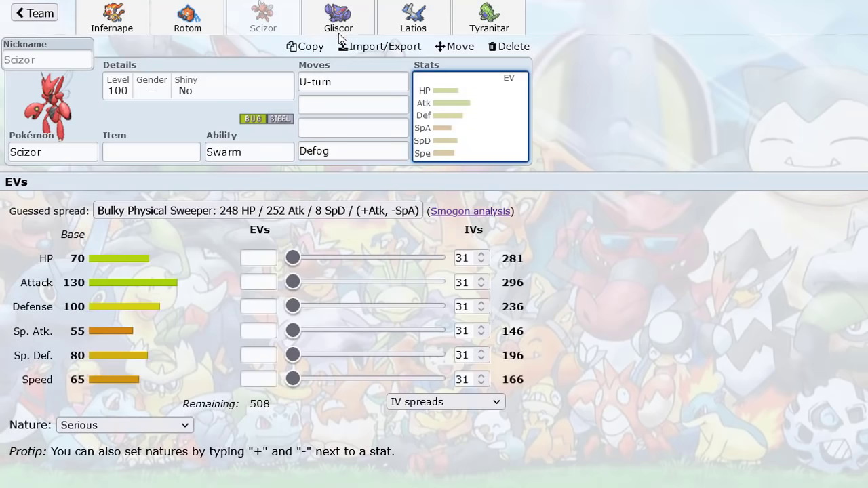
Equip Infernape with Choice Band.
click(340, 31)
click(339, 148)
click(124, 26)
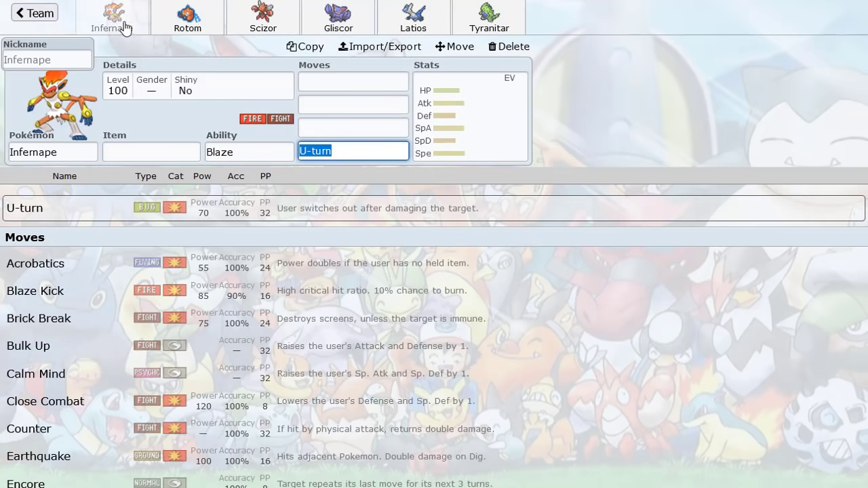
click(157, 152)
text(choice)
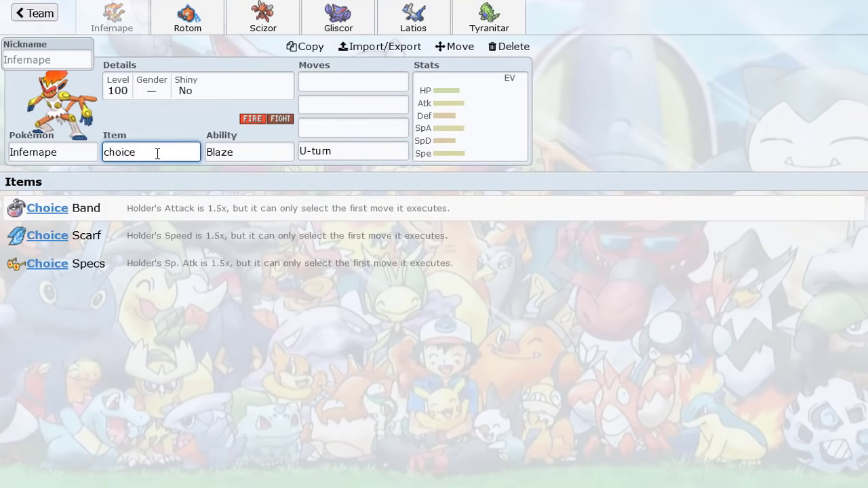
click(148, 204)
Replace Tyranitar's held item with Chople Berry.
click(487, 19)
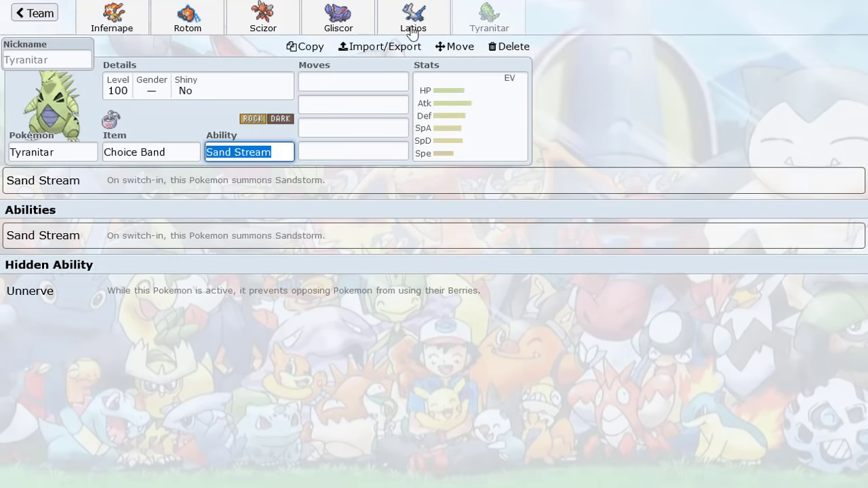
double_click(187, 158)
key(ctrl+a)
key(BackSpace)
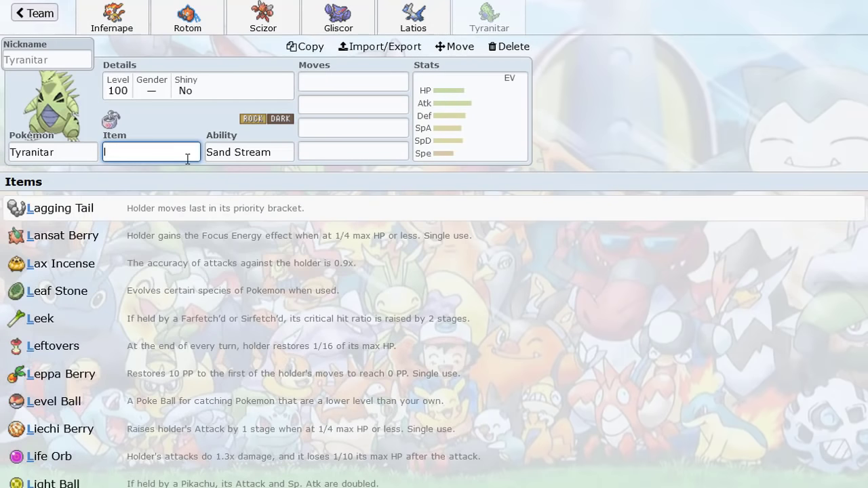
text(h)
key(BackSpace)
text(cho)
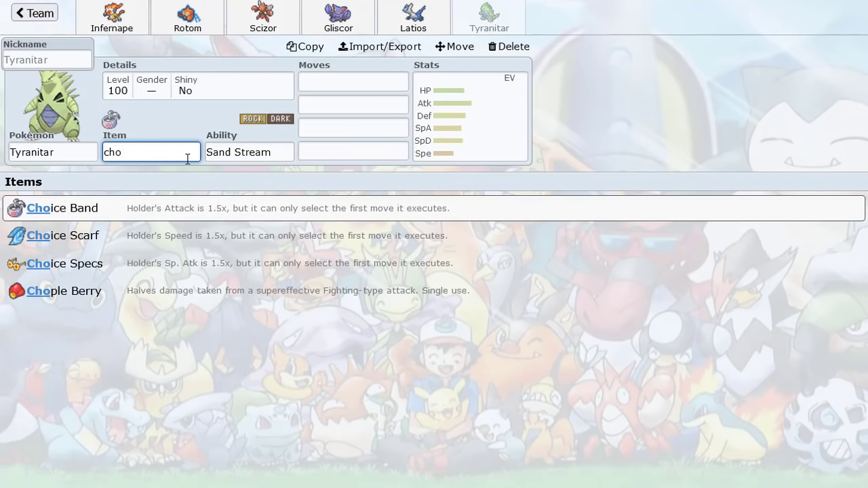
click(197, 304)
Give Tyranitar the move Dragon Dance in its fourth move slot.
click(356, 153)
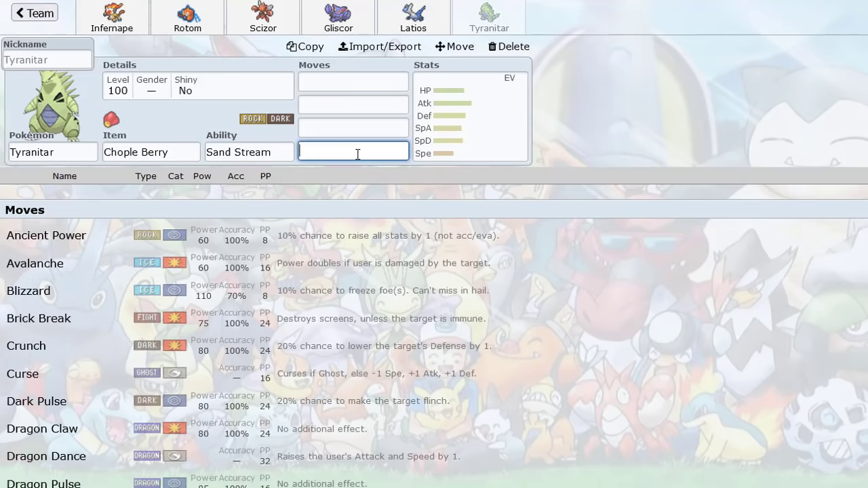
text(draogn)
key(BackSpace)
text(gon danc)
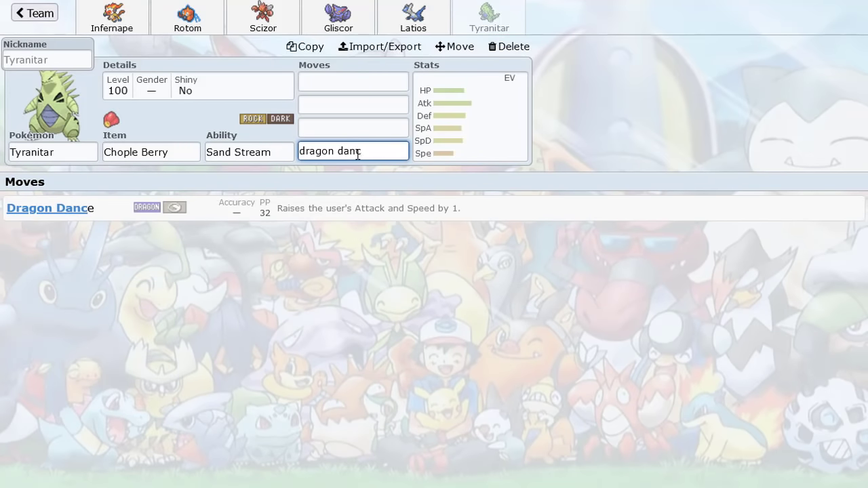
click(341, 193)
click(317, 223)
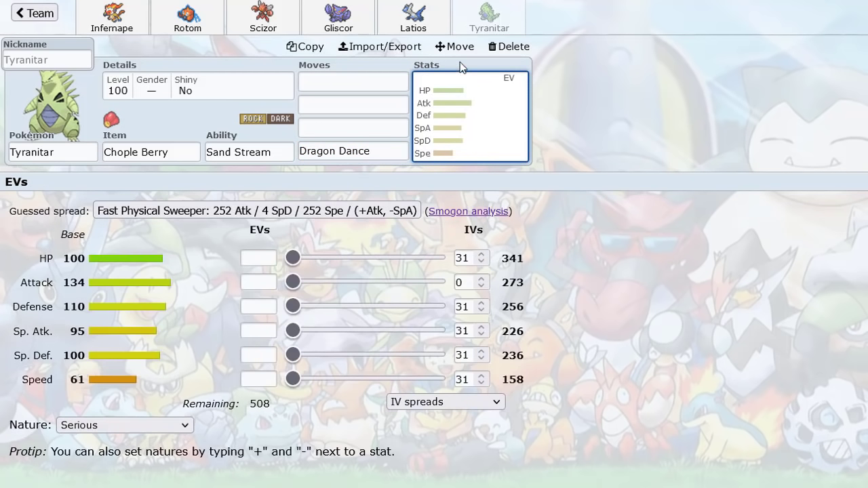
Review the items and moves of all six team members, from Tyranitar and Latios back to Infernape.
click(414, 19)
click(249, 31)
click(203, 30)
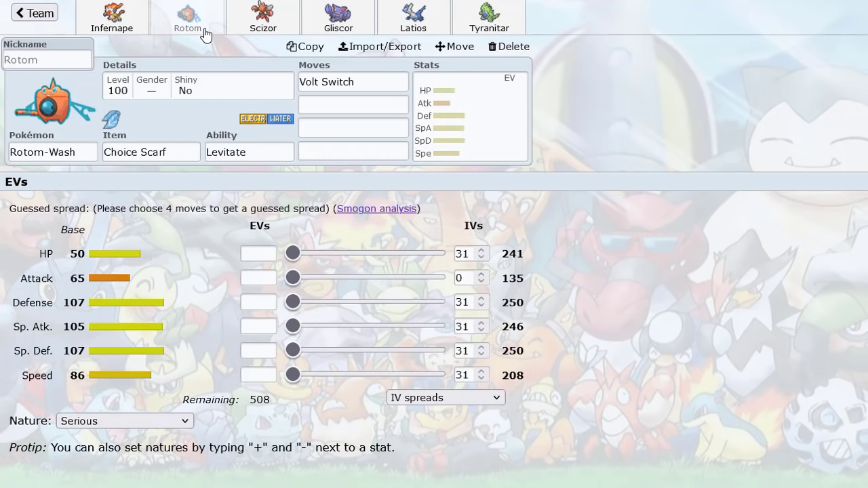
click(132, 29)
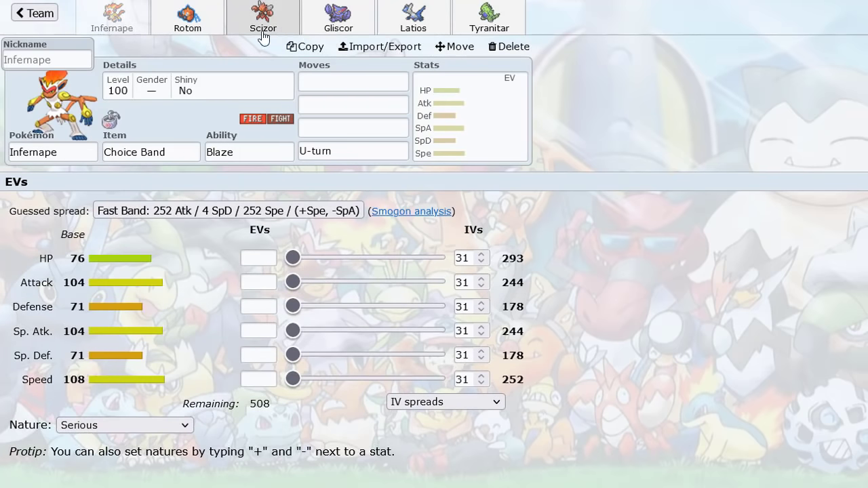
click(456, 29)
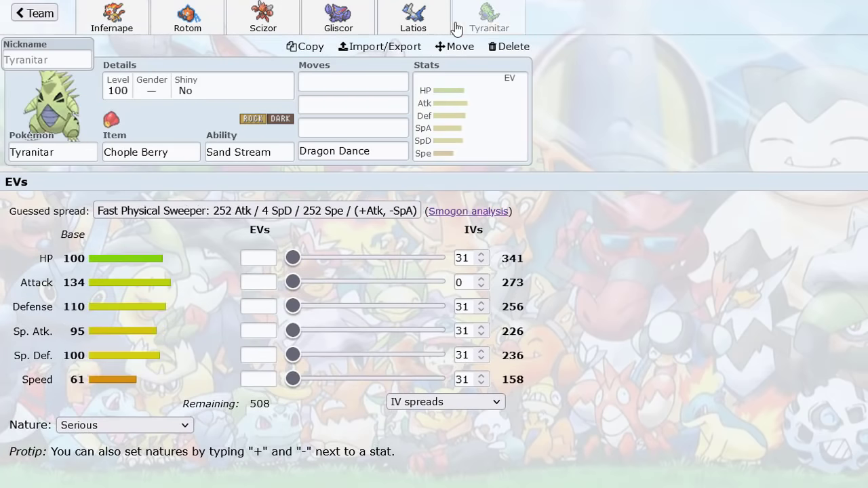
click(415, 31)
click(335, 31)
click(254, 31)
click(180, 32)
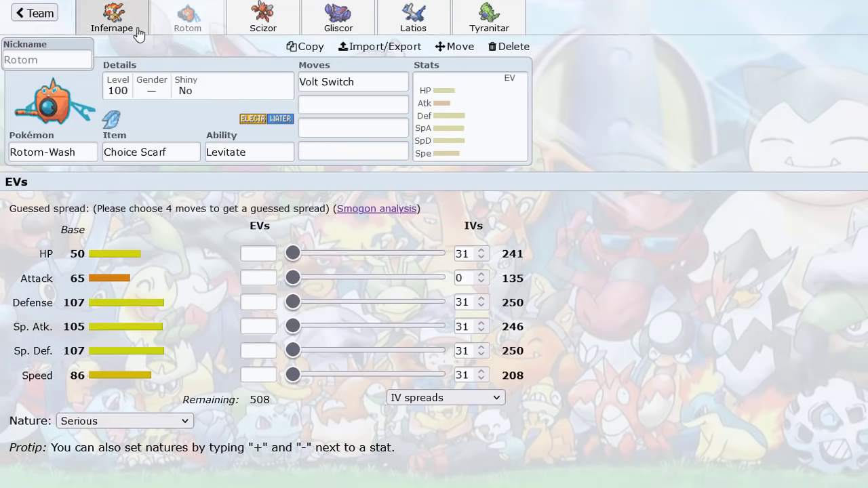
click(129, 32)
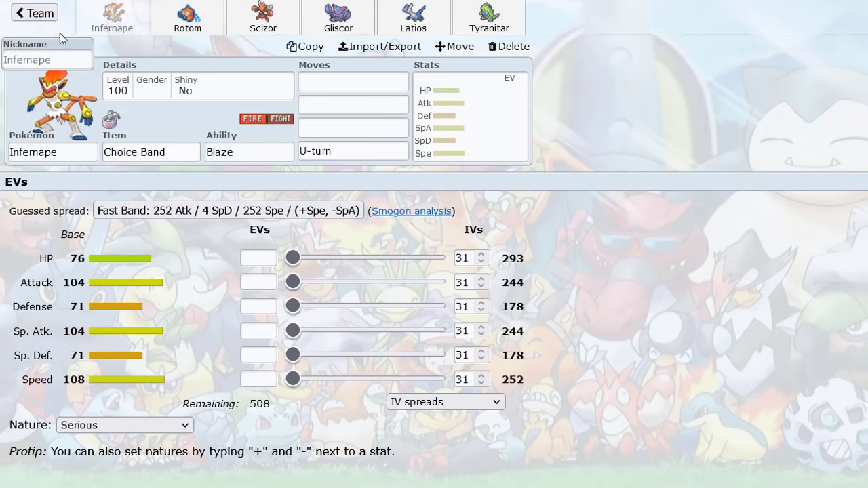
Return to the Untitled 911 team overview and delete all six Pokémon from the team.
click(34, 13)
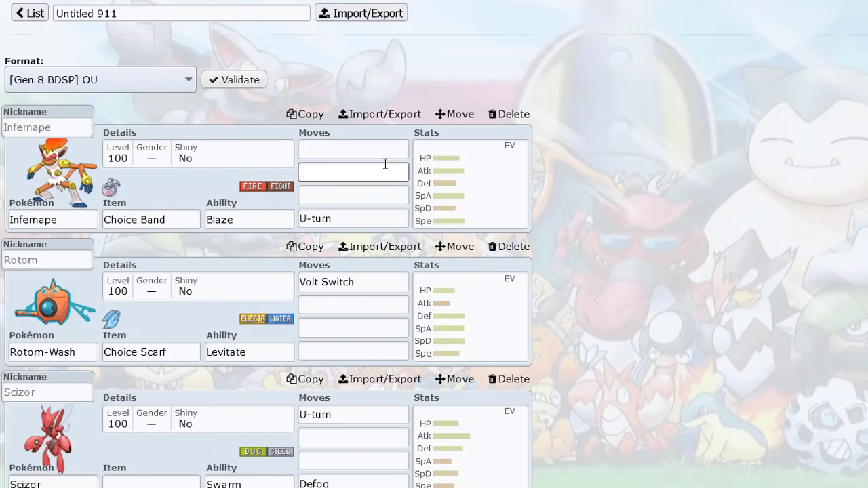
click(510, 114)
click(505, 149)
click(505, 149)
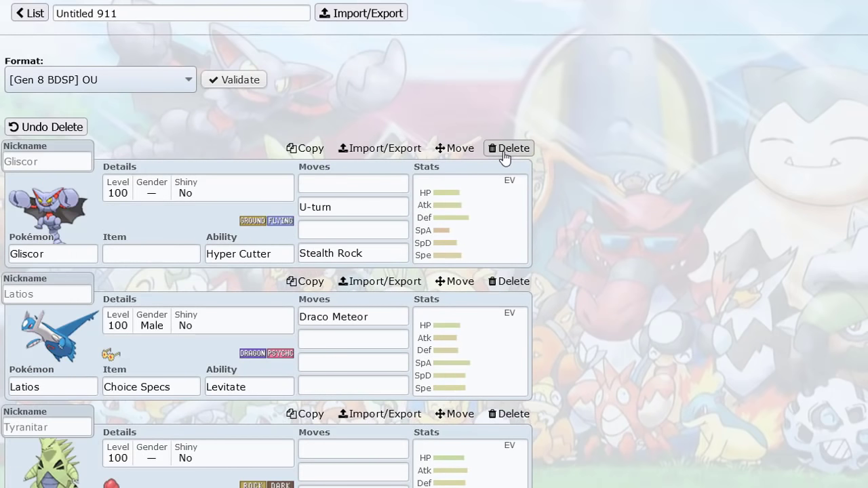
click(504, 149)
click(505, 150)
click(505, 149)
Open the SUDOWOODO HOUSE team from the gen8bdspou team list and examine its members' sets.
click(36, 15)
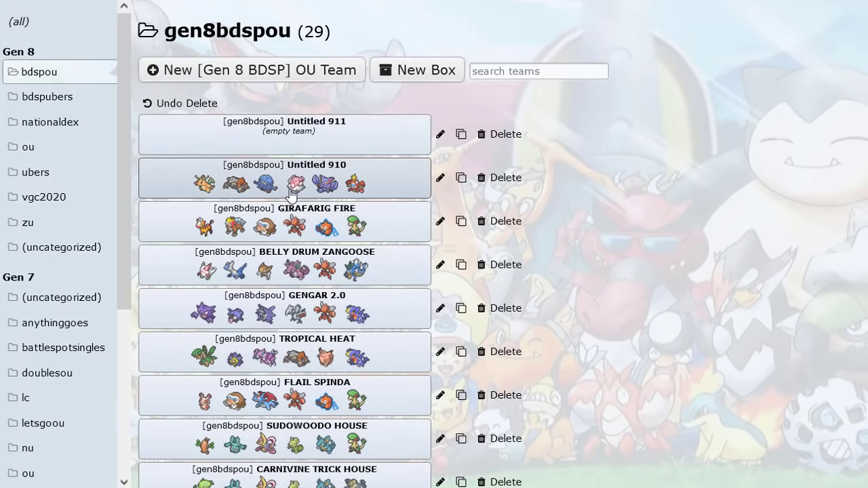
scroll(290, 194, down, 3)
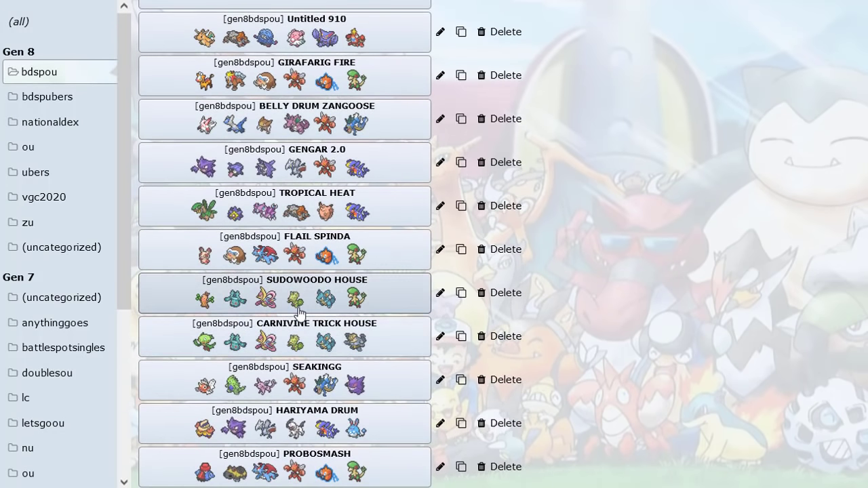
click(298, 313)
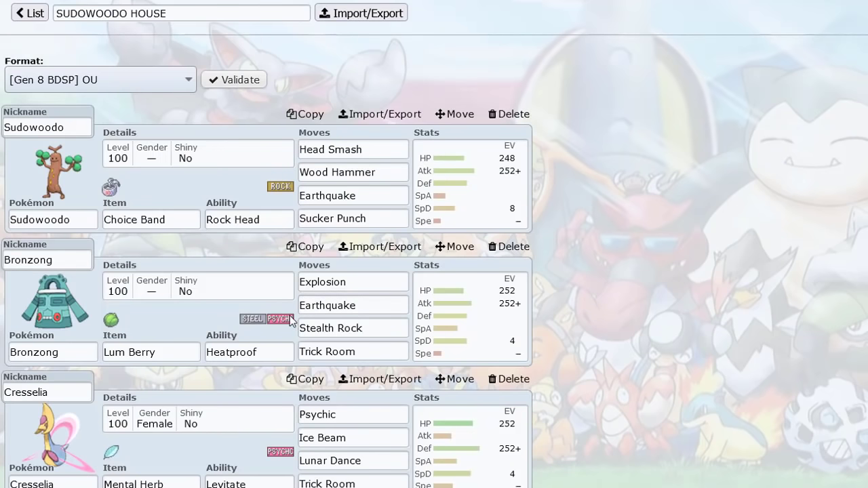
scroll(308, 214, down, 1)
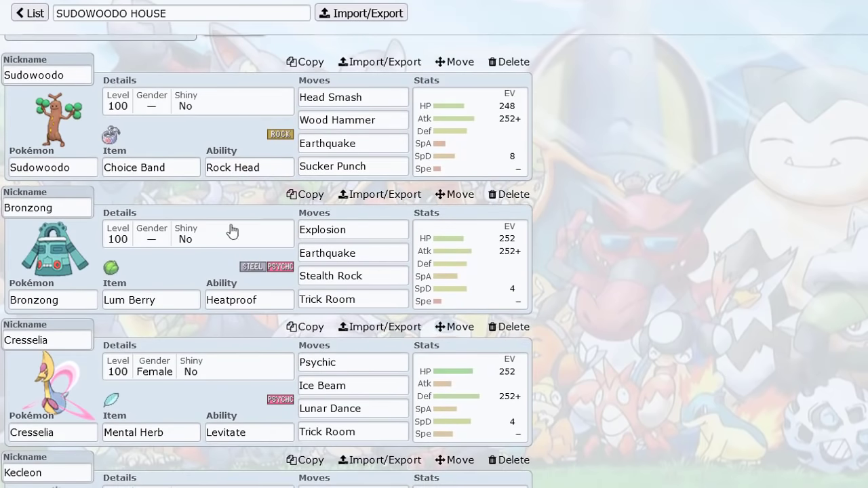
scroll(234, 230, down, 1)
scroll(236, 237, down, 1)
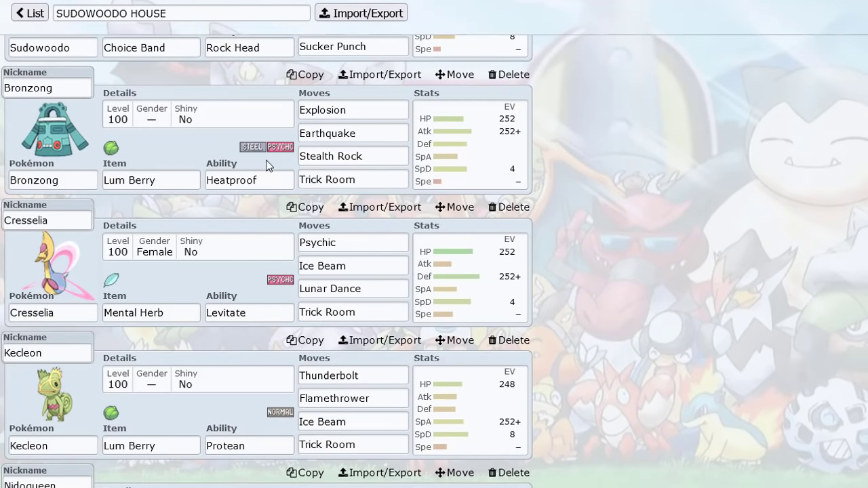
Examine the items, moves and EV spreads of the SUDOWOODO HOUSE members from Sudowoodo down to Breloom.
scroll(268, 231, up, 1)
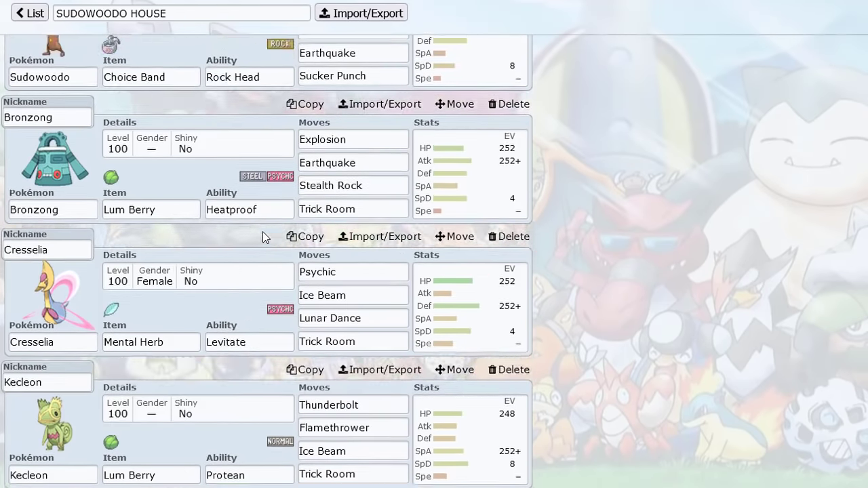
scroll(263, 233, down, 3)
scroll(263, 231, down, 2)
scroll(348, 206, up, 1)
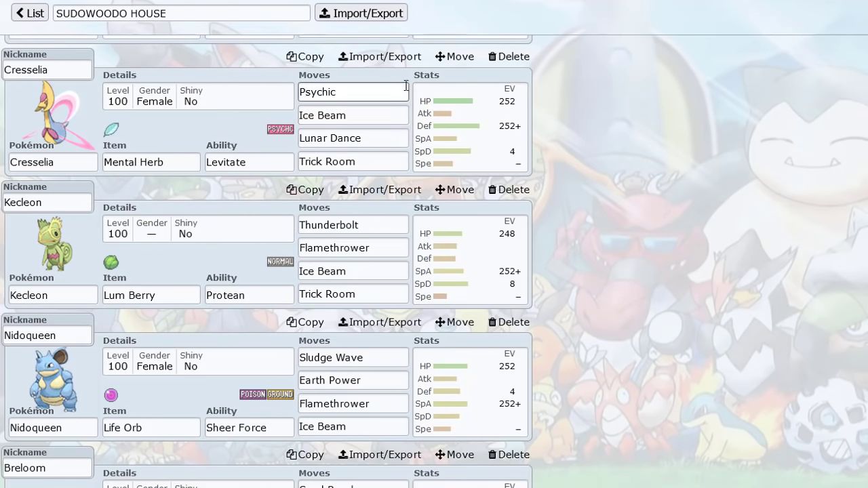
scroll(330, 160, down, 2)
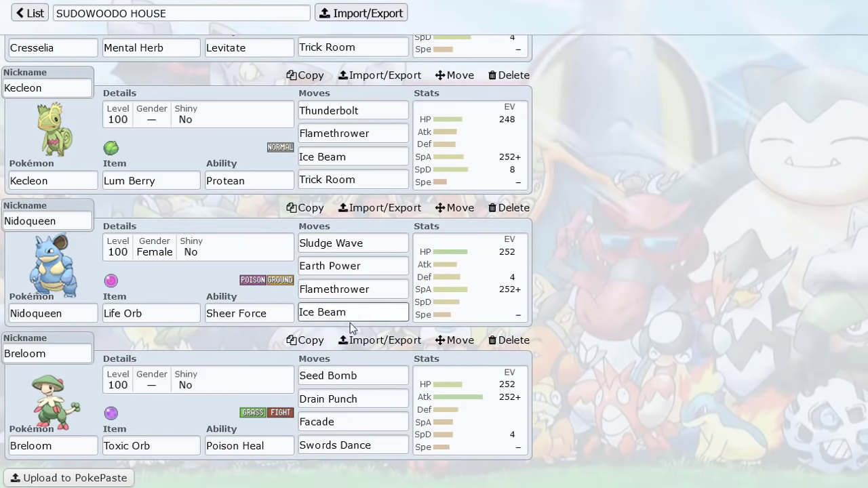
scroll(354, 329, up, 7)
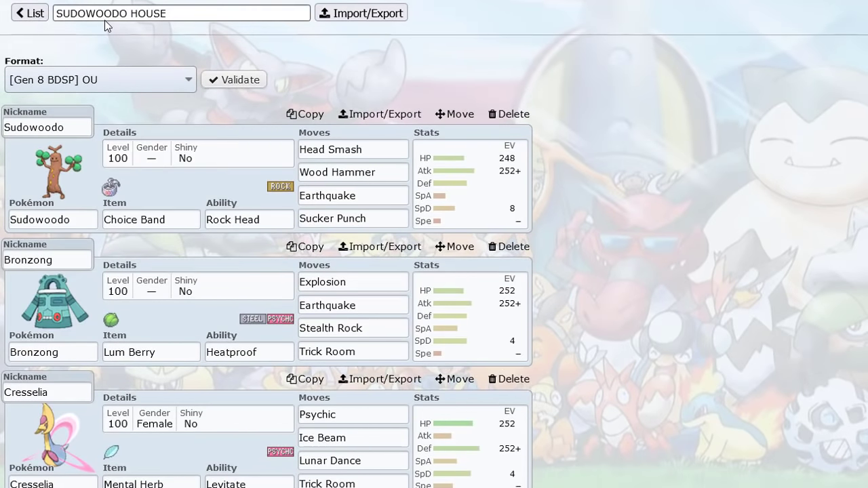
scroll(241, 165, down, 3)
scroll(239, 165, up, 3)
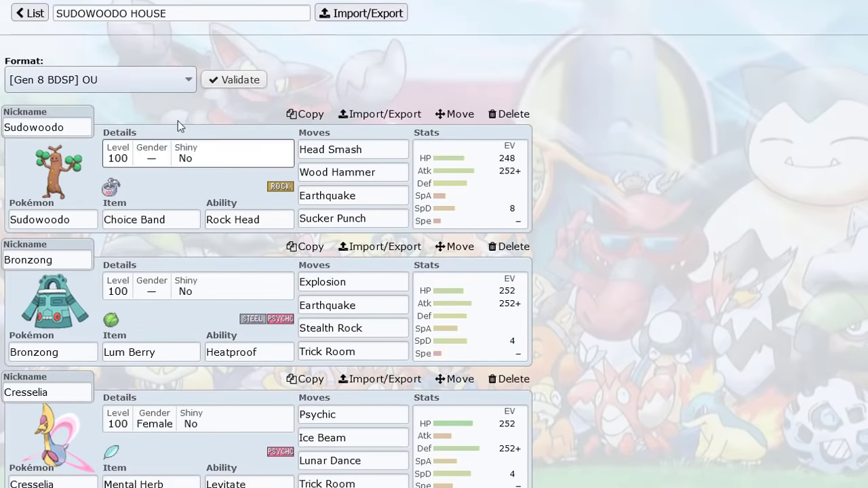
Open the empty Untitled 911 team from the gen8bdspou team list and add Bronzong and Cresselia.
click(31, 14)
scroll(219, 156, up, 3)
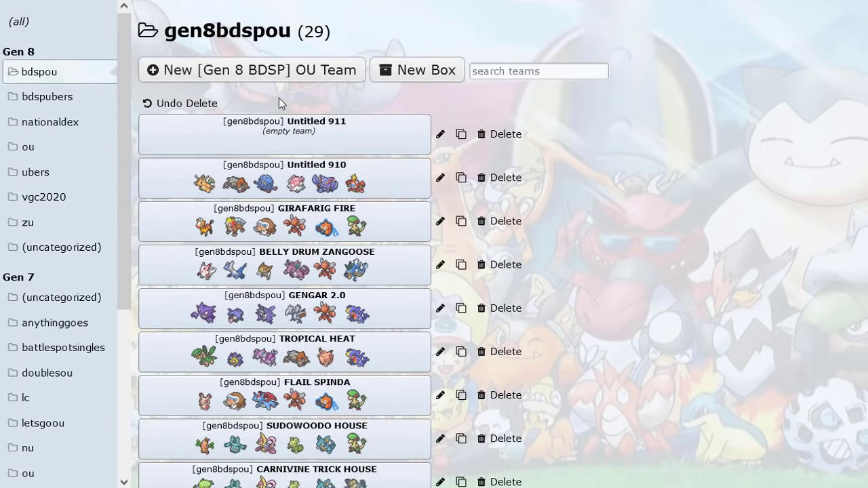
click(153, 132)
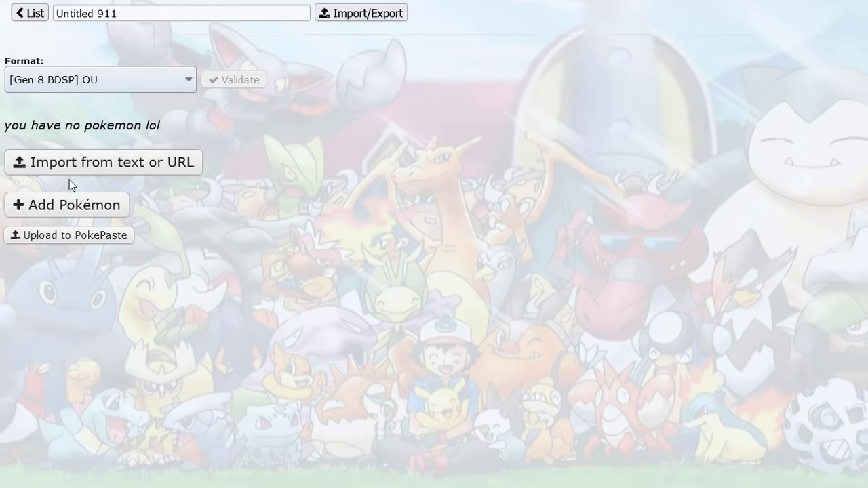
click(68, 208)
text(bro)
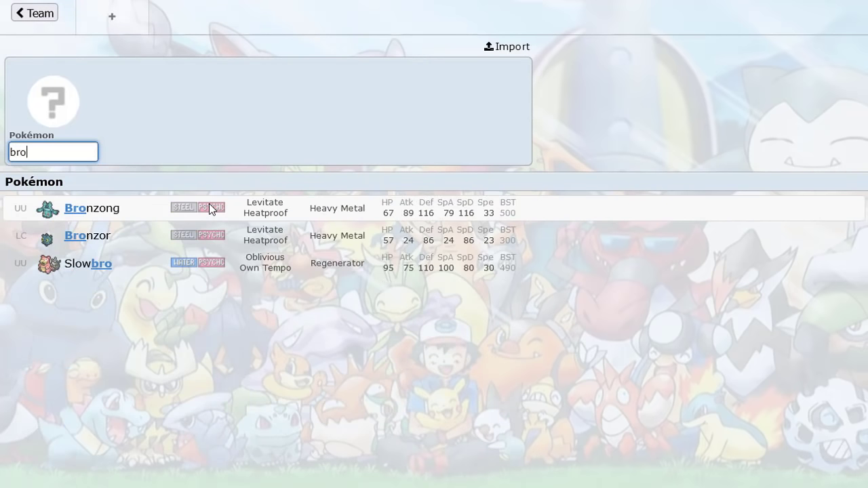
click(209, 203)
click(205, 24)
text(cress)
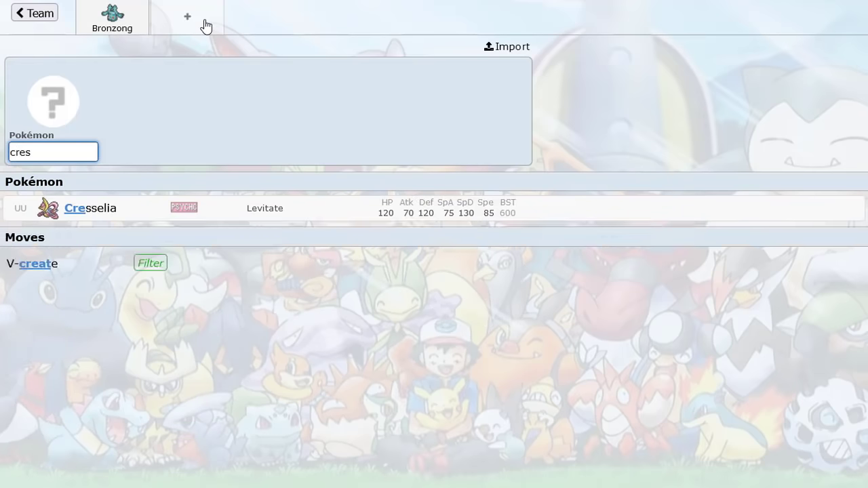
click(170, 207)
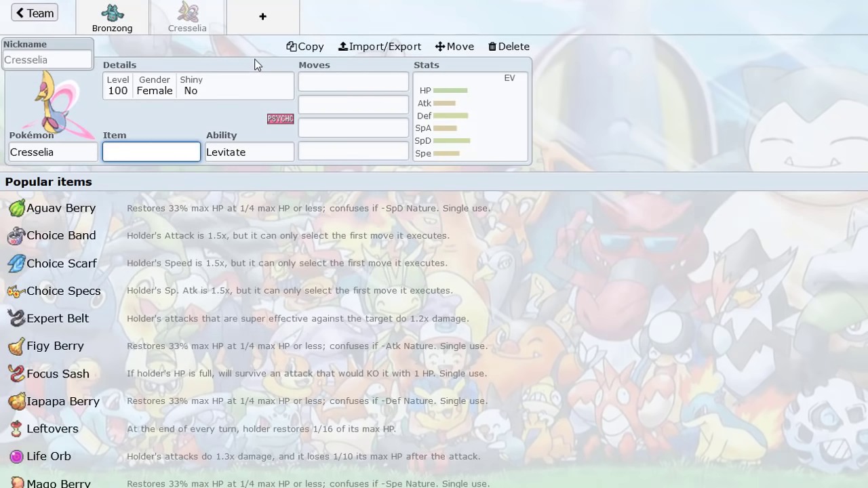
Filter the Pokémon list by the move Trick Room, look through the possible setters and return to the team overview.
click(264, 33)
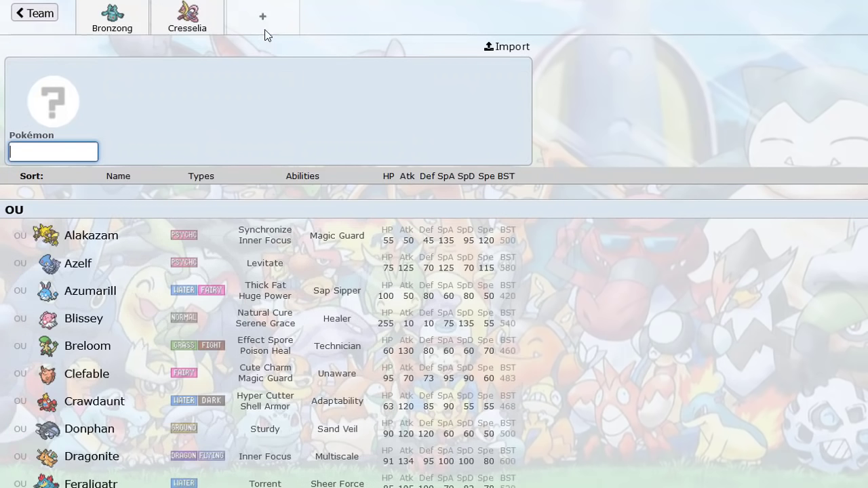
click(105, 30)
text(trick)
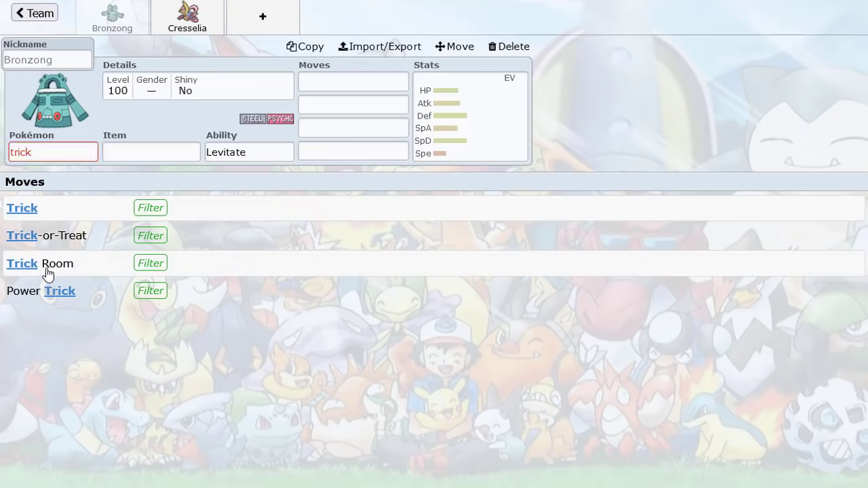
click(45, 274)
scroll(335, 264, down, 5)
scroll(333, 263, down, 7)
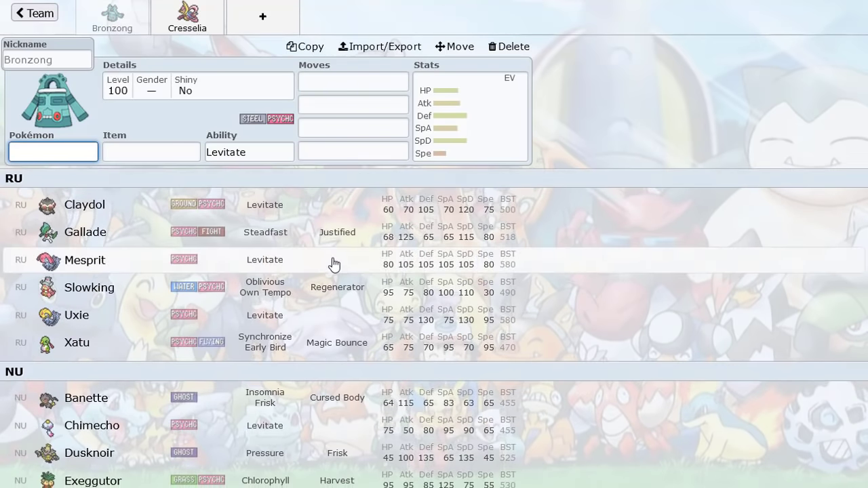
scroll(333, 263, up, 11)
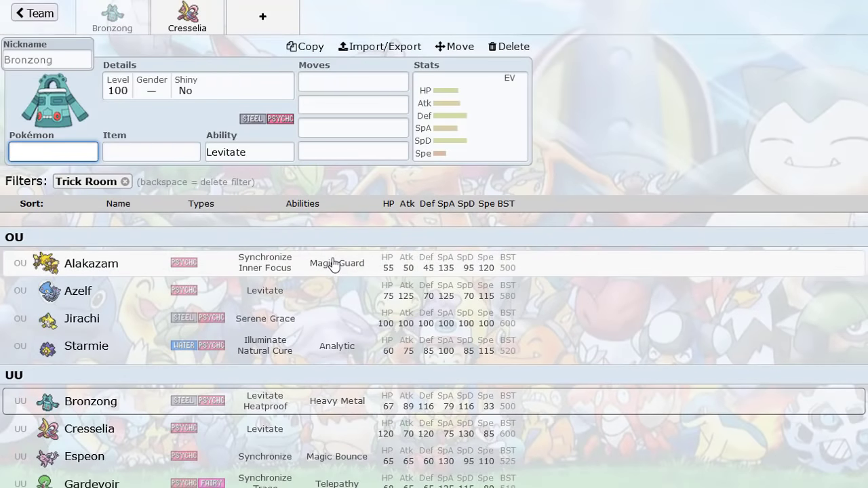
click(38, 14)
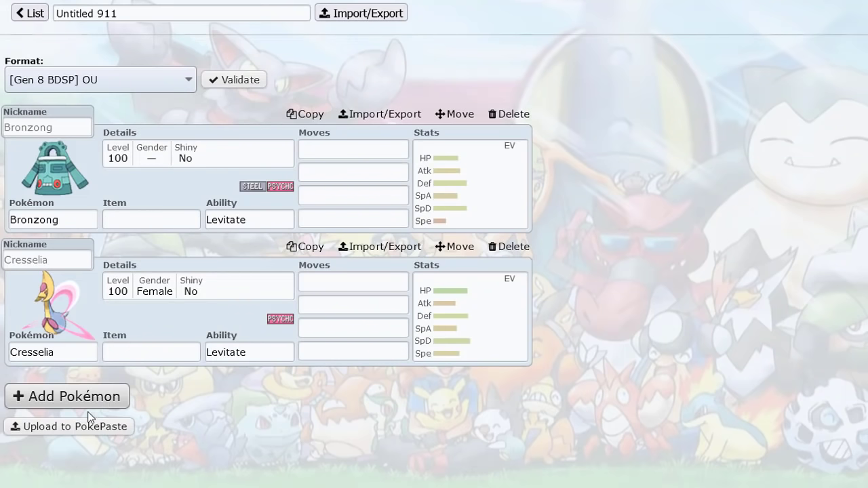
Give Bronzong the move Trick Room in its fourth move slot.
click(68, 255)
click(168, 221)
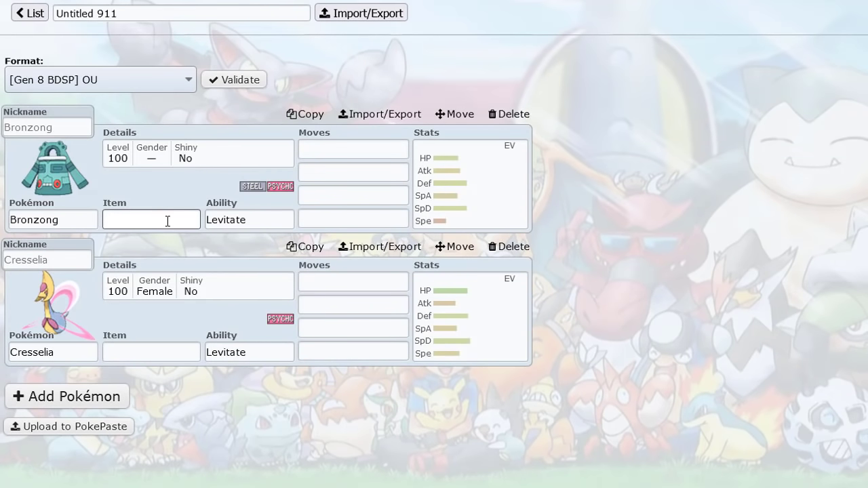
click(175, 263)
click(337, 221)
text(tr)
key(BackSpace)
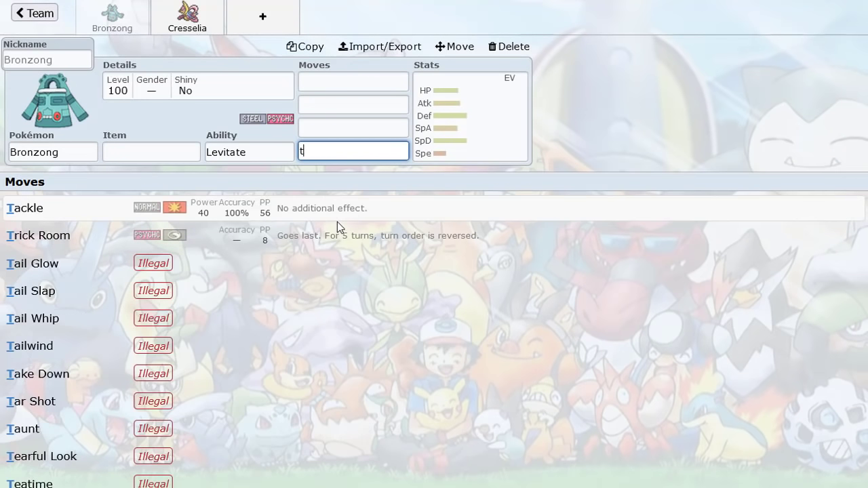
text(r)
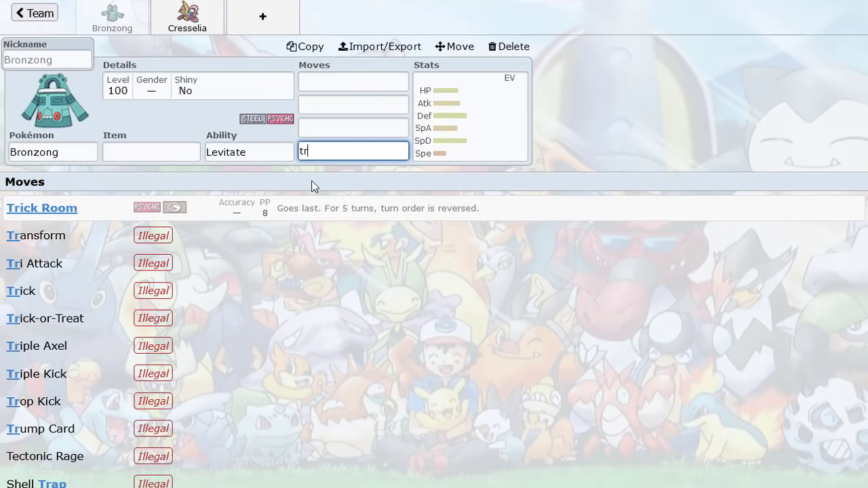
click(441, 155)
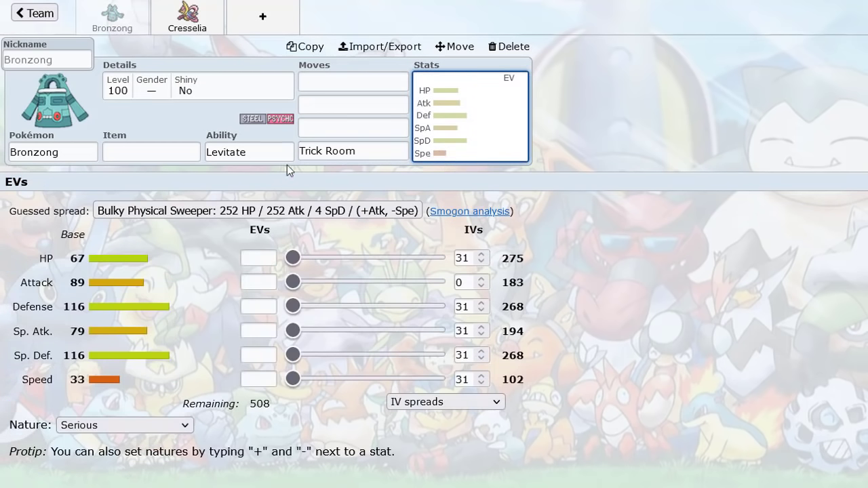
click(333, 151)
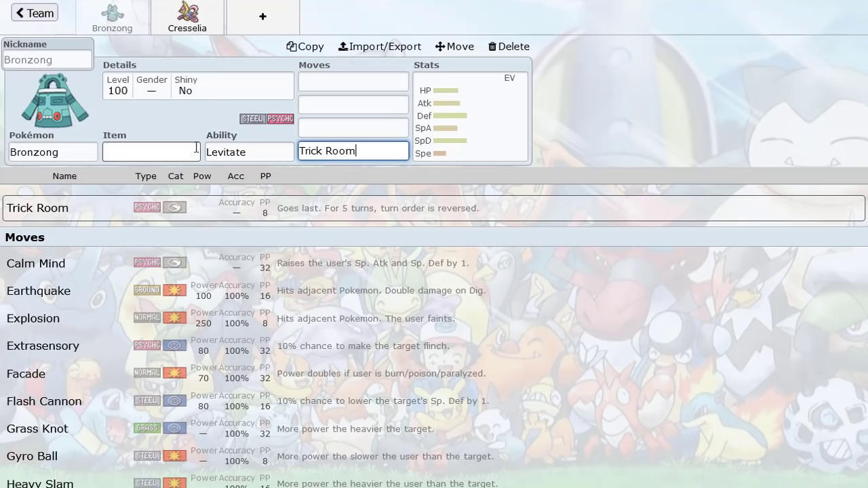
click(322, 83)
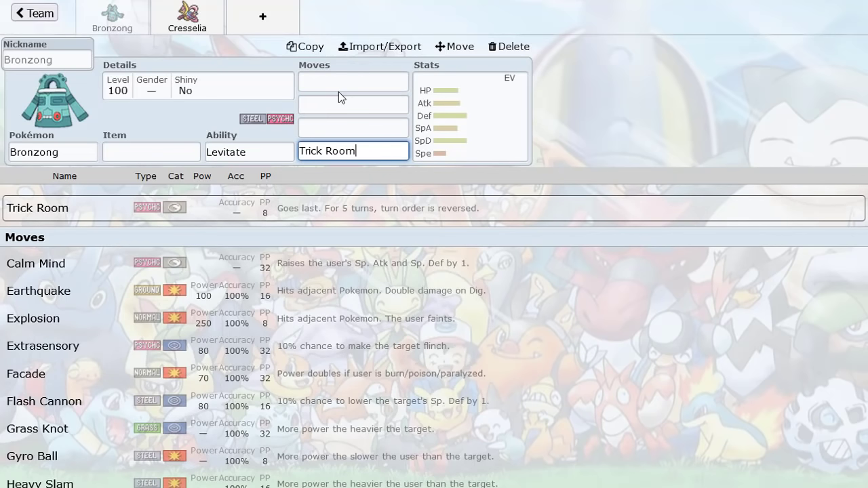
click(256, 147)
Sort the Pokémon list for a new team slot by Speed, slowest first, and look through the slow Pokémon.
click(263, 31)
click(485, 176)
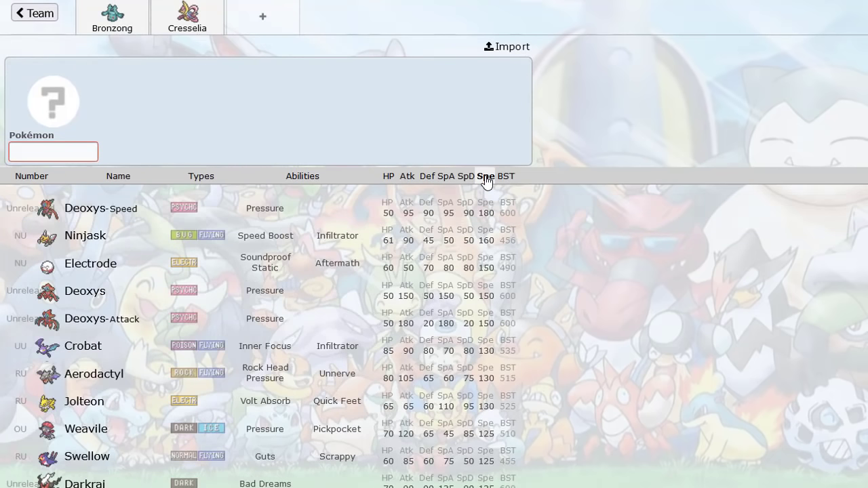
click(485, 176)
click(485, 176)
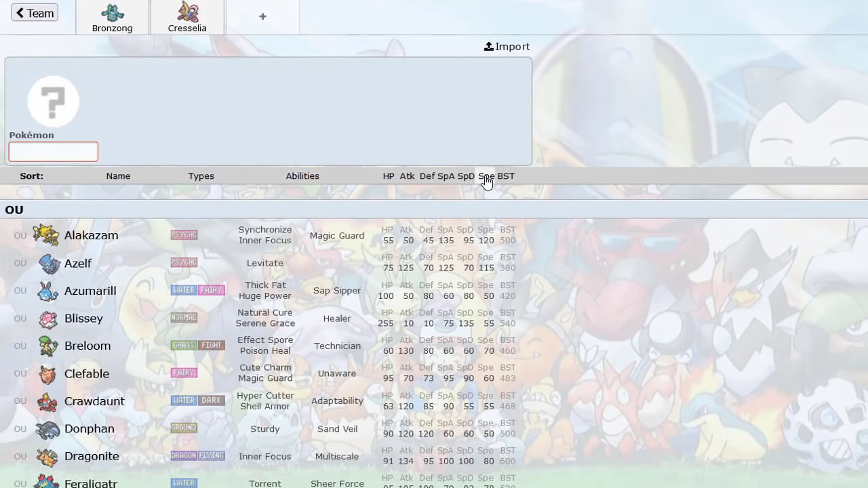
click(486, 176)
scroll(496, 223, down, 10)
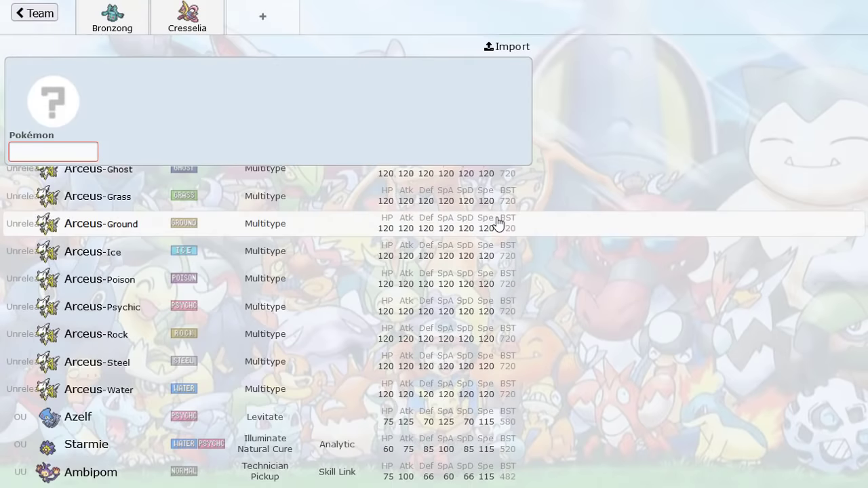
scroll(496, 223, up, 10)
click(485, 178)
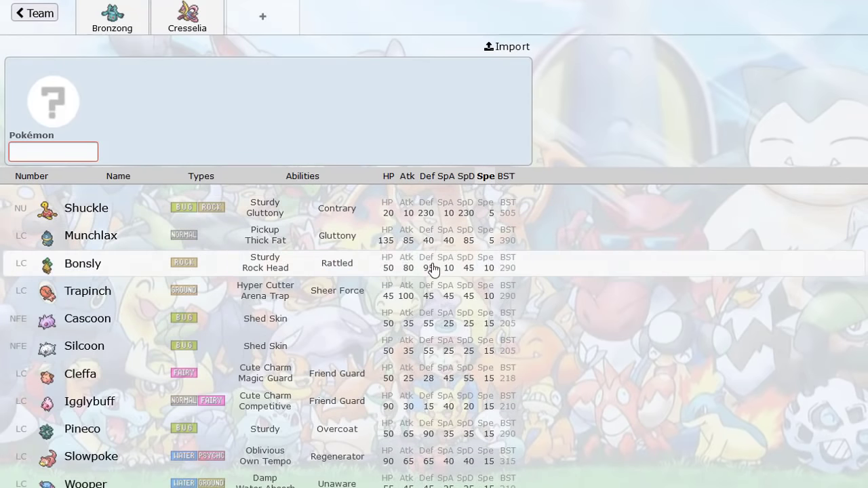
scroll(482, 247, down, 10)
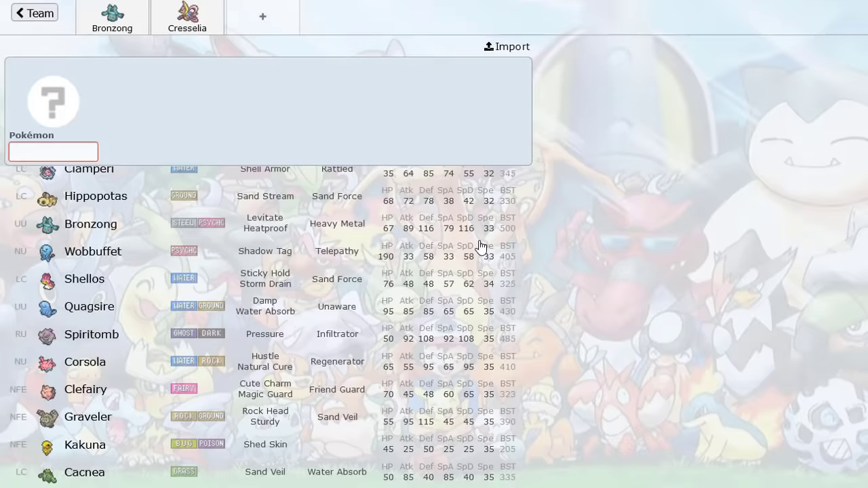
scroll(481, 248, down, 5)
scroll(304, 244, up, 10)
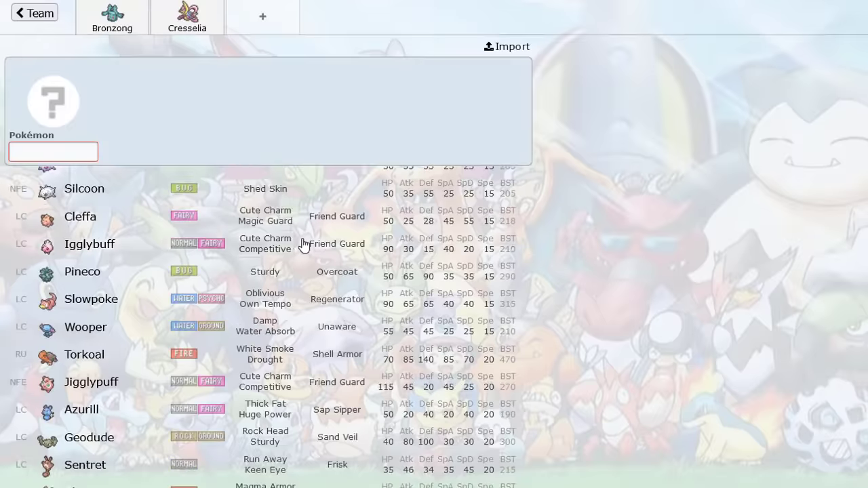
scroll(303, 244, up, 5)
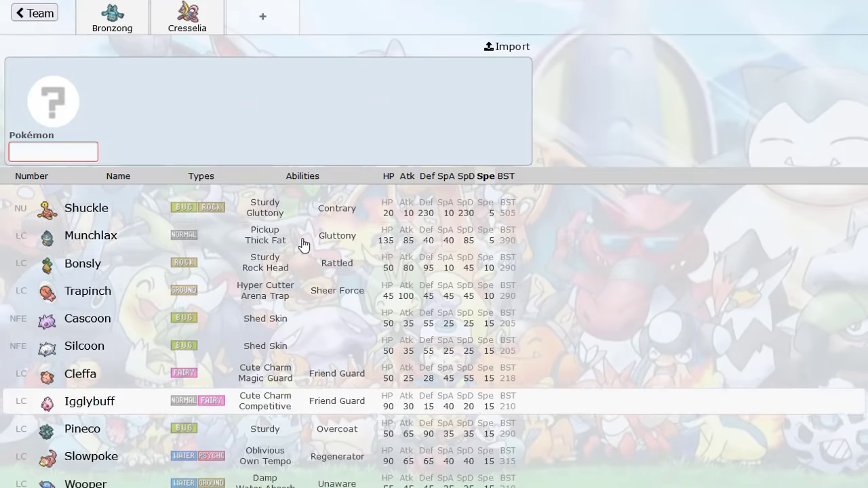
click(485, 175)
click(48, 14)
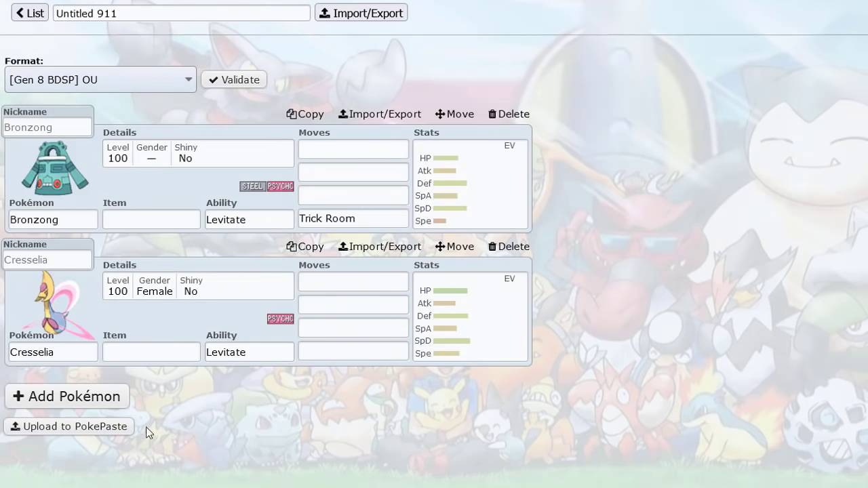
Add Xatu to the team with the ability Magic Bounce, and go back through Cresselia's and Bronzong's sets.
click(101, 394)
text(xa)
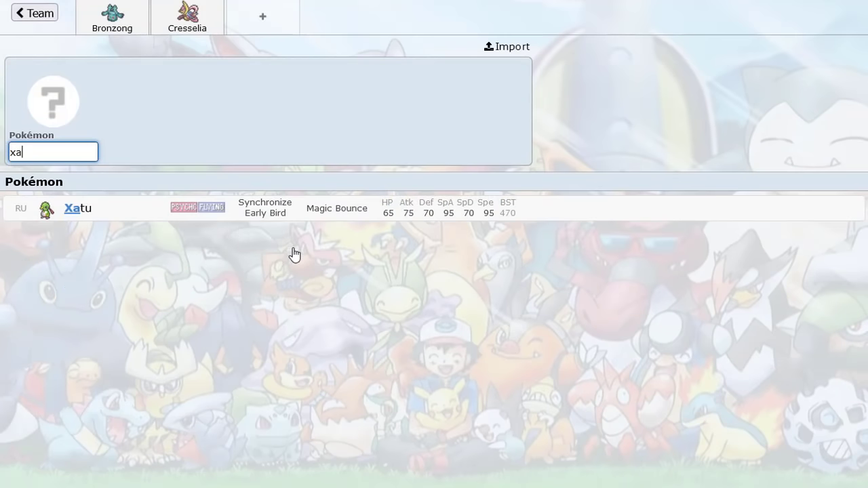
click(212, 206)
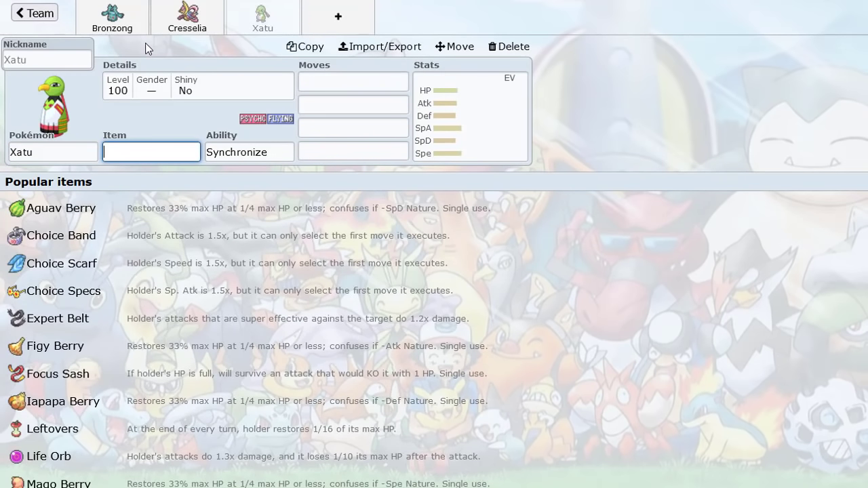
click(258, 147)
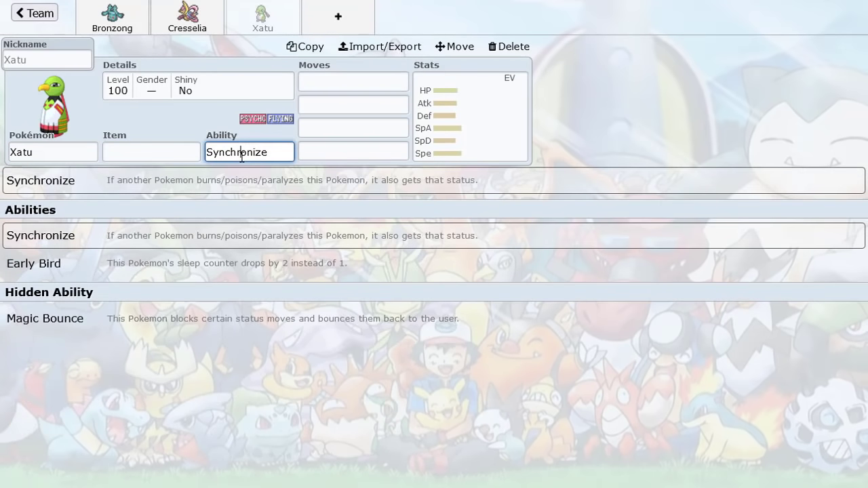
click(119, 322)
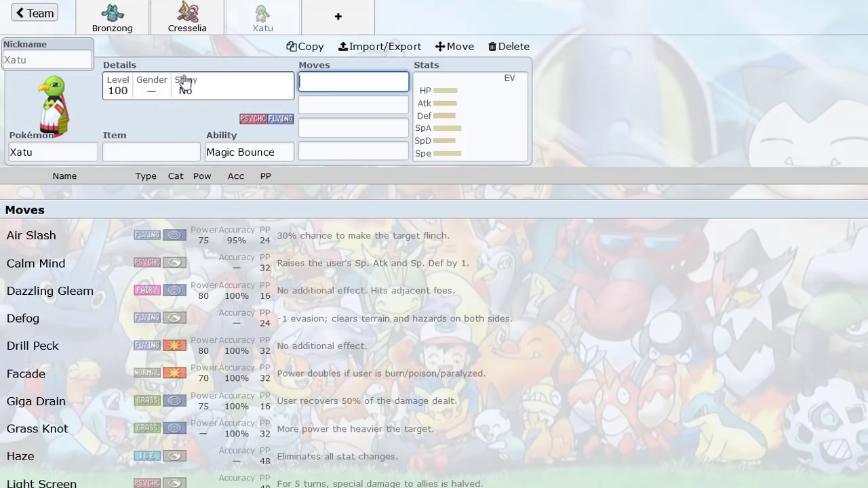
click(201, 25)
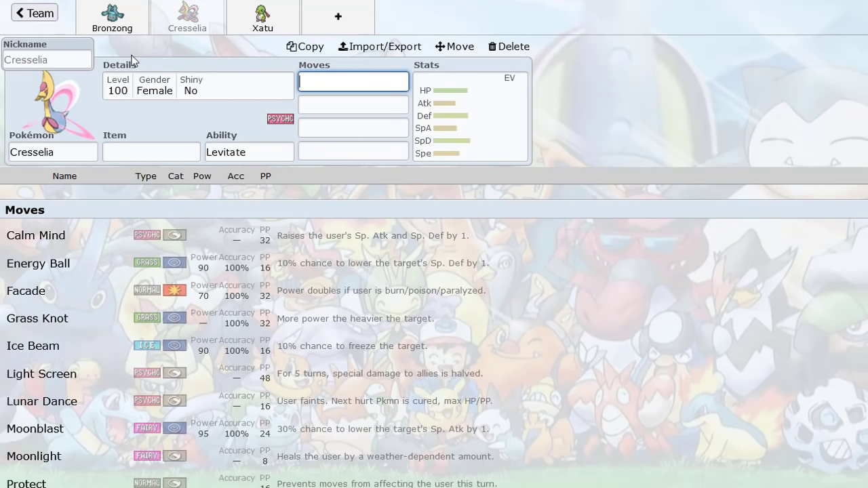
click(119, 21)
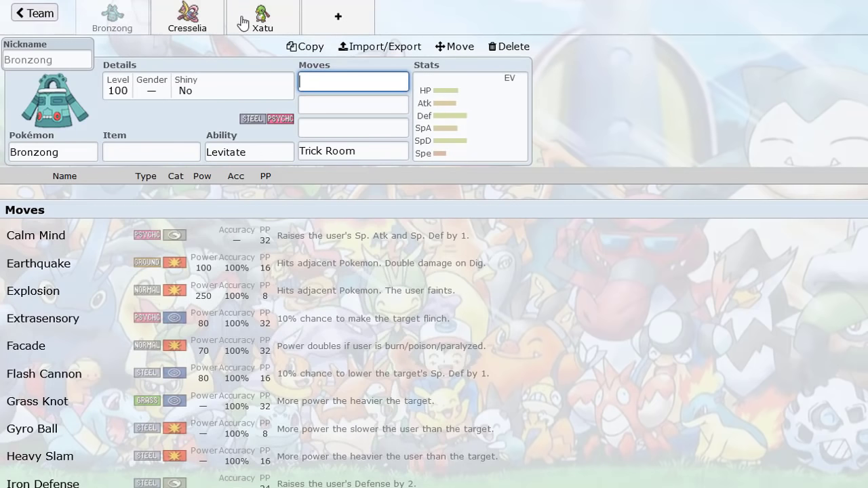
Review the sets of Bronzong, Cresselia and Xatu.
click(335, 19)
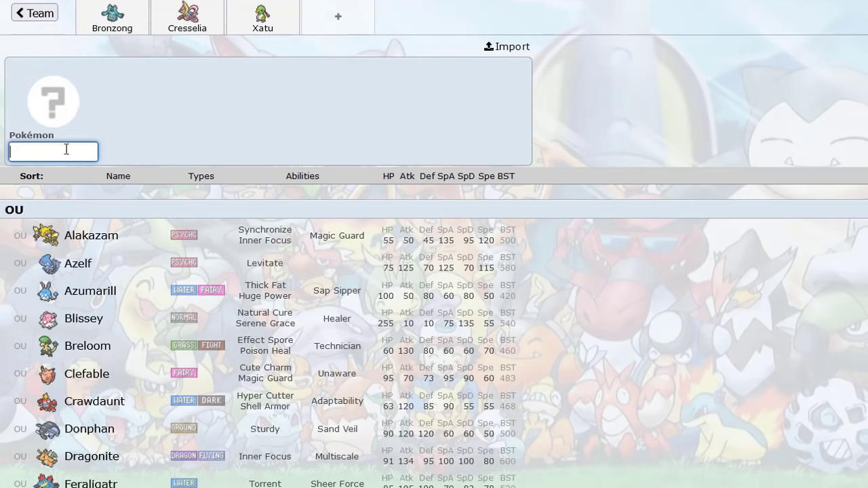
click(129, 34)
click(187, 32)
click(263, 32)
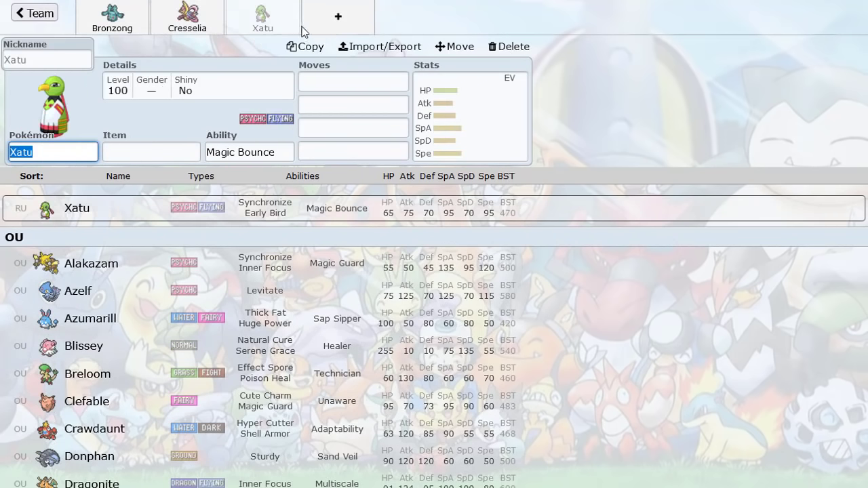
Browse the Pokémon list for a new team slot by Speed, slowest first, and add Hariyama to the team.
click(313, 33)
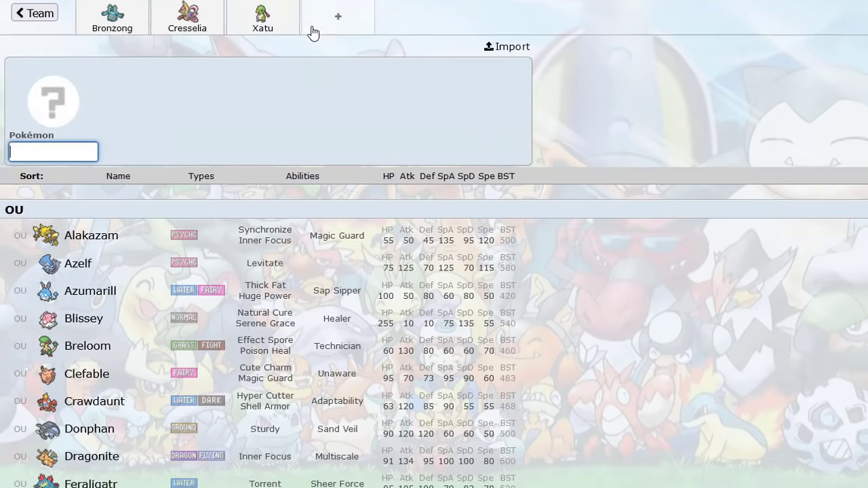
click(490, 175)
click(491, 176)
scroll(430, 271, down, 13)
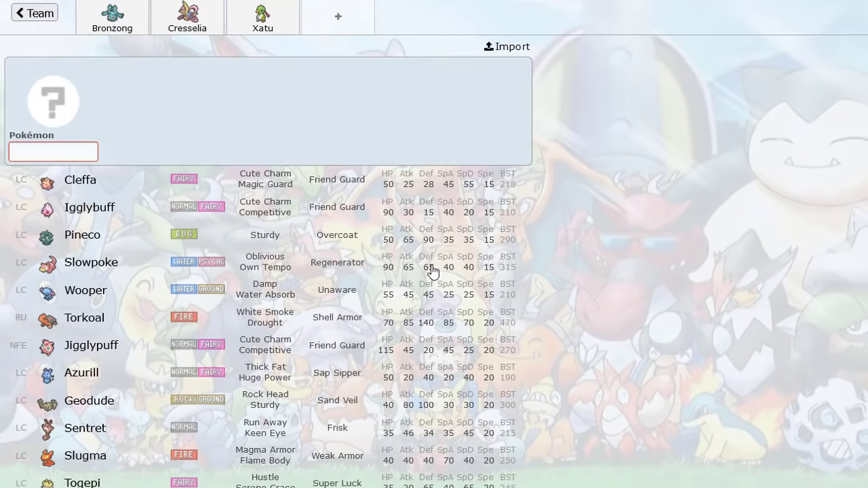
scroll(431, 271, down, 2)
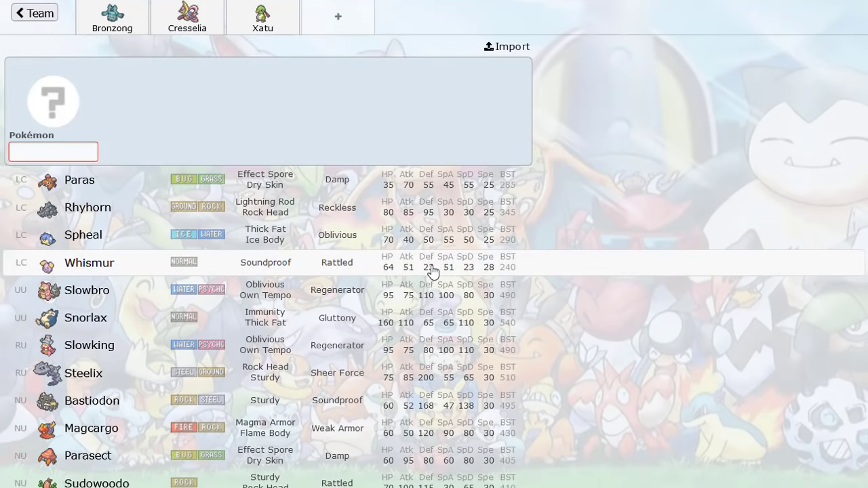
scroll(406, 275, up, 4)
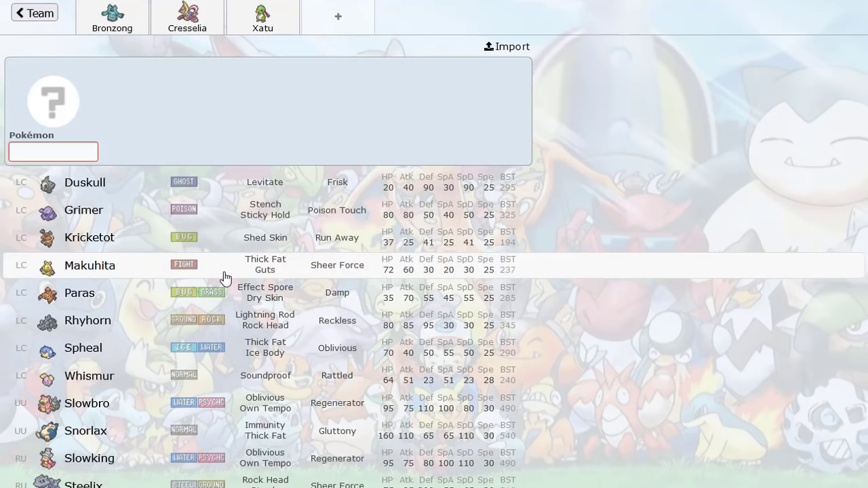
click(60, 157)
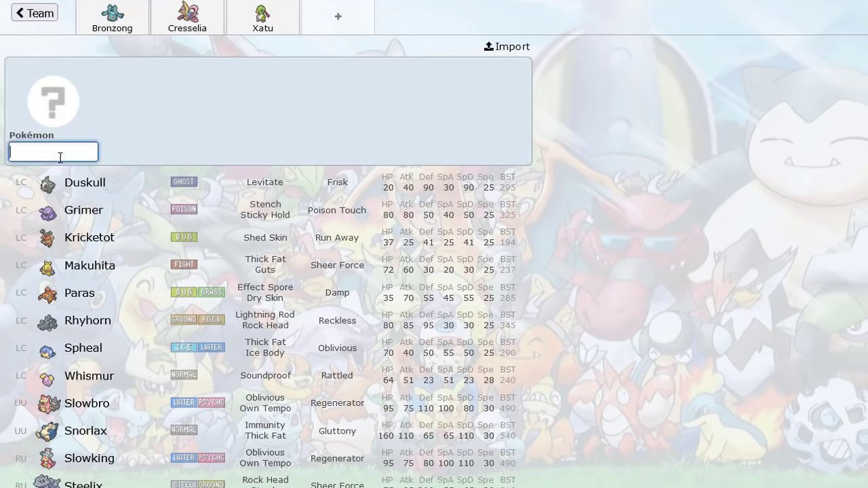
text(hari)
click(95, 205)
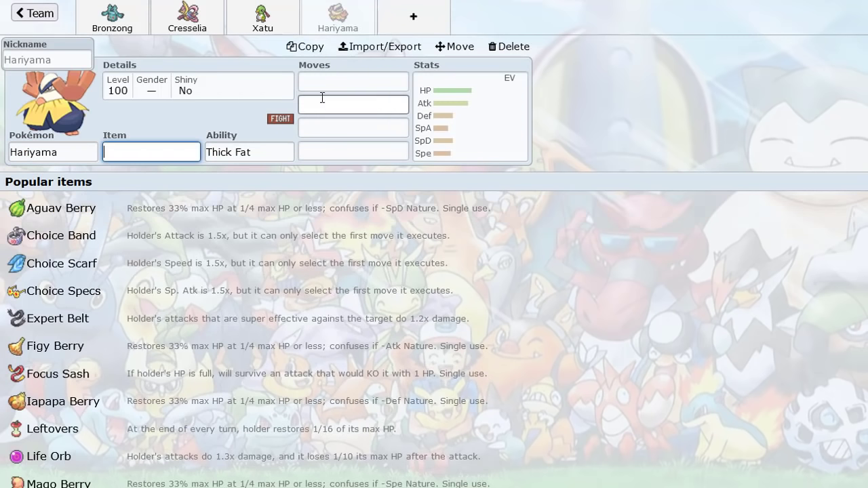
Add Crawdaunt to the team in the fifth slot.
click(407, 34)
text(craw)
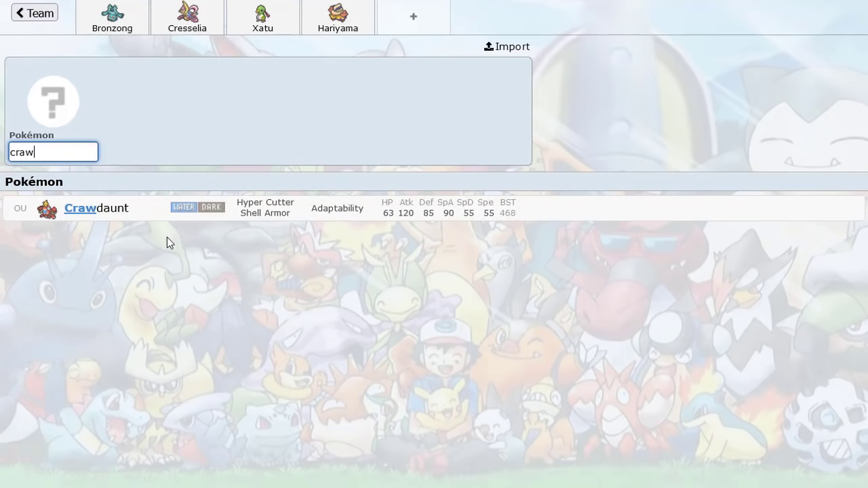
click(145, 212)
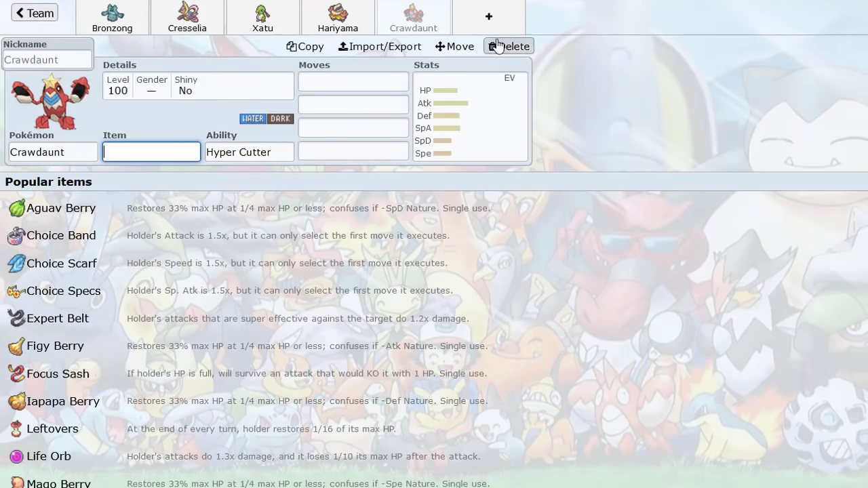
Look through the sets of the five chosen team members, from Bronzong to Crawdaunt.
click(146, 27)
click(194, 27)
click(257, 31)
click(329, 27)
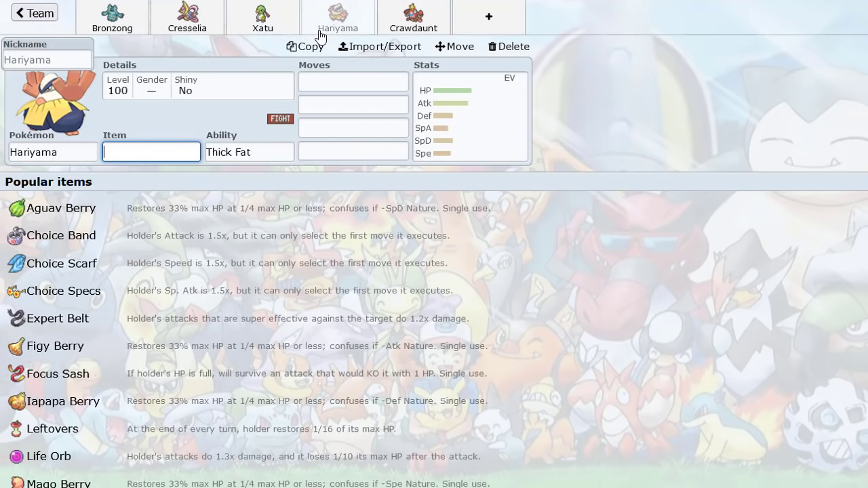
click(410, 26)
Add Camerupt as the sixth team member and open its EV and IV settings.
click(484, 17)
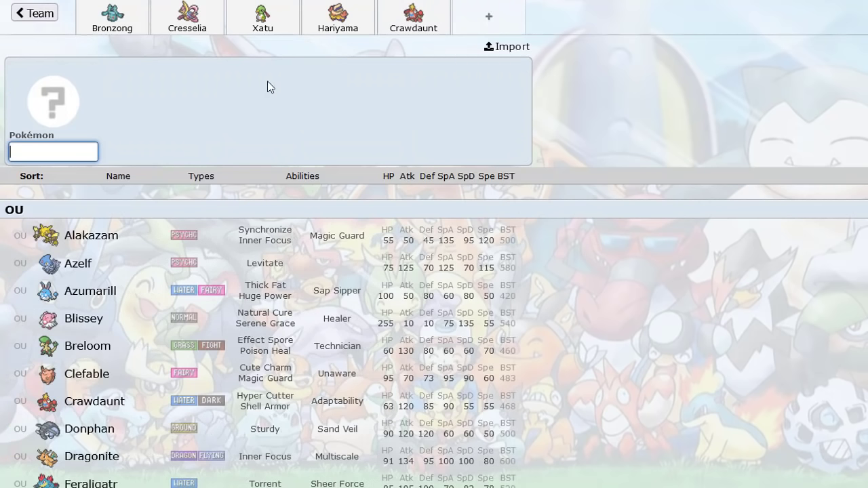
text(cam)
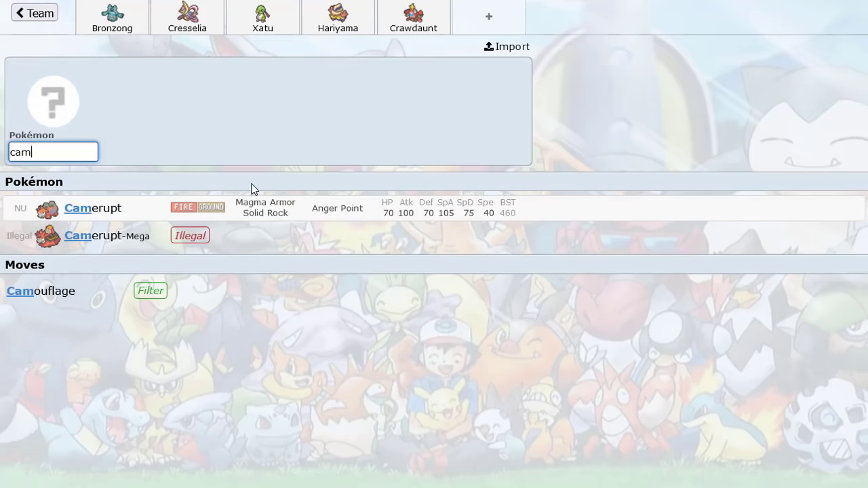
click(255, 205)
click(499, 135)
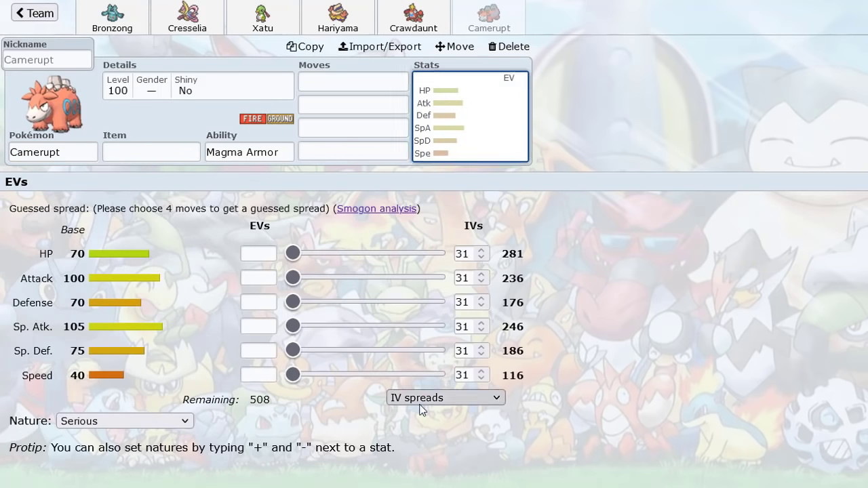
Lower Camerupt's HP IV and raise it back to 31 to examine its effect on the HP stat.
double_click(465, 374)
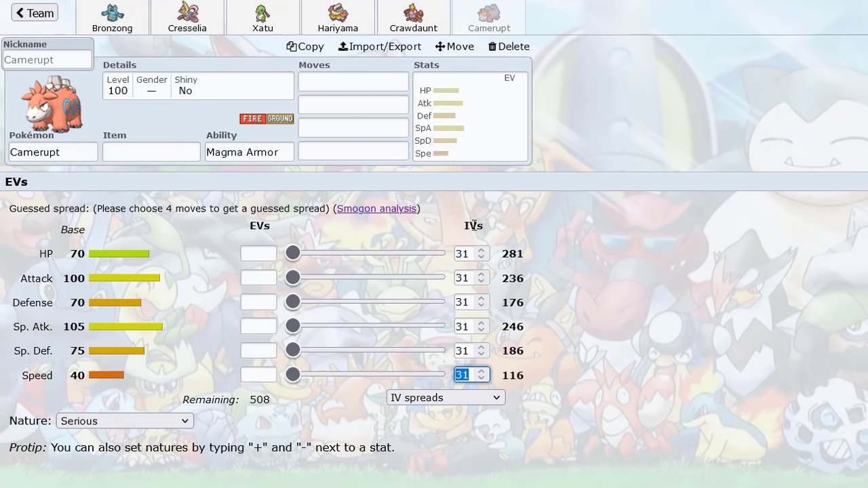
click(479, 258)
click(479, 258)
click(479, 257)
click(479, 258)
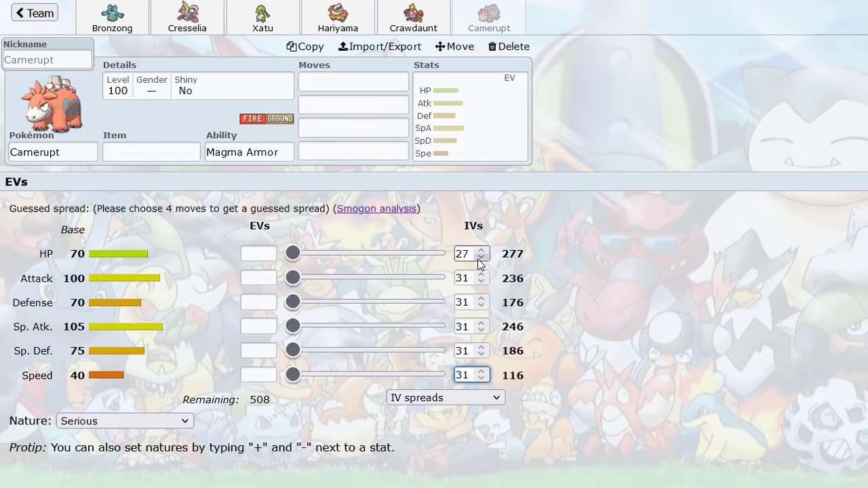
click(477, 259)
click(477, 259)
click(478, 258)
click(478, 259)
click(482, 250)
click(482, 250)
click(482, 251)
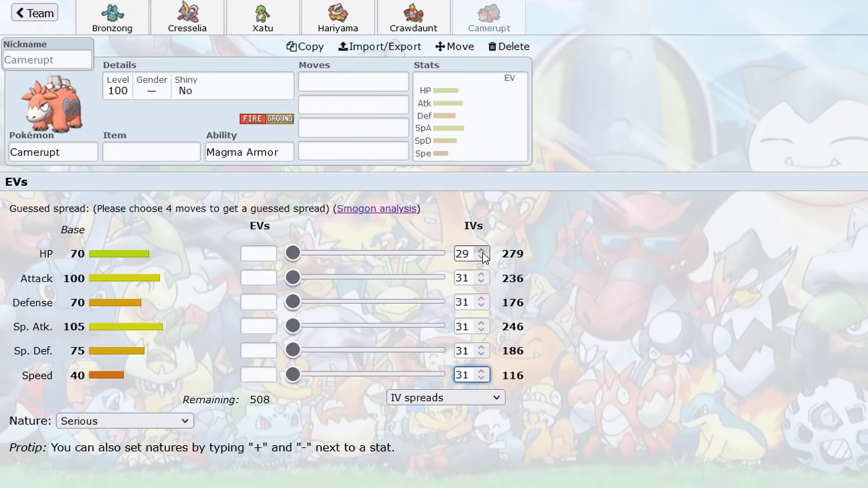
click(482, 250)
click(482, 251)
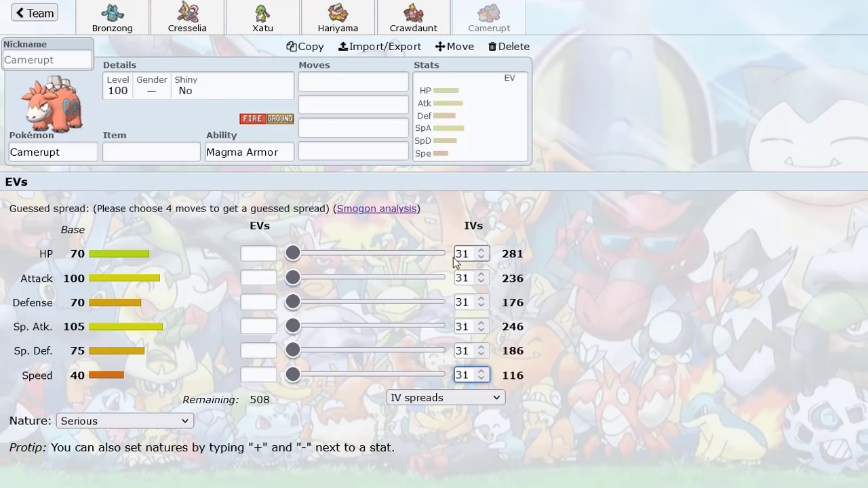
drag(509, 255, 524, 256)
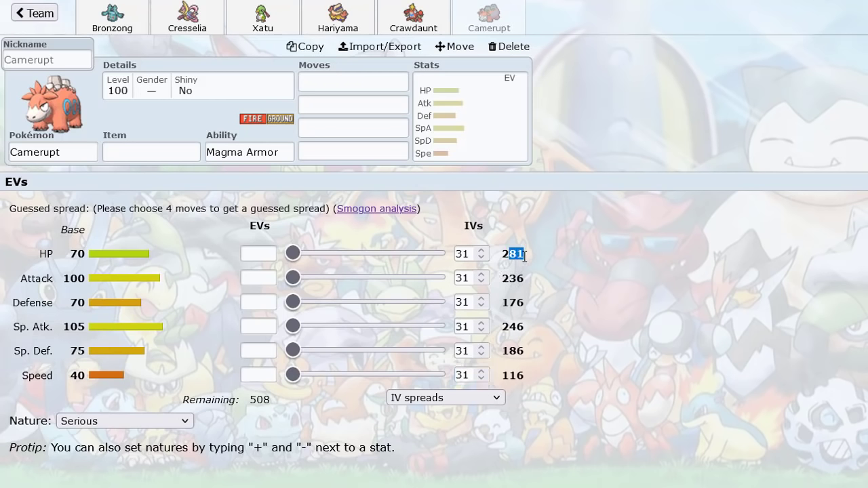
click(471, 256)
Set Camerupt's Speed IV to 0 and its nature to Quiet (+SpA, -Spe).
double_click(467, 372)
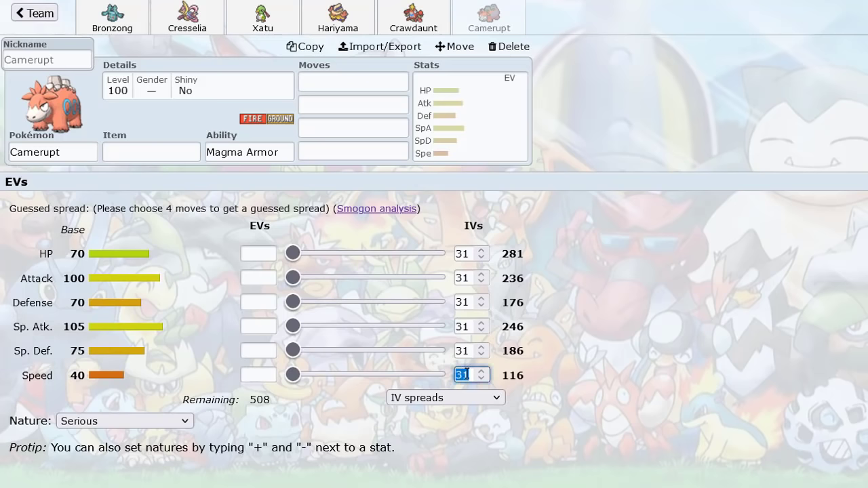
text(0)
click(520, 372)
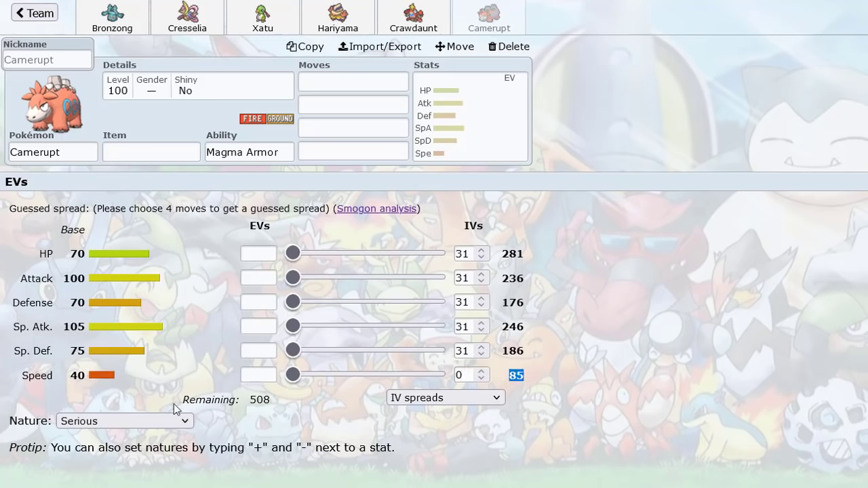
click(152, 417)
scroll(121, 368, down, 1)
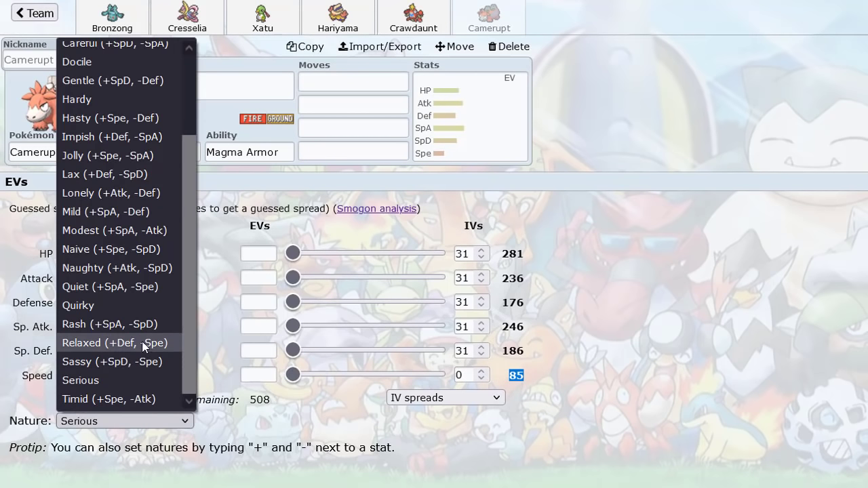
click(94, 288)
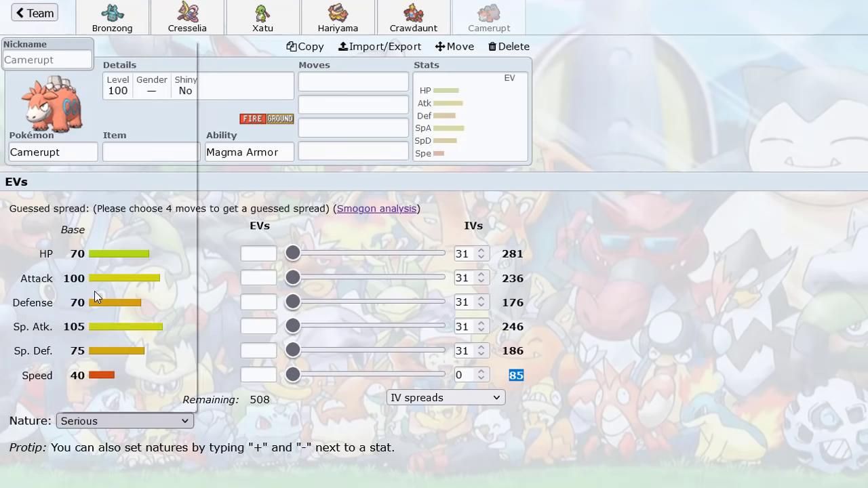
Give Camerupt 252 Special Attack EVs and 248 HP EVs.
drag(333, 328, 616, 339)
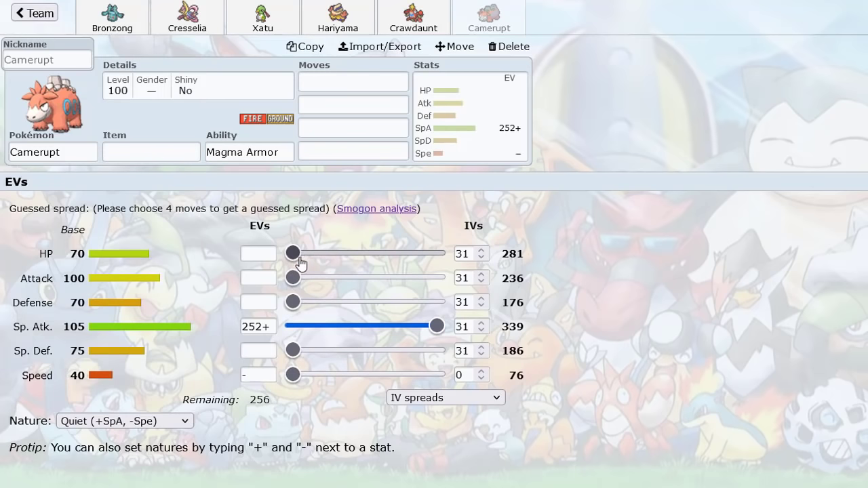
drag(357, 259, 598, 266)
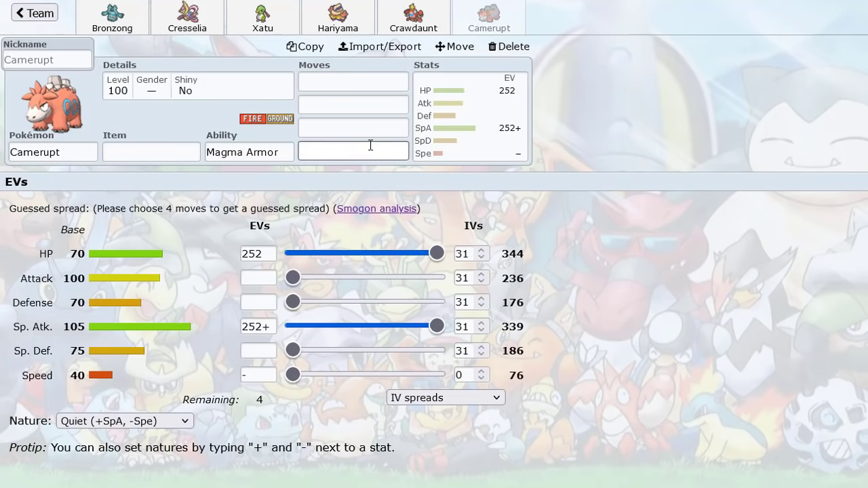
drag(430, 258, 434, 256)
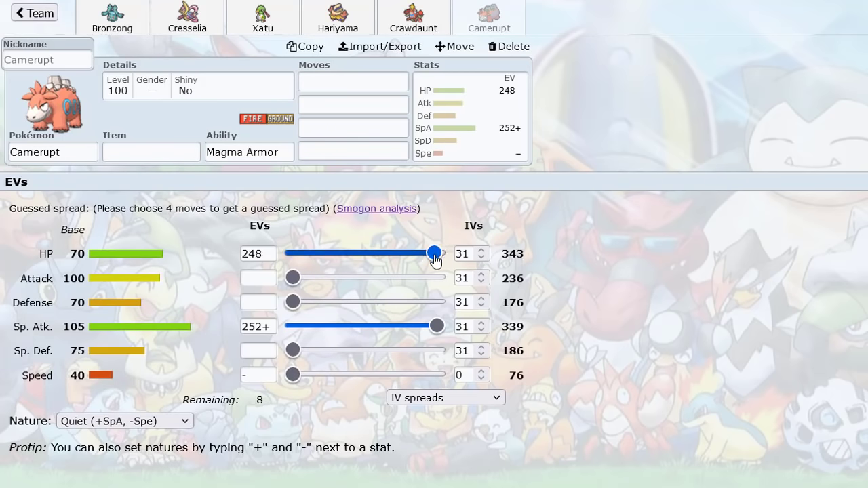
Look back through the other team members' sets, including Xatu, Cresselia and Hariyama, ending on Bronzong.
click(500, 27)
click(325, 167)
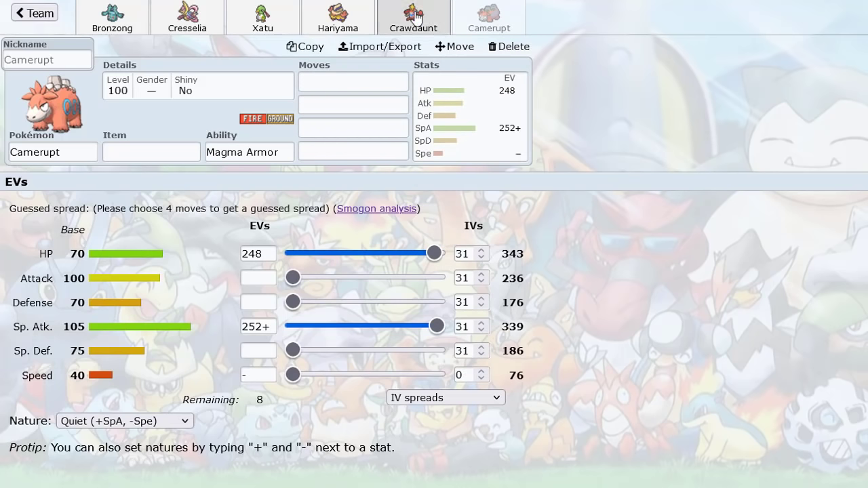
click(444, 24)
click(324, 20)
click(284, 26)
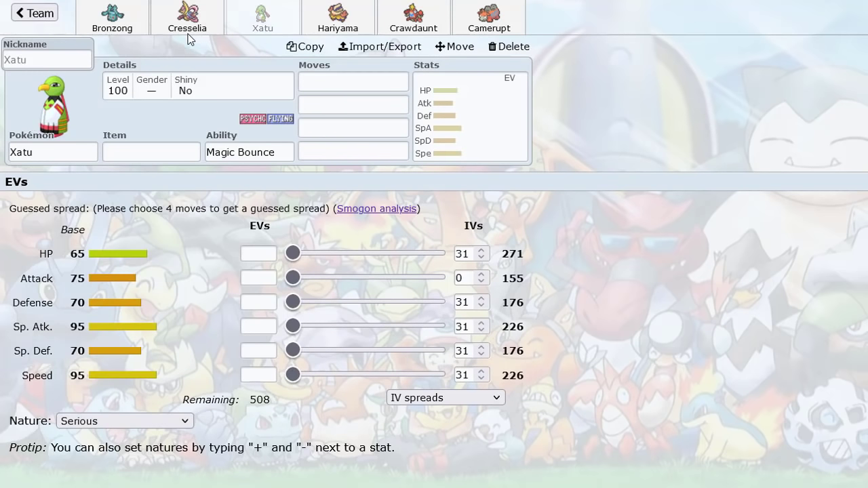
click(189, 27)
click(334, 26)
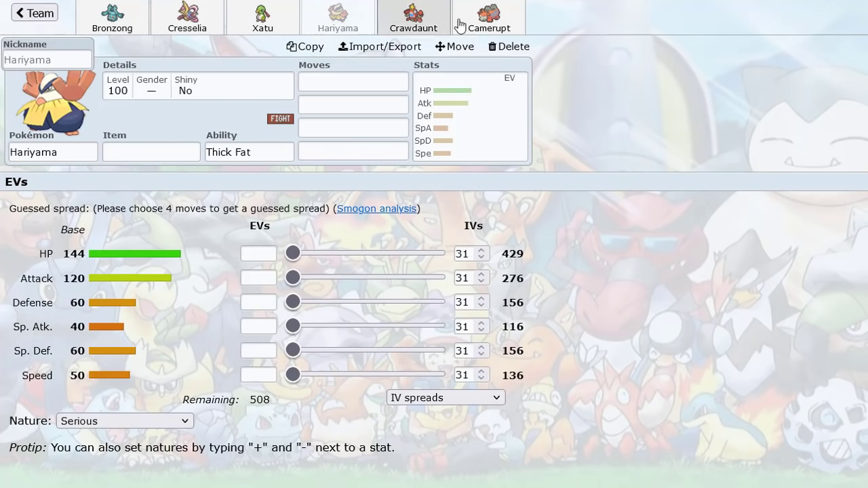
click(112, 27)
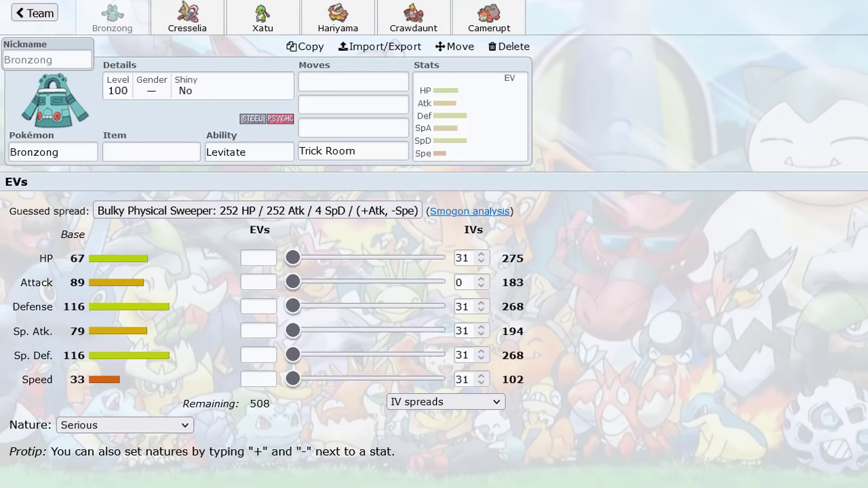
Return to the BDSP OU team list and reopen the team Untitled 911.
click(27, 12)
click(25, 10)
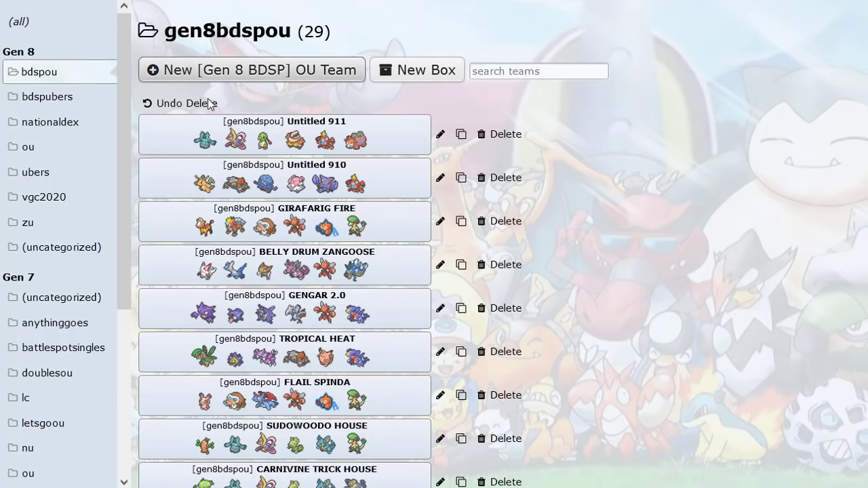
click(218, 132)
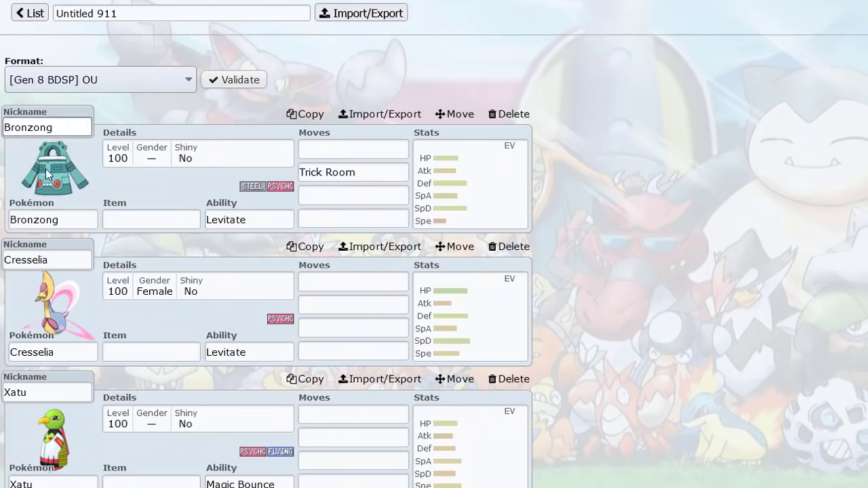
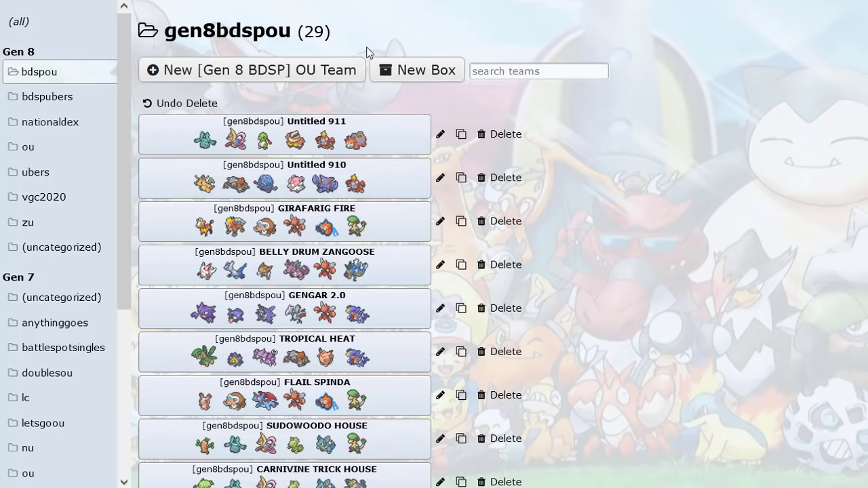
Open the team Untitled 911 and delete all six of its Pokémon.
click(263, 145)
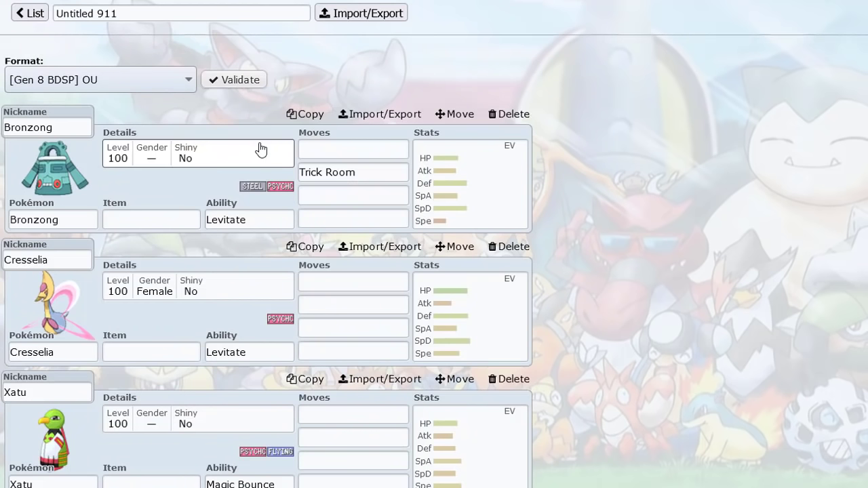
click(508, 113)
click(513, 149)
click(513, 149)
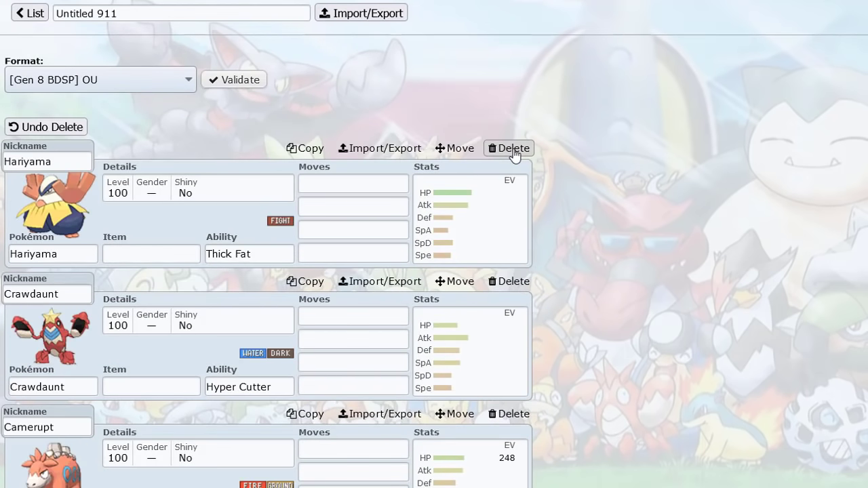
click(513, 148)
click(513, 148)
click(513, 148)
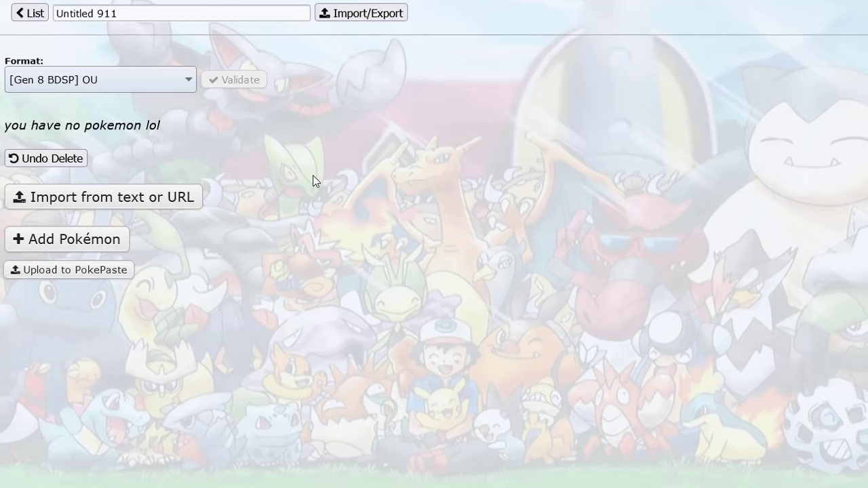
Add Azelf and Scizor to the empty Untitled 911 team.
click(123, 247)
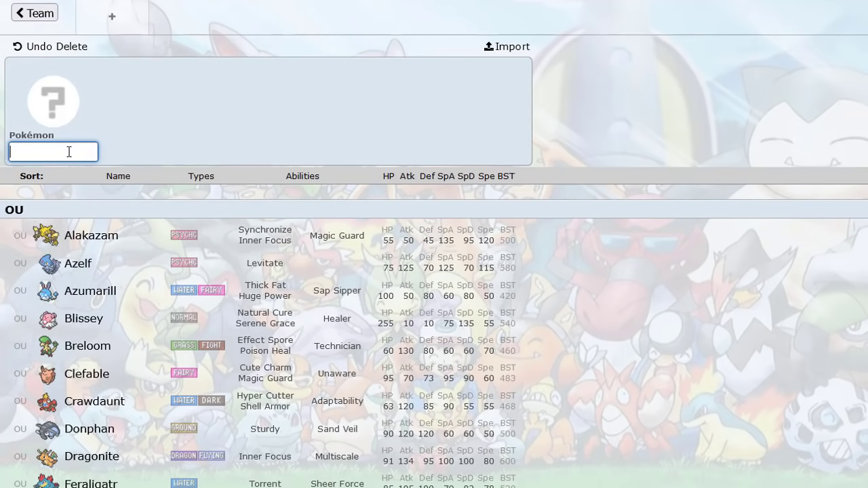
text(az)
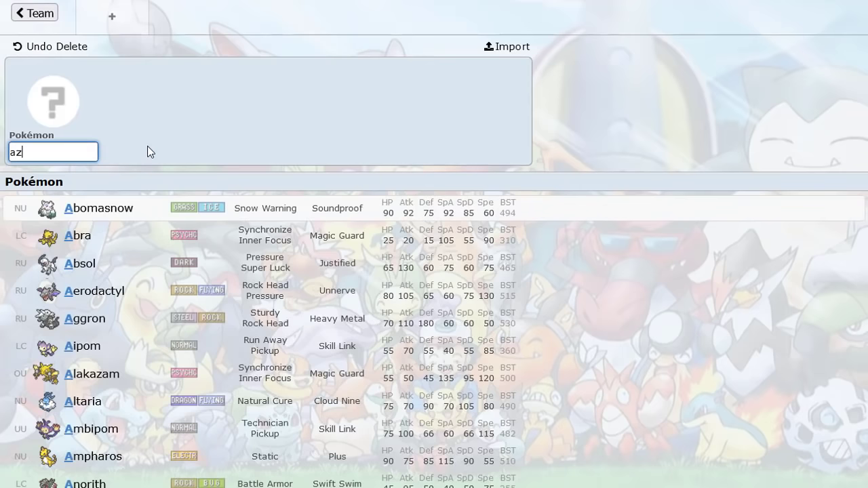
click(152, 198)
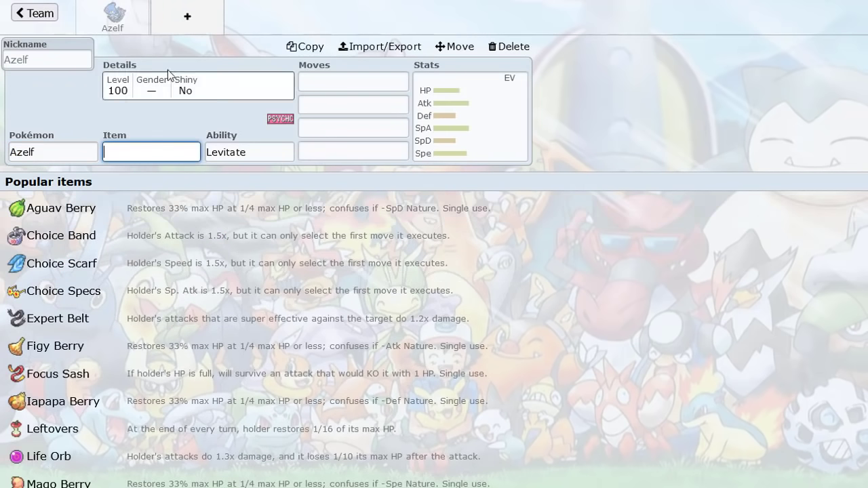
click(180, 22)
text(sc)
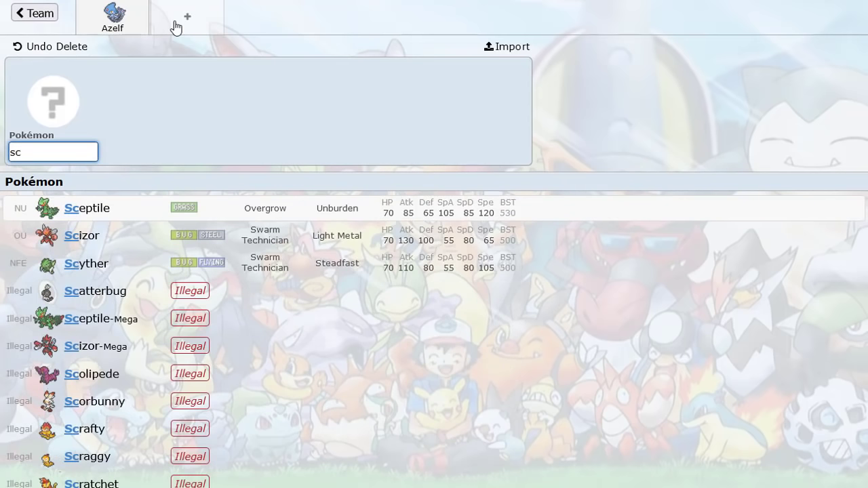
click(166, 239)
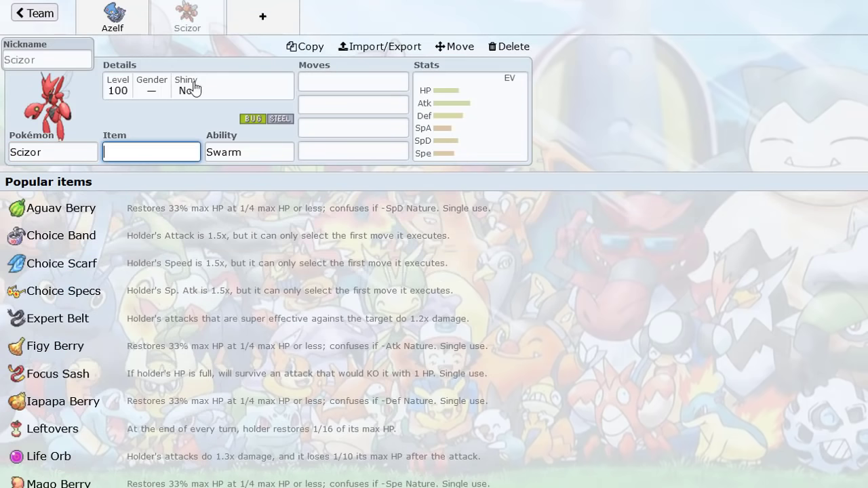
Give both Azelf and Scizor Rain Dance as their fourth move.
click(113, 17)
click(324, 153)
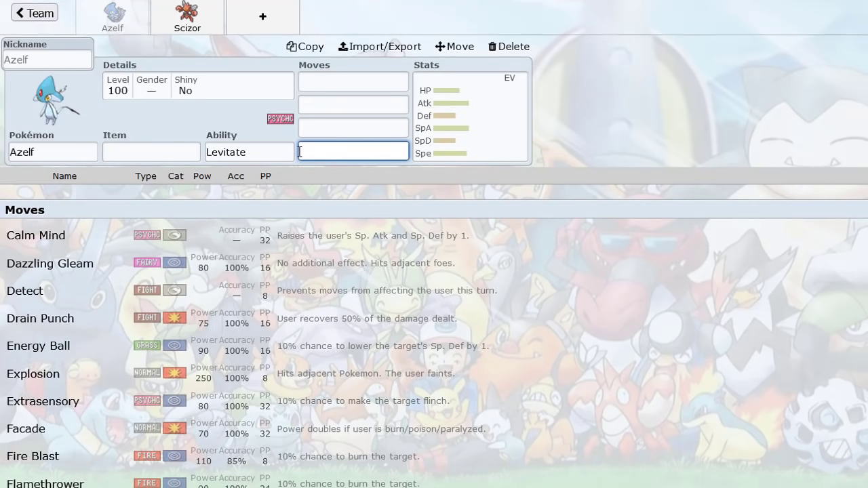
text(ra)
click(134, 204)
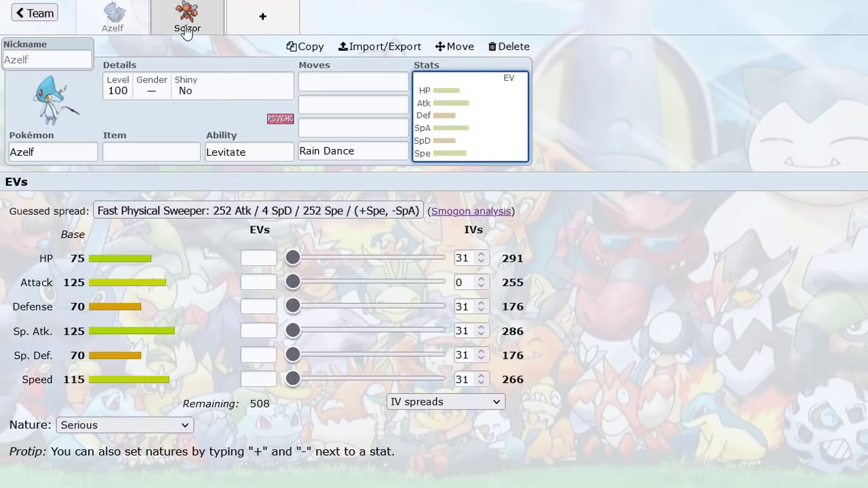
click(166, 31)
click(331, 154)
text(ra)
click(177, 207)
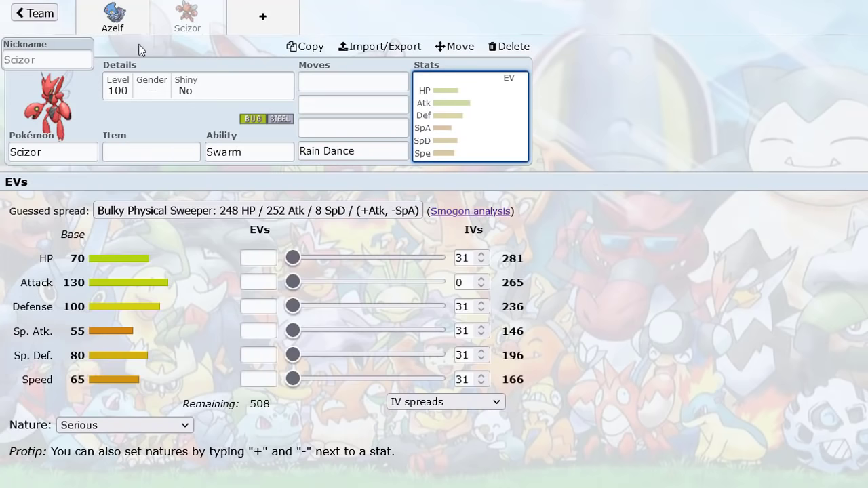
Search Azelf's held items for the rocks that extend rain, sun, sandstorm and hail, such as Heat Rock and Icy Rock.
click(135, 24)
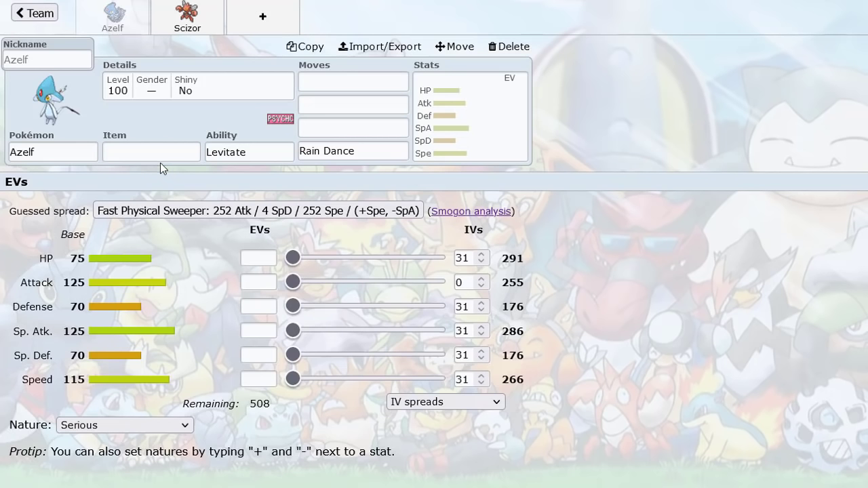
click(142, 152)
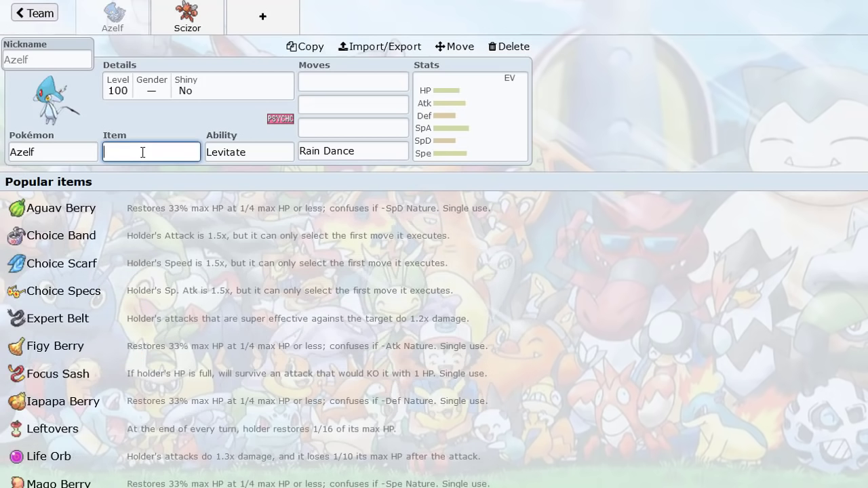
text(dap)
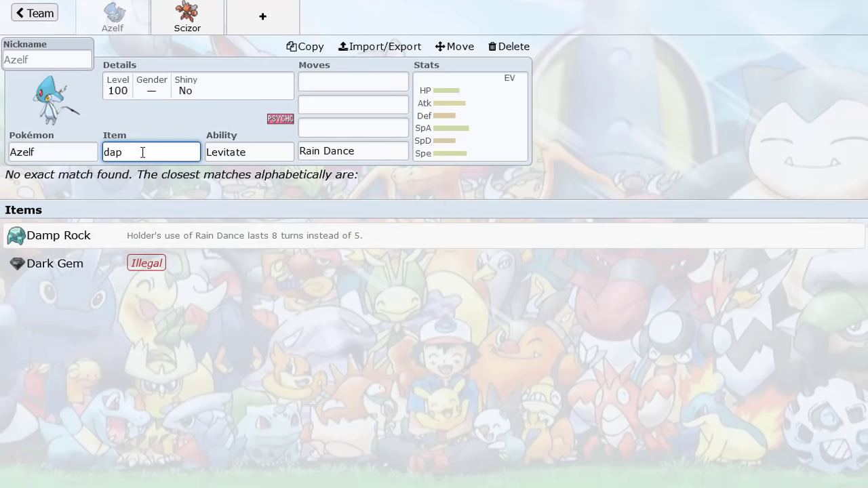
key(BackSpace)
key(BackSpace)
key(BackSpace)
text(hea)
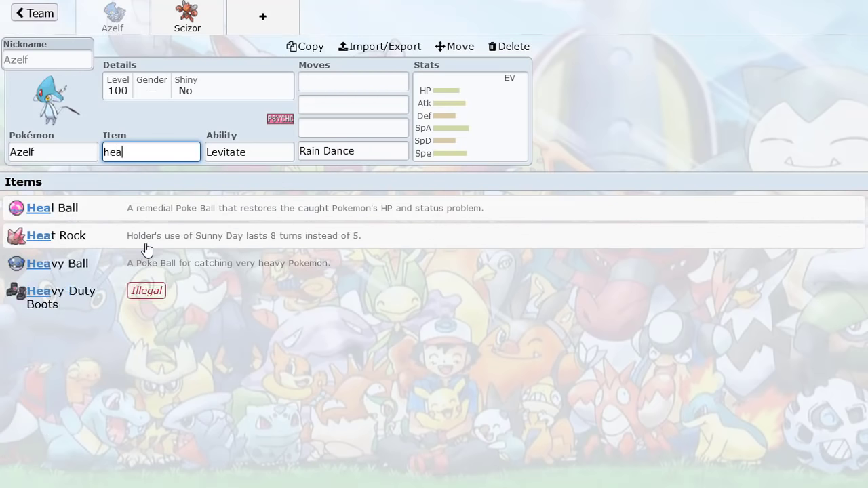
key(BackSpace)
key(BackSpace)
key(BackSpace)
text(smoo)
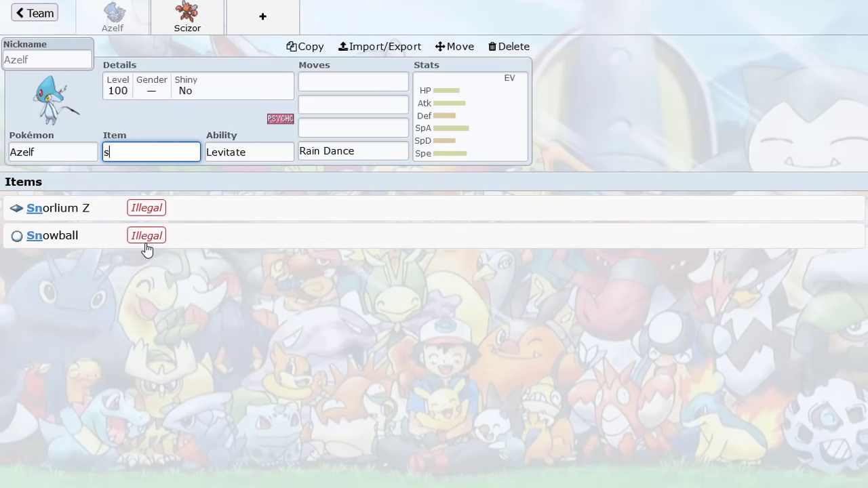
key(BackSpace)
key(BackSpace)
key(BackSpace)
key(BackSpace)
text(icy)
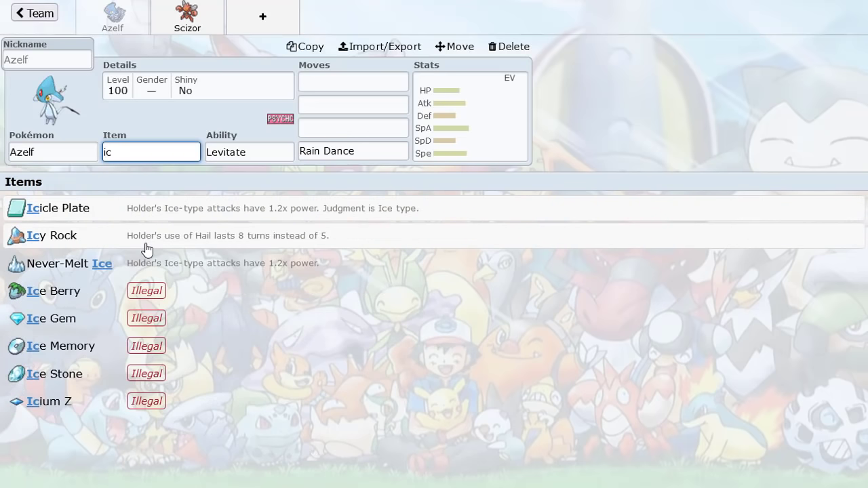
Give Azelf a Damp Rock as its held item.
key(BackSpace)
key(BackSpace)
key(BackSpace)
text(dam)
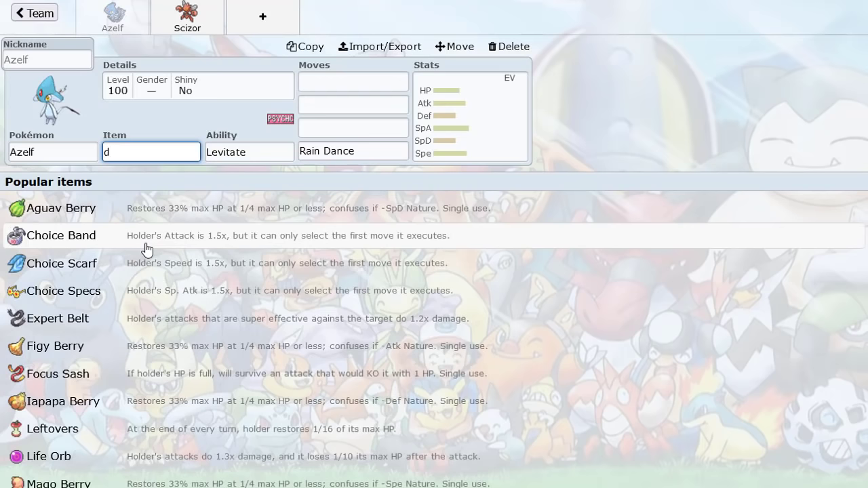
click(171, 219)
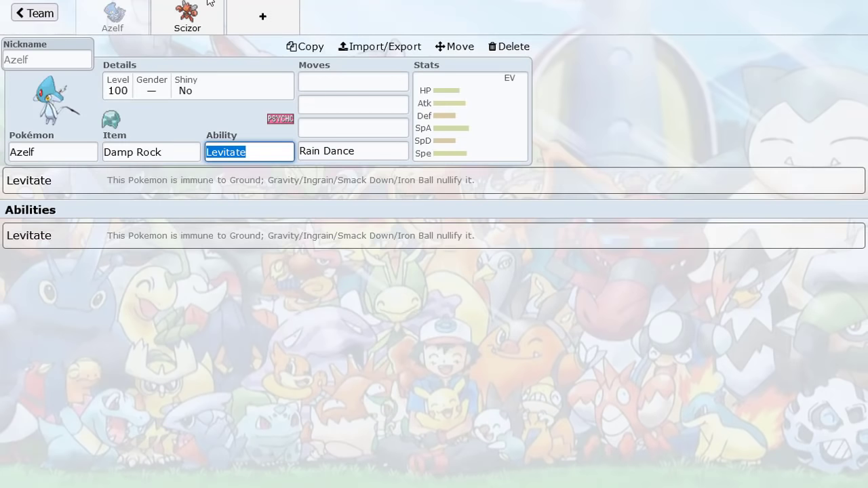
click(184, 19)
click(150, 152)
text(ro)
key(BackSpace)
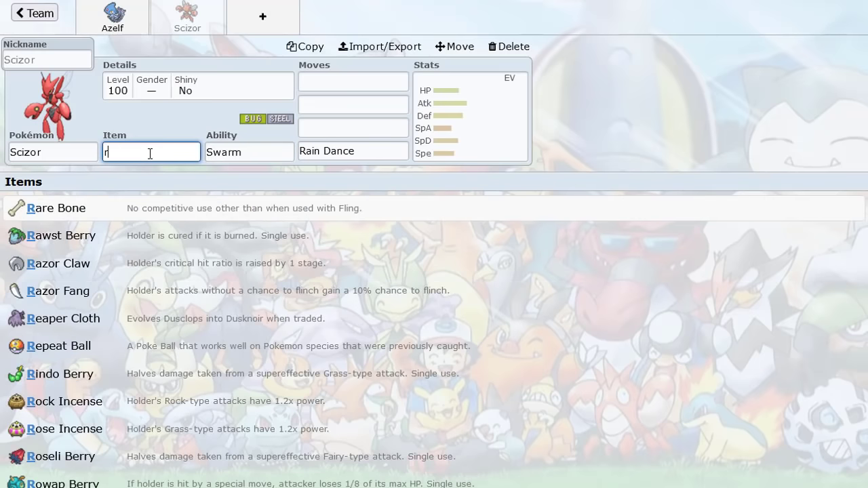
text(a)
key(BackSpace)
key(BackSpace)
text(darmp)
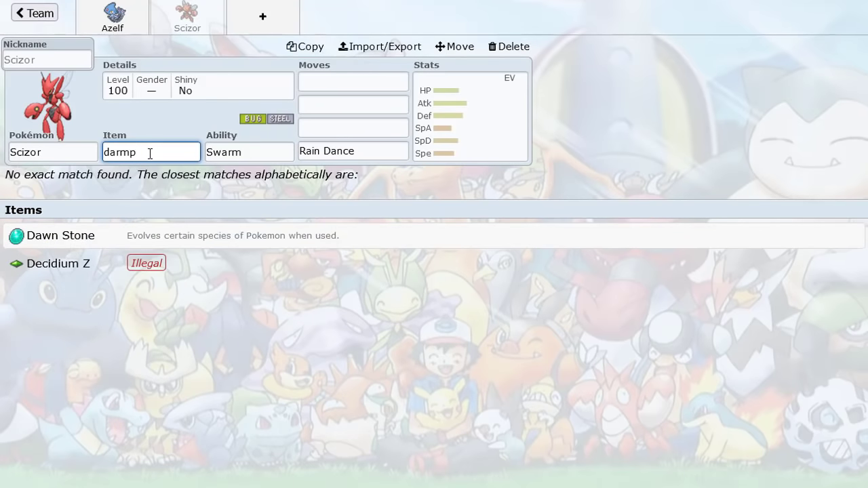
key(BackSpace)
key(BackSpace)
Return to the BDSP OU team list and open the existing team FLOATZEL RAIN.
click(39, 18)
click(39, 21)
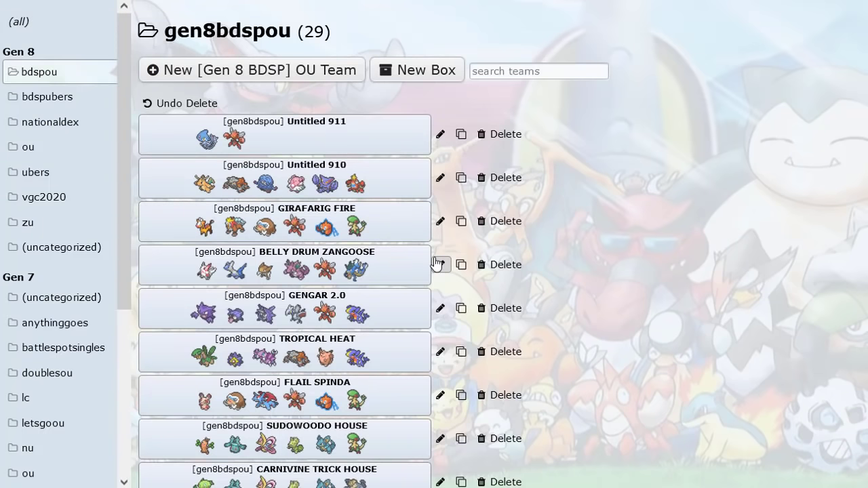
scroll(435, 263, down, 10)
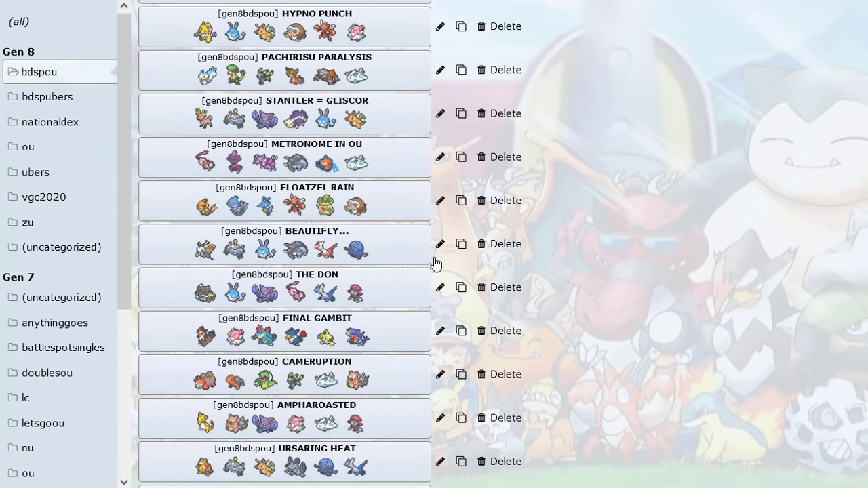
click(298, 211)
scroll(374, 234, down, 2)
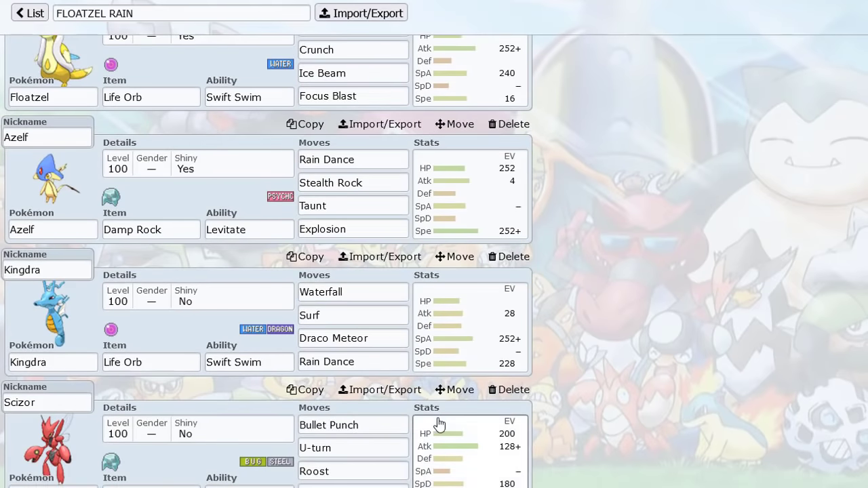
Move Scizor directly after Azelf in FLOATZEL RAIN and copy both Pokémon's sets from the team's export text.
click(456, 389)
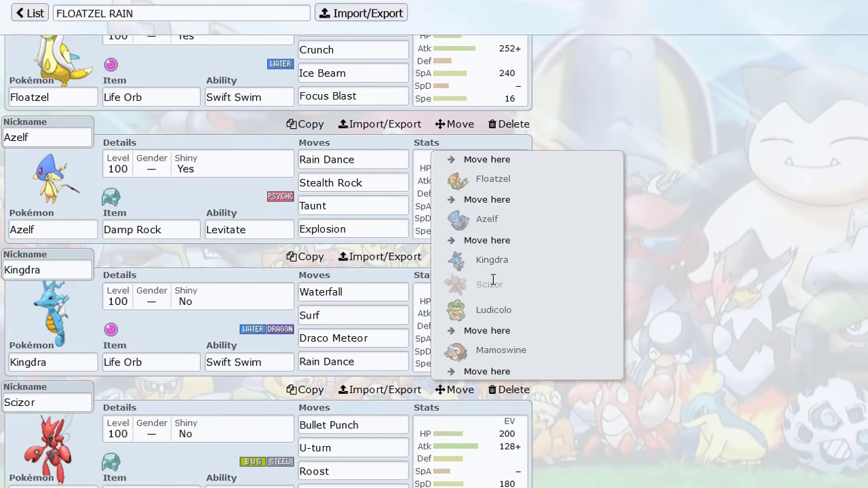
click(492, 244)
click(325, 17)
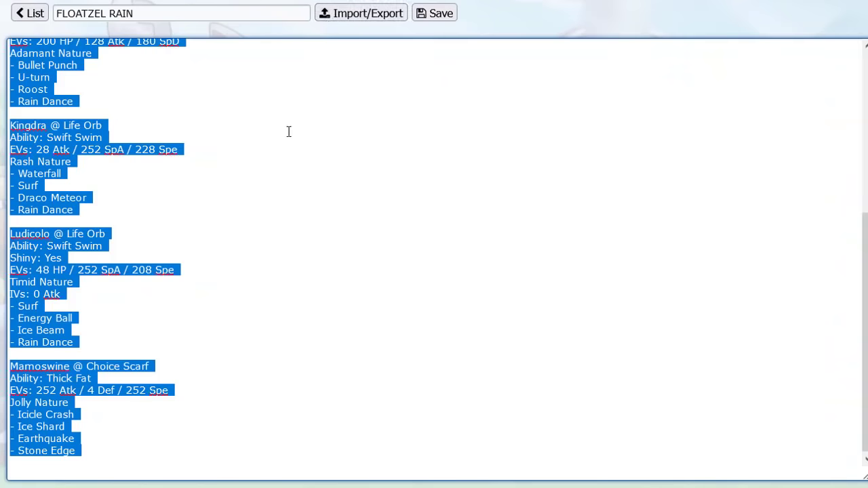
scroll(223, 198, up, 8)
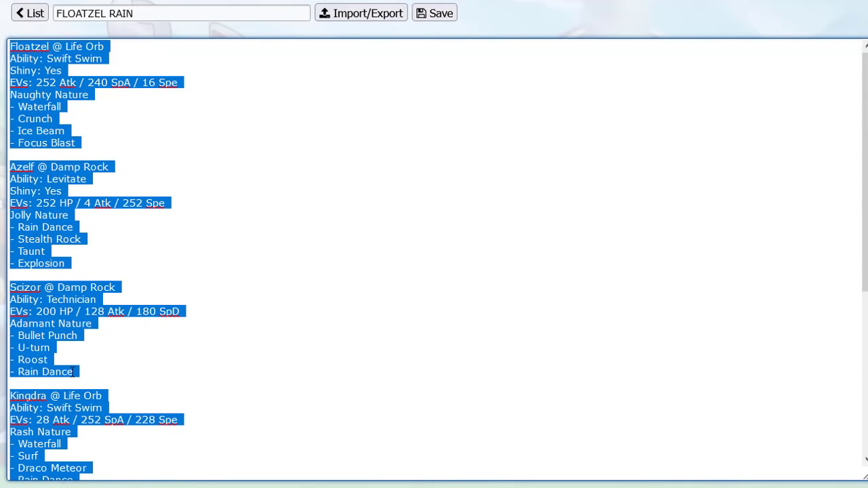
drag(73, 372, 9, 166)
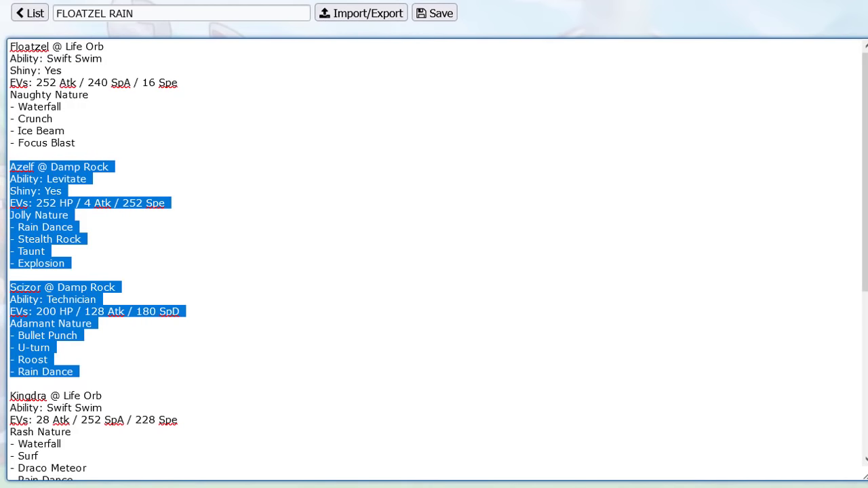
Replace the export text of Untitled 911 with the copied Azelf and Scizor sets and save it.
click(30, 14)
click(29, 13)
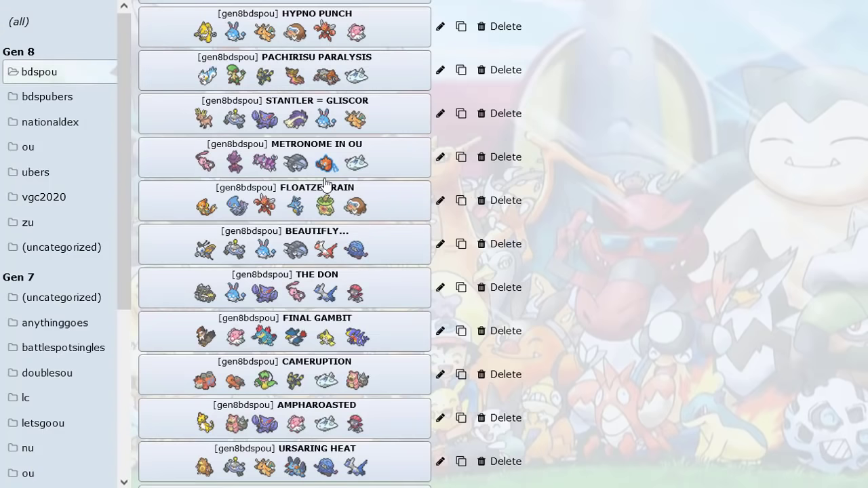
scroll(325, 183, up, 10)
click(255, 139)
click(354, 15)
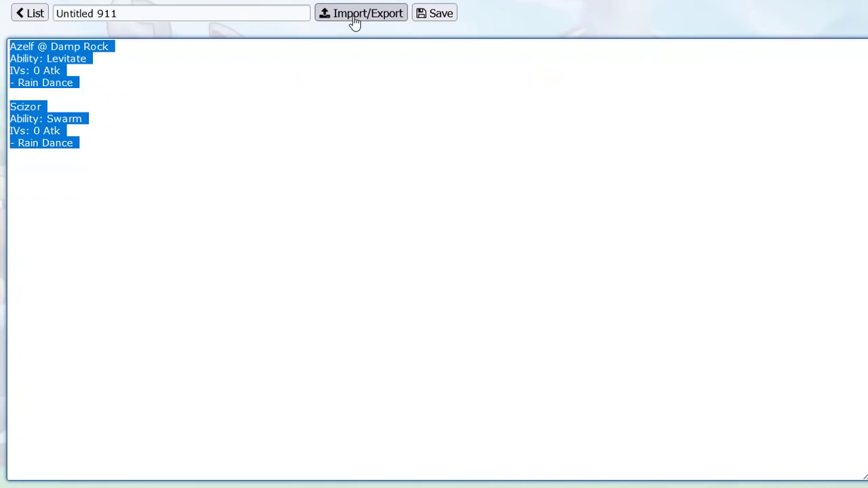
click(403, 14)
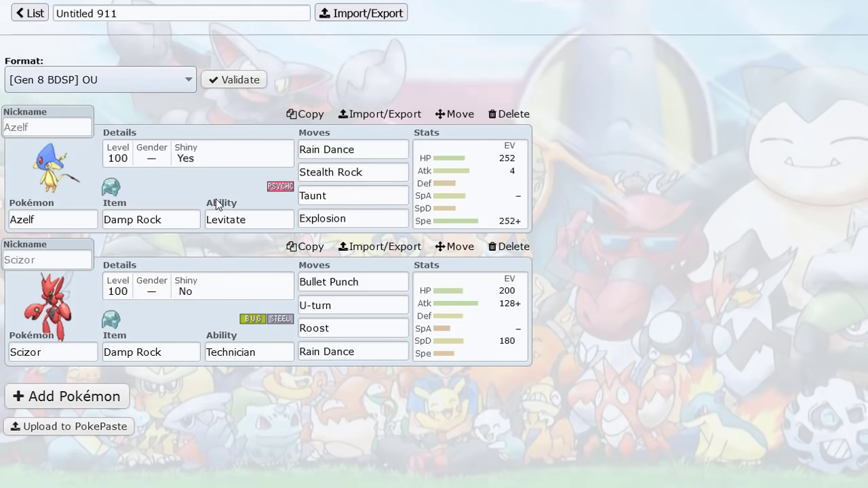
Review Azelf's moves, including Rain Dance, Stealth Rock and Explosion, and open Scizor's set.
click(347, 174)
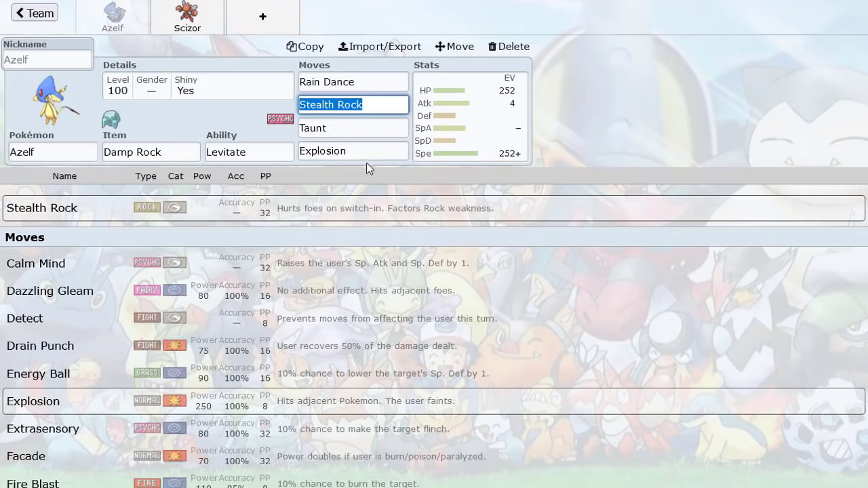
click(339, 81)
click(334, 106)
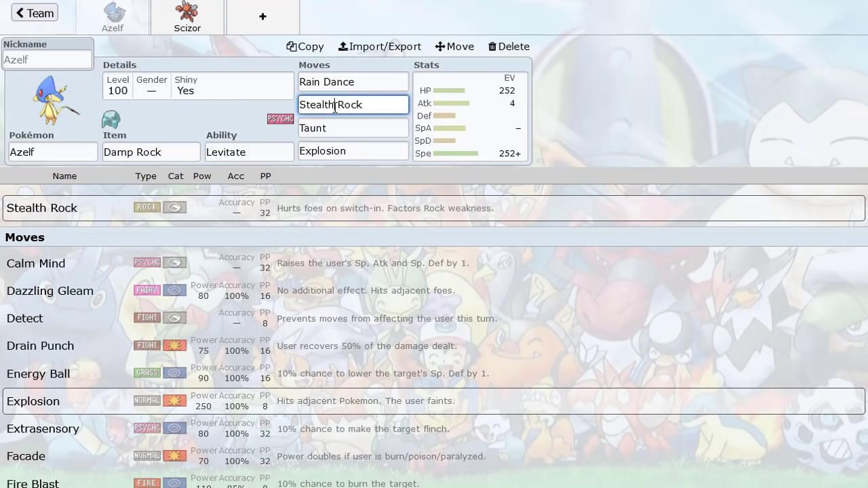
click(352, 151)
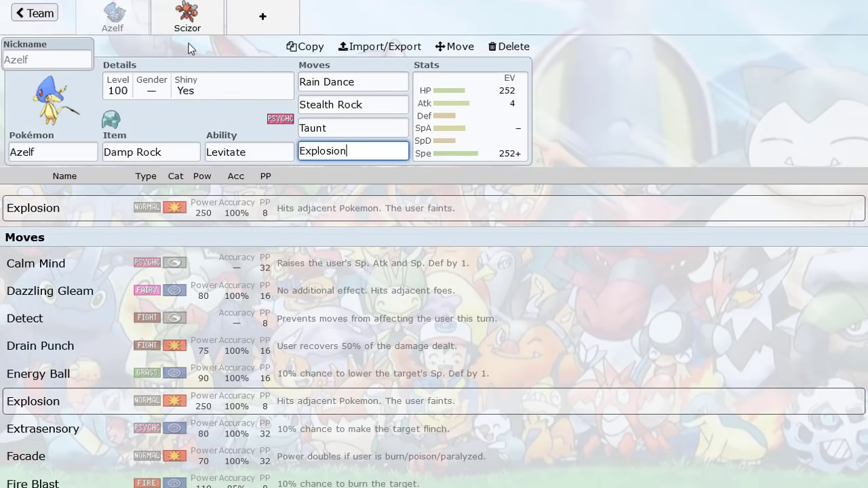
click(187, 21)
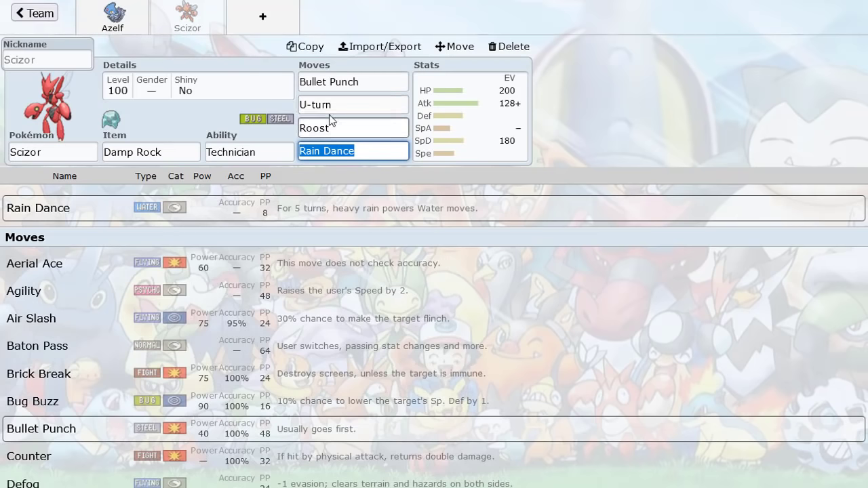
Examine Scizor's EV spread and nature, and return to the overview of Untitled 911.
click(426, 126)
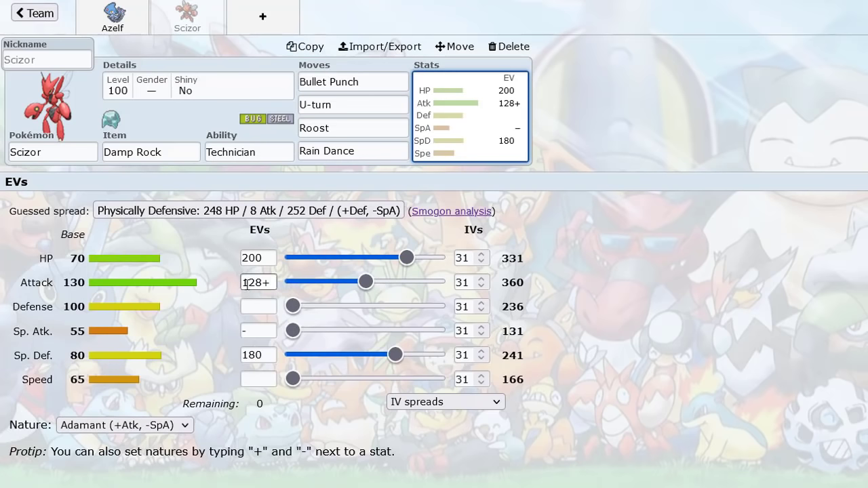
drag(365, 281, 379, 292)
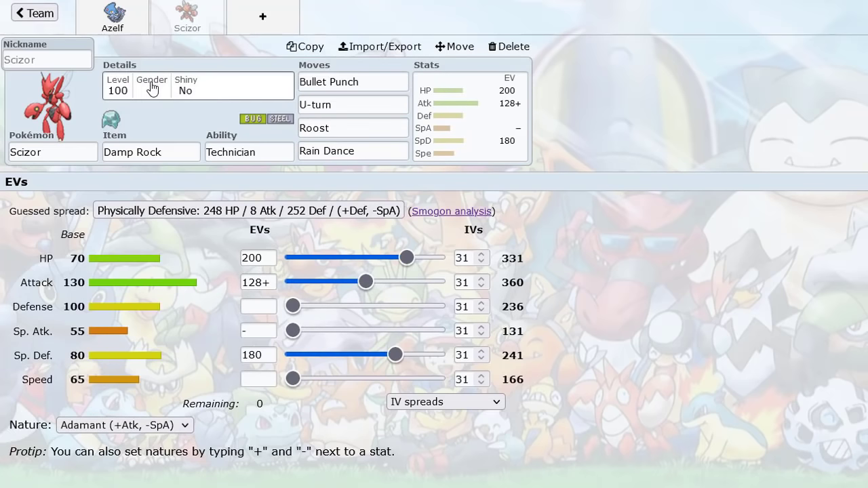
click(27, 13)
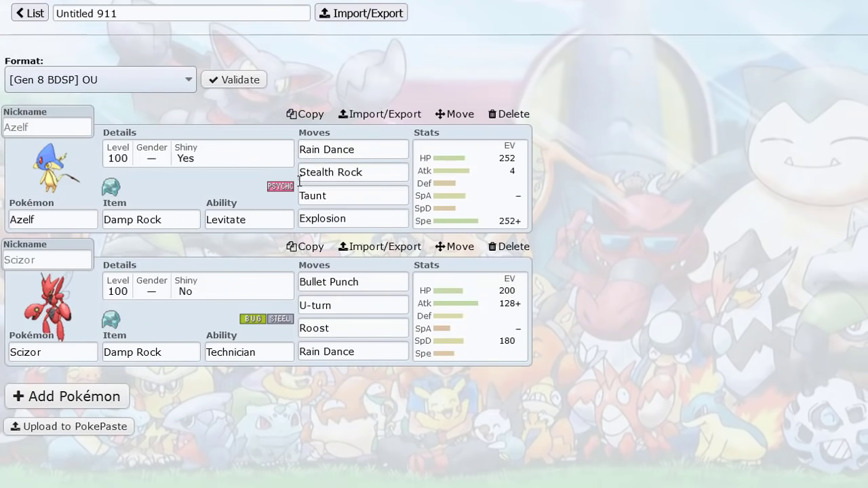
Add Ludicolo to the team as the third Pokémon, after Scizor.
click(101, 404)
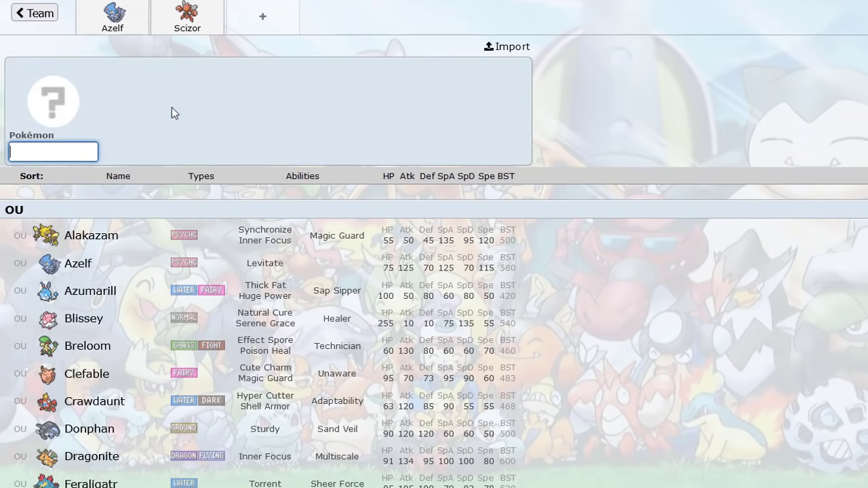
text(lud)
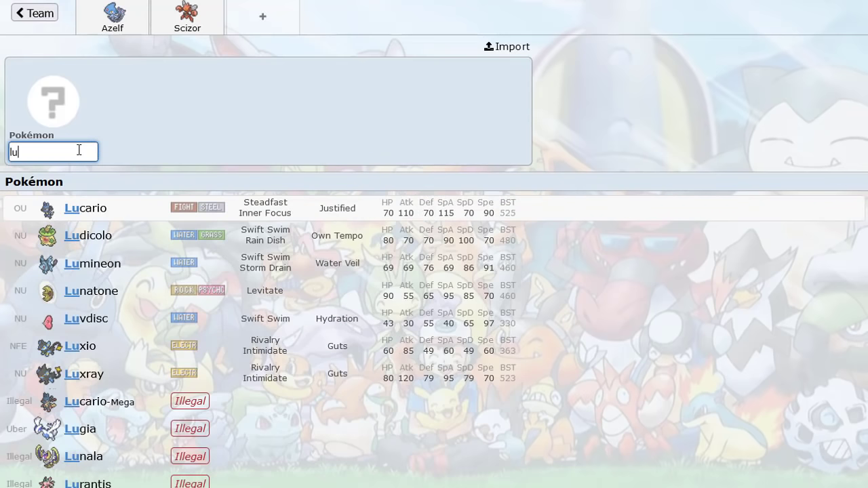
key(BackSpace)
key(BackSpace)
key(BackSpace)
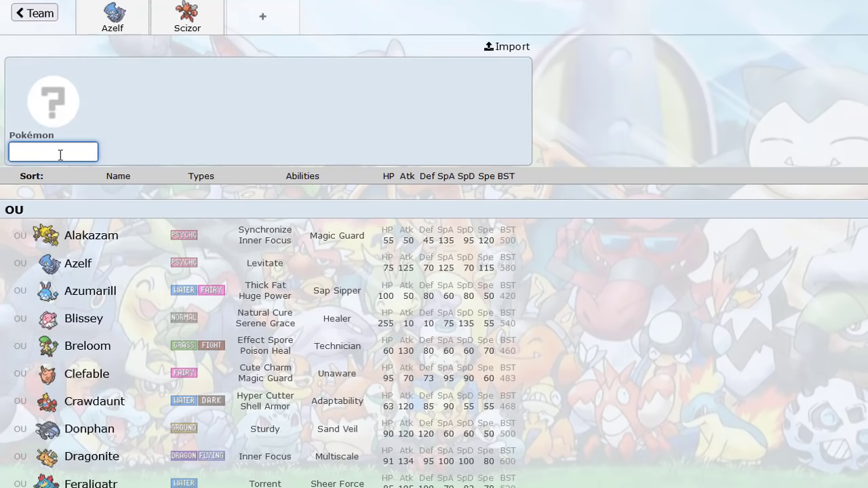
text(lu)
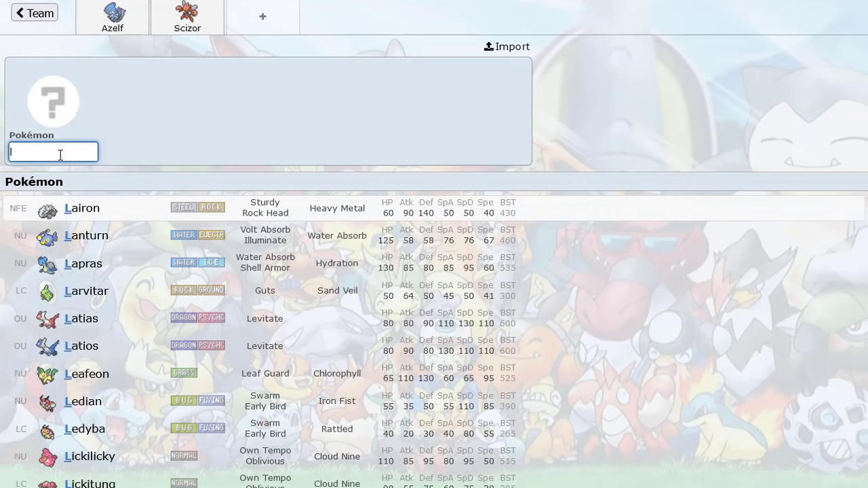
click(115, 244)
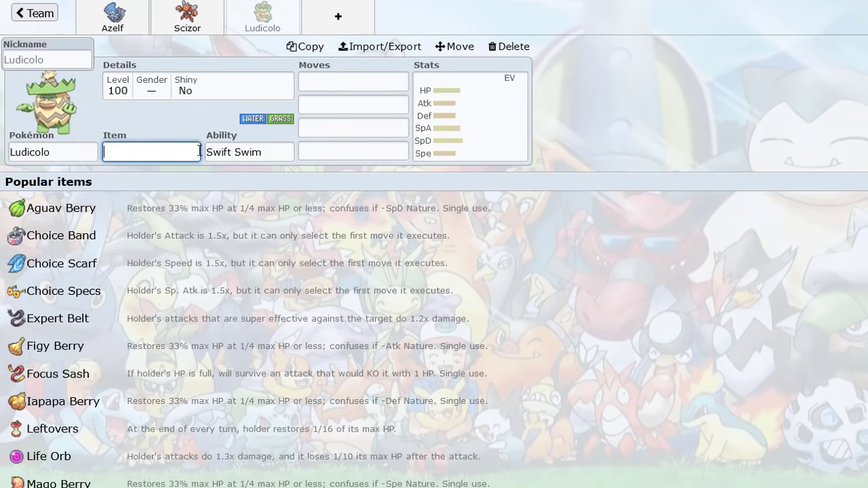
Open Ludicolo's stats and look through the moves available for its third move slot.
click(467, 141)
click(335, 131)
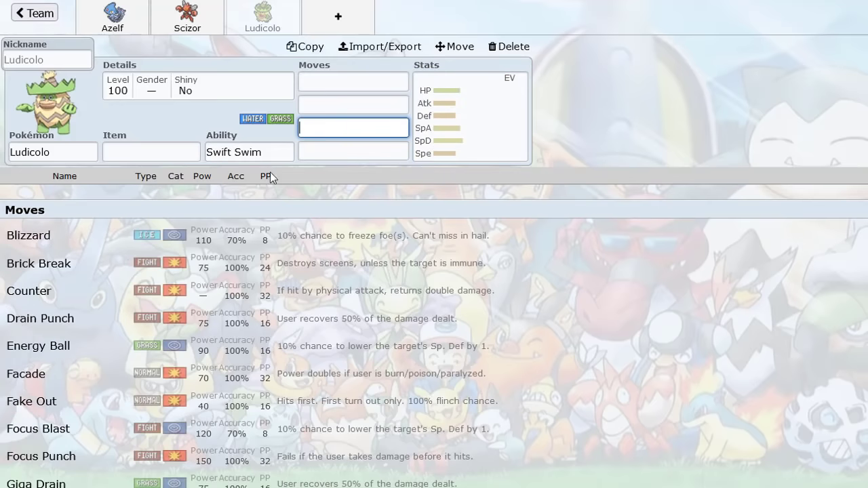
scroll(234, 277, down, 7)
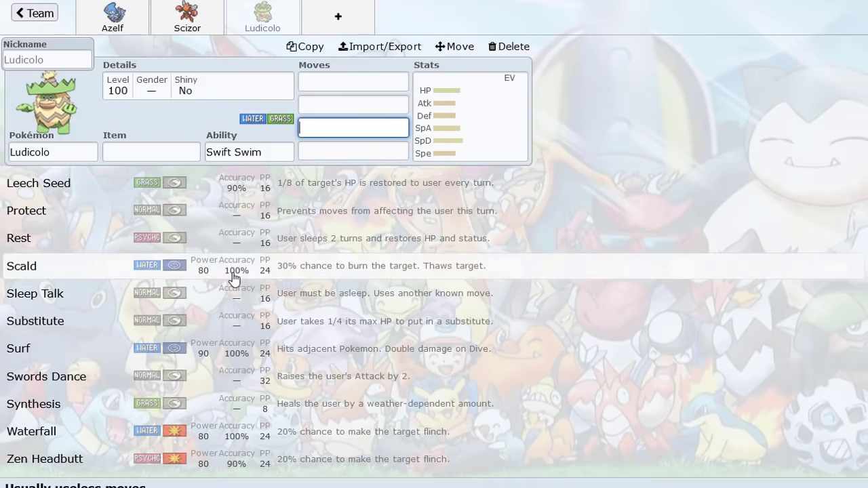
Add Kabutops to the team as a new member after Ludicolo.
scroll(233, 276, up, 8)
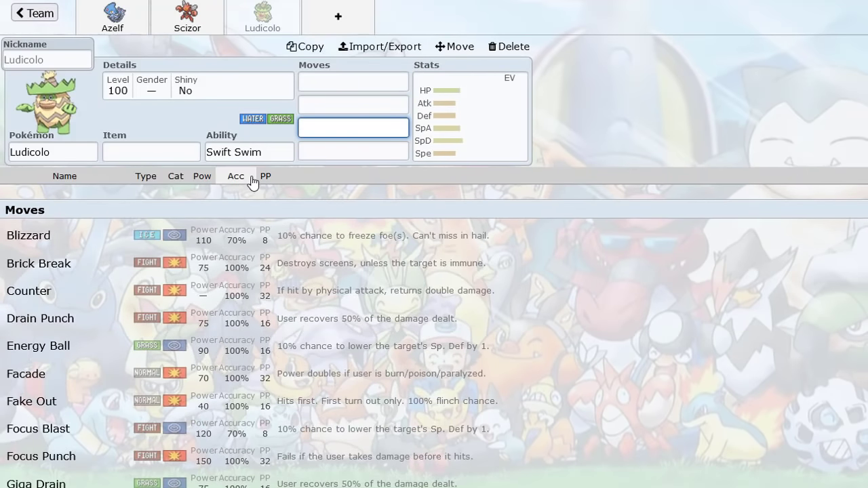
click(348, 83)
click(334, 18)
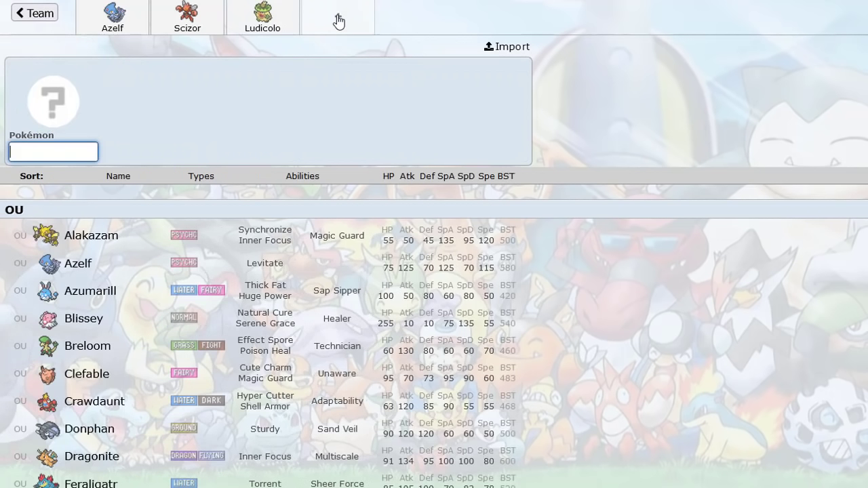
text(kab)
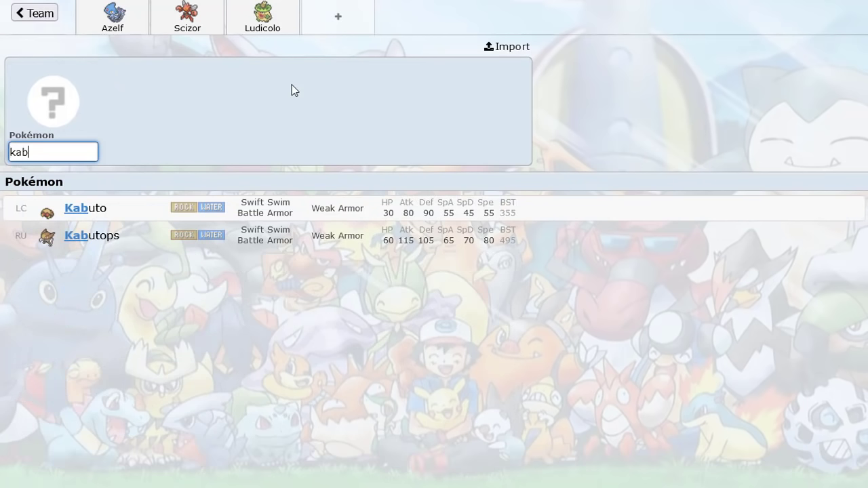
click(294, 234)
click(350, 107)
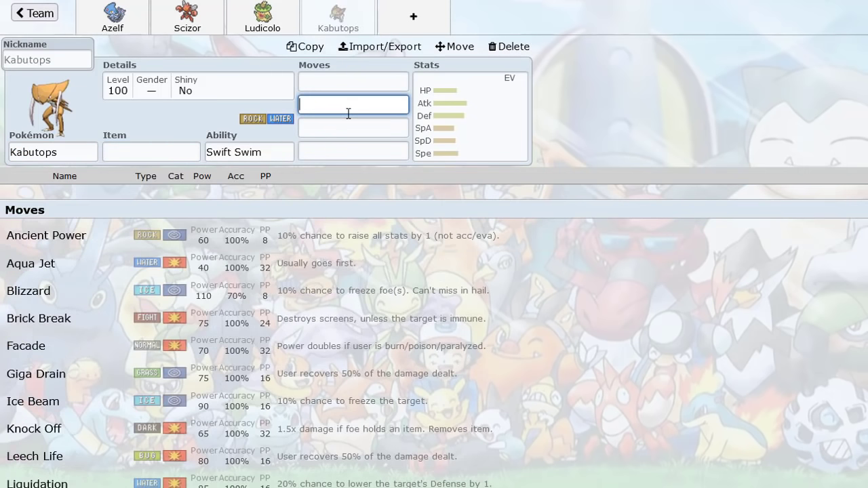
Set Kabutops's Attack EVs to the maximum of 252.
click(467, 136)
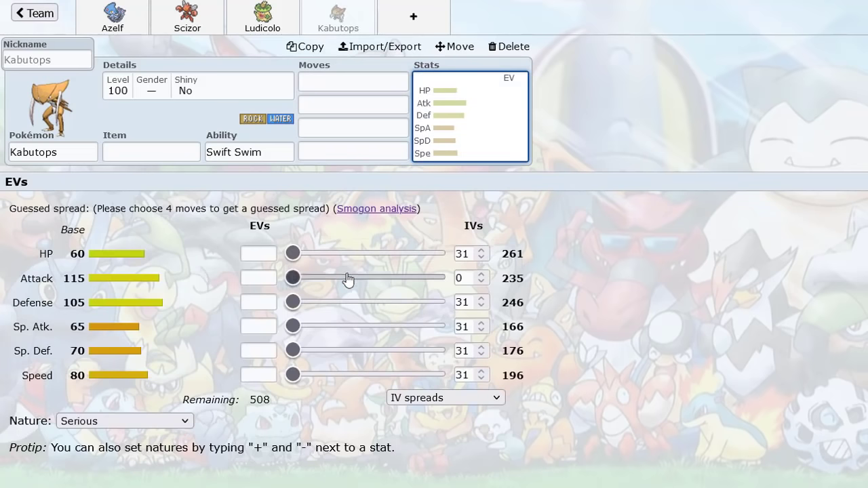
drag(348, 281, 536, 290)
click(458, 277)
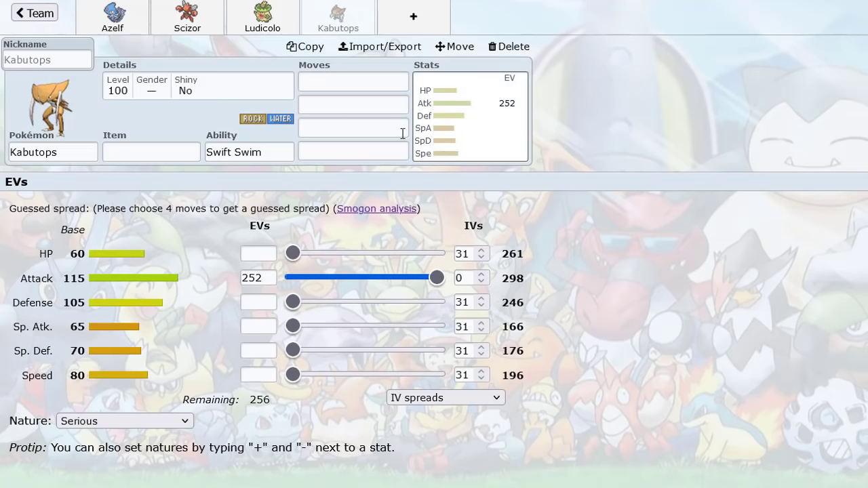
Look over the existing Ludicolo, Scizor and Azelf entries to compare them with Kabutops.
click(263, 24)
click(322, 27)
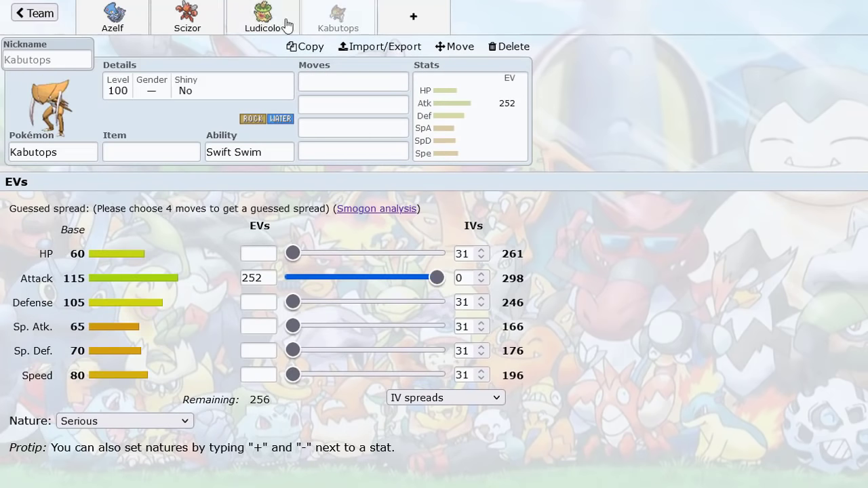
click(263, 20)
click(322, 25)
click(262, 20)
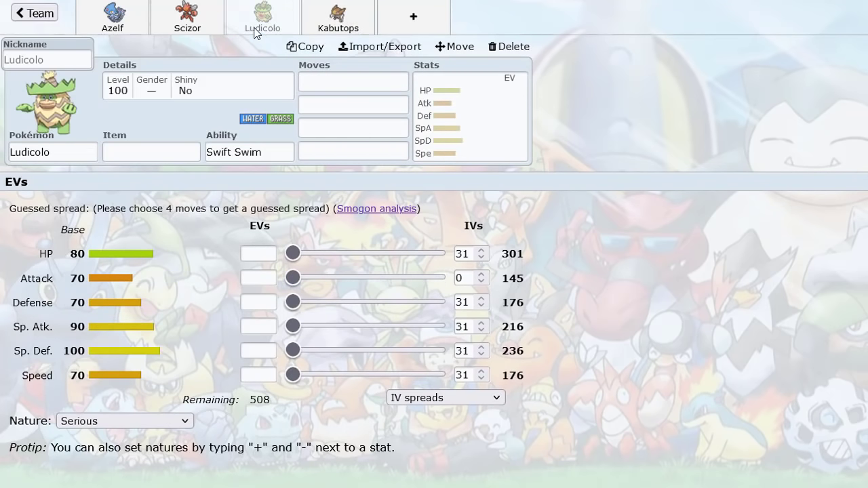
click(193, 30)
click(113, 22)
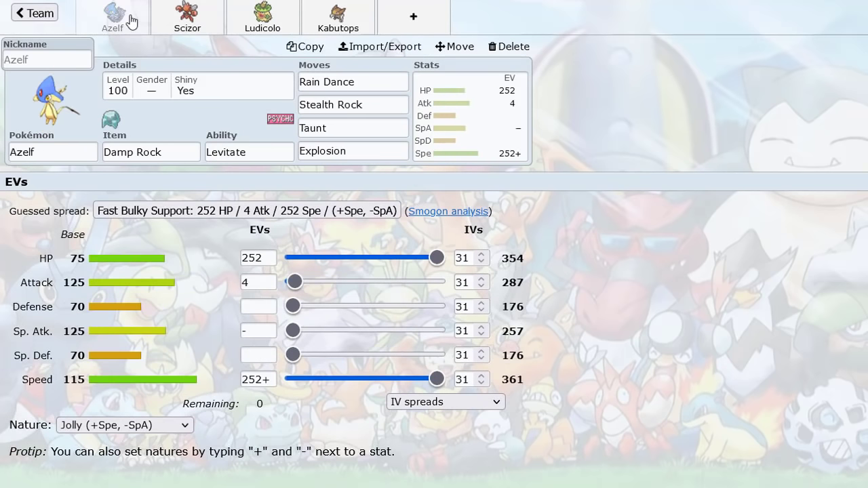
Add Dragonite to the team as the fifth member.
click(407, 32)
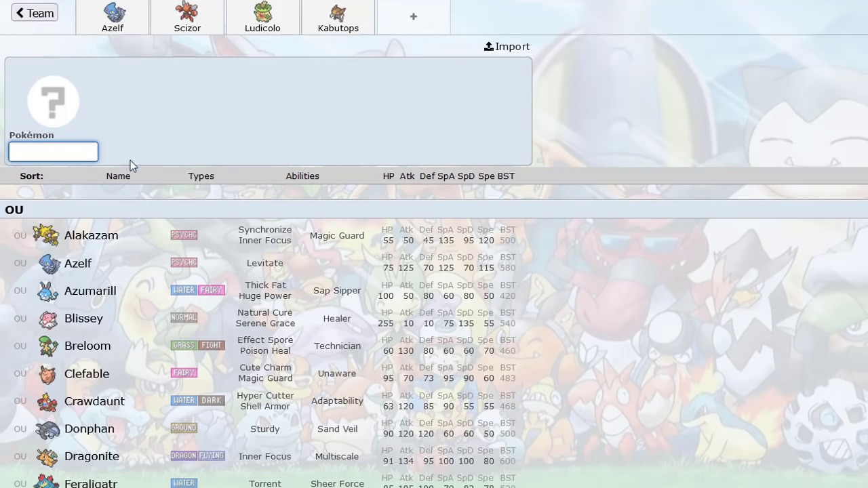
text(dragoni)
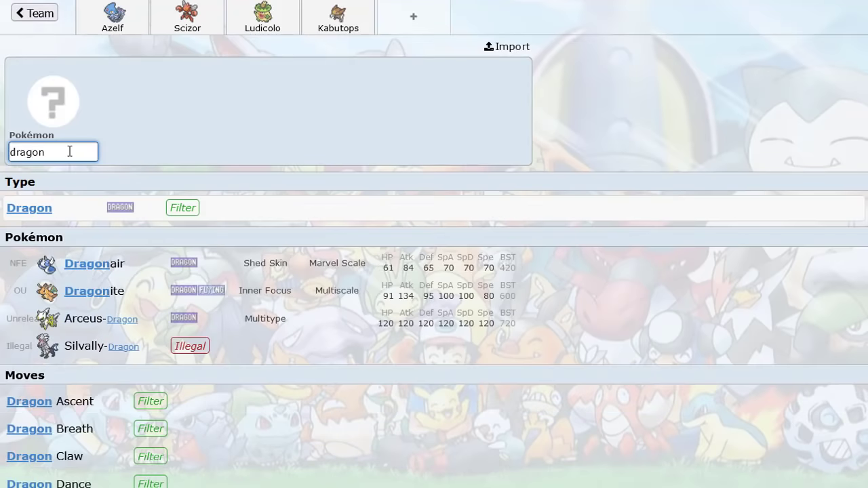
click(125, 224)
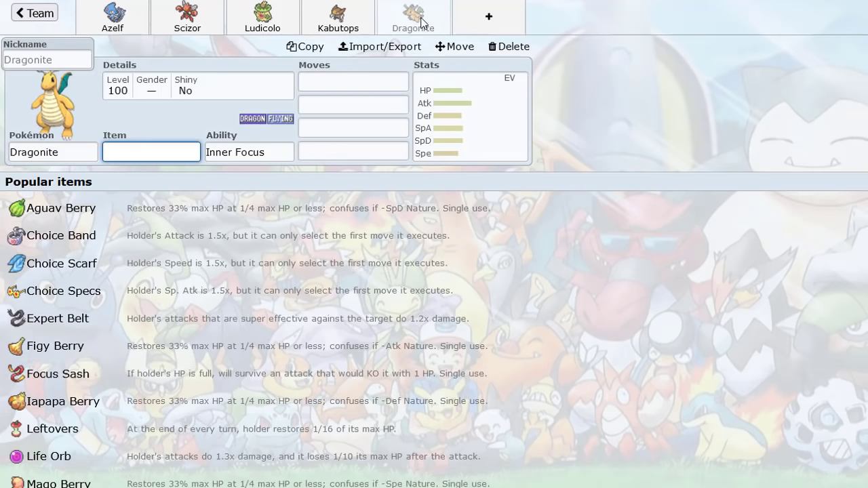
Give Dragonite the Choice Specs item and the hidden ability Multiscale.
text(choi)
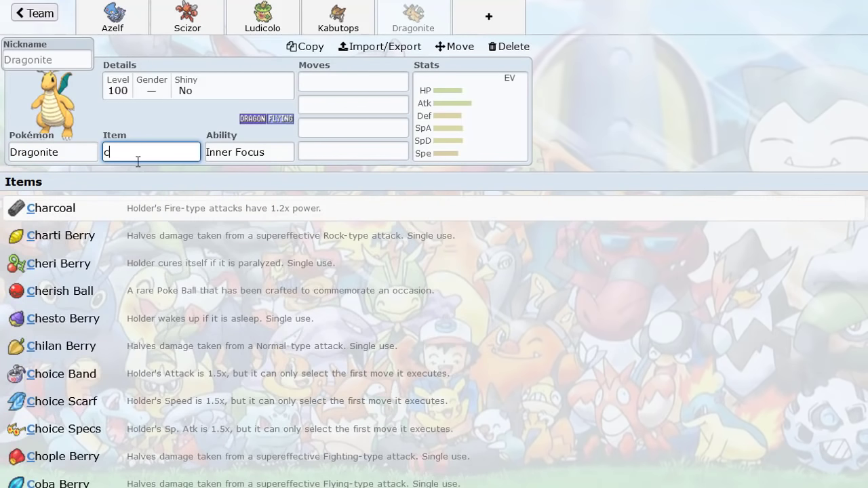
click(160, 270)
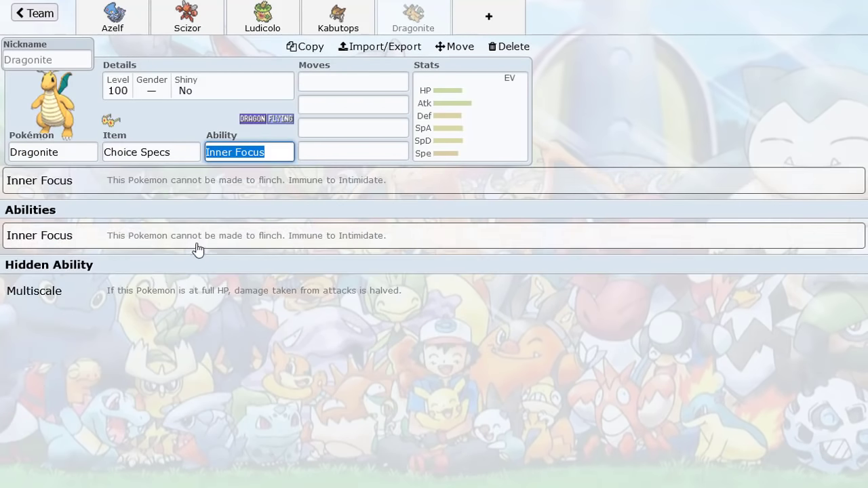
click(153, 293)
Fill Dragonite's first three move slots with Draco Meteor, Hurricane and Thunder.
text(d)
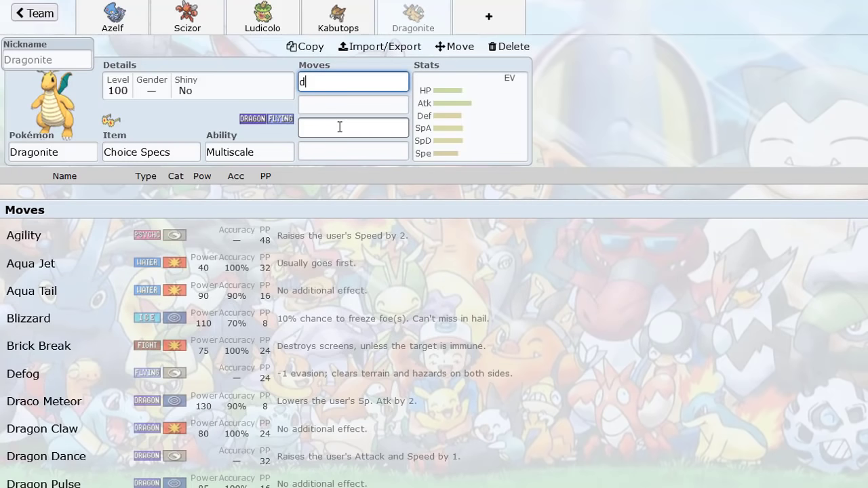
text(rac)
click(316, 211)
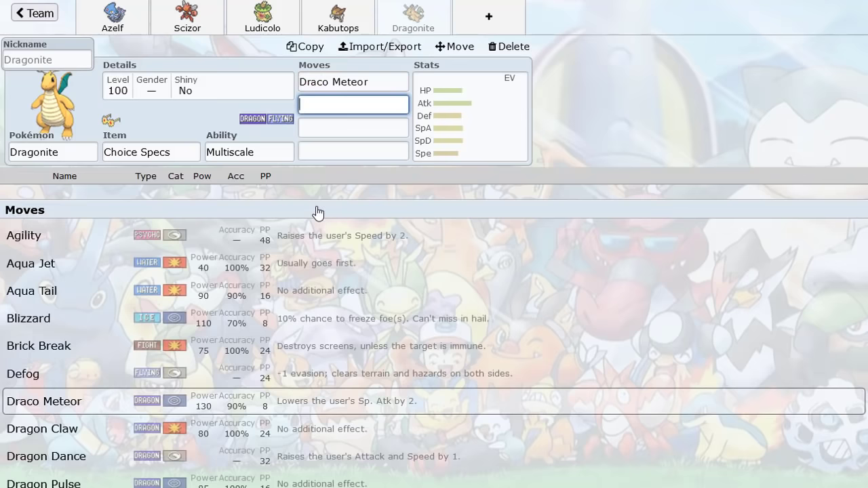
text(hur)
click(316, 211)
text(th)
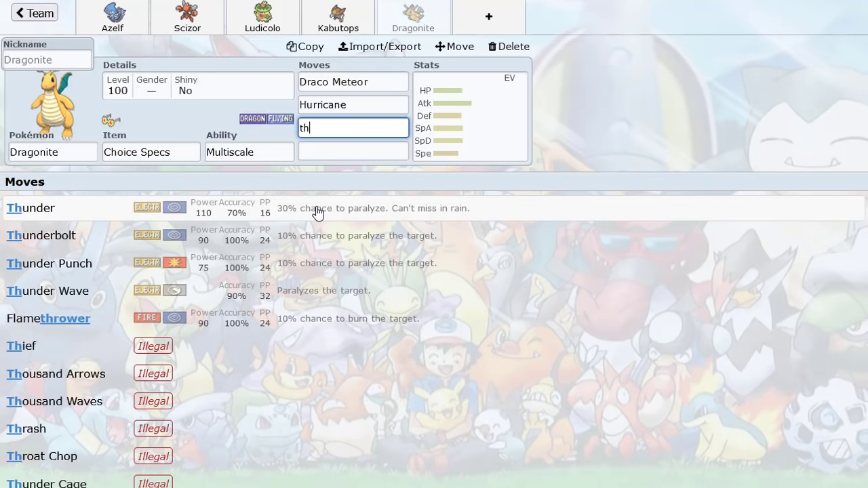
click(317, 211)
Examine the details of Dragonite's Hurricane, Thunder and Draco Meteor moves.
click(350, 111)
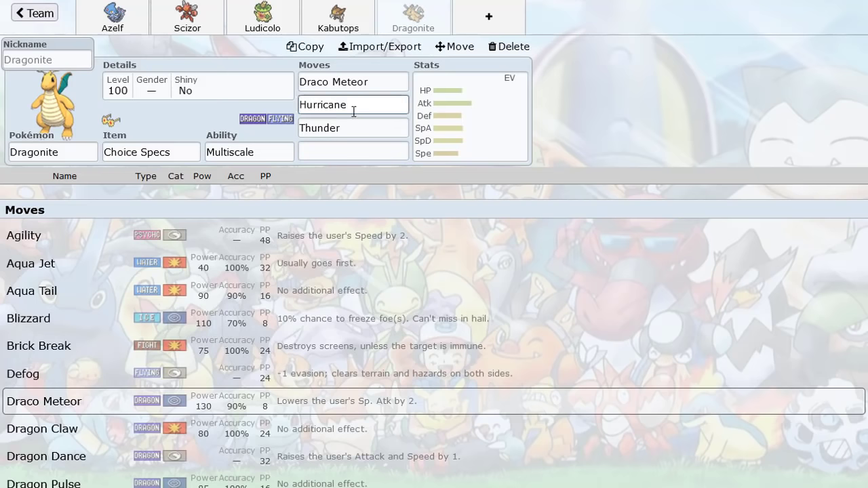
click(355, 128)
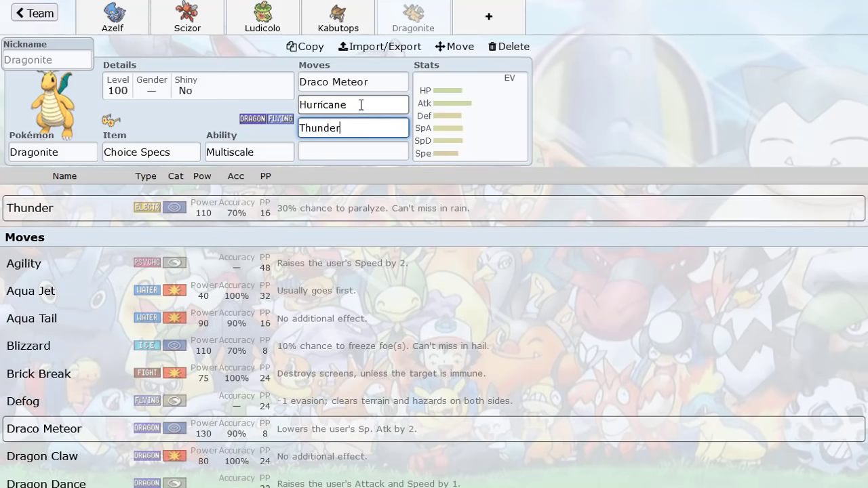
click(361, 104)
click(352, 128)
click(356, 104)
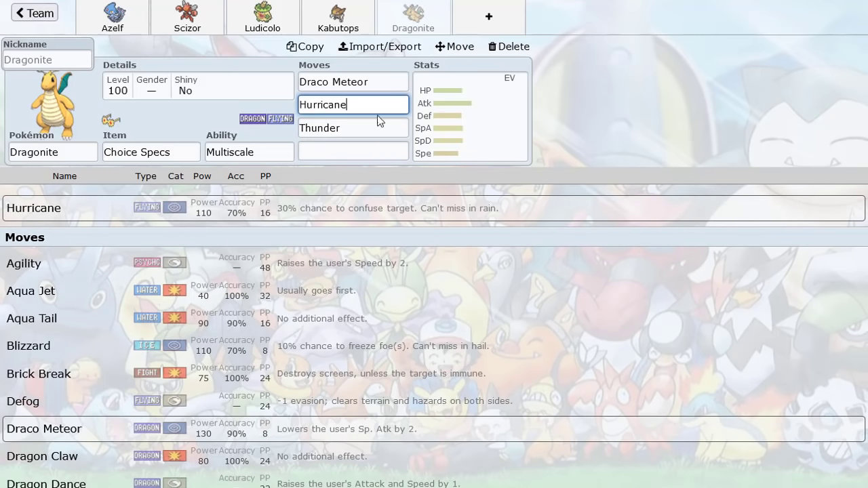
click(344, 84)
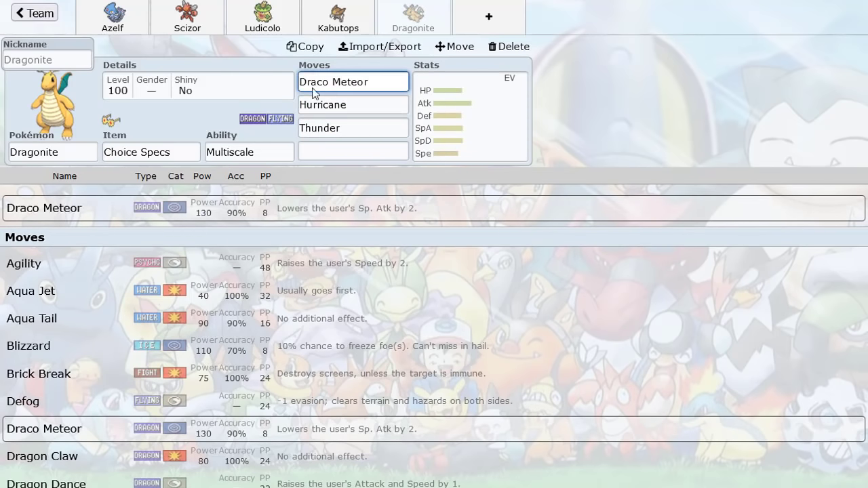
click(339, 104)
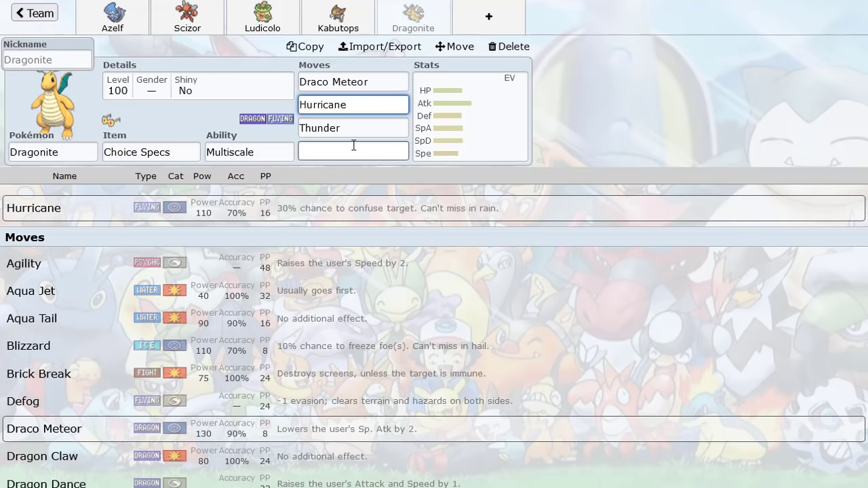
Add Surf as Dragonite's fourth move and apply the guessed Fast Specs spread of 252 SpA / 4 SpD / 252 Spe (+Spe, -Atk).
click(354, 144)
click(327, 159)
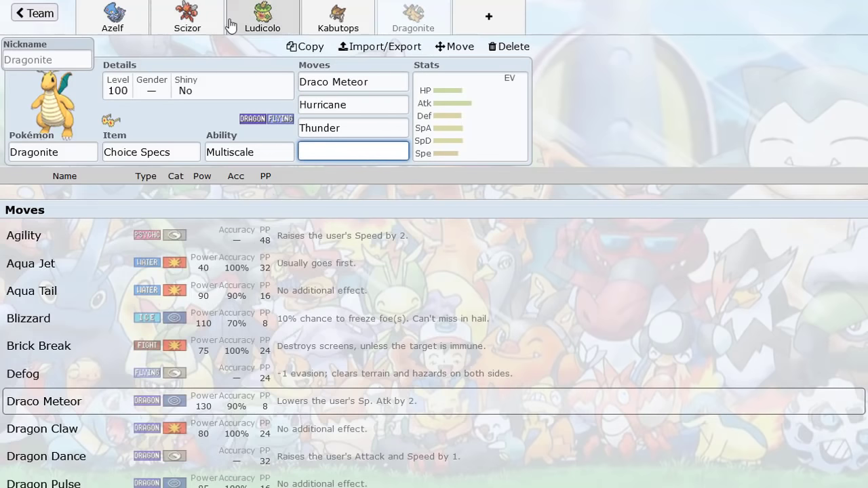
text(sur)
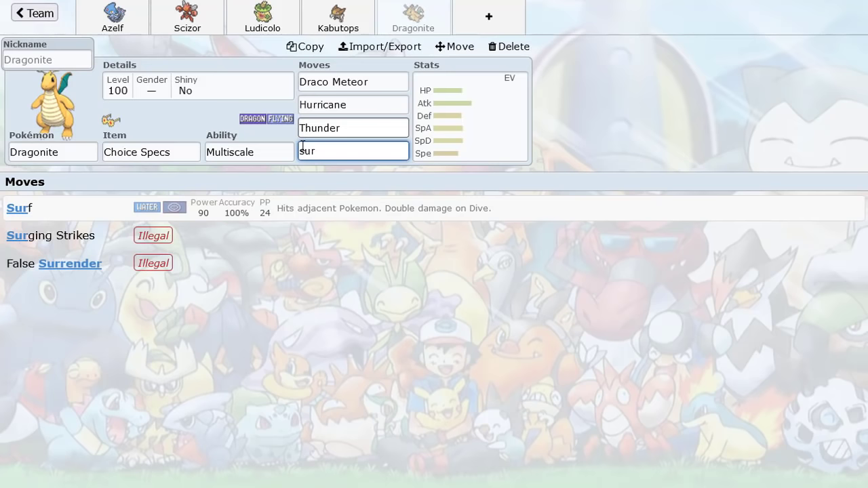
click(276, 214)
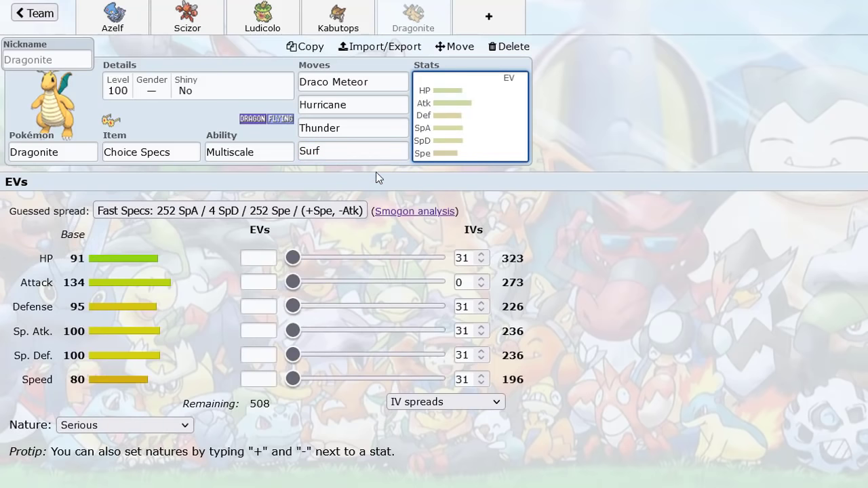
click(357, 208)
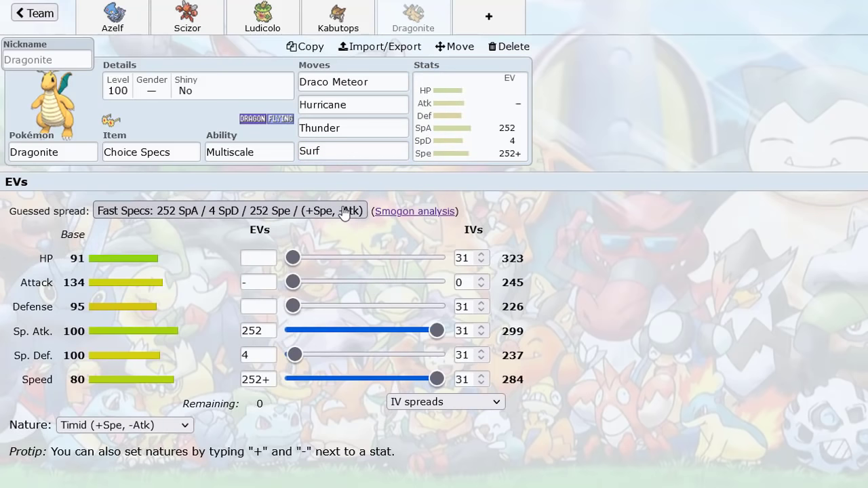
Try the Modest nature on Dragonite and switch it back to Timid.
click(145, 426)
click(108, 235)
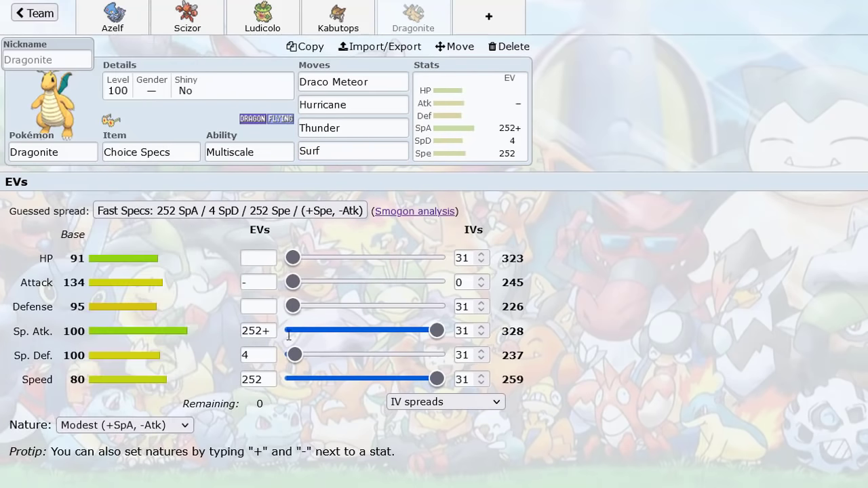
click(146, 426)
scroll(164, 394, down, 2)
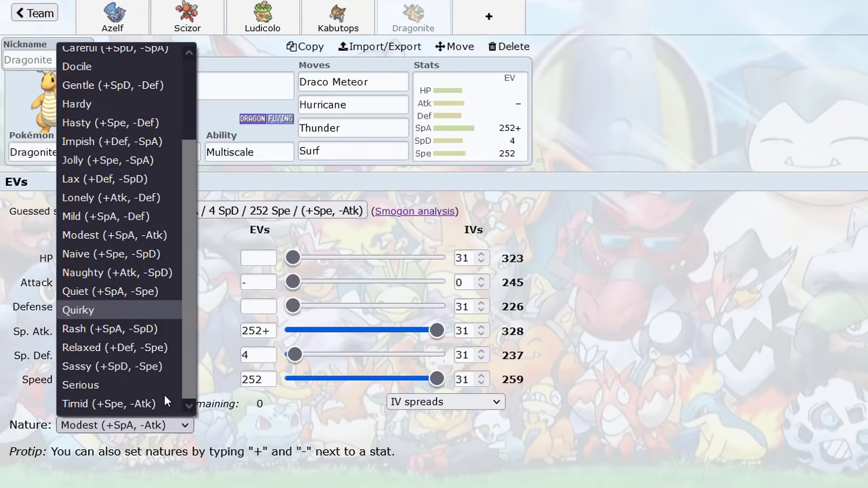
click(91, 404)
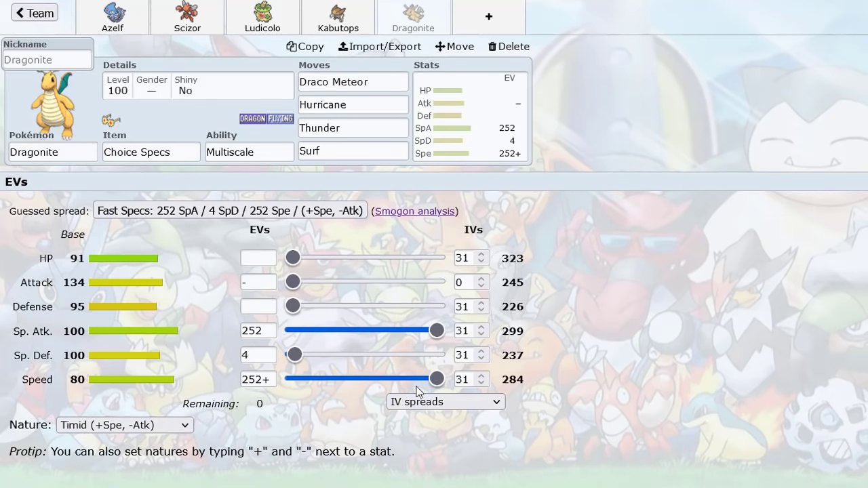
Review the Kabutops, Ludicolo, Scizor, Azelf and Dragonite entries to see what the team still needs.
click(326, 30)
click(312, 84)
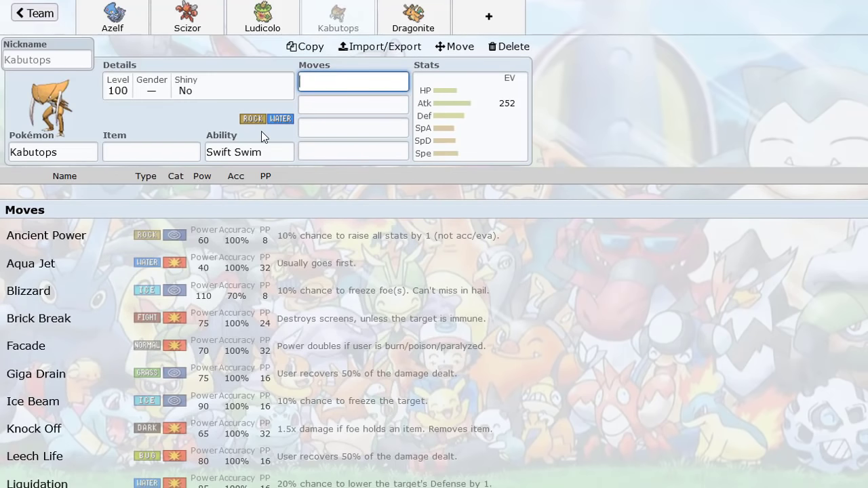
click(275, 26)
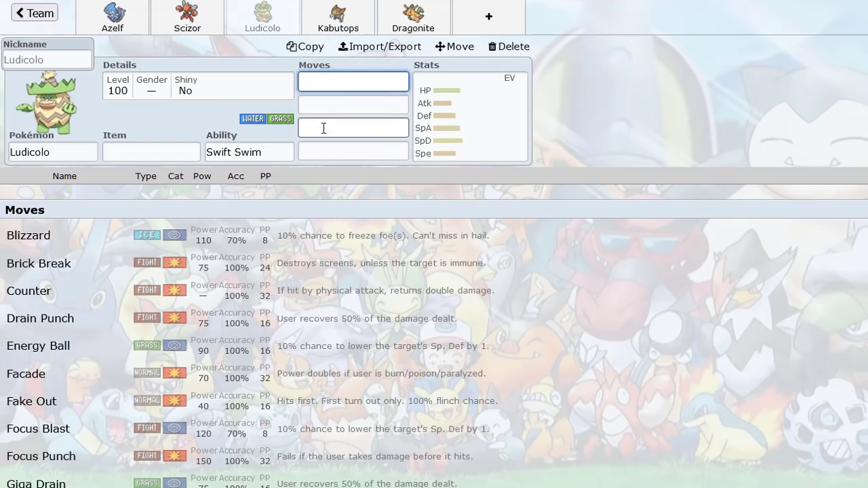
click(197, 14)
click(113, 16)
click(437, 20)
Start a sixth team member and filter the available Pokémon by Ground type.
click(469, 24)
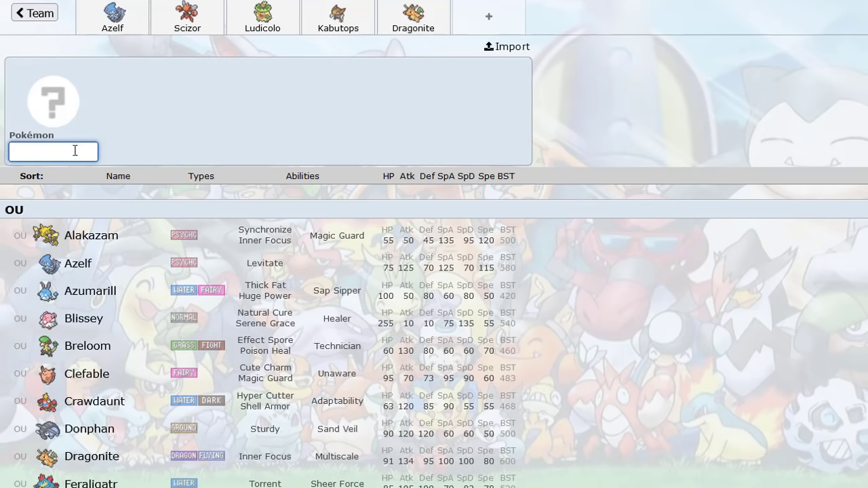
text(gr)
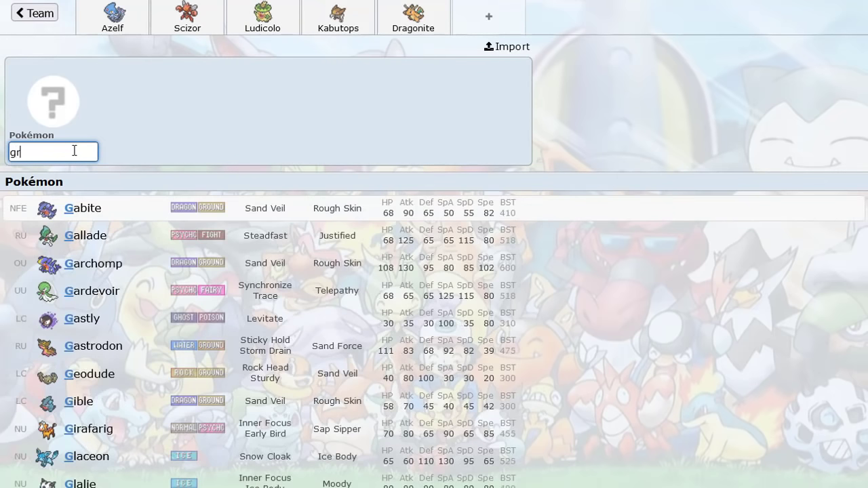
text(ound)
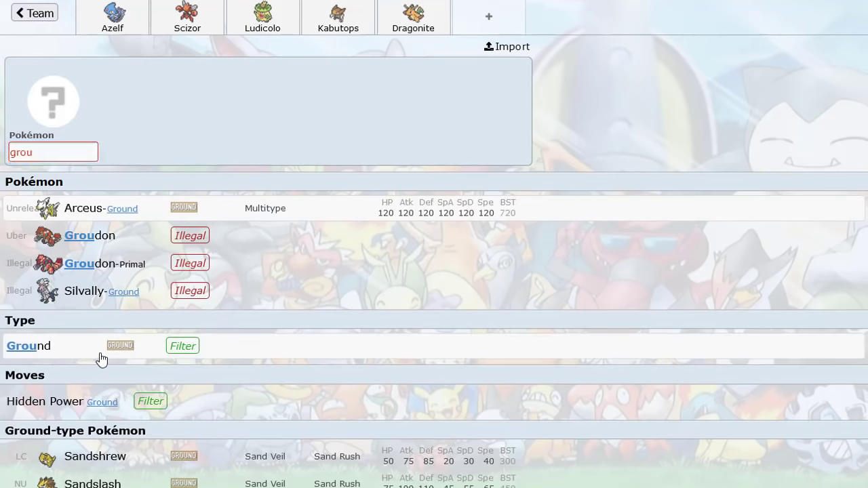
click(102, 357)
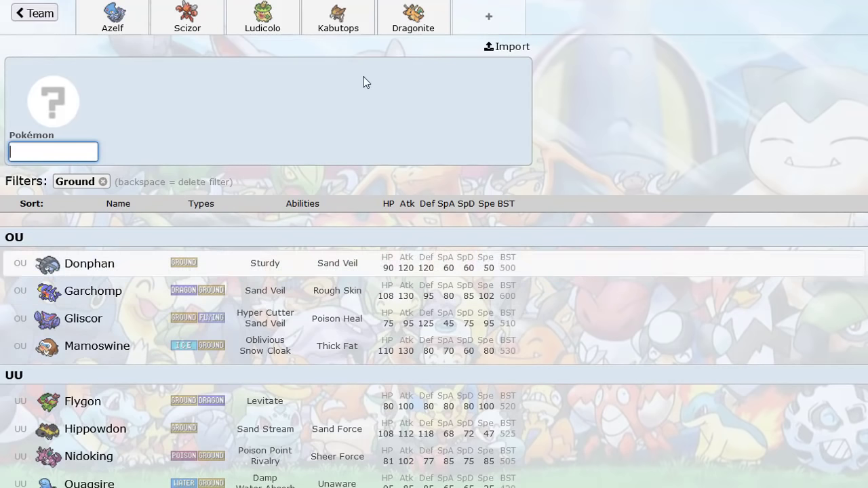
Add Mamoswine as the sixth team member and compare it with the Dragonite, Azelf, Scizor, Ludicolo and Kabutops entries.
click(99, 348)
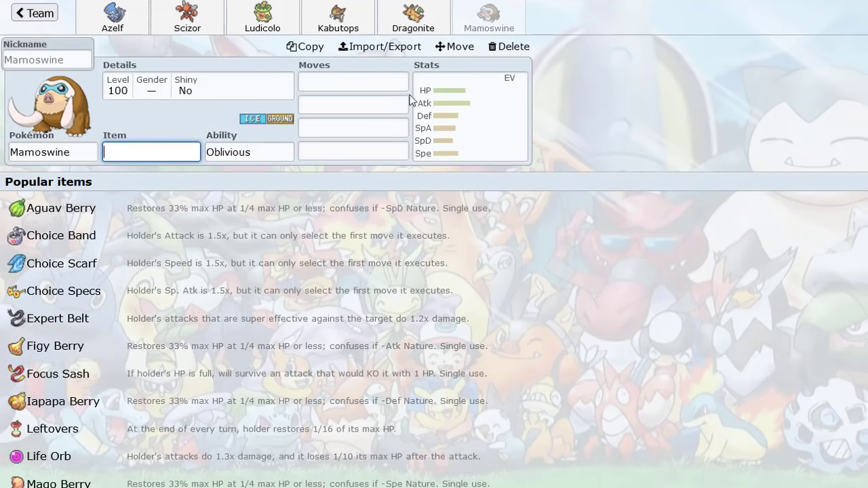
click(443, 19)
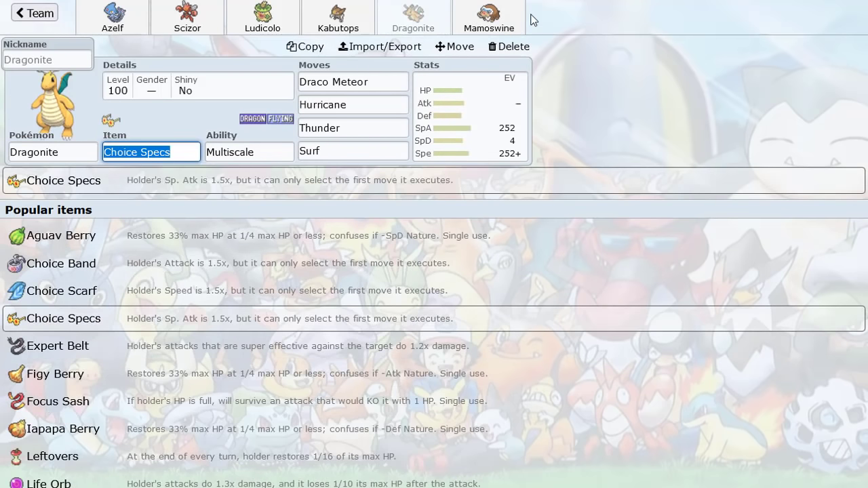
click(113, 33)
click(187, 20)
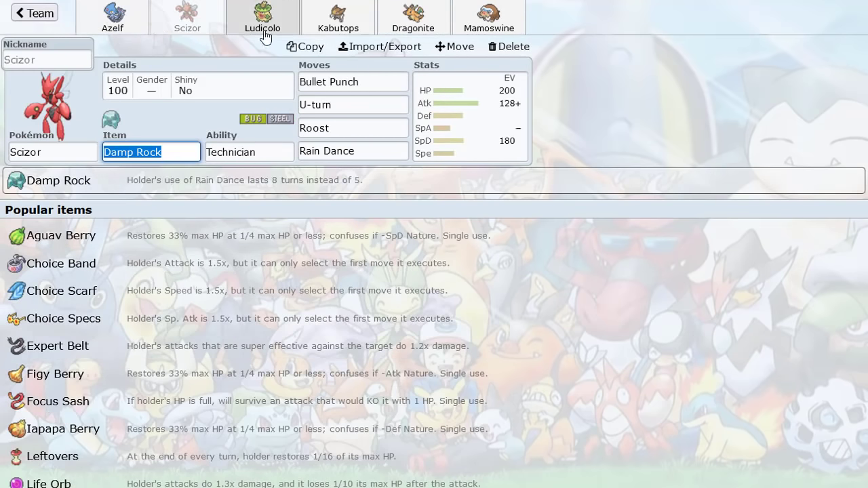
click(268, 27)
click(339, 26)
click(488, 18)
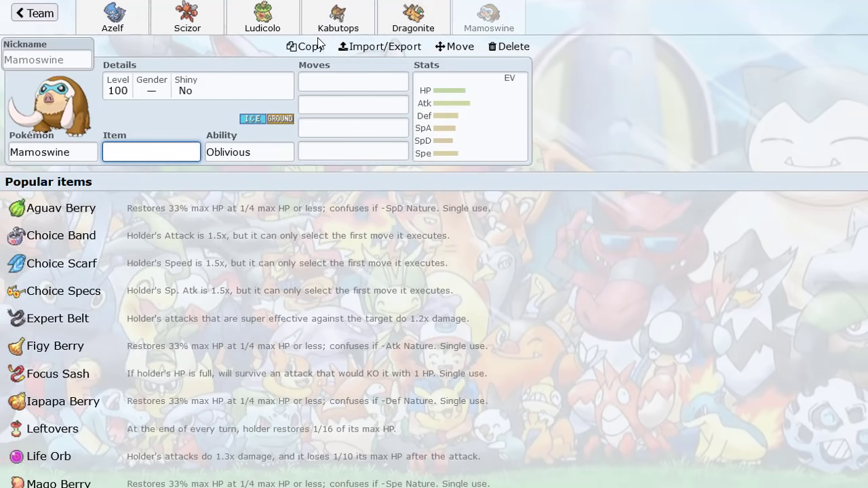
Review the sets of Dragonite, Ludicolo, Kabutops, Scizor and Azelf once more.
click(388, 26)
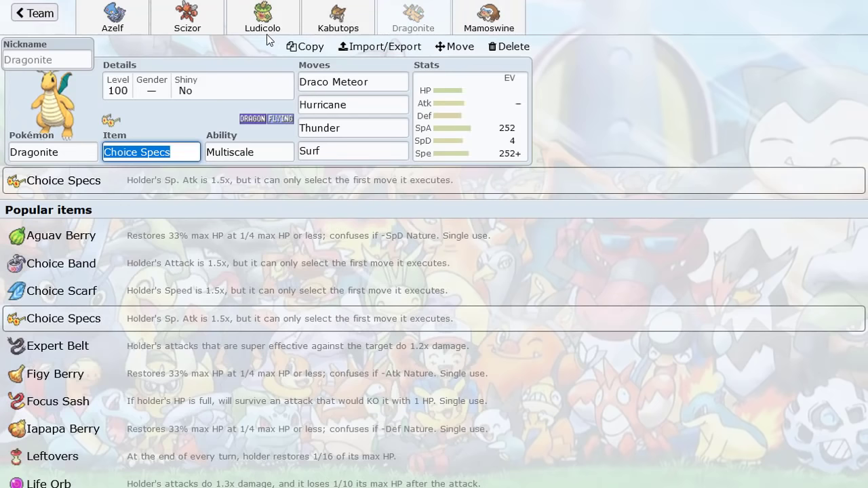
click(266, 31)
click(332, 24)
click(192, 27)
click(132, 24)
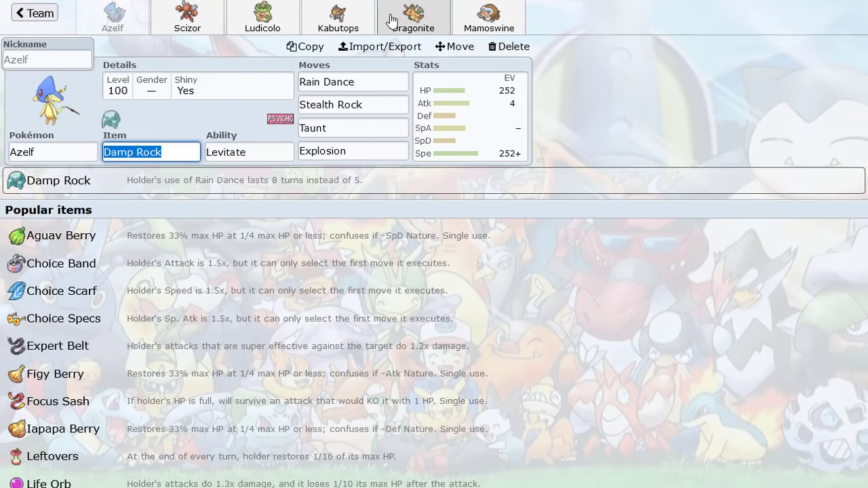
click(433, 27)
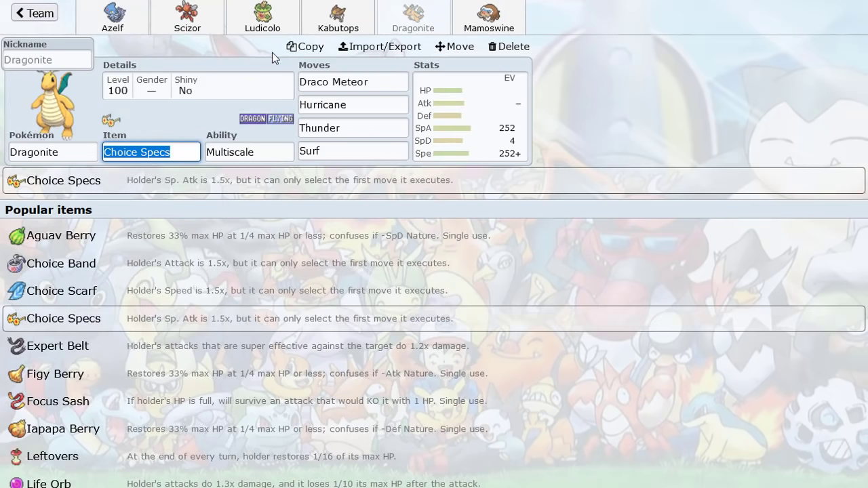
Give Mamoswine Rain Dance as its fourth move.
click(457, 30)
click(333, 152)
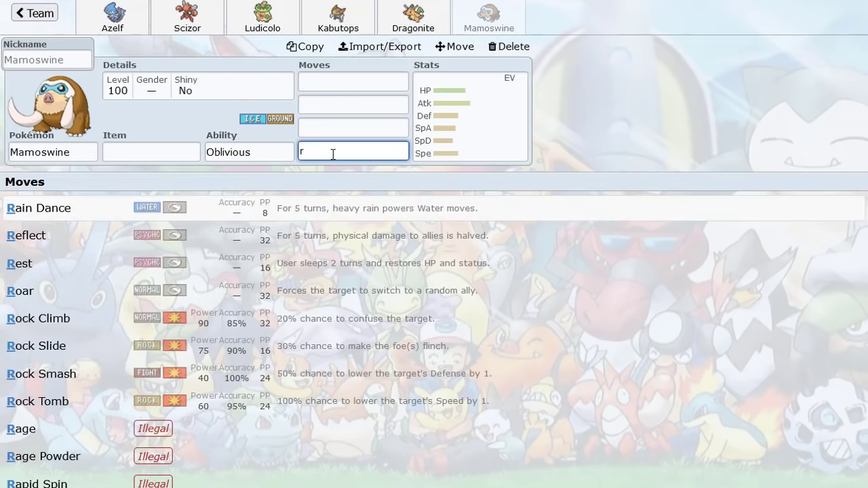
click(341, 213)
click(378, 122)
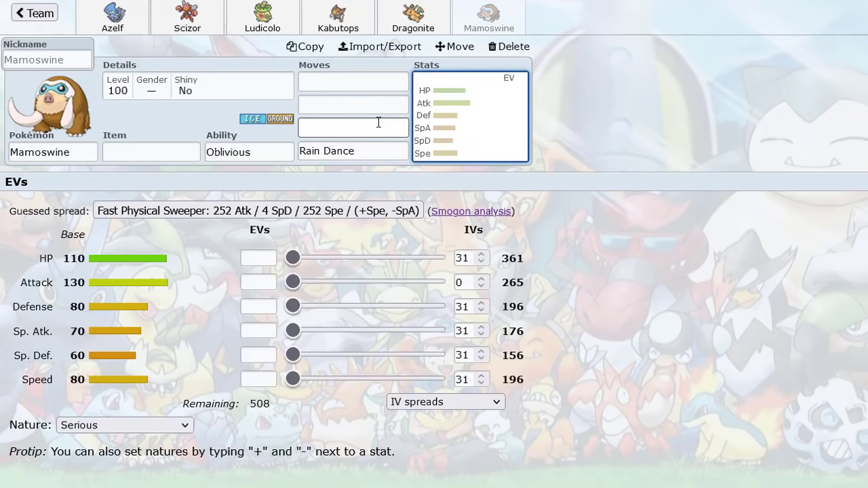
click(314, 148)
click(346, 99)
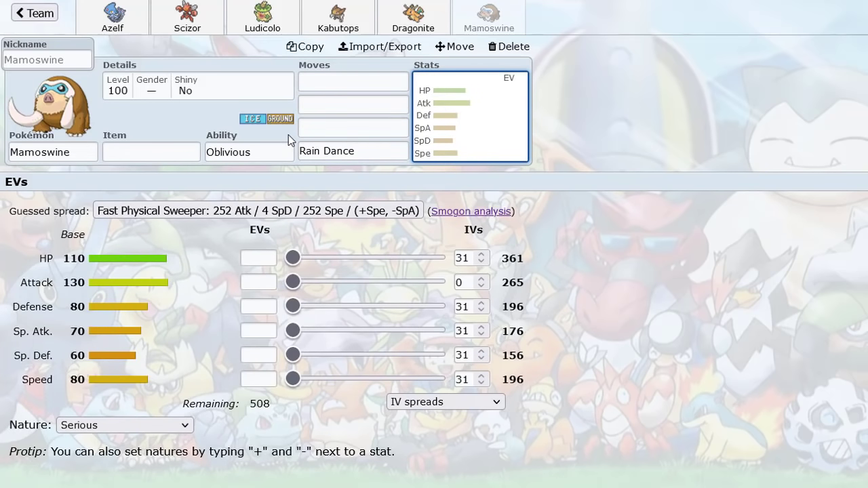
Delete all six Pokémon from the Untitled 911 team.
click(33, 18)
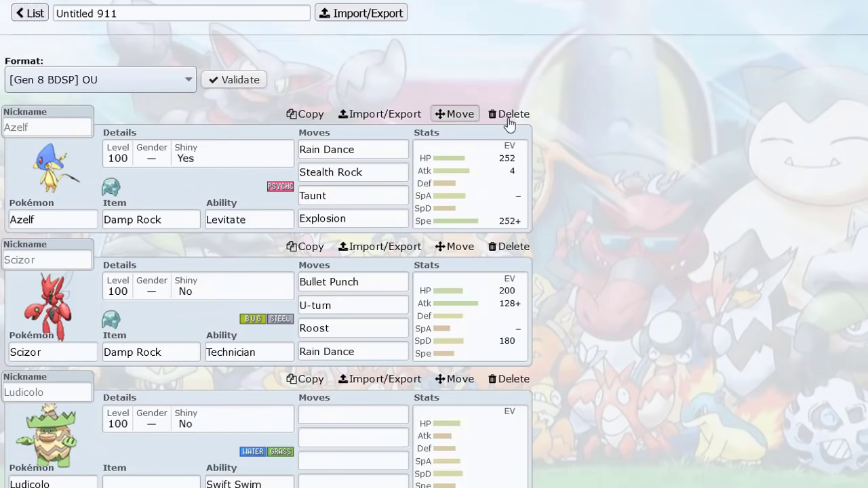
click(510, 114)
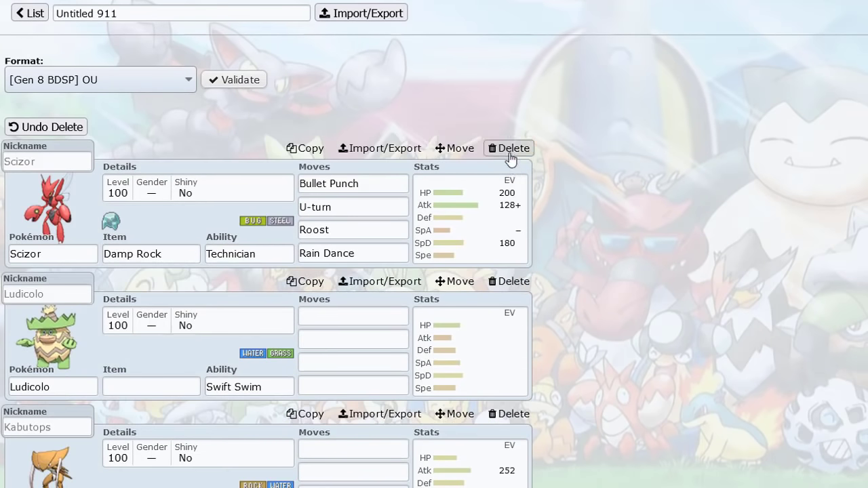
click(507, 149)
click(507, 149)
click(507, 149)
click(507, 150)
click(507, 150)
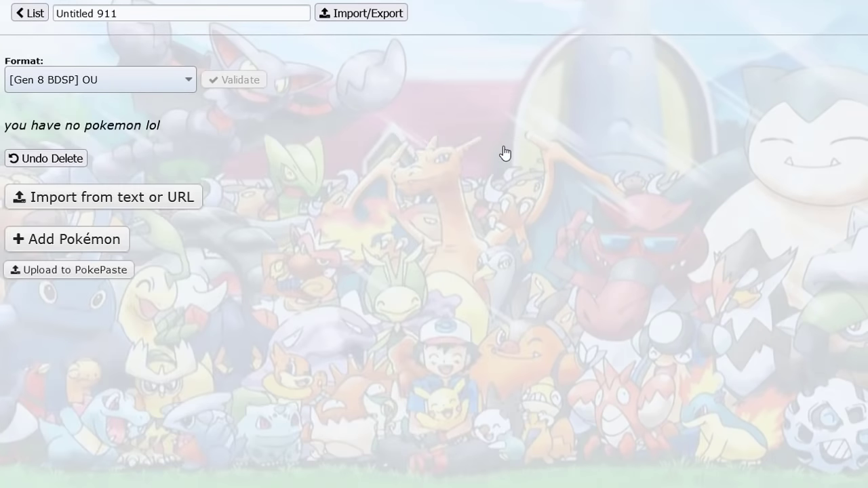
Open the PROBOSMASH team from the gen8bdspou folder and look over its members' sets.
click(95, 239)
click(36, 15)
click(31, 13)
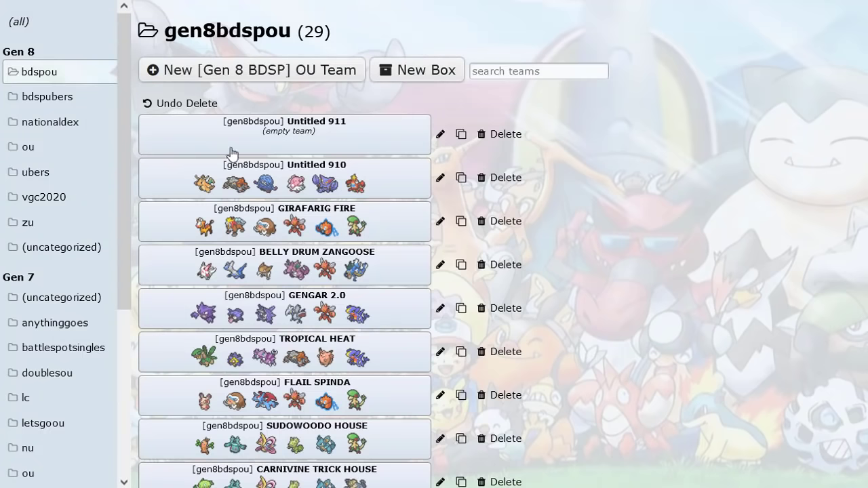
scroll(285, 197, down, 3)
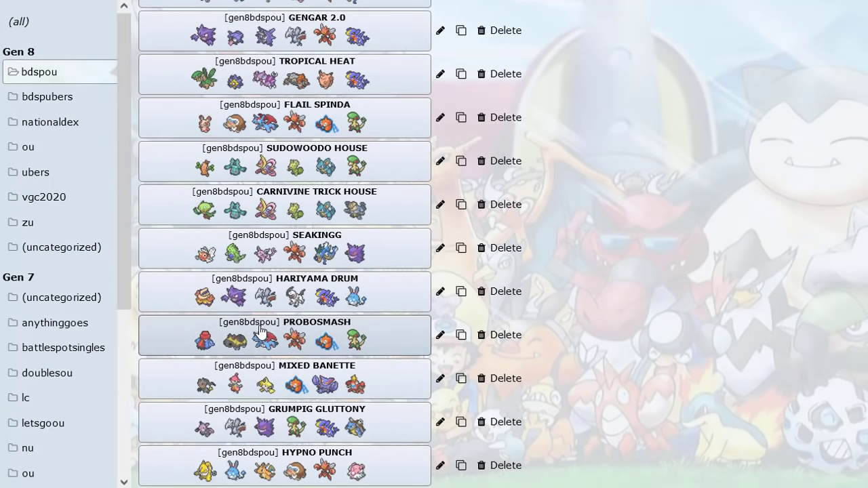
click(284, 335)
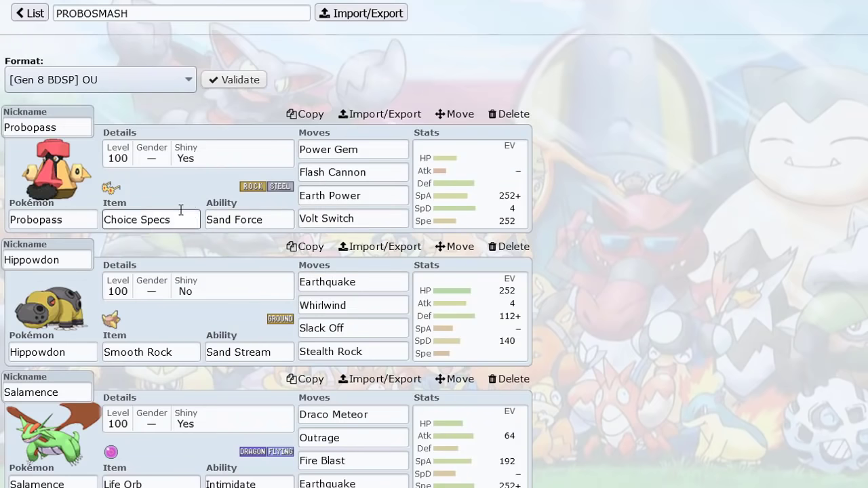
scroll(181, 210, down, 5)
scroll(181, 210, up, 5)
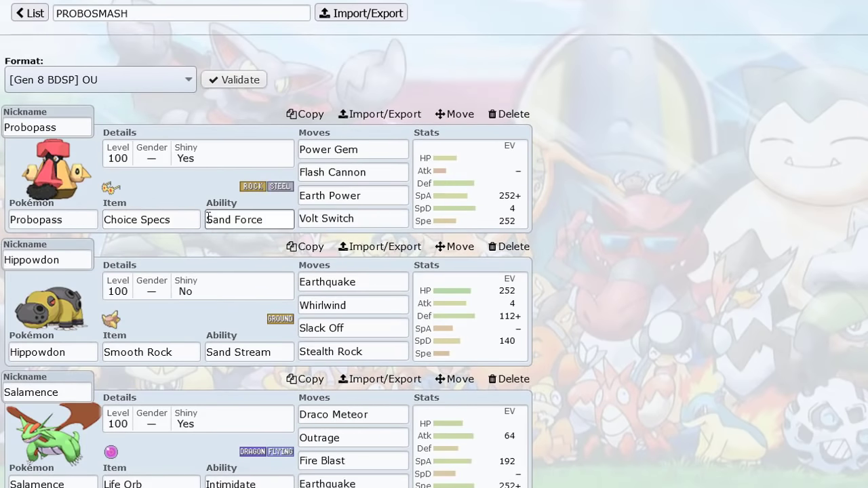
scroll(273, 189, down, 2)
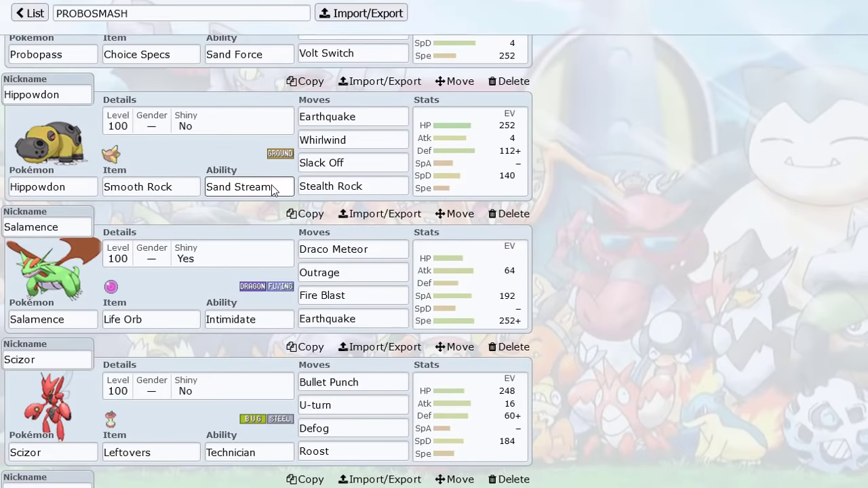
scroll(272, 189, up, 1)
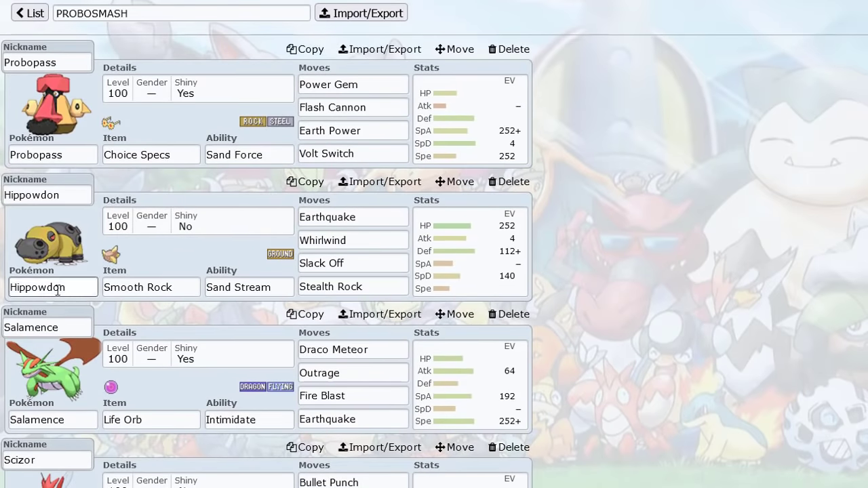
Filter the available Pokémon for Probopass's slot by the Sand Rush ability and look through the matches.
click(57, 287)
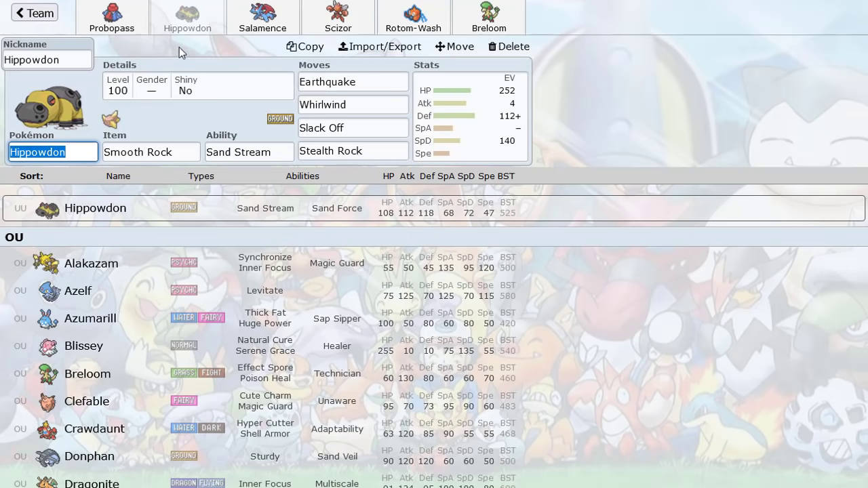
click(119, 28)
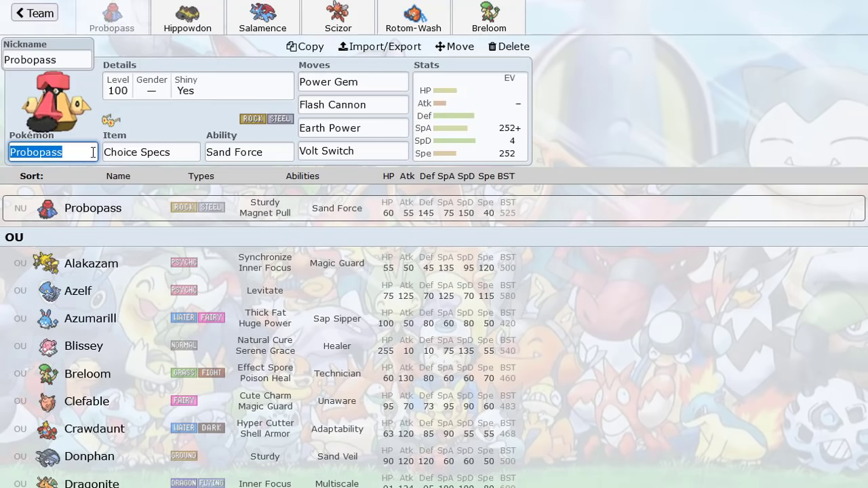
text(san)
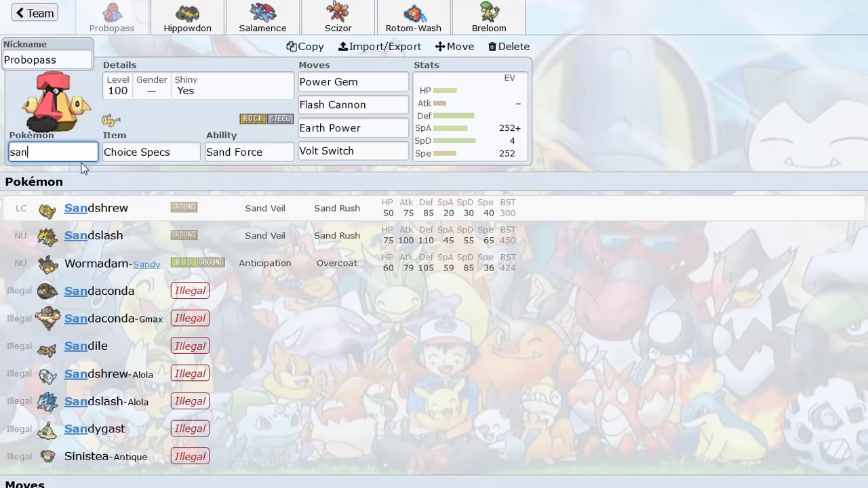
text(d rus)
key(Return)
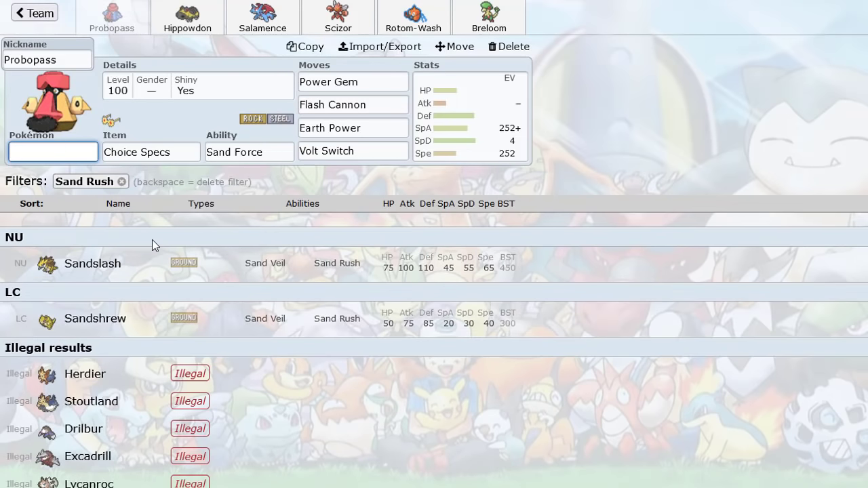
scroll(157, 238, down, 1)
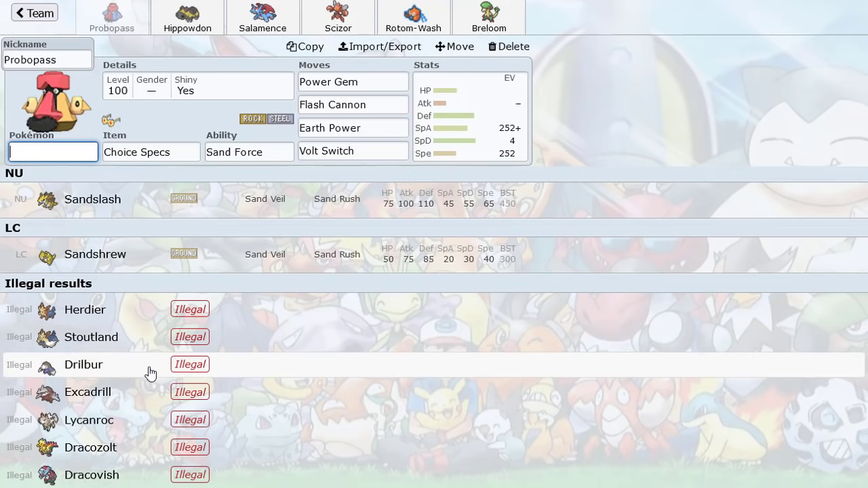
scroll(150, 372, up, 1)
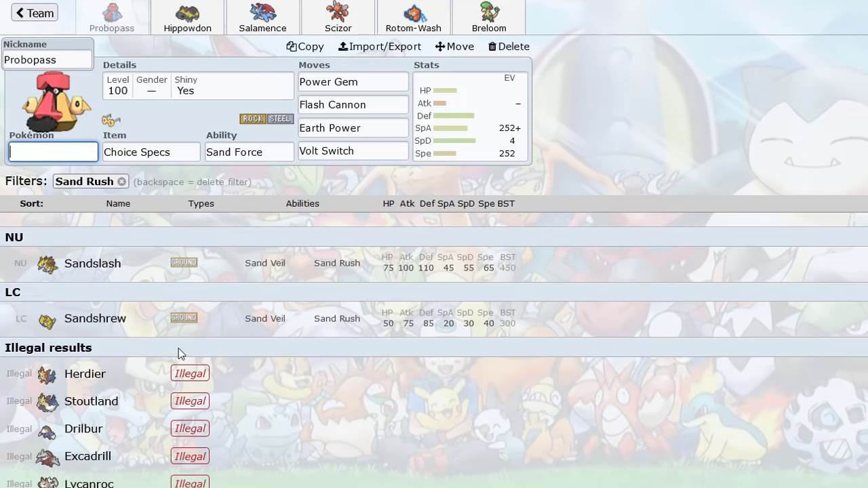
scroll(182, 341, down, 1)
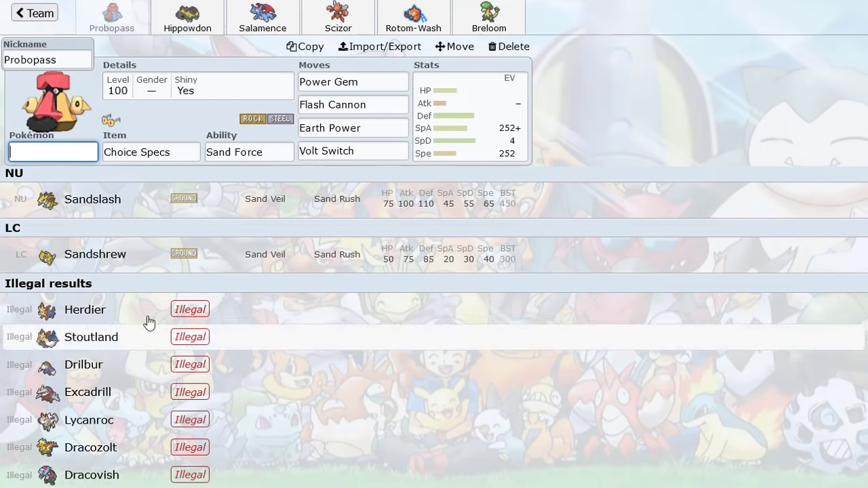
Examine Probopass's moves, EV spread and nature, and return to the PROBOSMASH team overview.
click(28, 13)
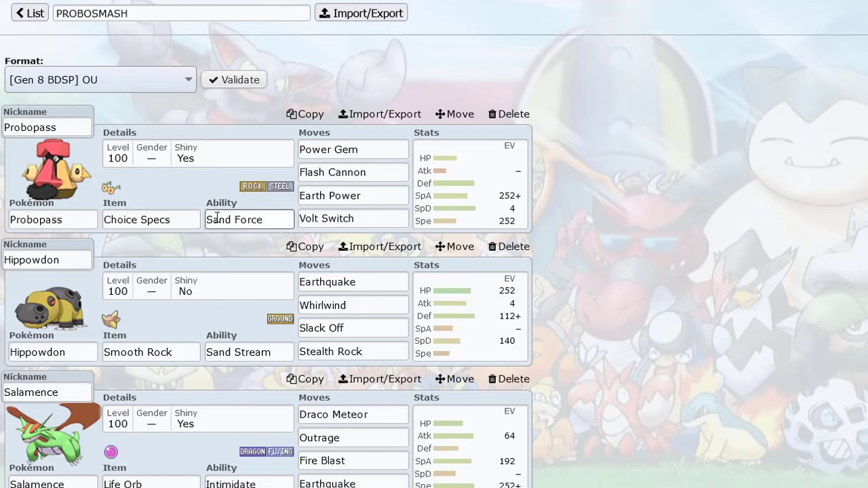
click(75, 223)
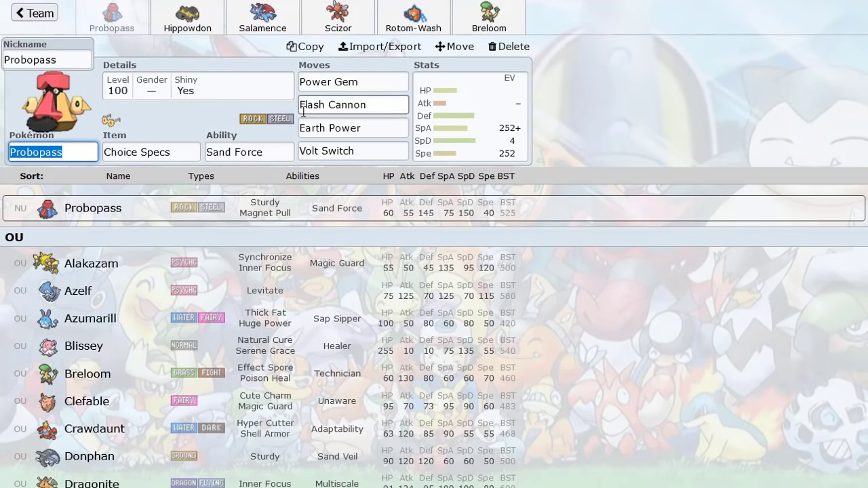
click(458, 130)
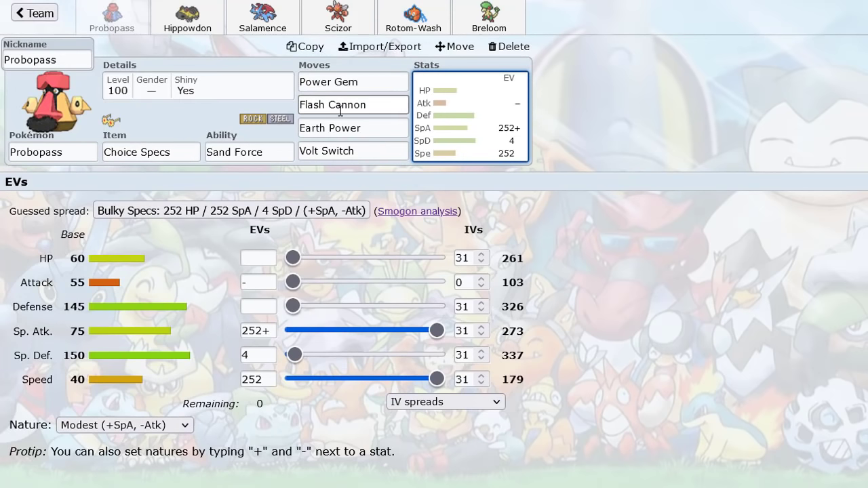
click(34, 13)
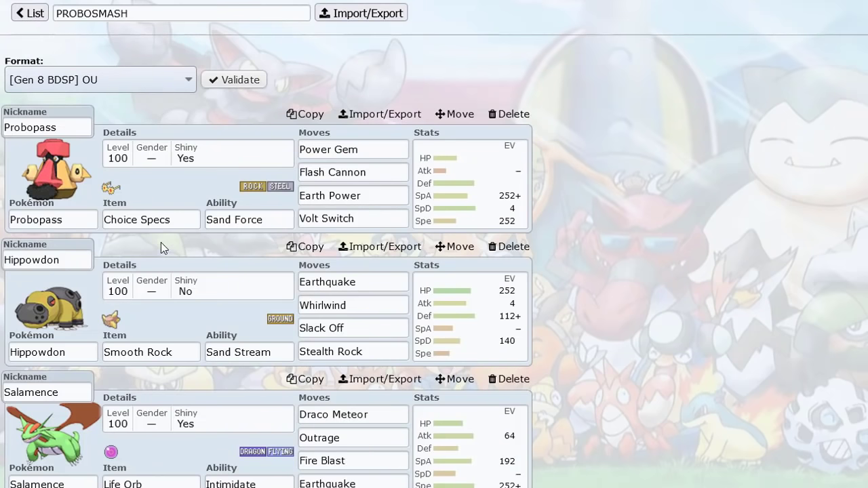
Filter the available Pokémon for Probopass's slot by the Sand Force ability.
click(81, 223)
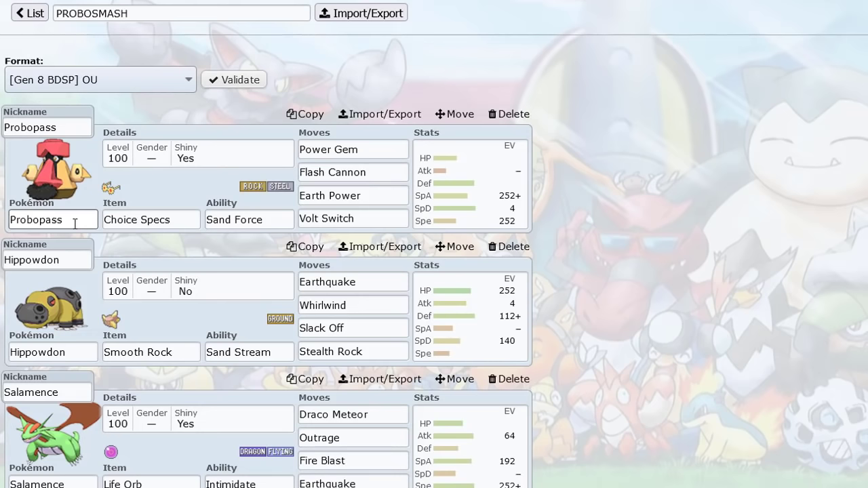
click(240, 252)
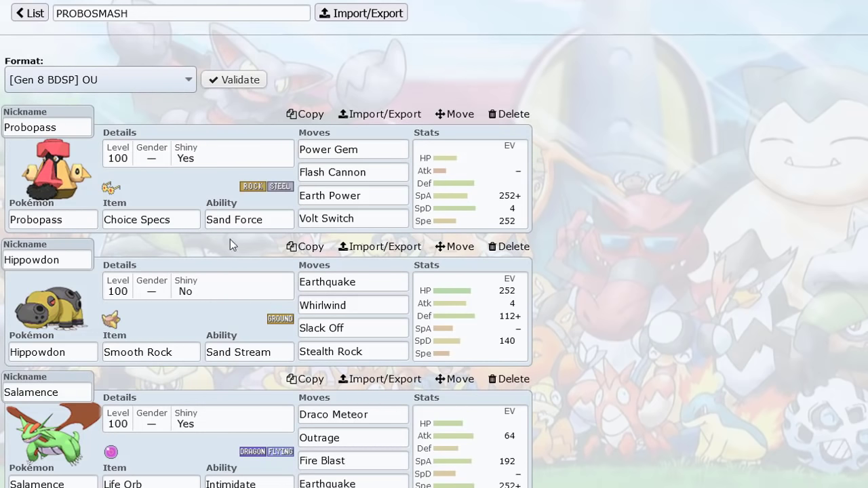
click(85, 221)
click(85, 221)
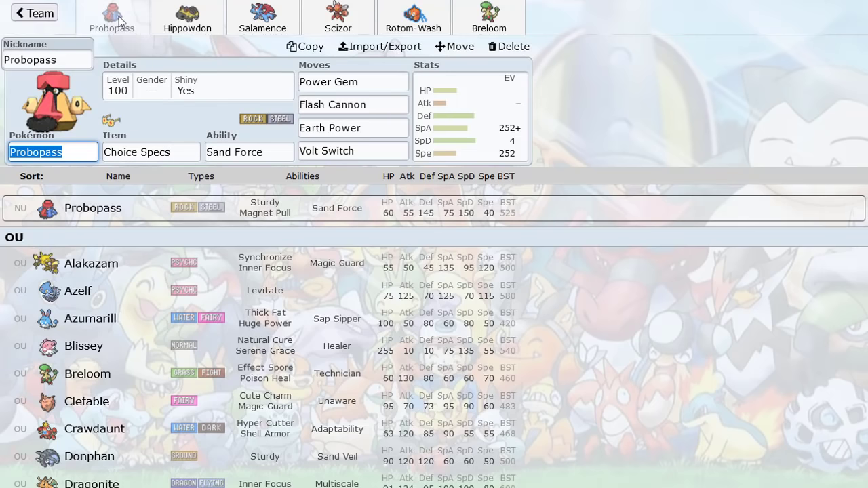
click(41, 20)
click(77, 226)
text(sand)
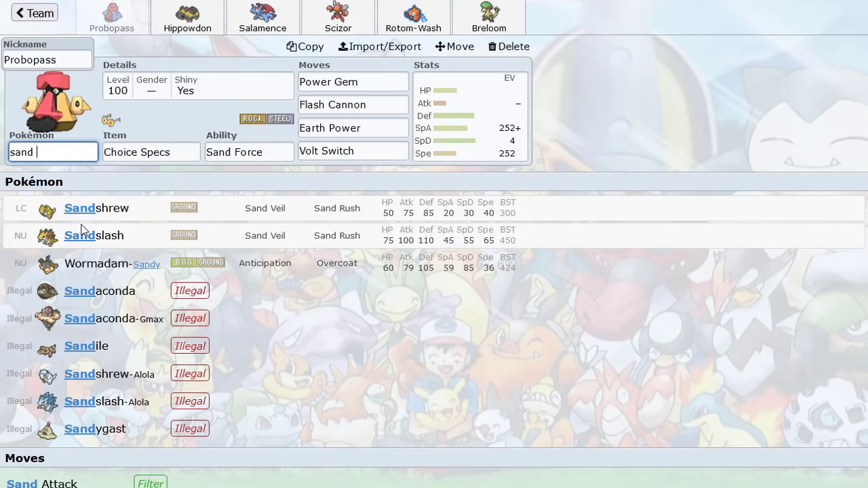
text( for)
click(102, 215)
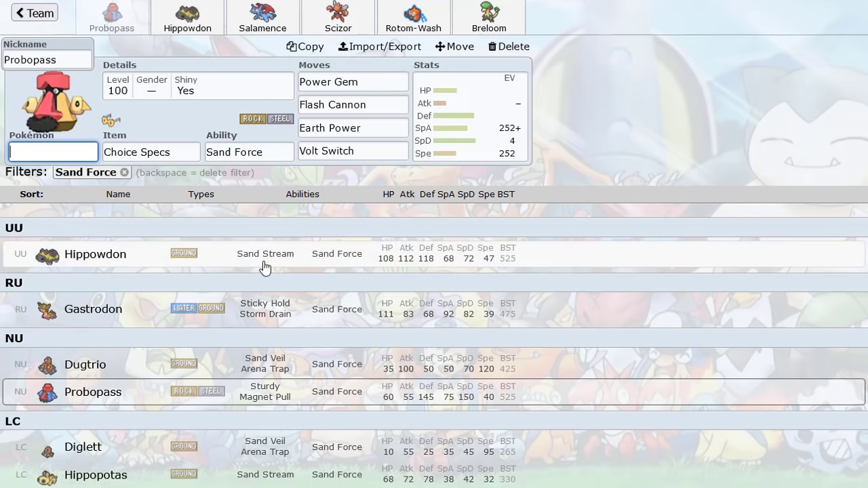
Look through the Pokémon matching the Sand Force filter and return to the PROBOSMASH team overview.
scroll(147, 324, down, 1)
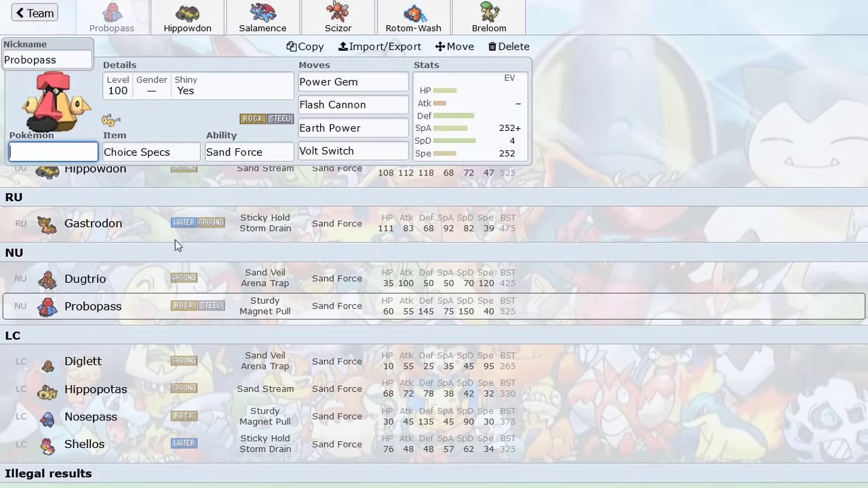
scroll(181, 240, down, 1)
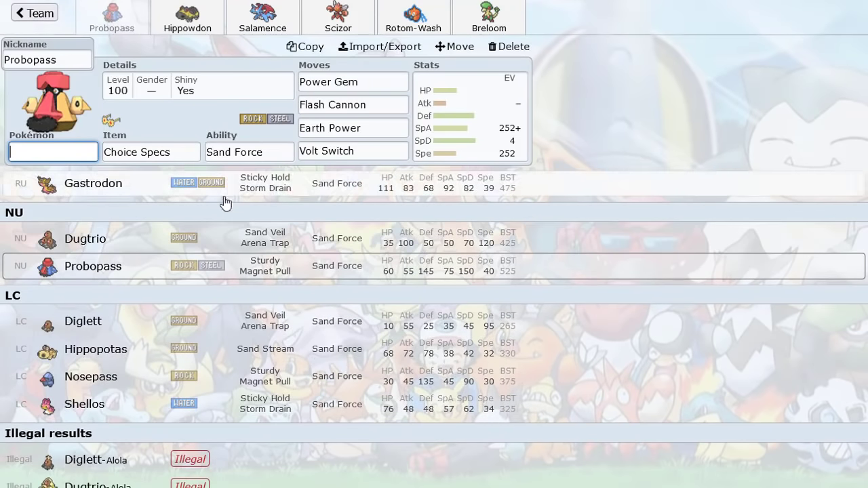
scroll(293, 185, up, 1)
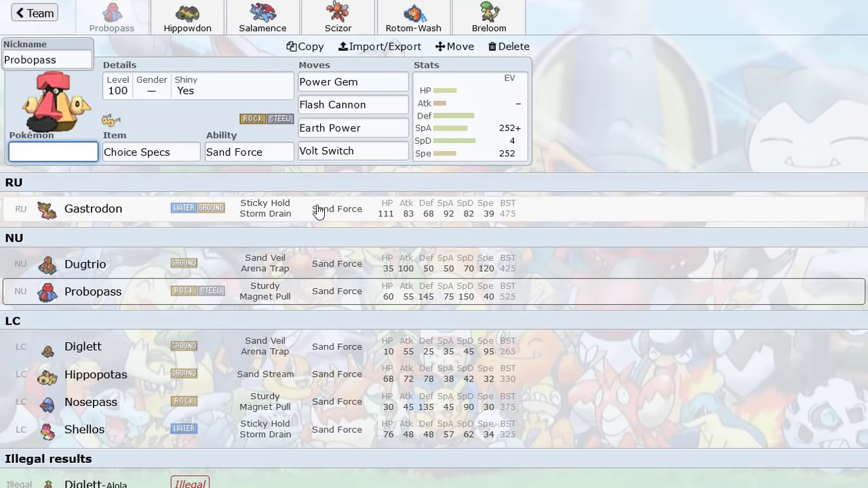
scroll(183, 265, down, 1)
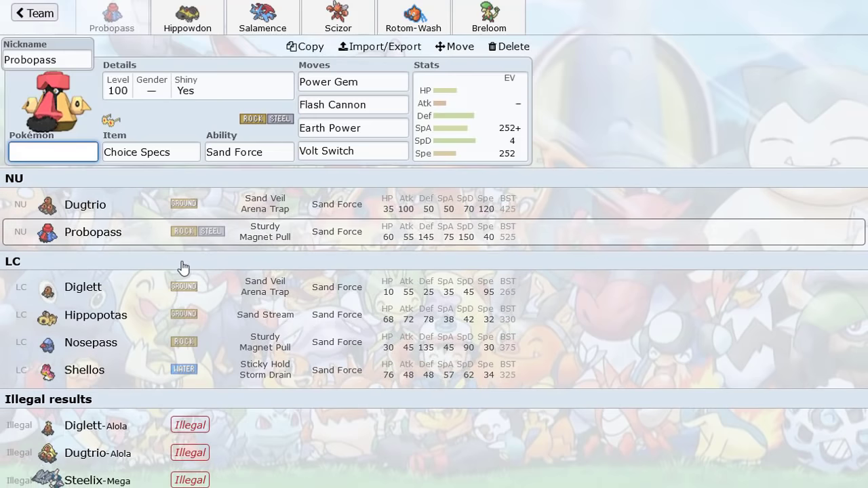
scroll(198, 250, up, 1)
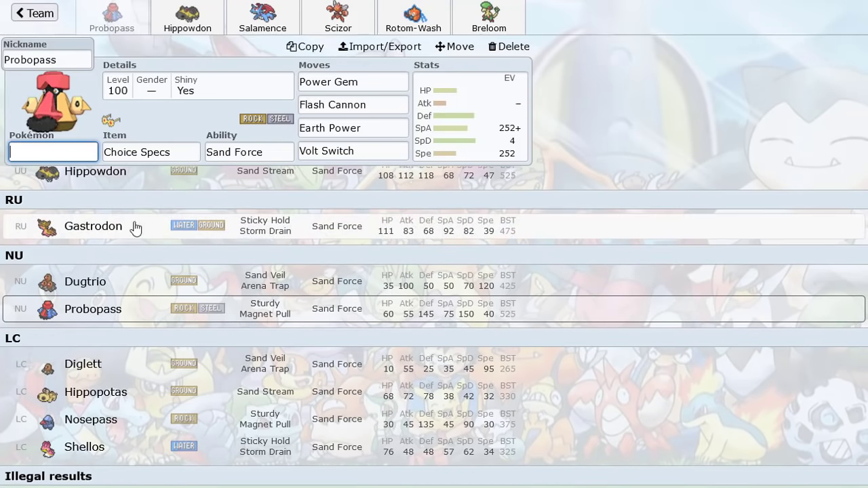
scroll(259, 237, up, 1)
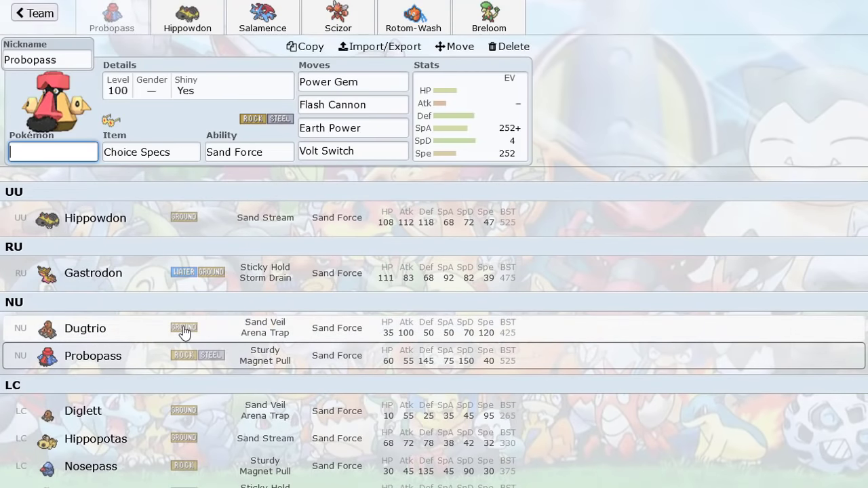
scroll(203, 326, down, 2)
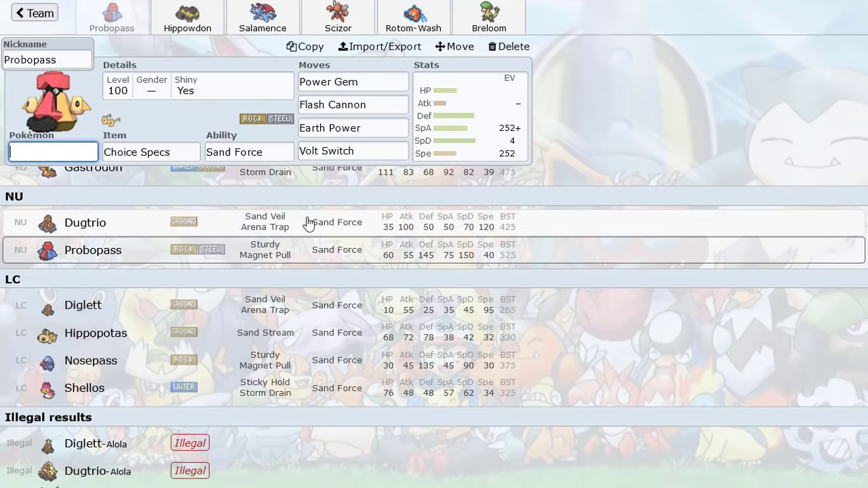
scroll(316, 232, up, 3)
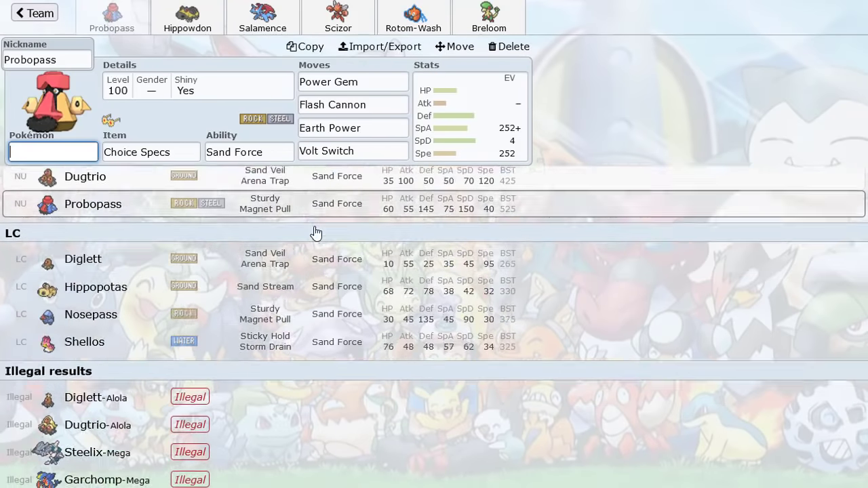
click(34, 13)
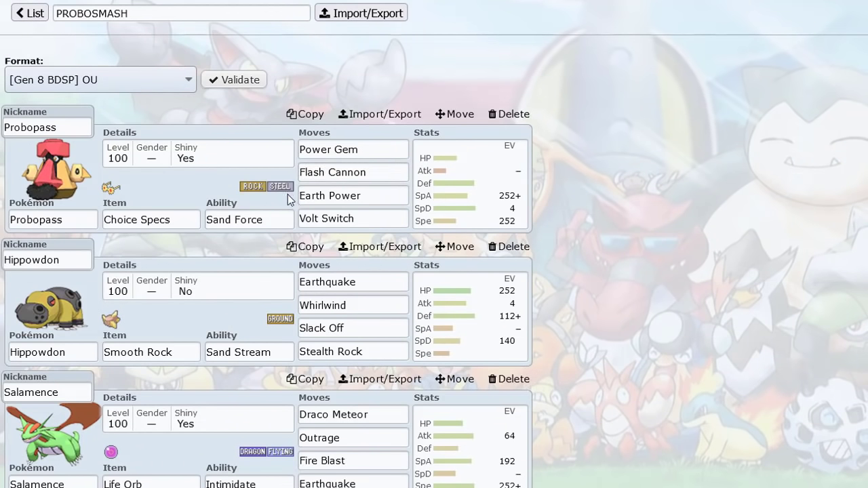
scroll(287, 194, down, 2)
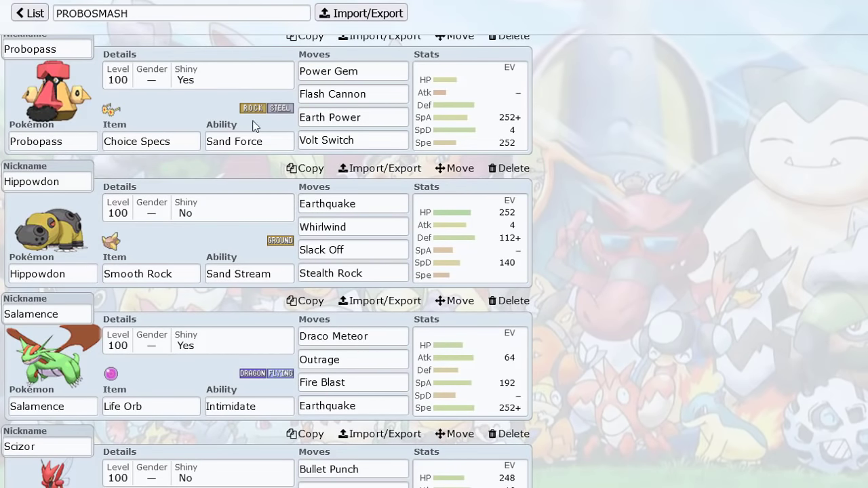
Open the empty team Untitled 911 in the gen8bdspou folder and add Abomasnow as its first member.
click(13, 12)
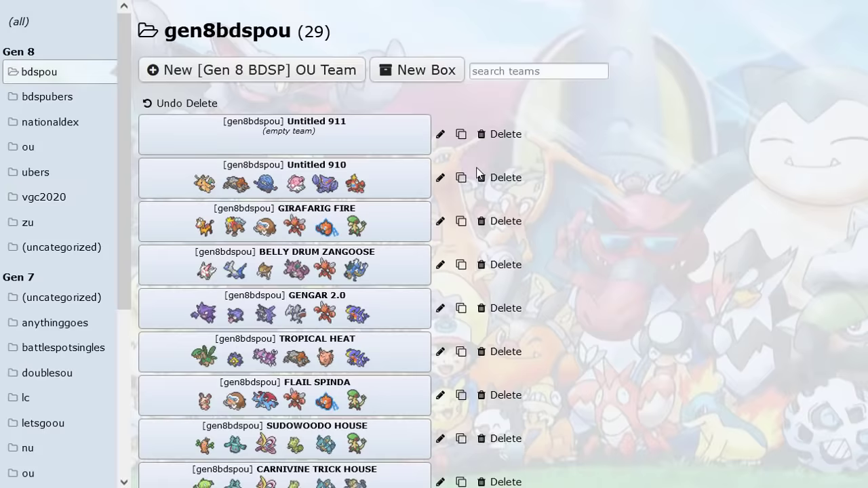
click(302, 145)
click(95, 206)
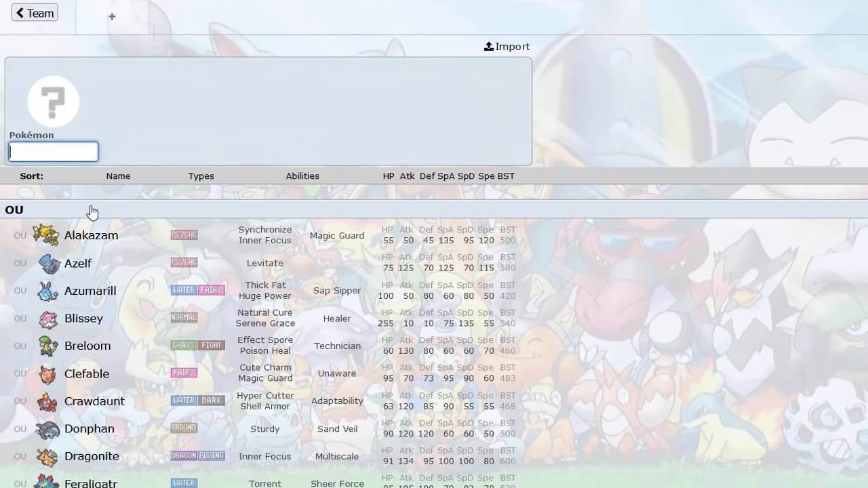
text(abo)
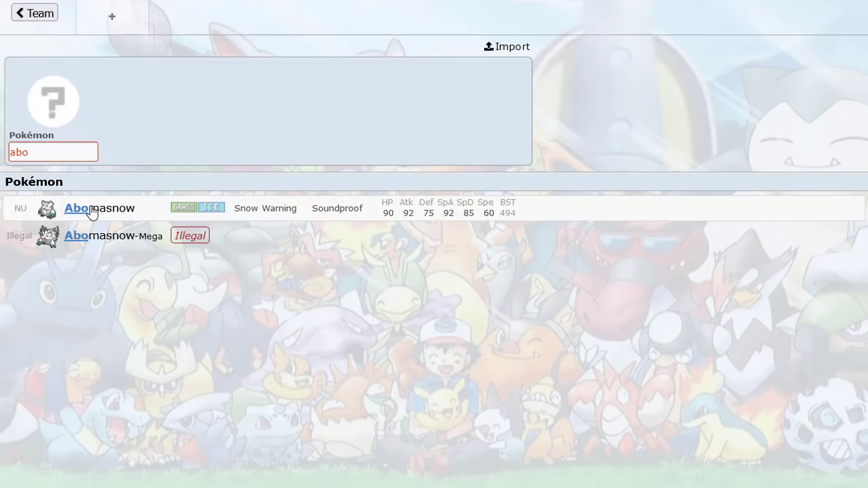
key(Return)
Add Glaceon as the second member, sorting the Pokémon by Special Attack and filtering them by the move Blizzard.
click(168, 15)
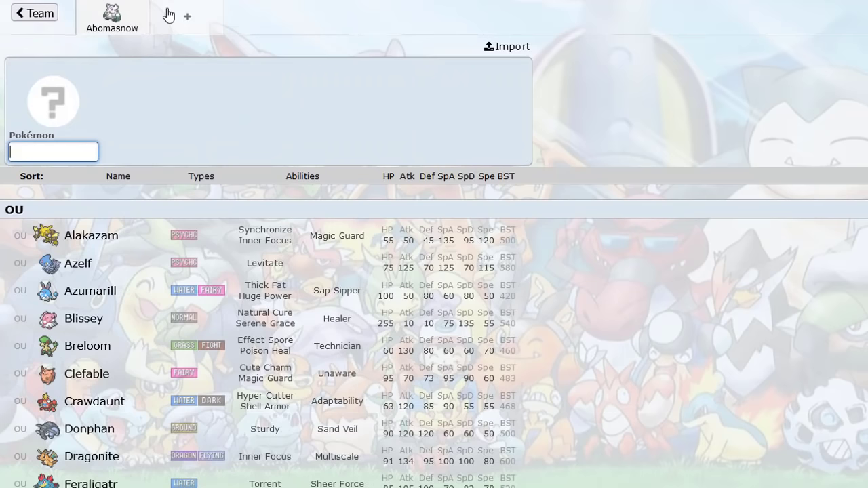
click(446, 176)
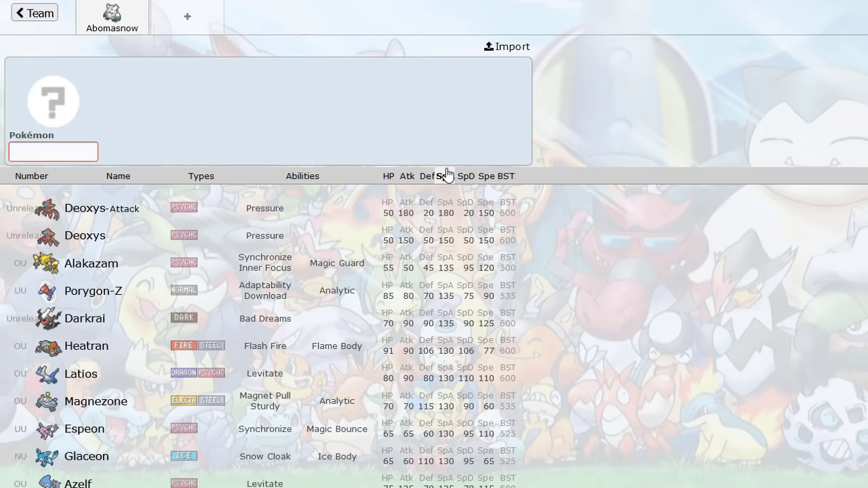
click(89, 152)
text(blizz)
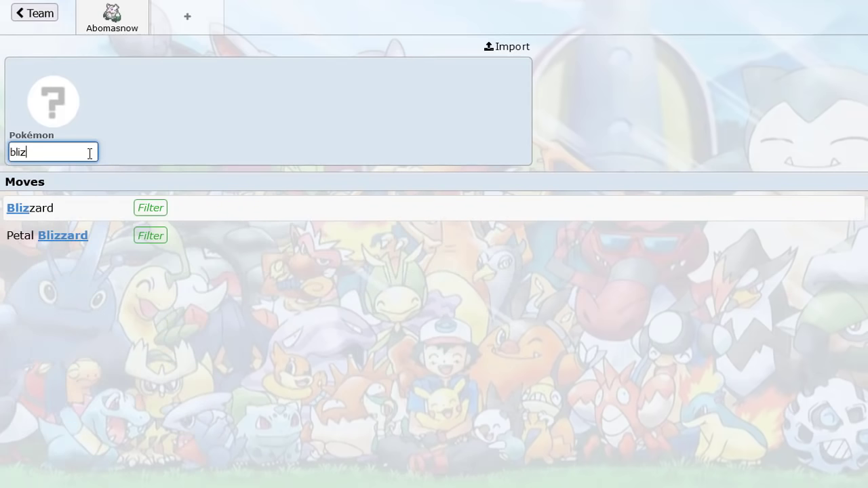
click(72, 215)
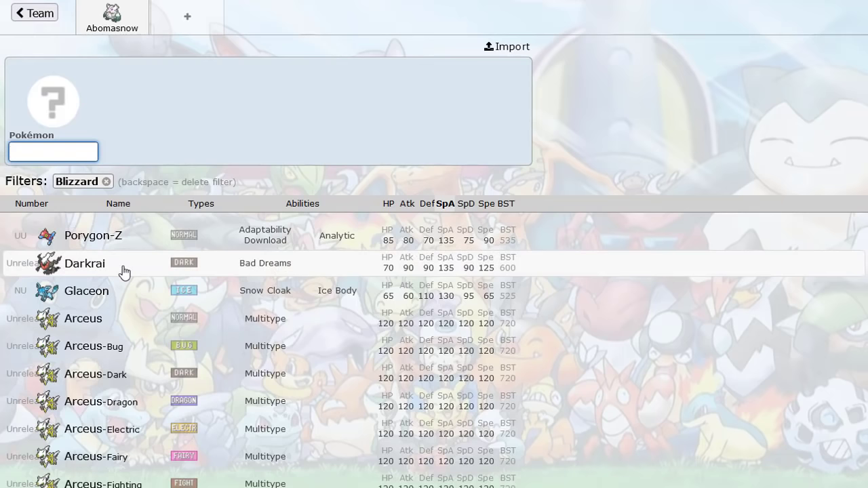
click(87, 291)
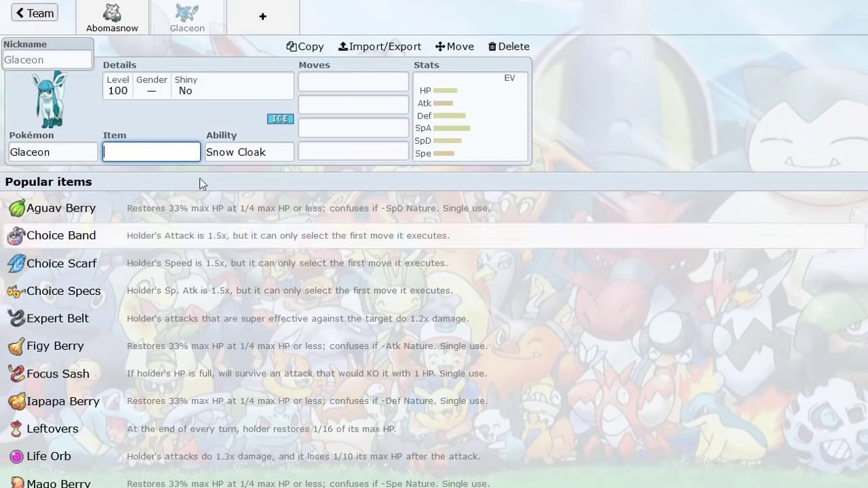
Set Glaceon's ability to Ice Body.
click(118, 33)
click(174, 31)
click(245, 146)
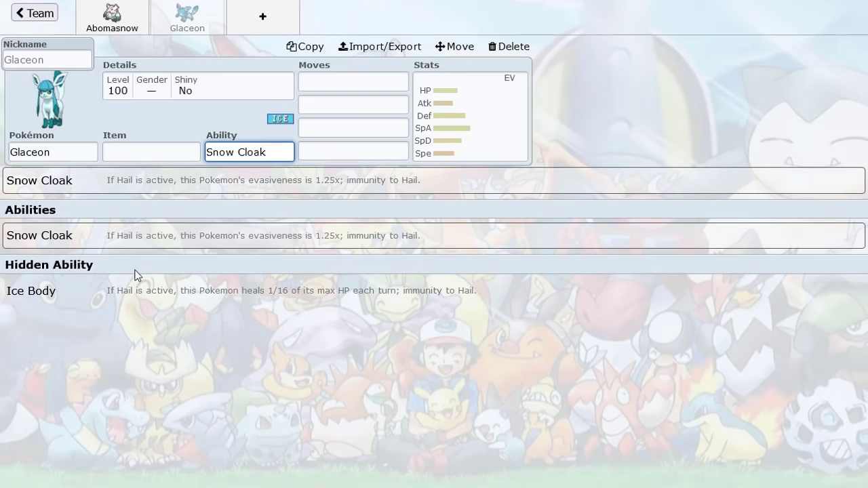
click(155, 291)
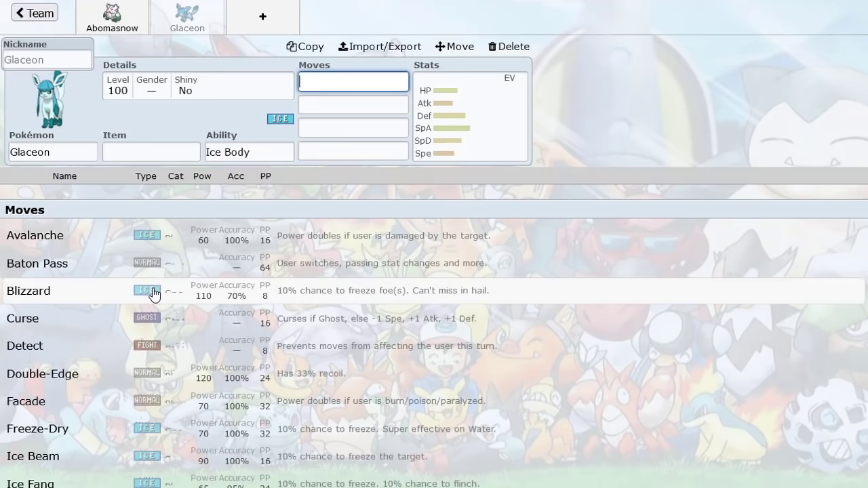
Add Articuno as the third member and check its ability options.
click(266, 19)
text(ar)
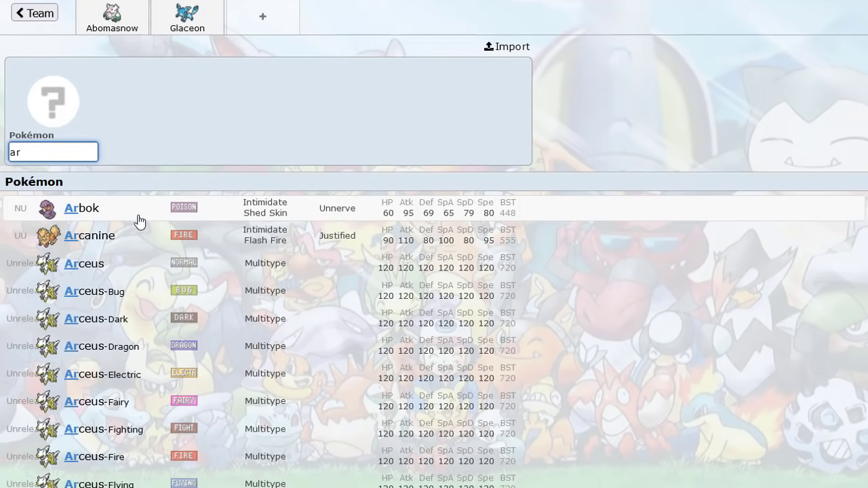
text(tic)
key(Return)
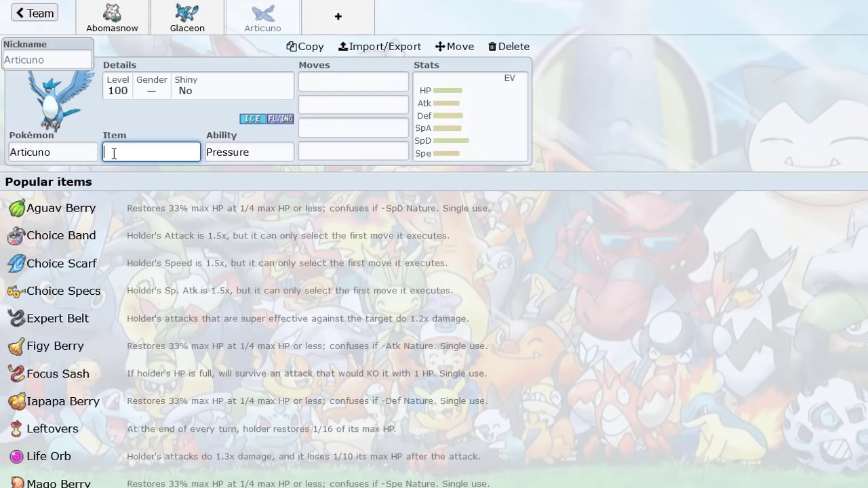
click(65, 149)
click(257, 149)
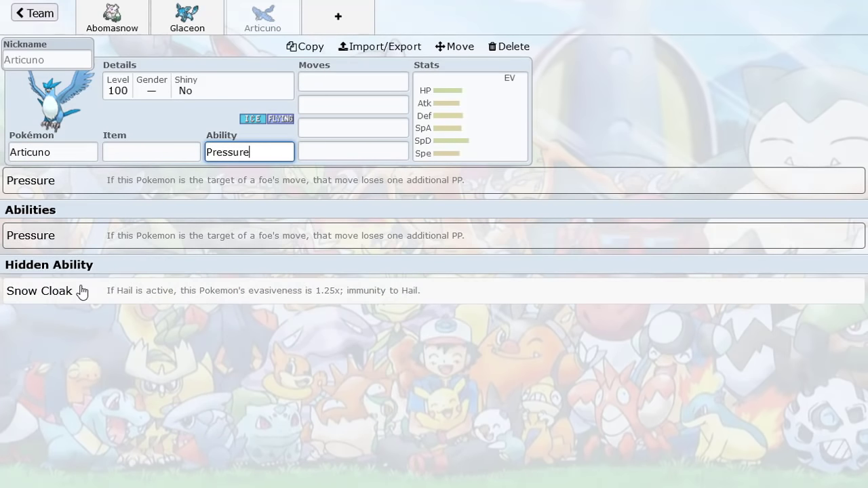
Delete Articuno and Glaceon from the team, keeping only Abomasnow.
click(517, 49)
click(34, 15)
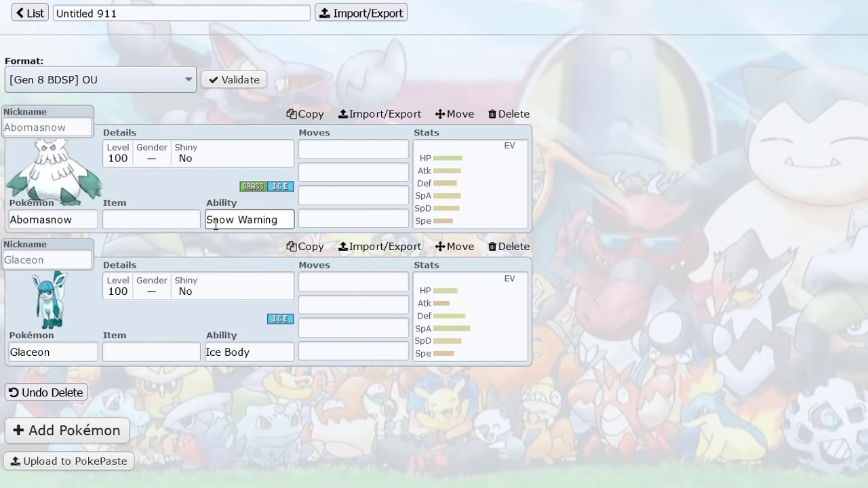
click(512, 247)
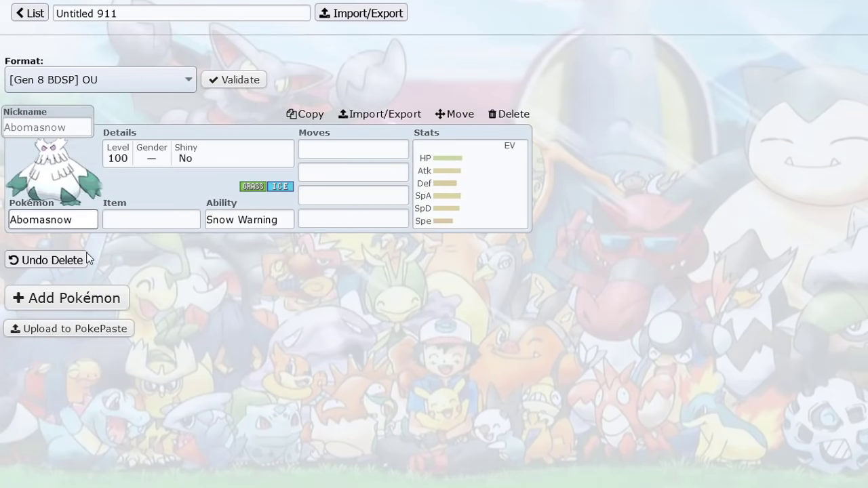
click(97, 294)
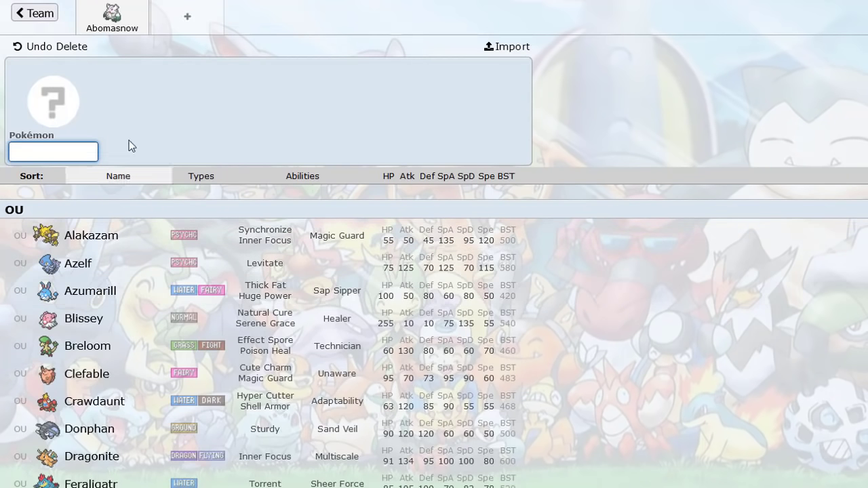
click(39, 14)
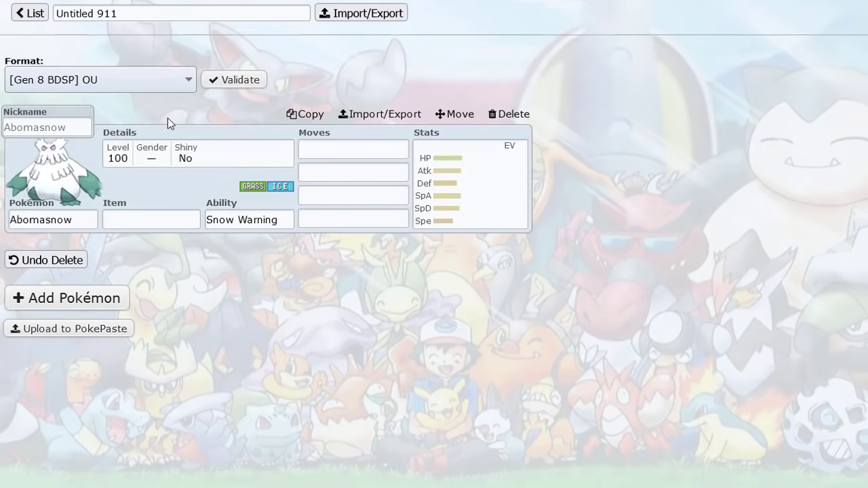
Change the team's format to [Gen 8] OU and replace Abomasnow with Ninetales-Alola.
click(115, 79)
key(Escape)
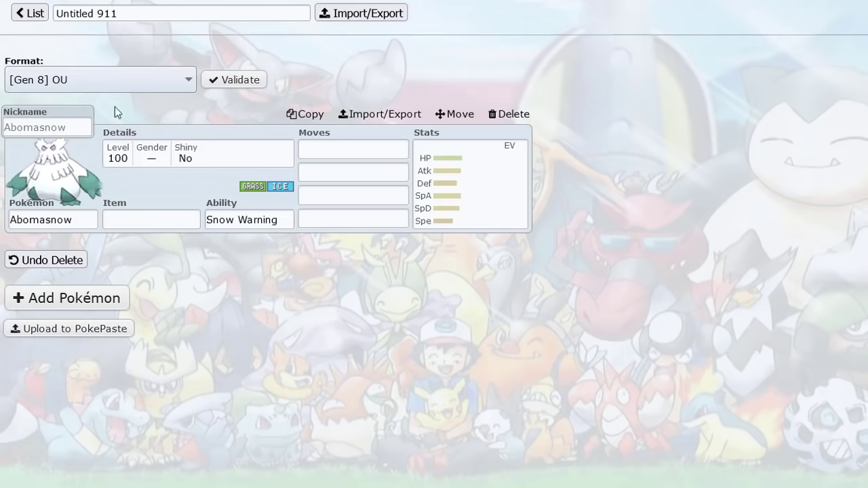
click(68, 215)
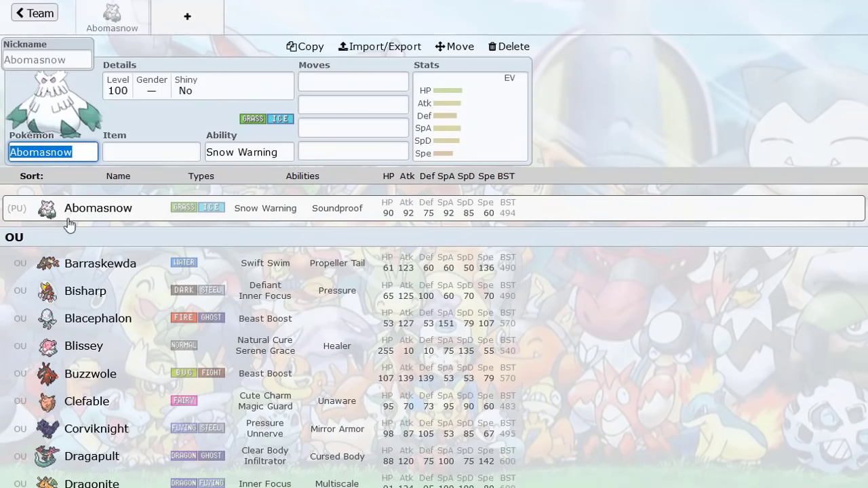
text(h=)
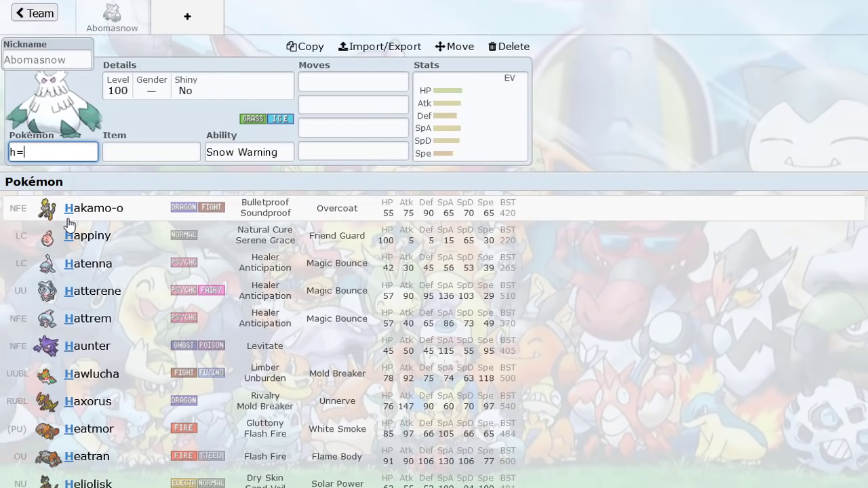
key(BackSpace)
text(nine)
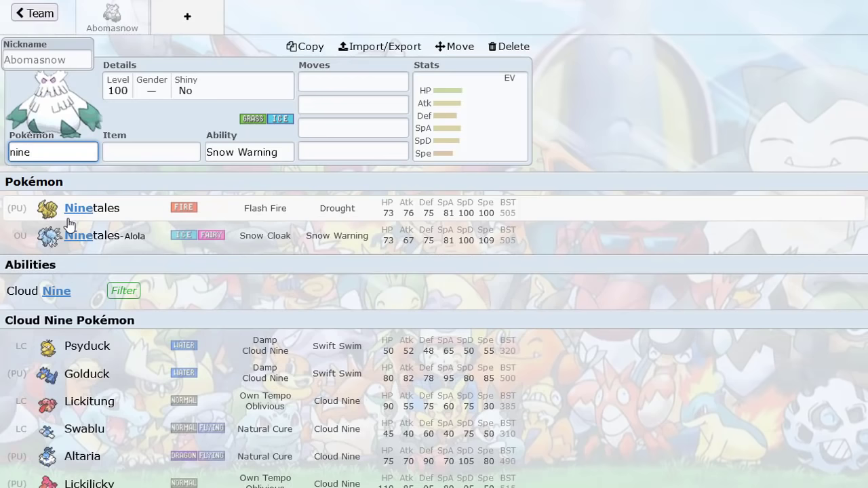
click(90, 238)
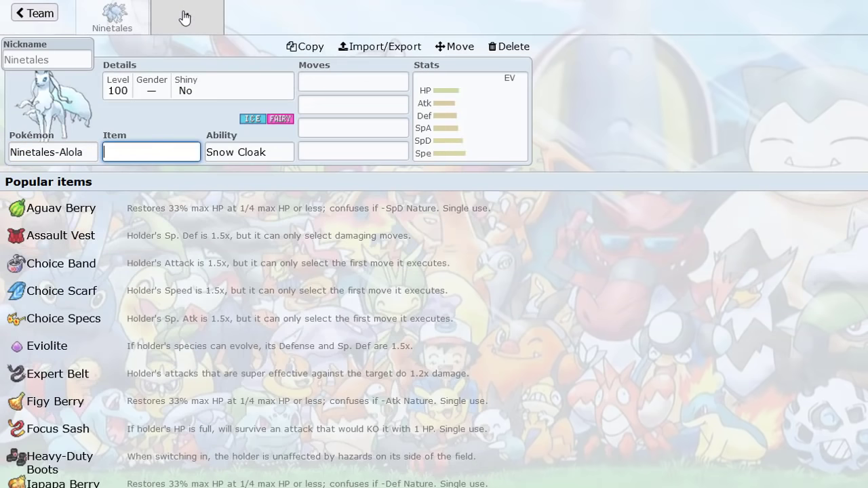
Add Arctozolt as the second team member beside Ninetales-Alola.
click(184, 18)
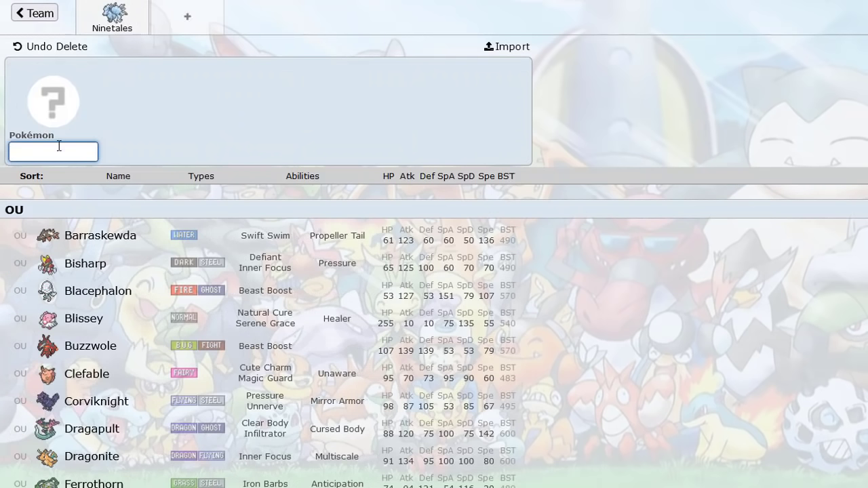
text(arc)
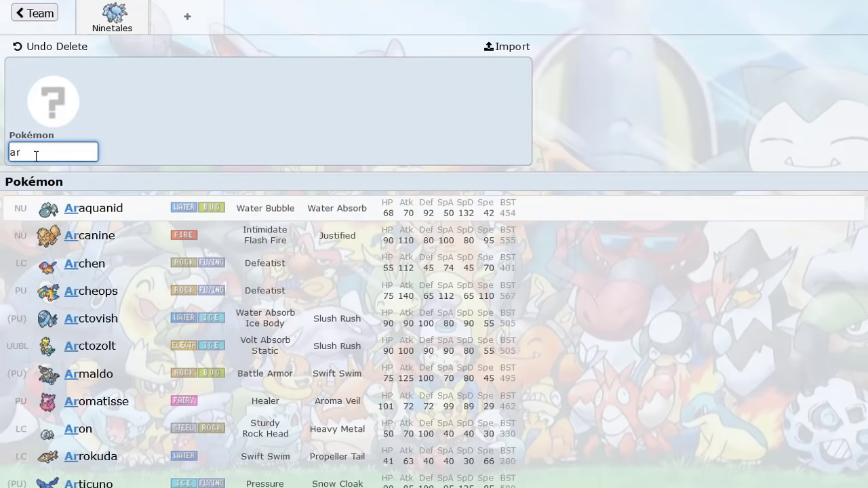
click(75, 324)
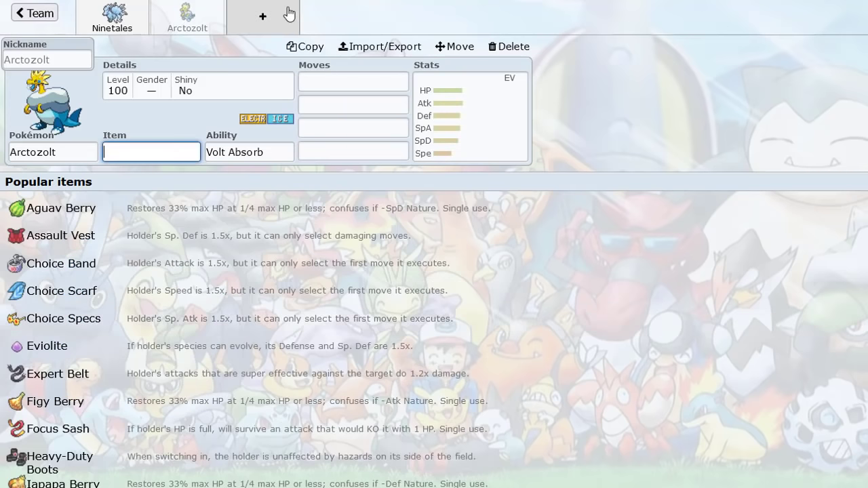
Add Corviknight as the third team member alongside Ninetales-Alola and Arctozolt.
click(256, 19)
click(122, 19)
click(203, 20)
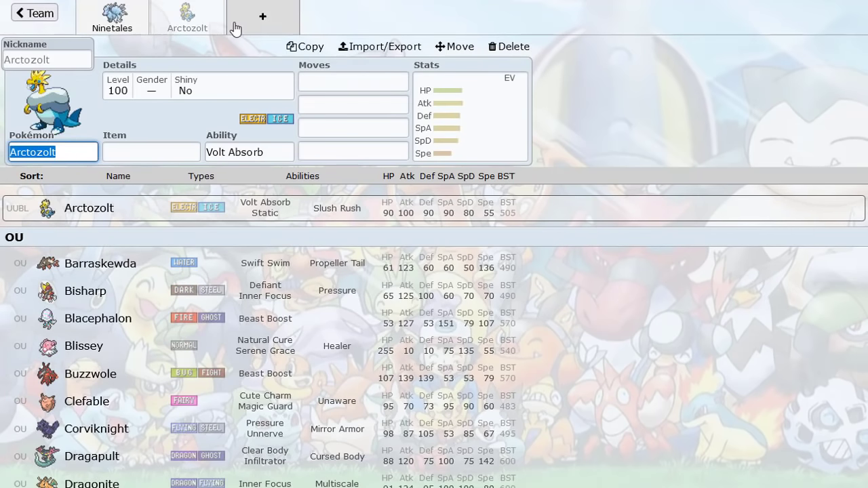
click(226, 27)
text(corv)
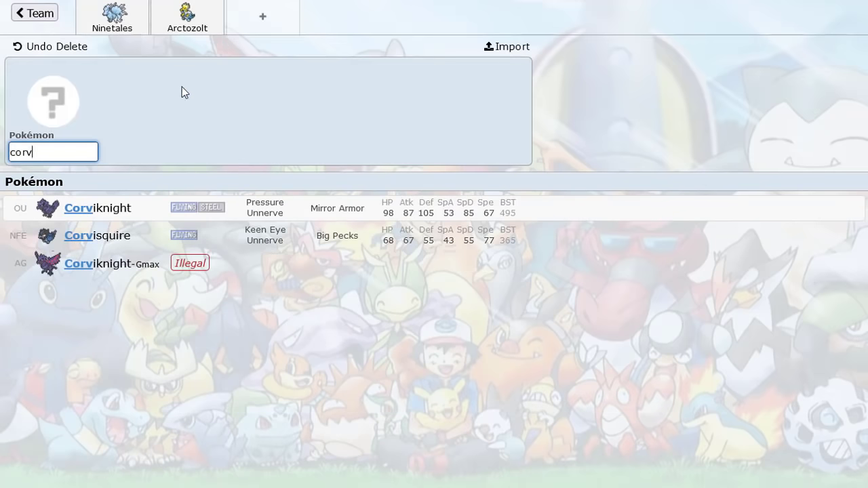
click(145, 212)
Add Swampert as the fourth team member and return to the full team overview.
click(345, 25)
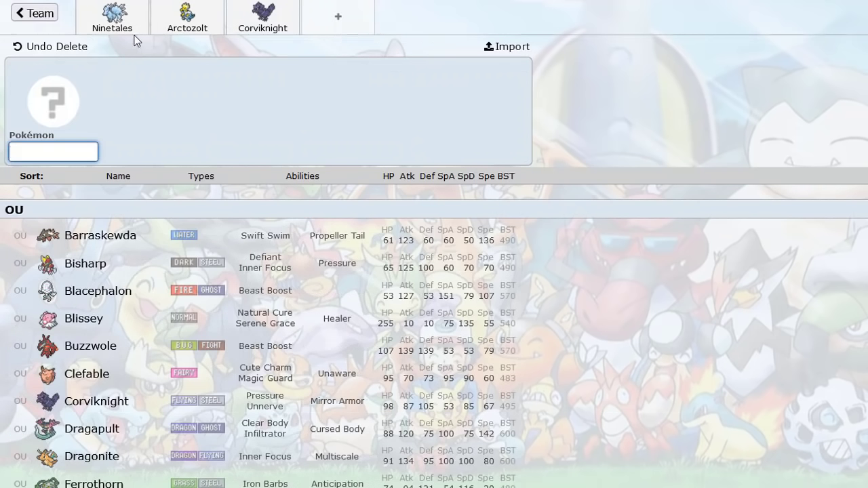
text(swam)
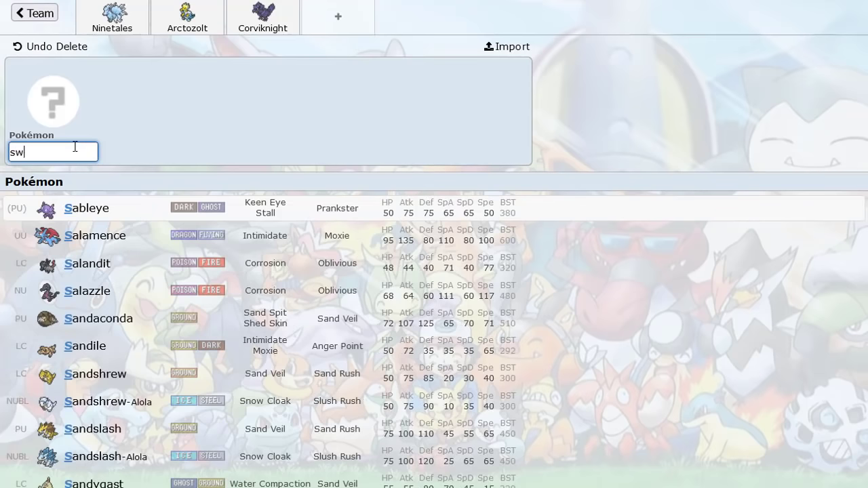
click(90, 217)
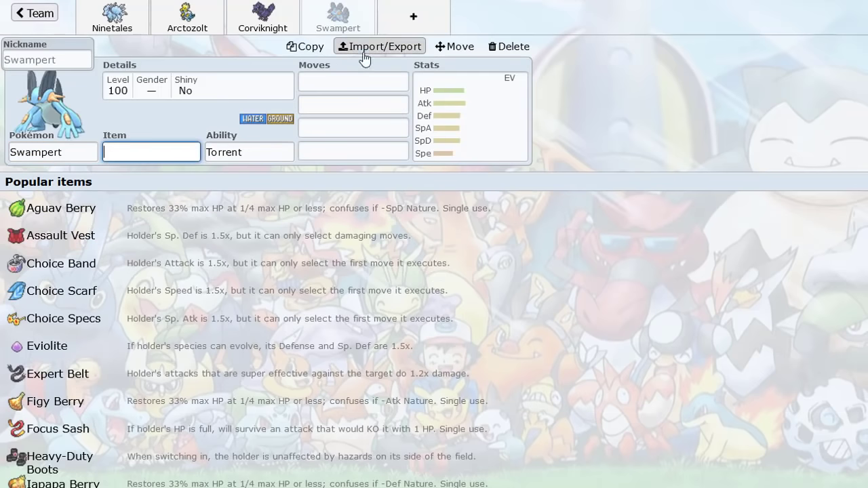
click(25, 12)
scroll(273, 276, down, 4)
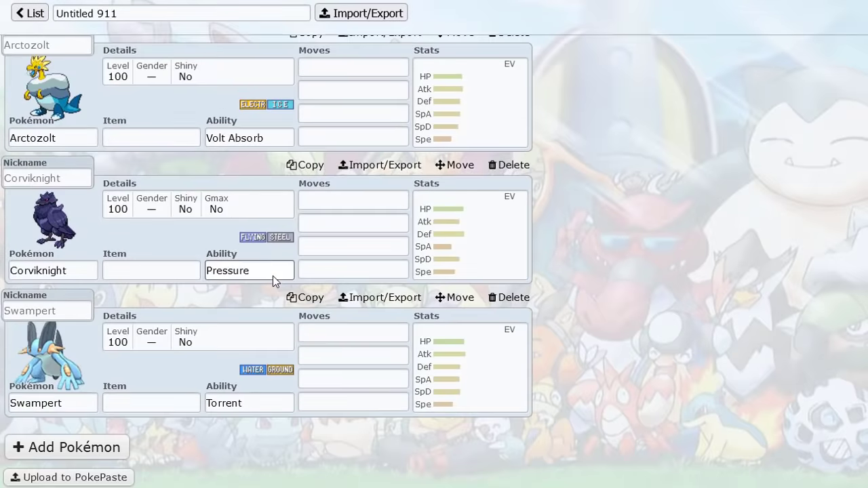
click(88, 449)
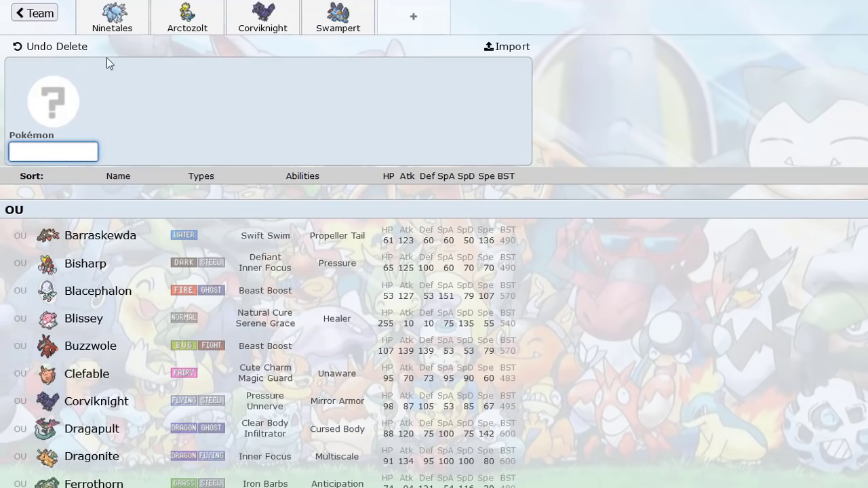
click(404, 30)
click(54, 153)
click(42, 3)
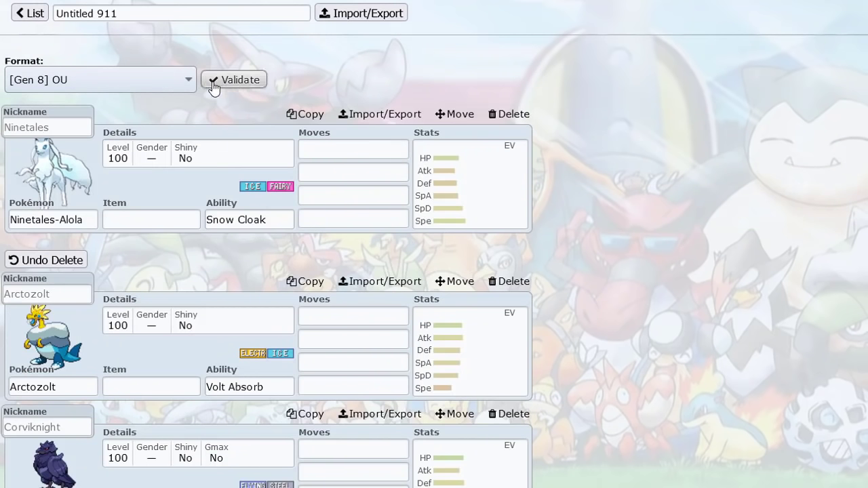
Change the team's format to [BDSP] OU and delete all four Pokémon from the team.
click(112, 75)
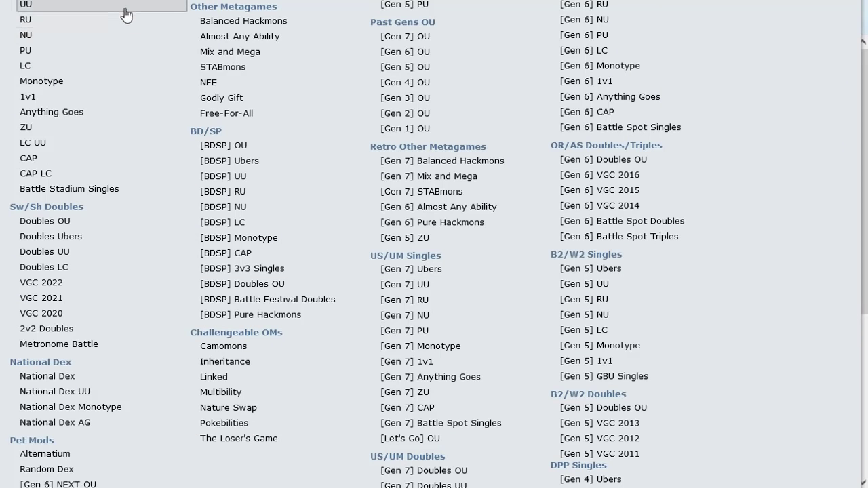
click(261, 146)
click(513, 114)
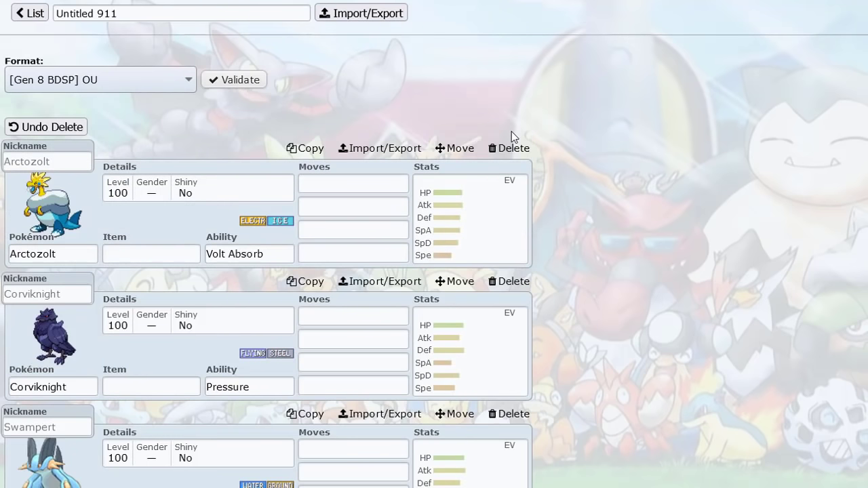
click(510, 146)
click(511, 147)
click(511, 147)
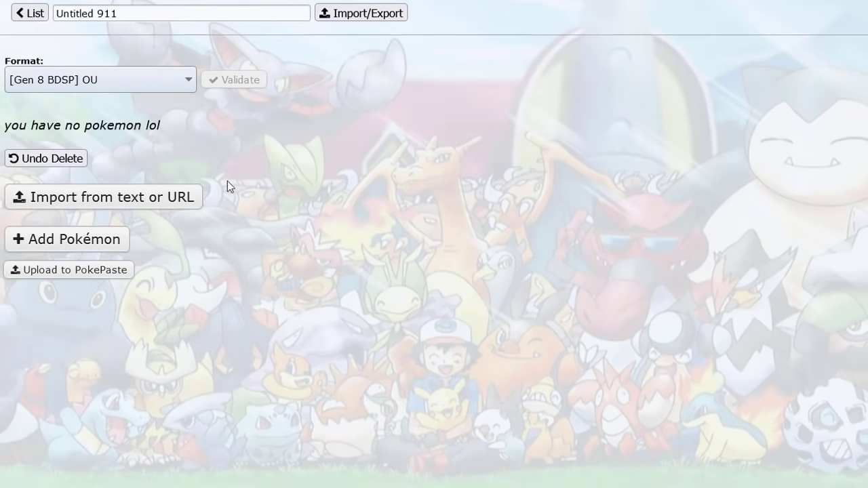
Filter the Pokémon choices by the Slush Rush ability to check which are legal, and clear the filter.
click(79, 233)
text(s)
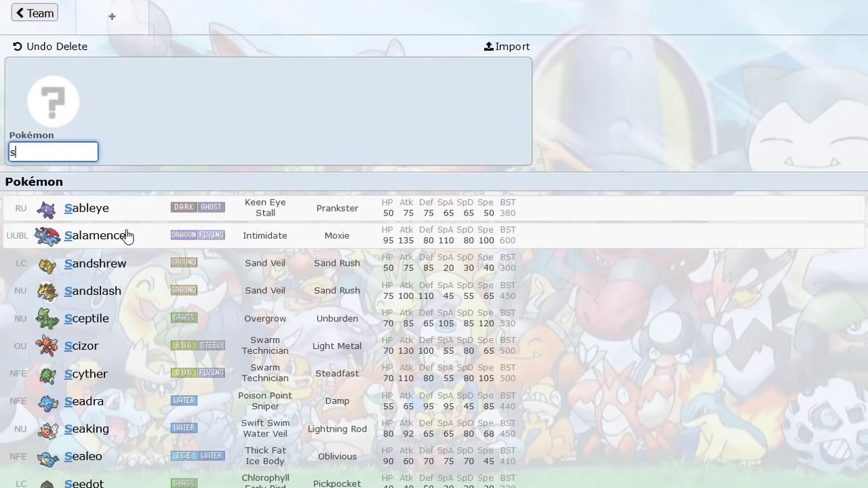
text(lush)
key(Return)
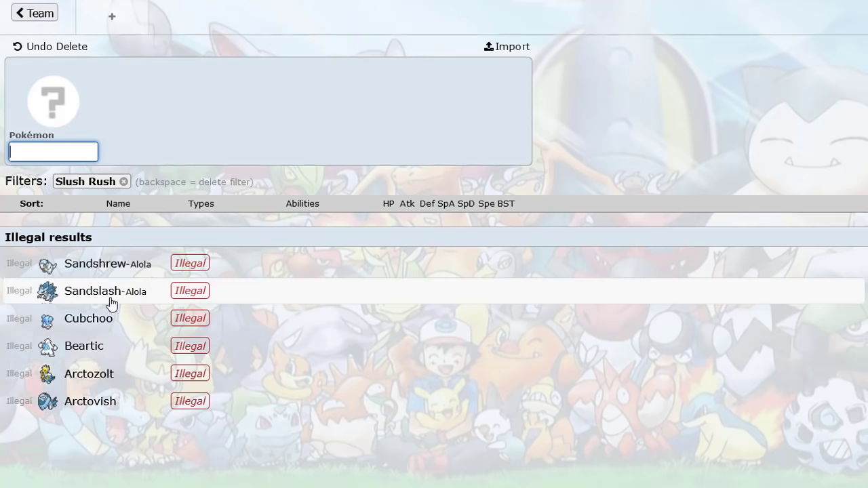
click(124, 182)
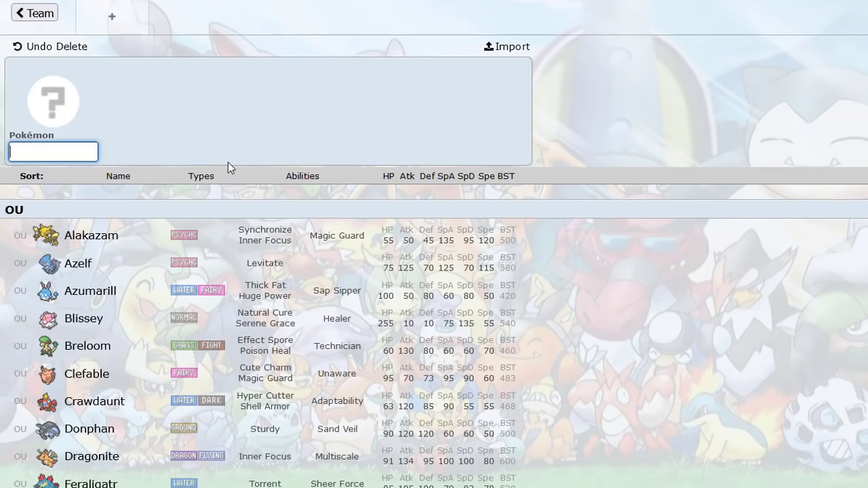
click(31, 14)
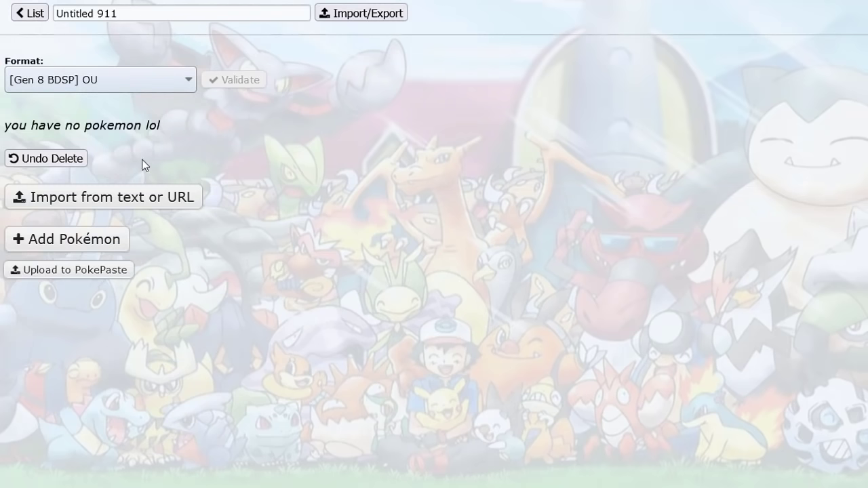
Add Torkoal as the first member of the empty BDSP OU team.
click(58, 238)
text(t)
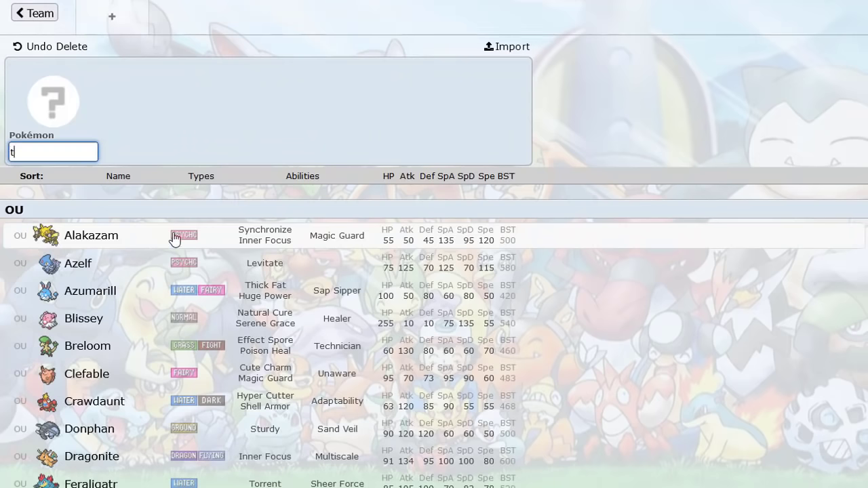
text(ork)
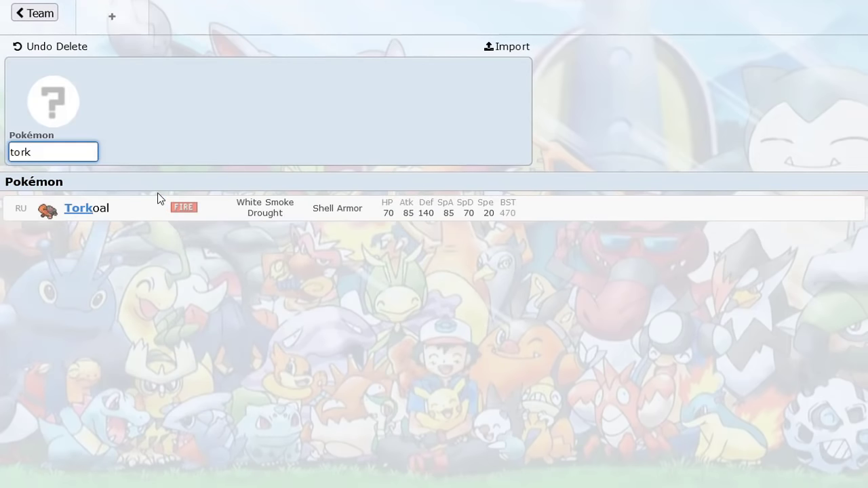
click(145, 210)
click(188, 26)
text(nin)
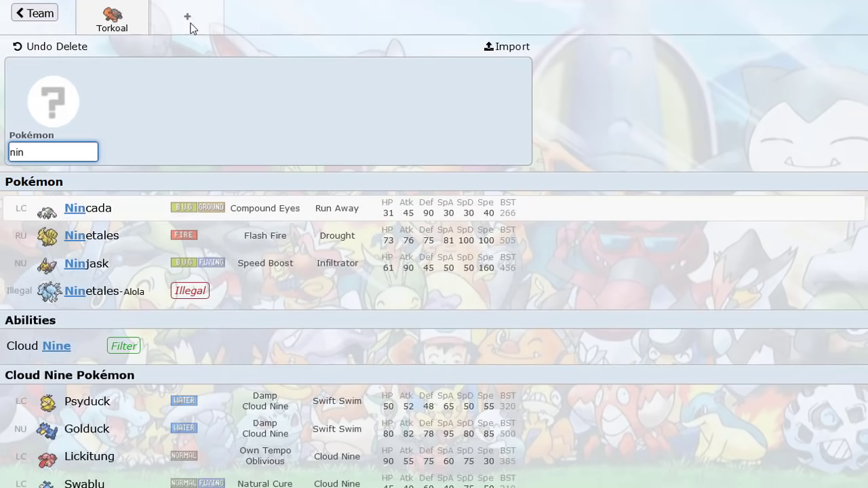
key(BackSpace)
key(BackSpace)
key(BackSpace)
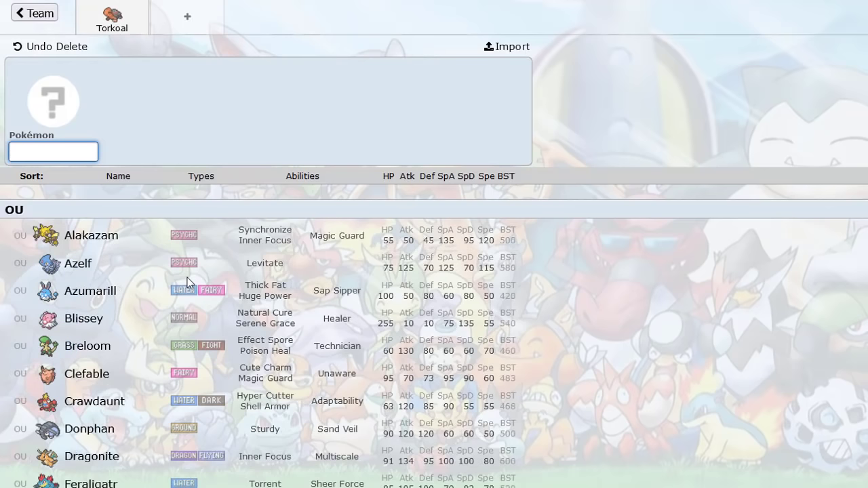
Give Torkoal the moves Stealth Rock in the fourth slot and Rapid Spin in the third.
click(113, 15)
click(354, 153)
text(stea)
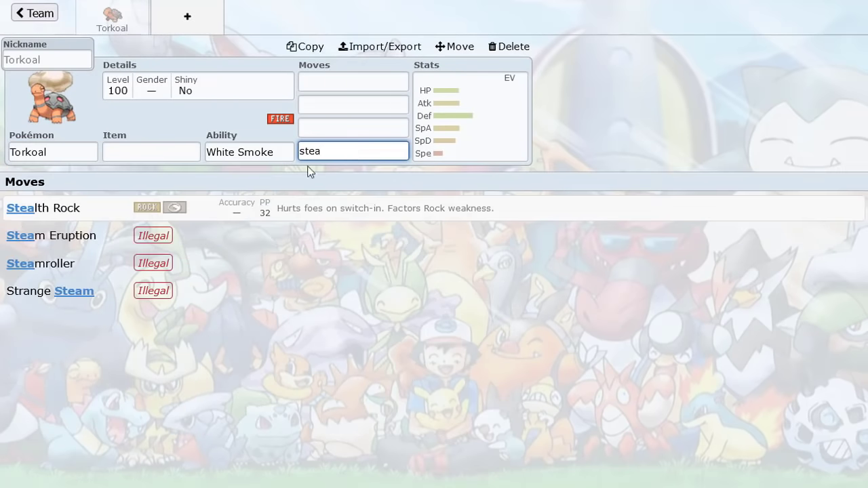
click(262, 208)
click(341, 135)
text(rap)
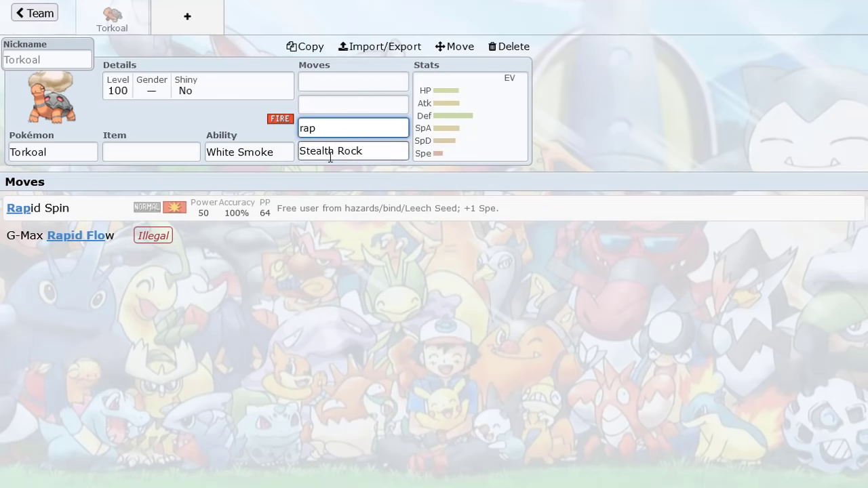
click(310, 207)
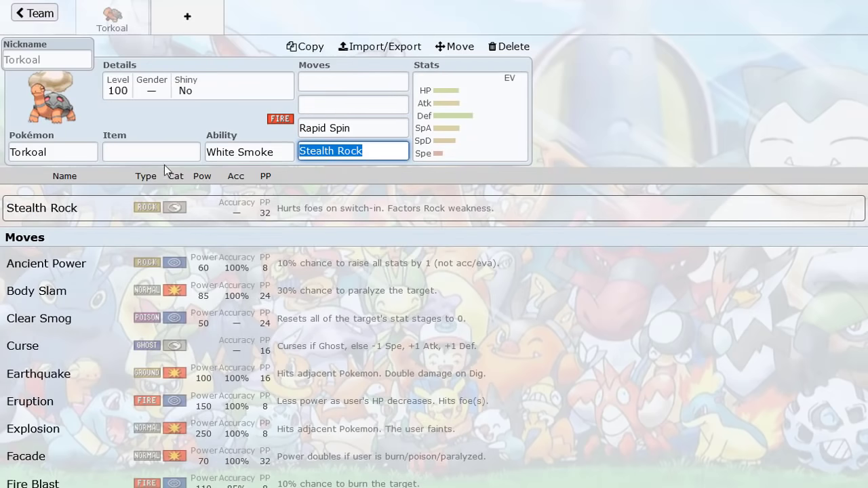
Equip Torkoal with Heat Rock and set its ability to Drought.
click(145, 152)
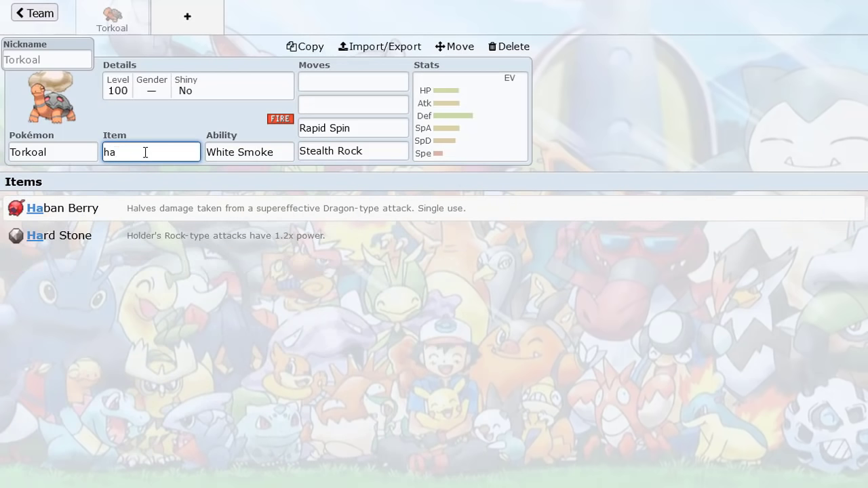
click(120, 235)
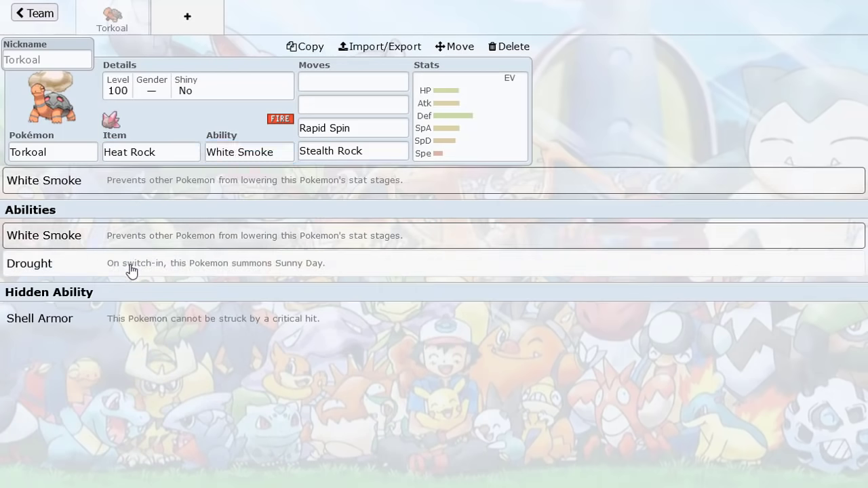
click(130, 268)
Filter the choices for the second team slot by the Chlorophyll ability and examine the sun sweeper candidates across the tiers.
click(204, 24)
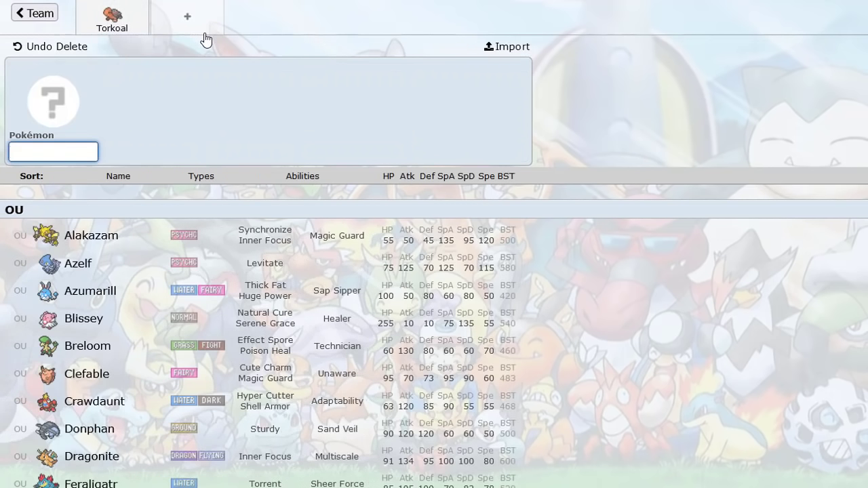
text(chlo)
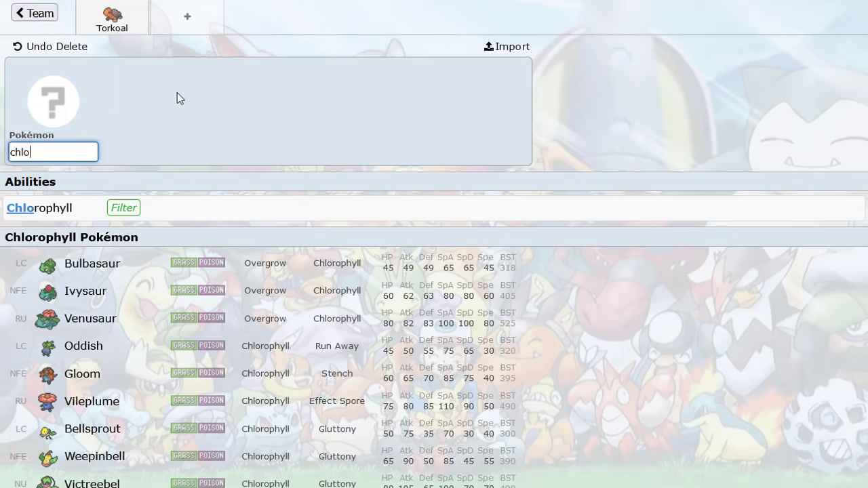
click(129, 208)
scroll(107, 298, down, 1)
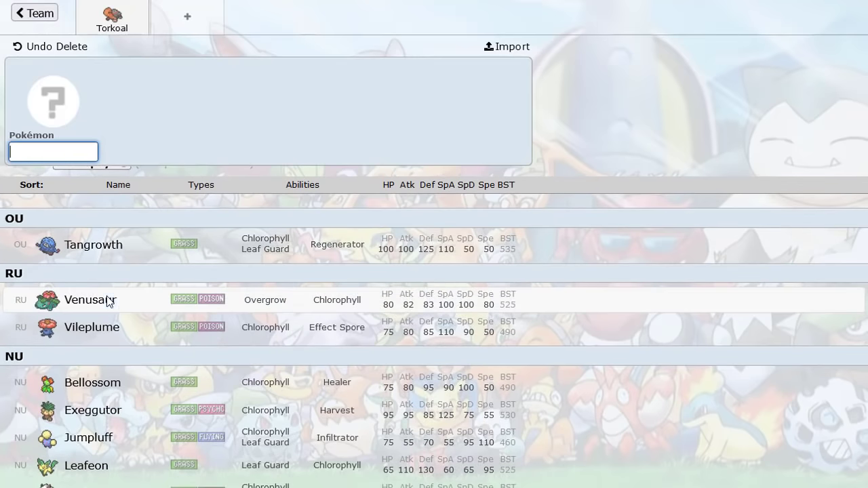
scroll(129, 242, down, 3)
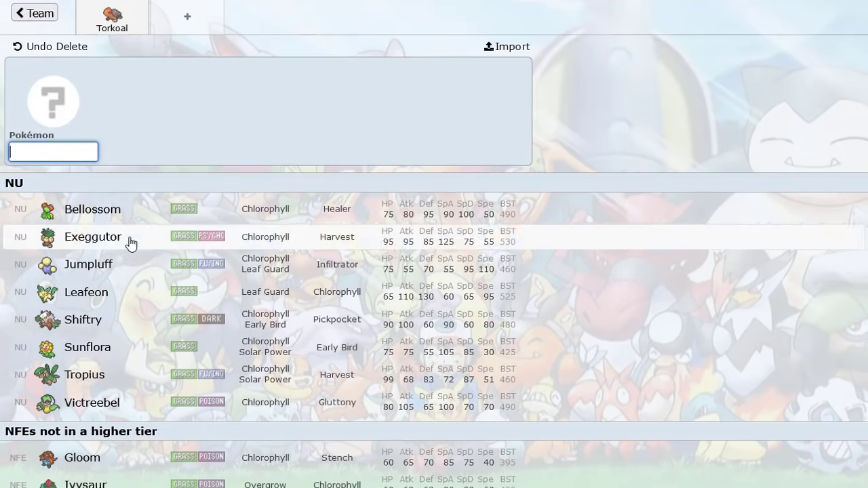
scroll(131, 243, up, 1)
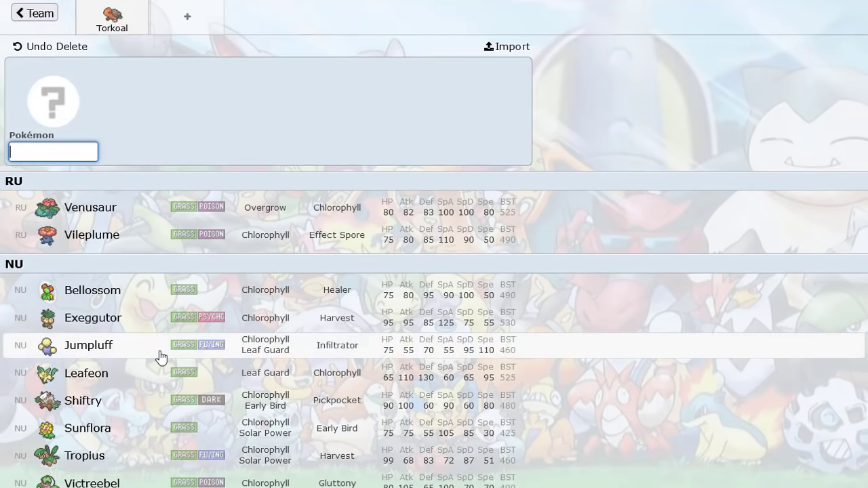
scroll(161, 355, up, 1)
scroll(192, 299, down, 2)
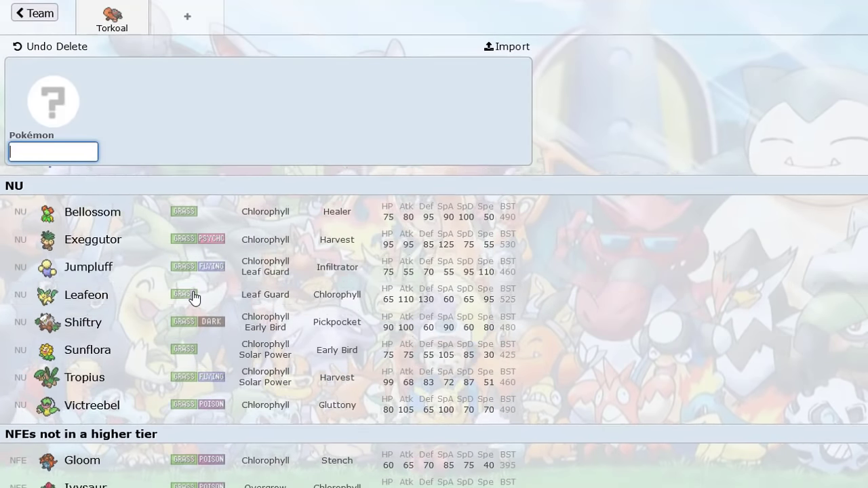
scroll(194, 296, up, 1)
scroll(152, 303, down, 2)
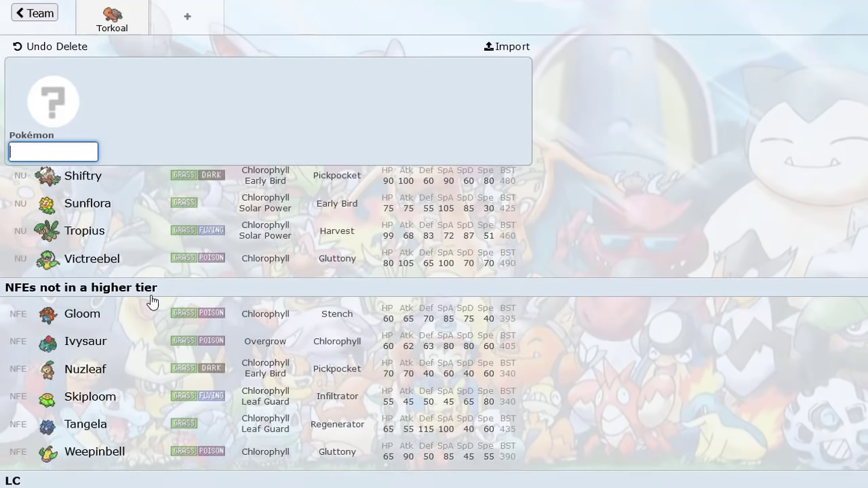
scroll(151, 302, up, 4)
scroll(146, 298, down, 2)
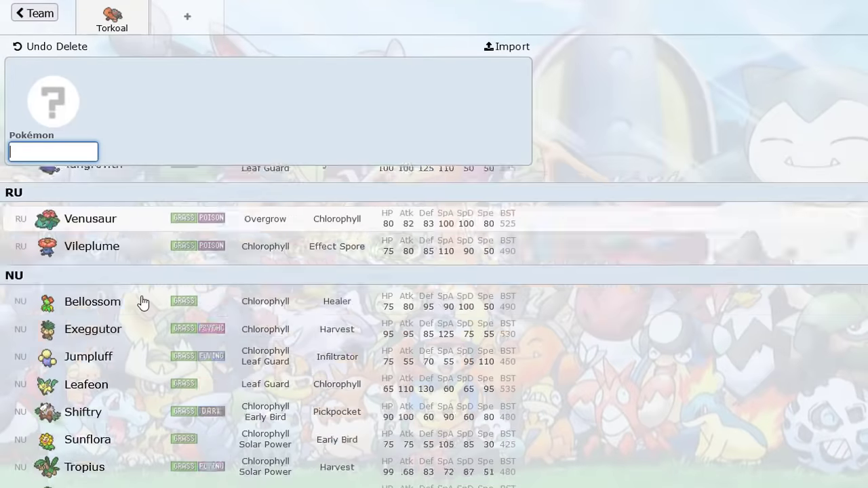
Try Victreebel as the second team member to check its available moves, and remove it from the team.
click(118, 400)
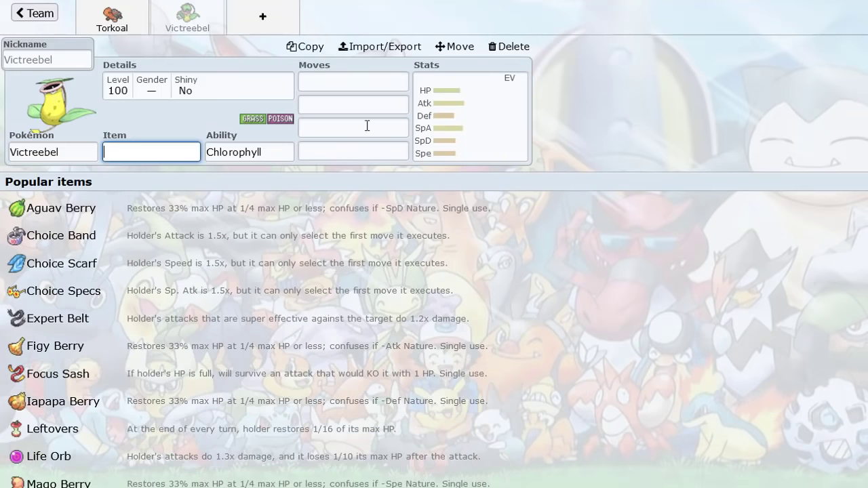
click(373, 104)
scroll(262, 246, down, 4)
scroll(264, 248, down, 2)
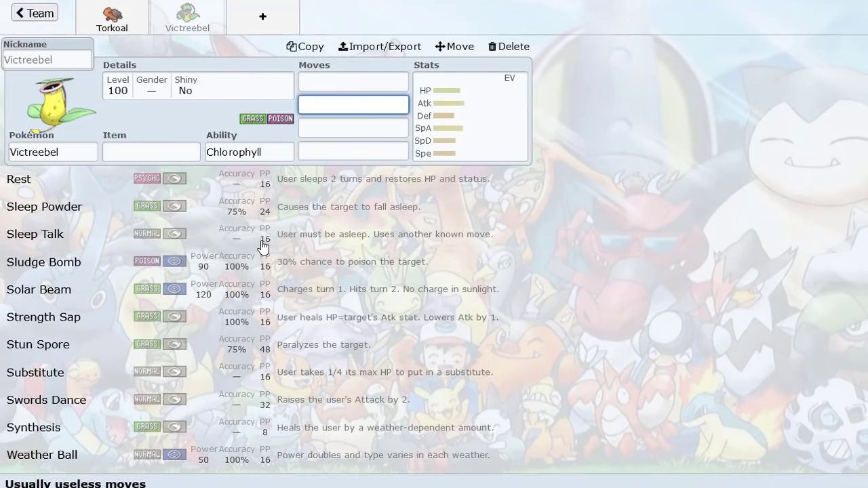
click(507, 46)
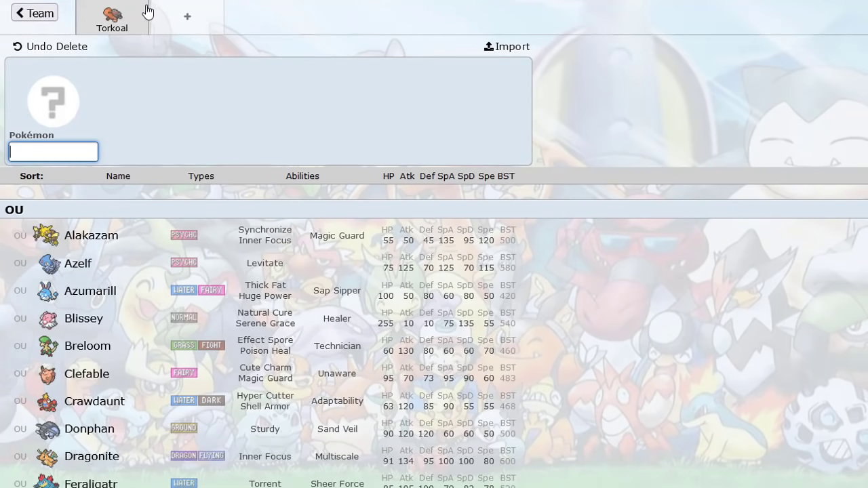
Try Venusaur as the second team member to check its available moves, and remove it from the team.
text(ver)
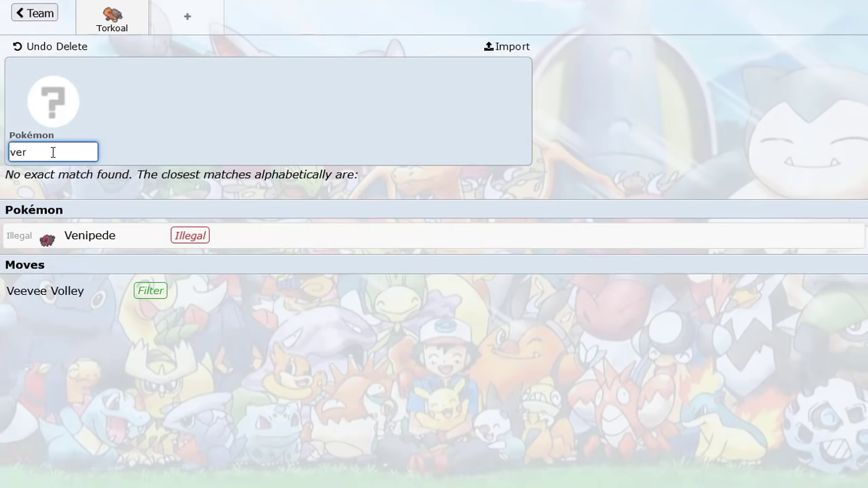
text(n)
key(BackSpace)
key(BackSpace)
text(n)
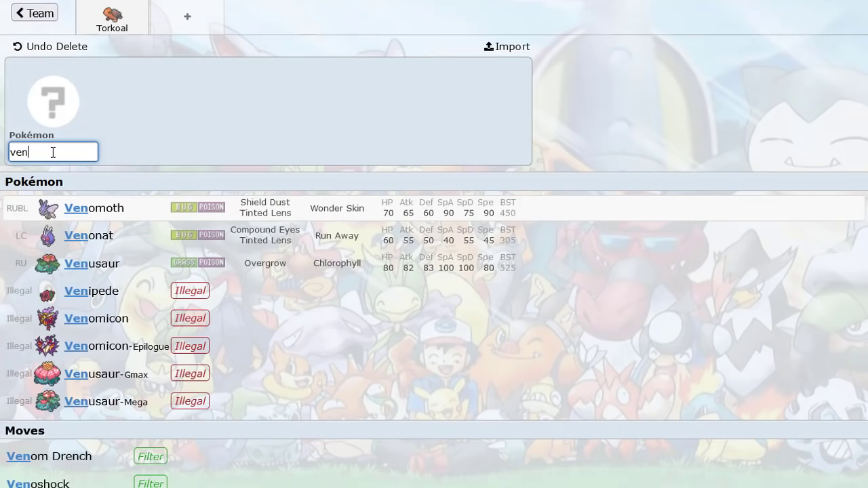
click(71, 270)
click(366, 105)
scroll(308, 205, down, 15)
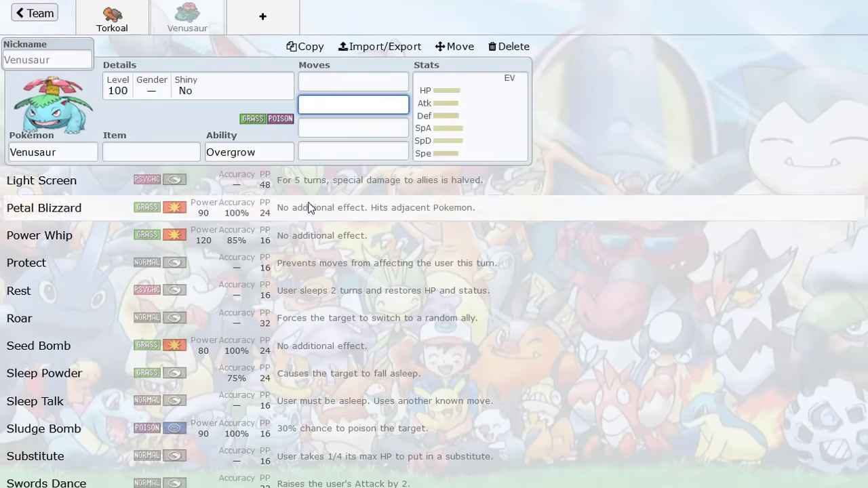
scroll(308, 205, down, 5)
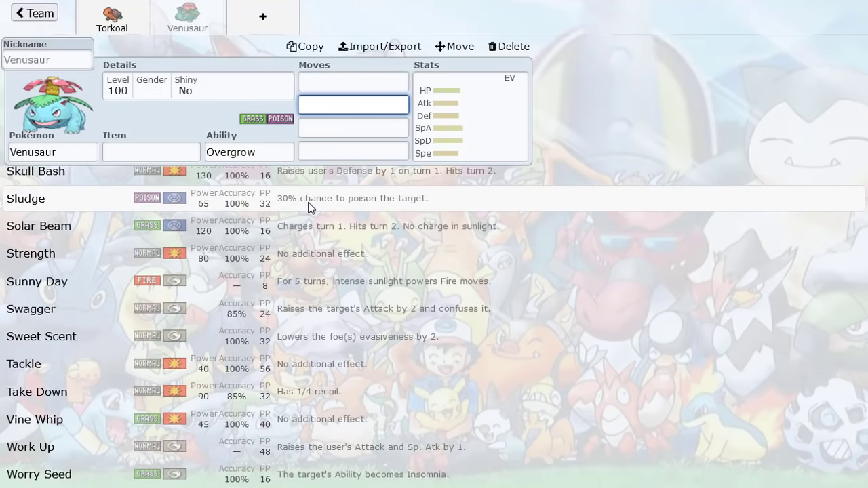
scroll(306, 207, up, 20)
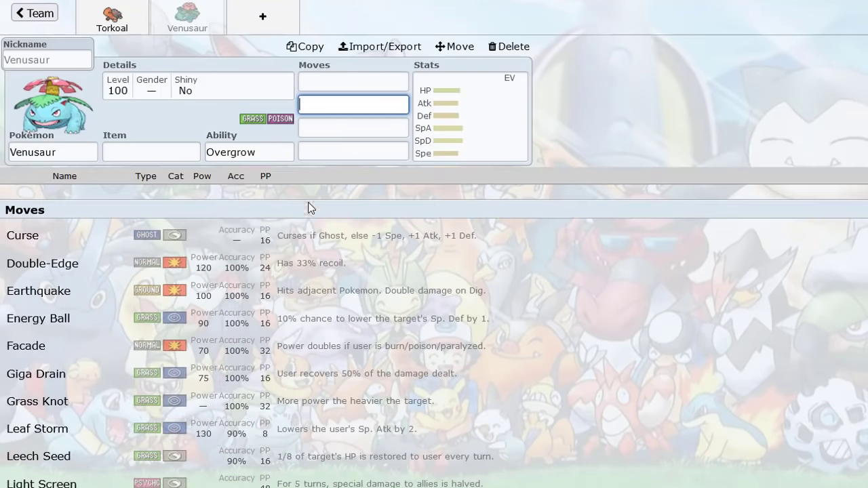
click(517, 47)
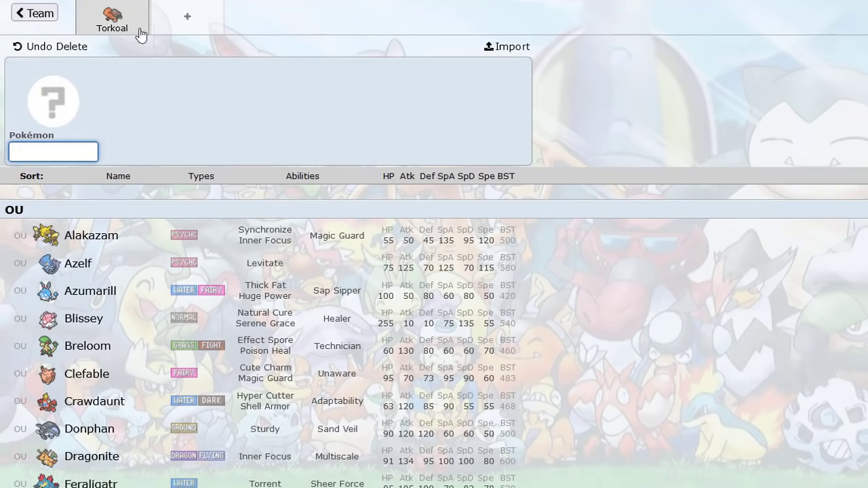
Filter the choices for the second team slot by the Solar Power ability and add Charizard.
click(113, 33)
click(36, 14)
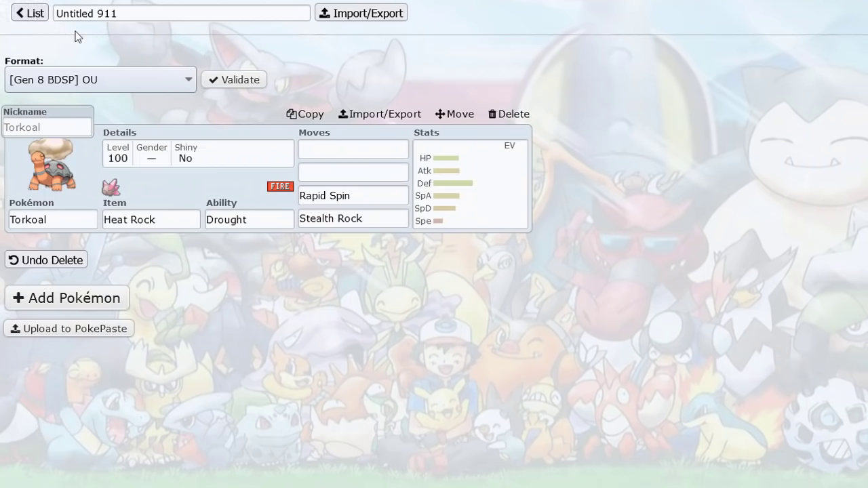
click(91, 297)
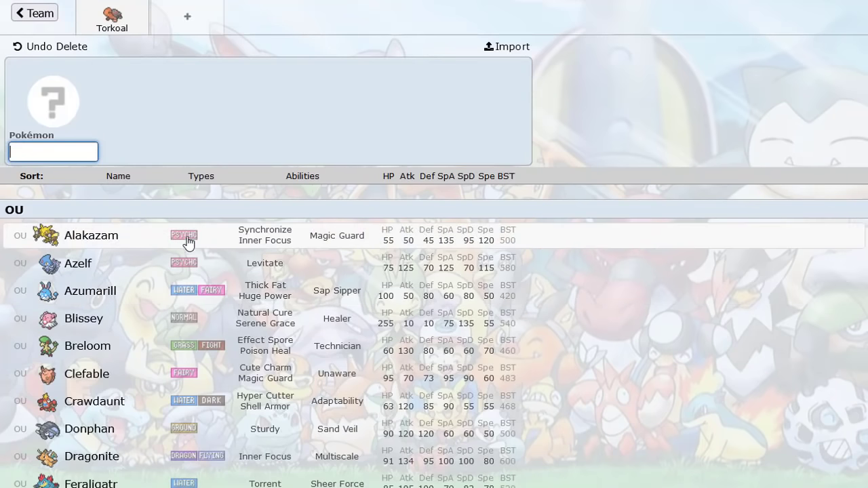
text(sola)
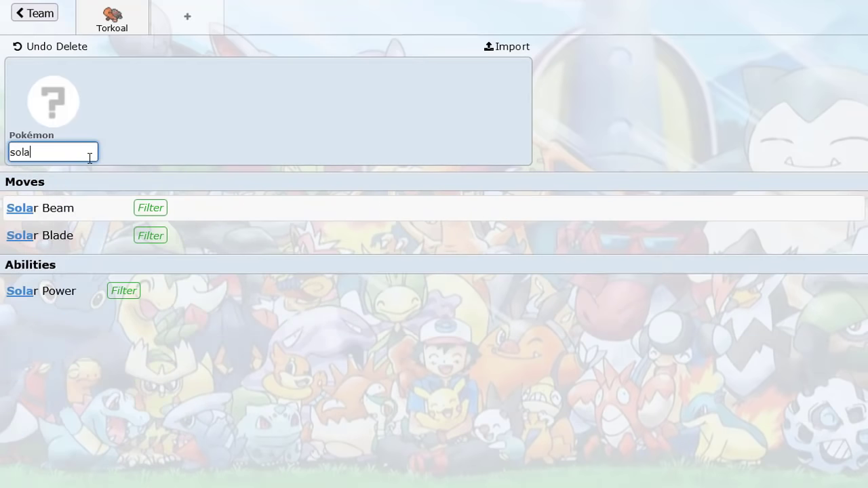
click(71, 292)
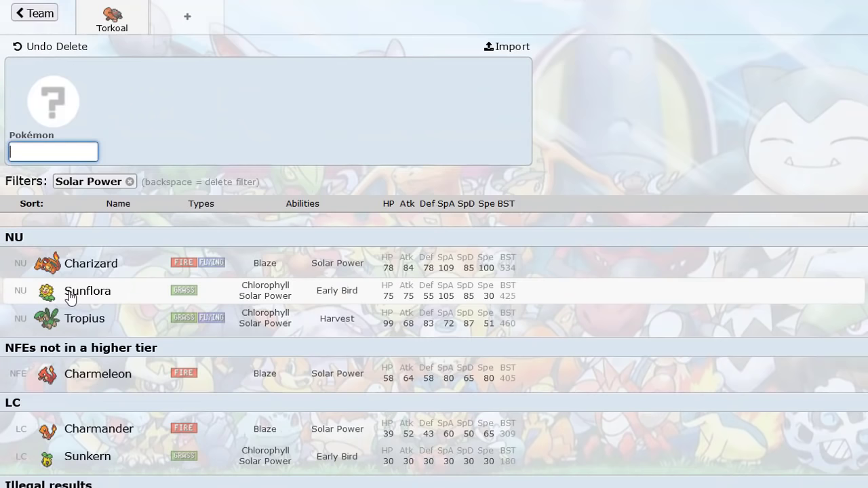
click(101, 267)
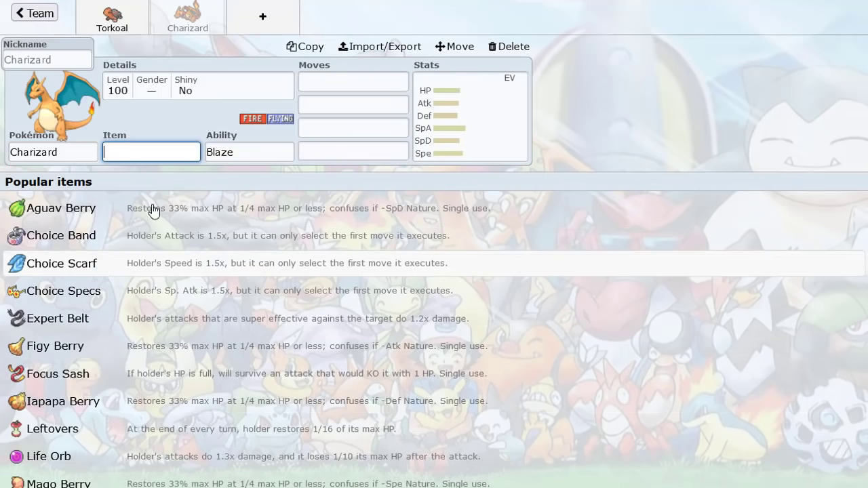
click(259, 22)
text(hjr)
key(BackSpace)
key(BackSpace)
key(BackSpace)
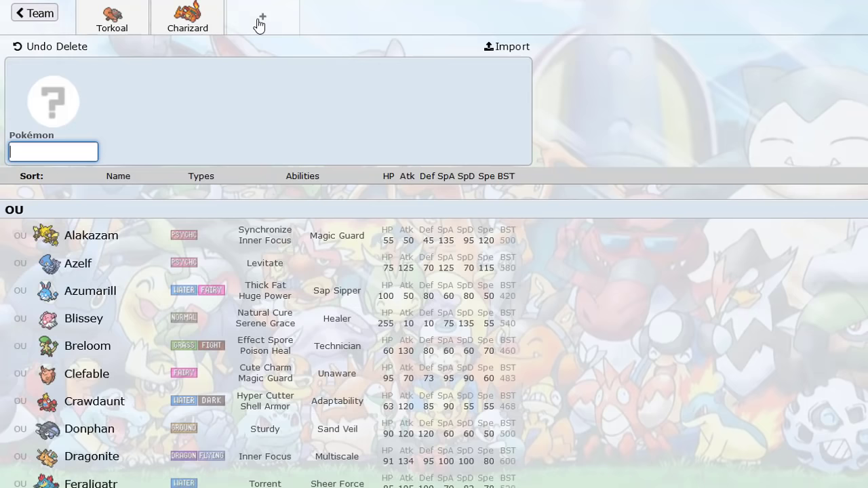
text(hea)
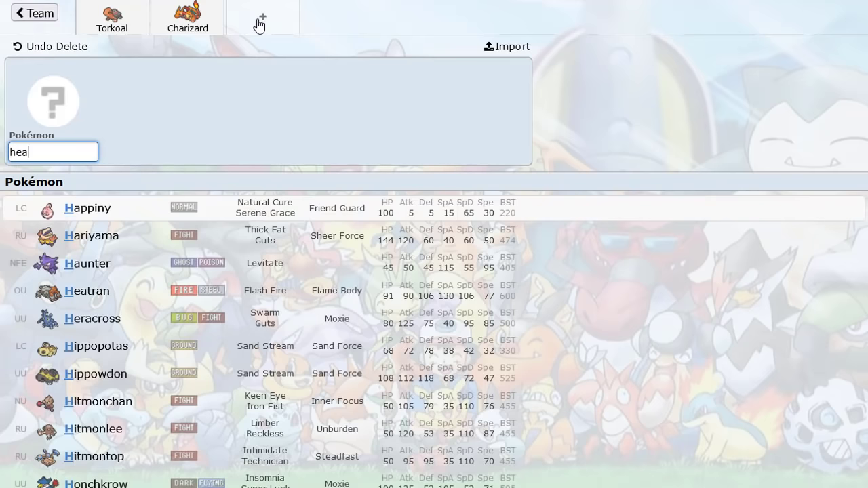
key(BackSpace)
text(lo)
key(BackSpace)
key(BackSpace)
key(BackSpace)
key(BackSpace)
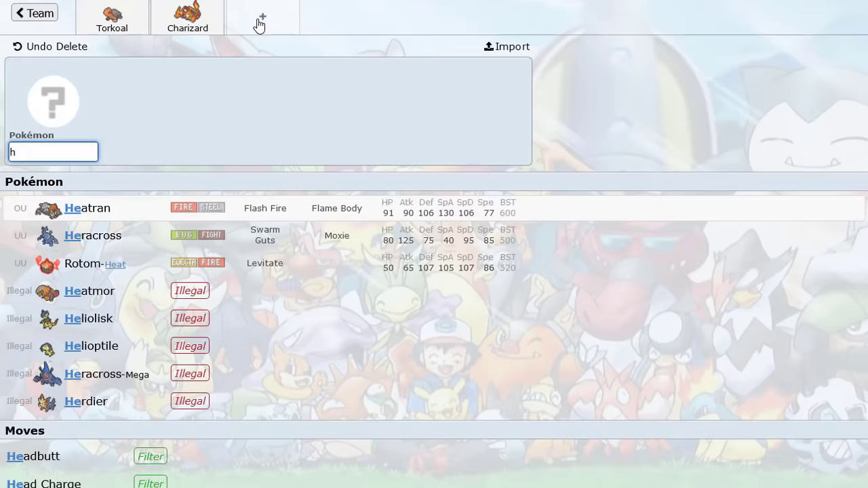
Try Heavy-Duty Boots as Charizard's item, and remove Charizard from the team.
click(199, 23)
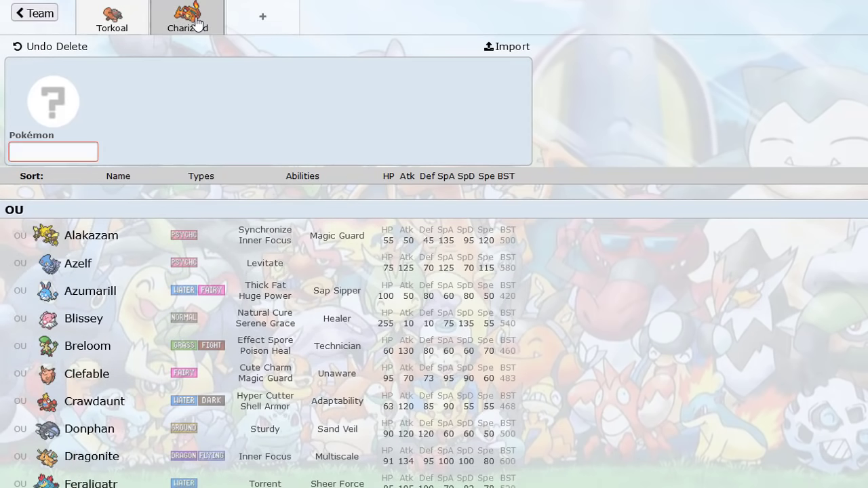
click(190, 151)
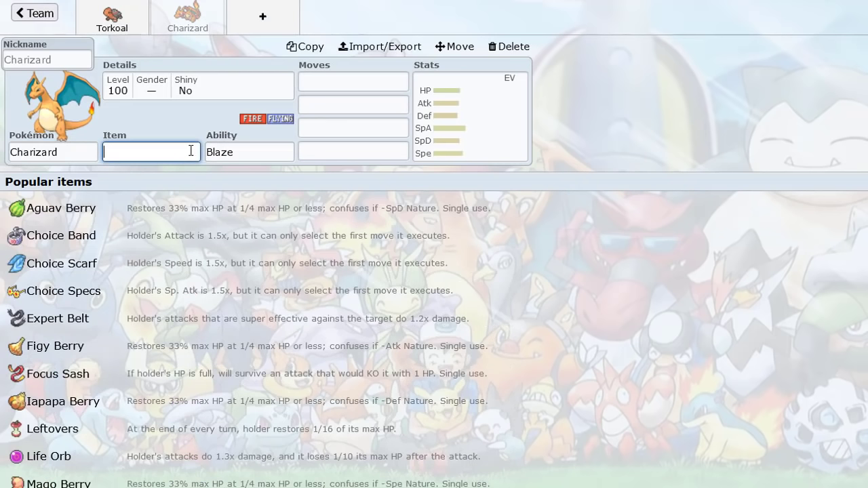
text(heav)
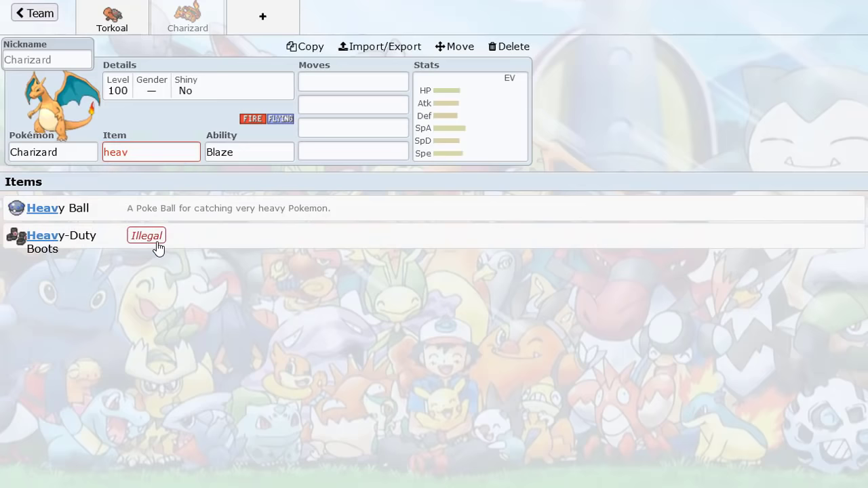
click(156, 248)
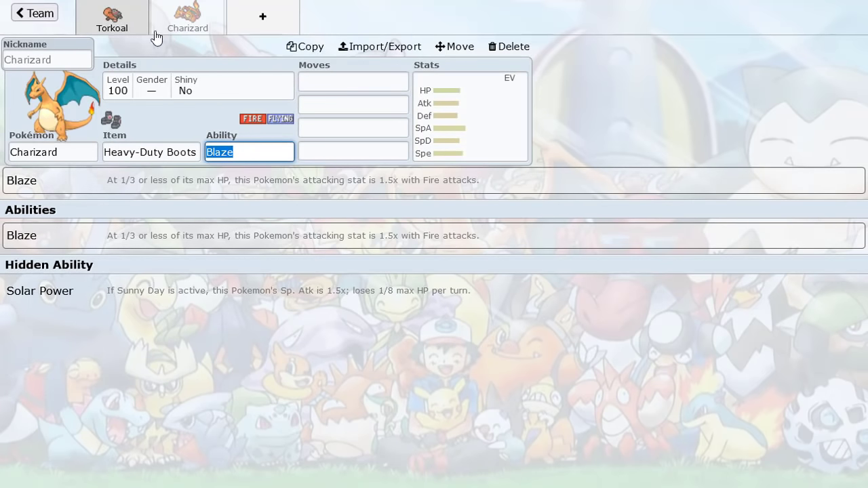
click(41, 13)
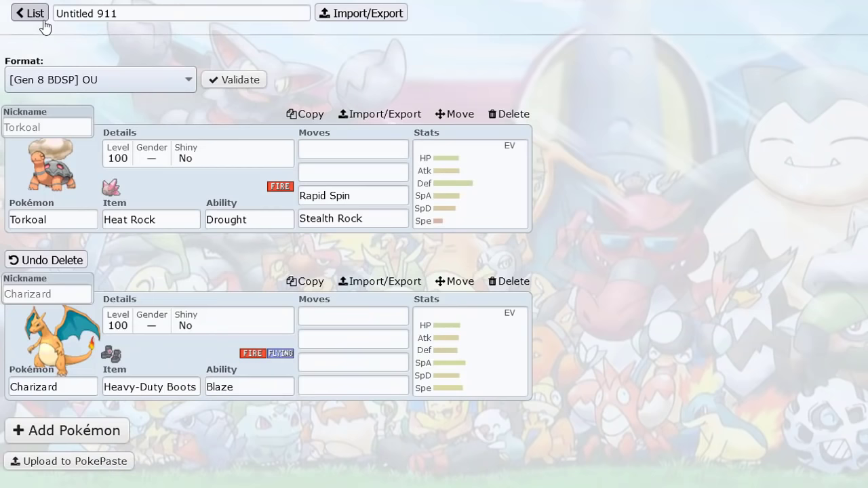
click(509, 280)
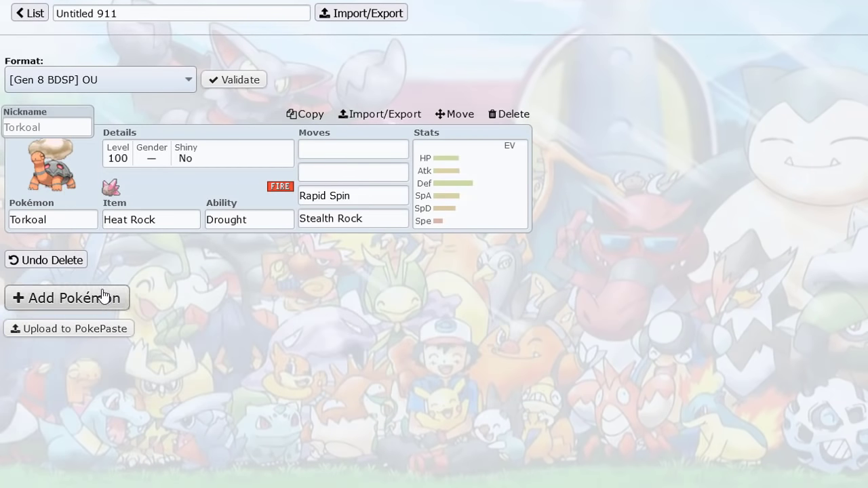
Look through the OU tier candidates for the second team slot.
click(145, 221)
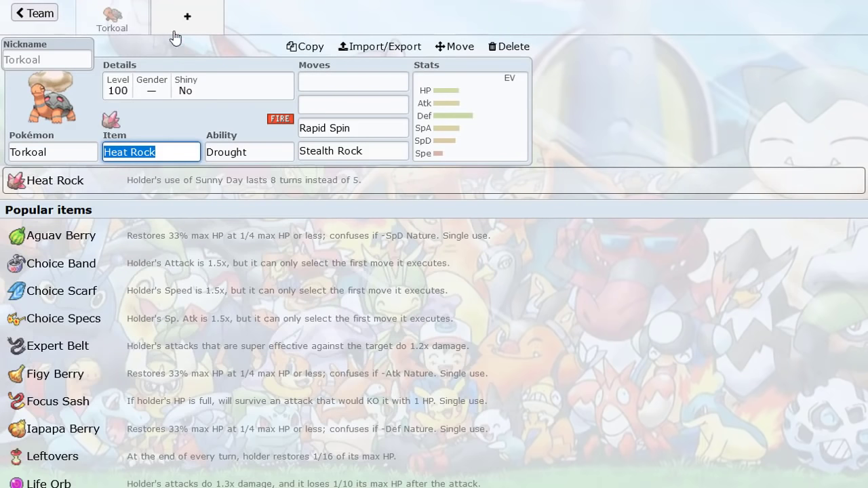
click(173, 21)
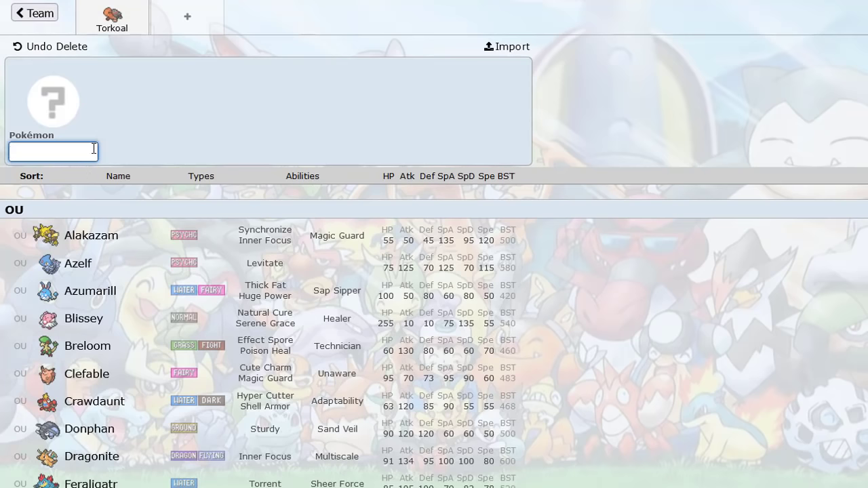
scroll(175, 304, down, 7)
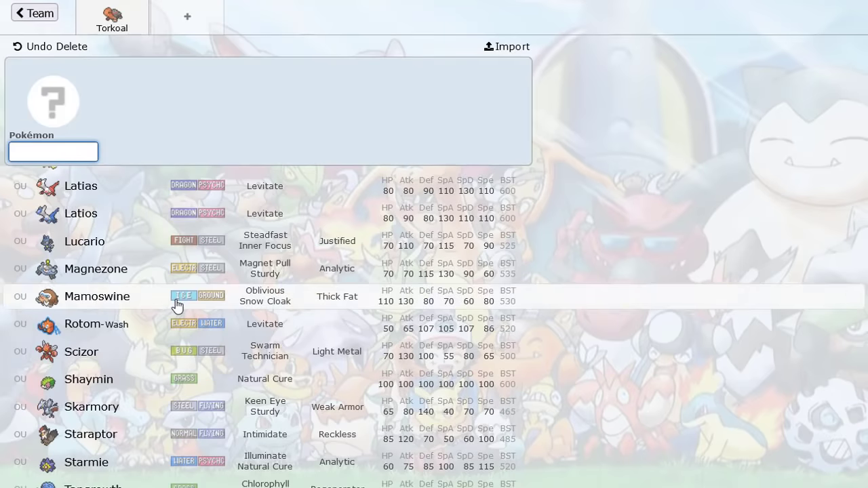
scroll(213, 244, down, 4)
scroll(213, 244, up, 11)
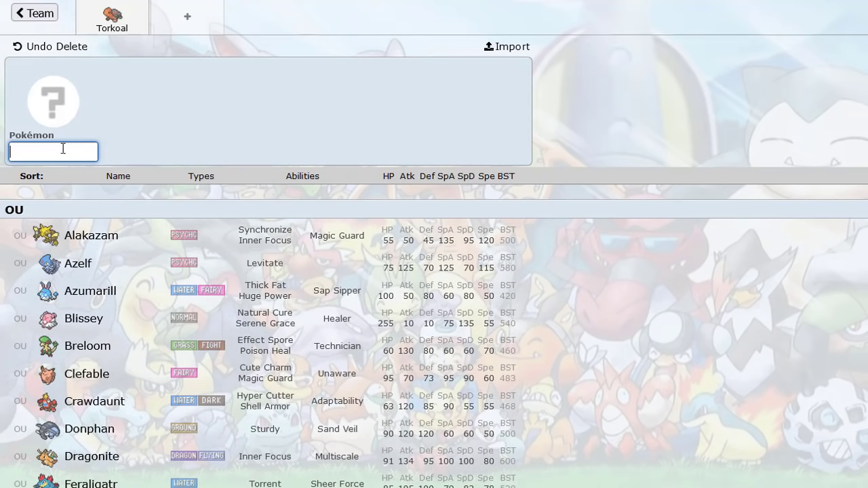
click(145, 29)
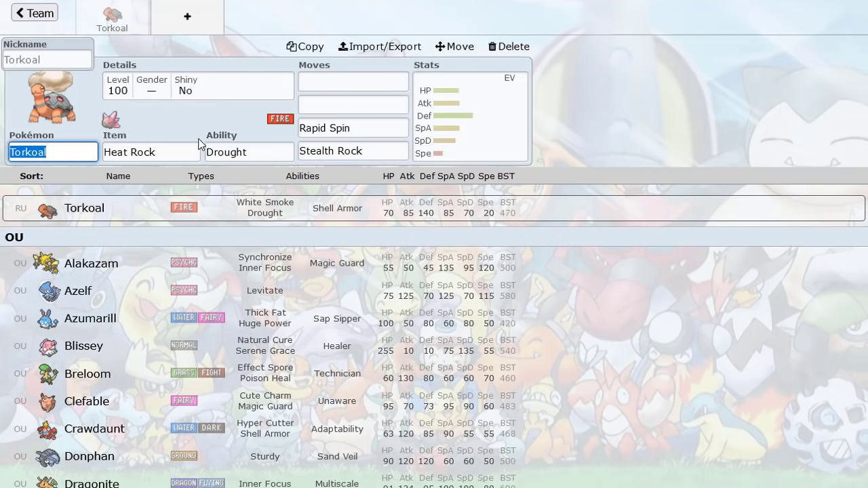
key(BackSpace)
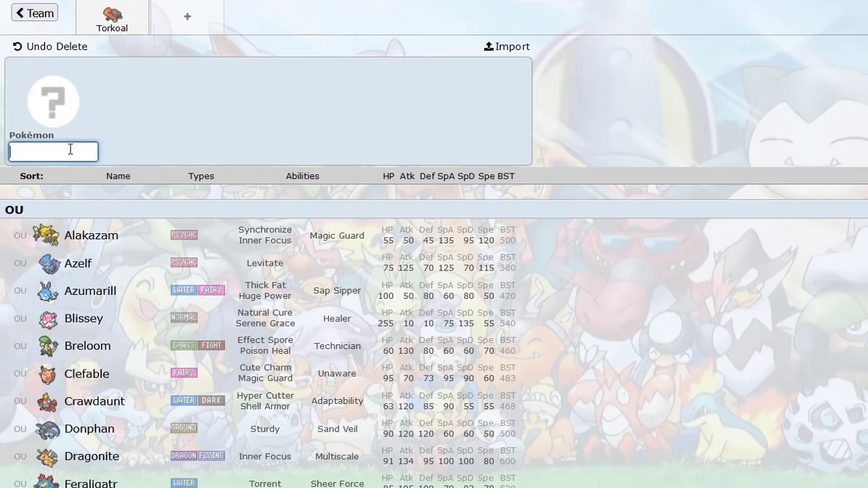
Add Heatran as the second team member and examine its available moves.
text(heat)
click(107, 209)
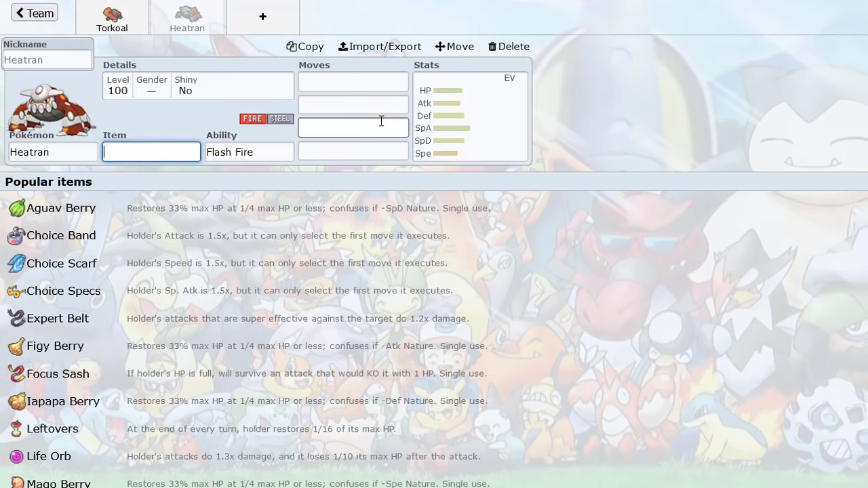
click(346, 82)
scroll(222, 307, down, 12)
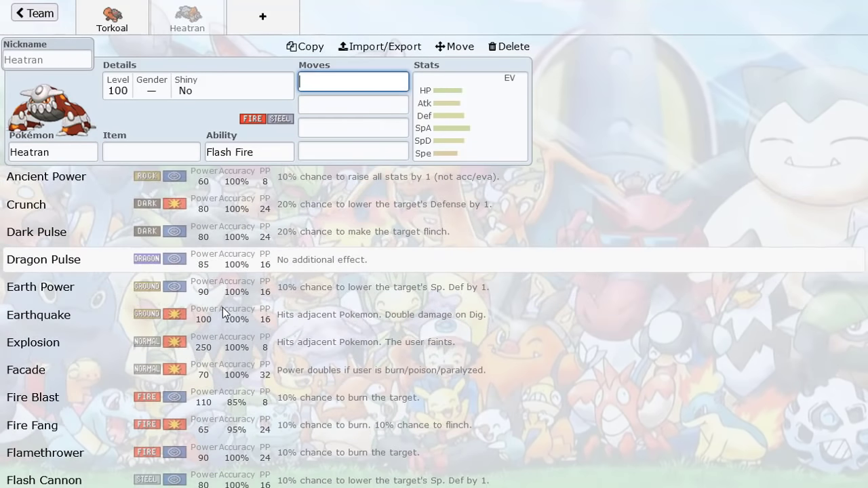
scroll(222, 307, up, 13)
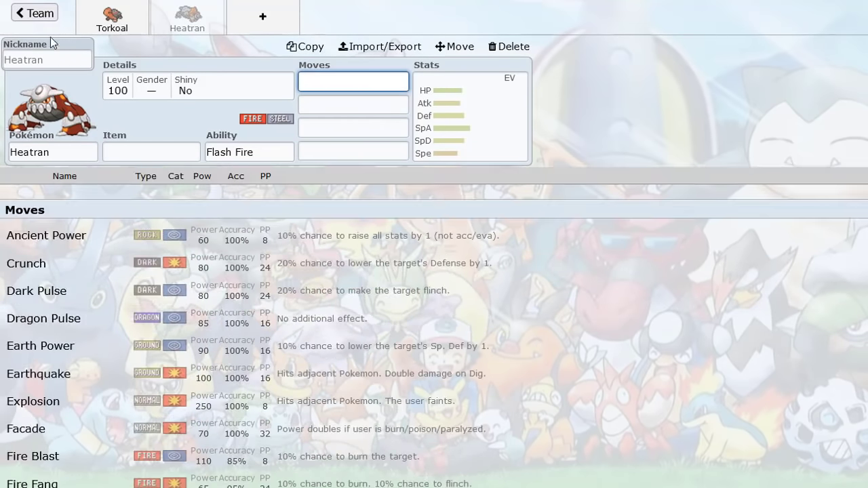
Switch the team's format to [Gen 8] OU.
click(34, 13)
click(68, 79)
click(35, 4)
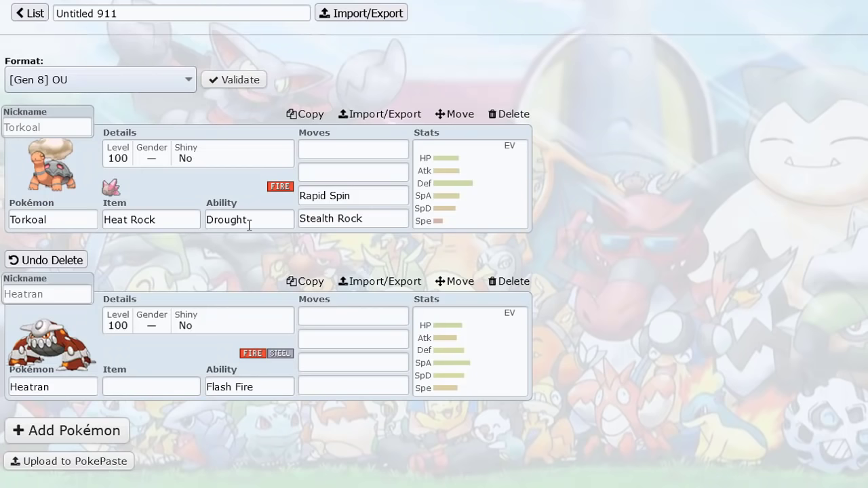
Give Heatran the move Eruption in the first slot.
click(329, 326)
text(eru)
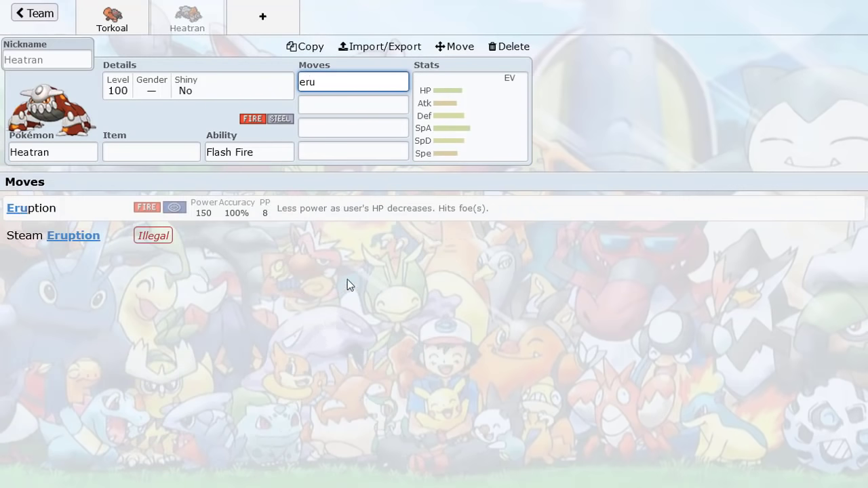
click(295, 208)
Compare the ability options of Torkoal and Heatran.
click(114, 13)
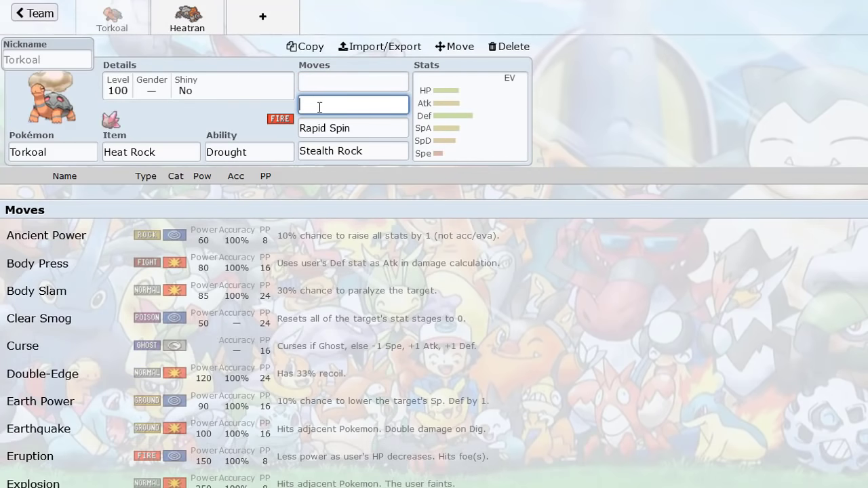
click(187, 20)
click(223, 150)
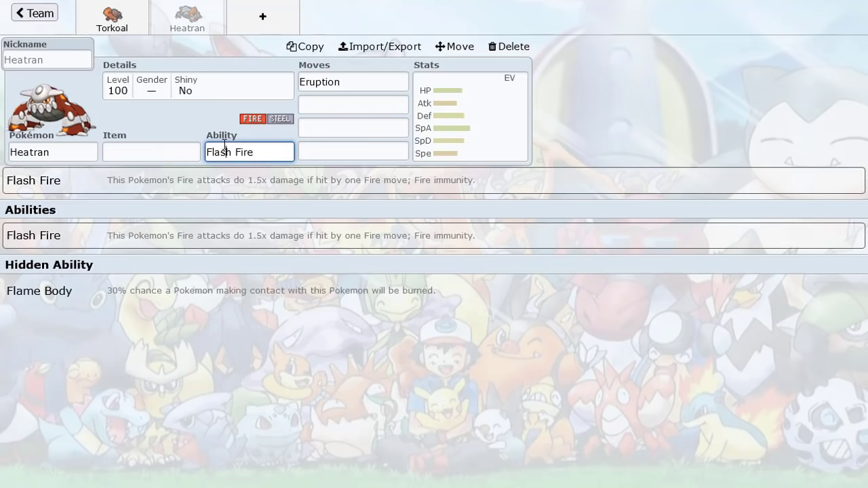
click(124, 20)
Set Heatran's Sp. Atk. EVs to 252.
click(182, 22)
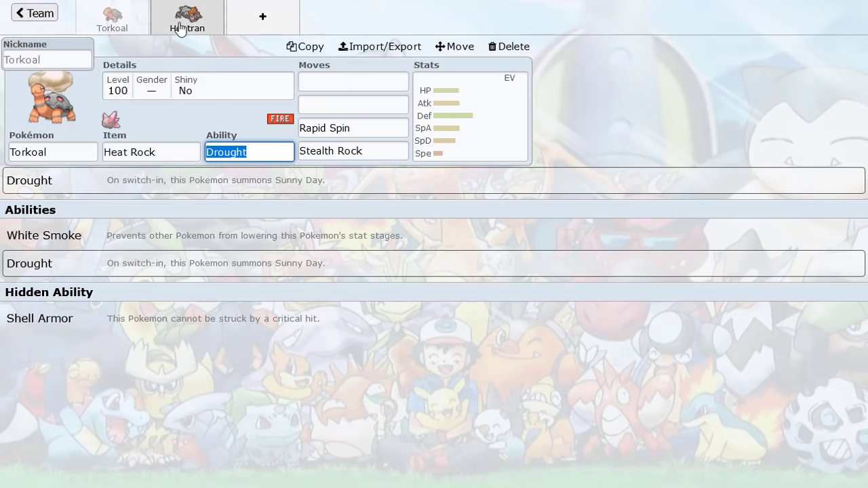
click(457, 128)
drag(324, 326, 447, 326)
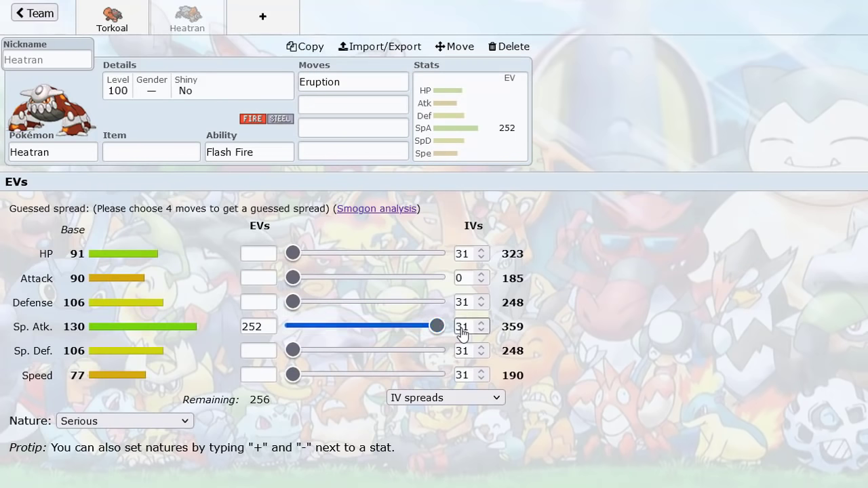
Give Heatran the Modest nature (+SpA, -Atk) and the Choice Specs item.
click(142, 421)
click(109, 248)
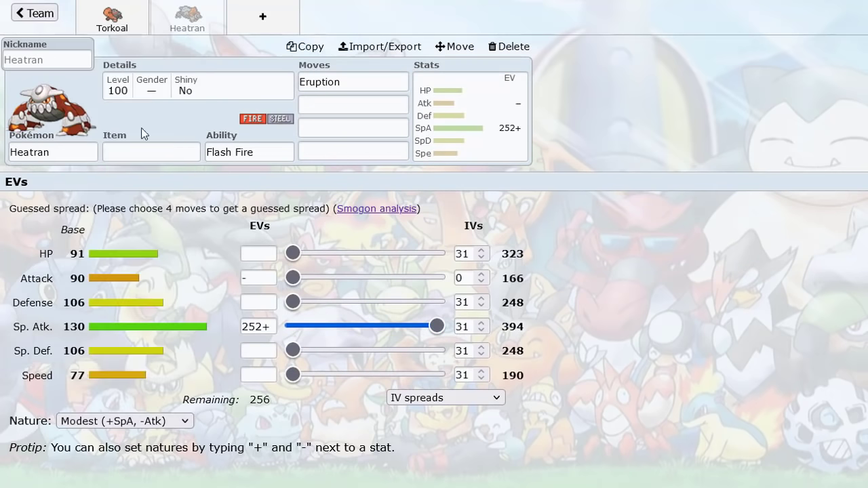
click(147, 150)
text(choice)
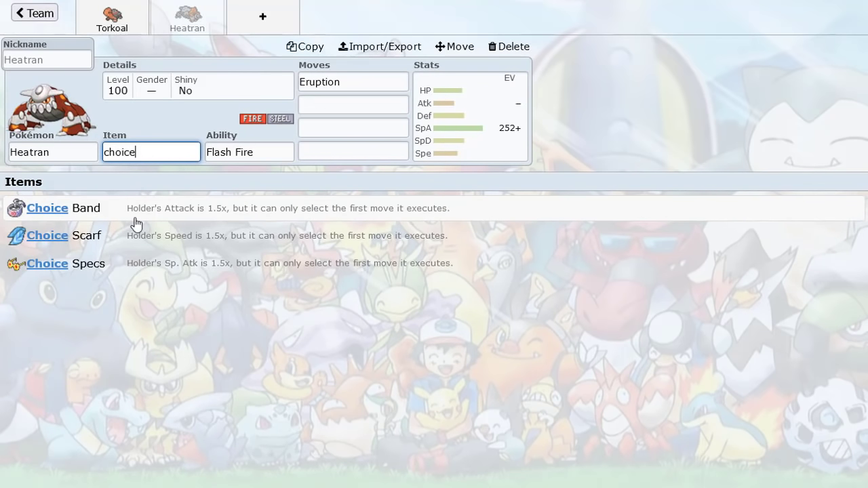
click(133, 264)
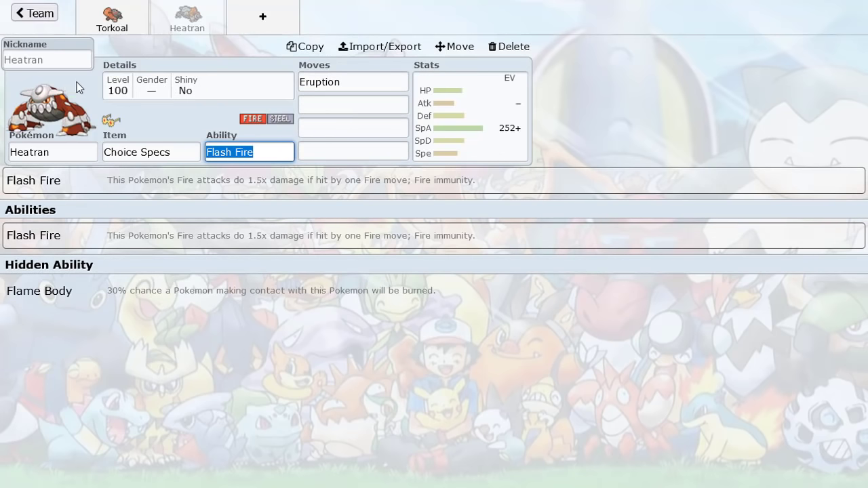
Return to the team overview and switch the team's format back to [BDSP] OU.
click(34, 13)
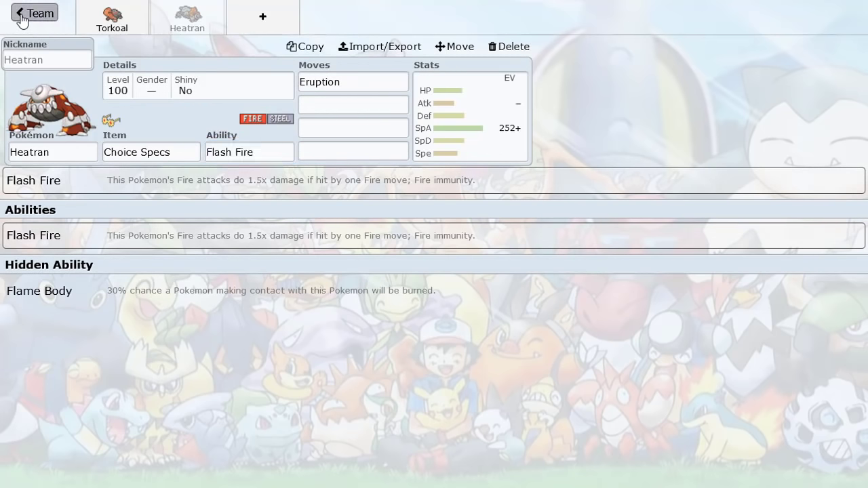
click(114, 88)
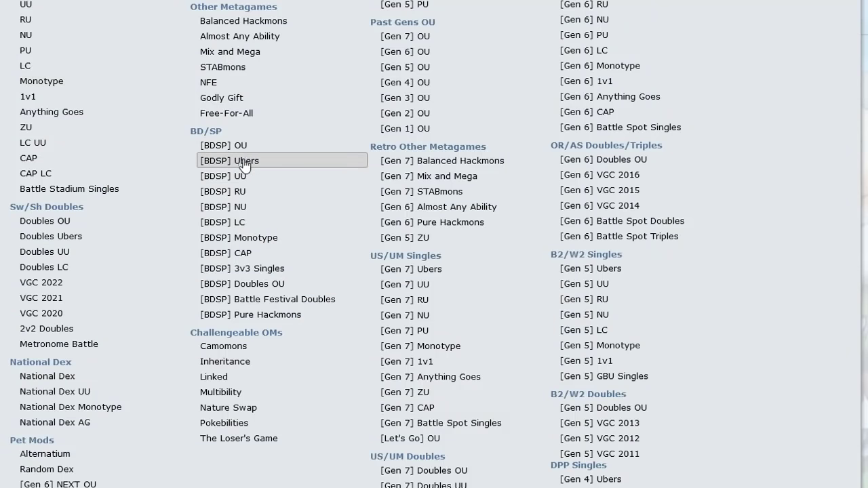
click(223, 143)
Replace Eruption with Overheat in Heatran's first move slot.
click(311, 321)
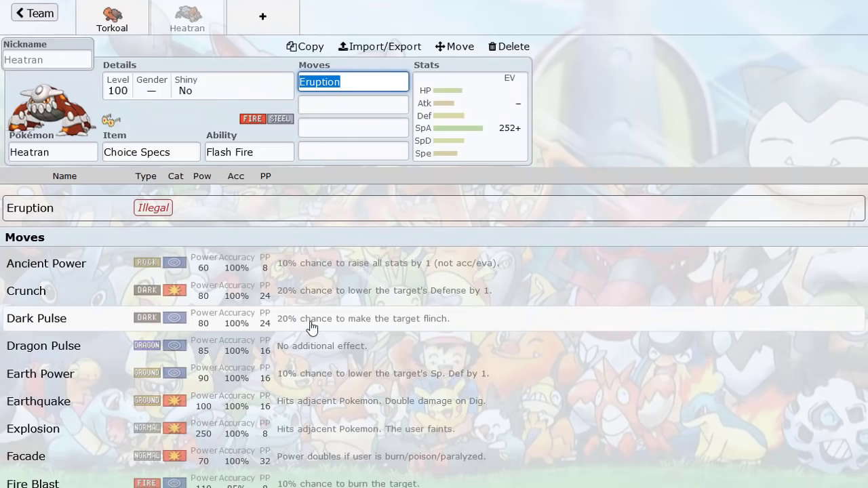
text(fire)
key(BackSpace)
key(BackSpace)
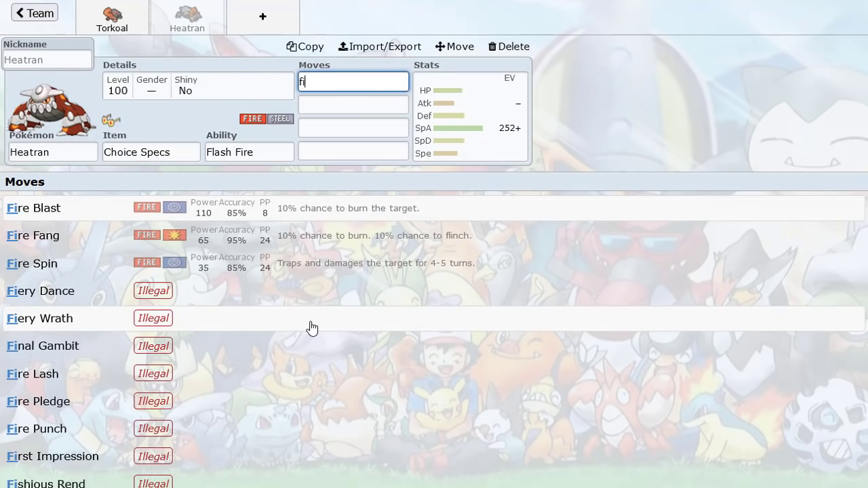
key(BackSpace)
key(BackSpace)
text(ove)
click(348, 219)
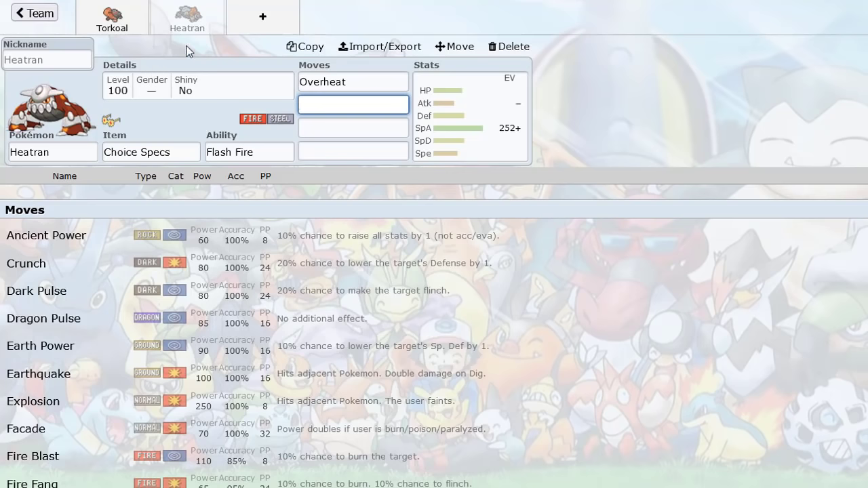
Review Heatran's Flash Fire ability alongside Torkoal's Drought.
click(219, 152)
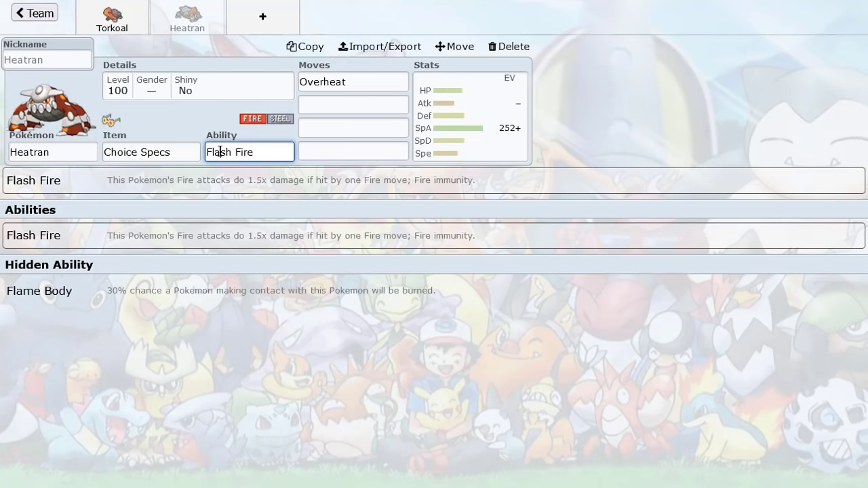
click(112, 17)
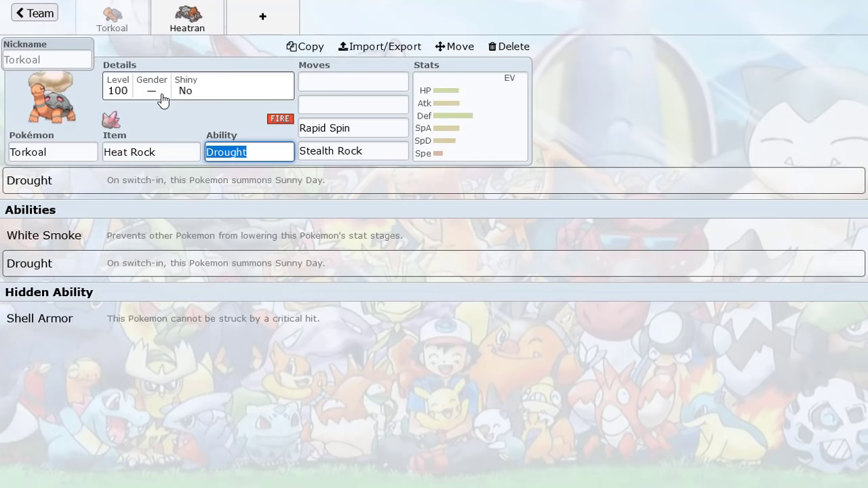
click(207, 31)
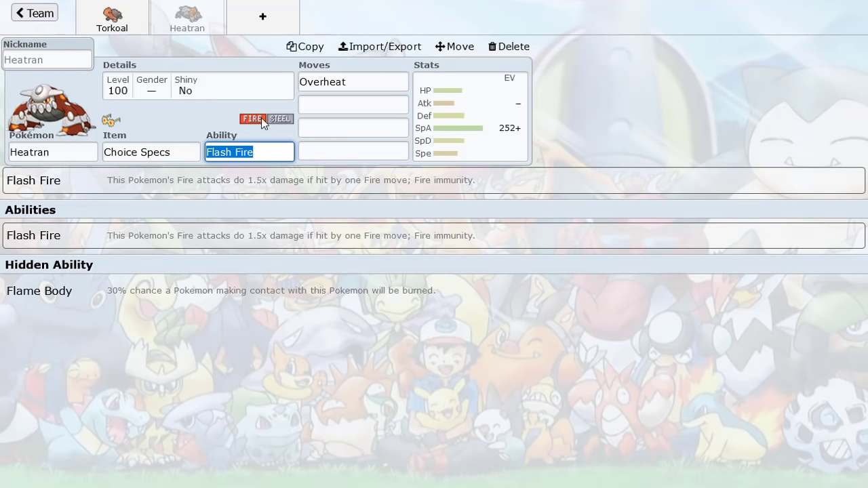
Delete Heatran from the team and go back to the list of saved teams.
click(513, 56)
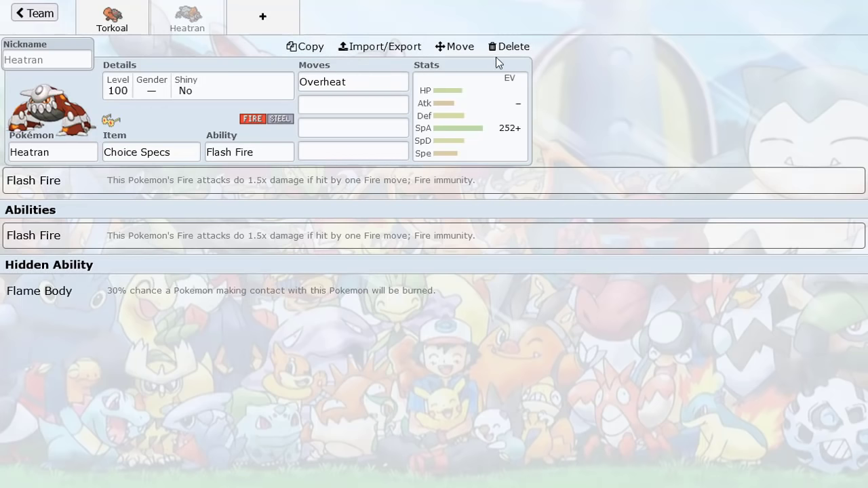
click(501, 54)
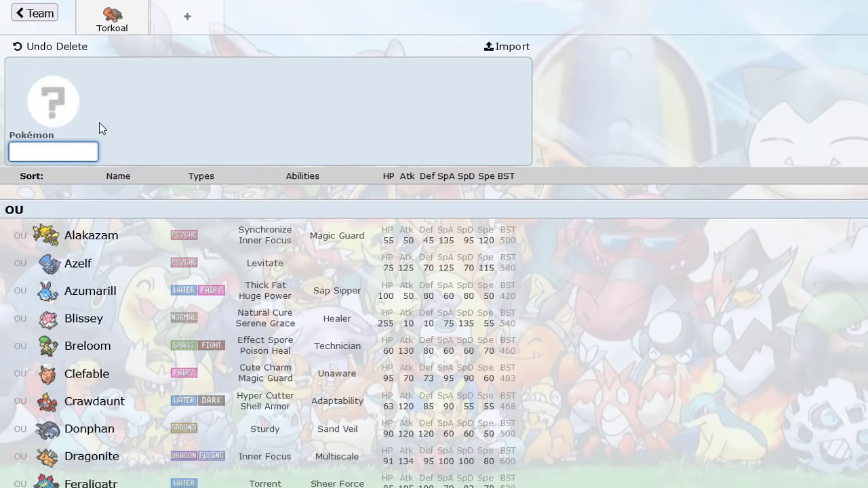
click(32, 13)
click(29, 13)
Find the CAMERUPTION team in the bdspou folder and open it.
scroll(406, 197, down, 10)
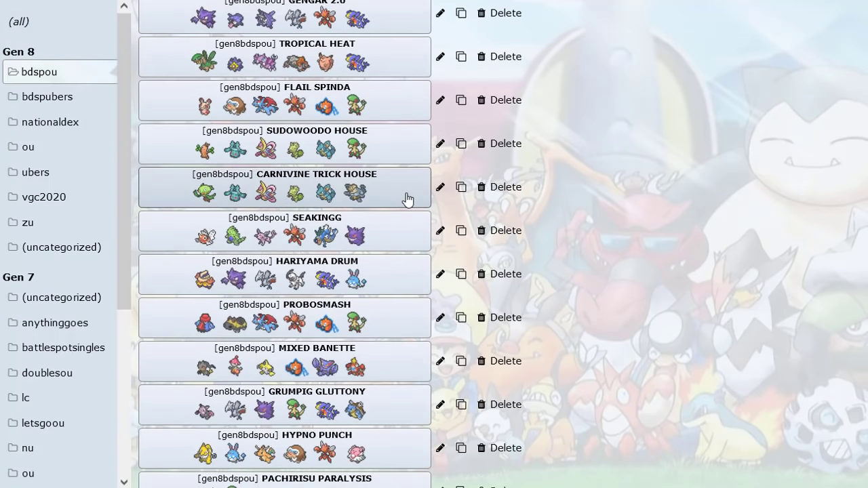
scroll(407, 197, down, 3)
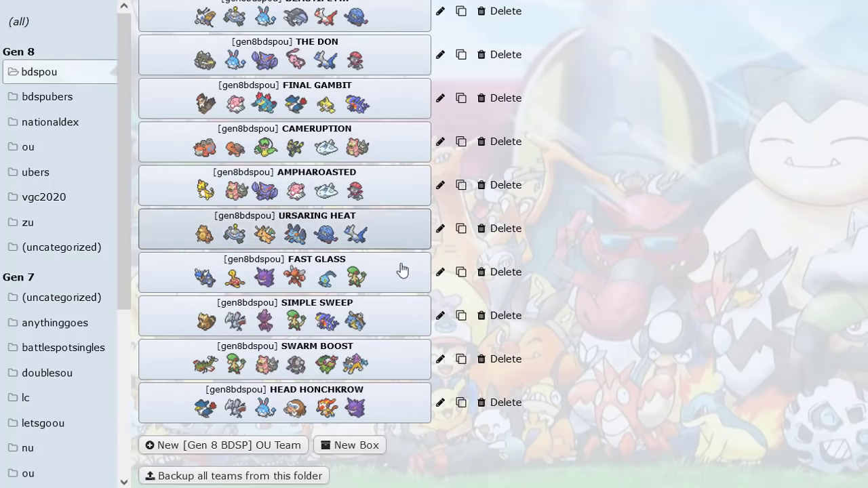
click(298, 148)
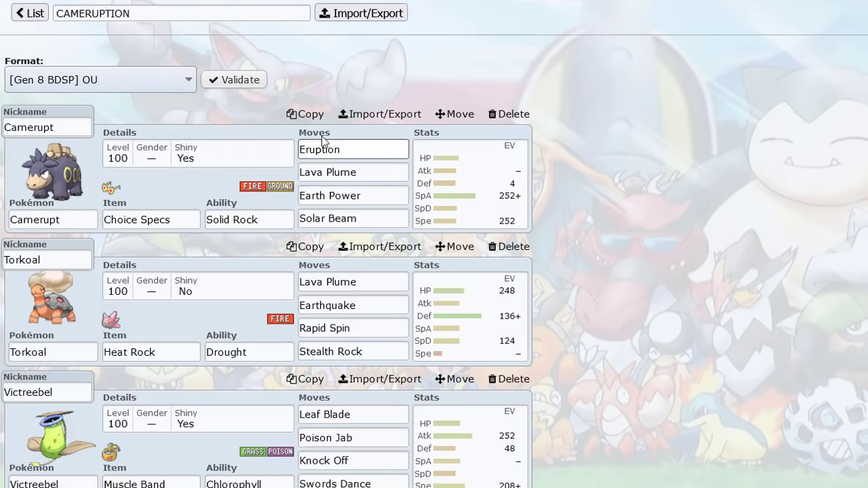
Examine the items, abilities, moves and EVs of all six CAMERUPTION members, from Camerupt and Torkoal through to Slowbro.
scroll(257, 214, down, 6)
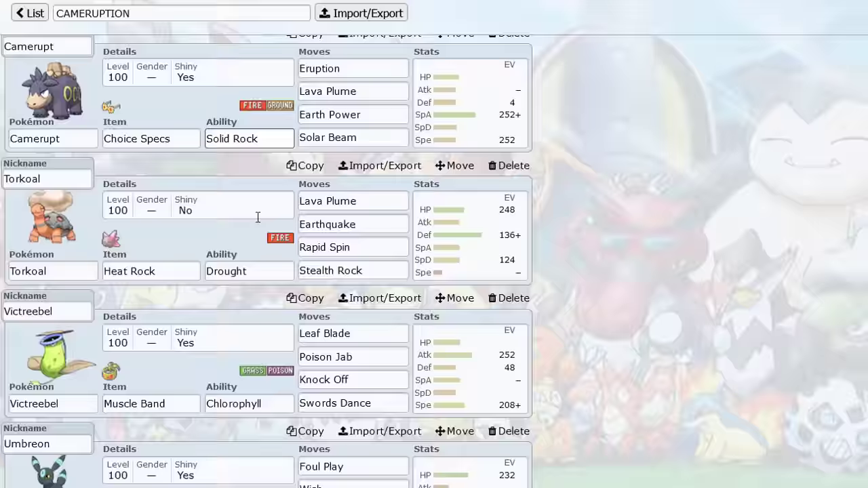
scroll(265, 216, up, 6)
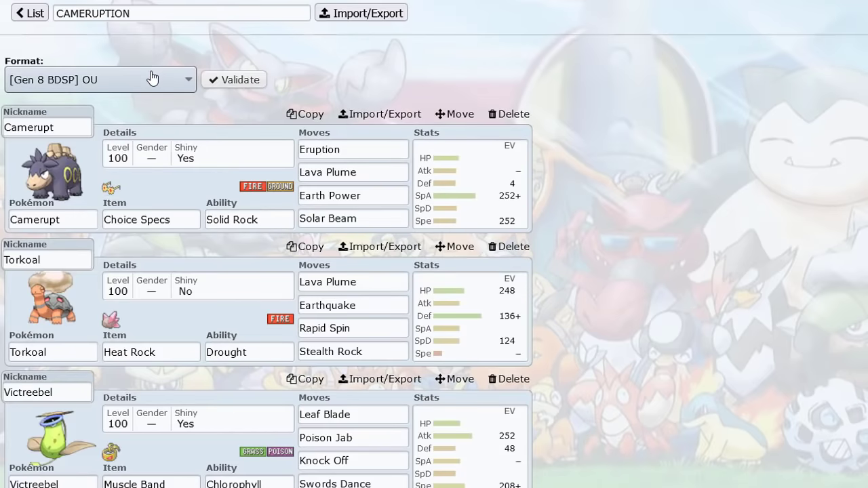
scroll(285, 169, down, 4)
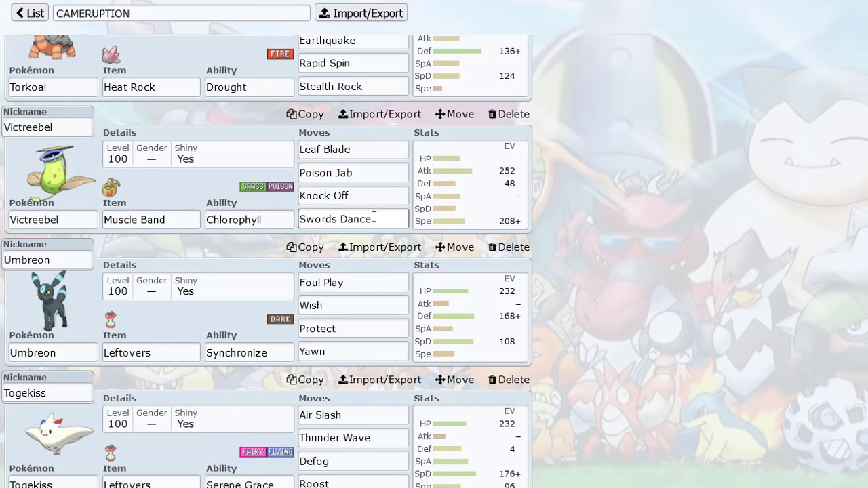
scroll(296, 208, down, 3)
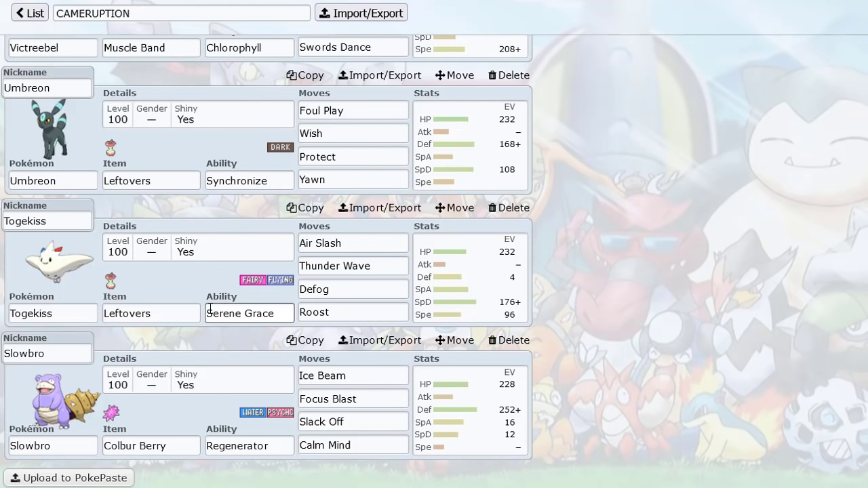
scroll(288, 285, up, 5)
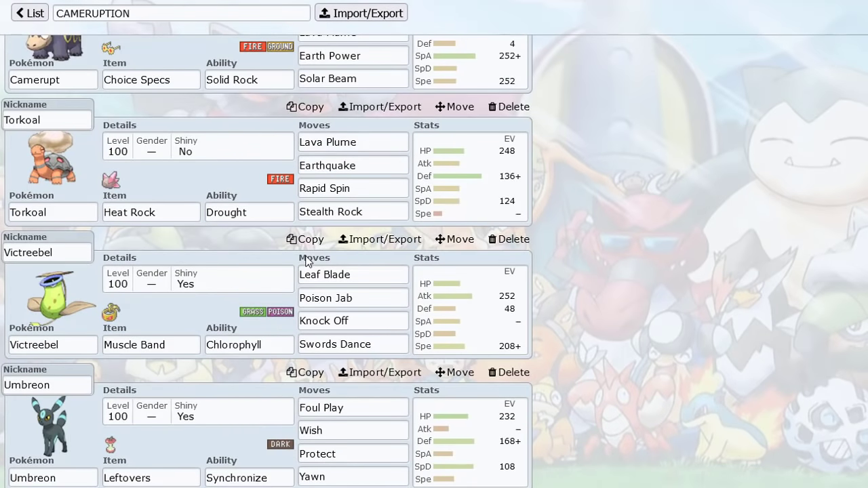
scroll(307, 261, up, 2)
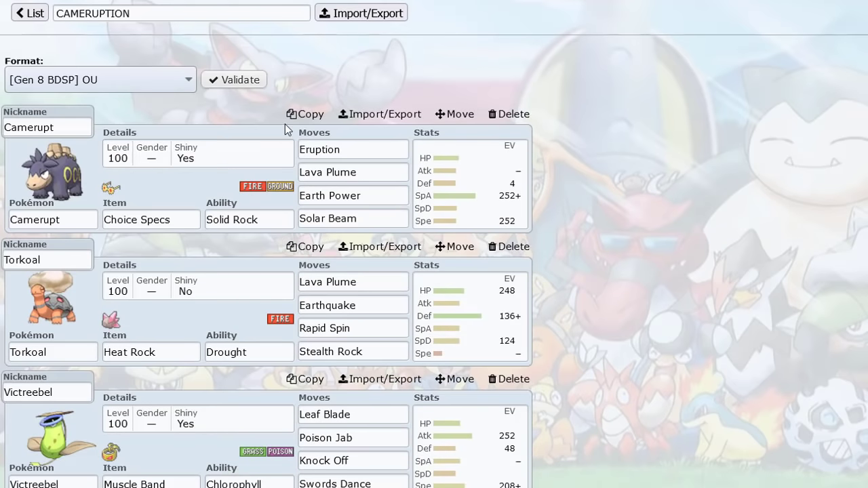
scroll(285, 124, down, 7)
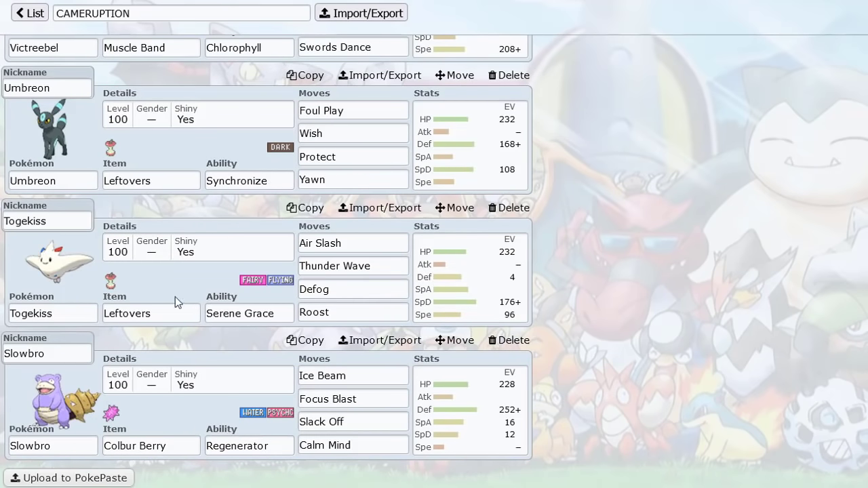
scroll(223, 259, up, 3)
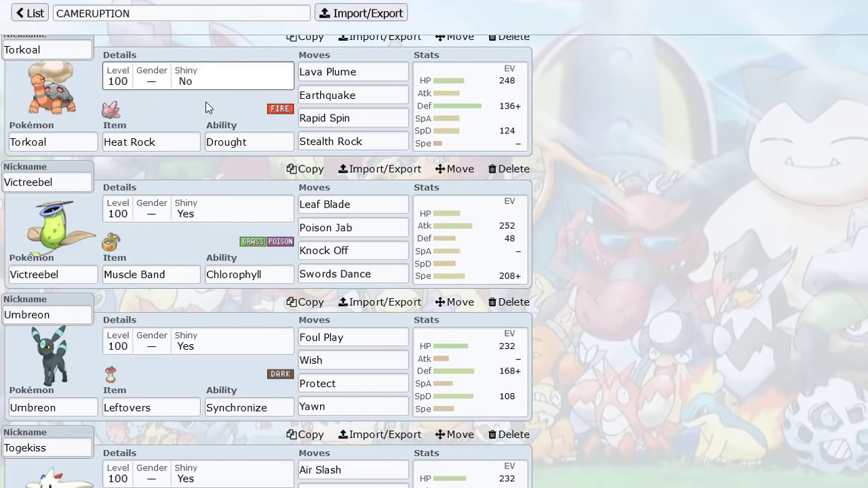
scroll(207, 105, down, 3)
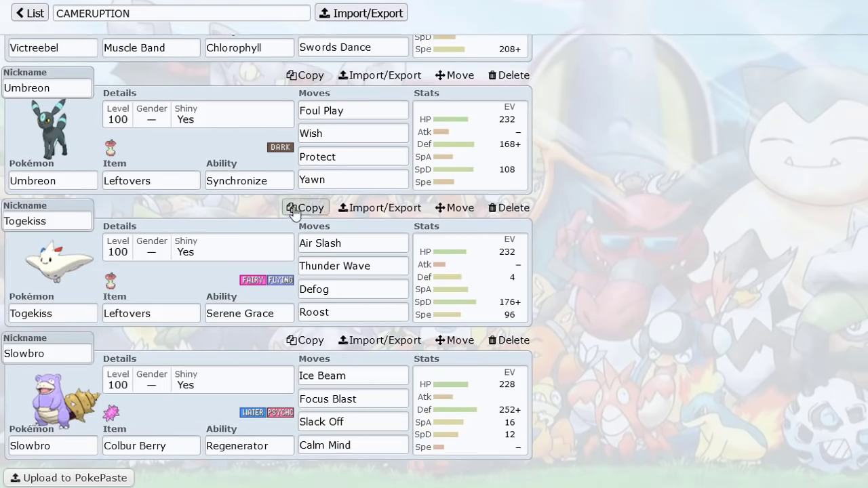
scroll(229, 412, up, 5)
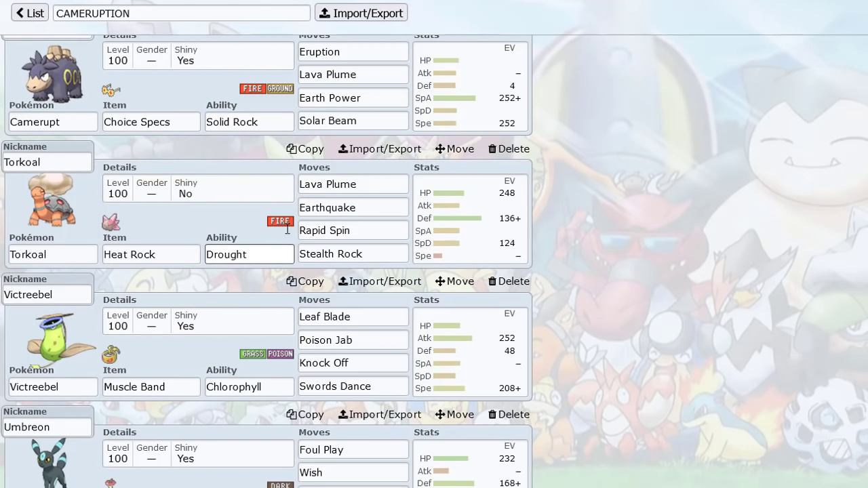
scroll(347, 293, down, 4)
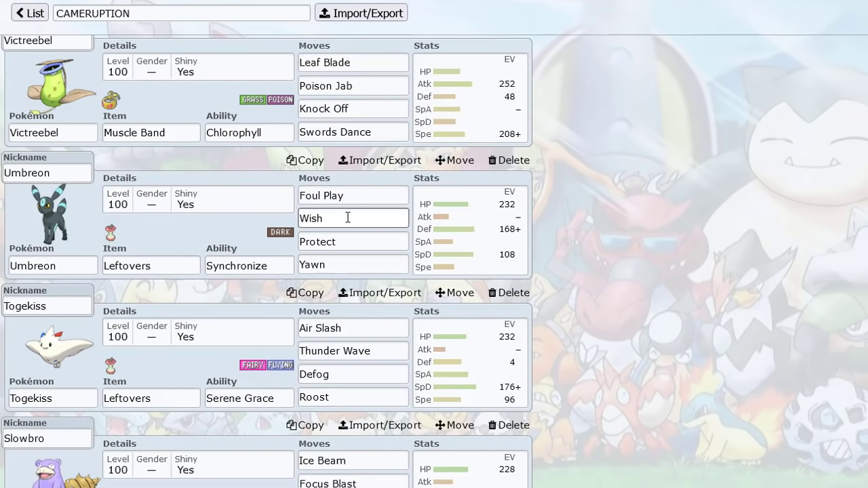
scroll(333, 235, down, 2)
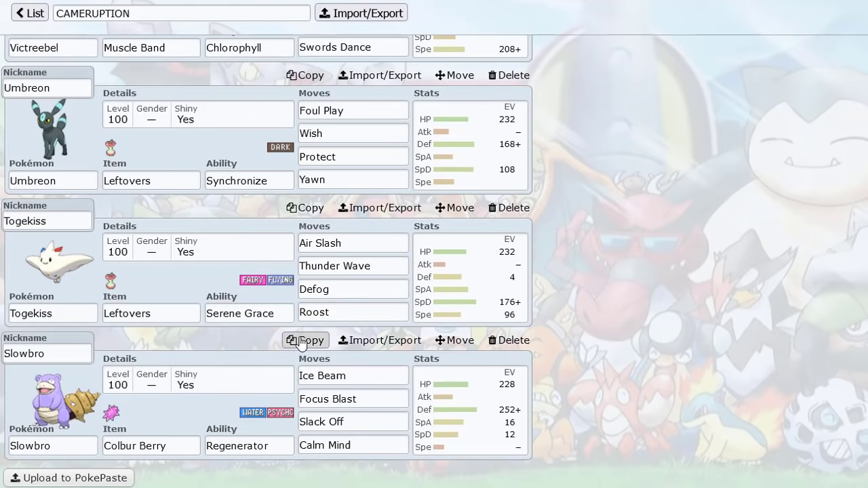
scroll(300, 339, up, 1)
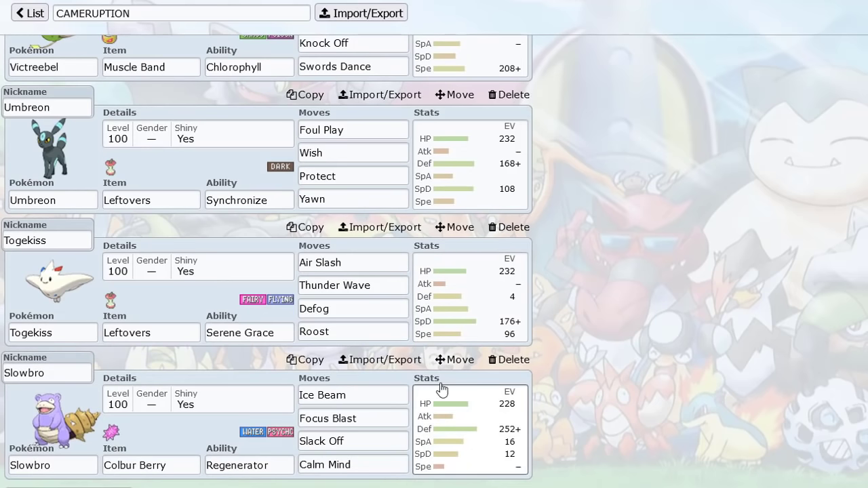
scroll(460, 353, up, 3)
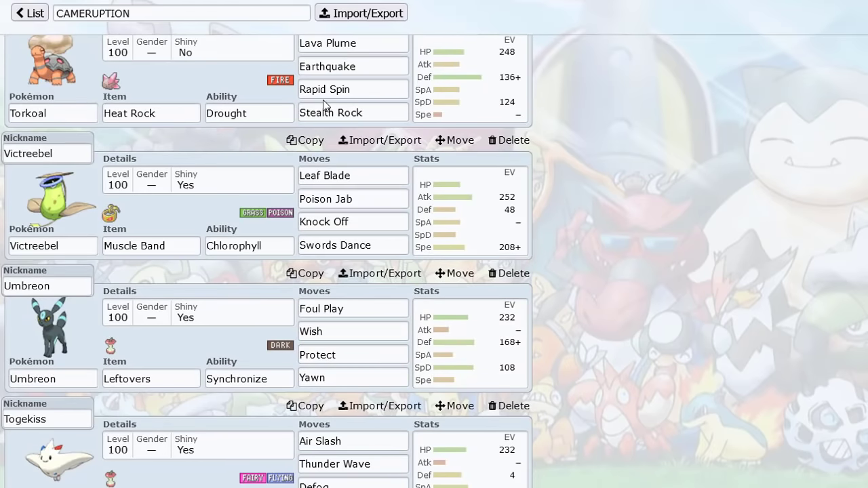
scroll(324, 105, up, 2)
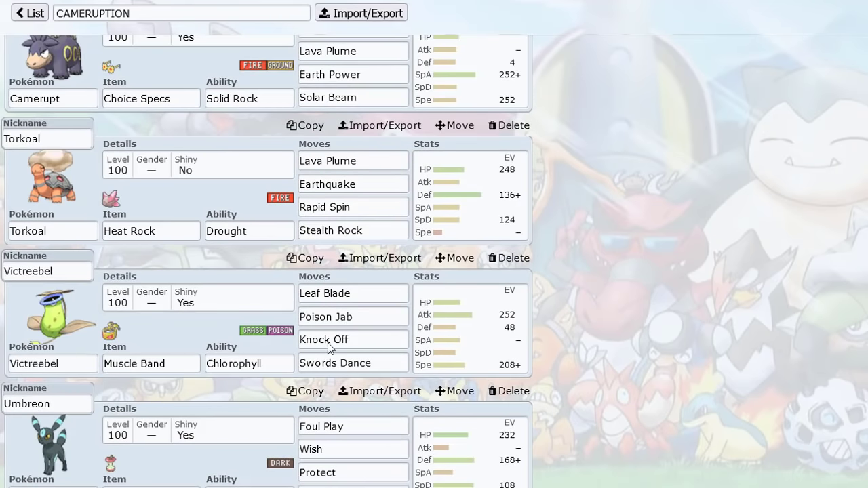
scroll(329, 339, down, 5)
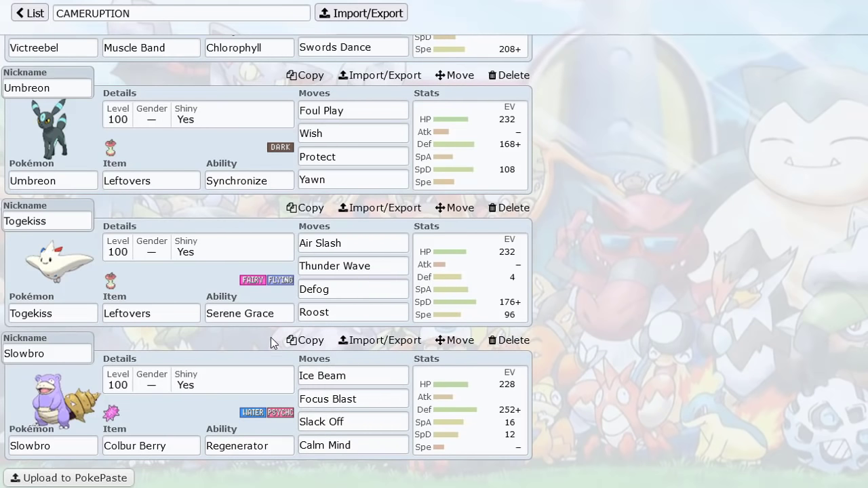
scroll(291, 192, up, 7)
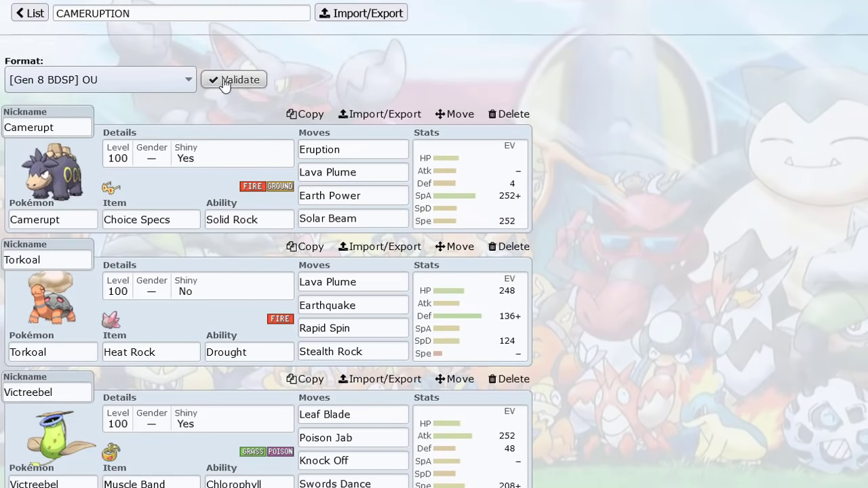
Leave the CAMERUPTION team and return to the beginning of the bdspou team list.
click(34, 16)
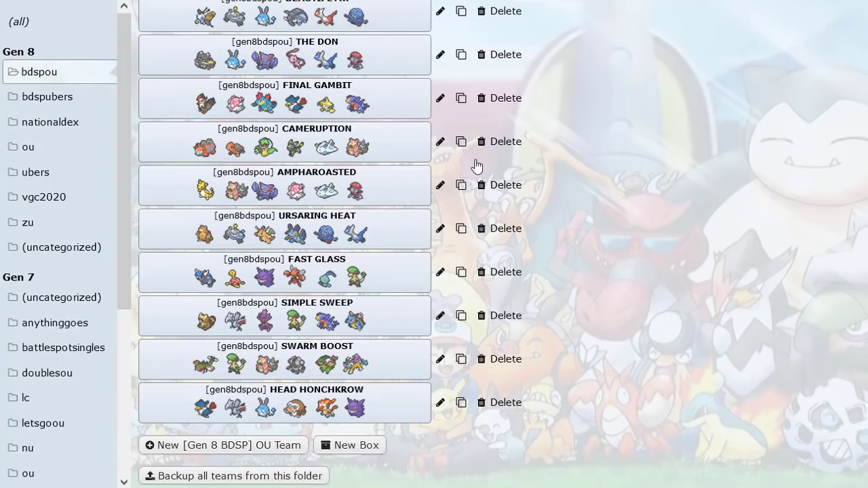
scroll(476, 166, up, 14)
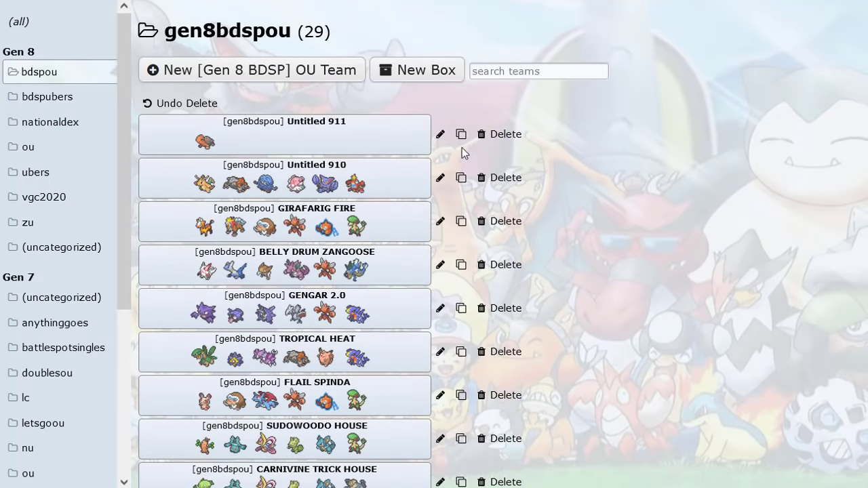
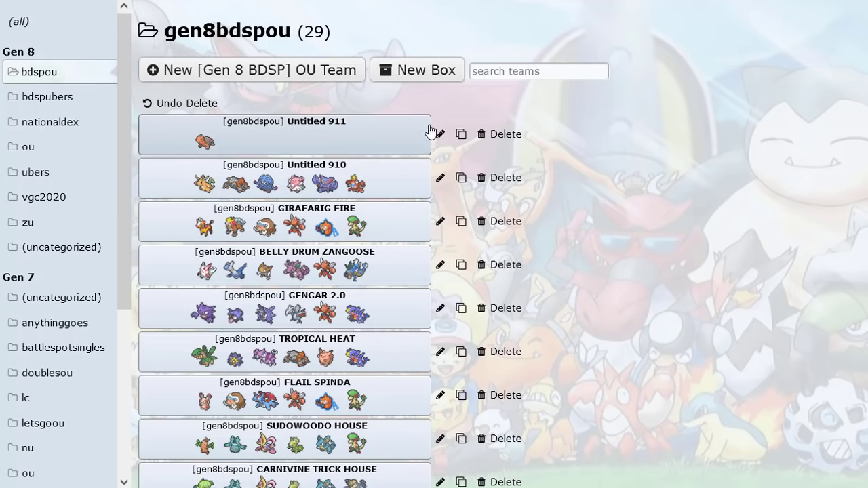
Delete the Untitled 911 team and start a new Gen 8 BDSP OU team with an empty Pokémon slot.
click(505, 134)
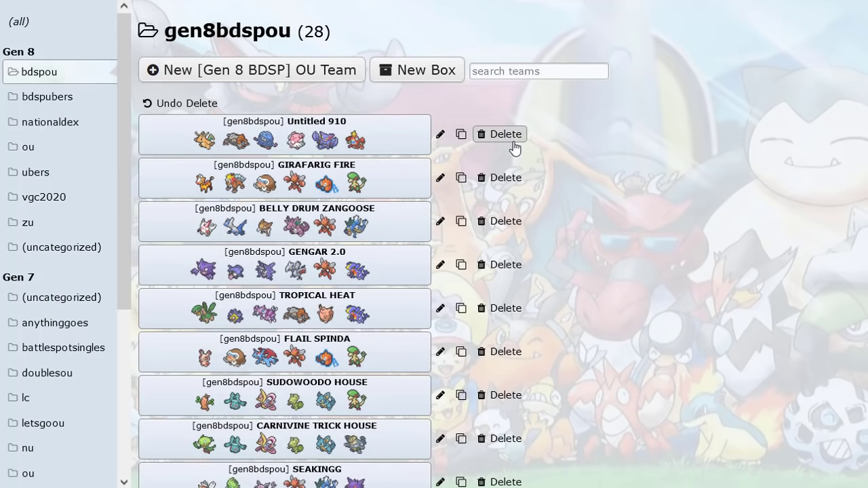
click(198, 80)
click(109, 204)
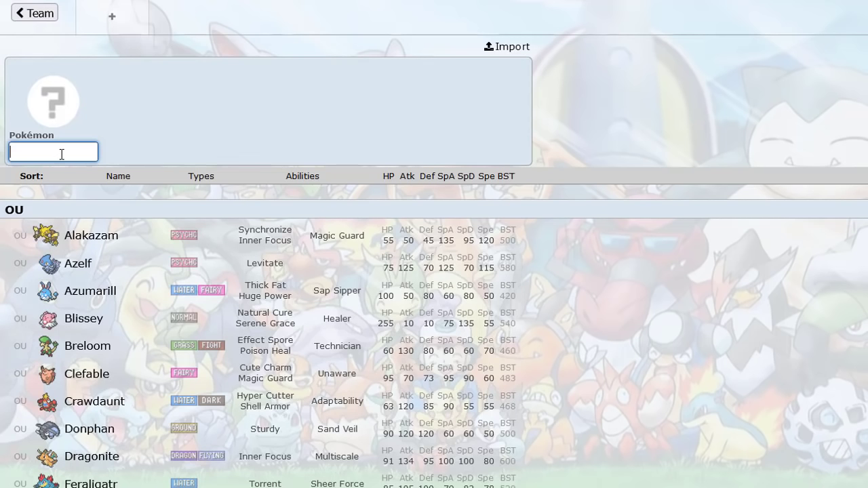
Filter the Pokémon list by the moves Reflect and Light Screen and add Latias to the team.
text(ref)
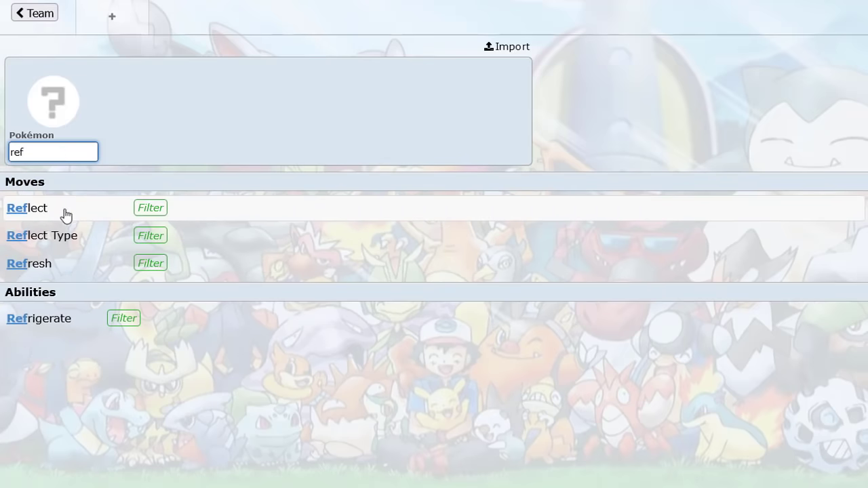
click(64, 215)
text(light)
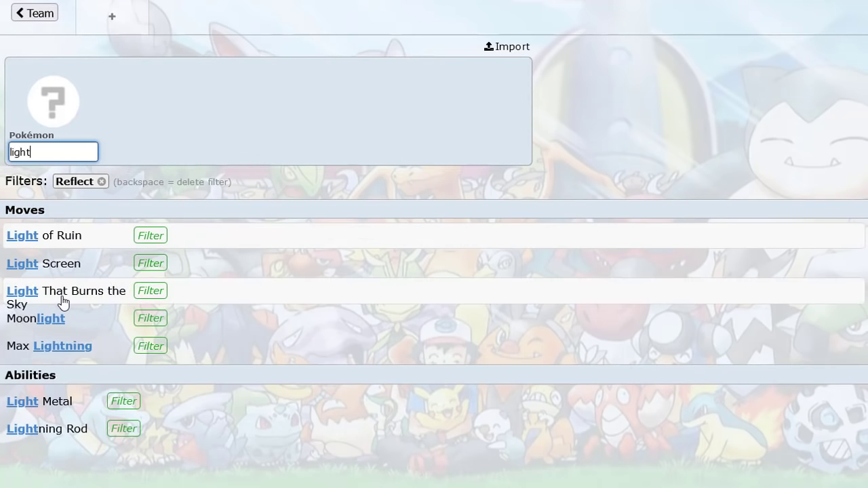
click(69, 271)
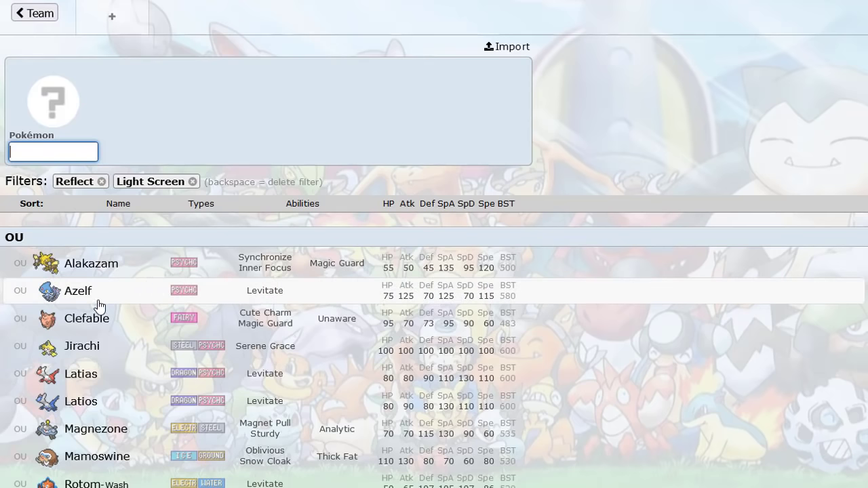
click(97, 372)
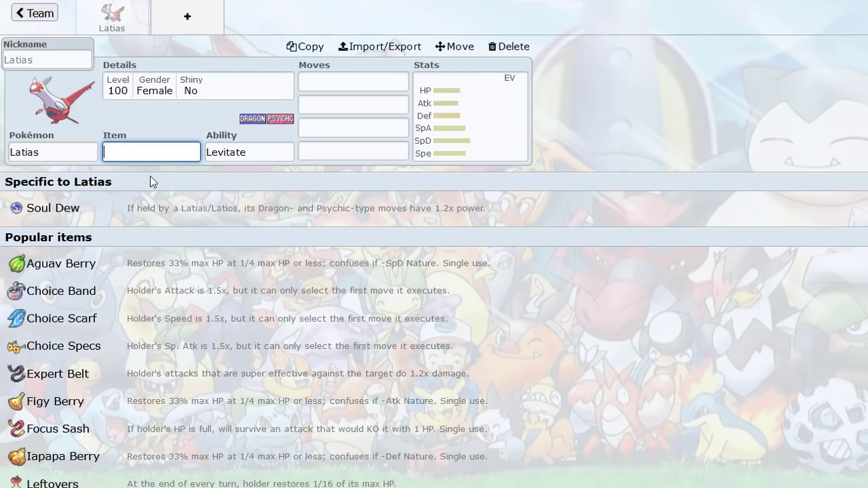
Add Latios and Espeon as the second and third team members.
click(183, 29)
text(latios)
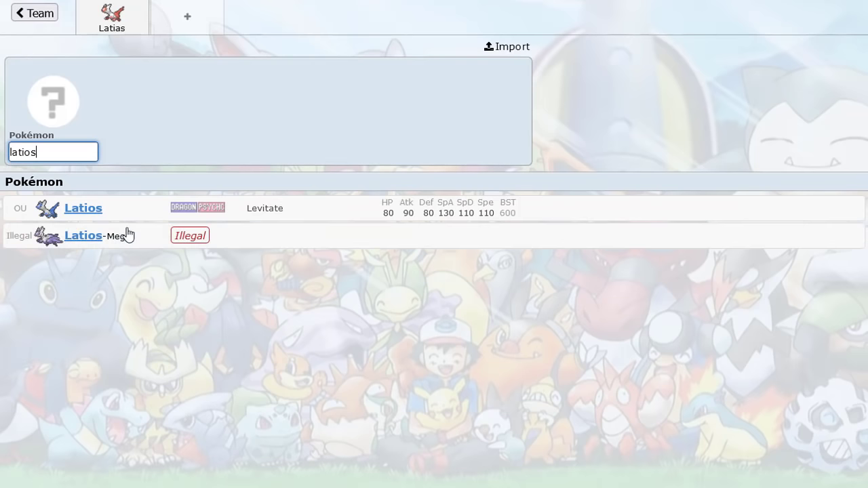
click(109, 210)
click(285, 27)
text(ex)
key(BackSpace)
text(sp)
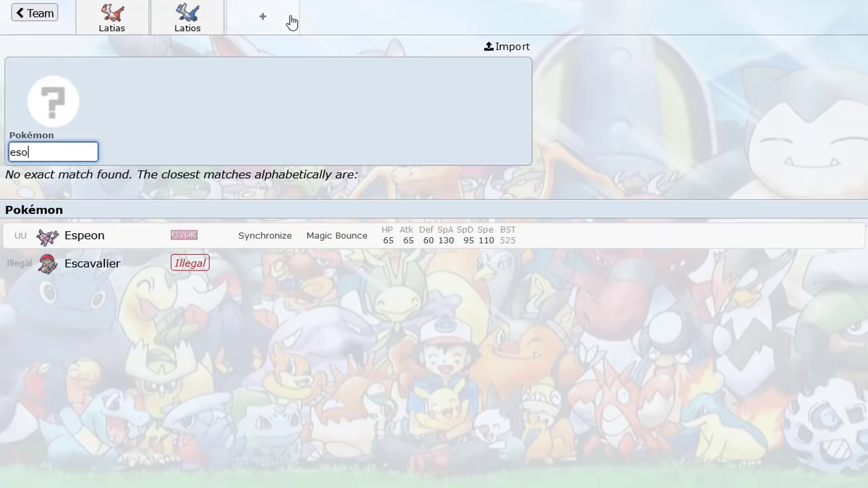
click(237, 206)
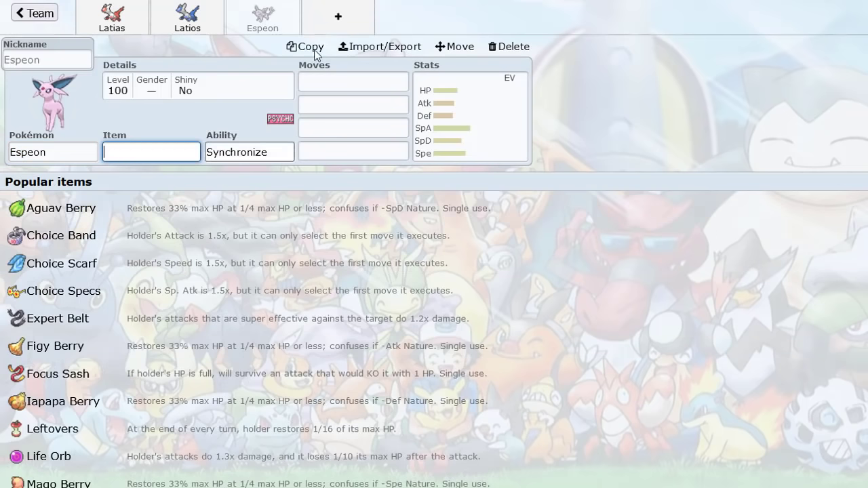
Add Azelf and Uxie as the fourth and fifth team members.
click(337, 17)
text(az)
click(197, 211)
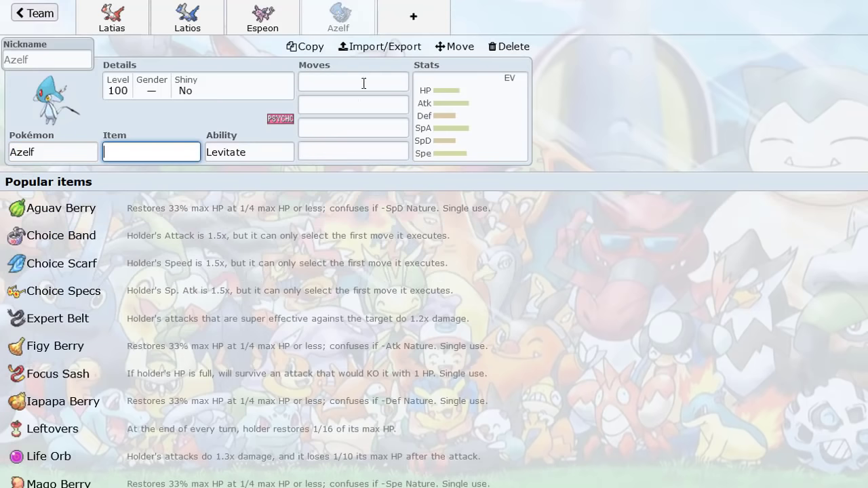
click(414, 25)
text(uxi)
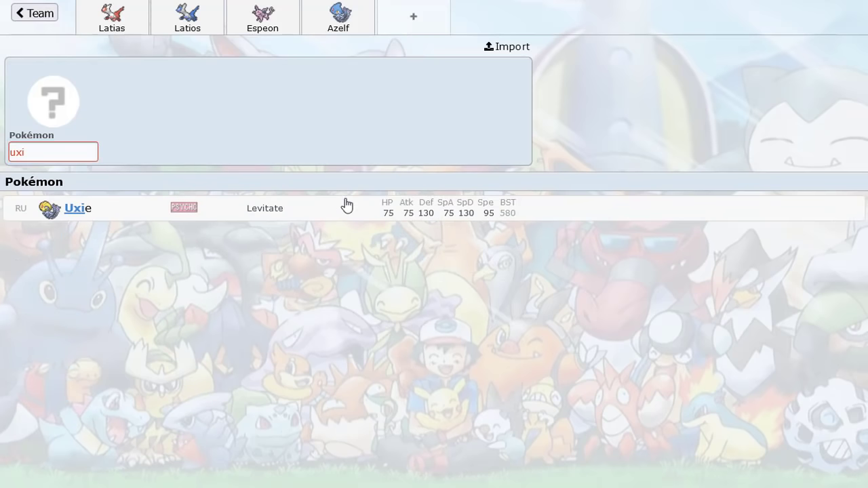
click(345, 207)
Add Cresselia as the sixth team member.
click(497, 25)
text(cree)
key(BackSpace)
text(s)
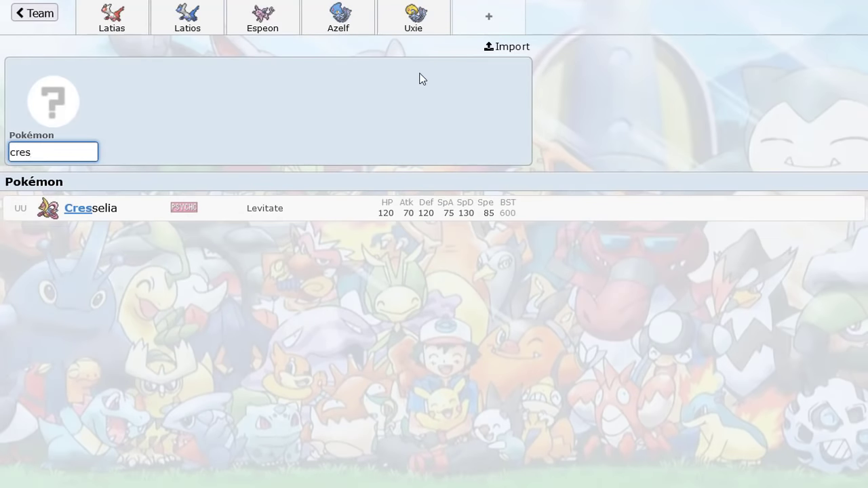
click(353, 208)
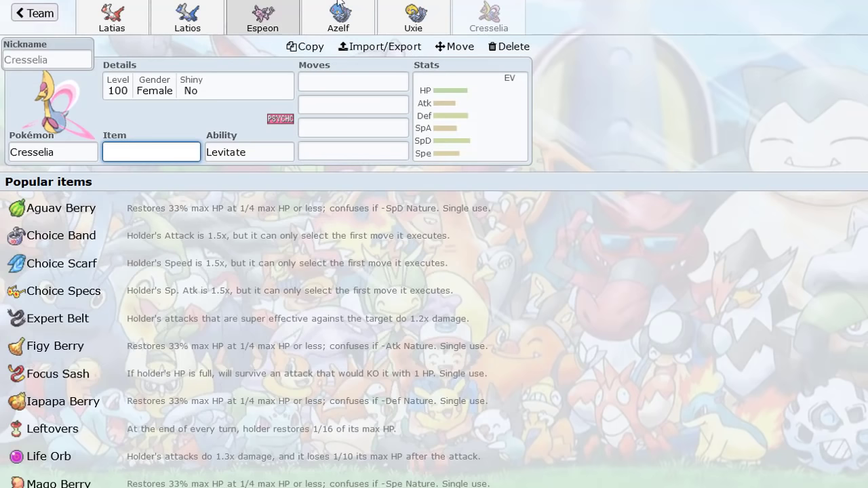
click(416, 19)
click(372, 128)
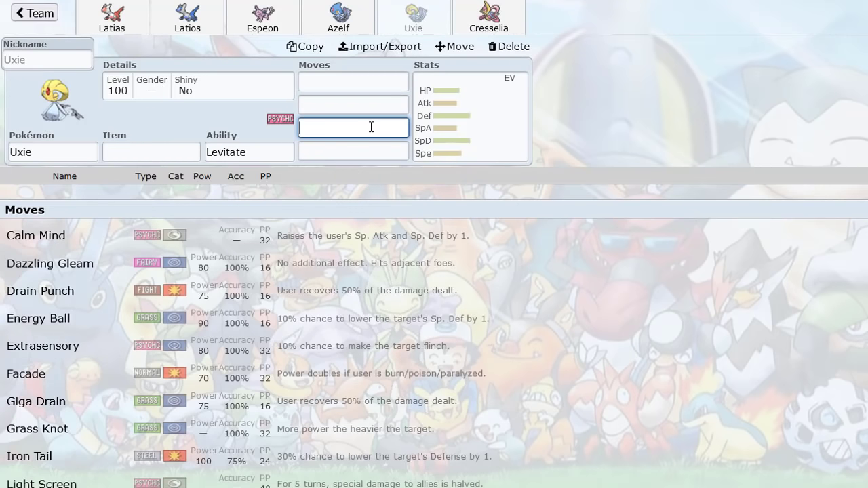
click(113, 30)
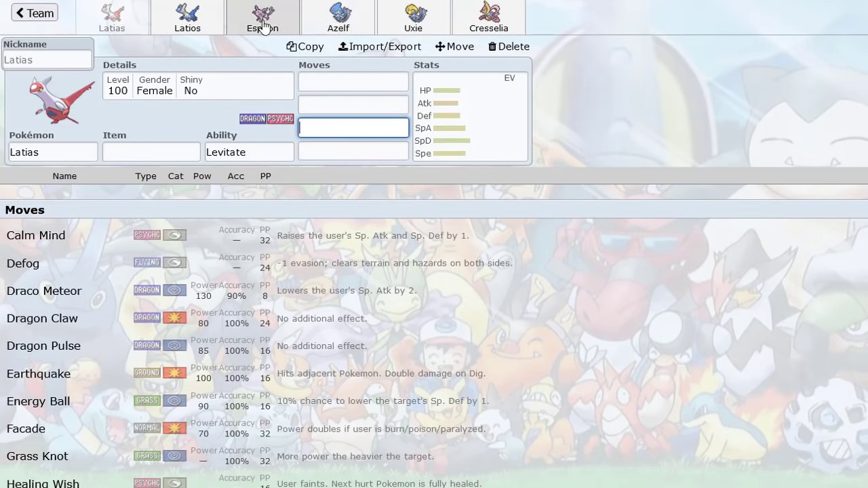
click(317, 27)
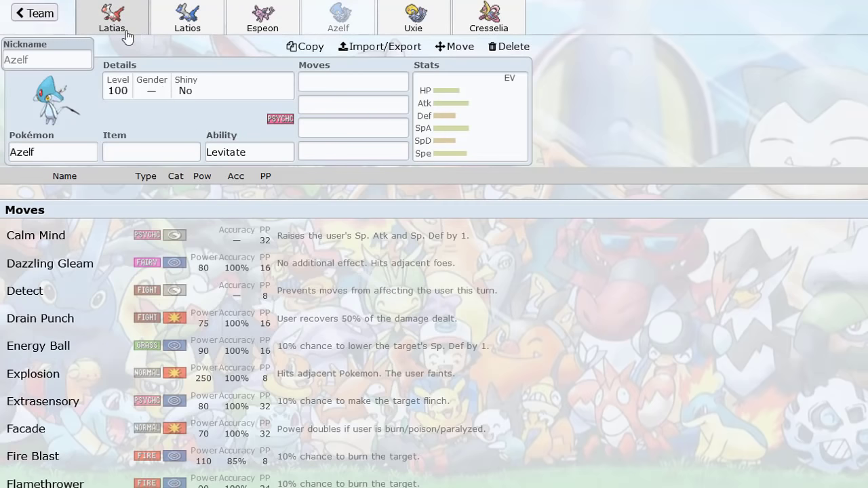
Give Latias the move Healing Wish in its fourth move slot.
click(100, 31)
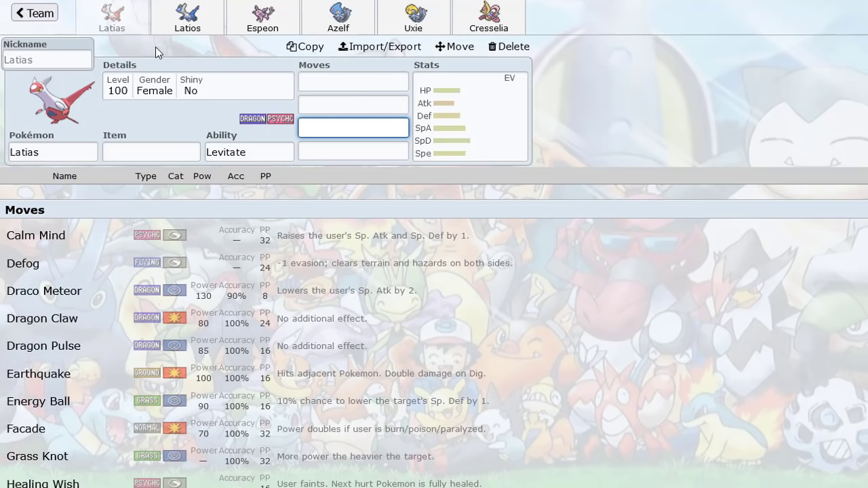
click(324, 150)
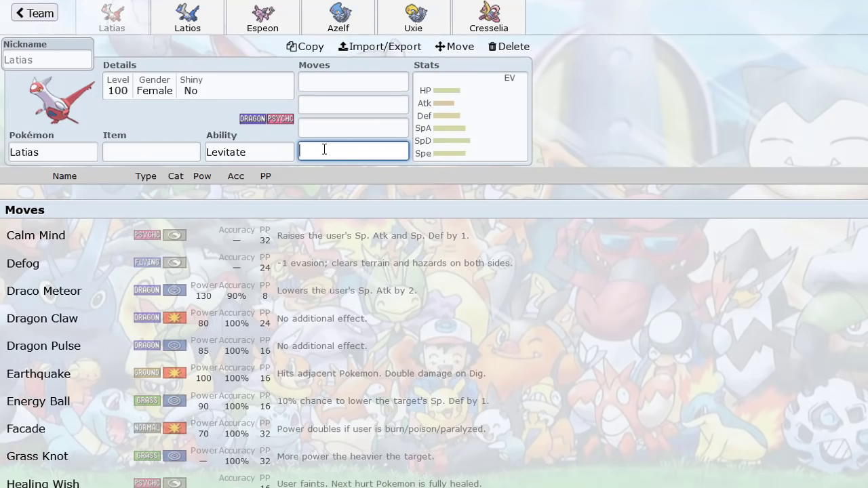
text(hea)
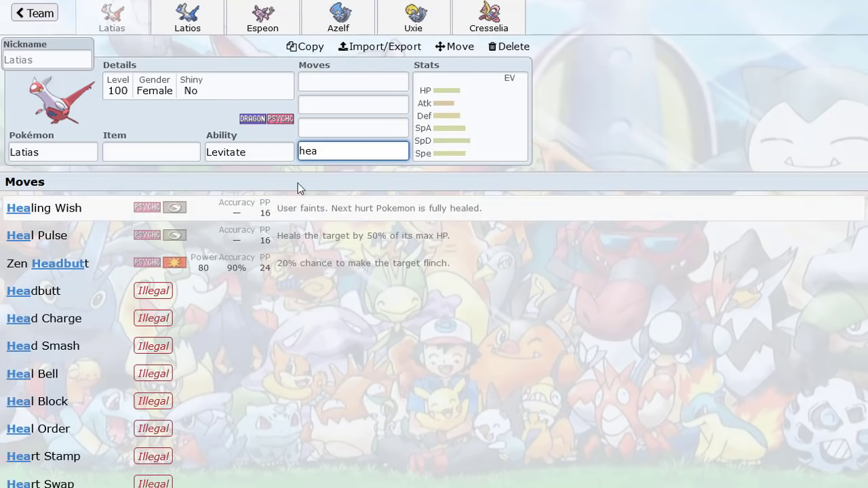
click(279, 212)
click(382, 144)
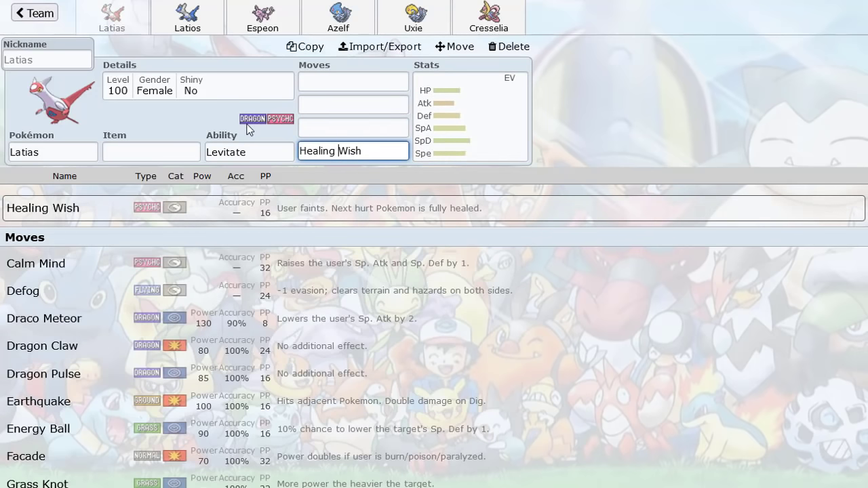
Give Latios the move Memento in its fourth slot and bring up the move's description.
click(183, 33)
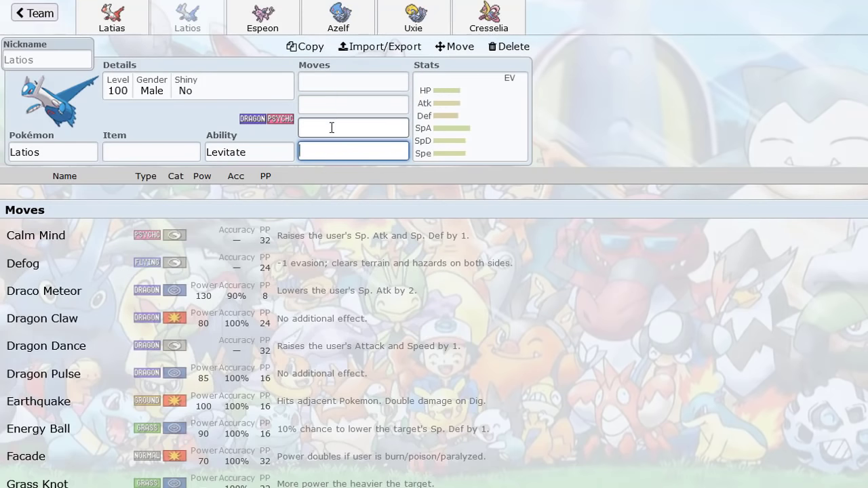
text(meme)
click(306, 210)
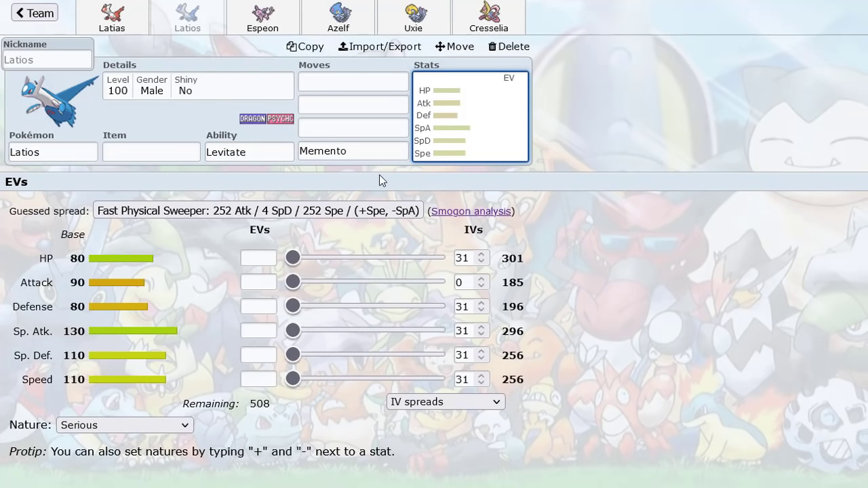
click(345, 150)
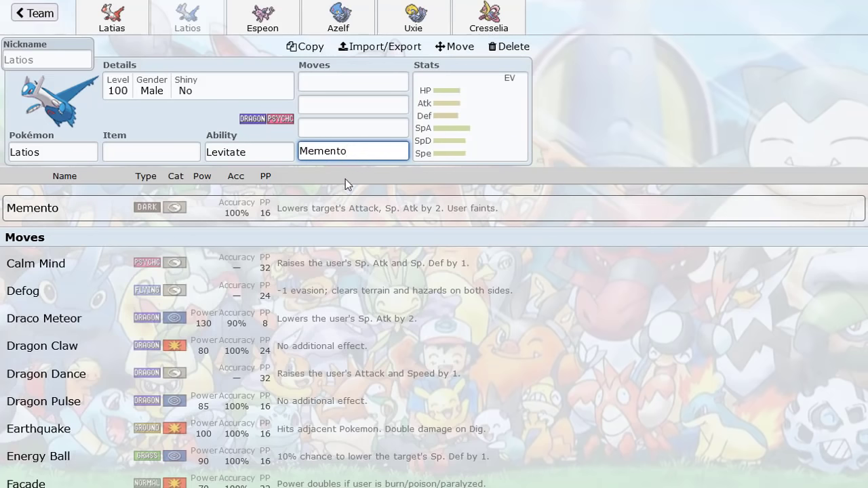
click(354, 128)
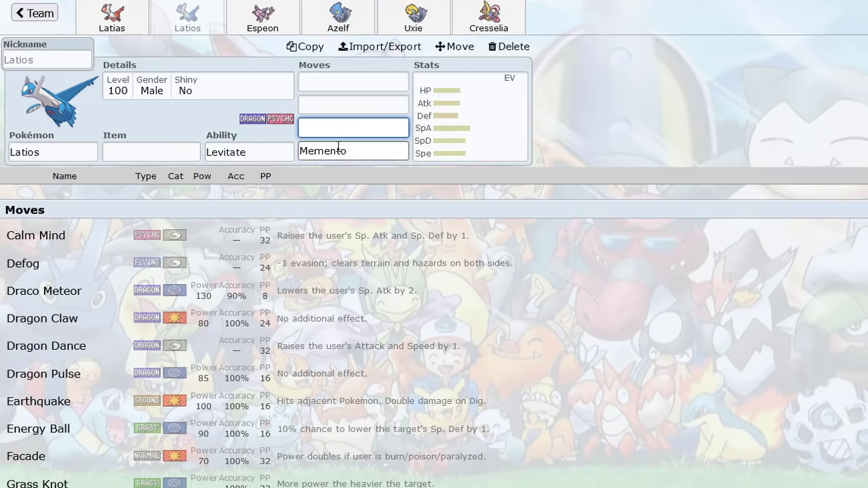
click(338, 148)
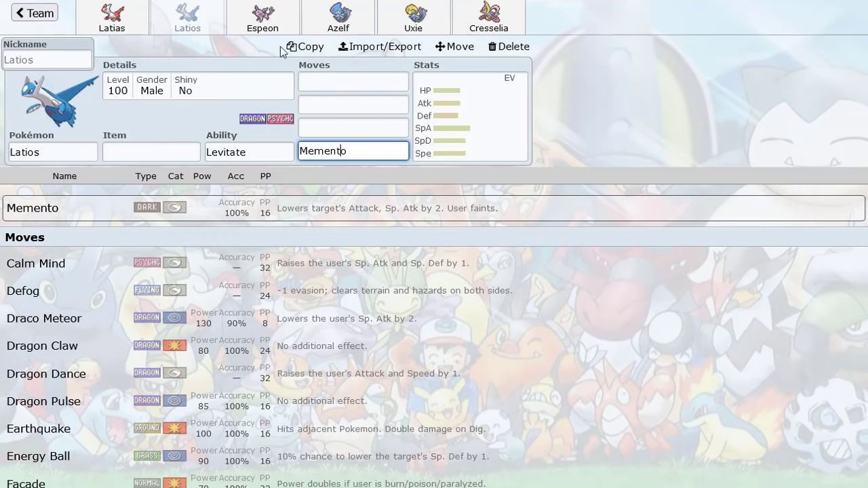
Give Espeon the move Yawn in its fourth move slot and check its description.
click(261, 16)
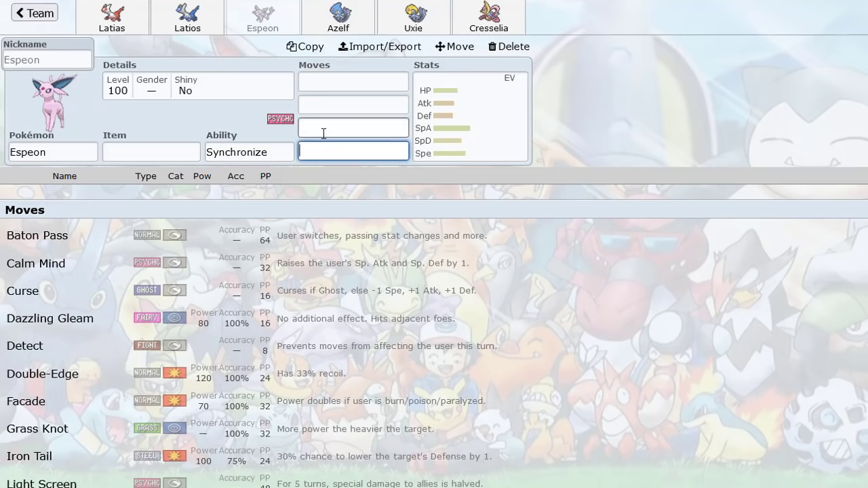
text(yawn)
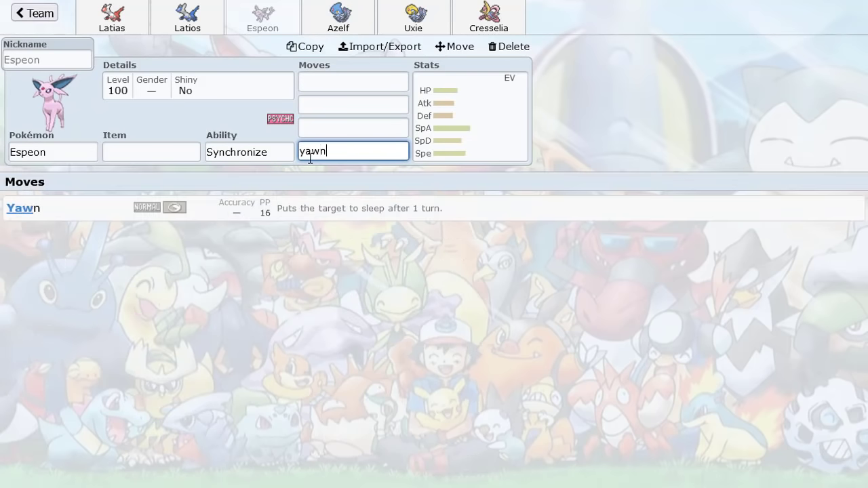
key(Return)
key(shift+Tab)
key(shift+Tab)
key(shift+Tab)
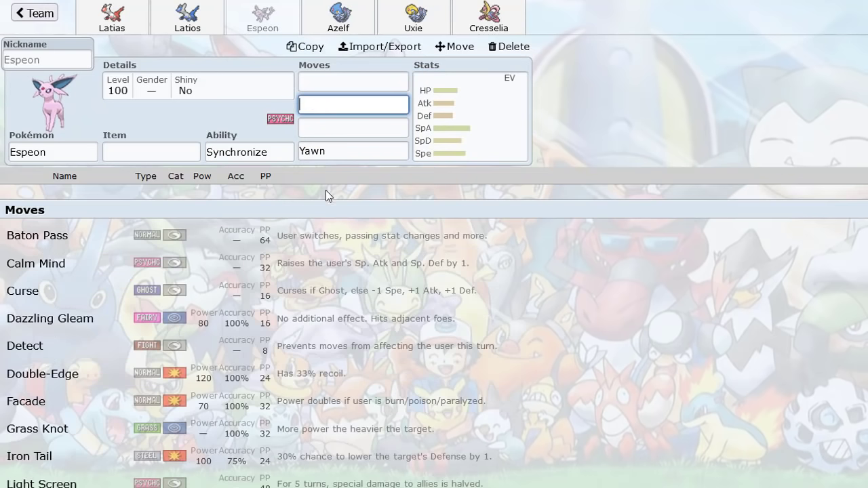
click(320, 150)
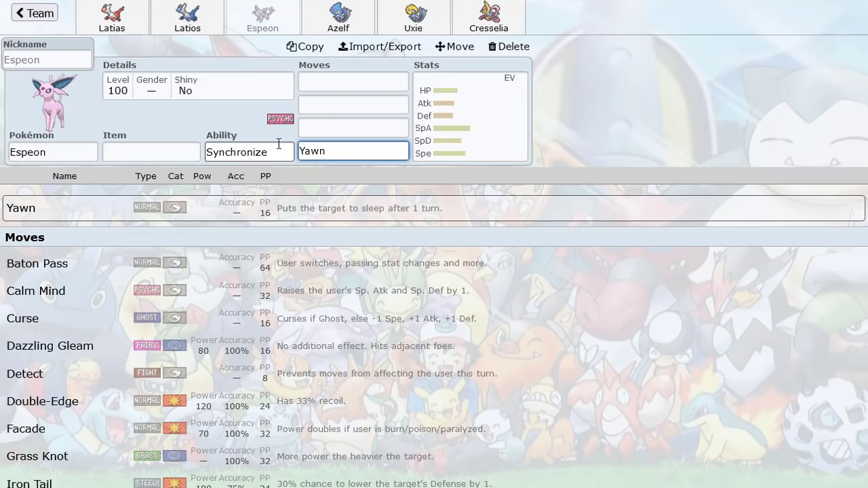
click(316, 82)
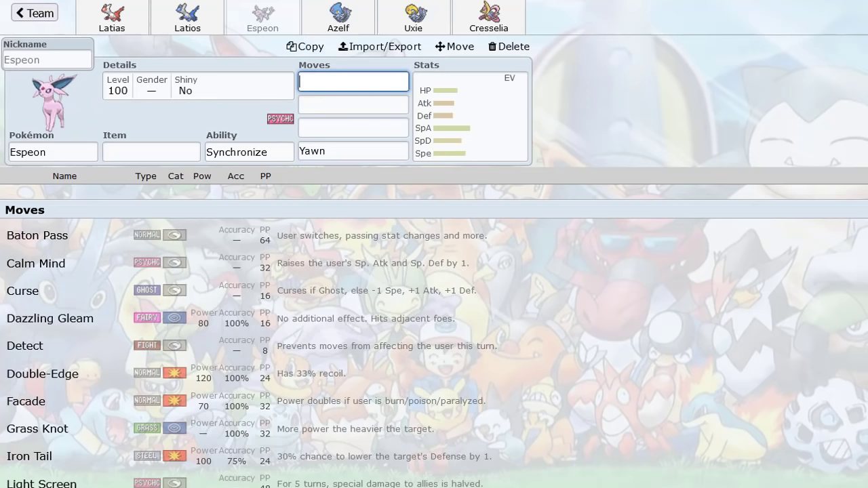
Give Azelf Explosion, Reflect and Light Screen in its second, third and fourth move slots.
click(351, 22)
click(314, 145)
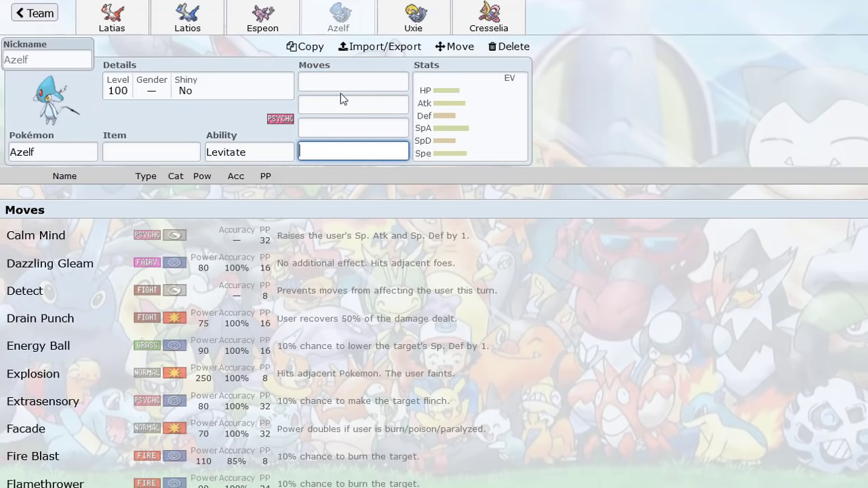
click(330, 120)
text(re)
click(224, 230)
text(li)
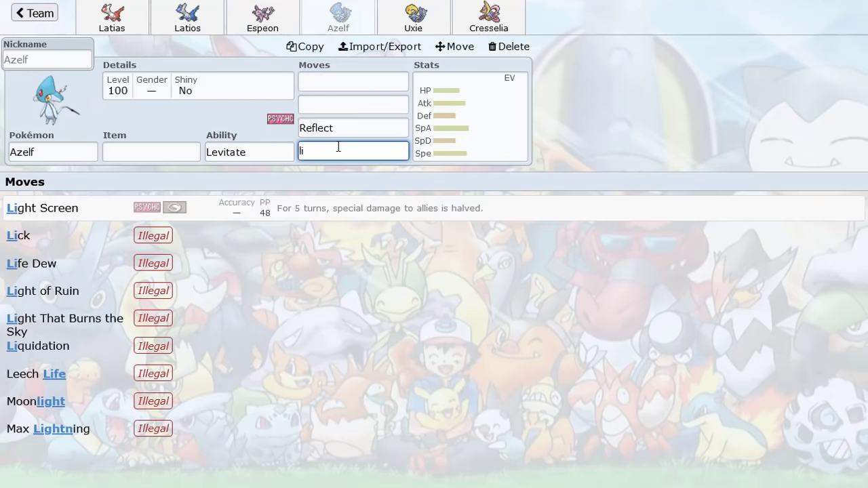
click(267, 217)
click(344, 108)
text(ex)
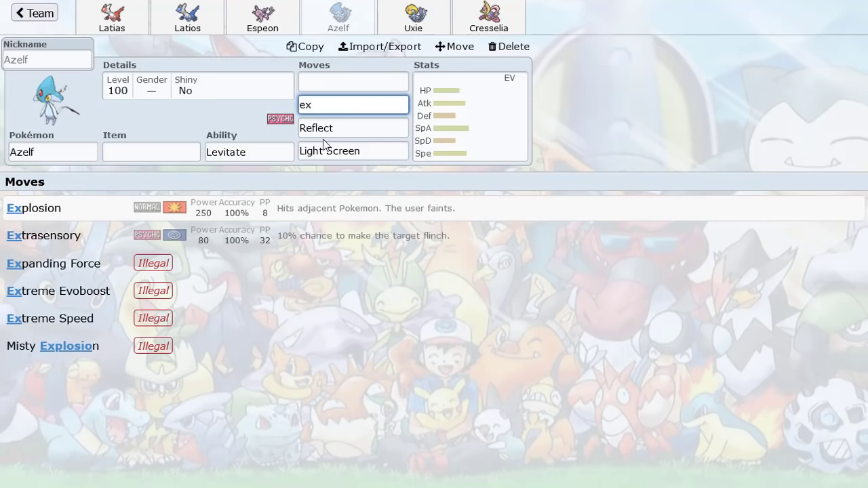
click(286, 209)
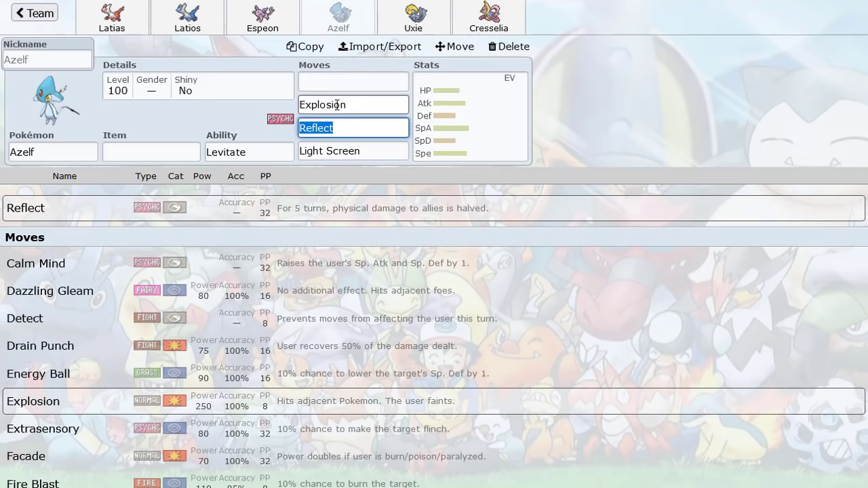
Check the descriptions of Azelf's Explosion, Reflect and Light Screen moves.
click(324, 107)
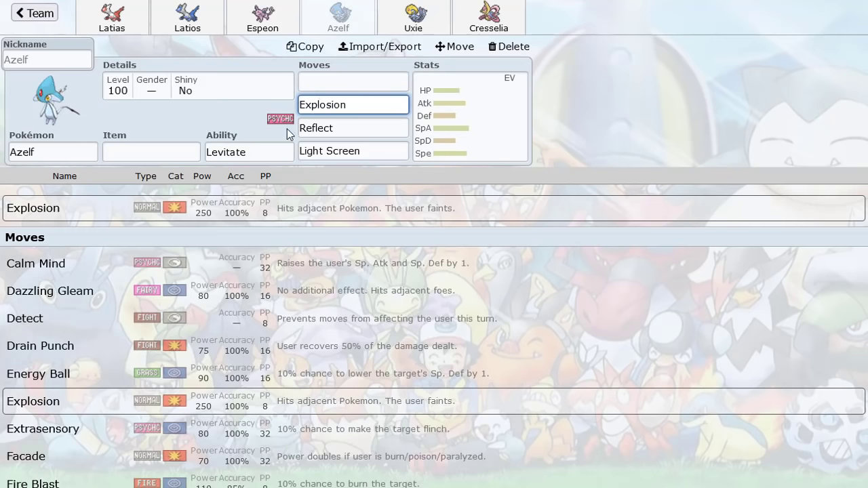
click(323, 130)
click(366, 155)
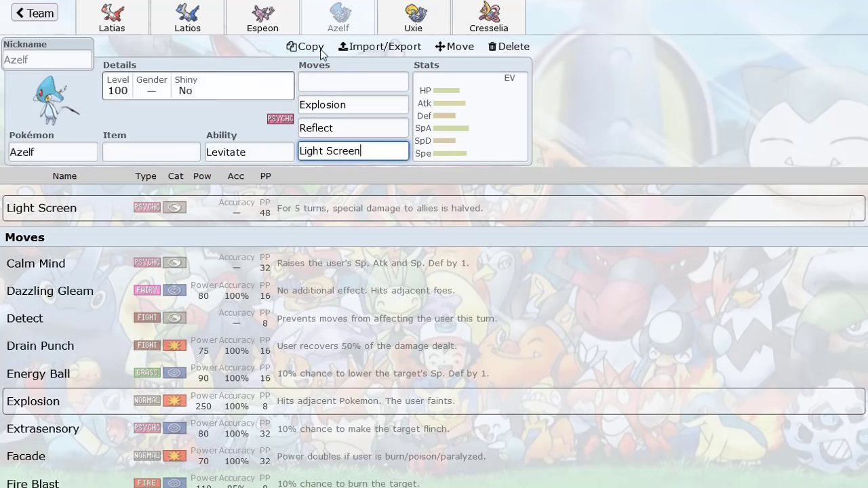
Give Uxie the move Memento in its second move slot.
click(402, 25)
click(342, 105)
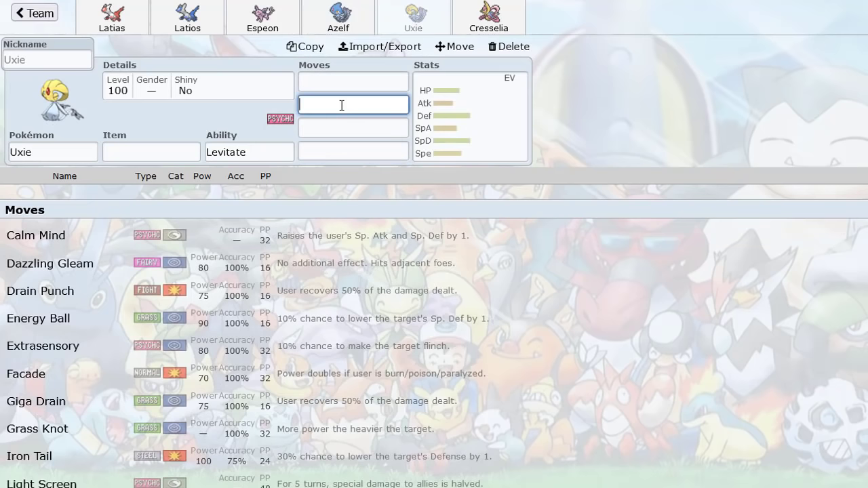
scroll(272, 195, down, 2)
scroll(272, 195, down, 1)
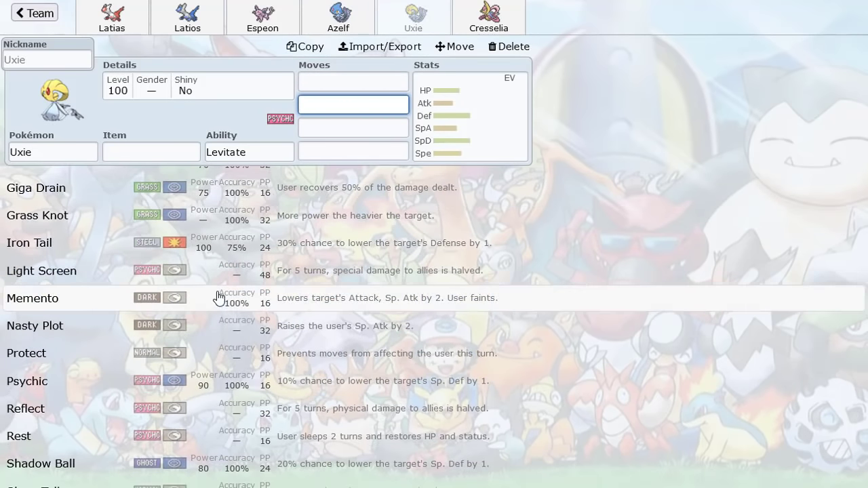
click(216, 299)
Give Cresselia the move Lunar Dance in its third move slot.
click(41, 13)
scroll(282, 121, down, 6)
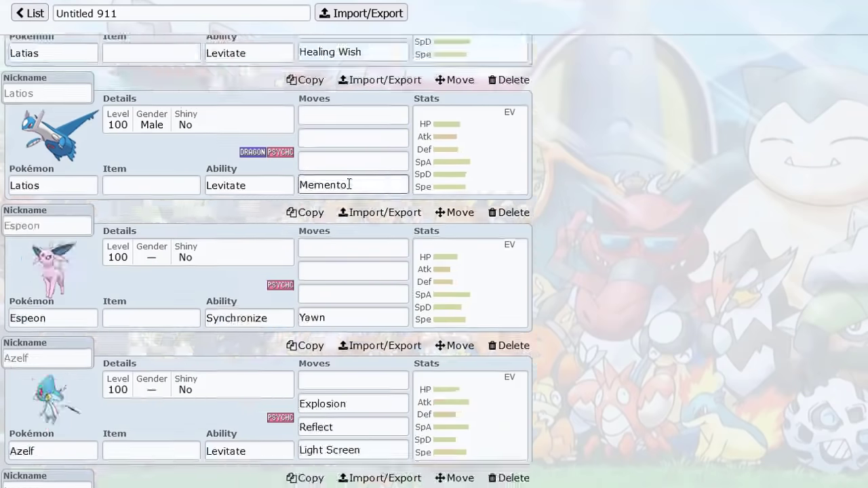
click(372, 284)
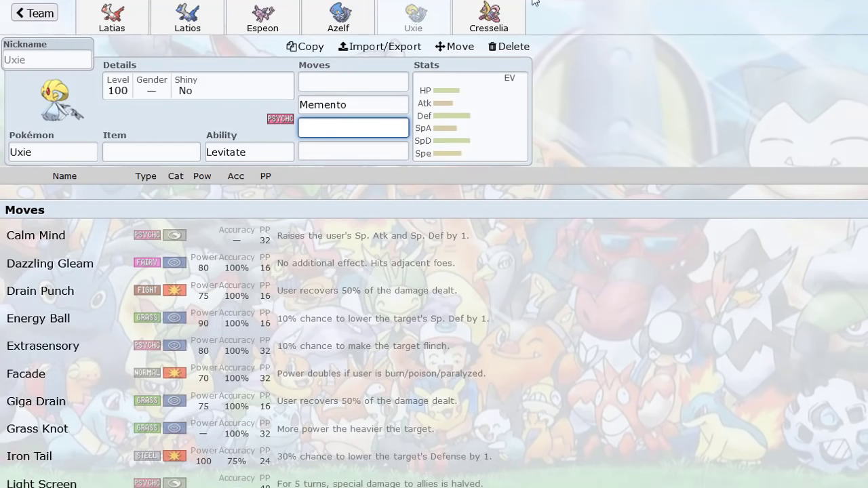
click(489, 17)
text(lun)
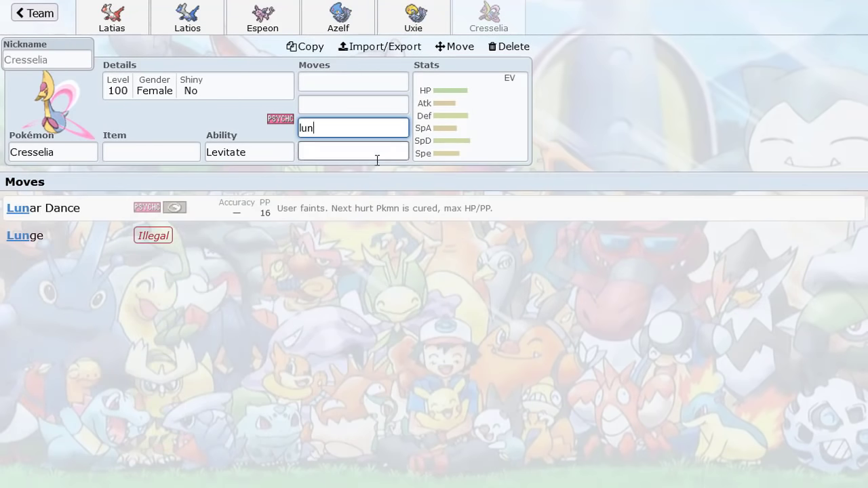
click(354, 216)
click(441, 30)
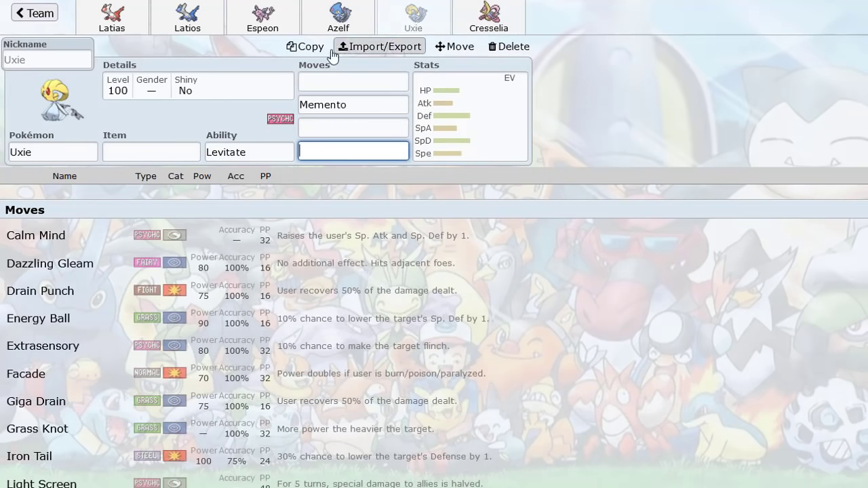
click(169, 20)
click(136, 23)
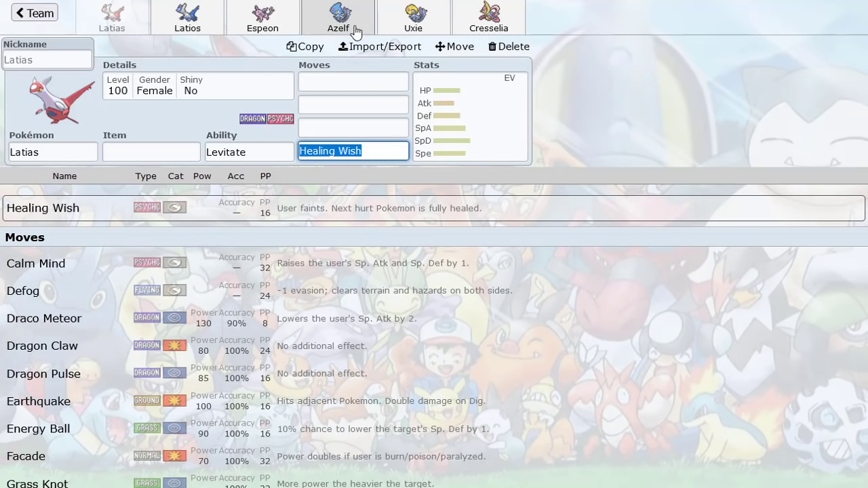
click(391, 27)
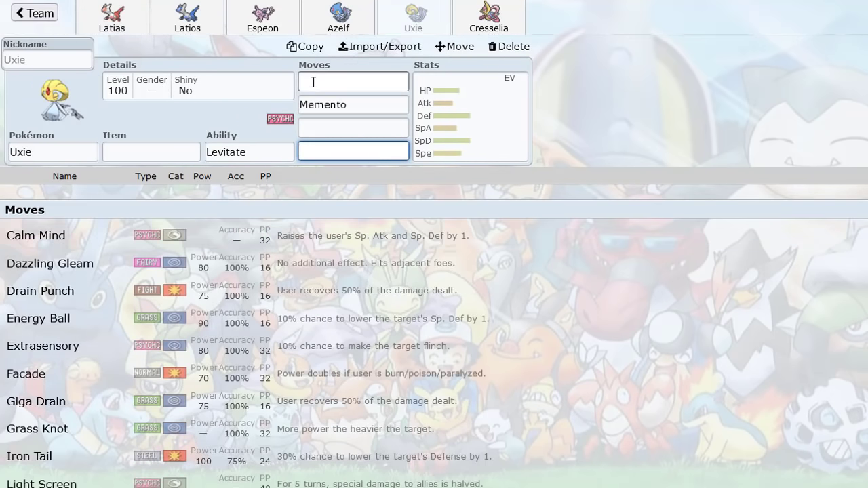
Give Latias the item Light Clay and bring up the item's description.
click(134, 28)
click(148, 149)
text(ligh)
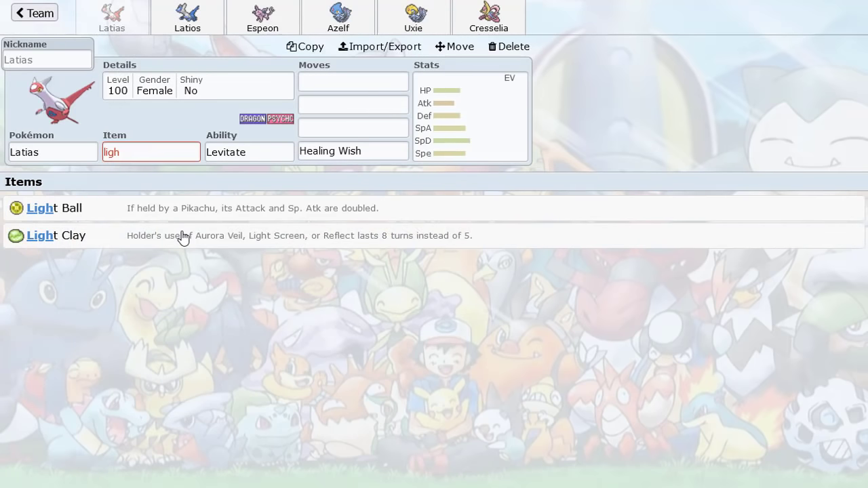
click(184, 234)
click(167, 161)
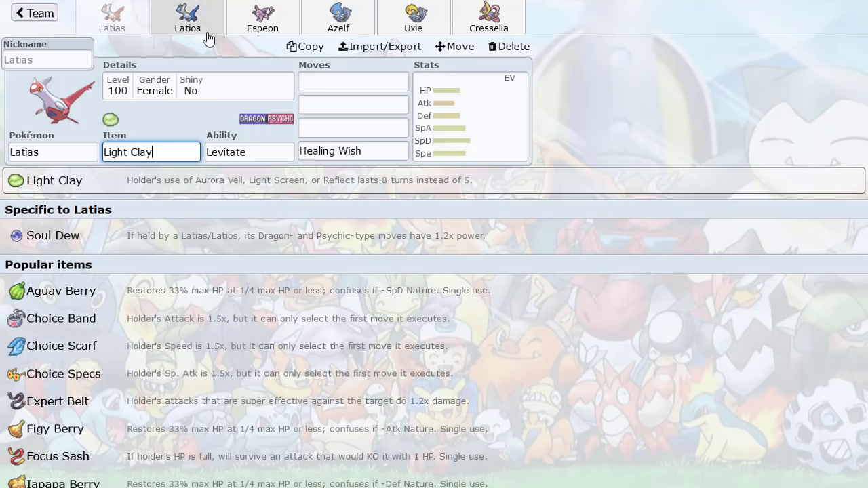
Set Espeon's ability to Magic Bounce and check the ability's description.
click(238, 37)
click(242, 145)
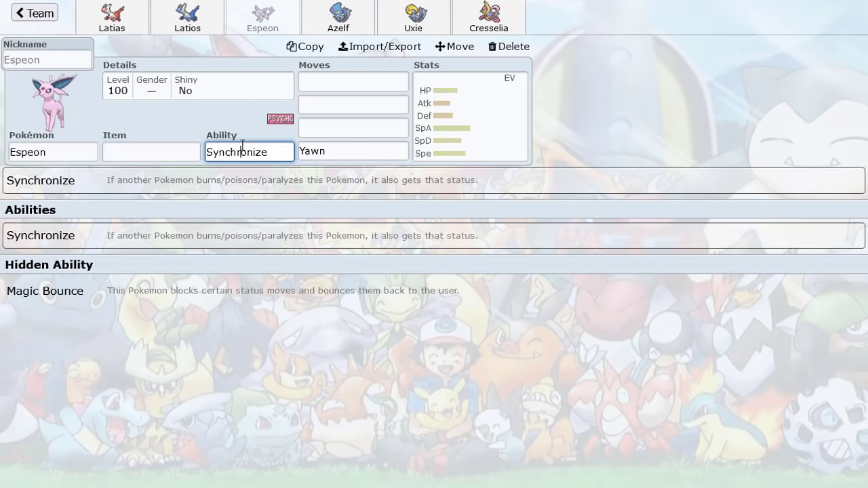
click(143, 290)
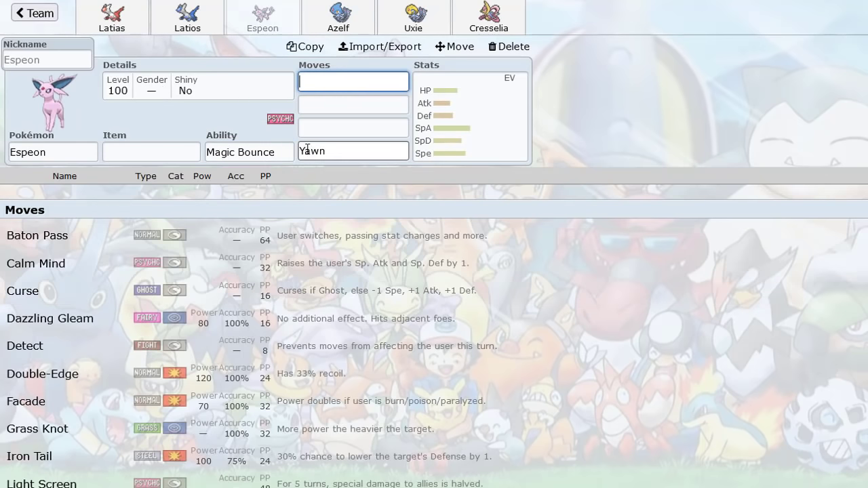
click(255, 152)
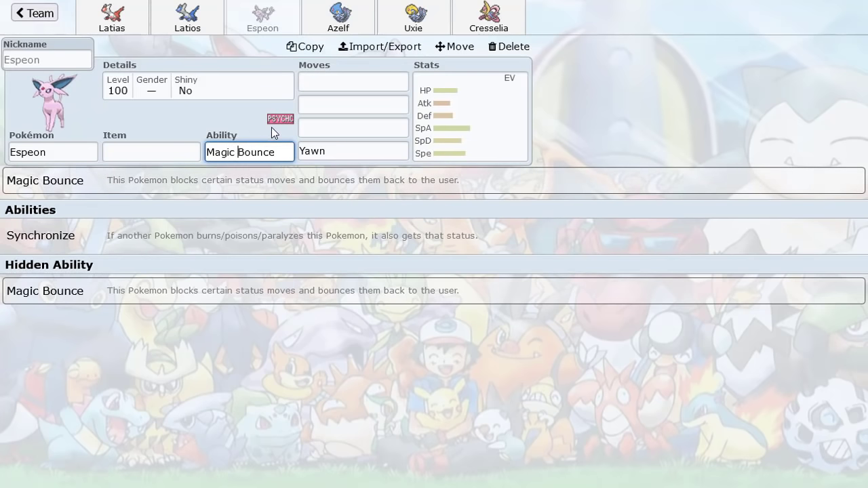
click(323, 122)
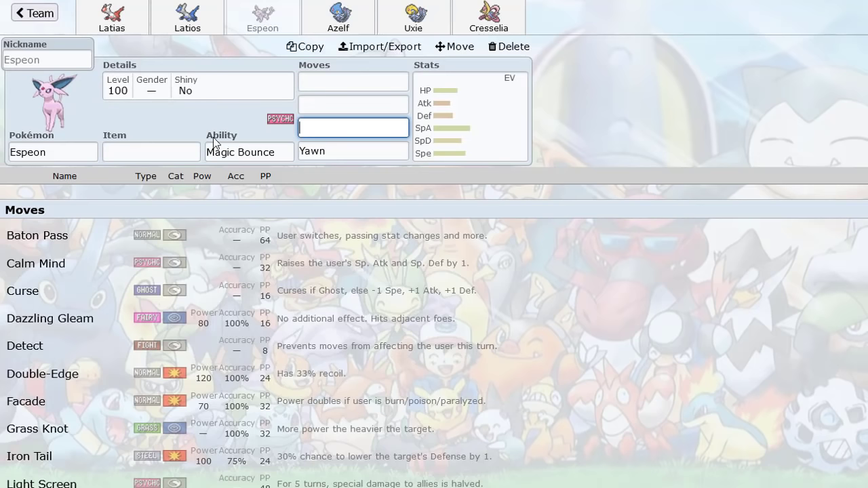
click(251, 149)
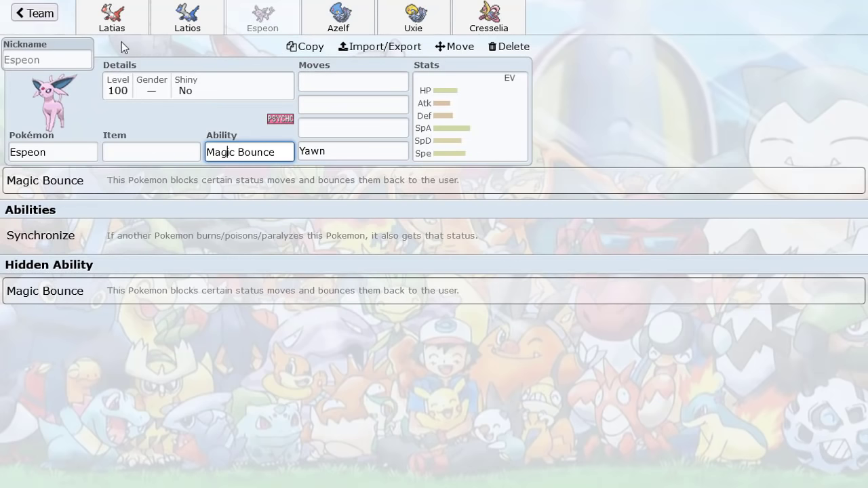
Delete Latios, Espeon, Azelf, Uxie and Cresselia from the team, keeping only Latias.
click(216, 26)
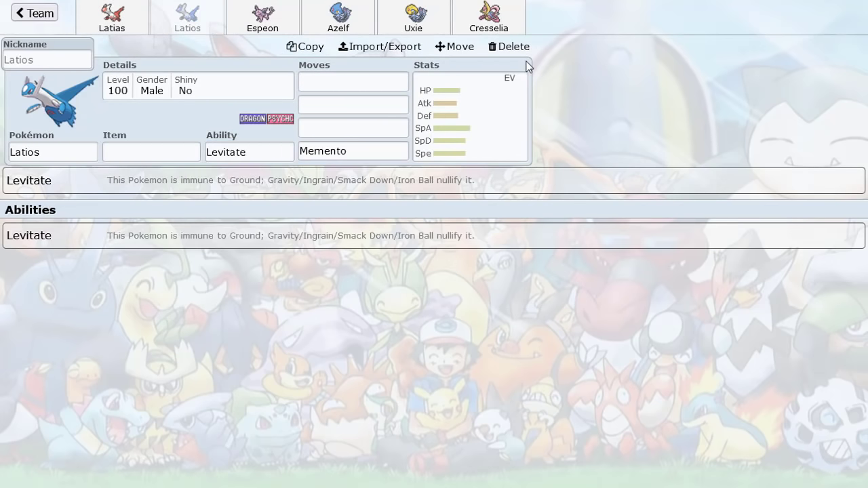
click(516, 49)
click(216, 30)
click(508, 46)
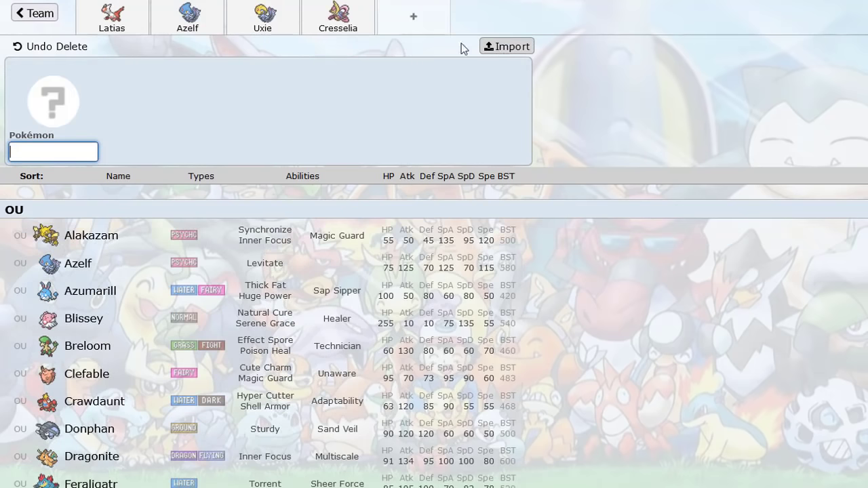
click(211, 23)
click(517, 46)
click(203, 24)
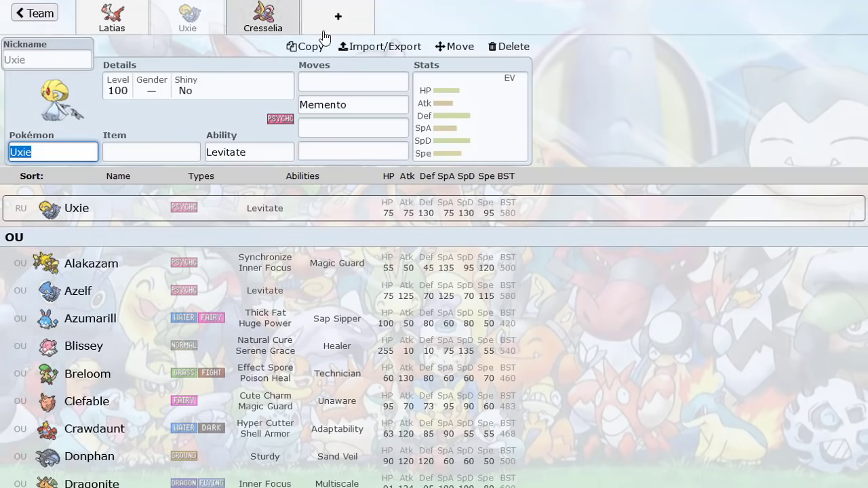
click(502, 46)
click(203, 23)
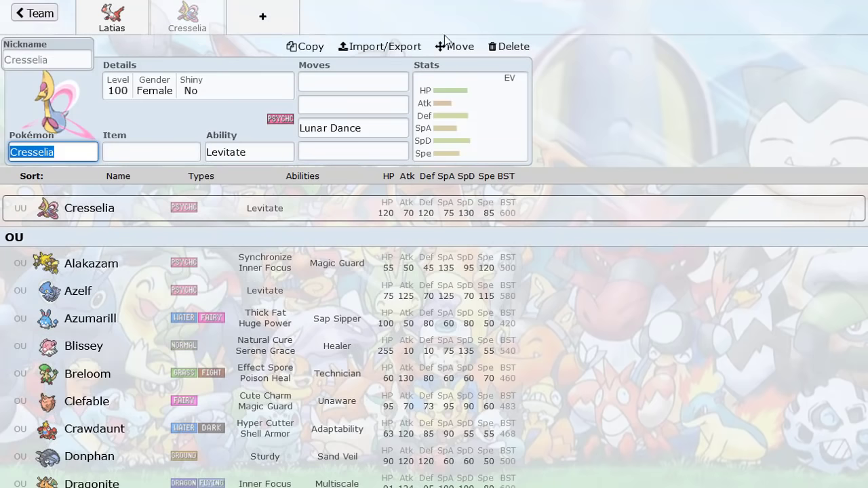
click(509, 47)
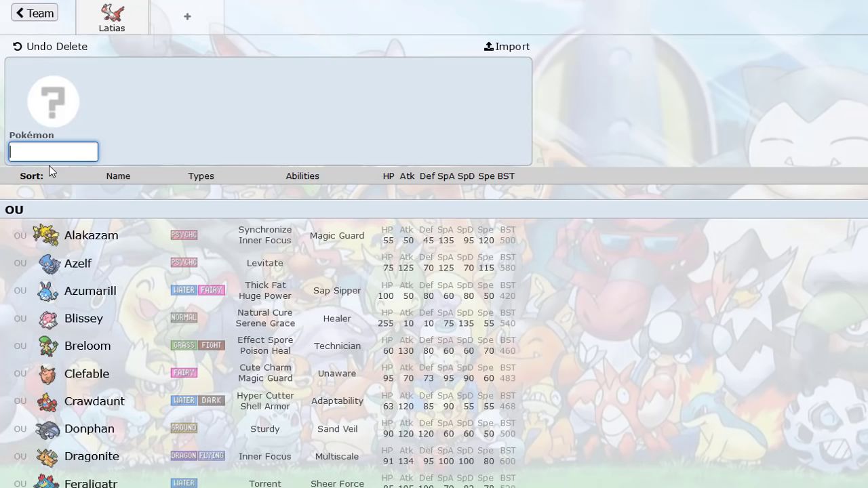
Add Dragonite as the second team member, filtering the Pokémon list by the Dragon type.
click(114, 24)
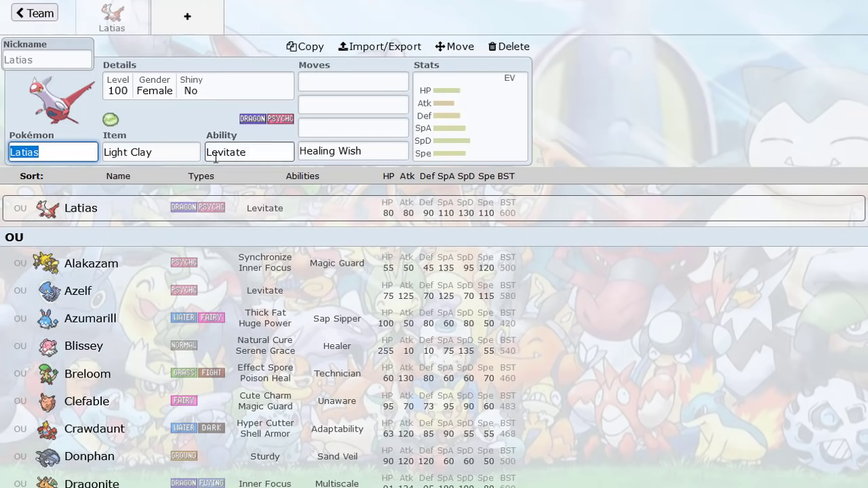
click(325, 90)
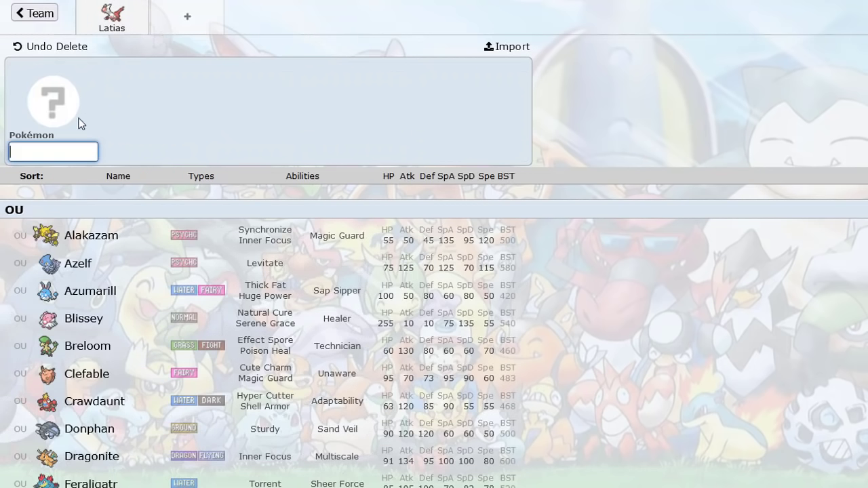
text(tya)
key(BackSpace)
key(BackSpace)
key(BackSpace)
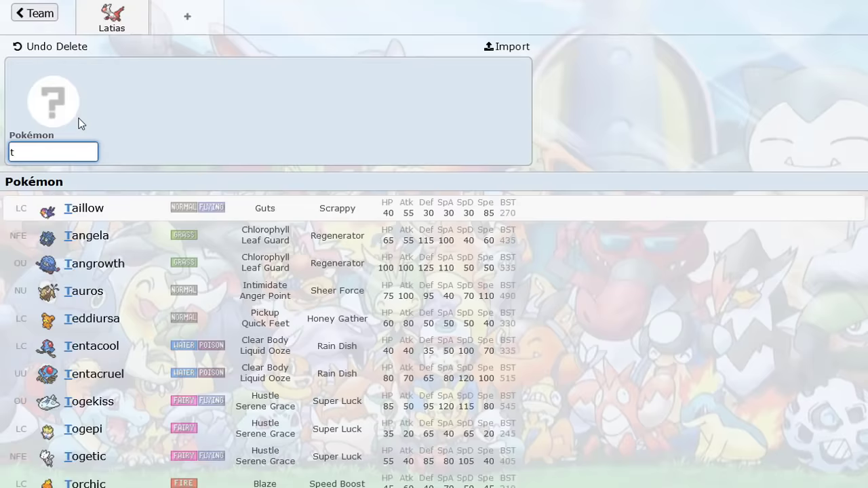
text(dragon)
click(135, 213)
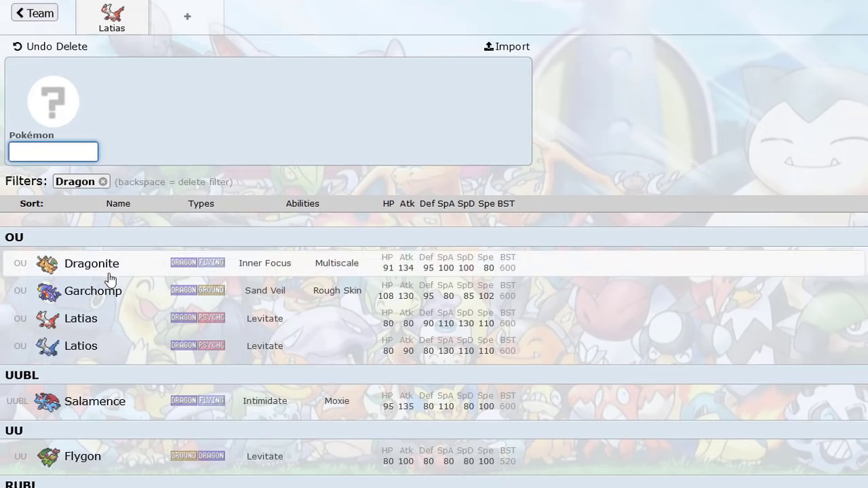
click(147, 271)
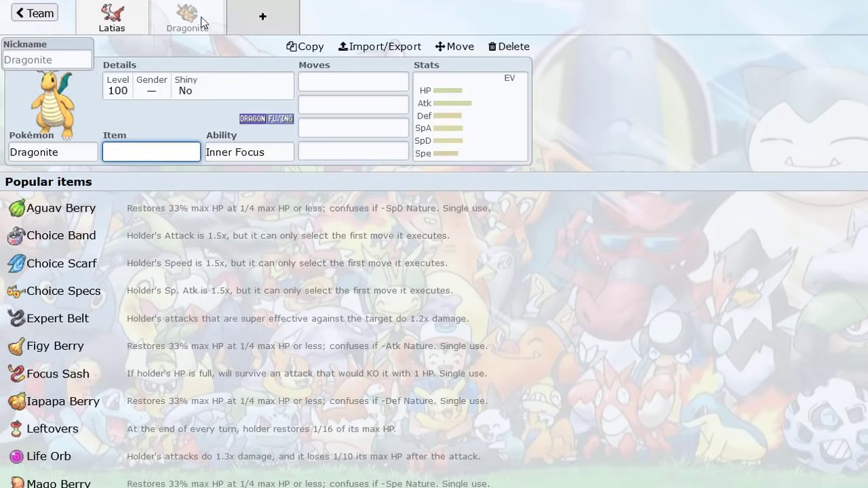
Replace Latias with Espeon in the first team slot.
click(112, 17)
click(78, 152)
text(es)
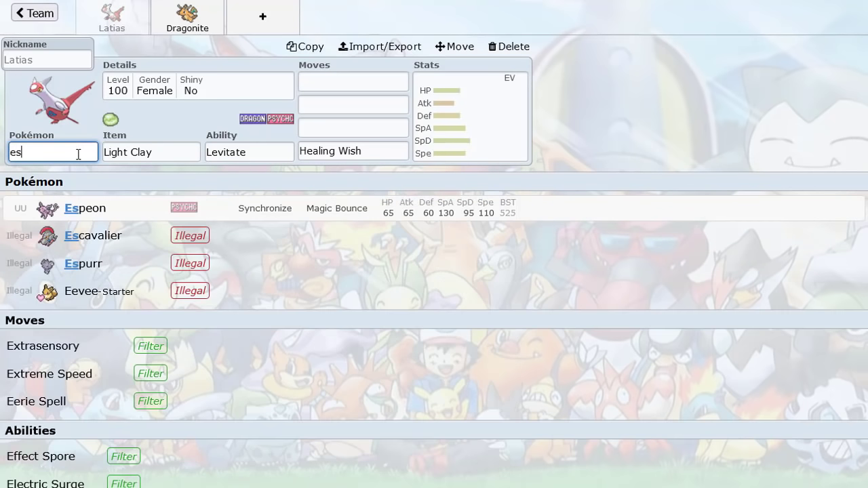
click(78, 209)
Add Togekiss as the third team member, filtering the Pokémon list by the move Nasty Plot.
click(188, 25)
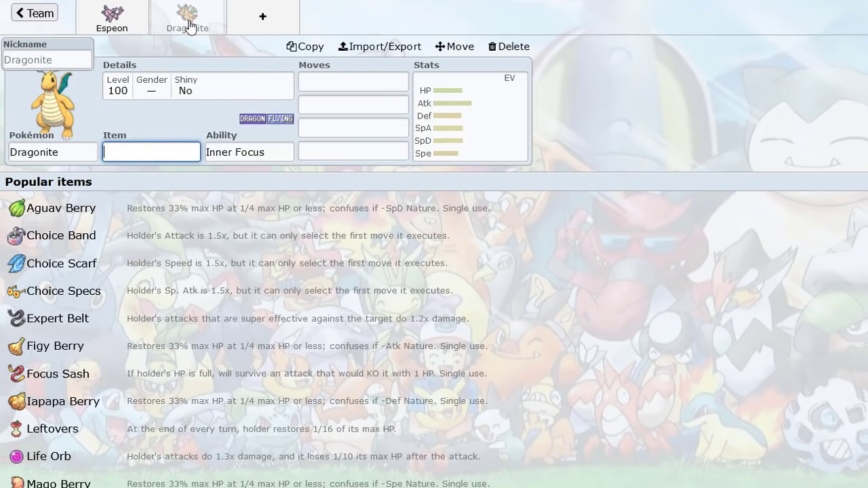
click(229, 25)
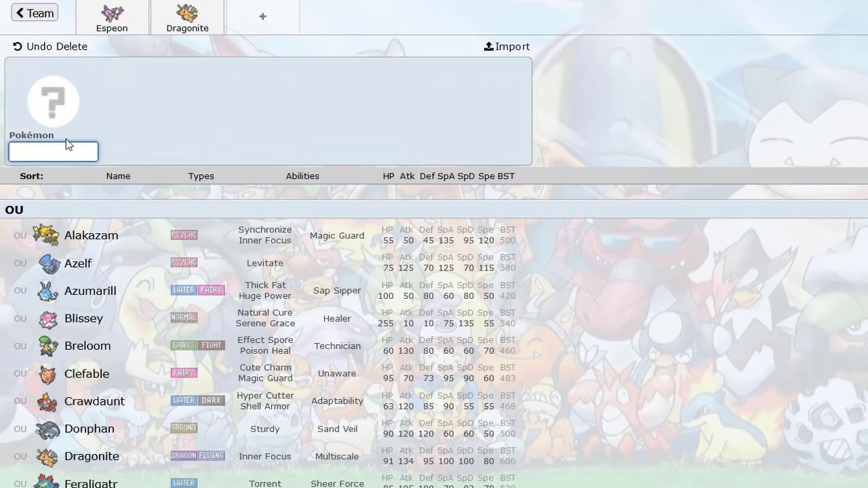
text(nast)
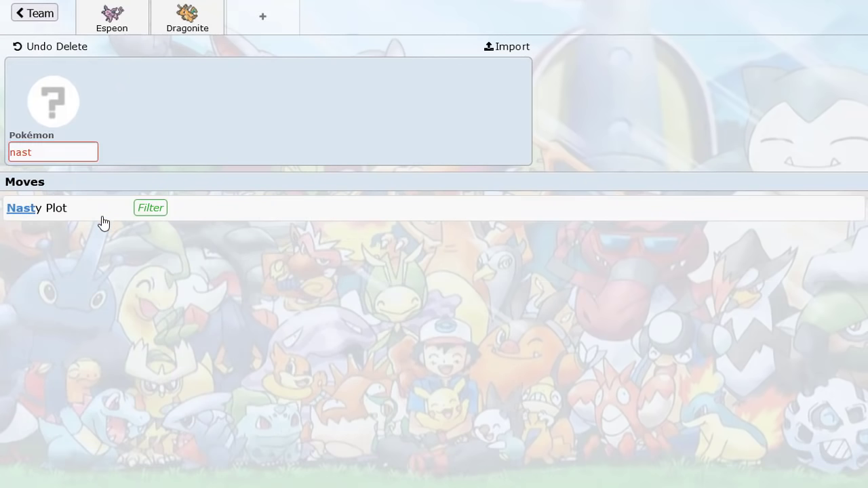
click(101, 223)
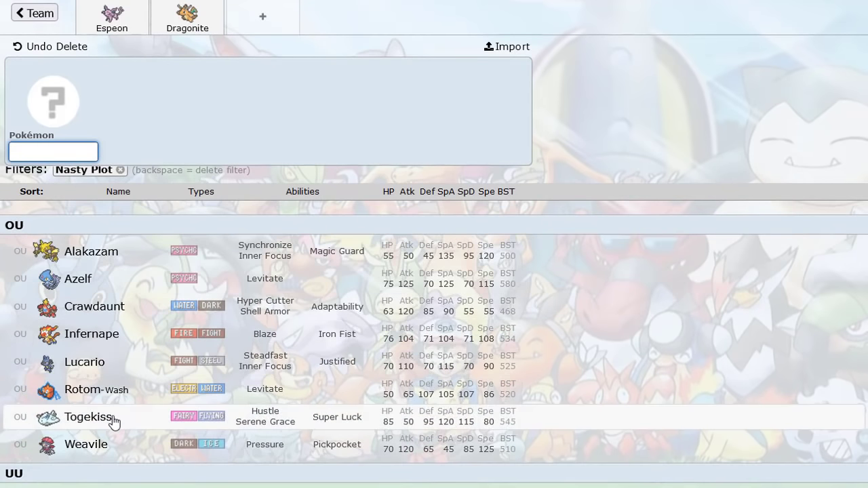
click(112, 421)
Replace Dragonite with Tyranitar in the second team slot.
click(182, 24)
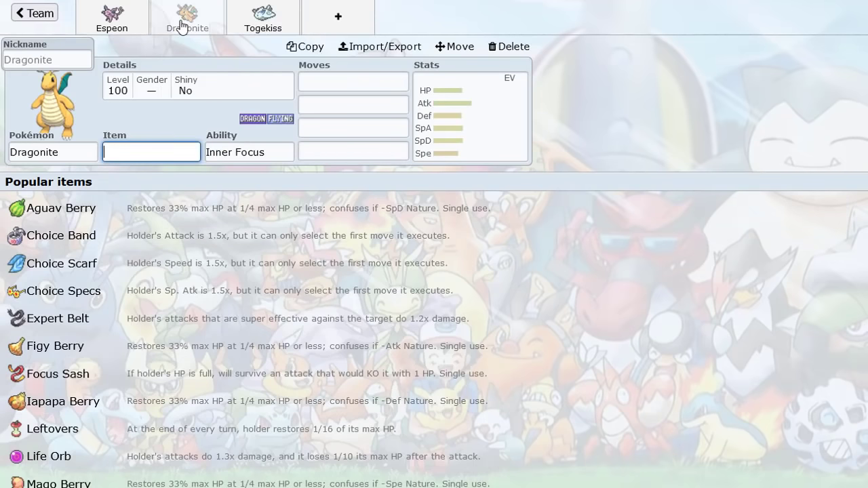
click(42, 152)
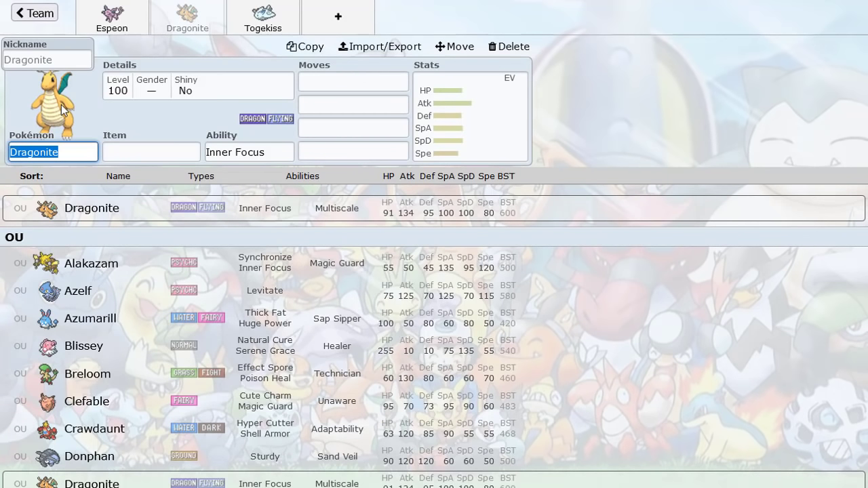
text(tyr)
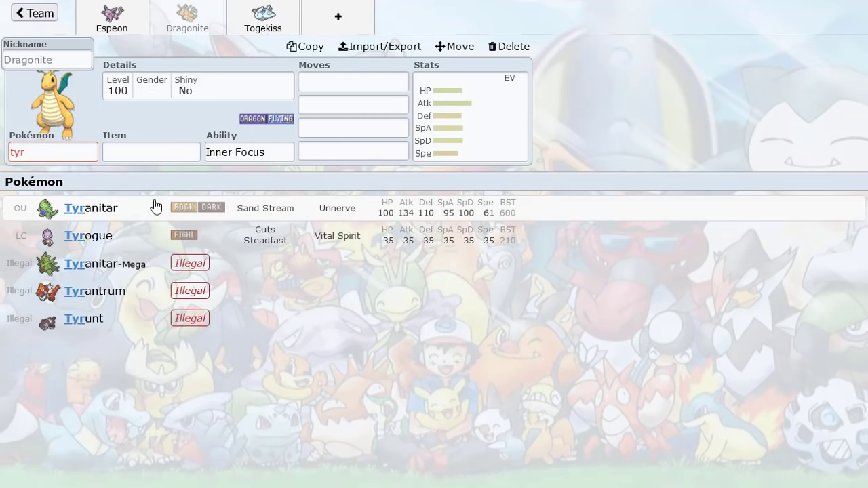
click(155, 205)
Add Cloyster as the fourth team member, filtering the Pokémon list by the move Shell Smash.
click(264, 17)
click(349, 15)
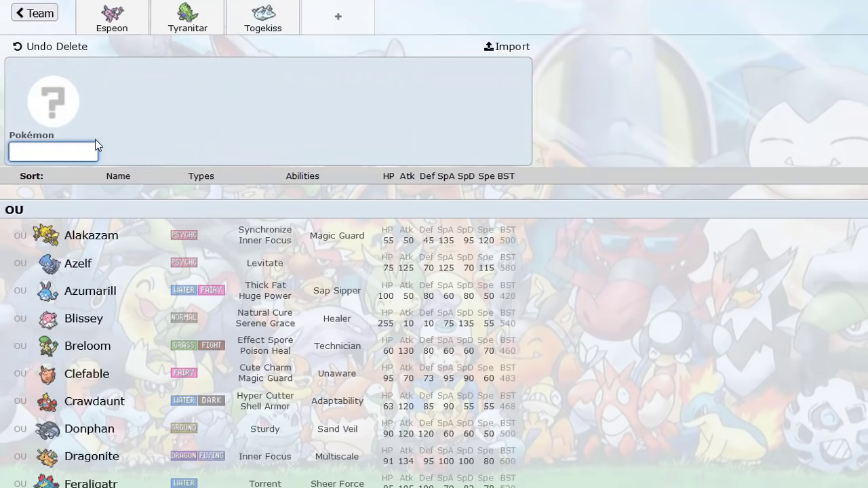
text(shell)
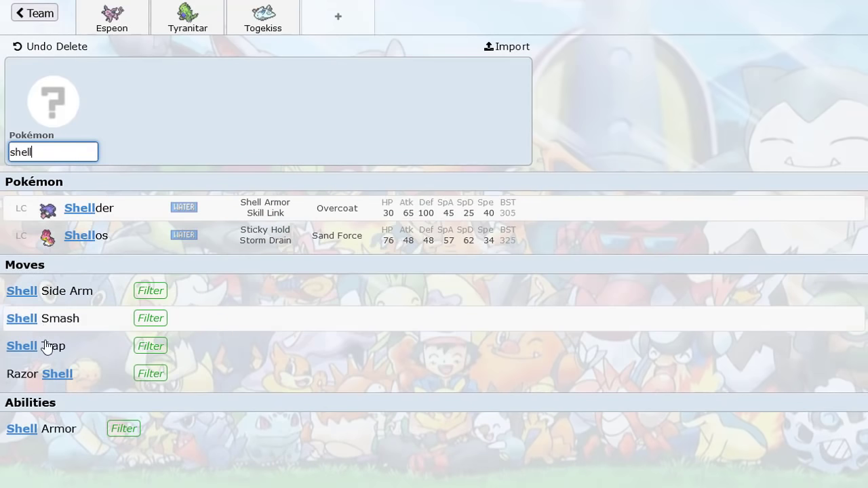
click(84, 320)
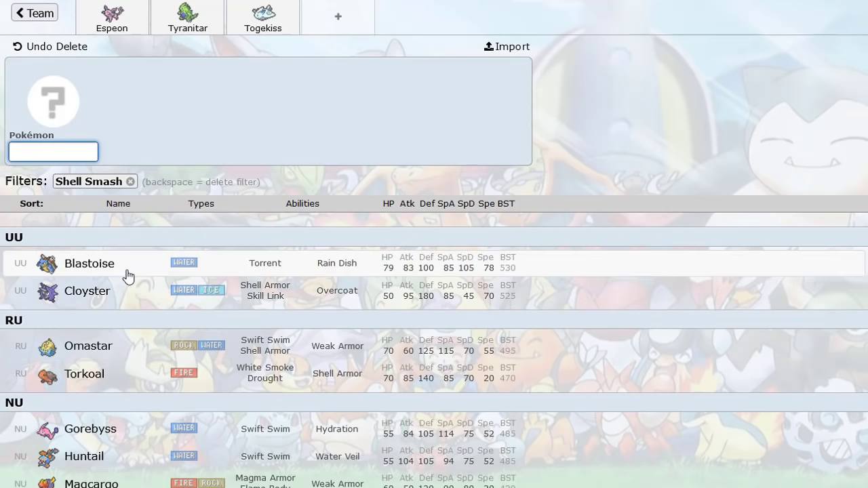
click(112, 299)
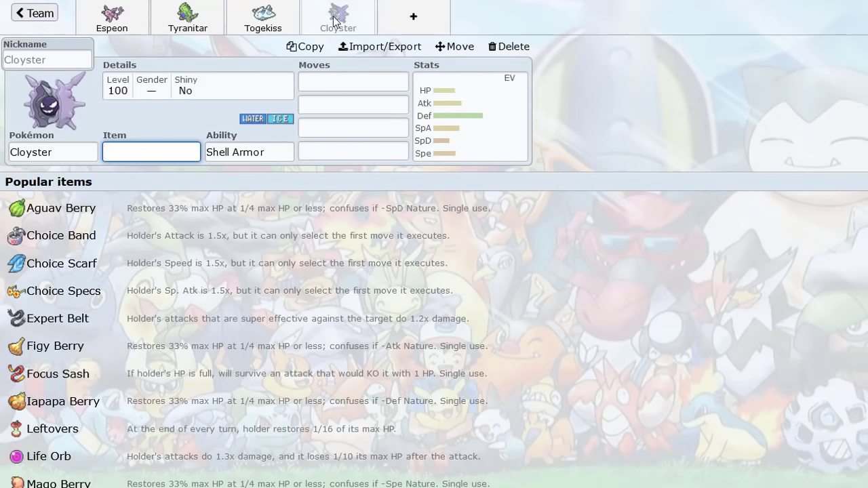
Replace Cloyster with Blastoise in the fourth team slot.
click(63, 158)
text(blas)
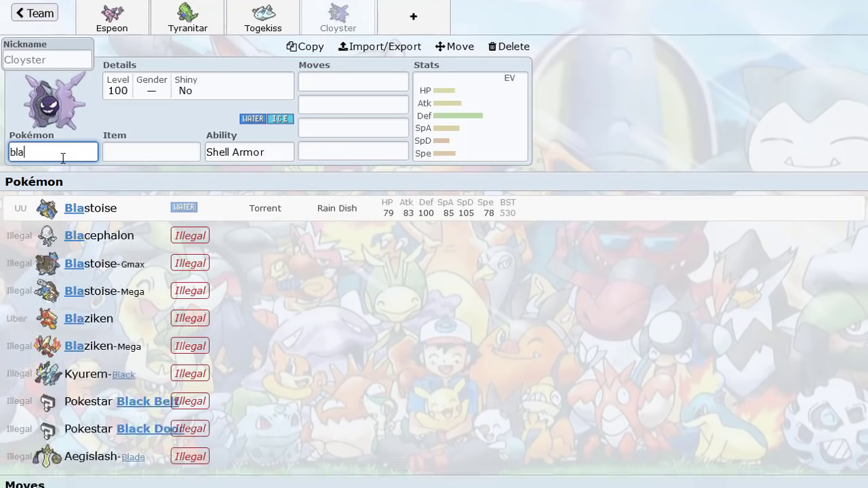
click(91, 207)
Change the team's format to [Gen 8] OU.
click(434, 19)
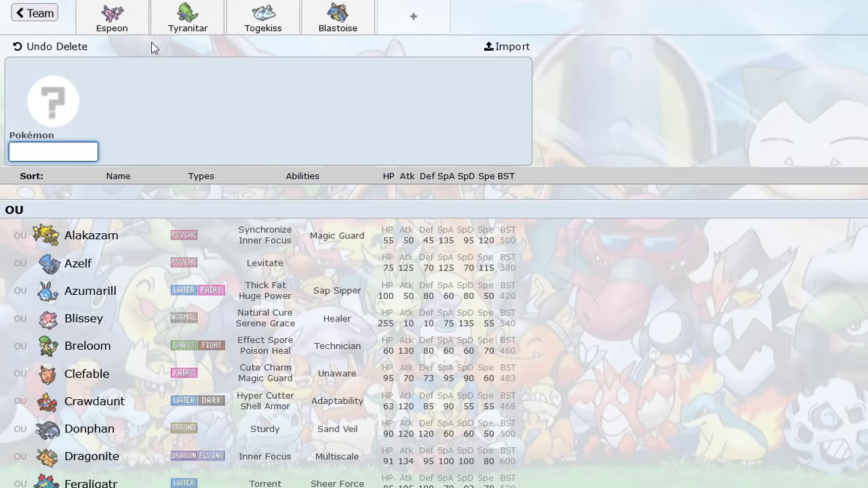
click(124, 36)
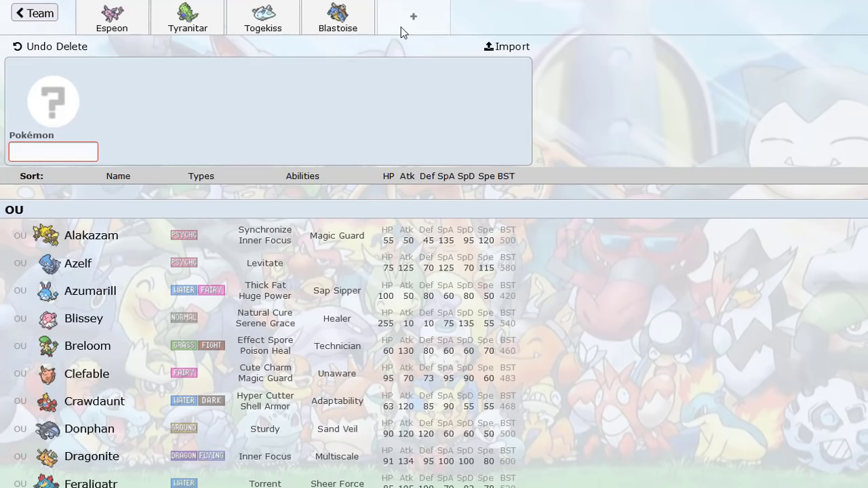
click(39, 17)
click(109, 85)
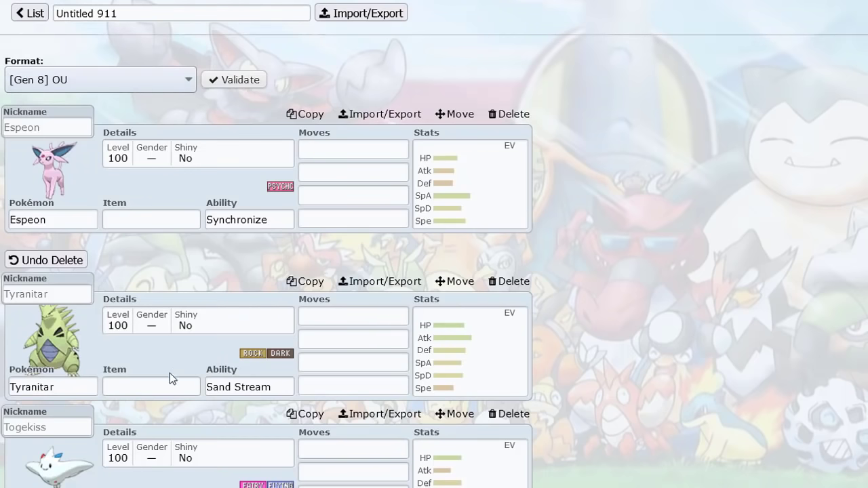
Give Tyranitar the Weakness Policy item.
click(170, 376)
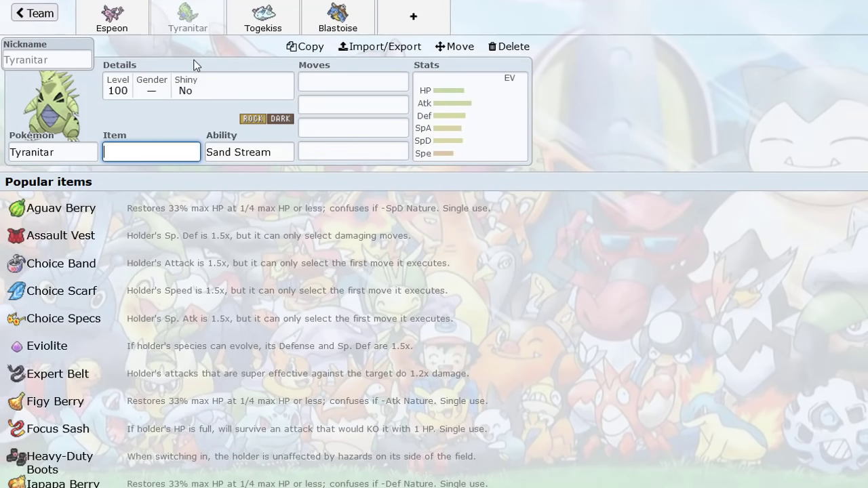
text(wea)
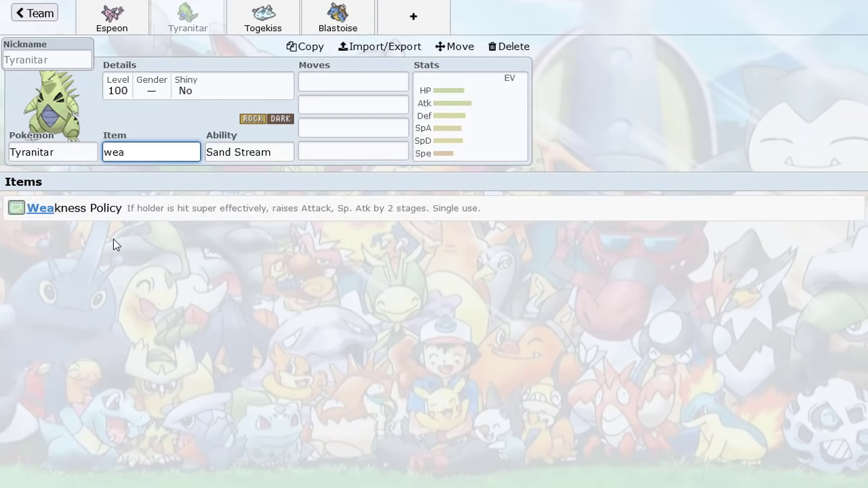
click(85, 207)
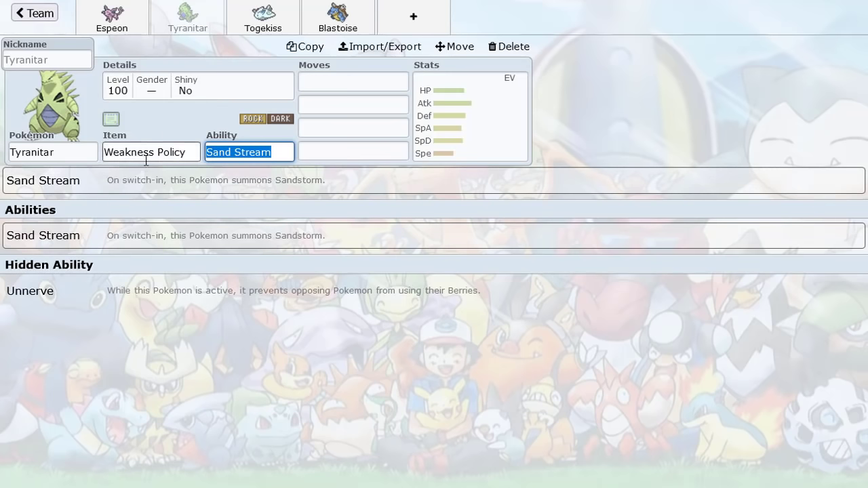
Replace Espeon with Ninetales-Alola in the first team slot, filtering the Pokémon list by the move Aurora Veil.
click(112, 30)
click(71, 147)
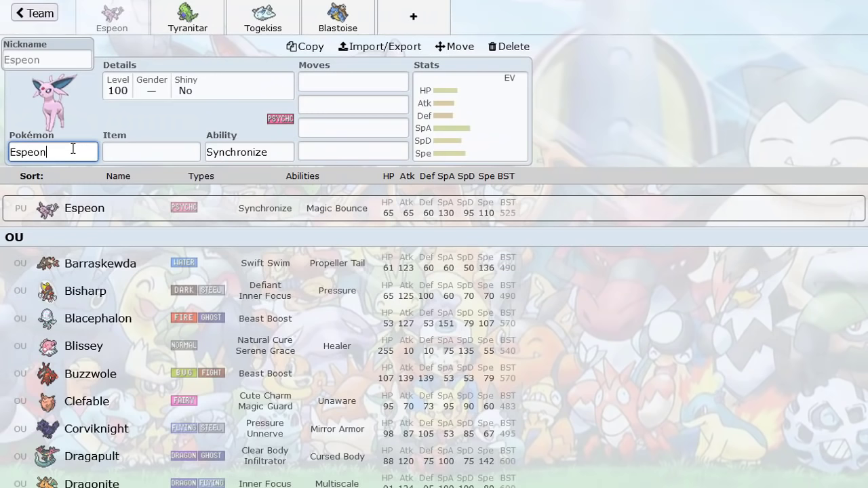
text(auror)
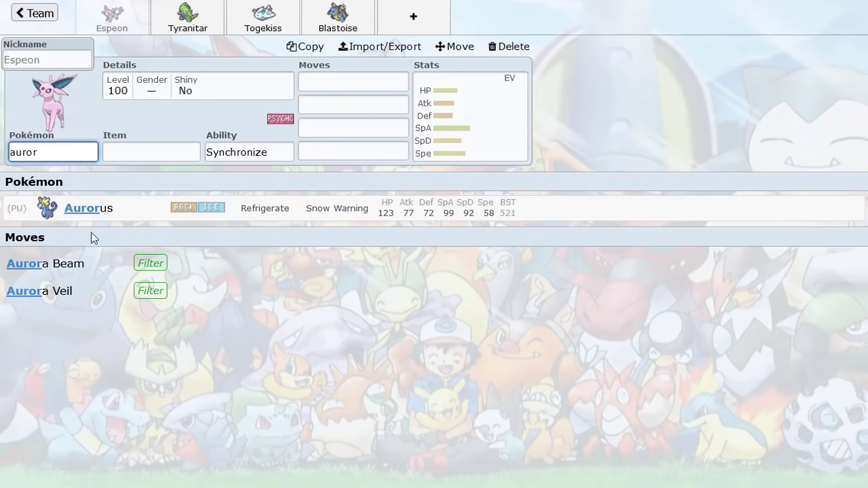
click(61, 293)
click(116, 291)
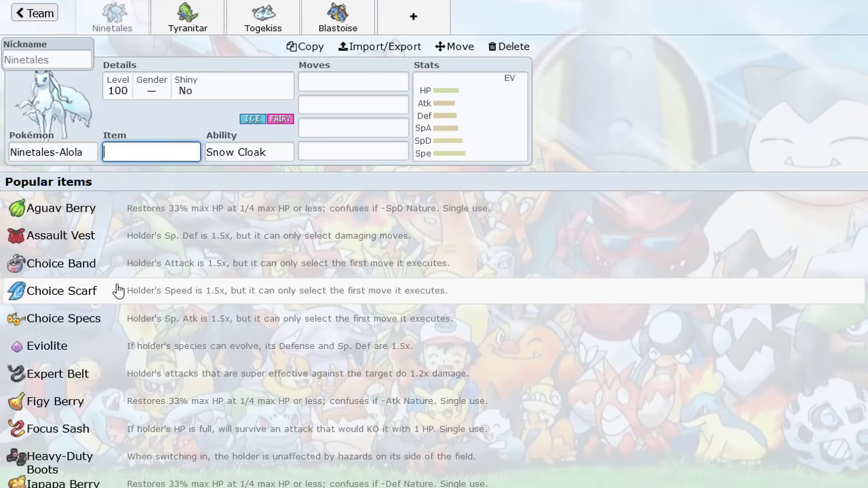
Replace Togekiss with Jirachi in the third team slot and give it the Weakness Policy item.
click(263, 19)
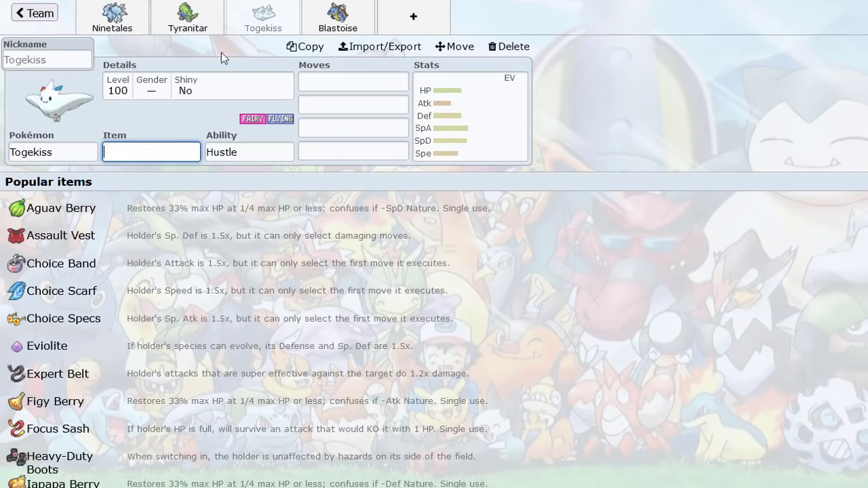
click(87, 150)
text(jira)
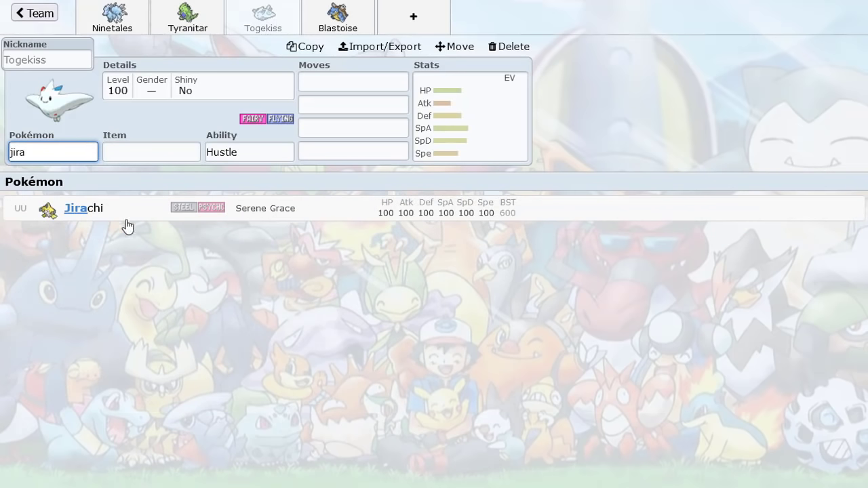
click(127, 221)
text(wea)
click(133, 202)
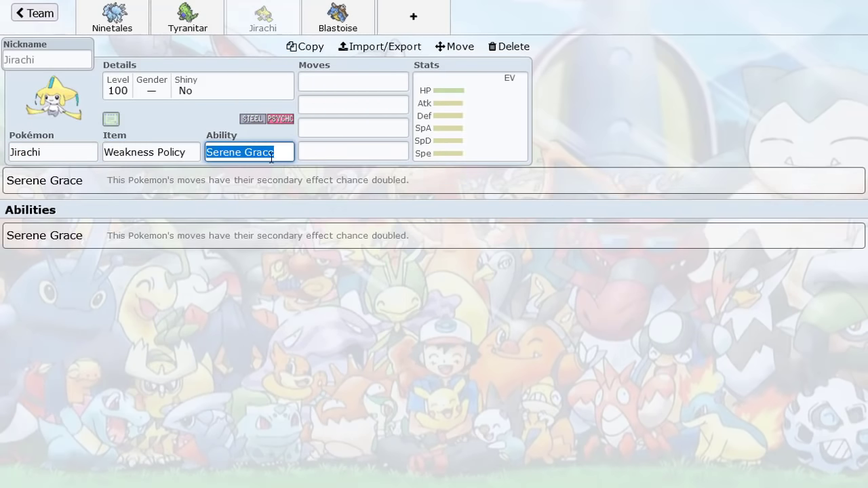
Set Stored Power as Jirachi's first move.
click(343, 155)
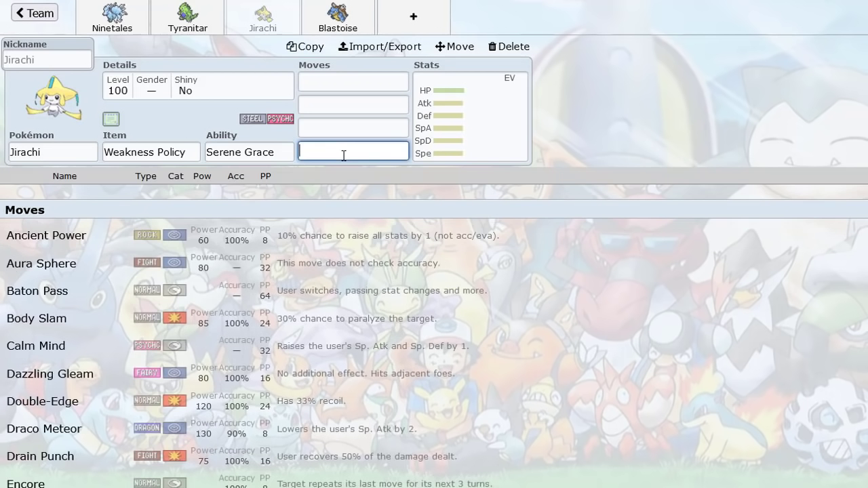
click(203, 152)
click(342, 83)
text(s)
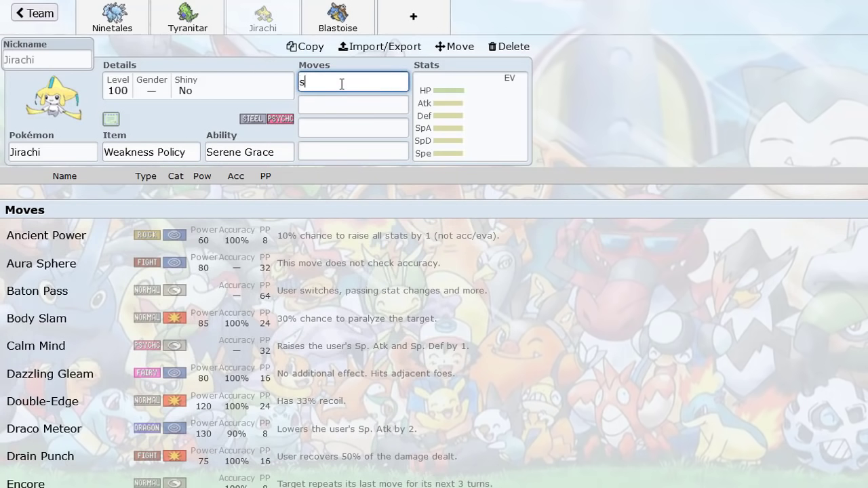
text(t)
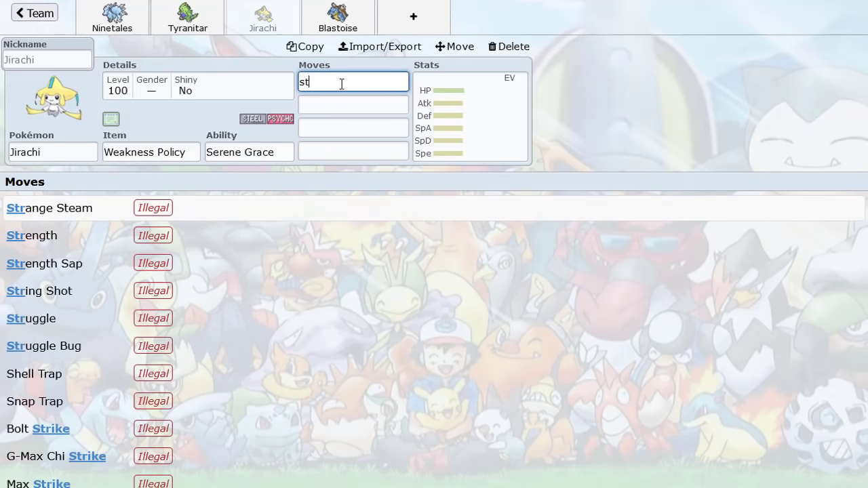
text(or)
click(297, 210)
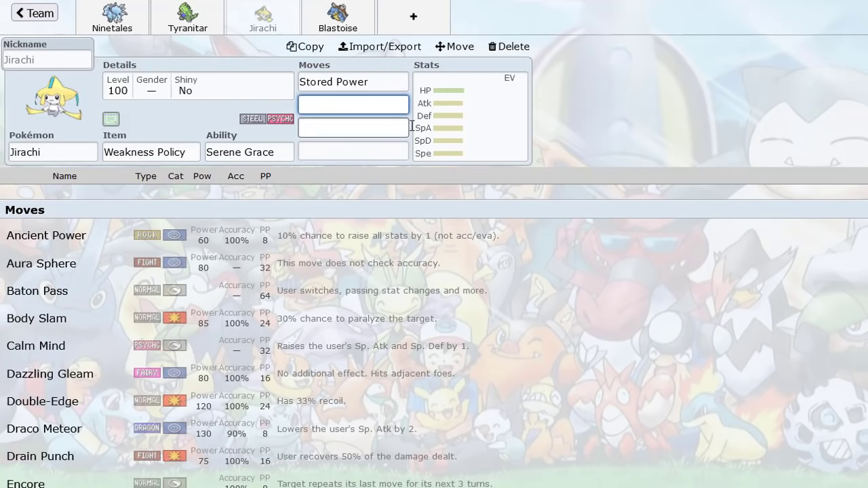
Delete Jirachi from the team and replace Ninetales-Alola with Espeon in the first slot.
click(516, 48)
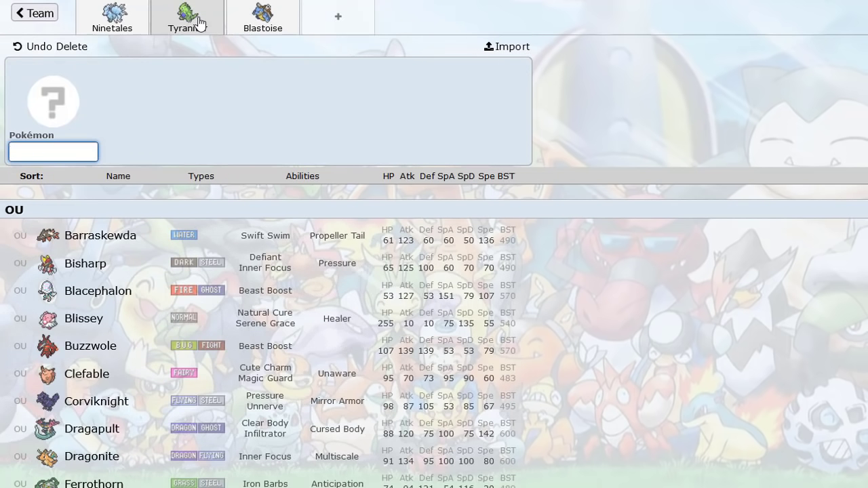
click(110, 25)
text(esp)
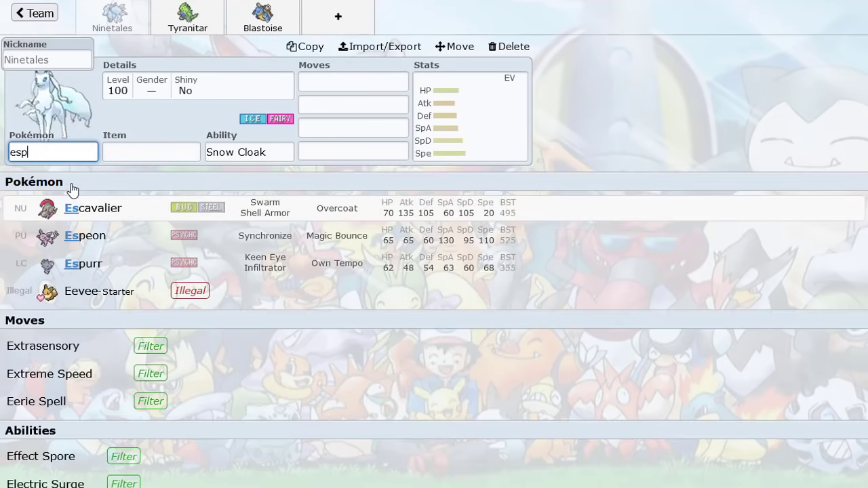
key(Return)
Set the team's format back to [Gen 8 BDSP] OU.
click(202, 29)
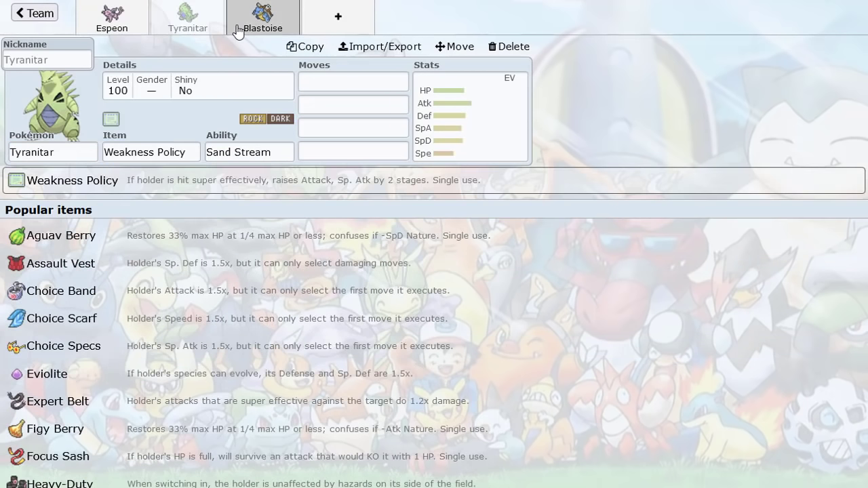
click(331, 31)
click(42, 163)
click(61, 154)
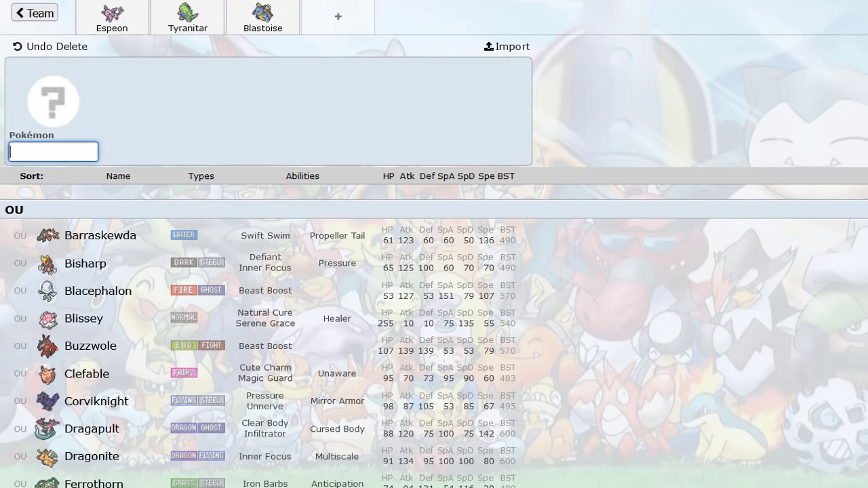
click(34, 13)
click(107, 80)
click(234, 145)
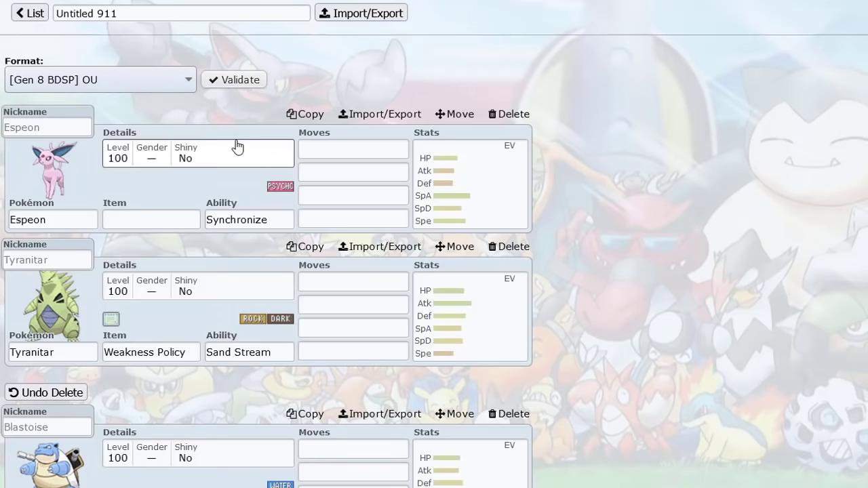
Browse the BDSP OU Pokémon list for further team member options and return to the team overview.
scroll(212, 347, down, 4)
click(68, 447)
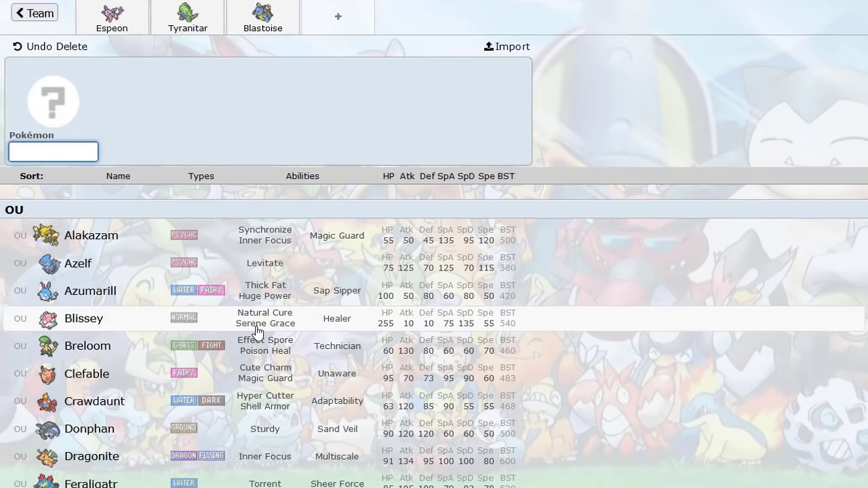
scroll(256, 332, down, 3)
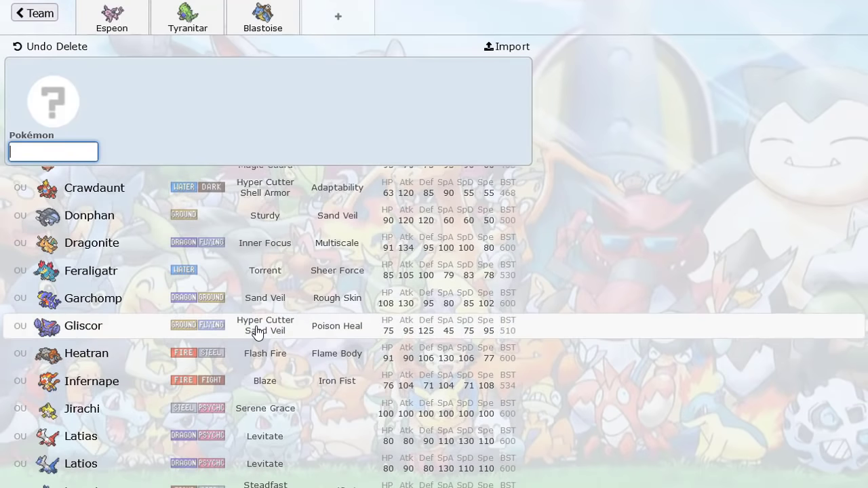
scroll(257, 332, down, 3)
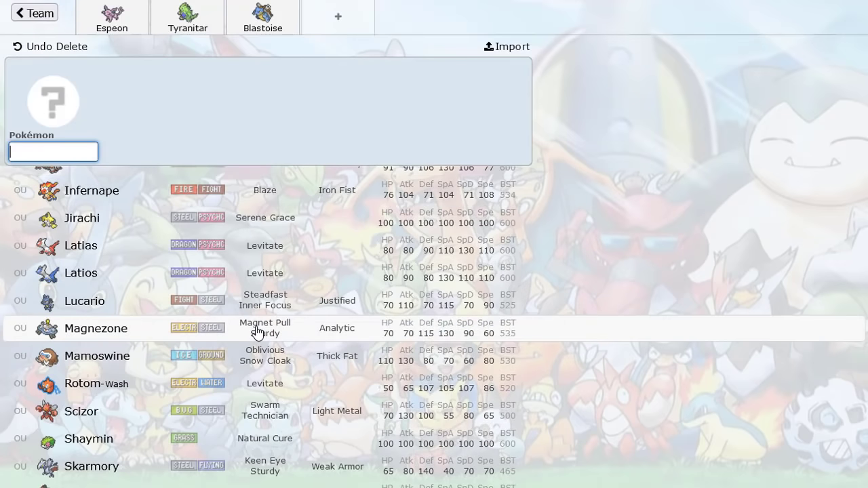
scroll(257, 332, down, 3)
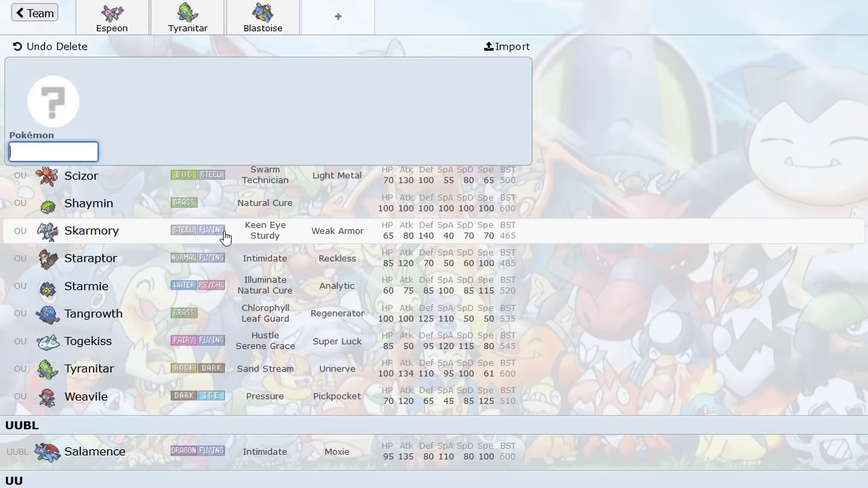
scroll(230, 259, up, 3)
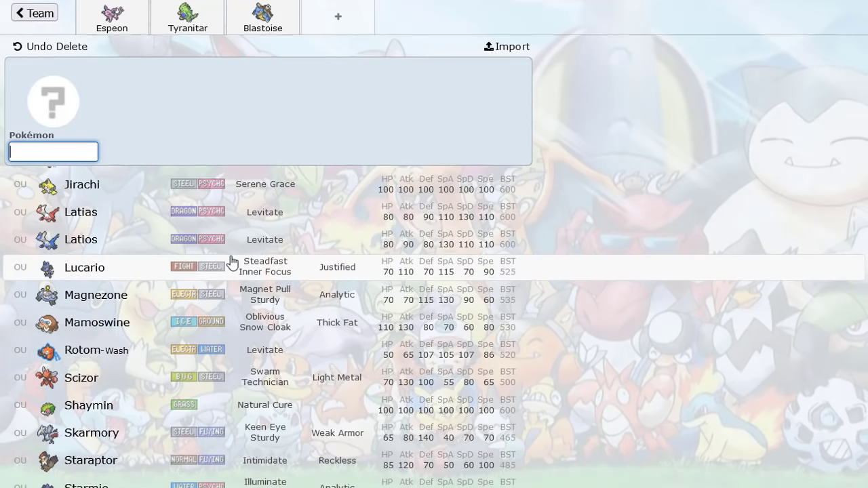
scroll(231, 260, up, 1)
click(29, 14)
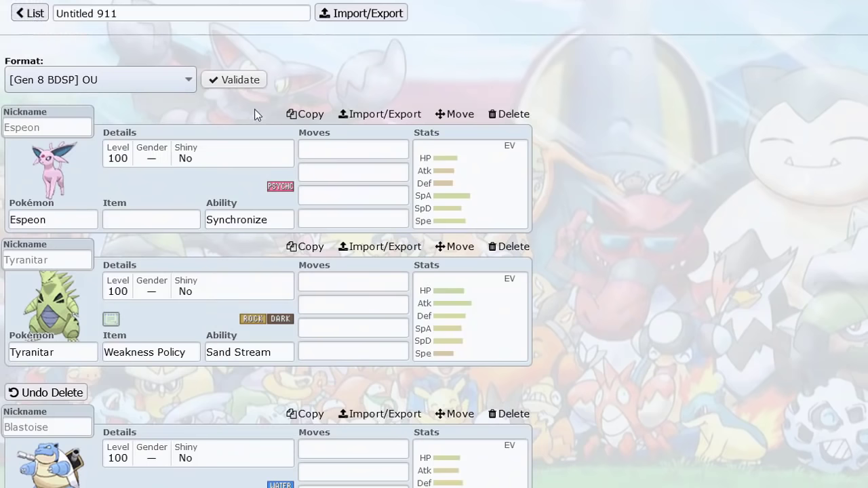
Open the BELLY DRUM ZANGOOSE team from the bdspou team list and review its members' sets.
click(35, 15)
scroll(317, 184, down, 2)
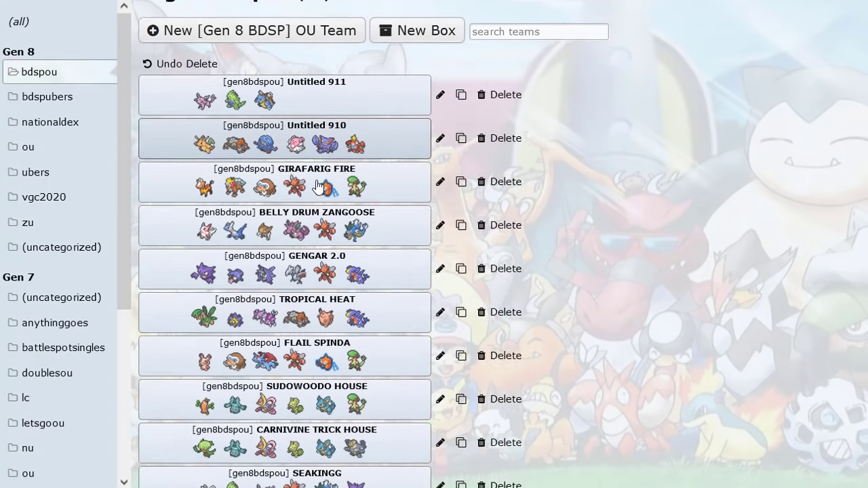
click(318, 184)
scroll(333, 187, down, 3)
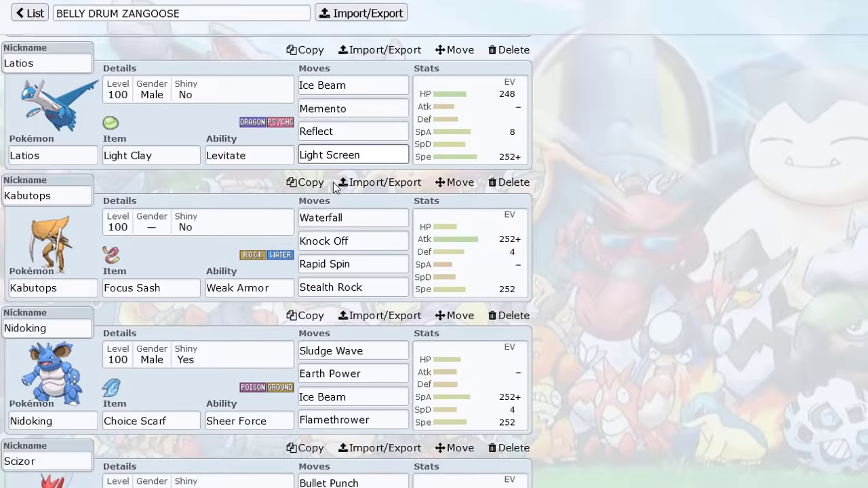
scroll(334, 188, up, 3)
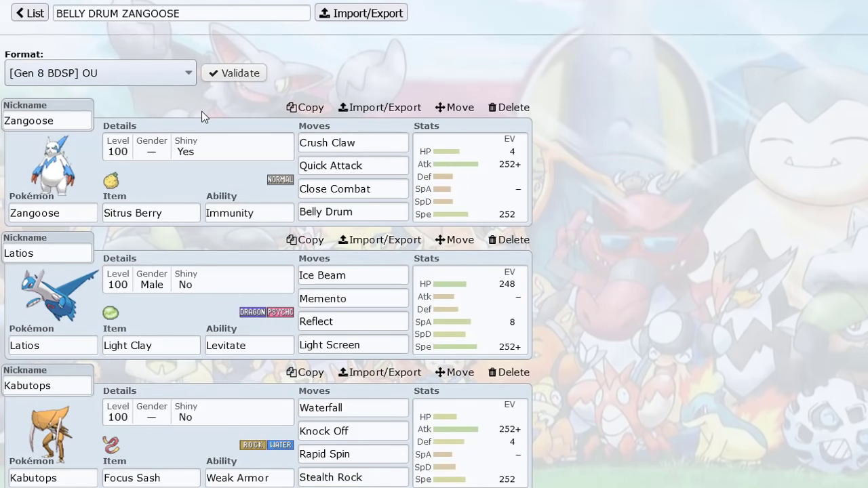
scroll(201, 117, down, 1)
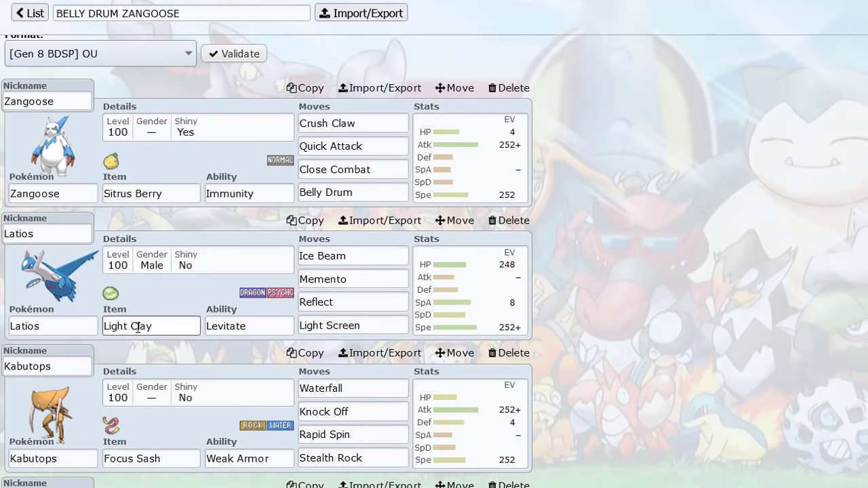
Examine Zangoose's EV spread and compare it with the team's other members, including Latios, Scizor and Kabutops.
click(461, 179)
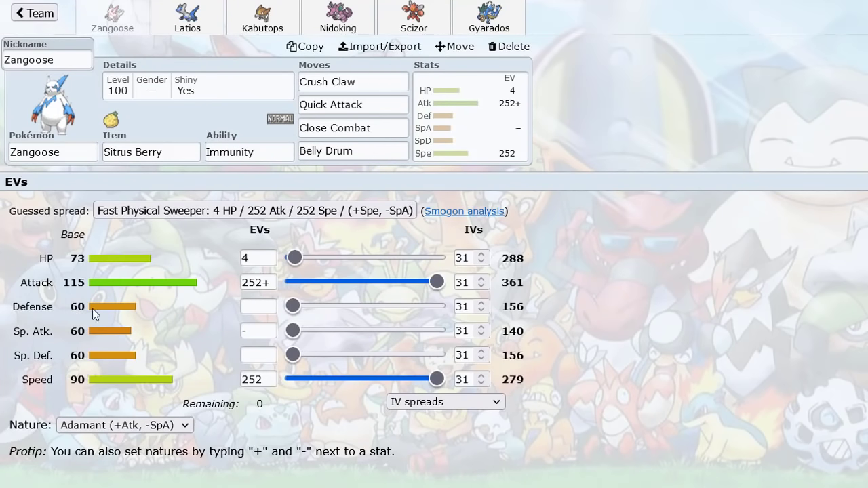
click(187, 17)
click(121, 30)
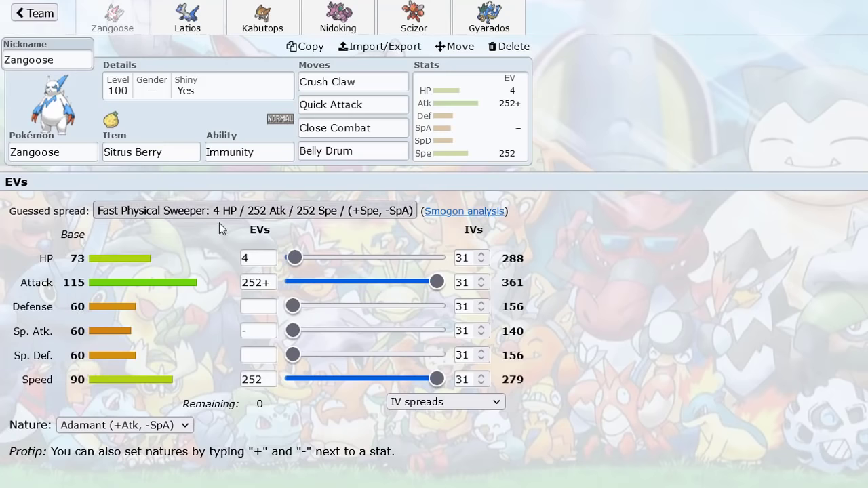
click(486, 20)
click(424, 31)
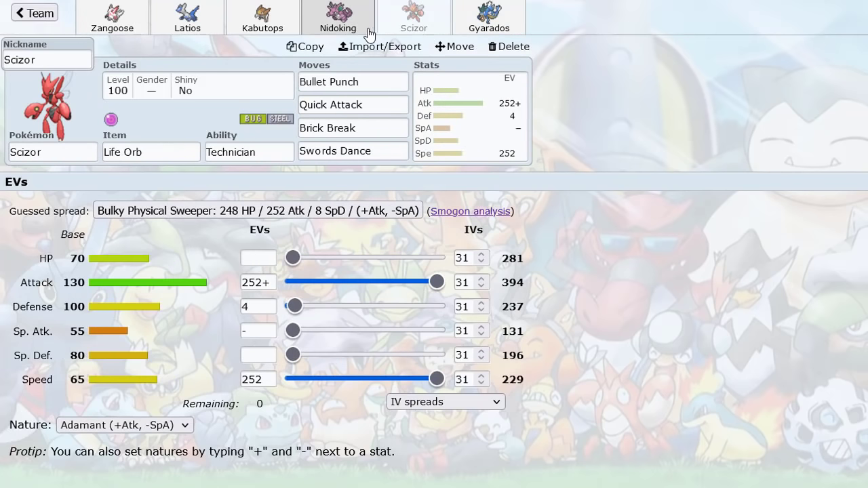
click(265, 31)
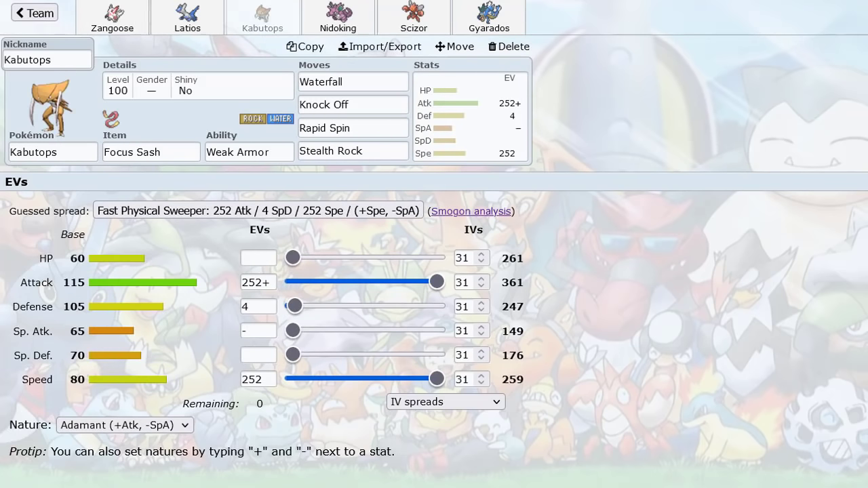
click(310, 18)
Return to the bdspou team list and open the SEAKINGG team to review its Tyranitar, Espeon and Scizor sets.
click(42, 17)
click(42, 17)
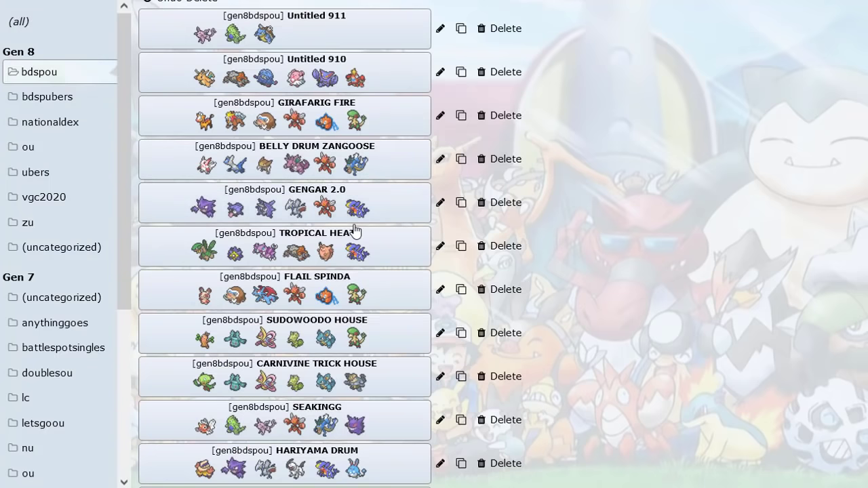
scroll(355, 228, down, 2)
click(307, 307)
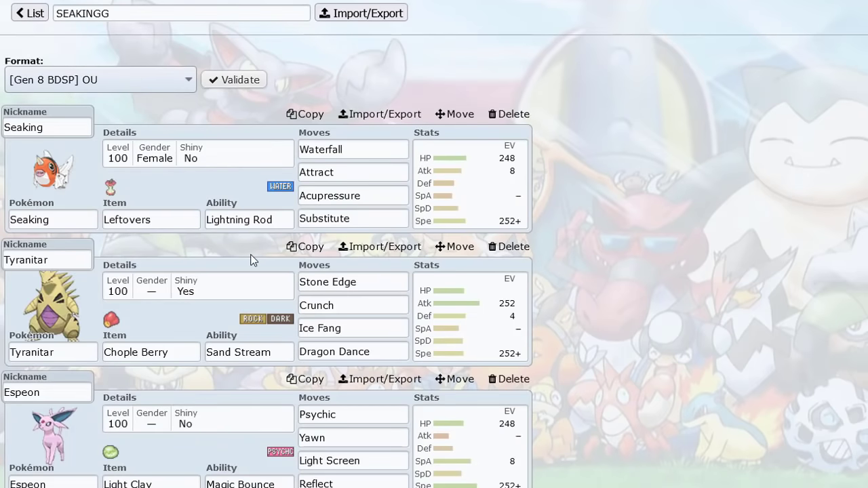
scroll(252, 258, down, 1)
scroll(264, 209, down, 2)
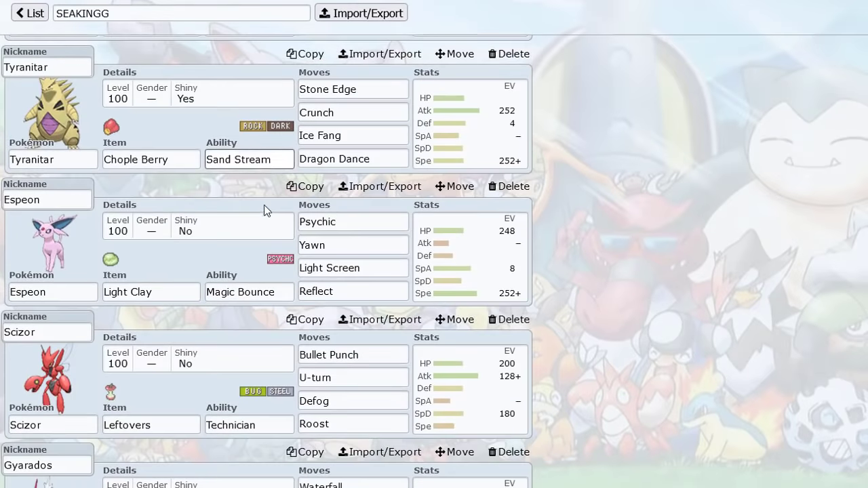
Review the SEAKINGG team and the other saved bdspou teams, and open the Untitled 911 team.
scroll(279, 103, down, 4)
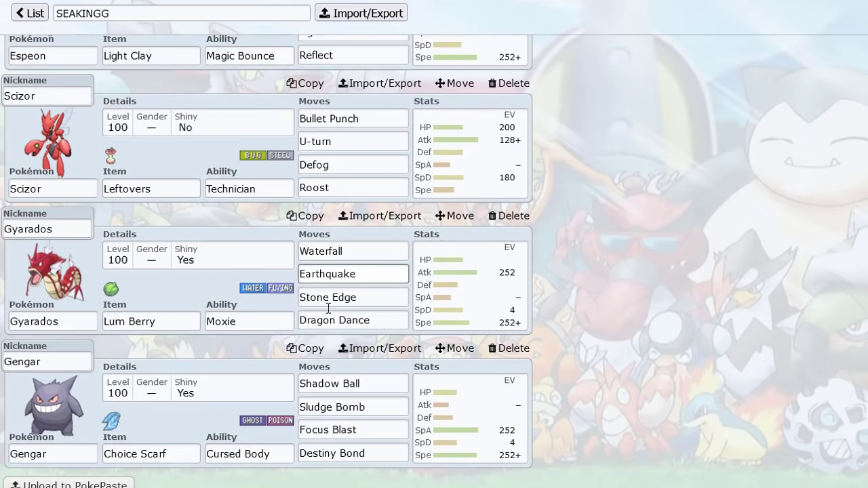
scroll(284, 262, up, 5)
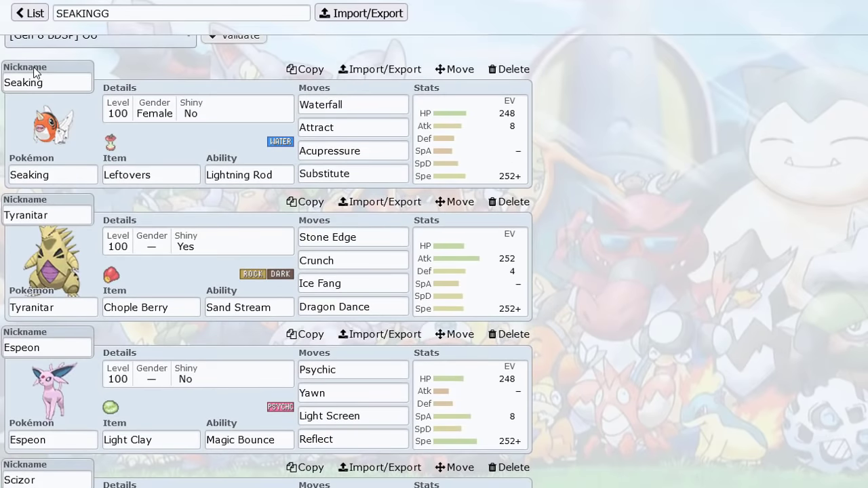
click(30, 13)
scroll(243, 175, down, 3)
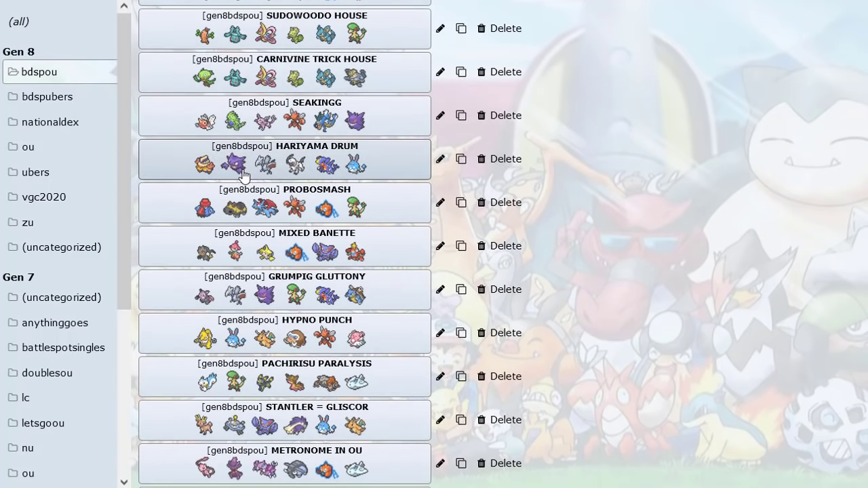
scroll(243, 175, down, 5)
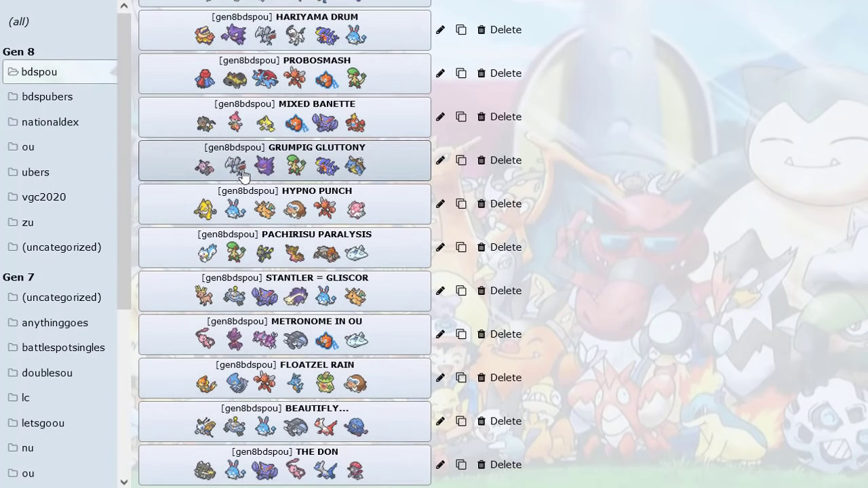
scroll(244, 175, up, 10)
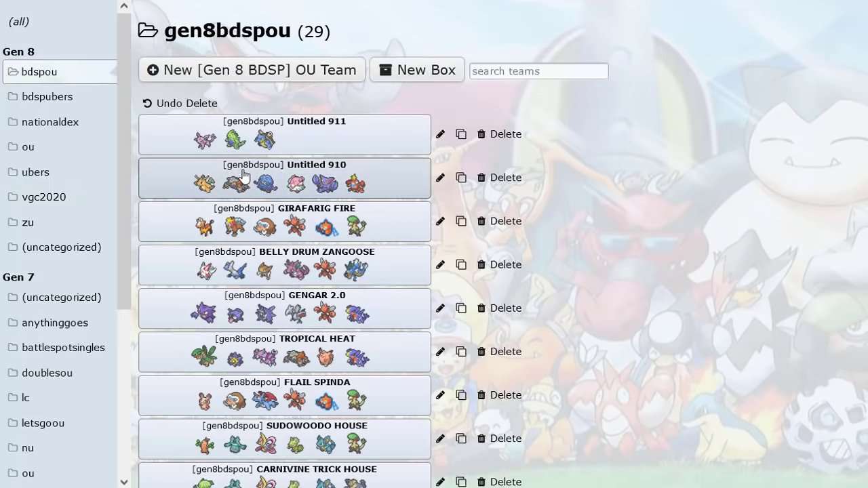
click(272, 144)
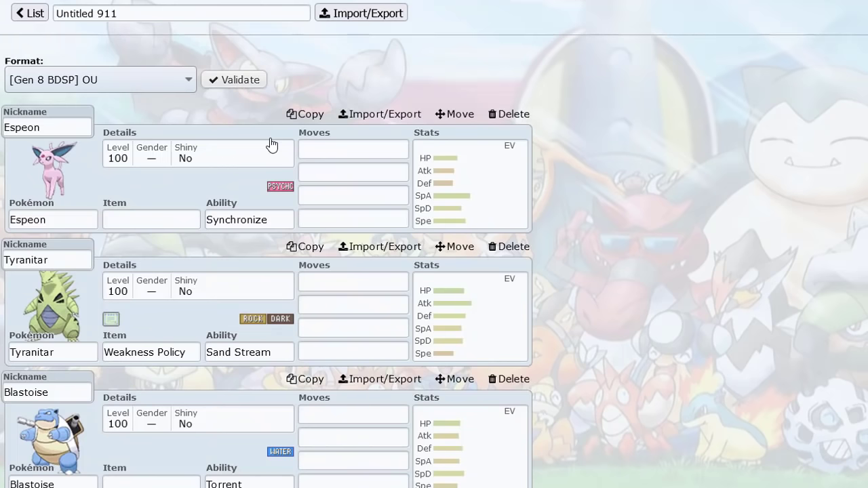
Give Espeon the Light Clay as its held item.
click(325, 202)
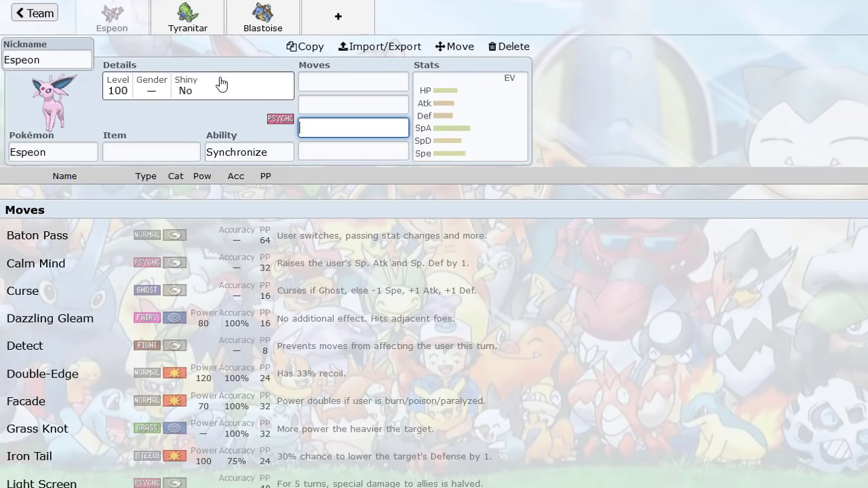
click(124, 152)
text(li)
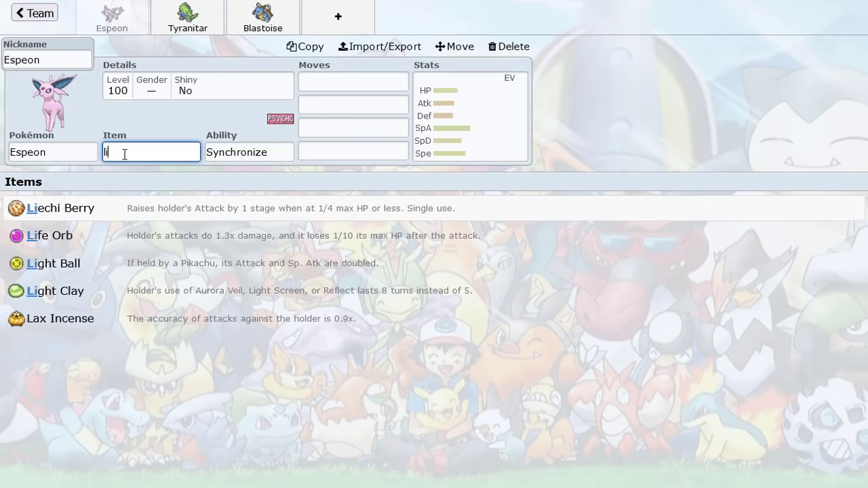
click(108, 298)
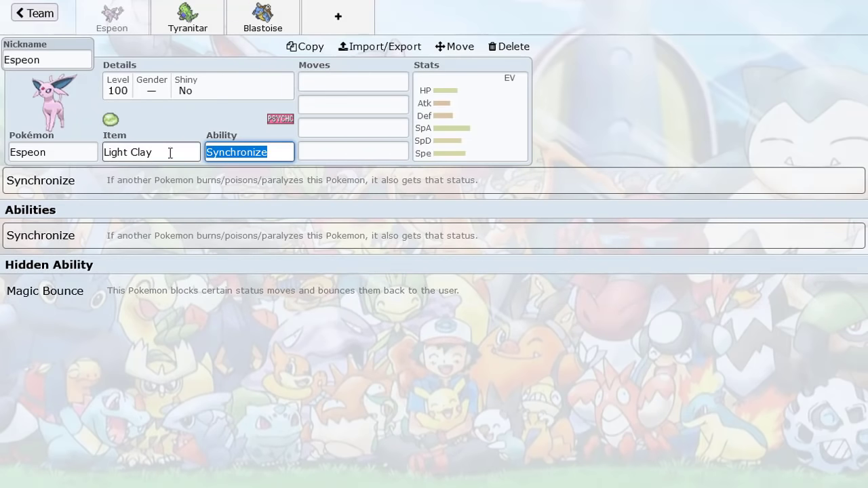
Add Feraligatr to the team as a new member.
click(337, 18)
scroll(133, 286, down, 3)
scroll(130, 286, down, 2)
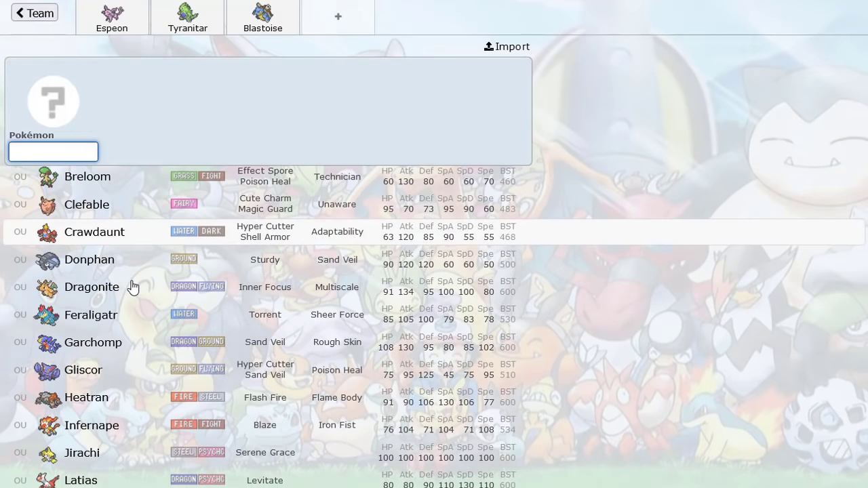
click(74, 310)
Remove Blastoise from the team.
click(266, 15)
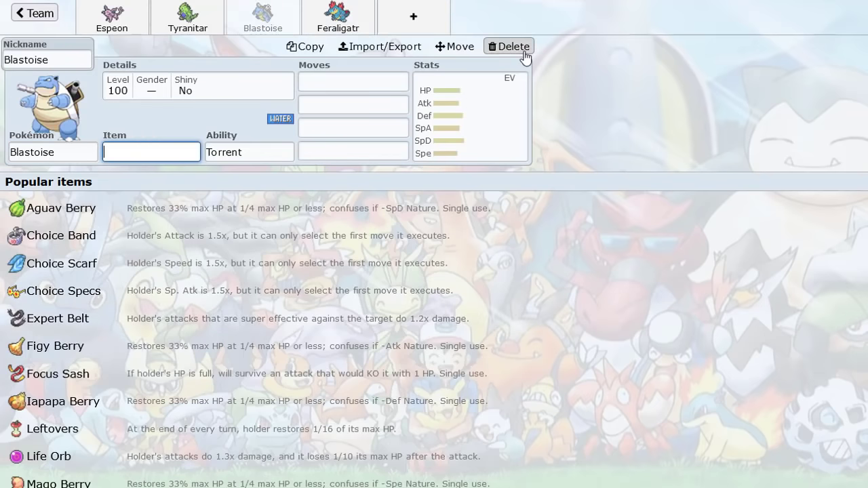
click(514, 47)
scroll(147, 267, down, 5)
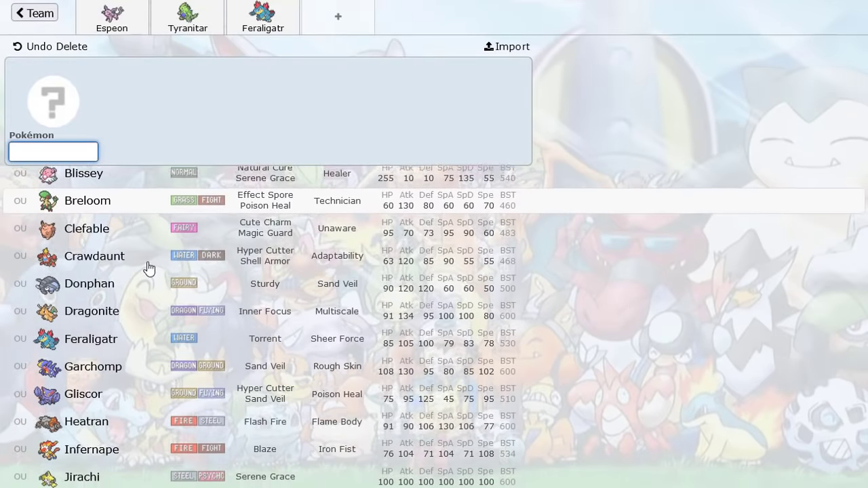
Check Feraligatr's EV and IV spread, and add Garchomp to the team.
click(288, 31)
click(445, 110)
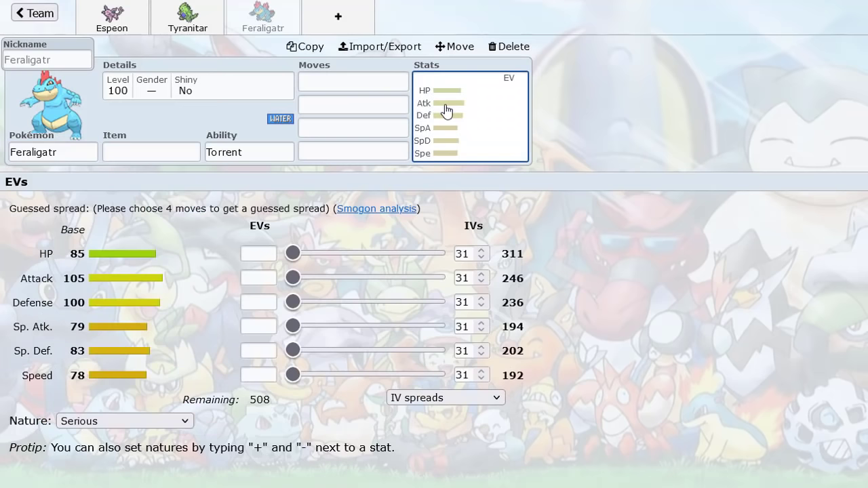
click(337, 16)
scroll(224, 218, down, 2)
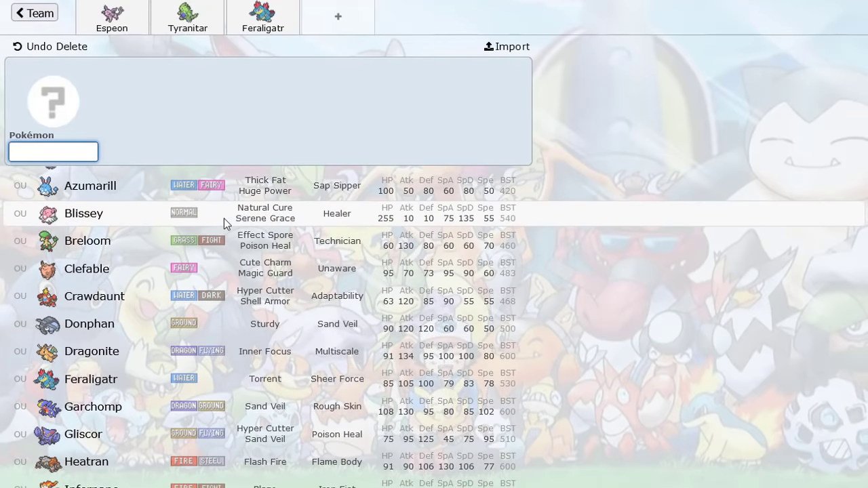
scroll(224, 218, down, 3)
click(132, 263)
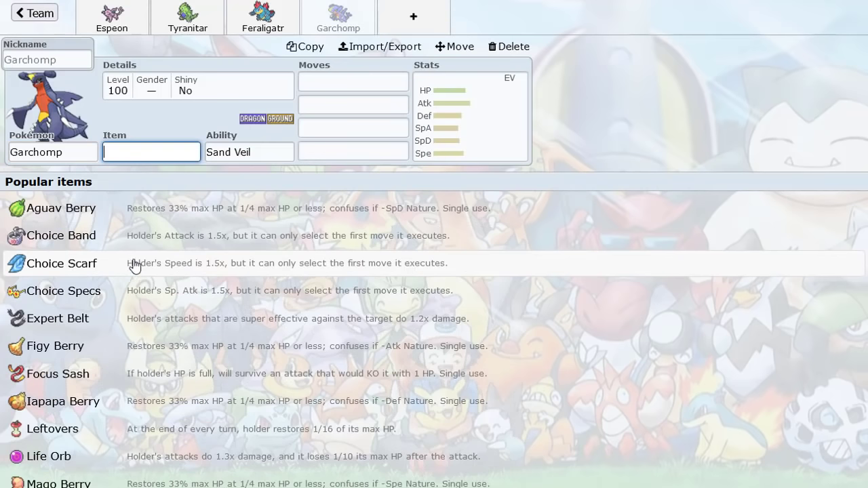
Find Latias among the available Pokémon and add it to the team.
click(380, 26)
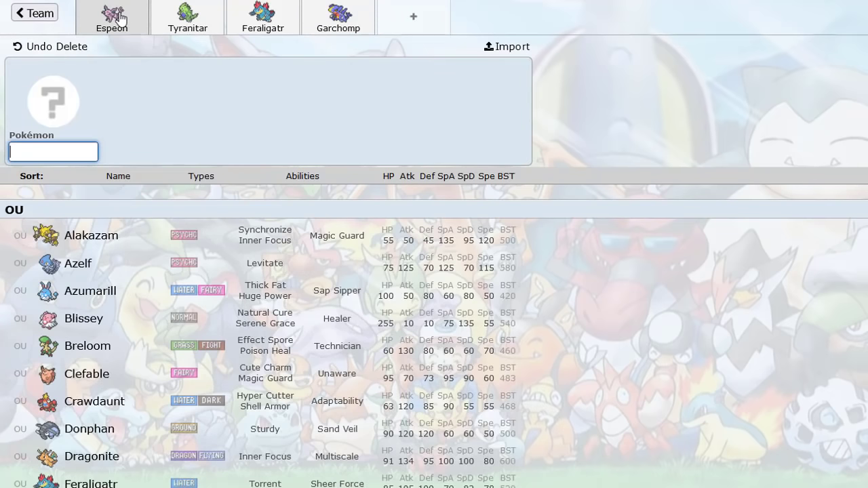
click(70, 145)
text(l)
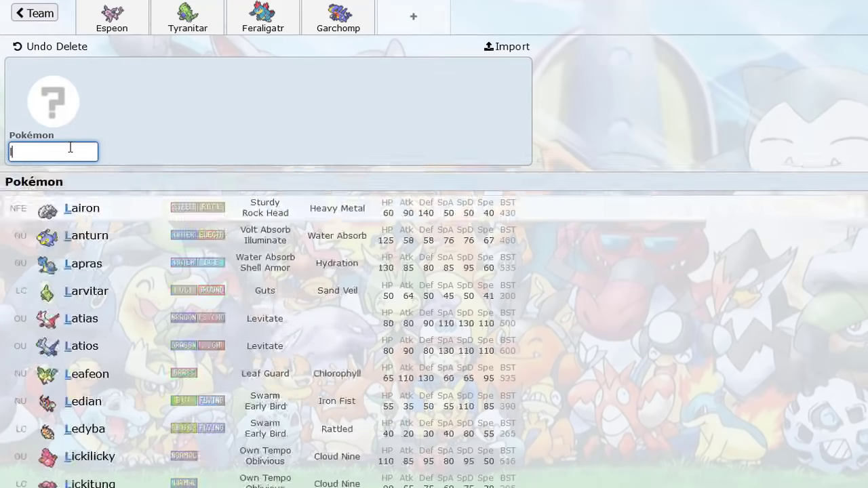
text(at)
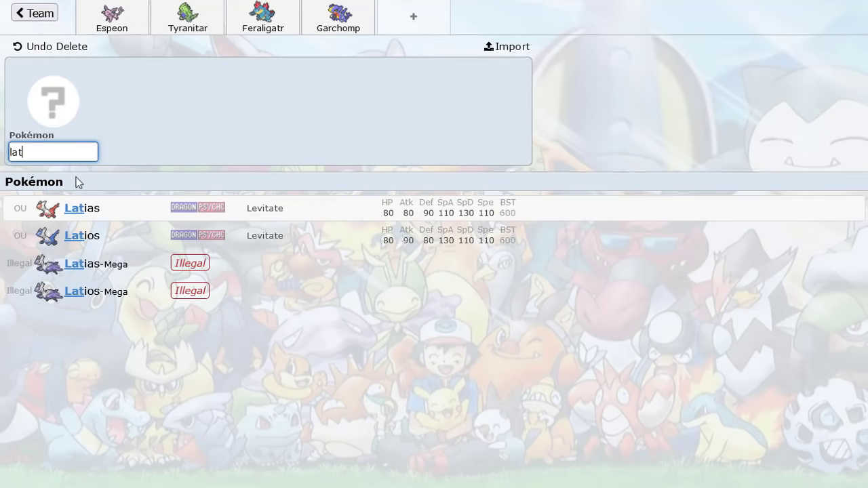
key(Return)
Review the sets of Espeon, Tyranitar, Feraligatr, Garchomp and Latias in the team.
click(214, 27)
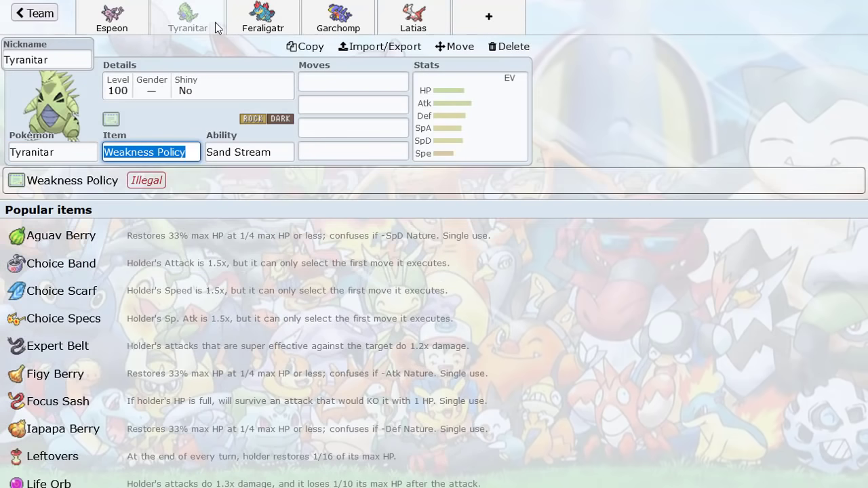
click(263, 20)
click(407, 20)
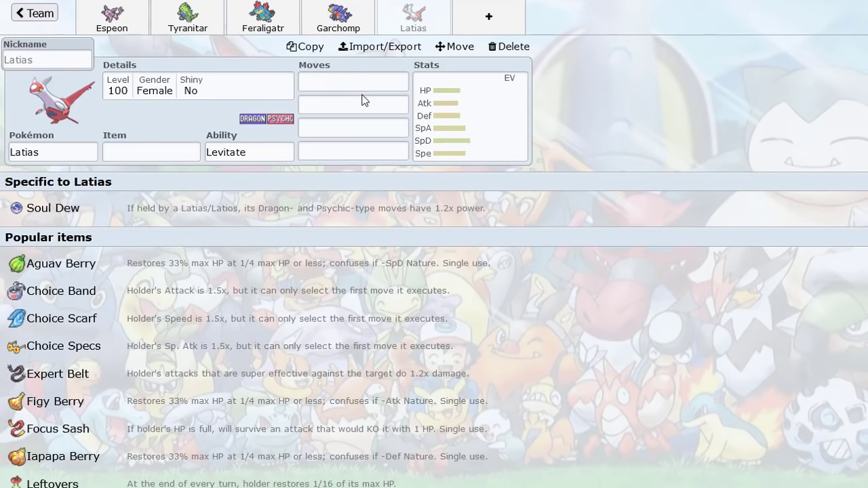
click(117, 27)
click(433, 27)
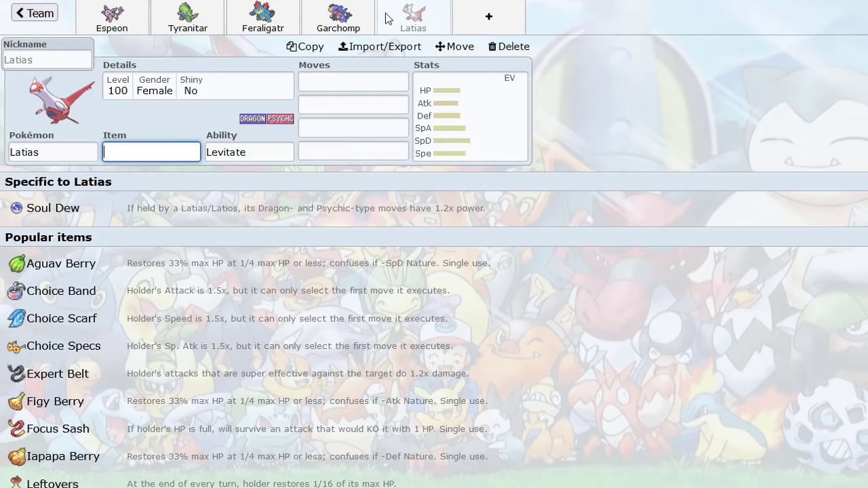
click(331, 25)
click(139, 23)
click(166, 26)
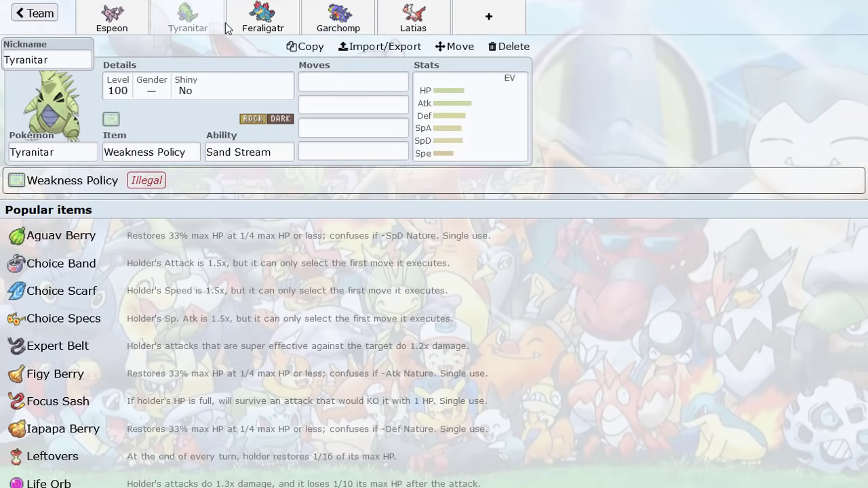
click(234, 26)
Replace Tyranitar's held item with Lum Berry.
click(175, 26)
text(lum)
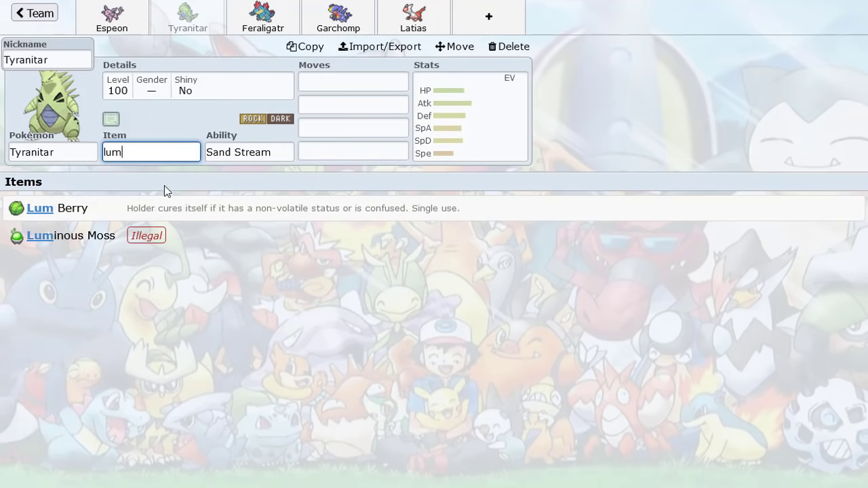
key(Return)
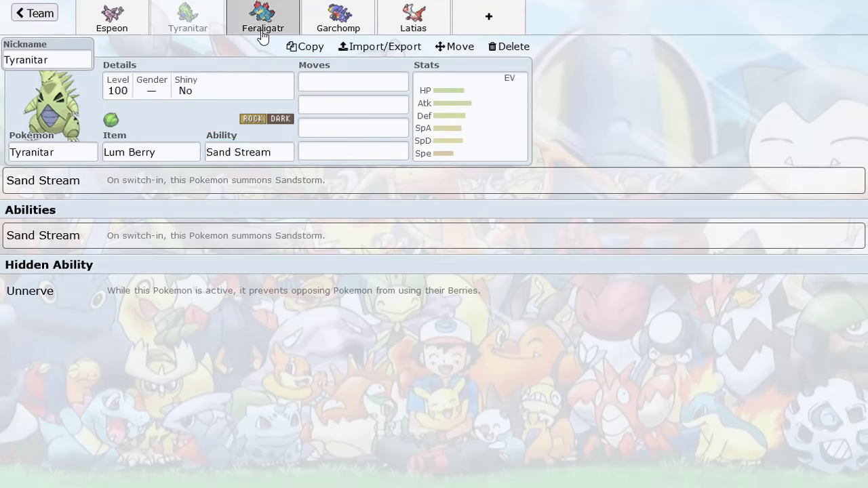
Give Feraligatr the Life Orb as its held item.
click(265, 27)
click(180, 150)
text(li)
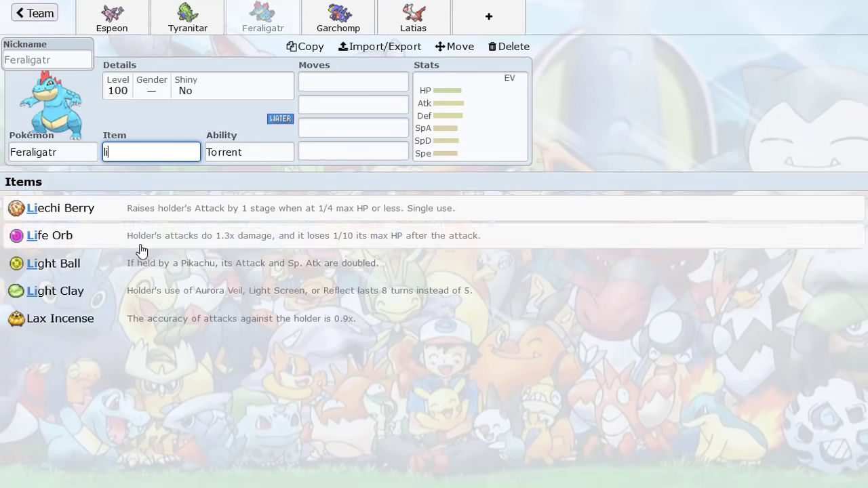
click(139, 243)
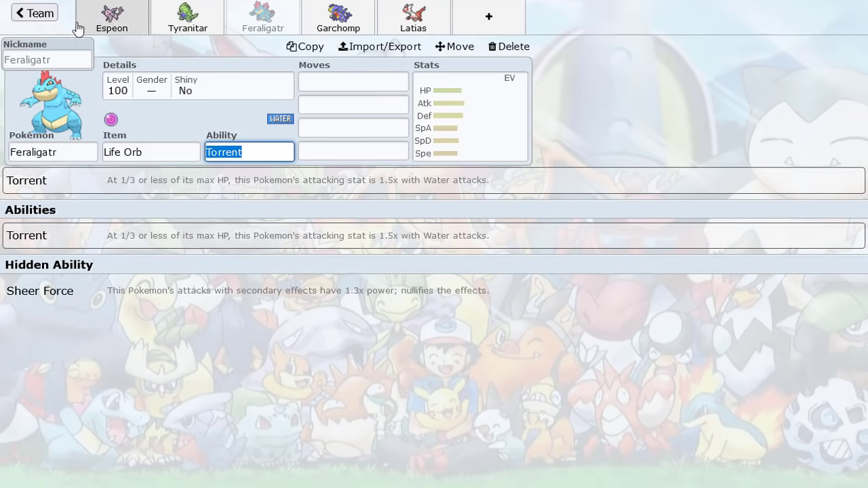
Return to the team overview and delete every Pokémon from the Untitled 911 team.
click(45, 16)
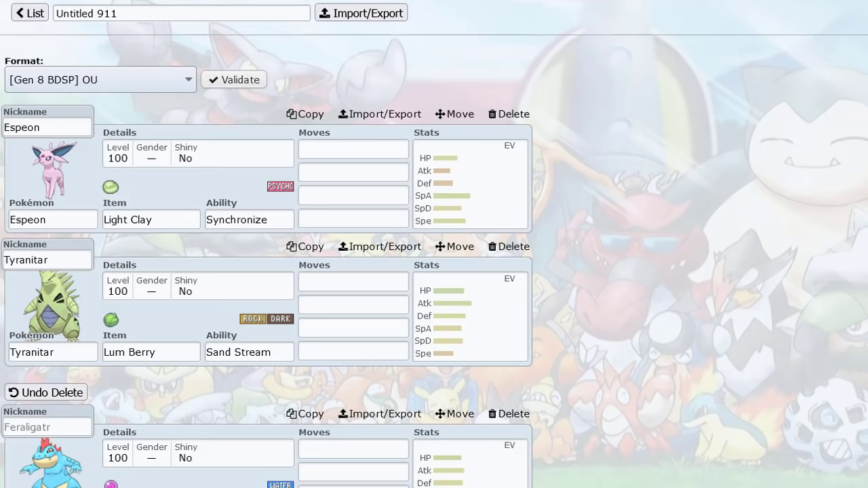
click(505, 116)
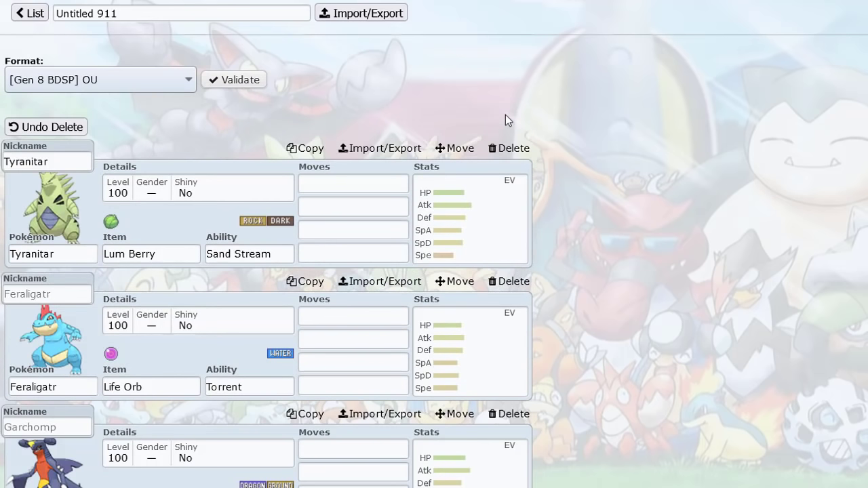
click(513, 152)
double_click(513, 151)
click(513, 151)
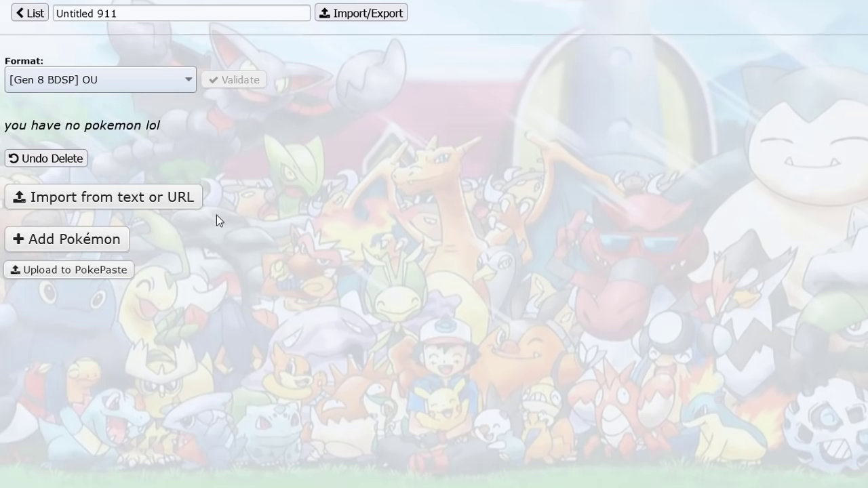
Start adding a Pokémon to the empty team and look through the tiered list for a suitable candidate.
click(110, 239)
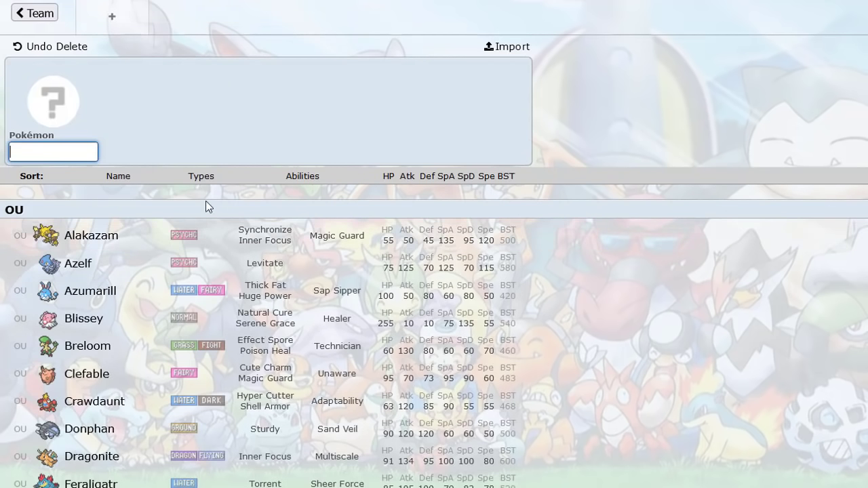
click(39, 15)
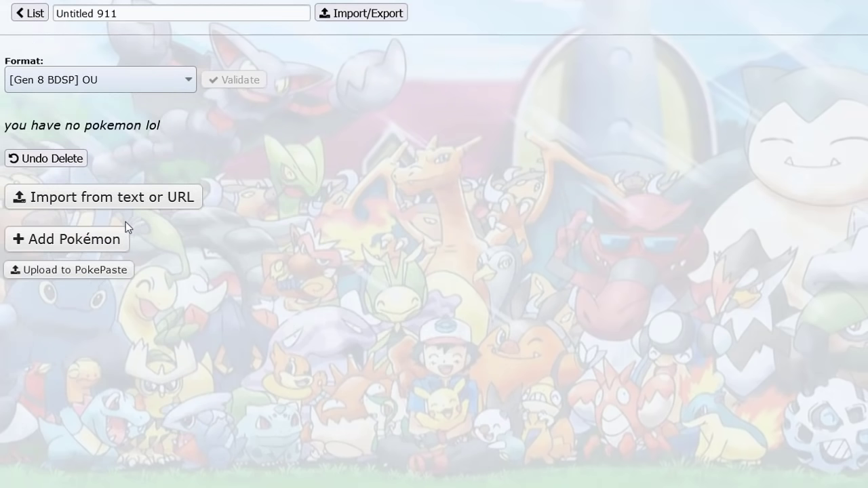
click(88, 242)
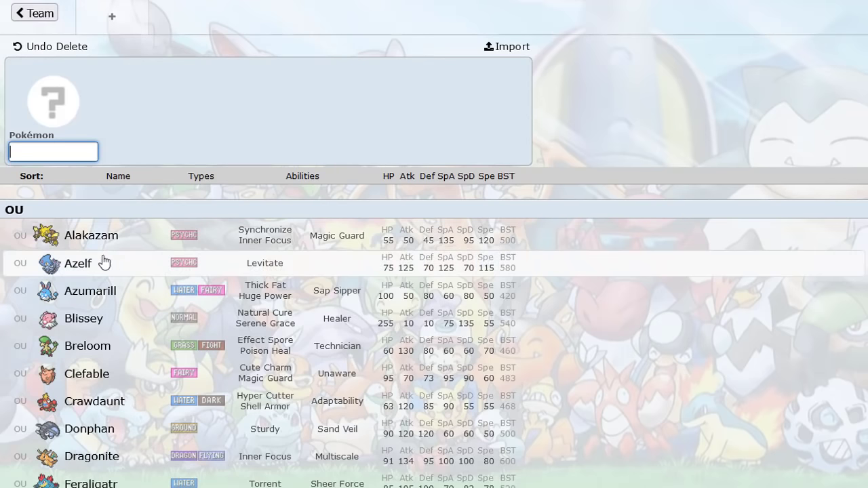
scroll(275, 246, down, 20)
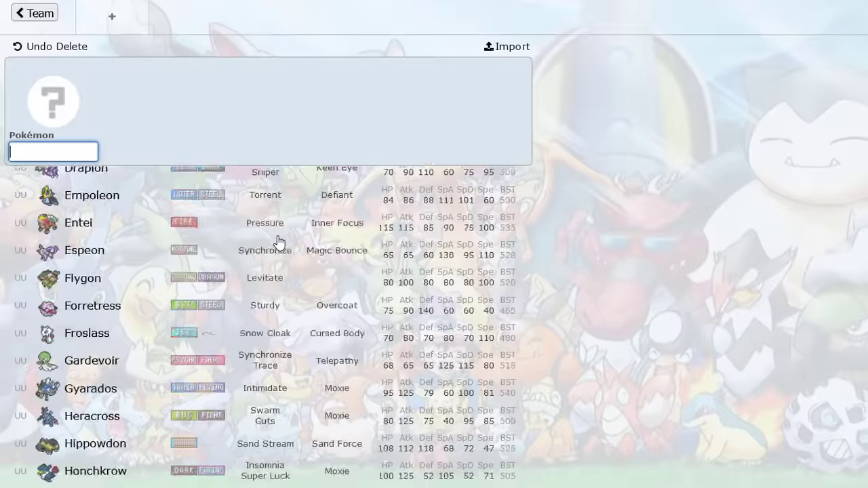
scroll(278, 241, down, 20)
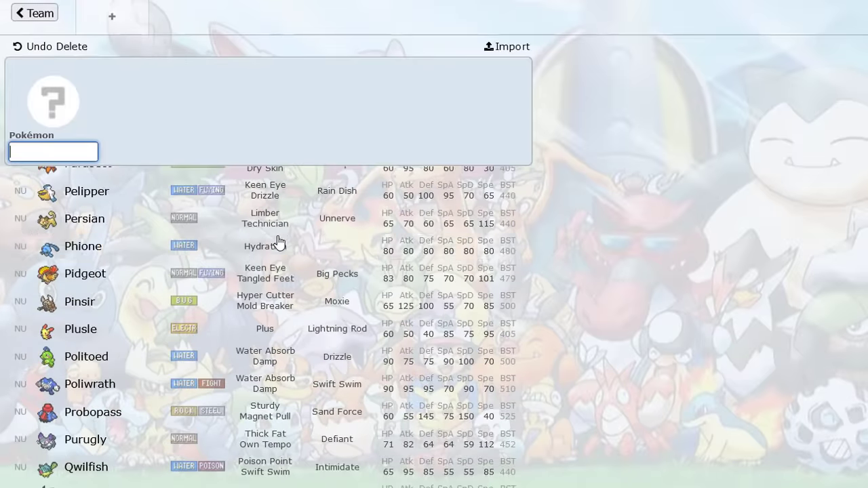
scroll(278, 241, up, 20)
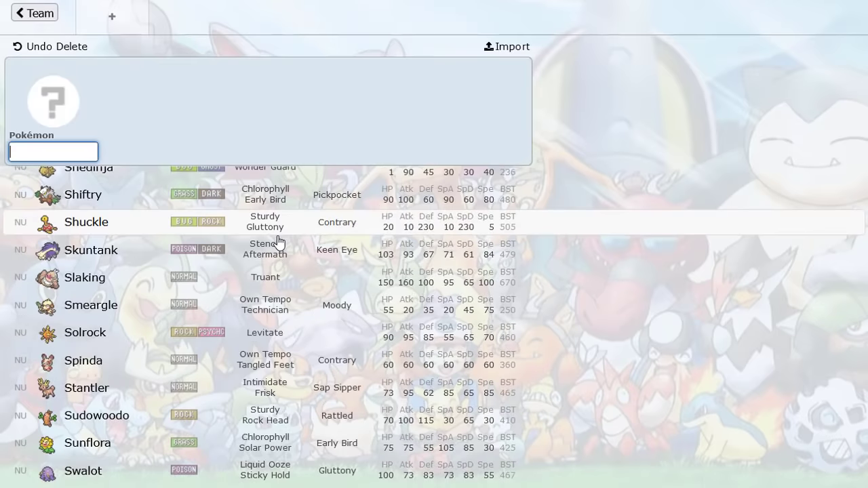
scroll(304, 226, down, 20)
scroll(207, 349, up, 20)
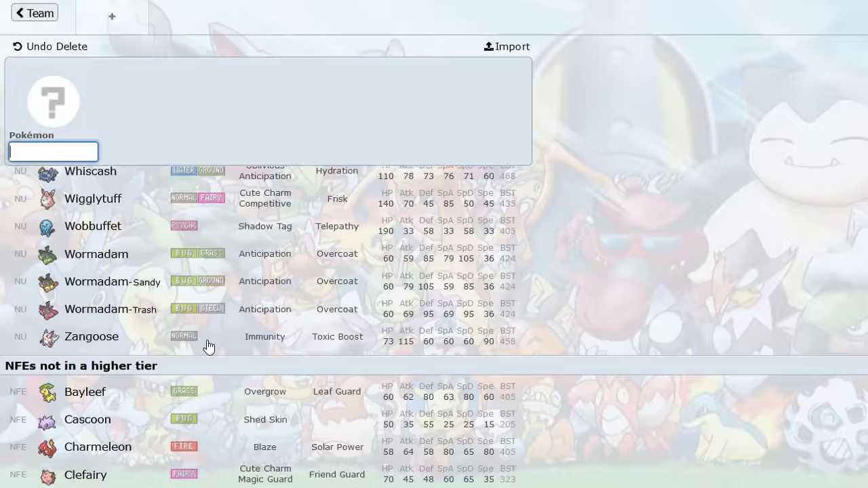
scroll(207, 348, down, 10)
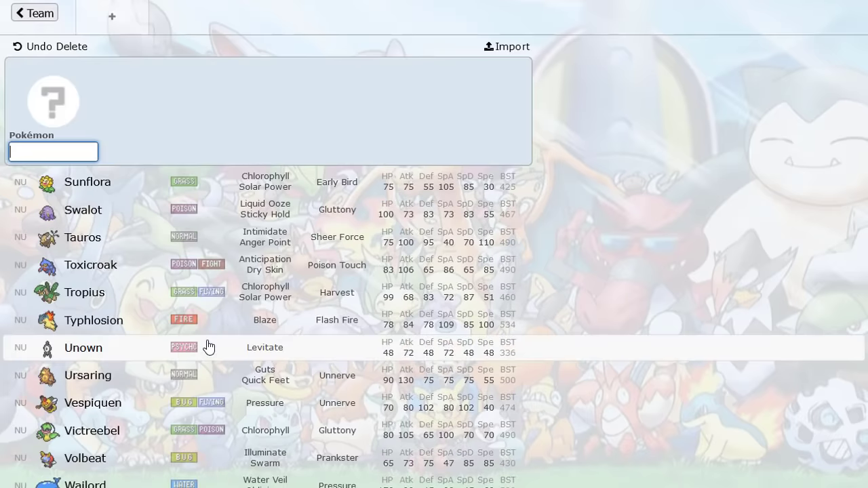
scroll(221, 278, down, 5)
scroll(221, 278, up, 3)
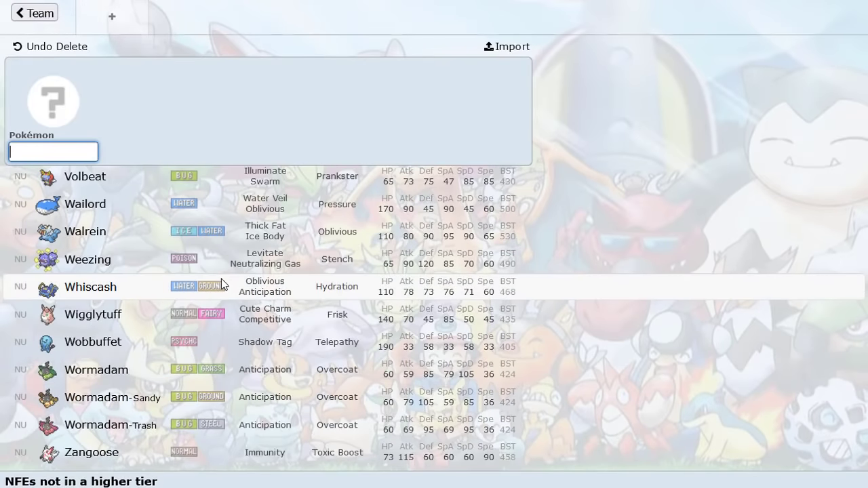
scroll(221, 278, up, 3)
scroll(221, 282, down, 8)
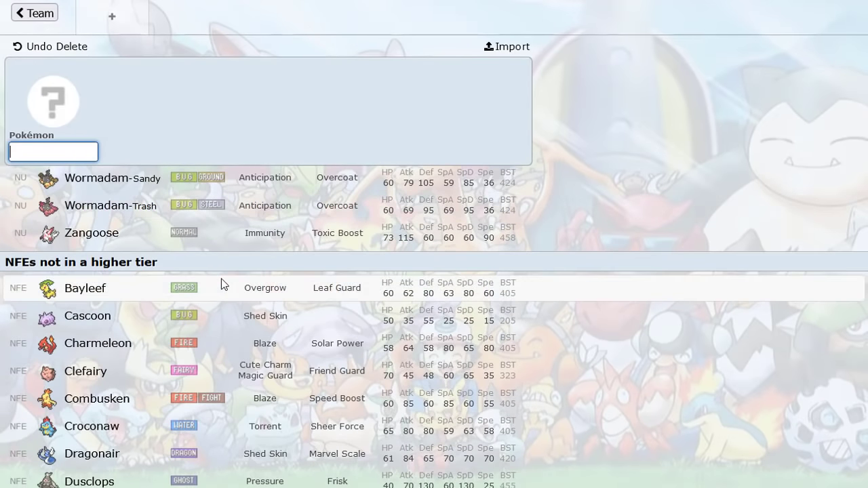
scroll(257, 345, up, 4)
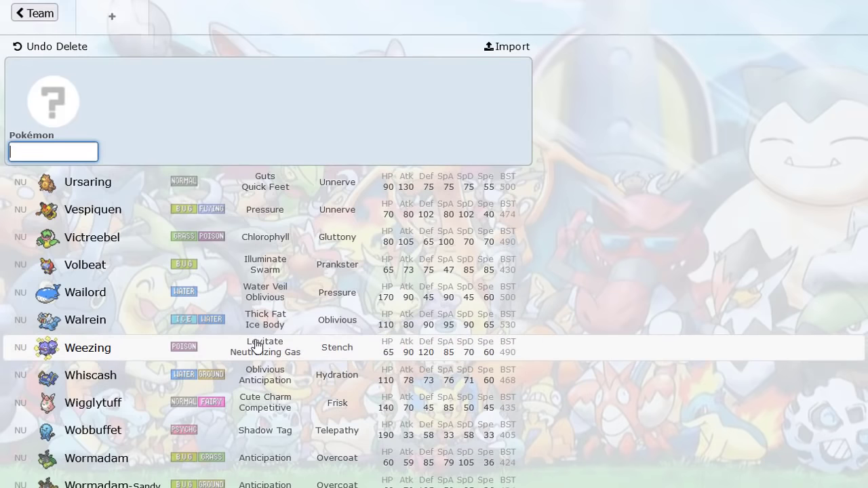
scroll(265, 346, up, 3)
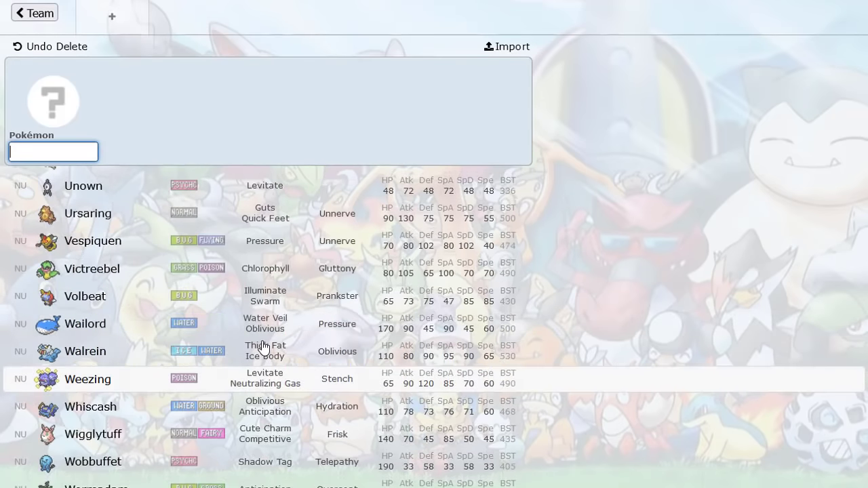
scroll(264, 345, up, 8)
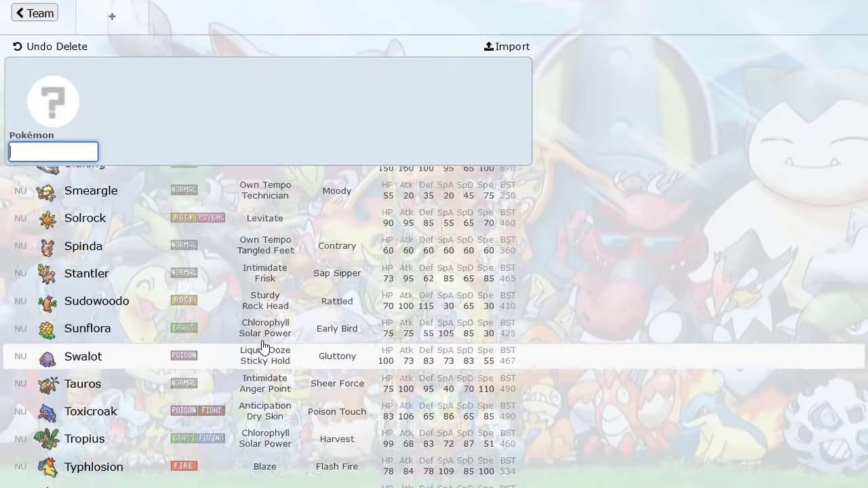
scroll(263, 346, up, 10)
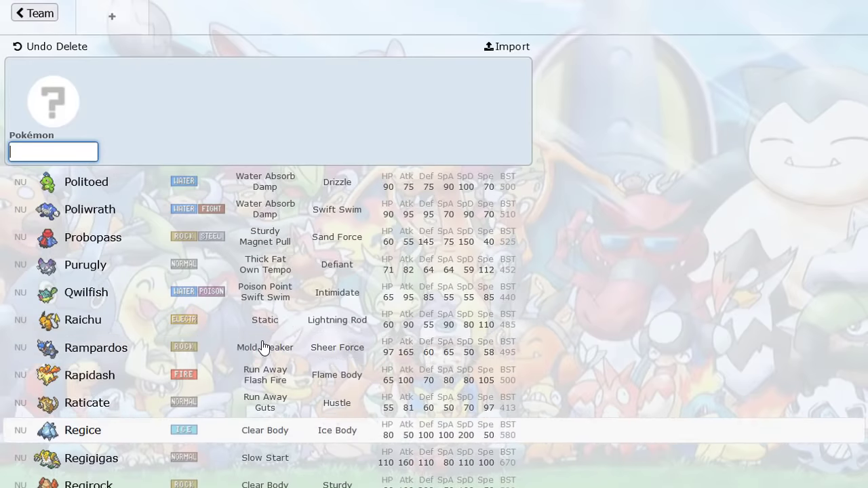
scroll(264, 346, up, 3)
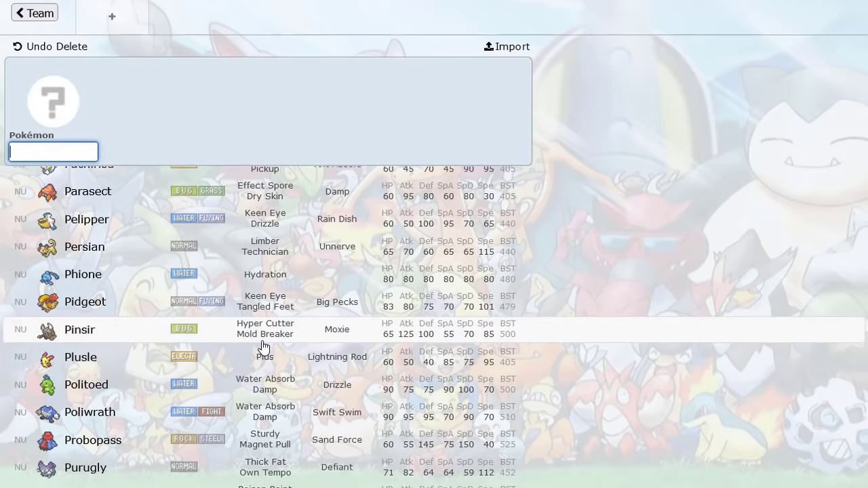
scroll(264, 346, down, 1)
scroll(217, 342, up, 9)
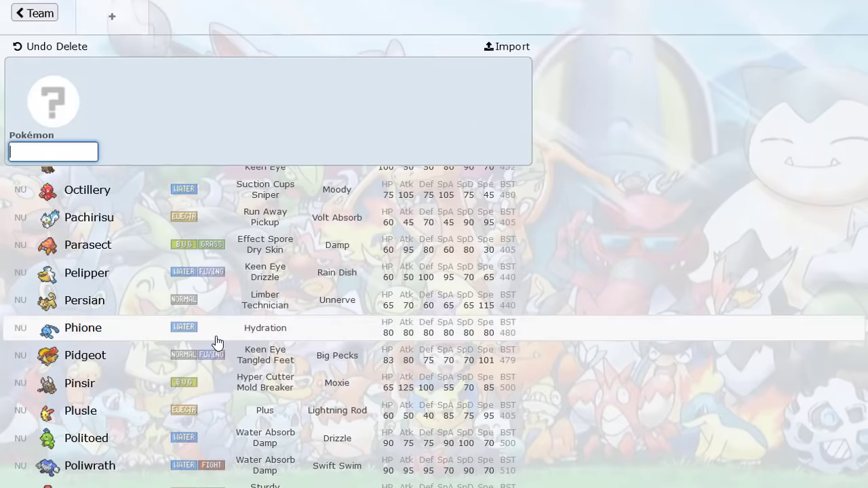
scroll(217, 342, up, 5)
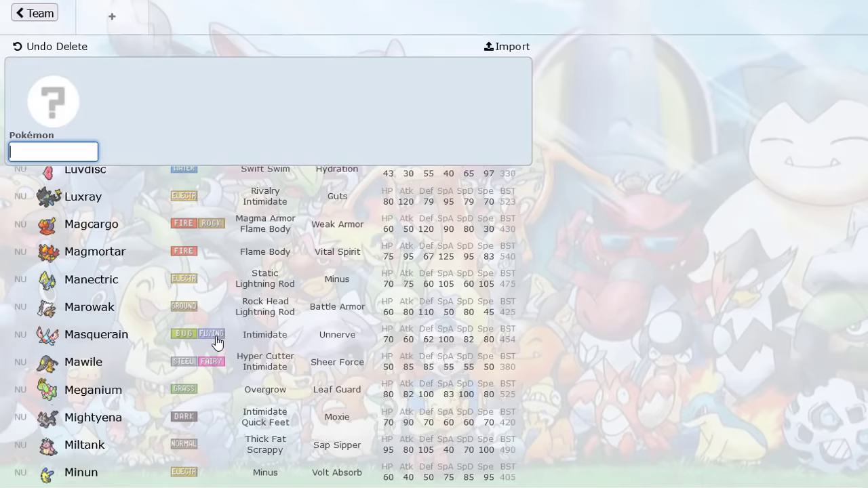
scroll(196, 372, up, 15)
scroll(195, 372, up, 20)
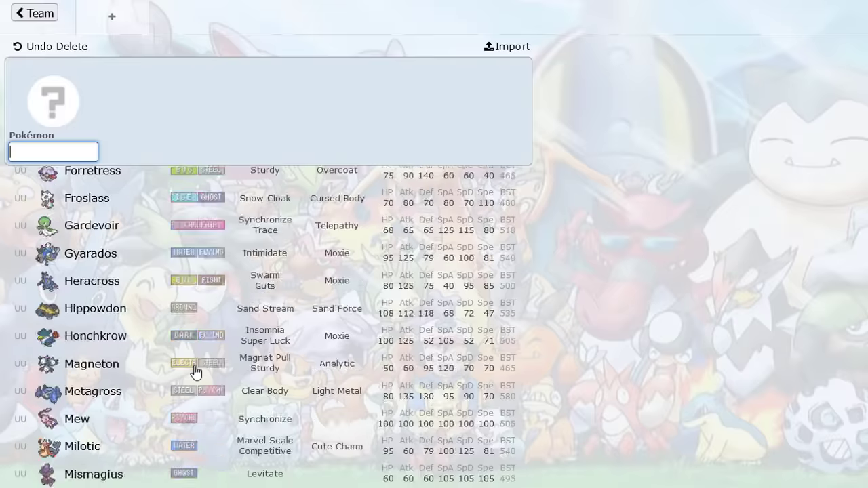
Filter the Pokémon list by the move Perish Song and add Lapras from the NU tier to the team.
text(perish)
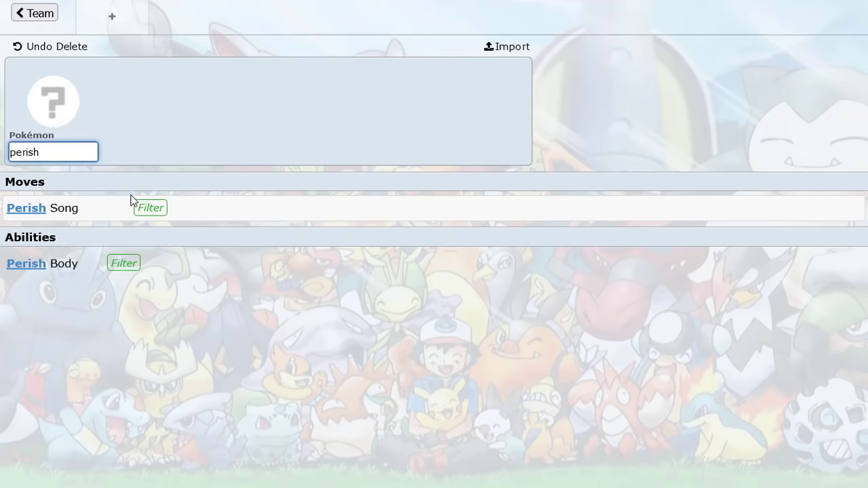
click(134, 208)
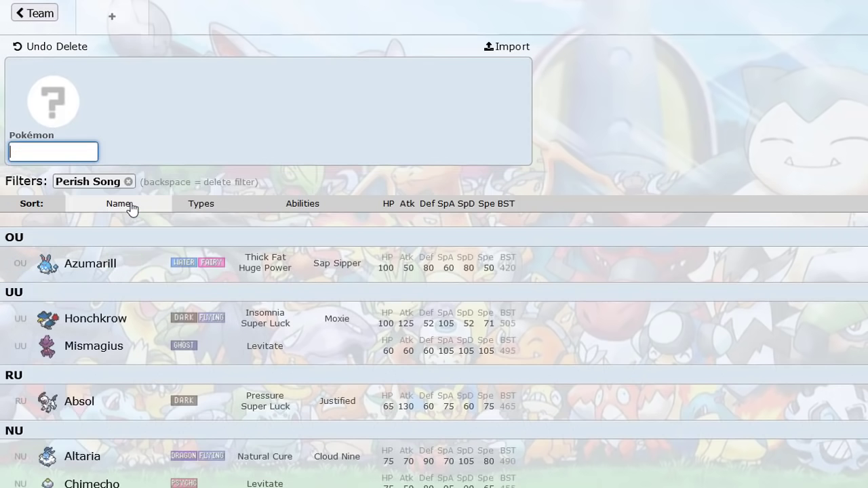
scroll(136, 263, down, 2)
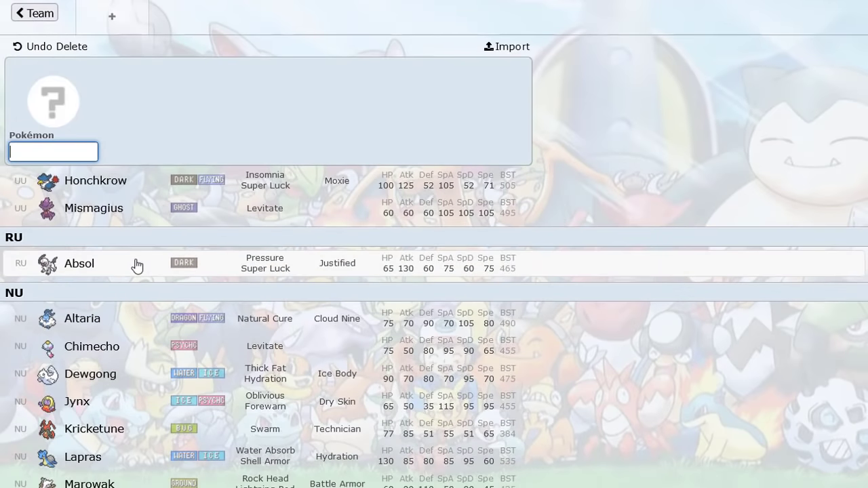
scroll(136, 264, down, 2)
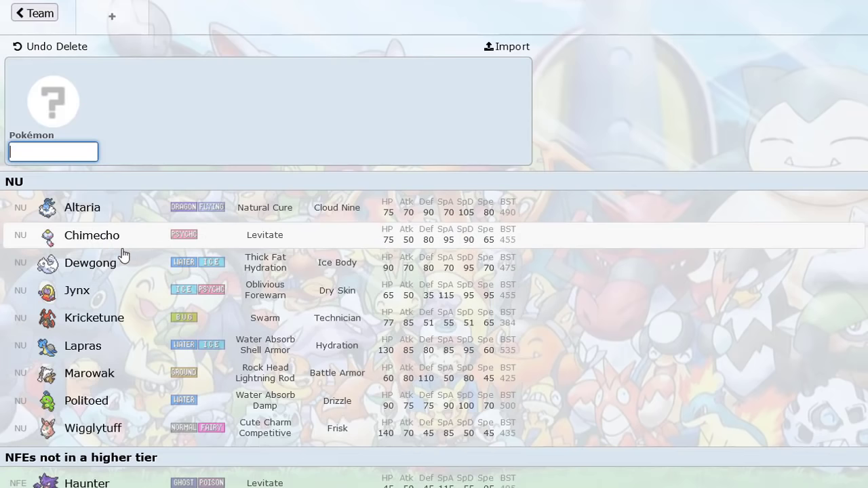
click(98, 349)
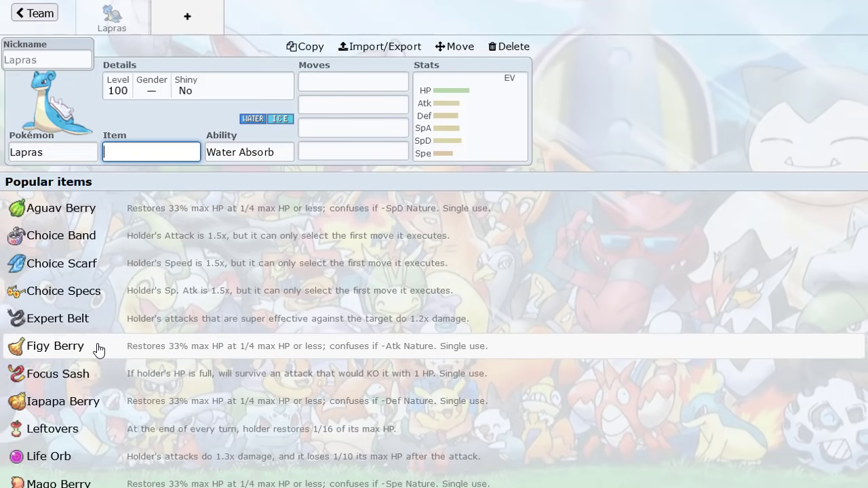
Set Lapras's ability to its hidden ability Hydration.
click(218, 149)
click(211, 152)
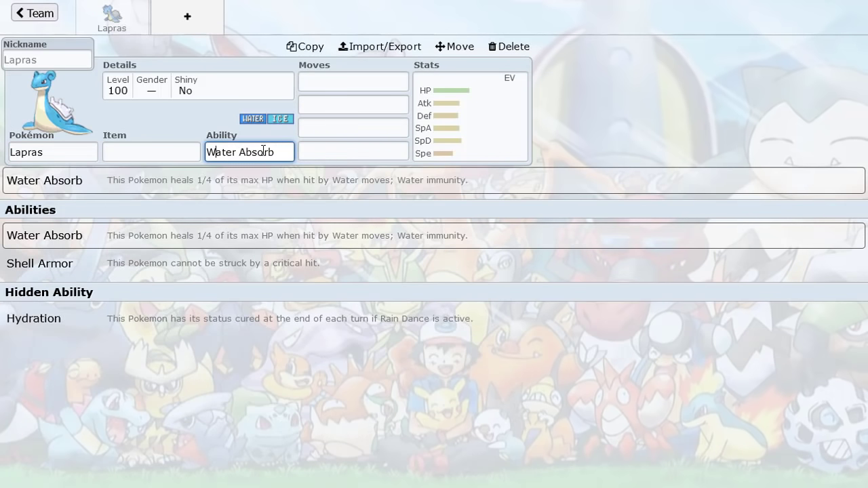
click(186, 317)
Give Lapras Rain Dance as its fourth move and Rest as its third move.
click(339, 151)
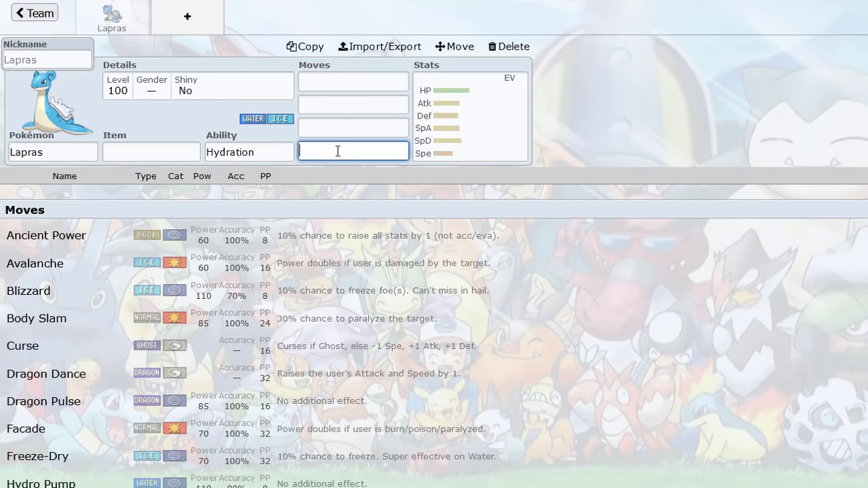
text(ra)
click(232, 205)
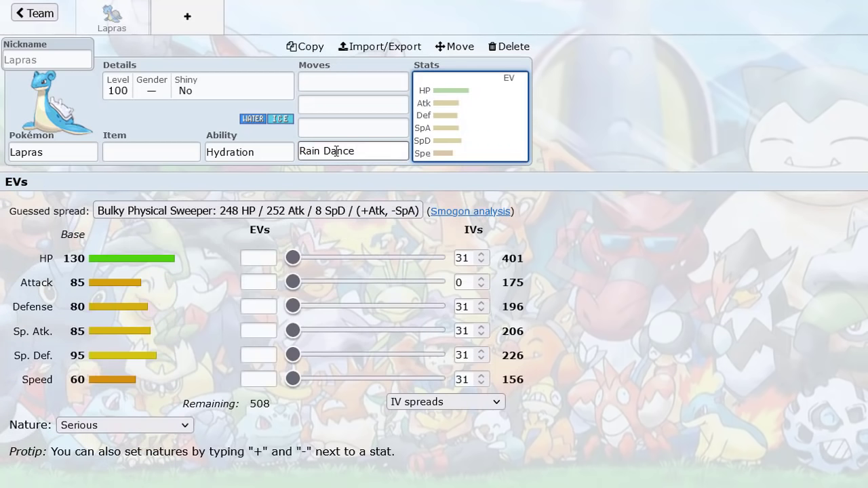
click(337, 129)
text(res)
click(206, 212)
Fill Lapras's two remaining move slots with Whirlpool first and Perish Song second.
click(346, 101)
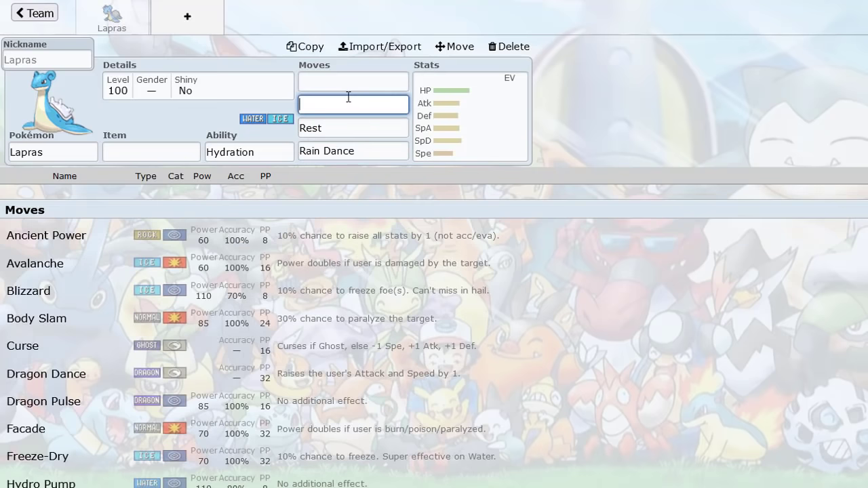
text(w)
key(BackSpace)
click(326, 82)
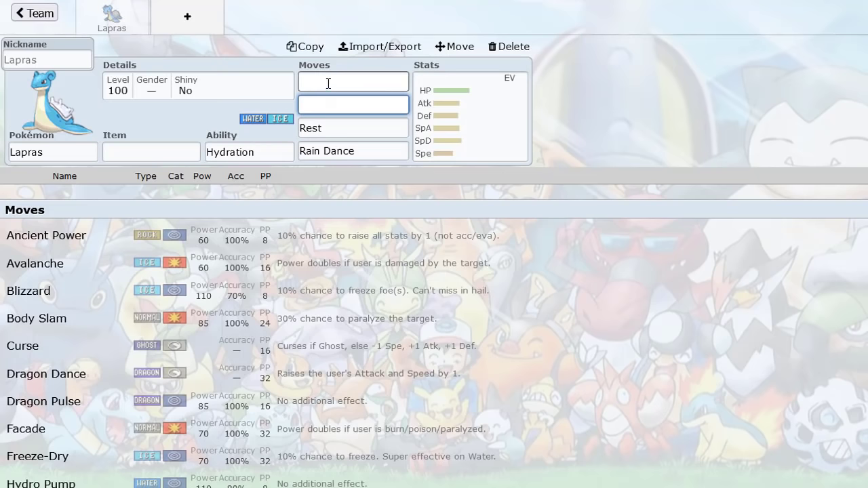
text(wh)
click(223, 210)
text(pert)
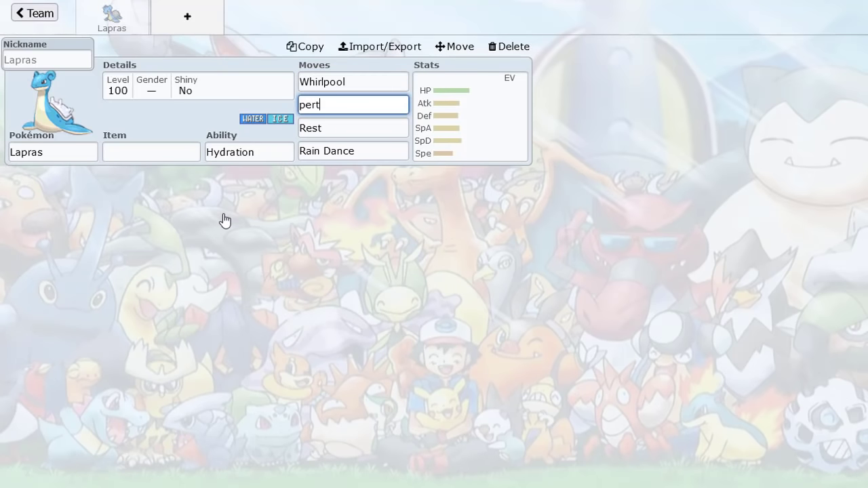
key(BackSpace)
click(223, 213)
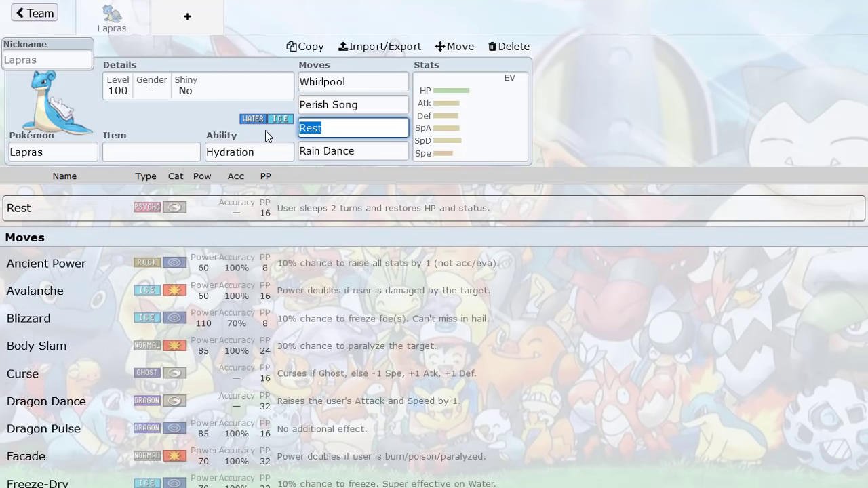
Give Lapras the Grip Claw as its held item.
click(176, 153)
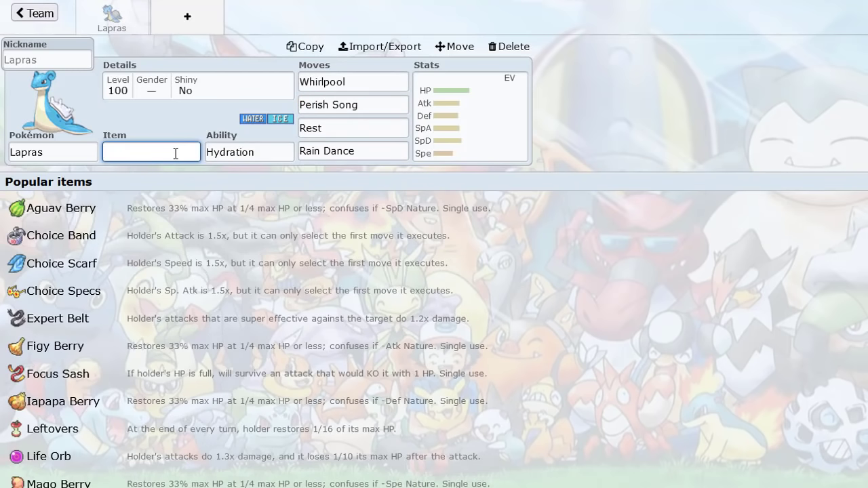
text(grip)
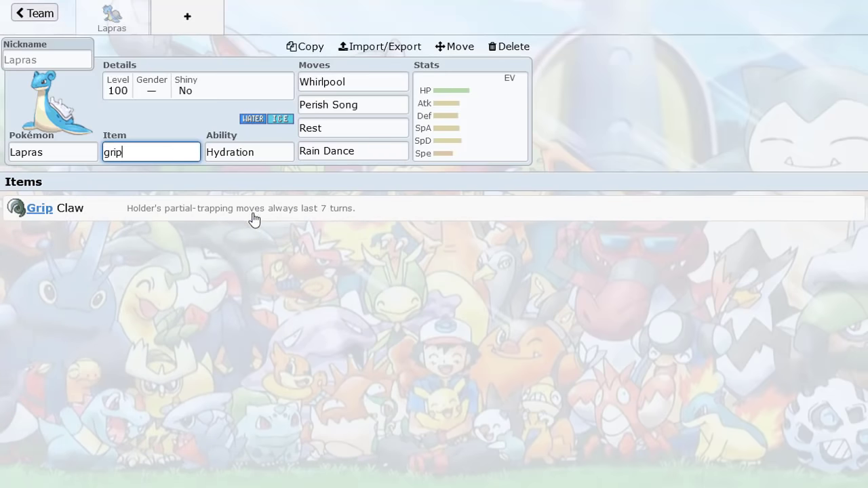
click(252, 219)
click(196, 150)
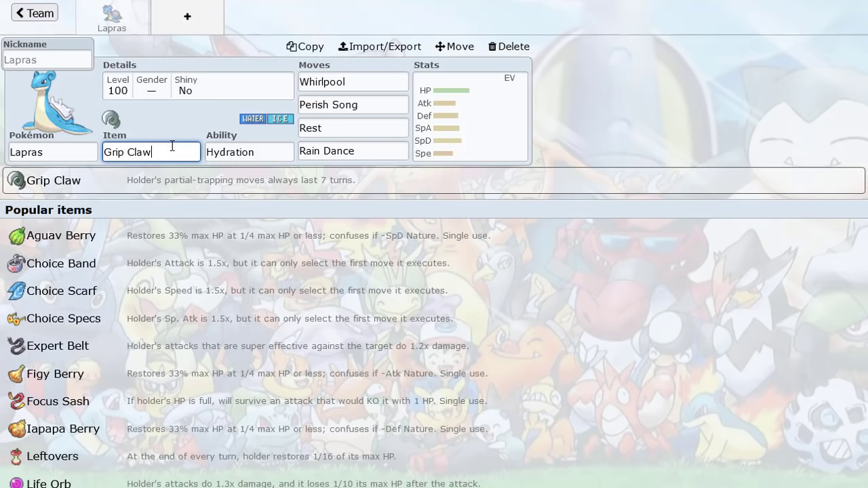
click(332, 149)
click(310, 128)
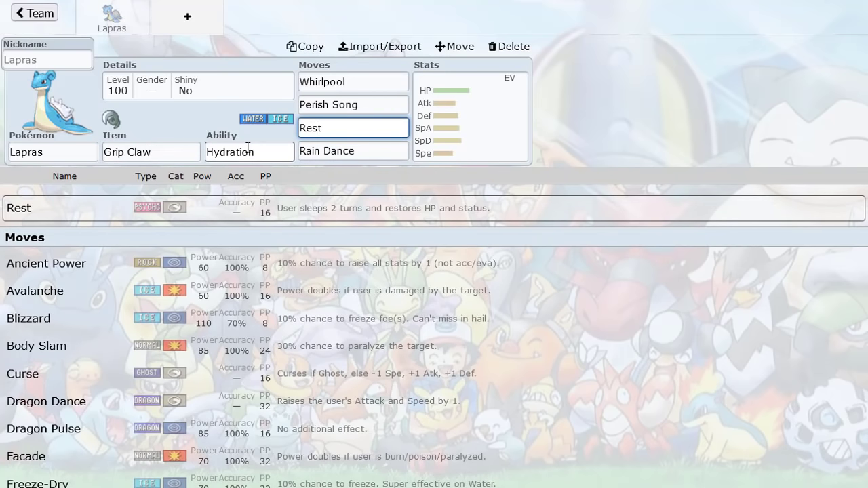
click(434, 117)
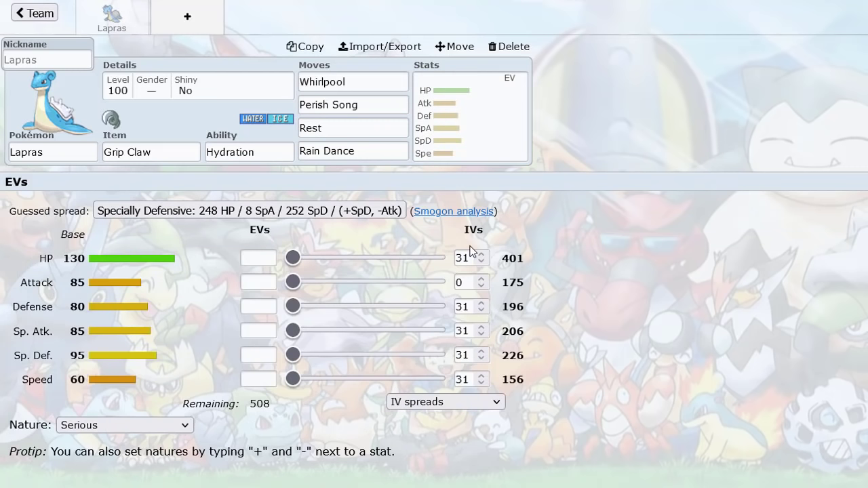
drag(440, 257, 251, 254)
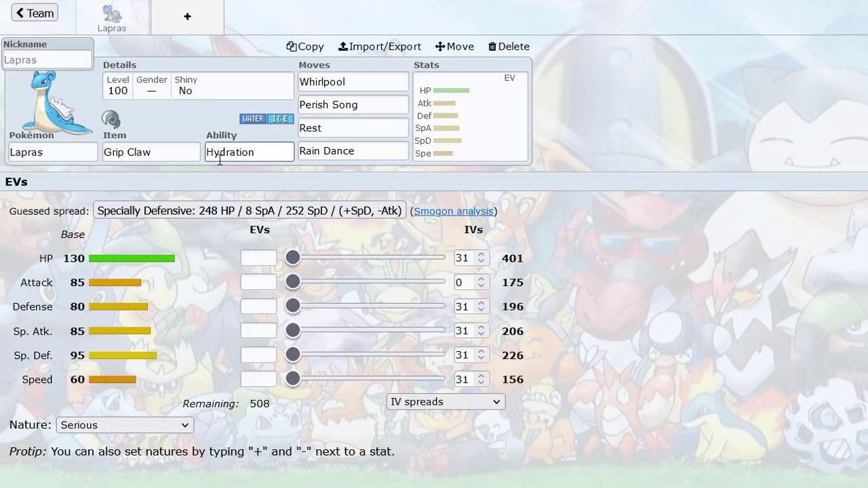
Add Skarmory and Blissey to the team as its second and third members.
click(20, 16)
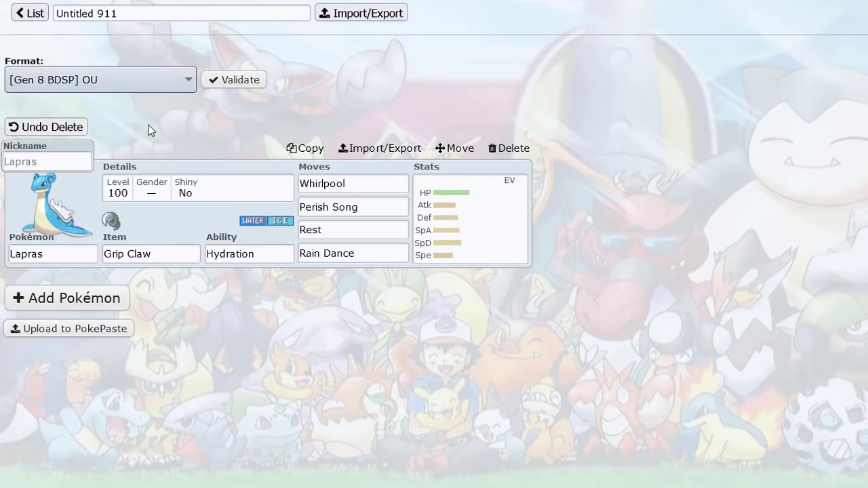
click(116, 305)
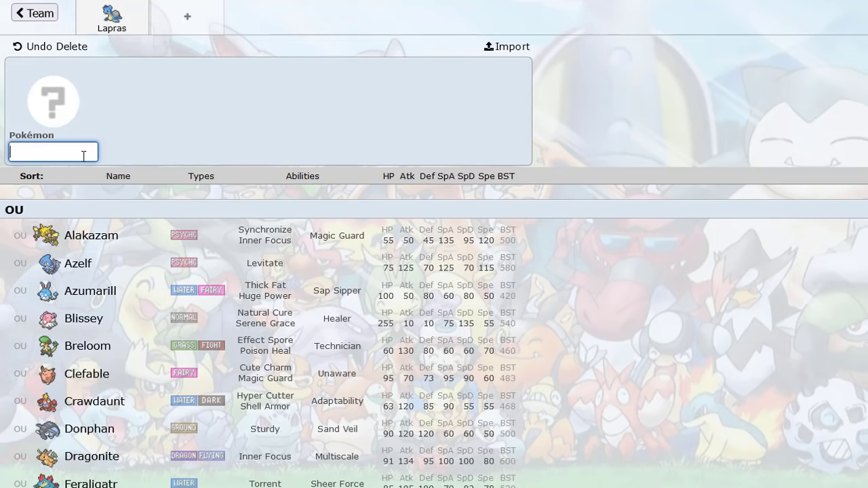
text(ka)
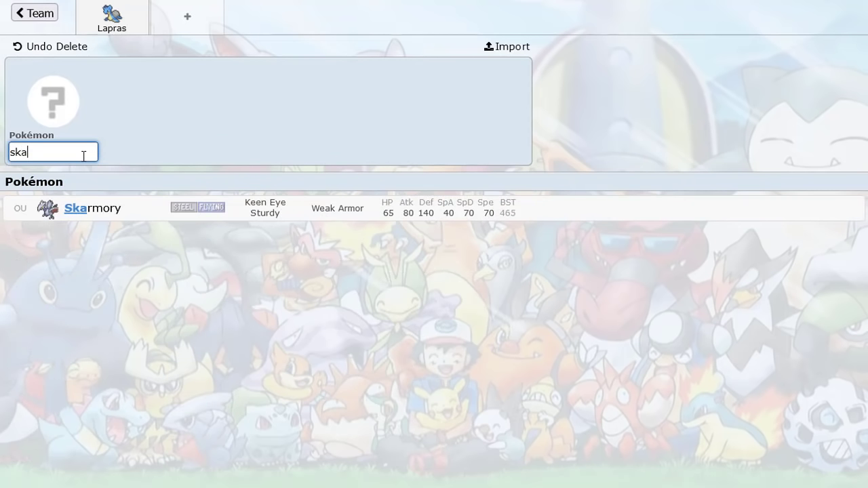
click(105, 211)
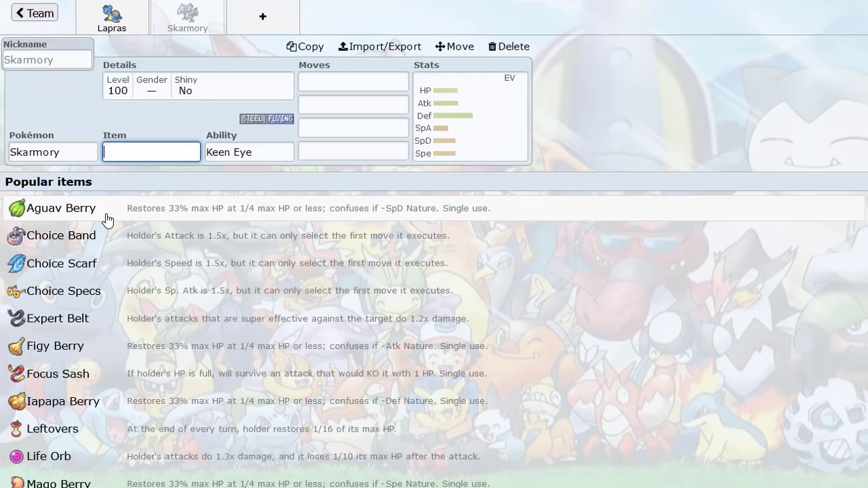
click(260, 31)
text(bli)
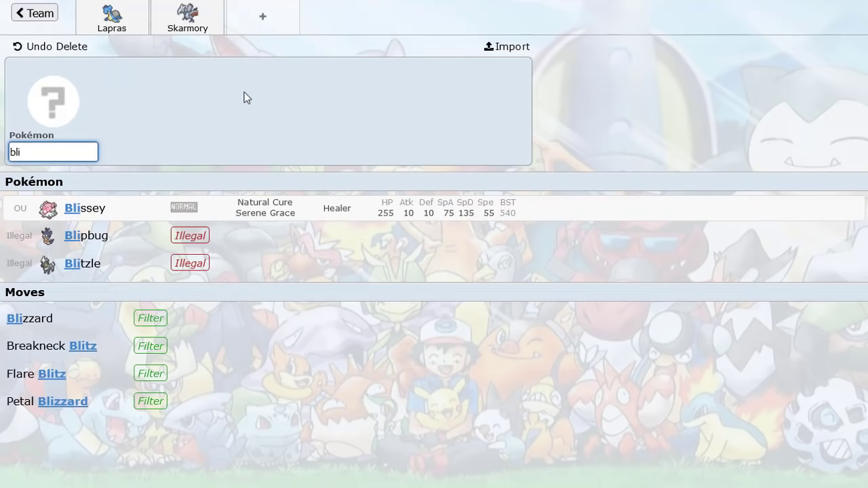
click(209, 207)
click(194, 32)
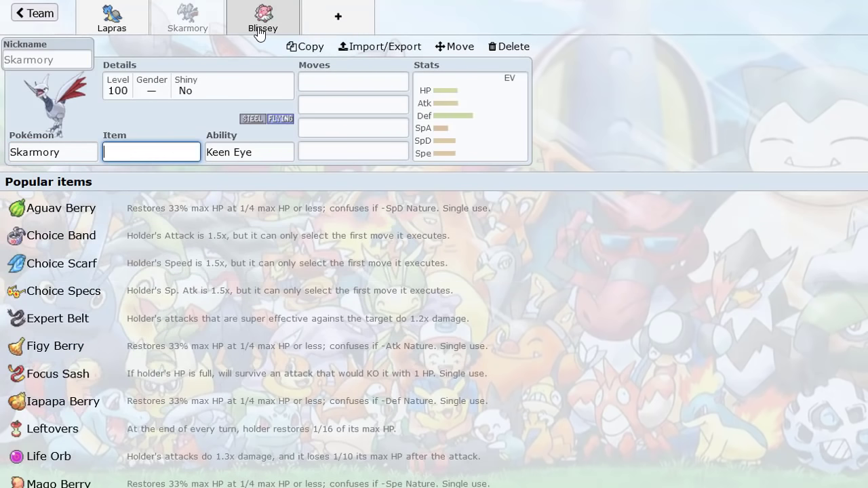
click(257, 33)
click(190, 37)
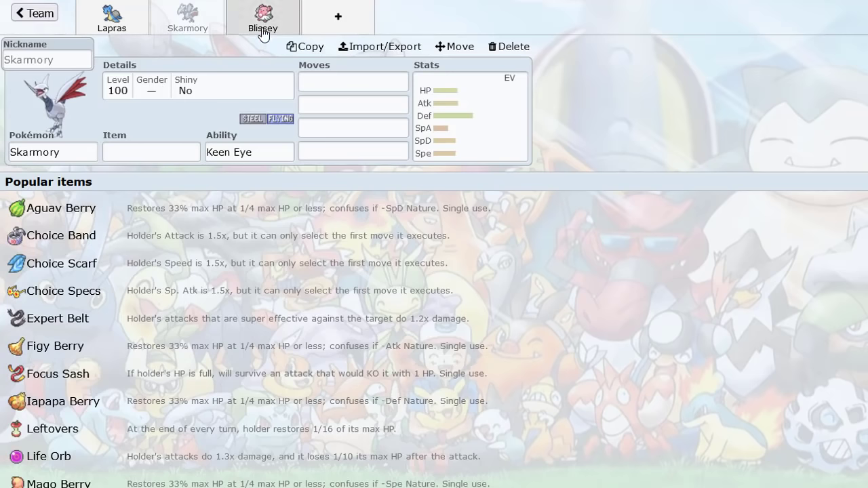
click(261, 34)
click(188, 31)
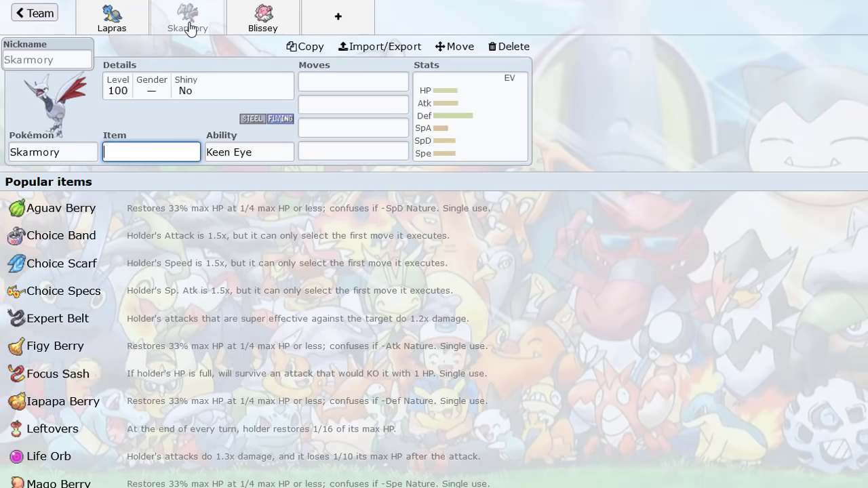
click(266, 33)
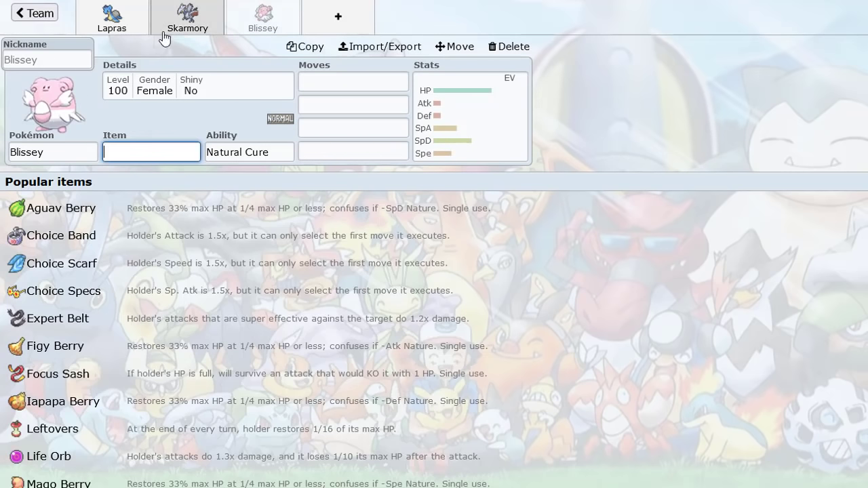
click(188, 27)
click(257, 25)
click(187, 30)
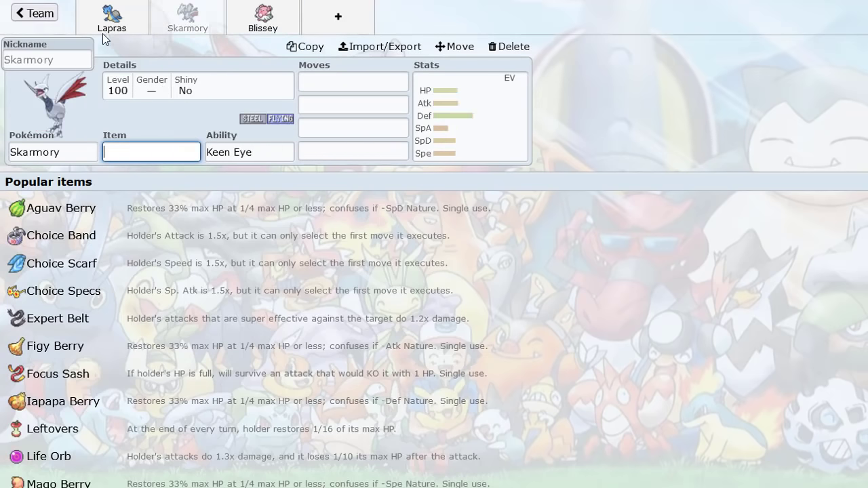
Search the Pokémon list for the Unaware ability and add Clefable as the fourth team member.
click(333, 30)
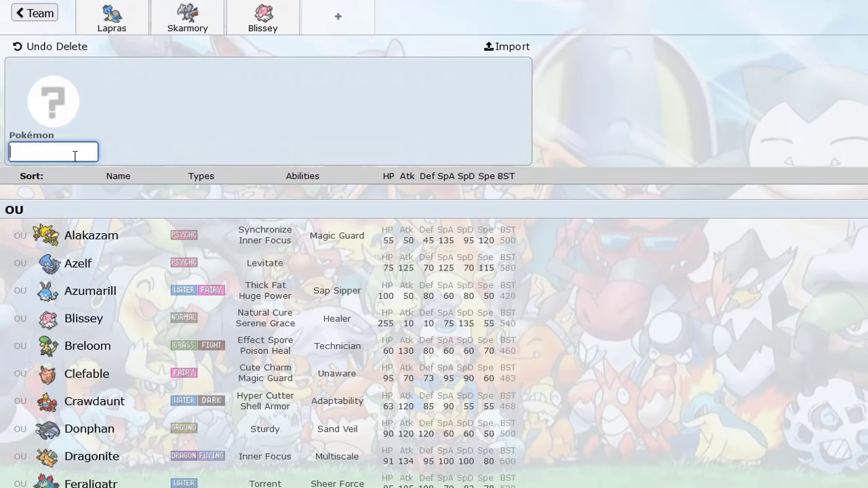
text(un)
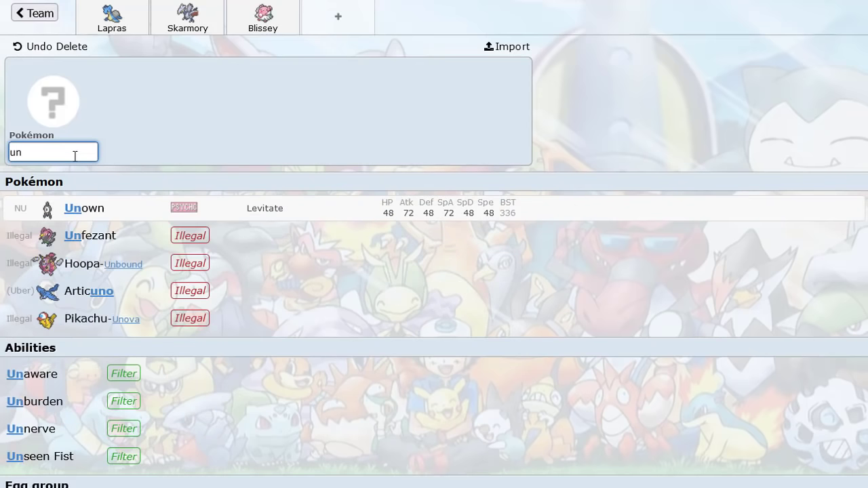
text(aw)
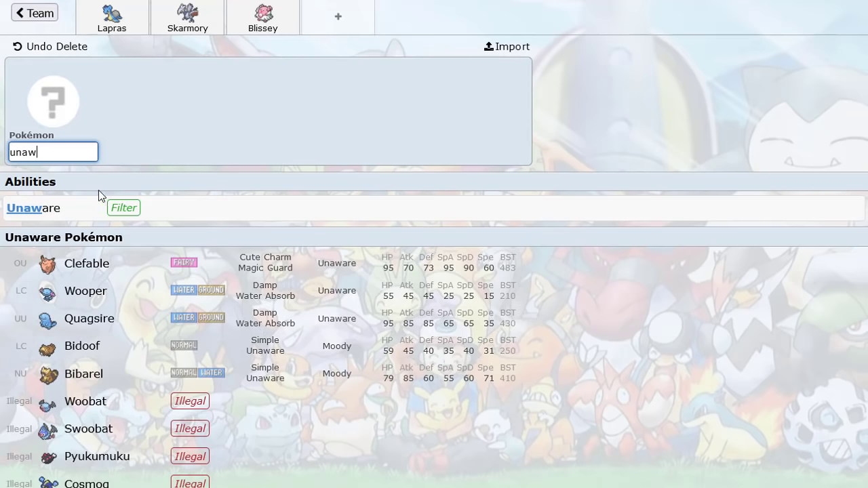
click(132, 265)
Add Ditto to the team and delete Clefable.
click(403, 31)
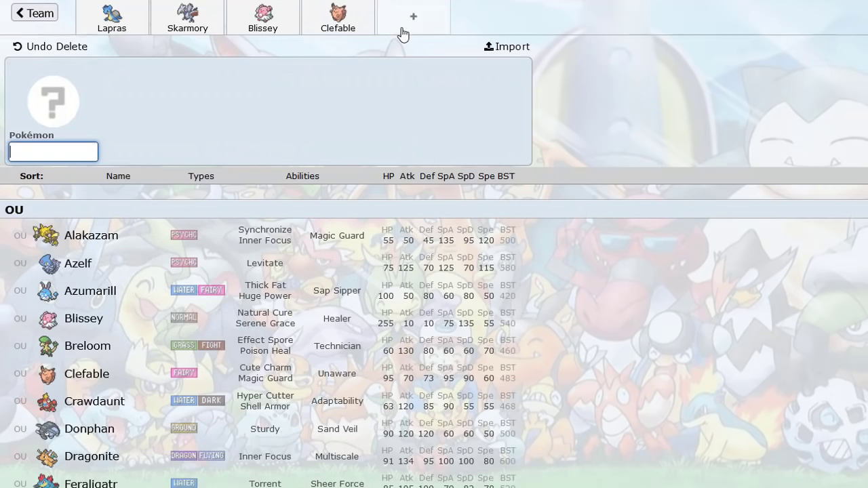
text(di)
click(252, 238)
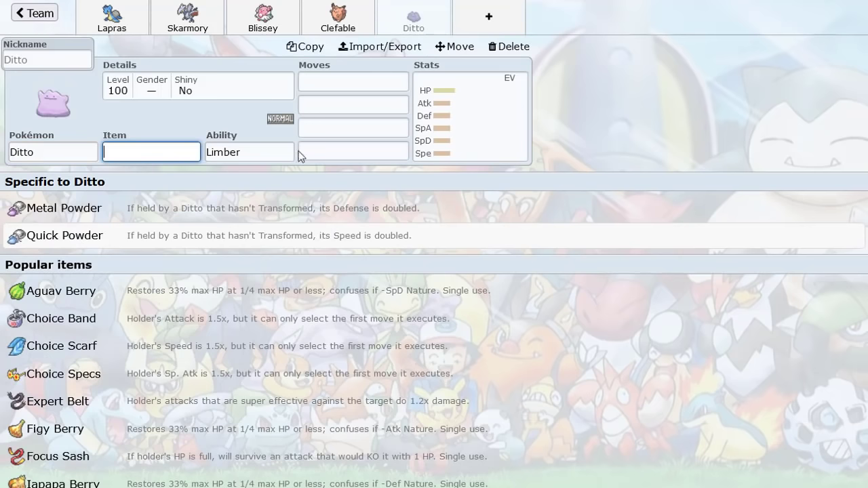
click(339, 26)
click(509, 46)
click(339, 27)
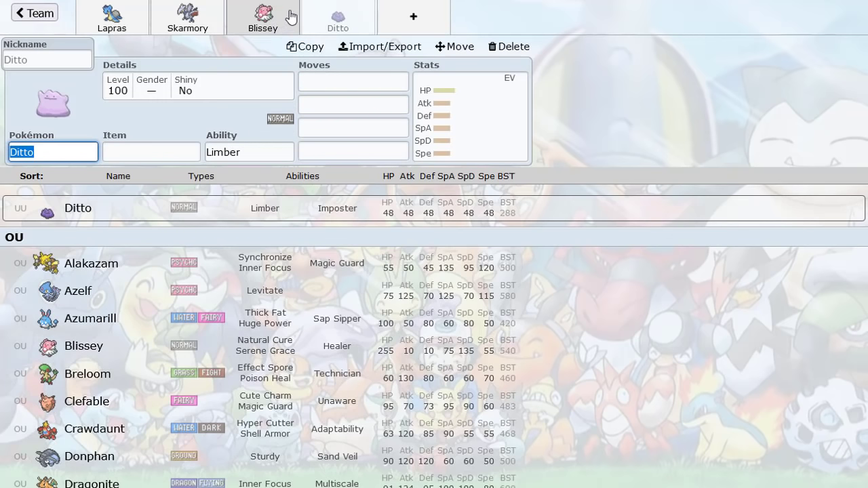
Set Ditto's ability to its hidden ability Imposter.
click(223, 151)
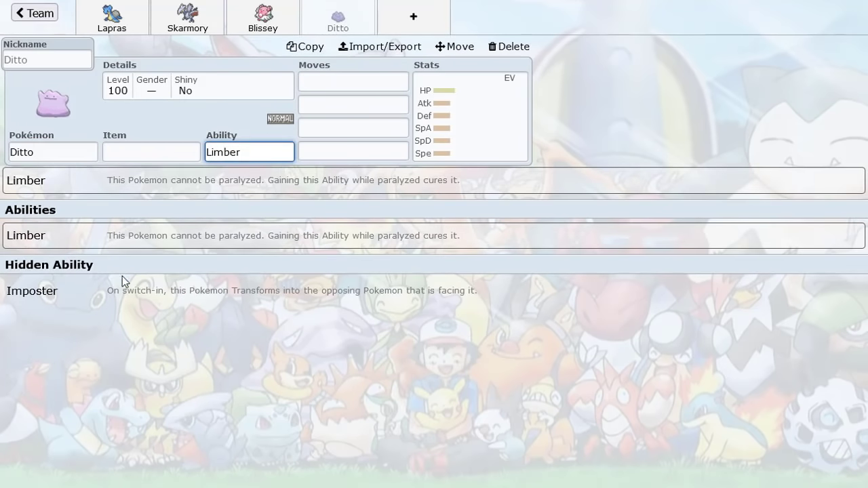
click(122, 287)
click(265, 156)
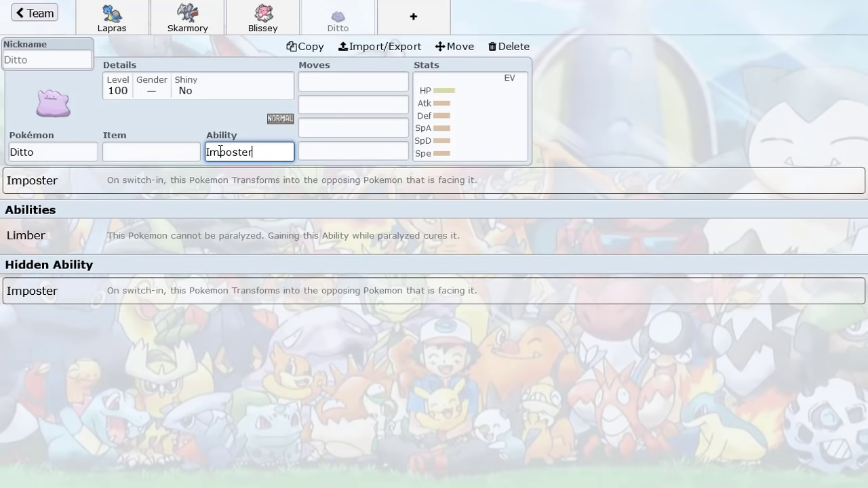
Delete Ditto and add Clefable in the fourth slot, found by searching for the Unaware ability.
click(508, 47)
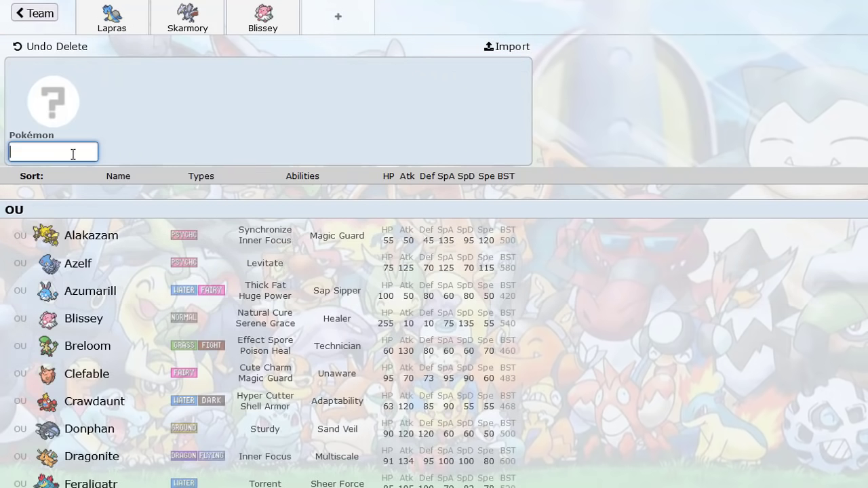
text(un )
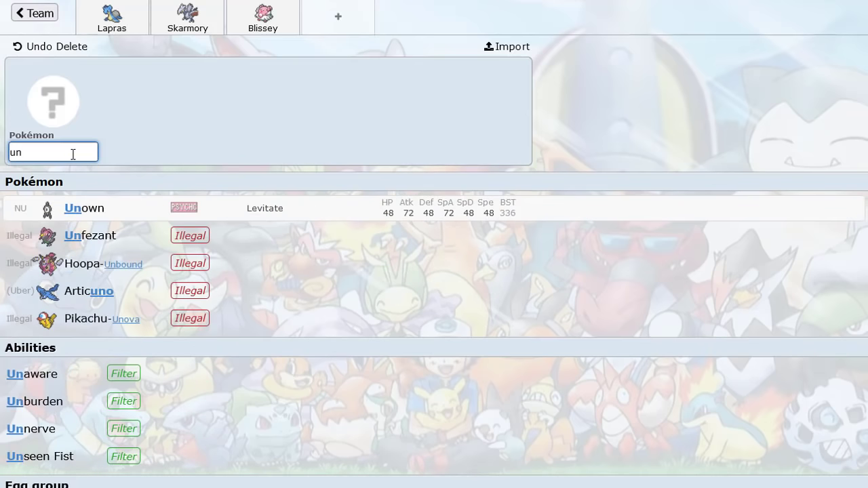
text(awa)
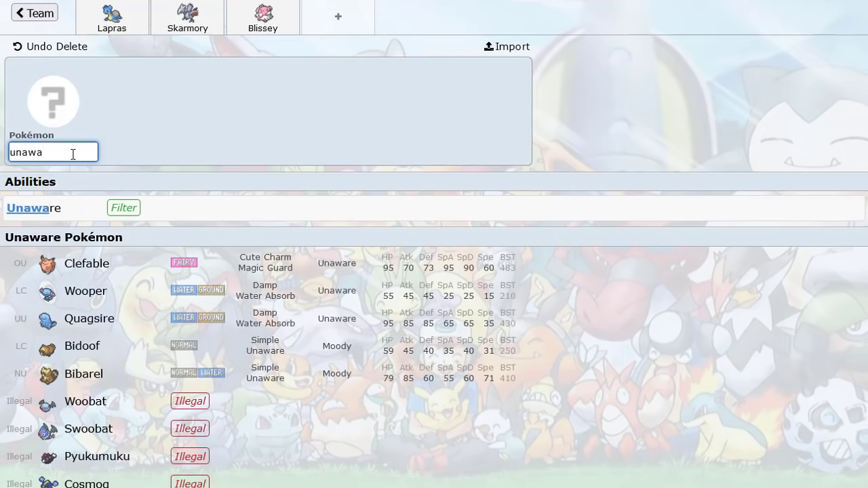
click(95, 267)
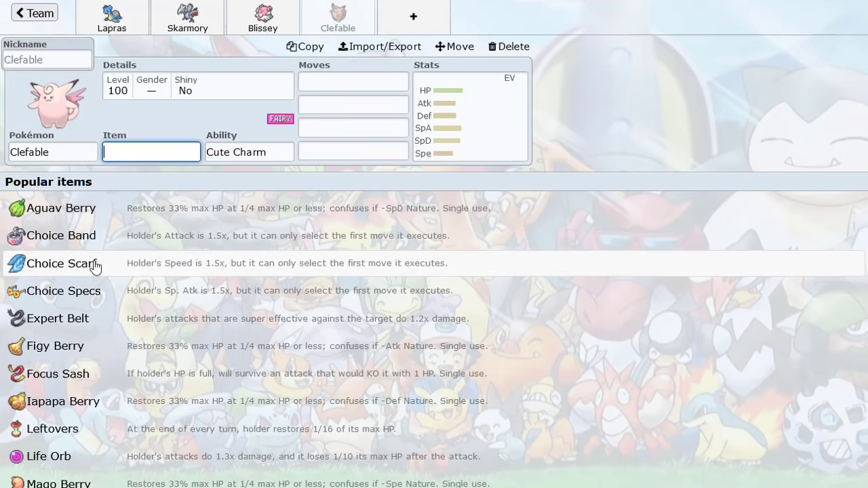
click(111, 26)
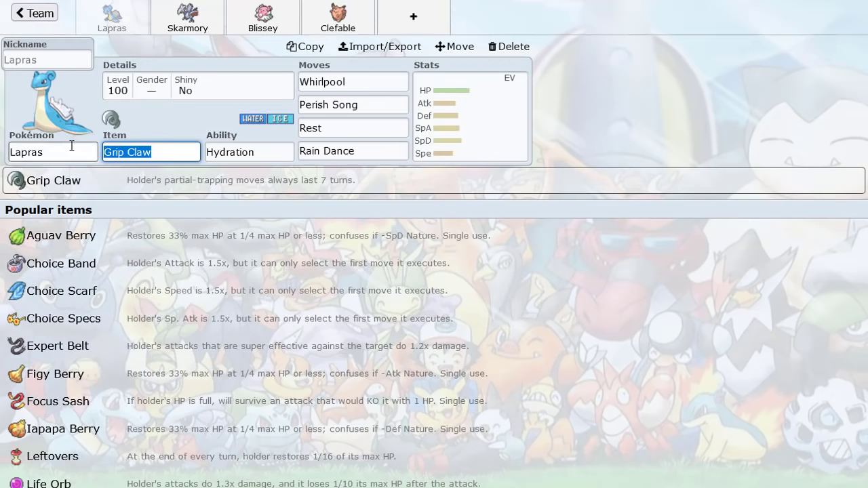
click(338, 18)
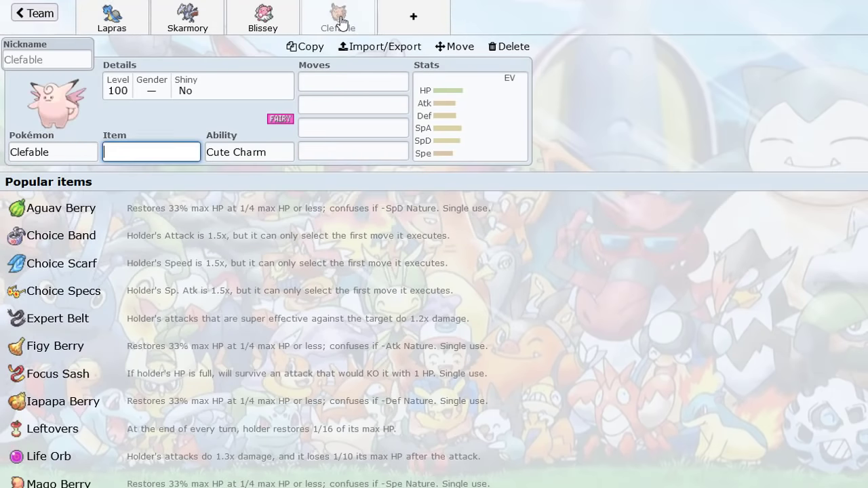
Replace the Clefable in the fourth team slot with Quagsire.
click(70, 153)
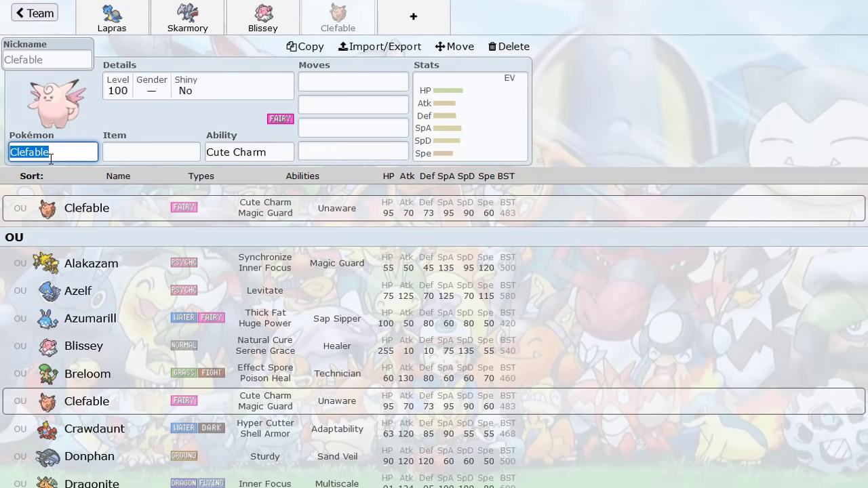
text(qu)
click(85, 209)
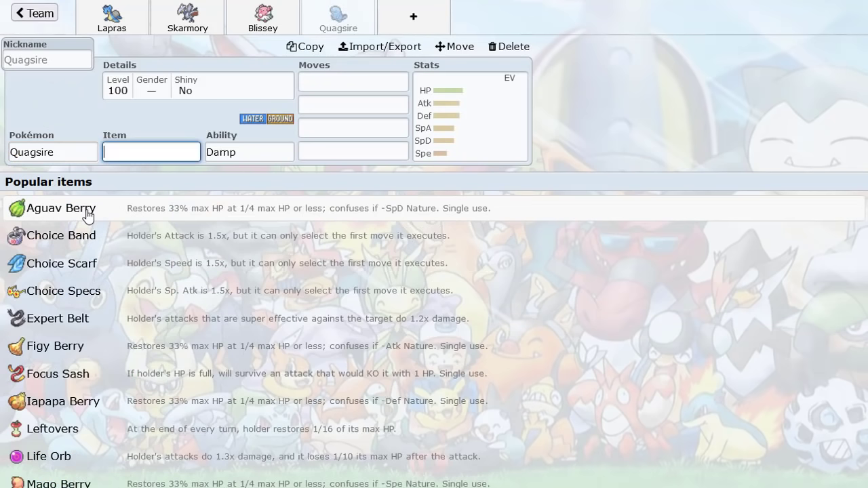
Give Quagsire Toxic in its third move slot.
click(319, 122)
text(to)
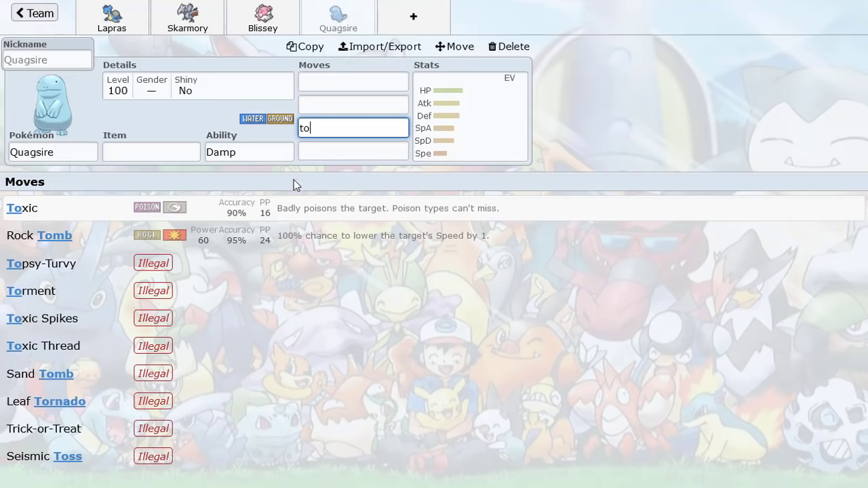
click(282, 209)
Search Skarmory's available moves for Toxic, leave its third move slot empty, and revisit Quagsire's set.
click(200, 29)
click(346, 124)
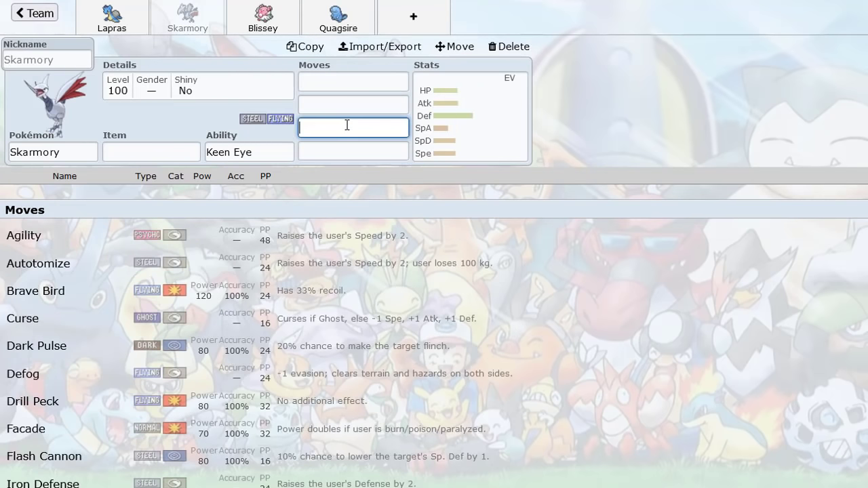
text(to)
key(BackSpace)
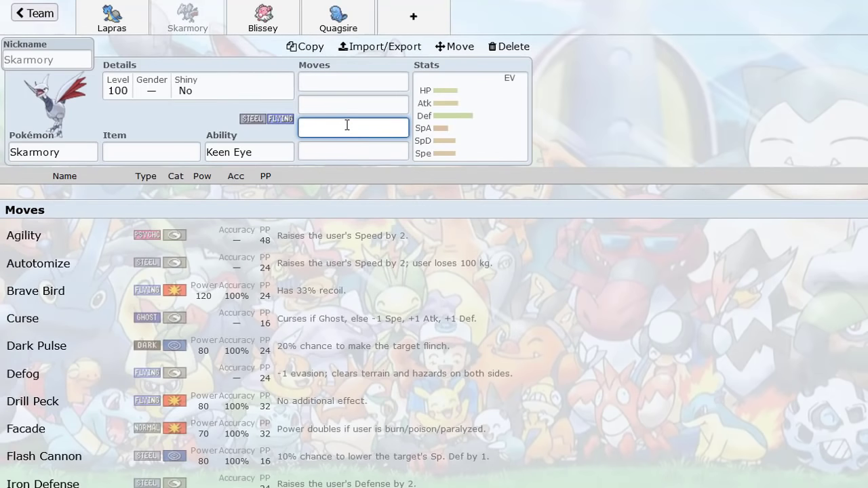
click(363, 30)
click(196, 27)
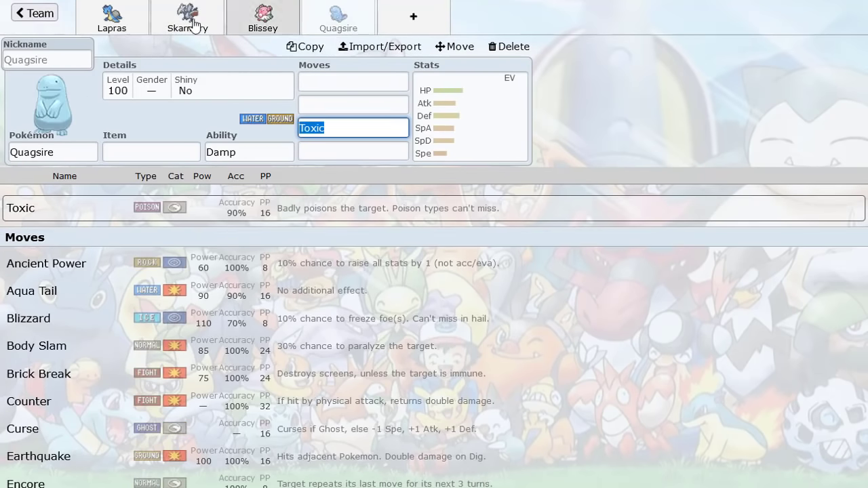
Replace the Lapras in the first team slot with Chimecho.
click(112, 19)
click(47, 151)
double_click(46, 151)
text(chim)
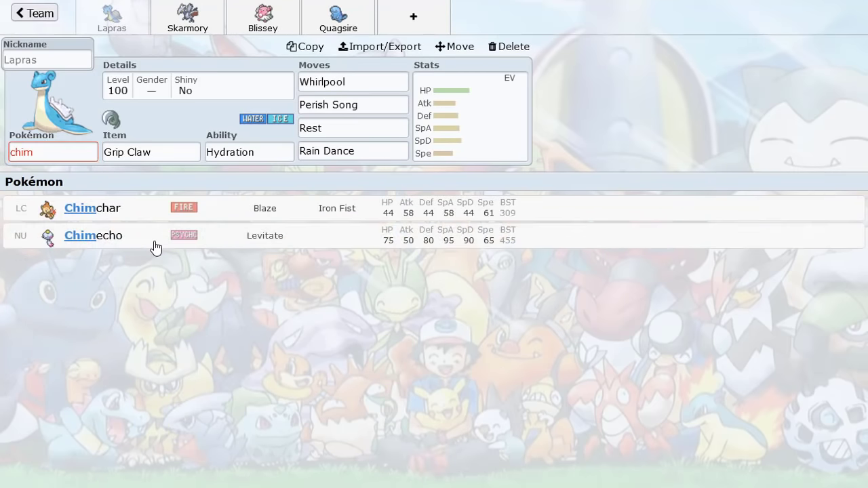
click(155, 244)
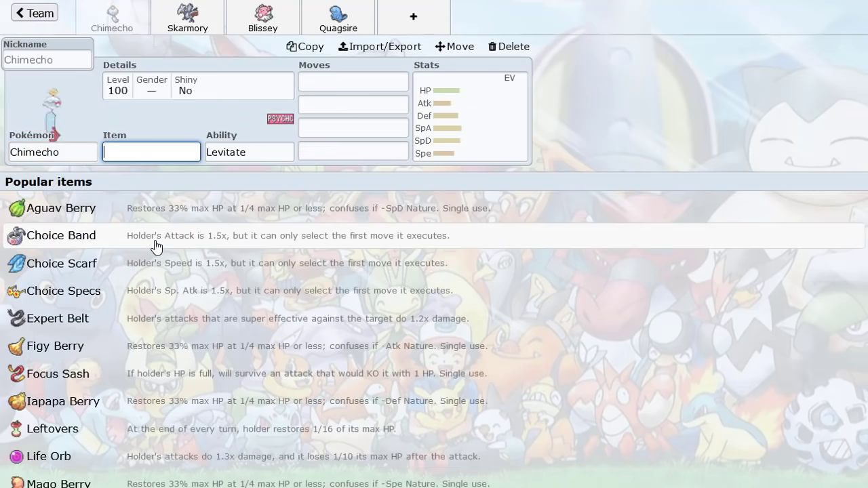
Give Chimecho Wrap in its third move slot, Perish Song in its first and Recover in its fourth.
click(357, 157)
click(348, 128)
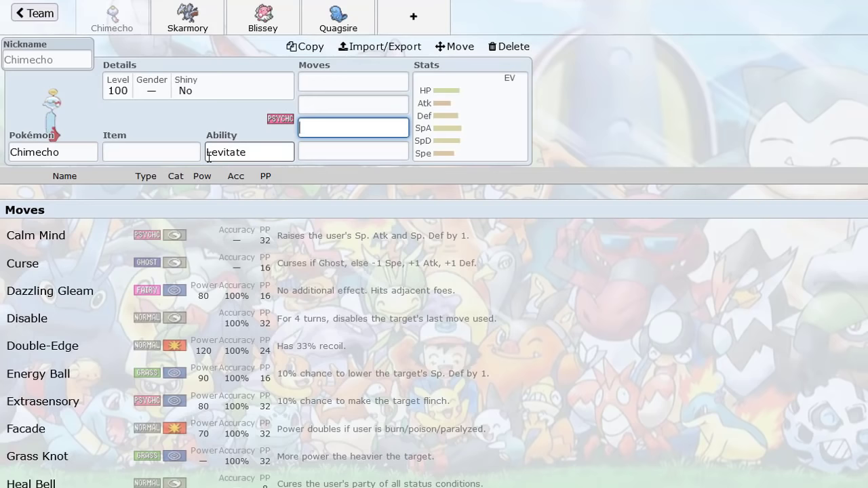
text(rap)
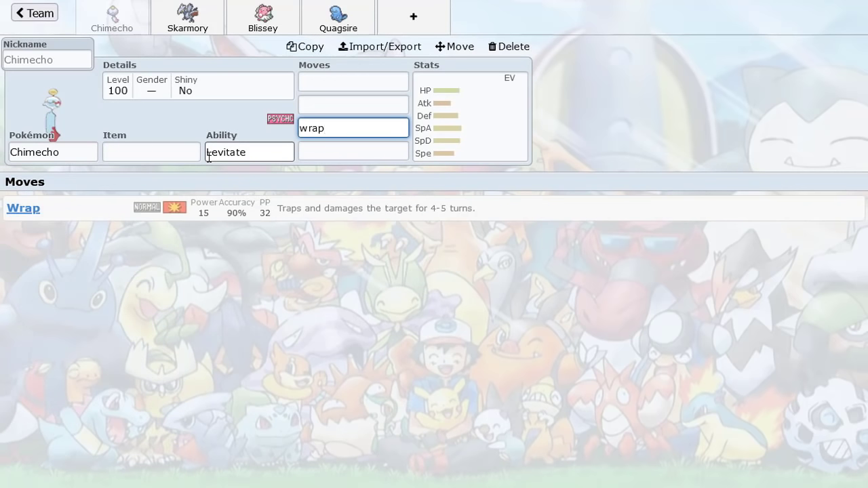
click(208, 214)
click(321, 81)
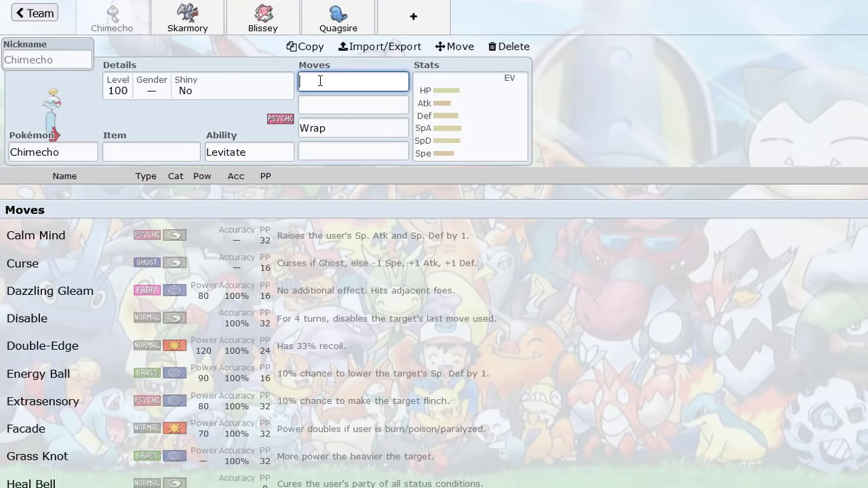
text(peri)
click(265, 209)
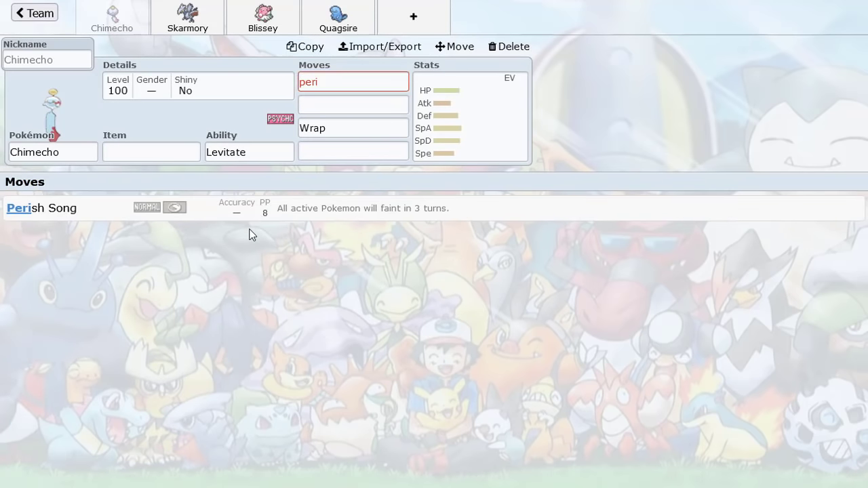
click(338, 152)
text(reco)
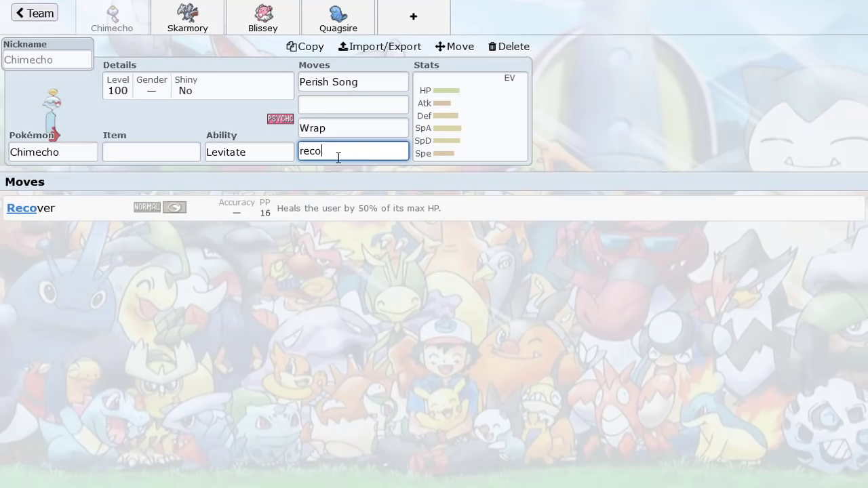
key(Return)
Replace Chimecho's third move with Protect and put Wrap in its second move slot.
click(353, 129)
key(ctrl+a)
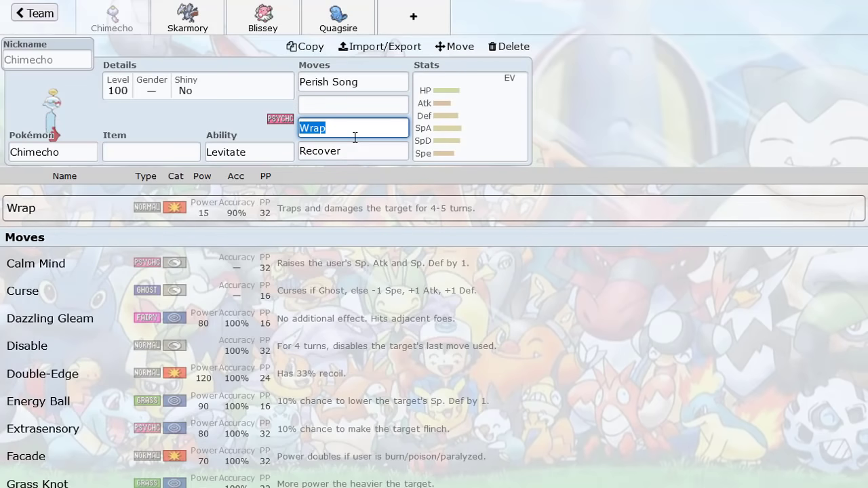
text(po)
key(BackSpace)
text(rot)
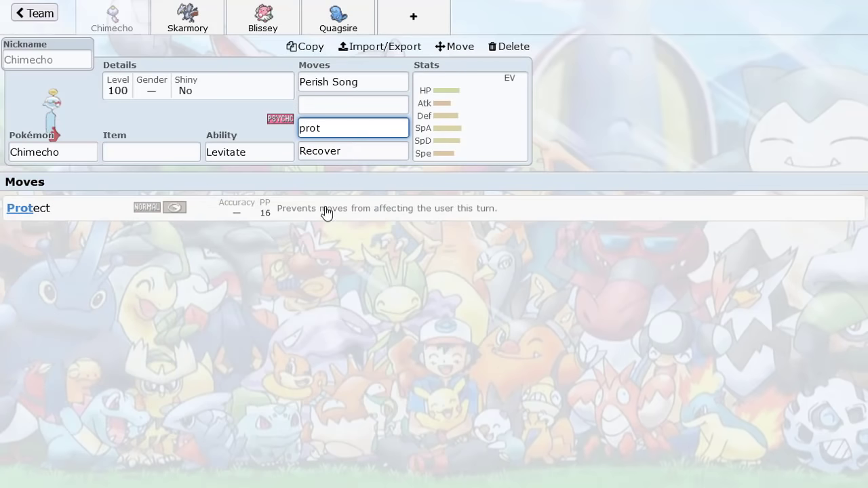
key(Return)
click(360, 99)
text(wr)
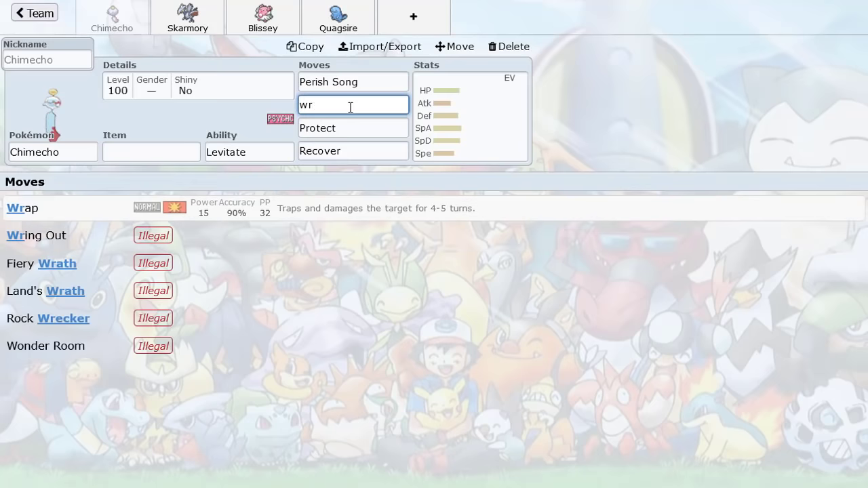
click(316, 208)
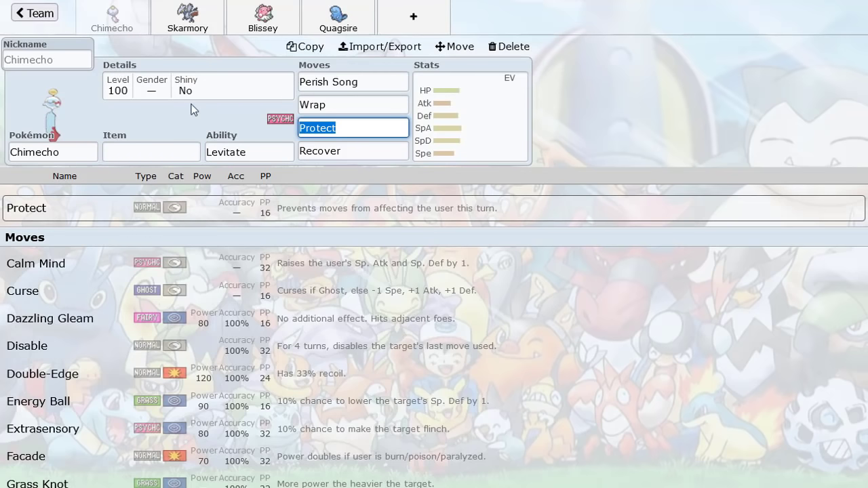
Look over the sets of Skarmory, Blissey and Quagsire, and add Tangrowth as the fifth team member.
click(219, 26)
click(262, 26)
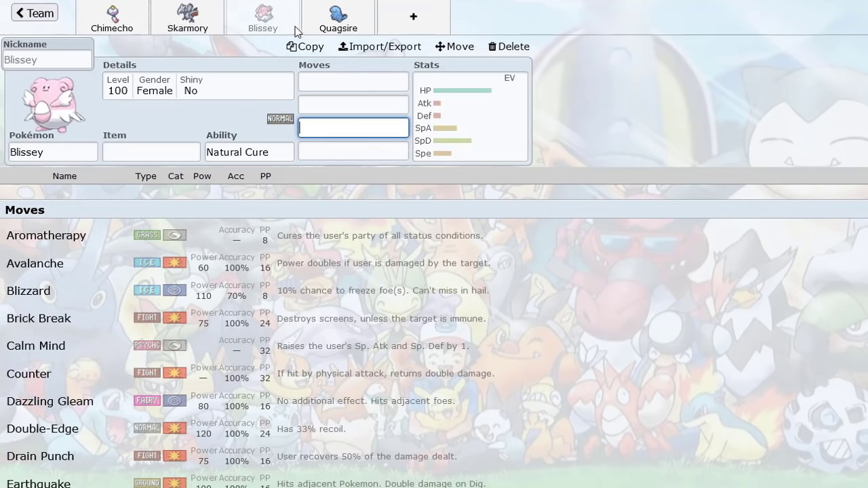
click(333, 29)
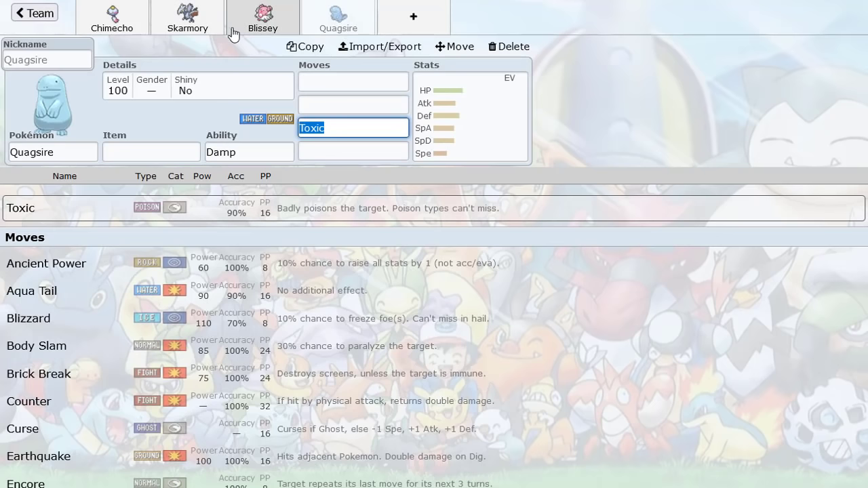
click(230, 31)
click(168, 20)
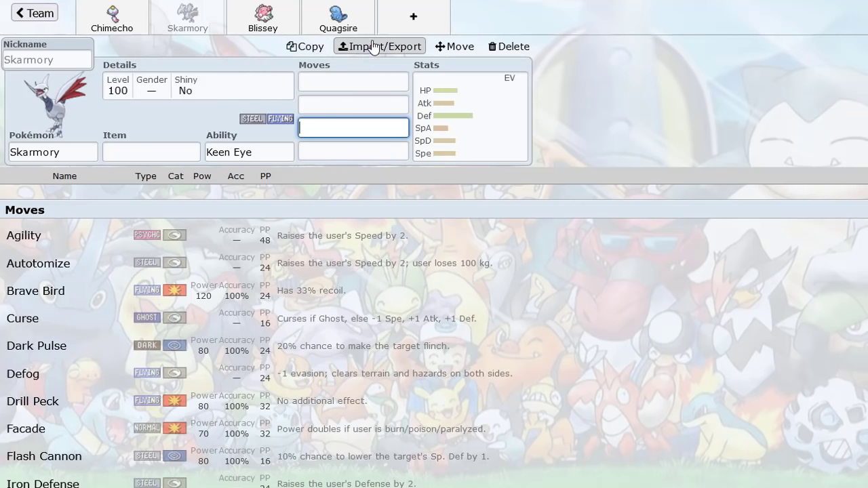
click(397, 28)
text(tang)
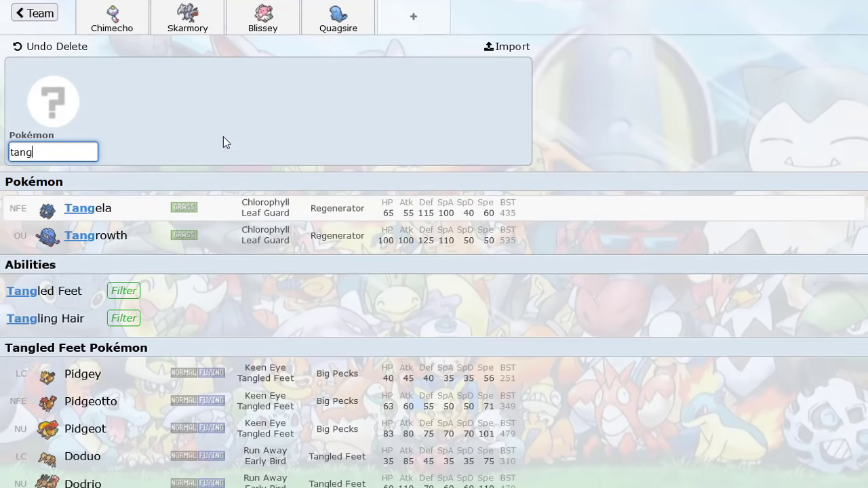
click(175, 245)
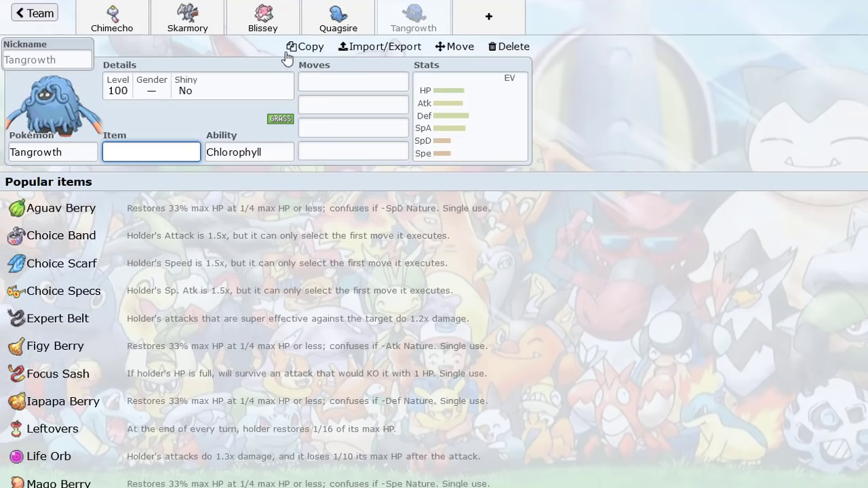
Revisit Skarmory's and Quagsire's move options and examine Tangrowth's EVs and base stats.
click(184, 31)
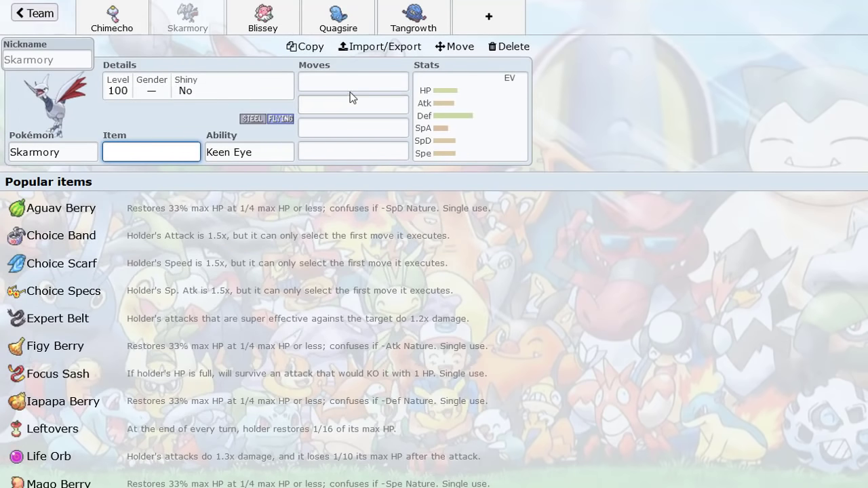
click(331, 84)
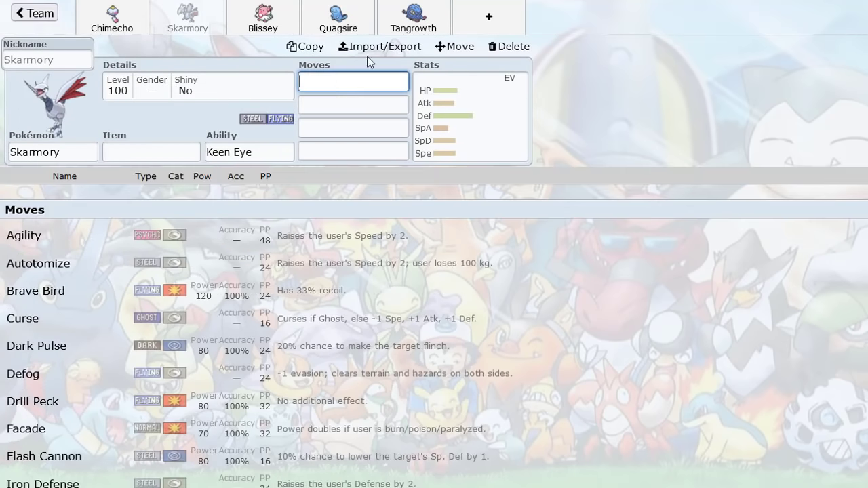
click(409, 22)
click(329, 24)
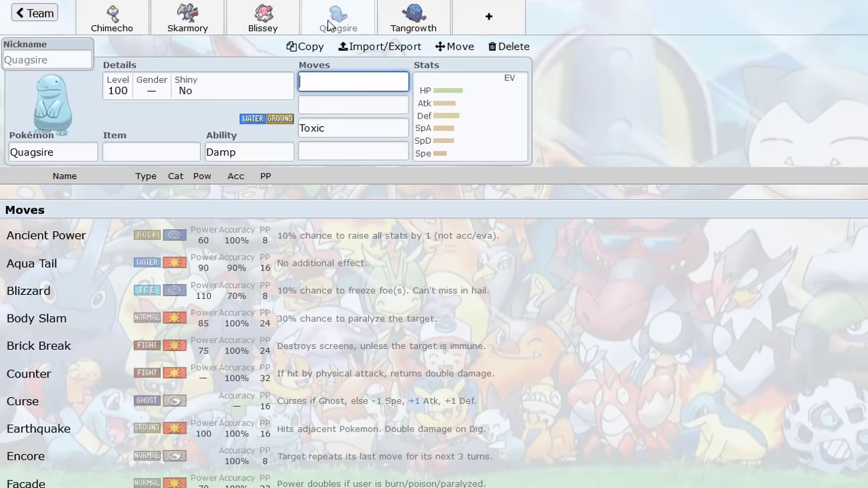
click(402, 30)
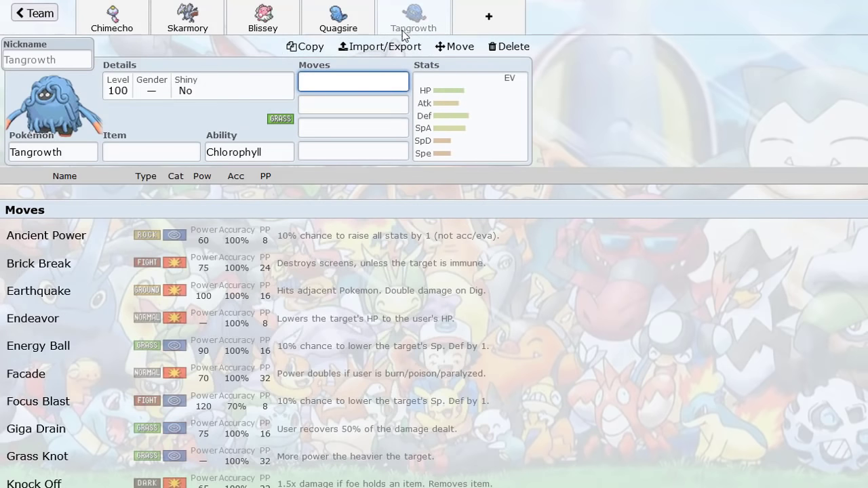
click(486, 127)
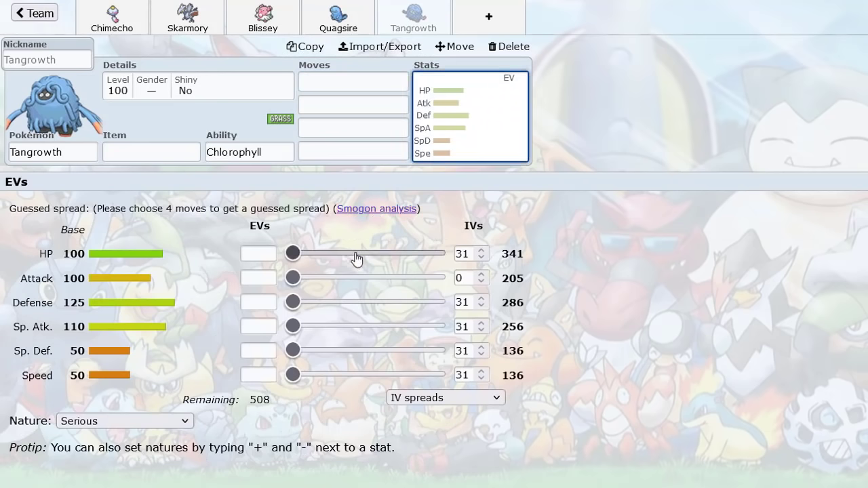
click(317, 351)
drag(319, 362, 283, 364)
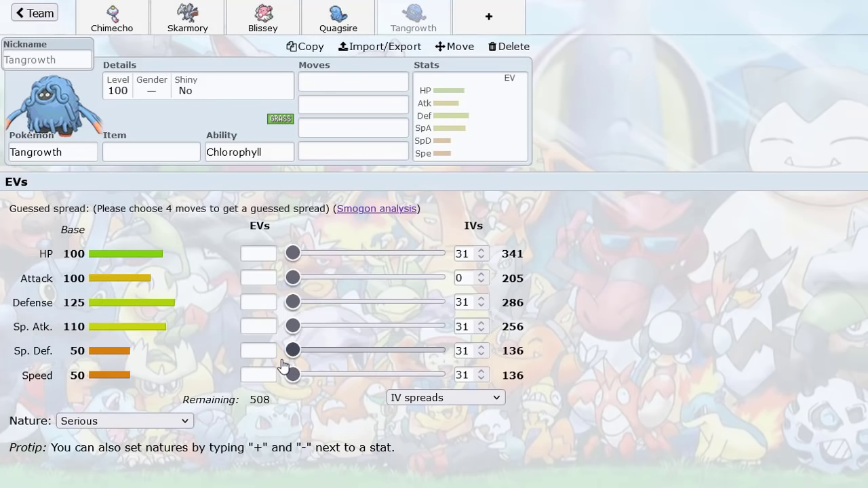
Filter the Pokémon choices for Chimecho's team slot by the move Infestation.
click(119, 24)
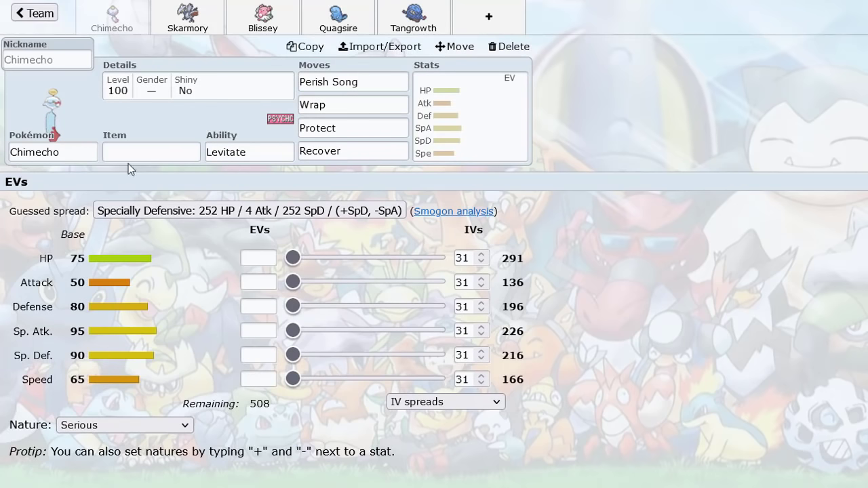
click(84, 150)
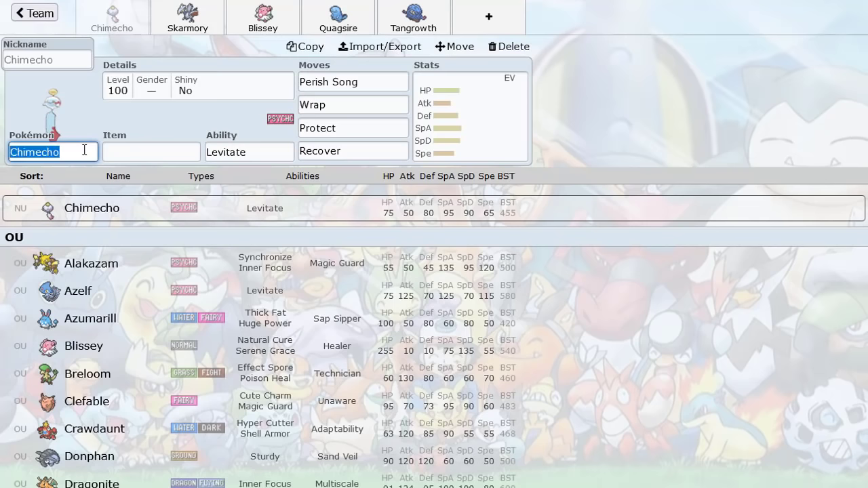
text(dew)
key(BackSpace)
key(BackSpace)
key(BackSpace)
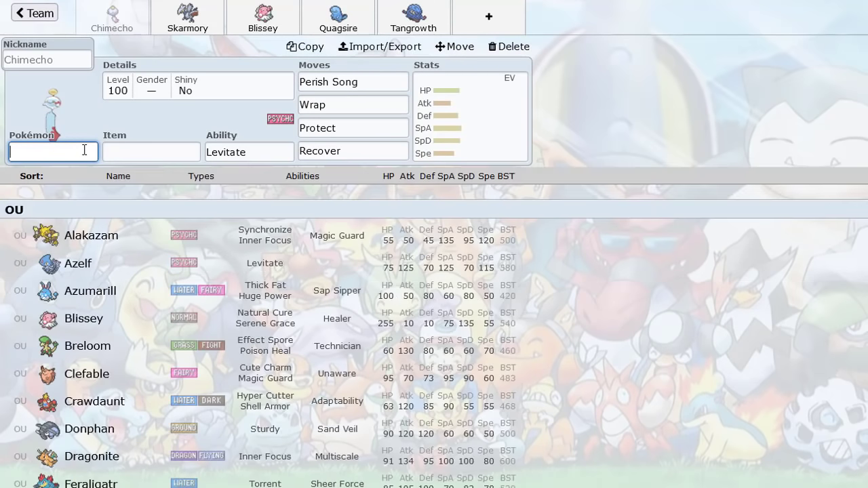
text(infes)
click(106, 209)
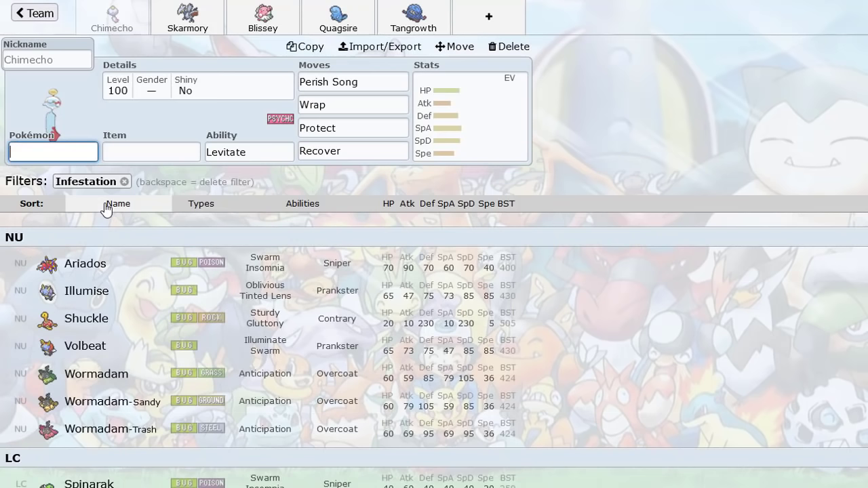
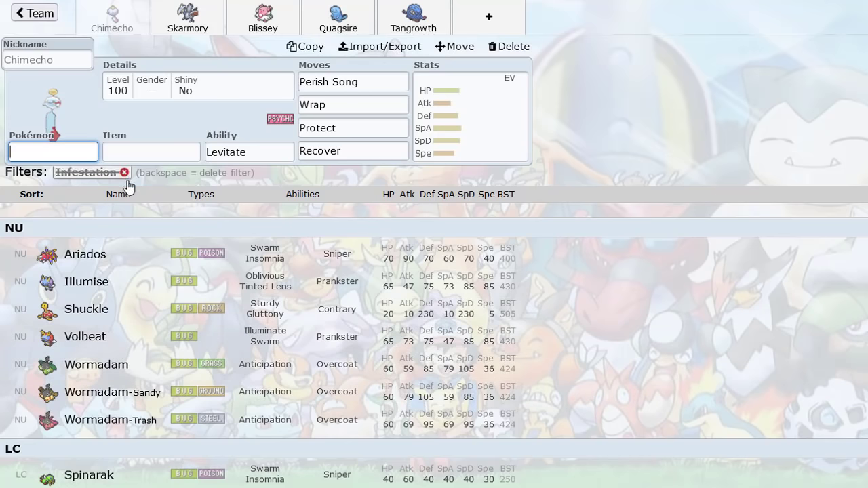
Change the team's format to the standard Gen 8 OU and reopen the species choice for Chimecho's slot.
click(38, 15)
click(66, 89)
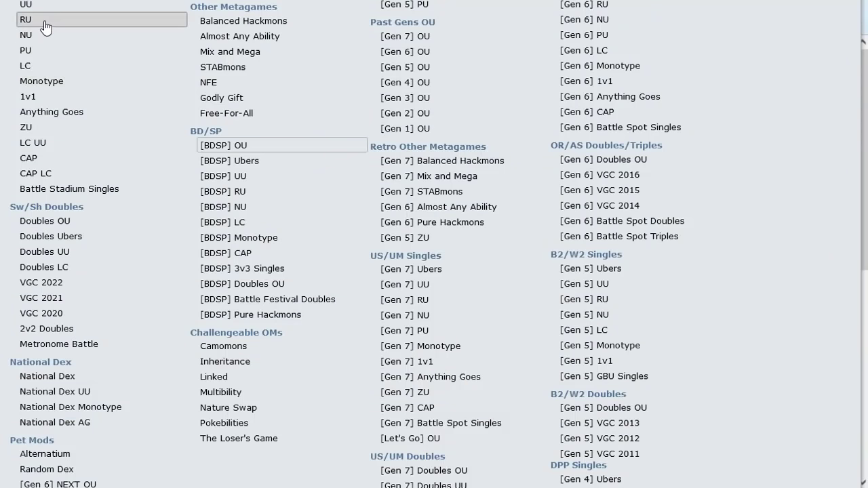
click(42, 29)
click(74, 218)
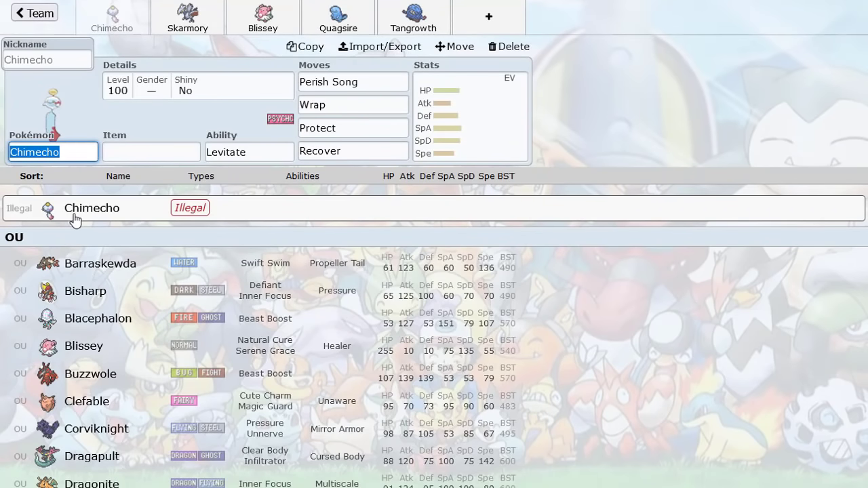
Search the Pokémon choices for Chimecho's slot for "persi" and "perish", and clear the search text.
text(persi)
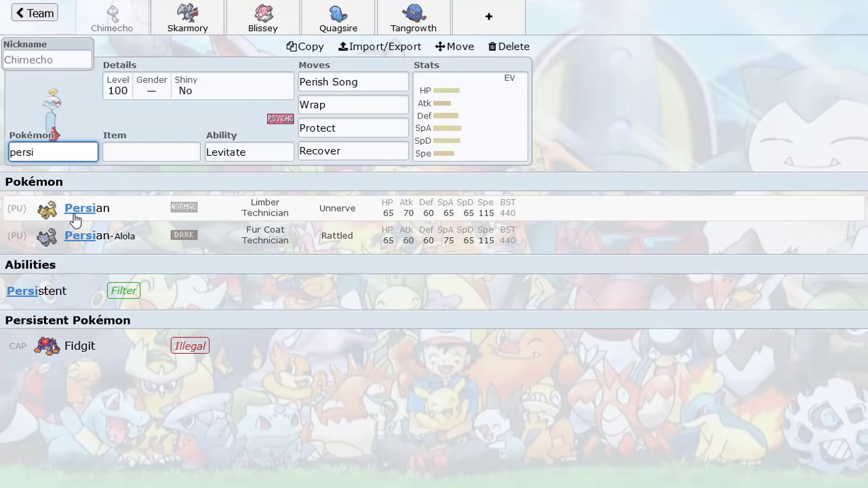
key(BackSpace)
key(BackSpace)
text(ish)
key(BackSpace)
key(BackSpace)
key(BackSpace)
key(BackSpace)
key(BackSpace)
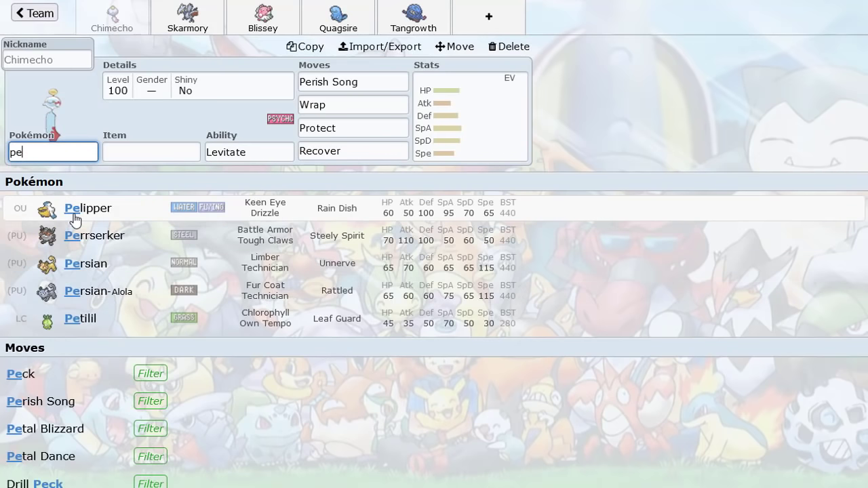
Search the Pokémon choices for "whirl" and "fire", and empty the species field.
text(white)
key(BackSpace)
key(BackSpace)
text(l)
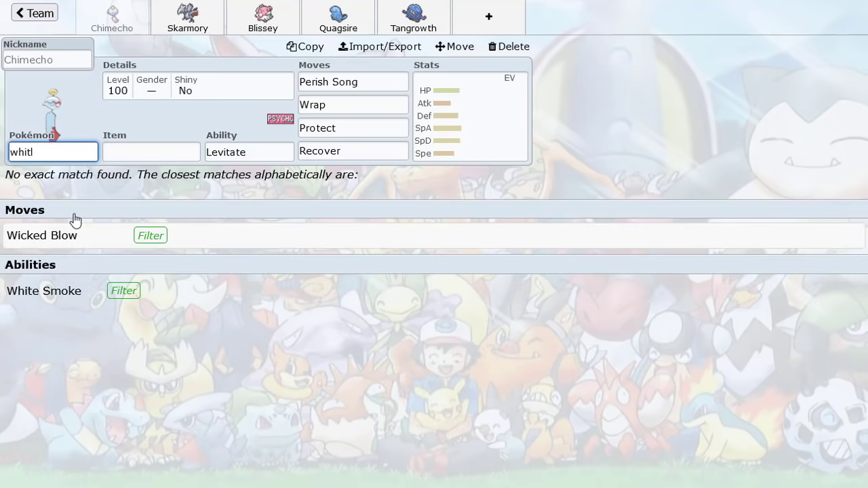
key(BackSpace)
text(rl)
key(BackSpace)
key(BackSpace)
key(BackSpace)
key(BackSpace)
key(BackSpace)
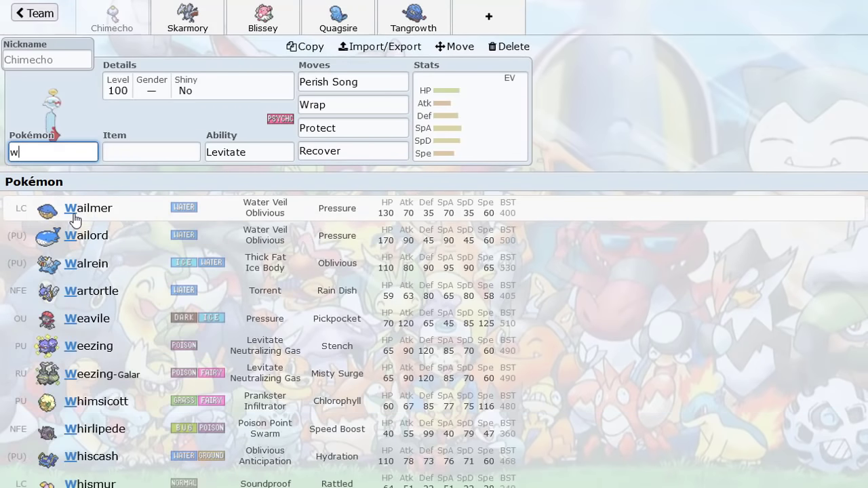
text(fire)
key(BackSpace)
key(BackSpace)
key(BackSpace)
text(u)
key(BackSpace)
key(BackSpace)
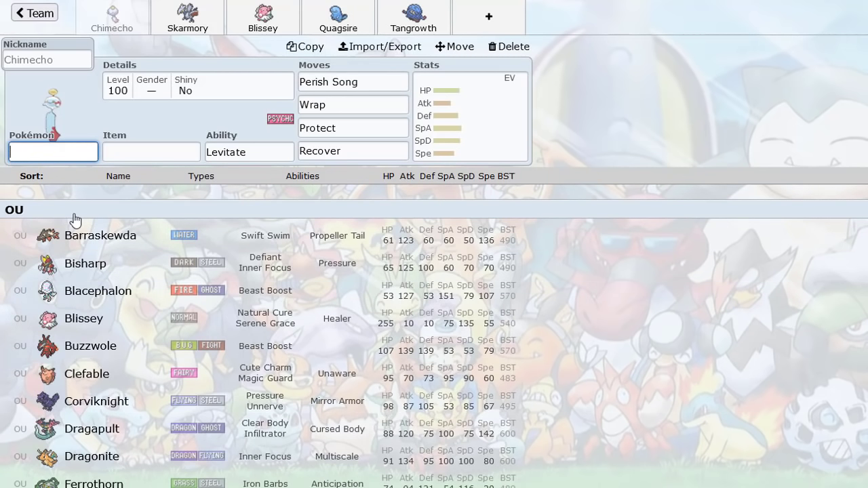
Replace the Chimecho in the first team slot with Tyranitar and open its fourth move slot.
text(t)
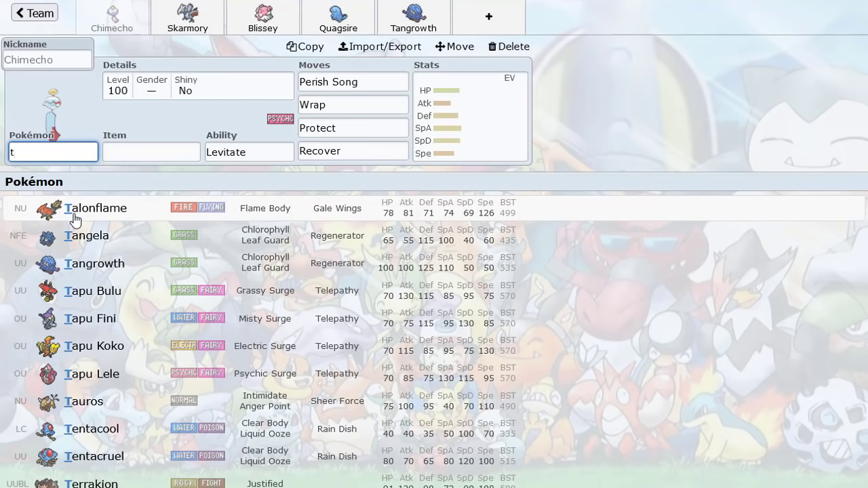
text(yra)
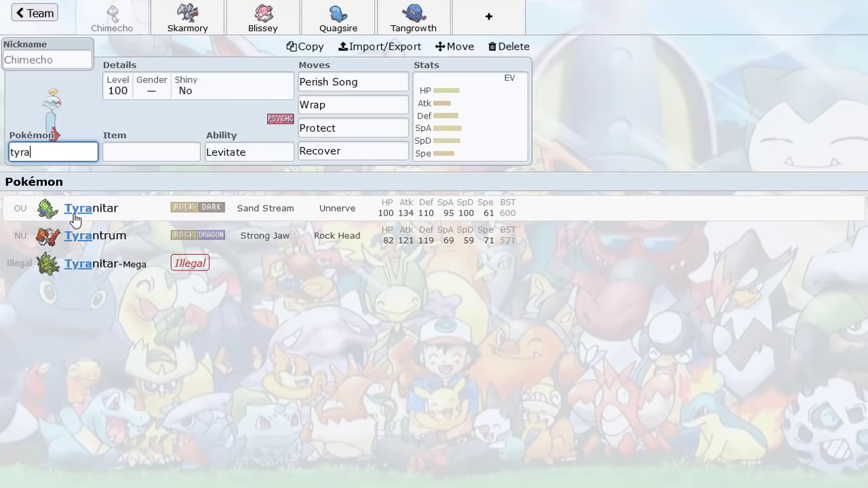
click(74, 215)
click(311, 152)
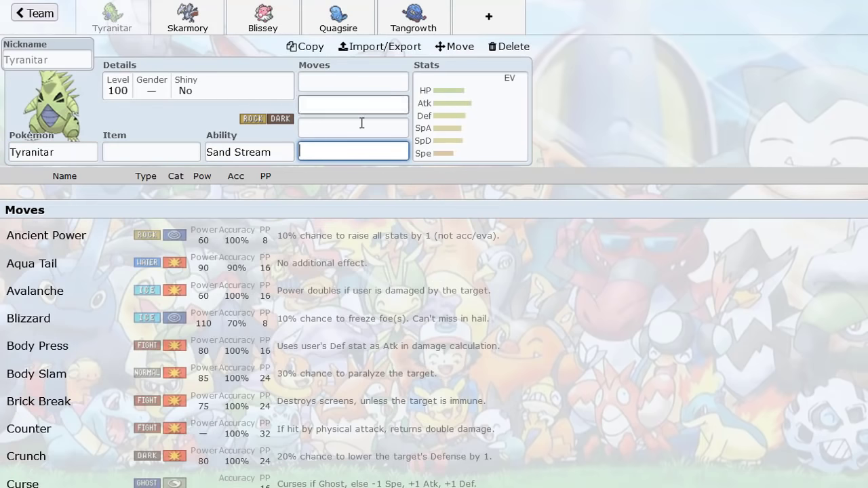
Give Tyranitar Curse as its third move, and try Sand Tomb as its fourth move before replacing it with Block.
text(san)
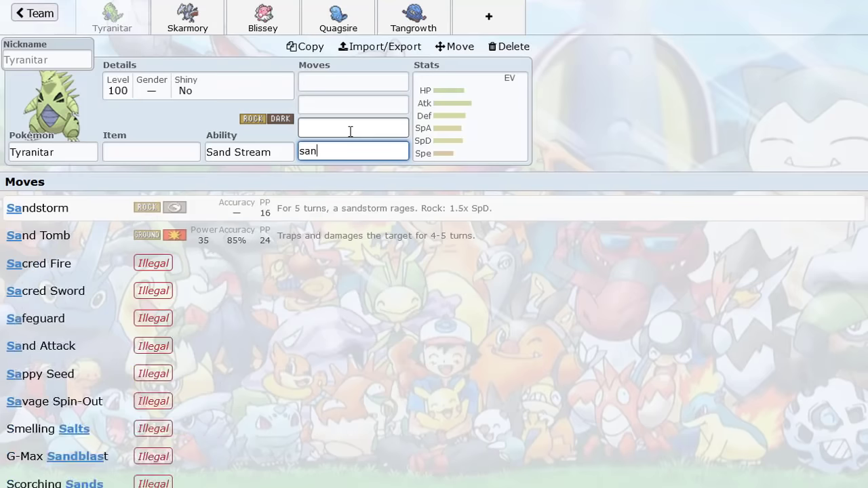
click(275, 241)
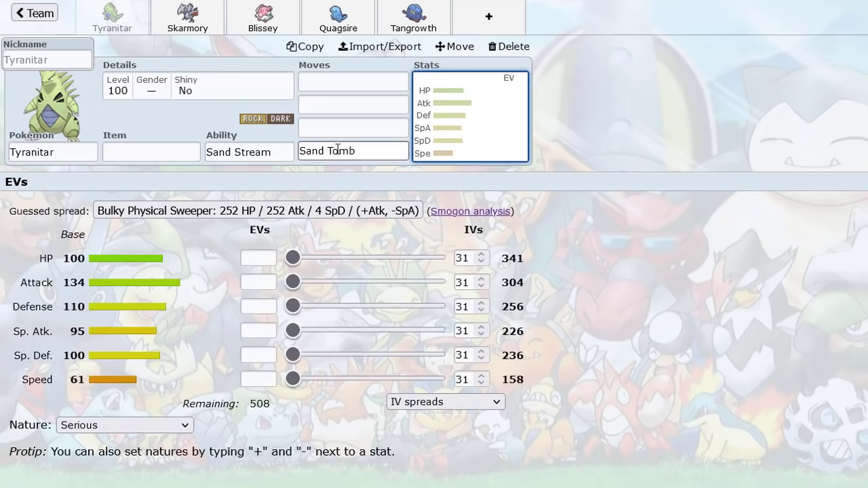
click(357, 151)
text(blo)
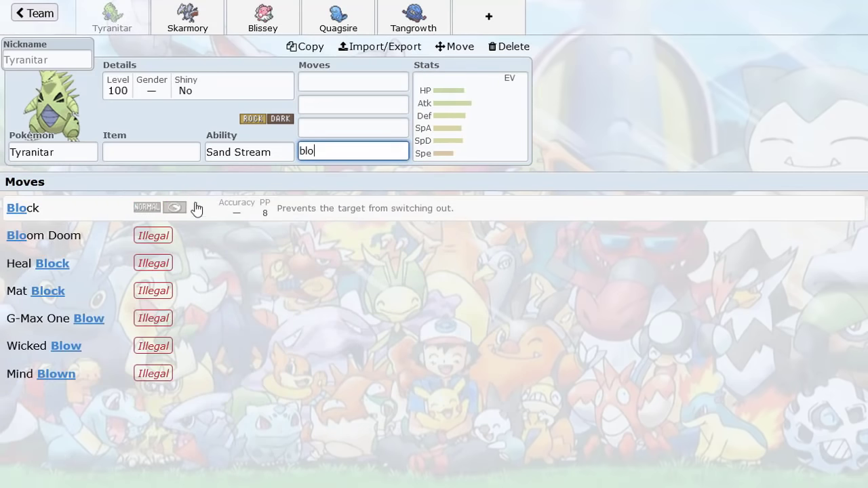
click(196, 208)
click(327, 126)
text(cur)
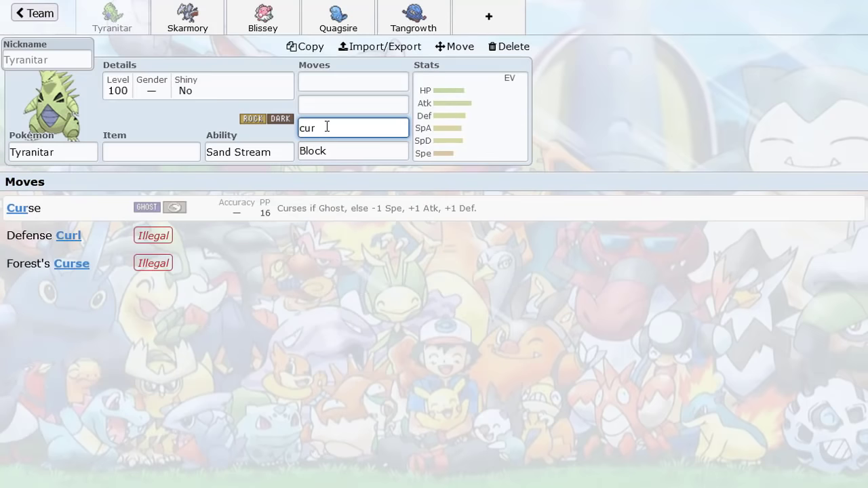
click(330, 219)
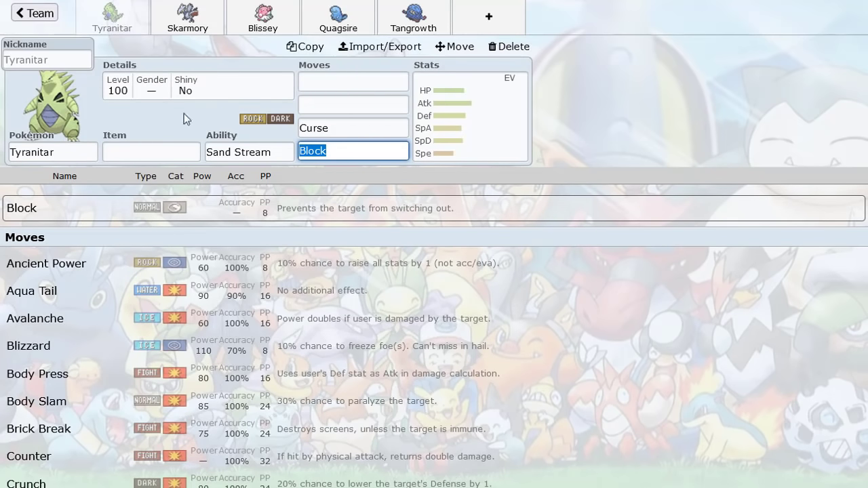
Review Skarmory's stat spread and its list of available moves.
click(217, 25)
click(467, 115)
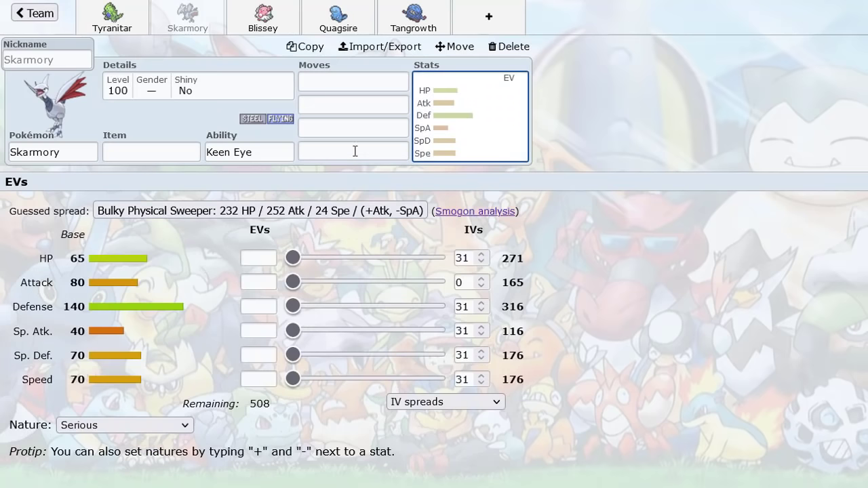
click(343, 105)
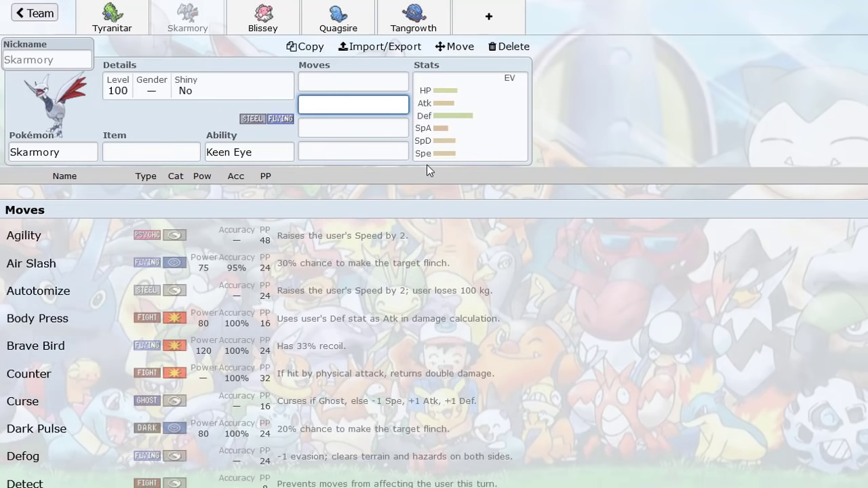
Replace the Blissey in the third team slot with Tangrowth.
click(263, 17)
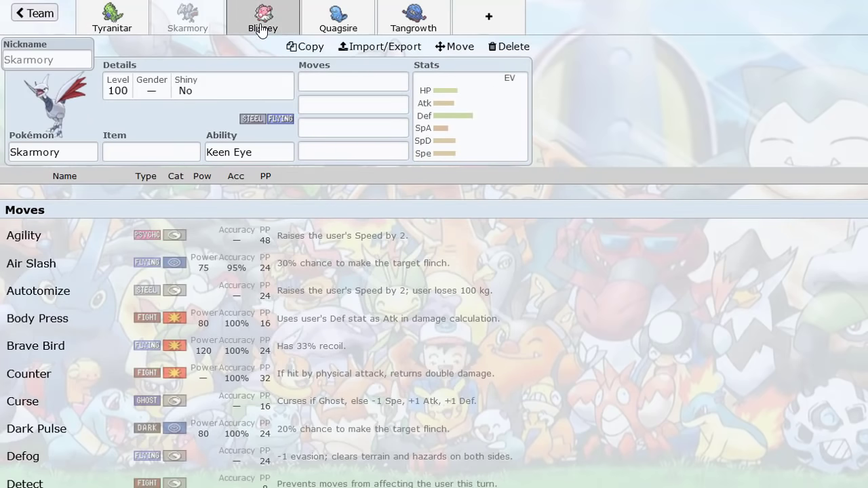
click(81, 152)
text(ts)
key(BackSpace)
text(ang)
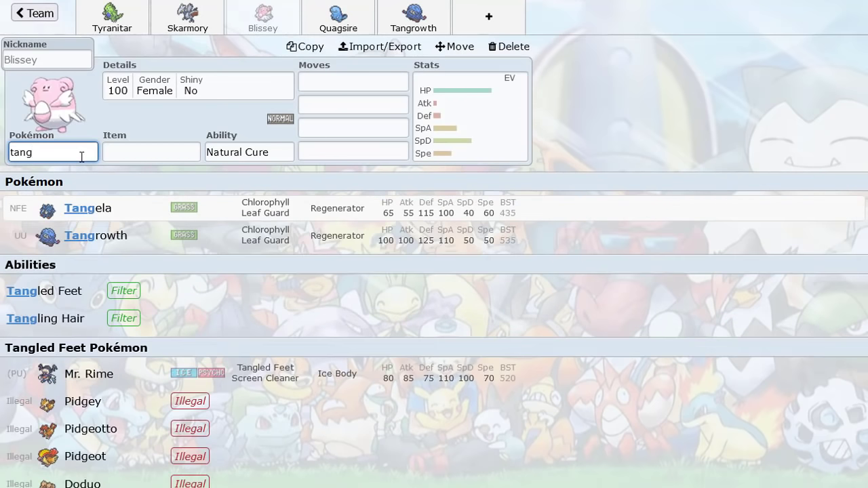
click(103, 230)
Delete the duplicate Tangrowth in the fifth slot and add Avalugg from the Pokémon choices sorted by Defense.
click(413, 17)
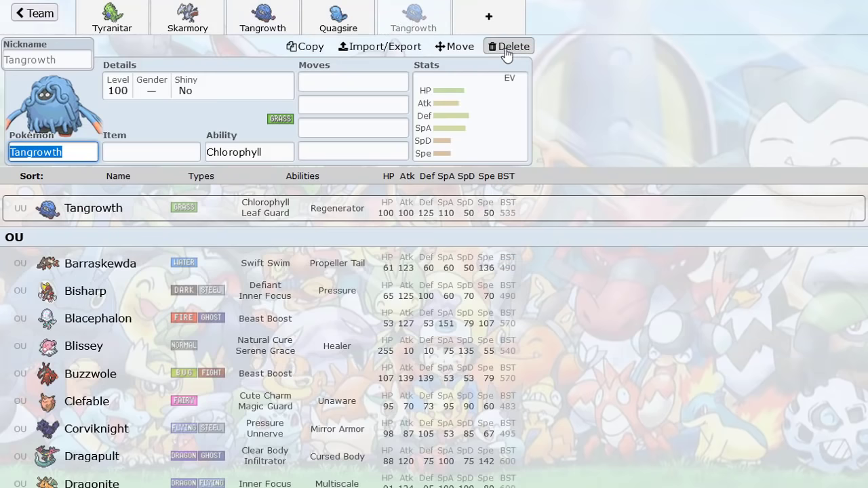
click(508, 46)
click(425, 176)
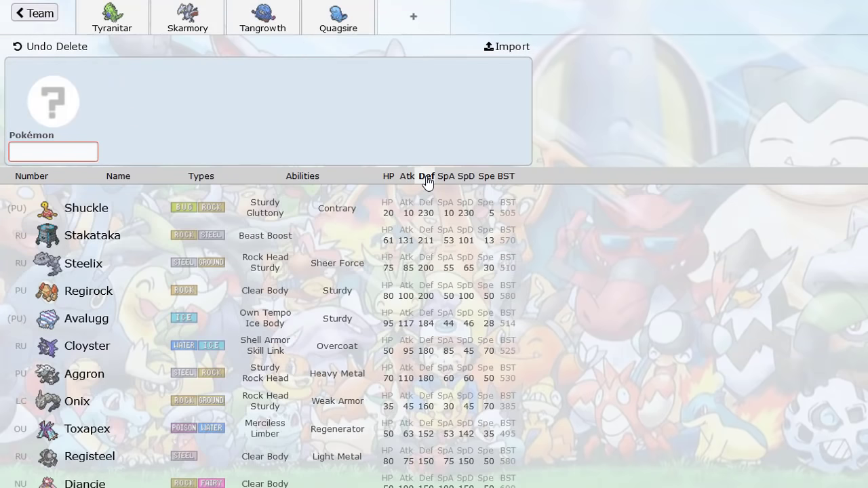
click(207, 331)
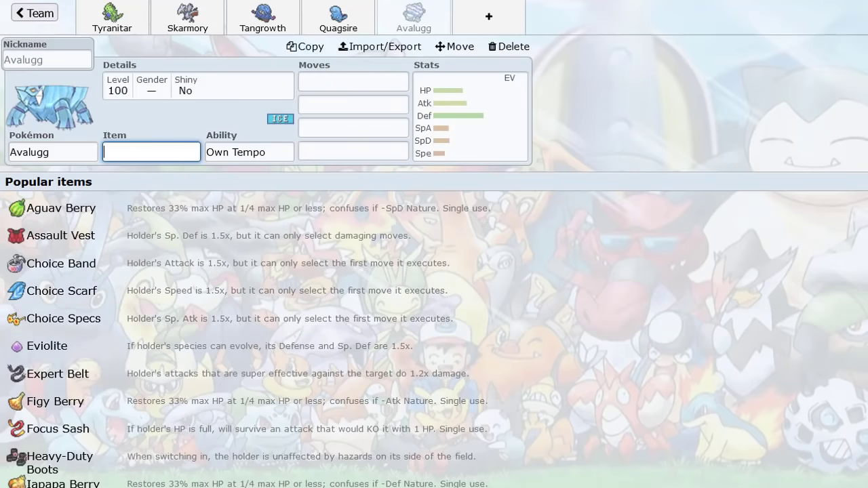
Sort the Pokémon choices for a sixth slot by Defense, and delete Avalugg and Quagsire from the team.
click(483, 13)
click(426, 177)
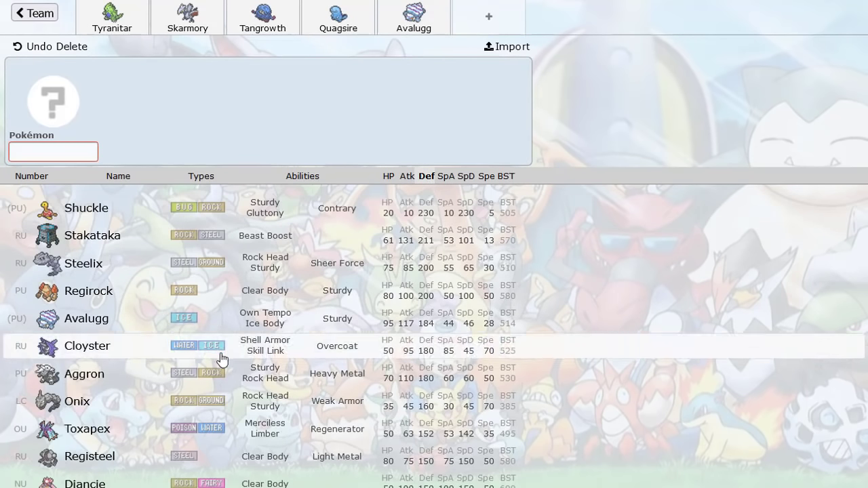
click(419, 23)
click(504, 45)
click(359, 34)
click(501, 46)
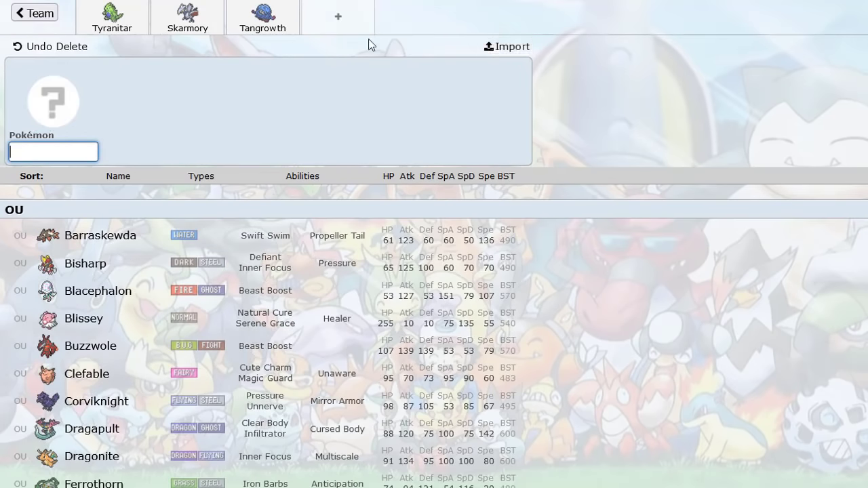
Replace the Tangrowth in the third team slot with Blissey.
click(261, 30)
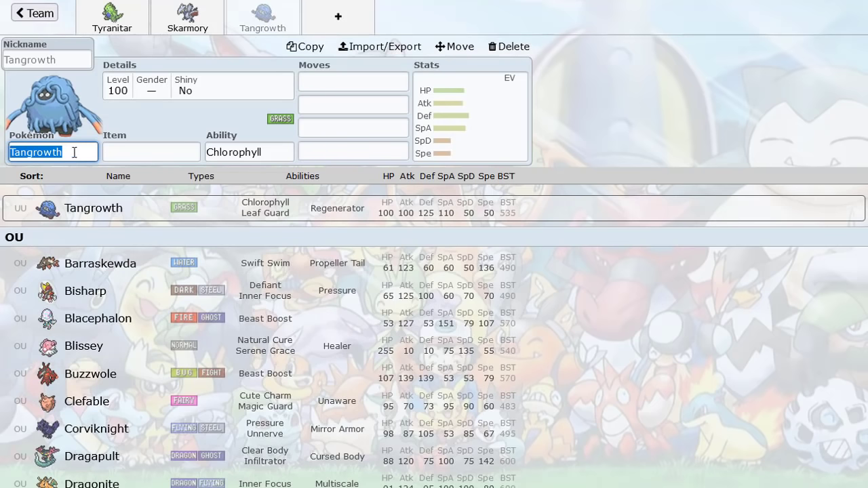
text(bl)
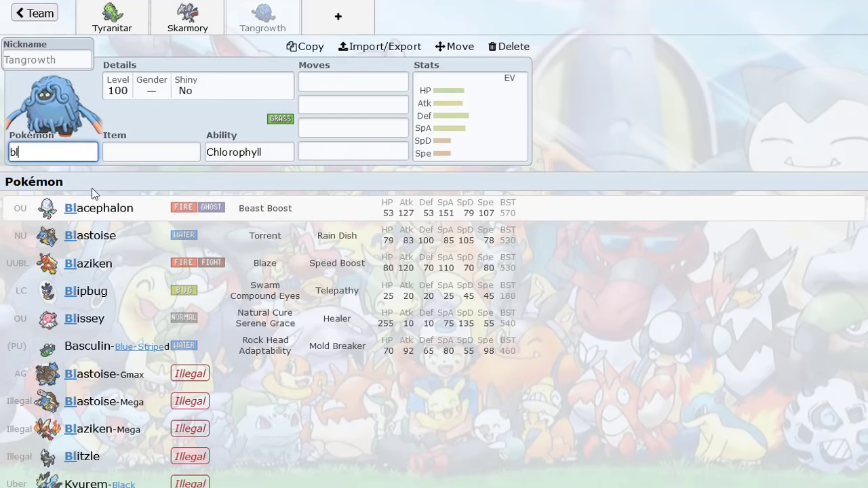
click(88, 322)
Search the choices for Blissey's slot for "pory", clear the search text, and sort the Pokémon by Special Defense.
click(61, 150)
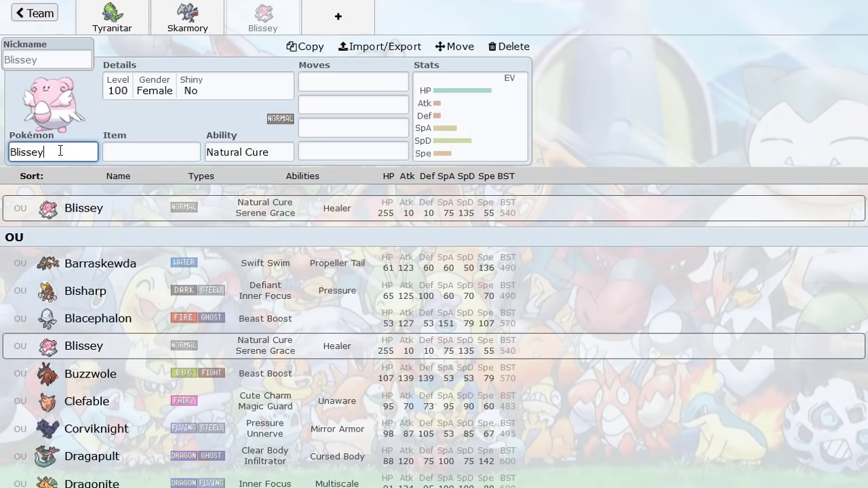
text(pory)
key(BackSpace)
key(BackSpace)
key(BackSpace)
key(BackSpace)
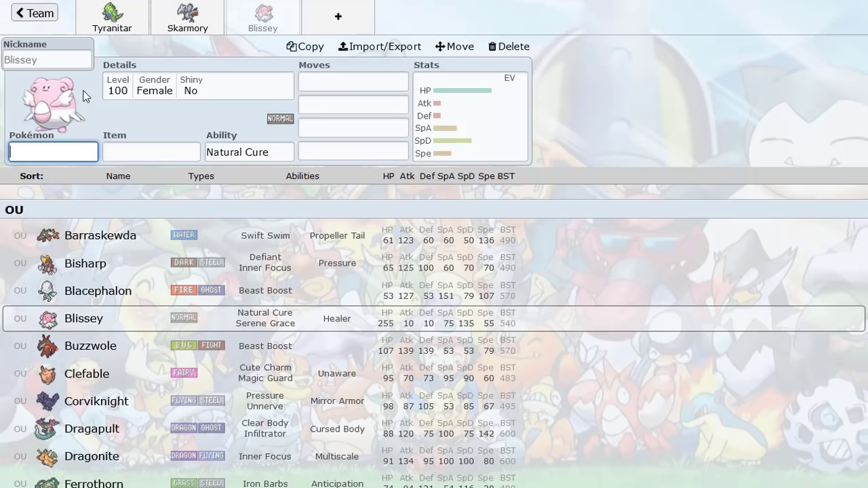
click(467, 176)
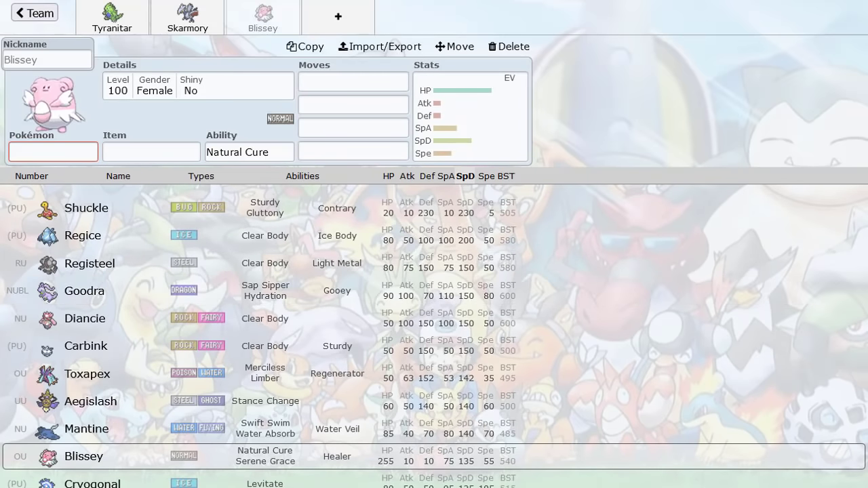
Return to the team overview and change the team's format to [Gen 8 BDSP] OU.
click(33, 12)
click(95, 80)
click(246, 153)
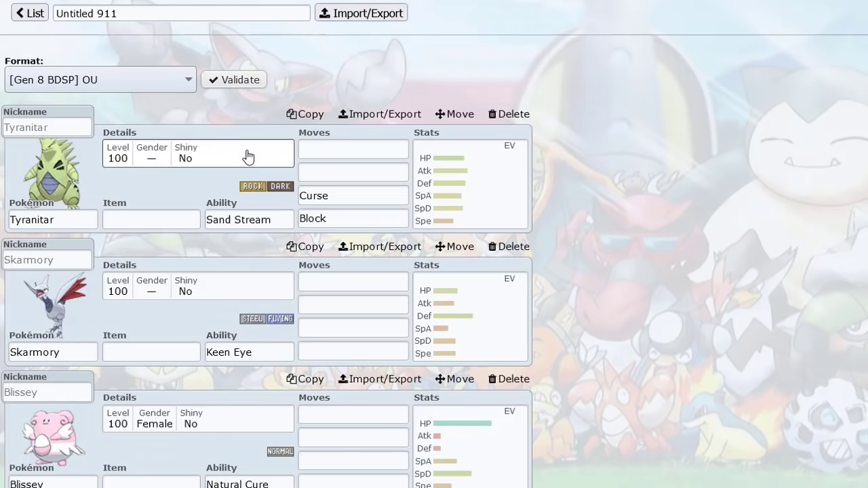
Open Blissey from the team overview and review its available moves and stat spread.
scroll(223, 209, down, 3)
click(336, 301)
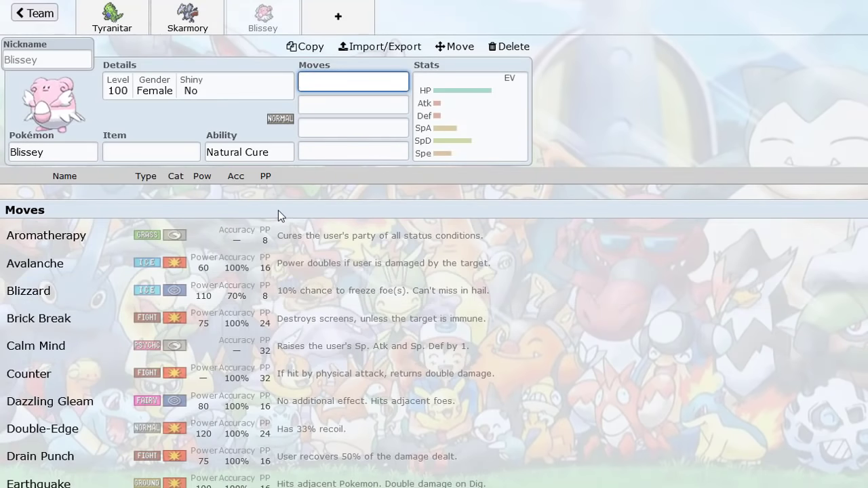
click(486, 88)
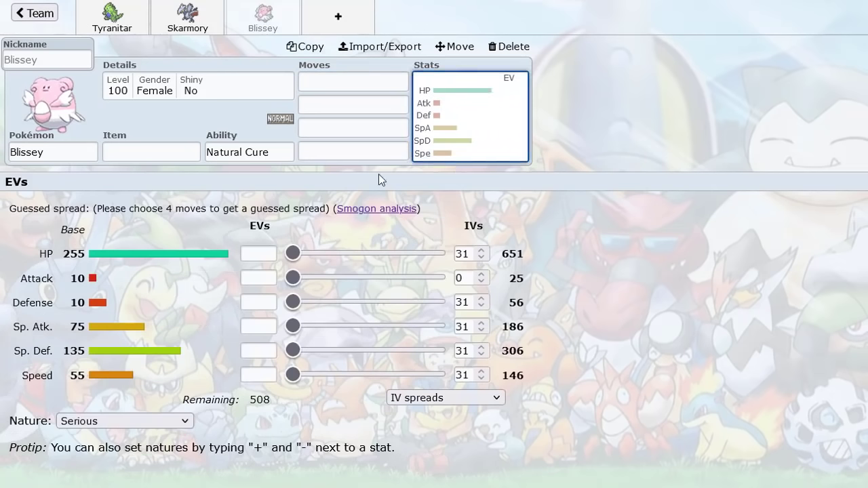
click(369, 78)
Sort the species choices for Blissey's slot by Special Defense and look through the specially bulky Pokémon available in BDSP.
click(67, 150)
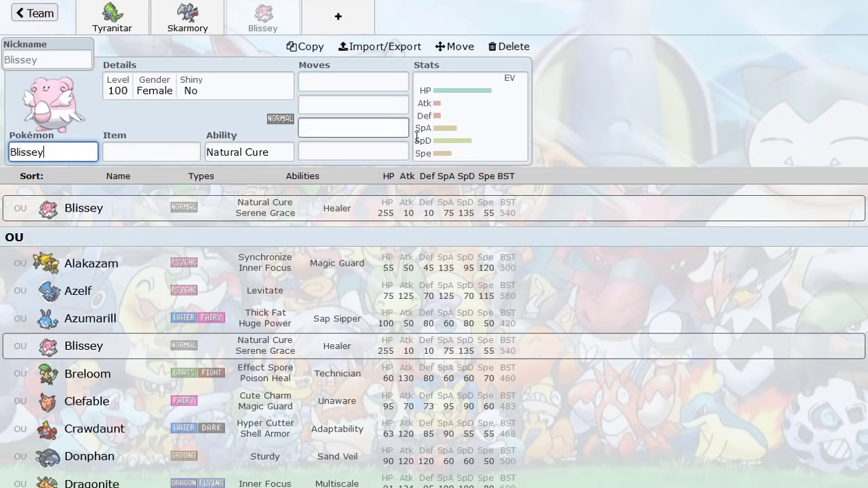
click(465, 176)
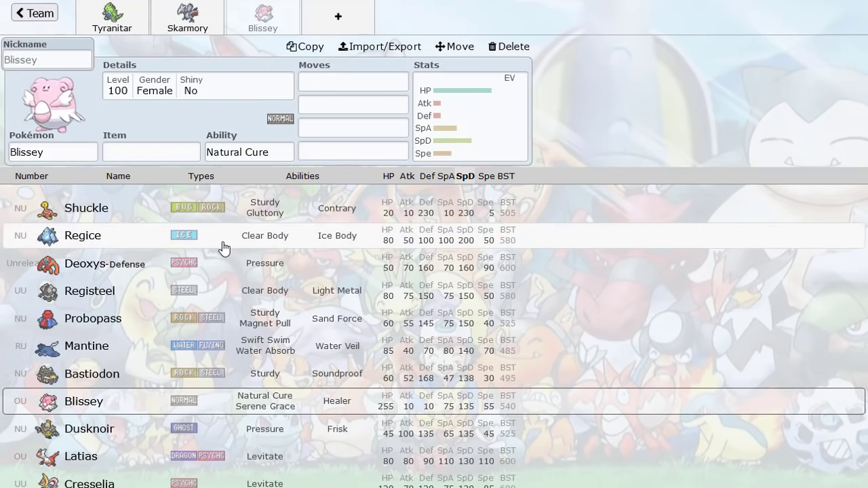
scroll(224, 249, down, 1)
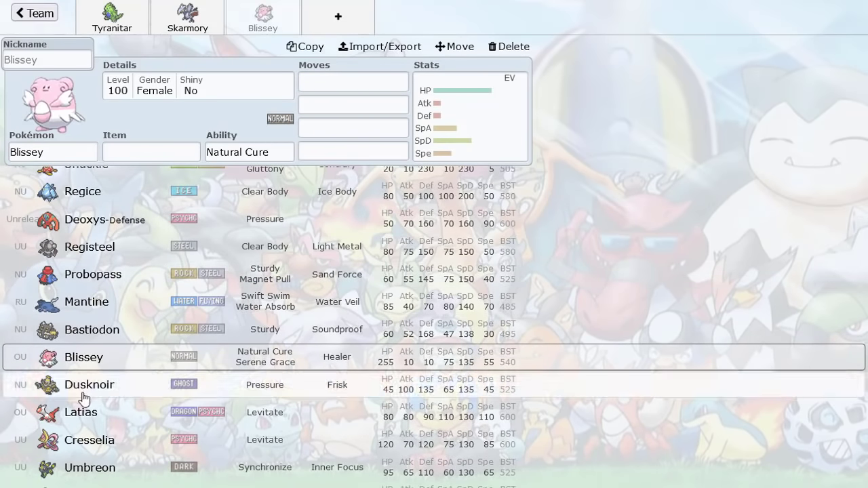
scroll(117, 403, down, 1)
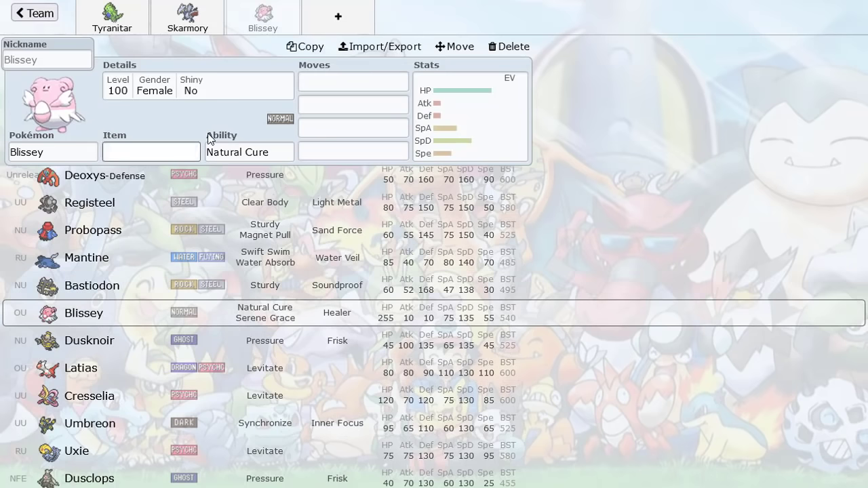
scroll(85, 322, down, 5)
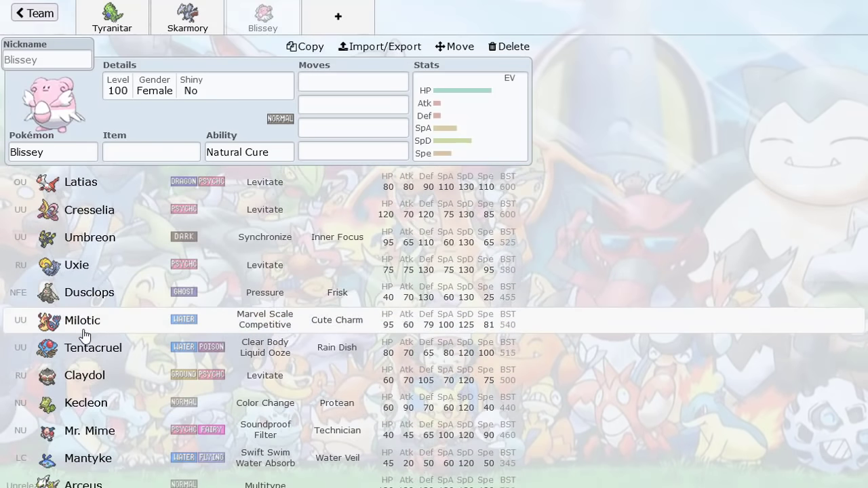
scroll(84, 334, down, 2)
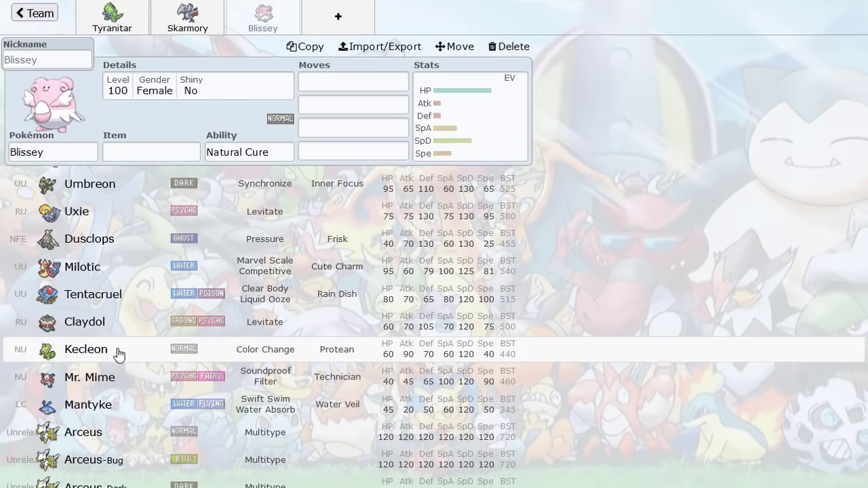
scroll(117, 352, up, 8)
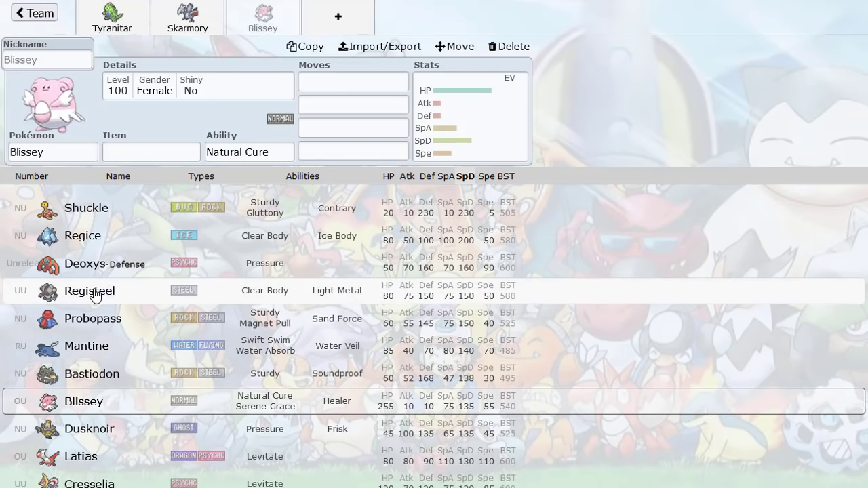
Replace the Tyranitar in the first team slot with Chimecho.
click(116, 27)
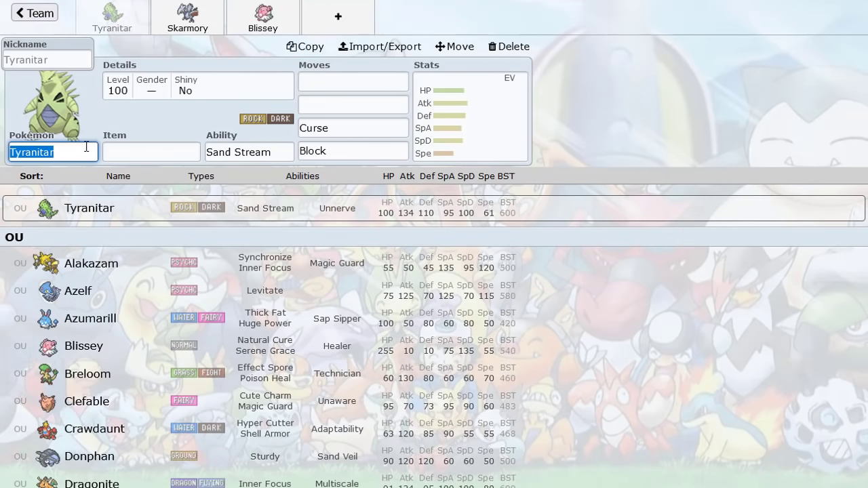
text(chim)
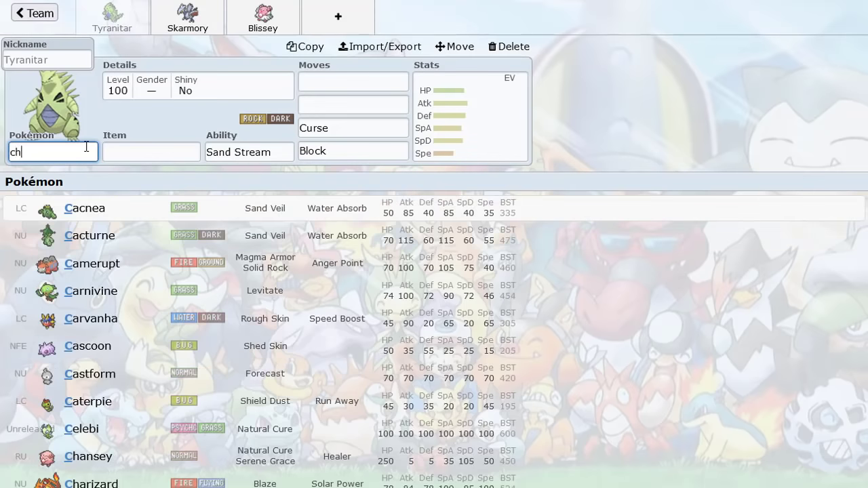
click(197, 139)
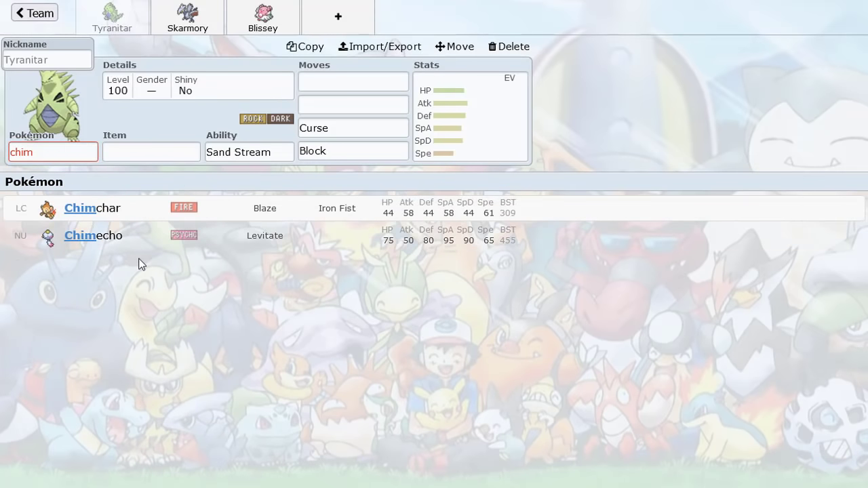
click(136, 236)
Replace the Skarmory in the second team slot with Registeel and open Blissey's slot.
click(188, 21)
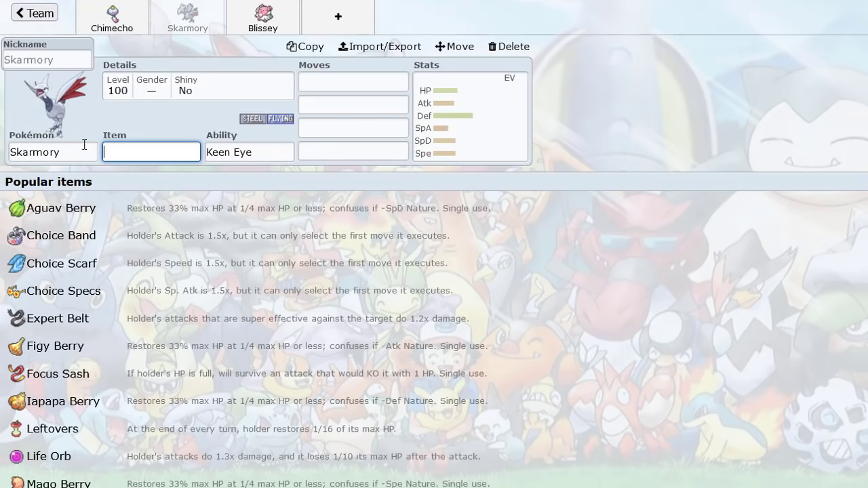
click(64, 154)
text(reg)
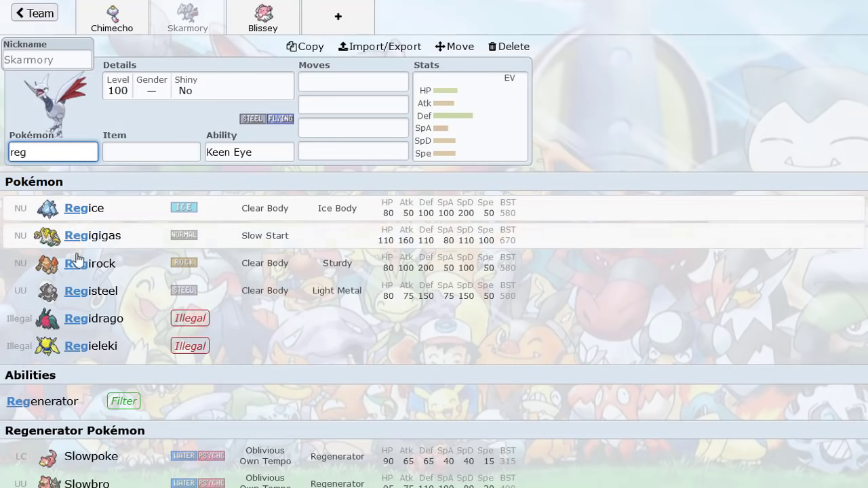
click(88, 298)
click(250, 31)
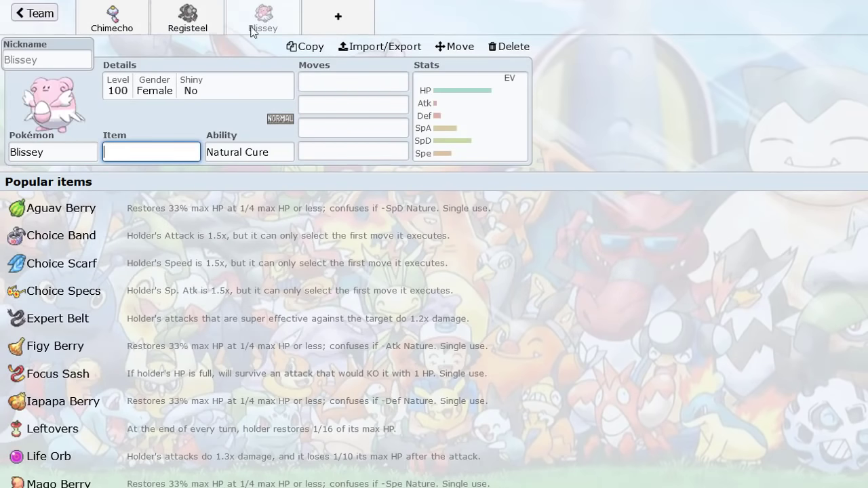
Add Togekiss as the fourth team member.
click(309, 28)
text(togek)
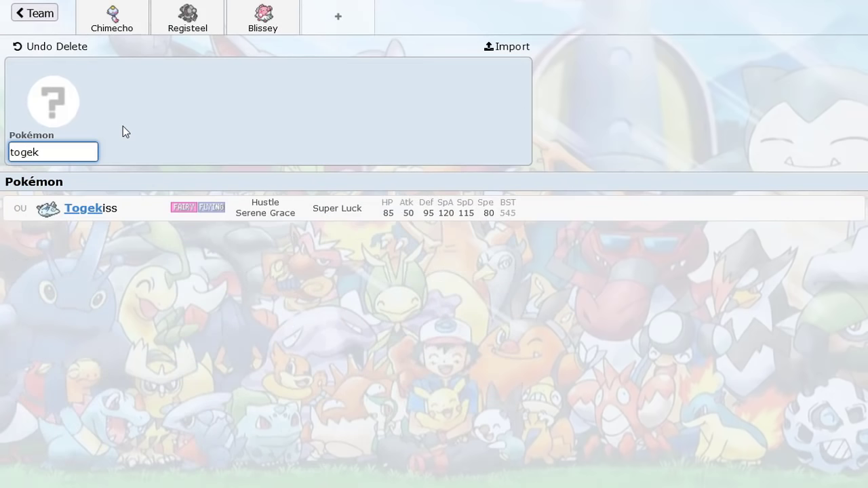
click(120, 220)
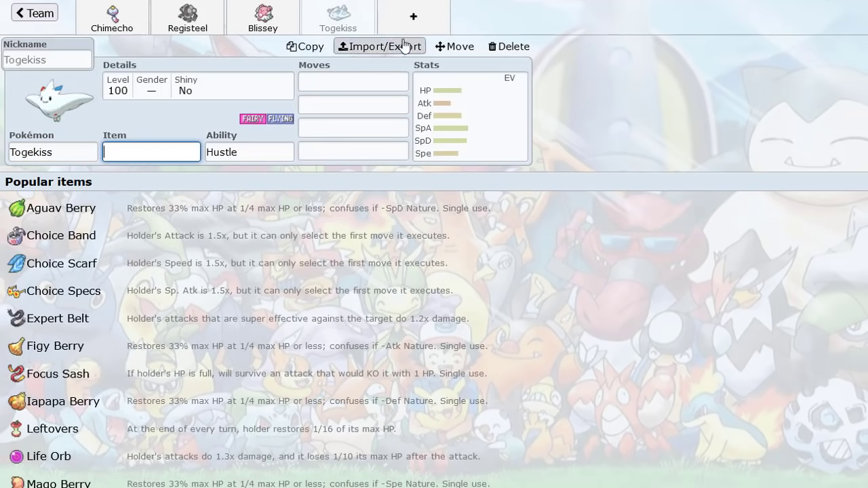
Add Quagsire as the fifth team member, make it shiny and return to the team overview.
click(413, 15)
click(59, 14)
scroll(213, 195, down, 3)
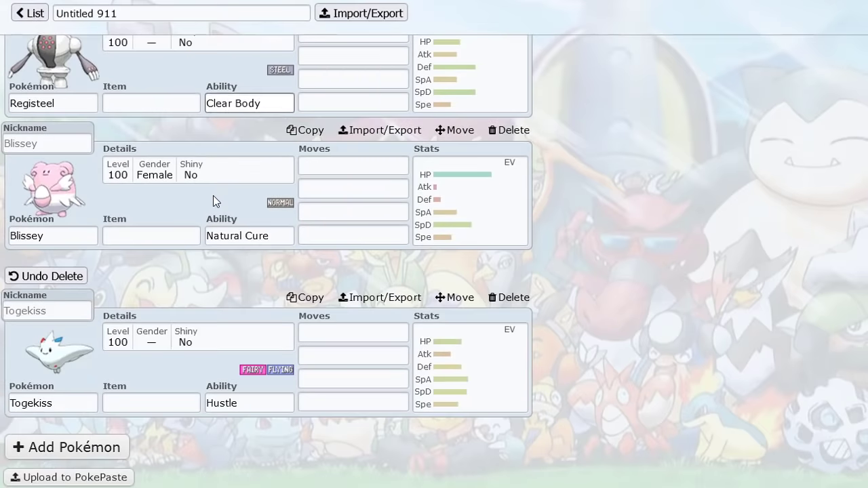
scroll(213, 312, up, 3)
scroll(213, 312, down, 4)
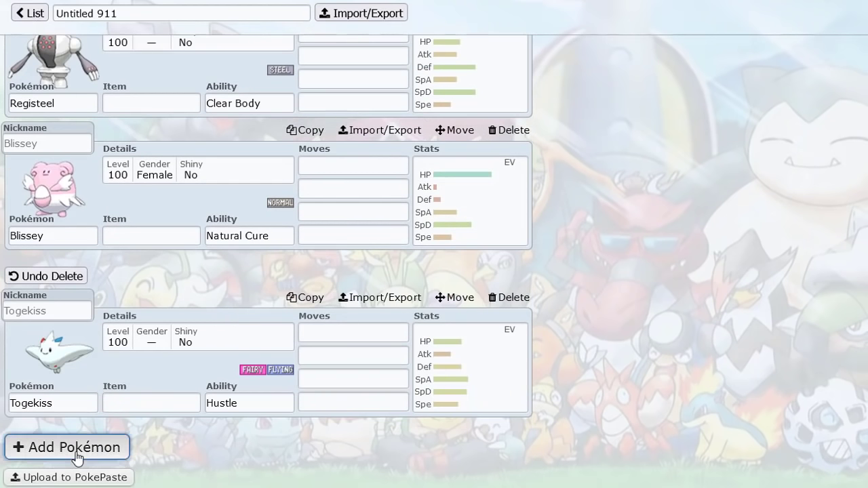
click(63, 449)
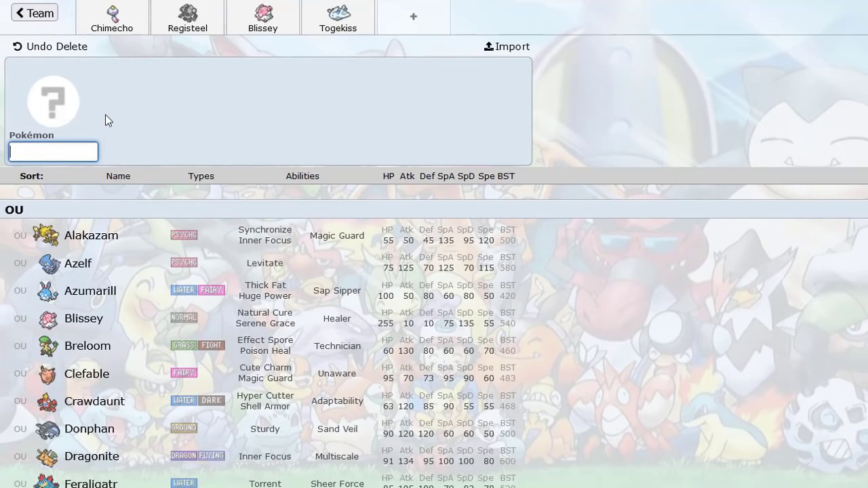
text(quag)
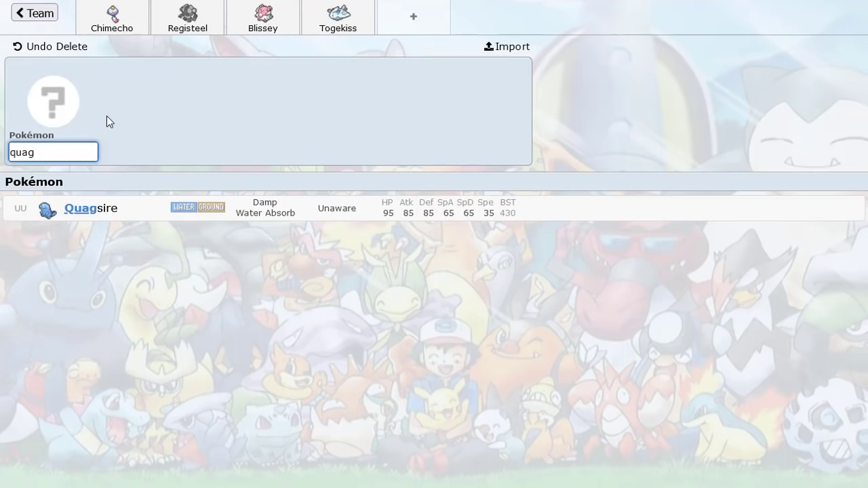
click(110, 208)
click(170, 81)
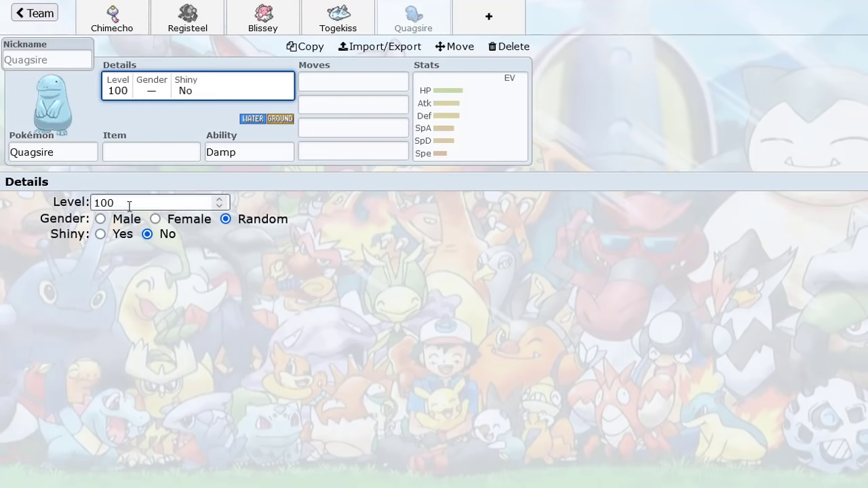
click(109, 234)
click(34, 13)
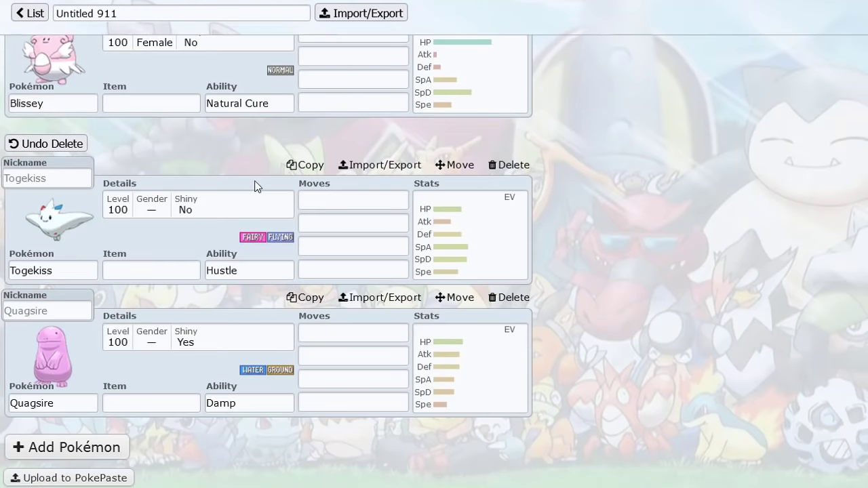
Look over the five members in the team overview and check the empty sixth slot, Registeel and Togekiss individually.
scroll(119, 177, up, 5)
scroll(119, 178, down, 4)
scroll(119, 178, up, 5)
scroll(119, 178, down, 5)
click(119, 453)
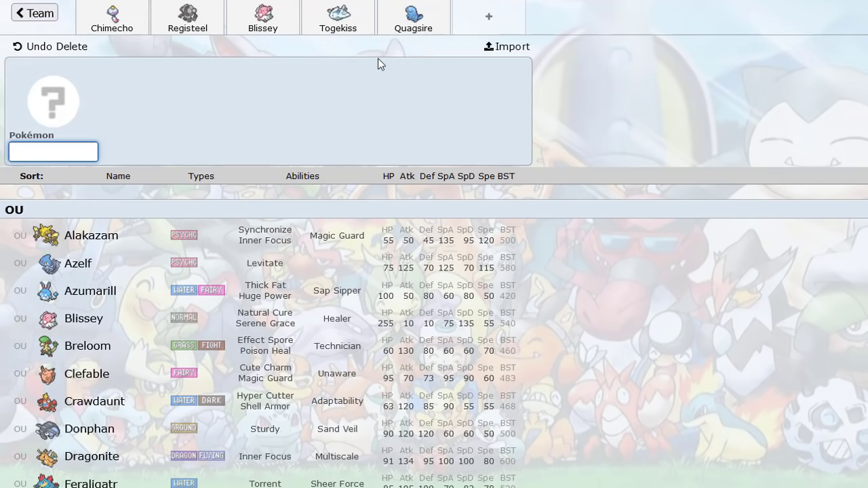
click(195, 31)
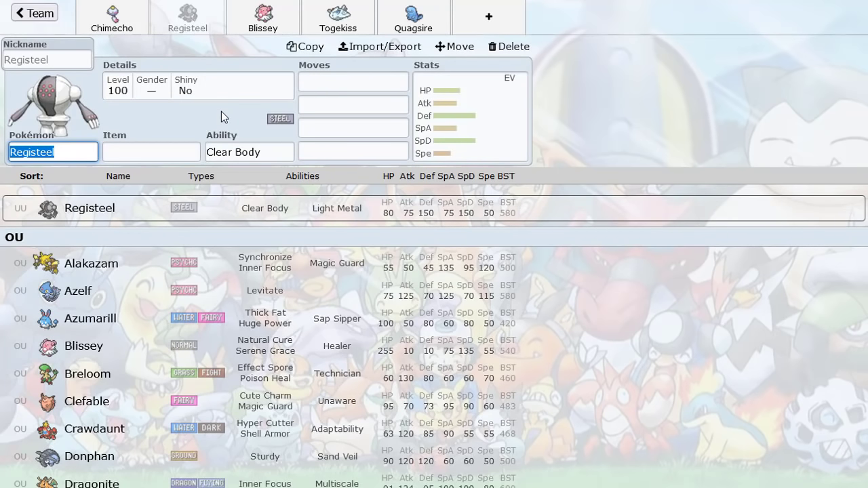
click(319, 28)
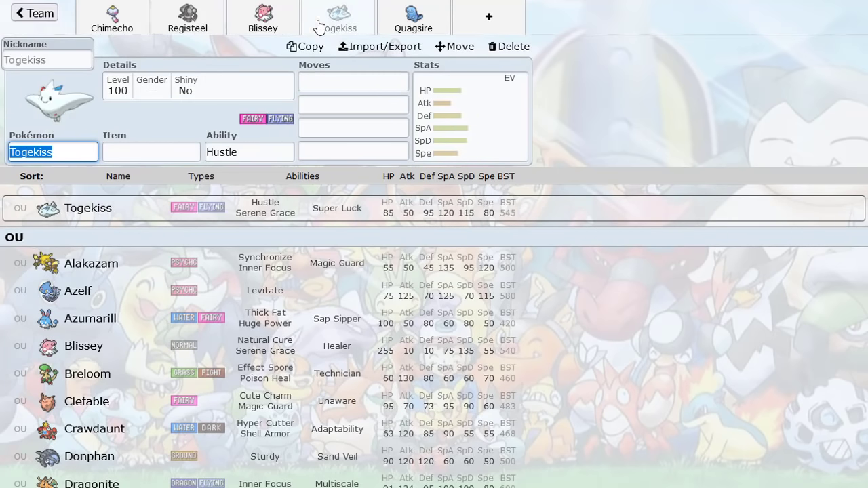
click(399, 46)
click(41, 15)
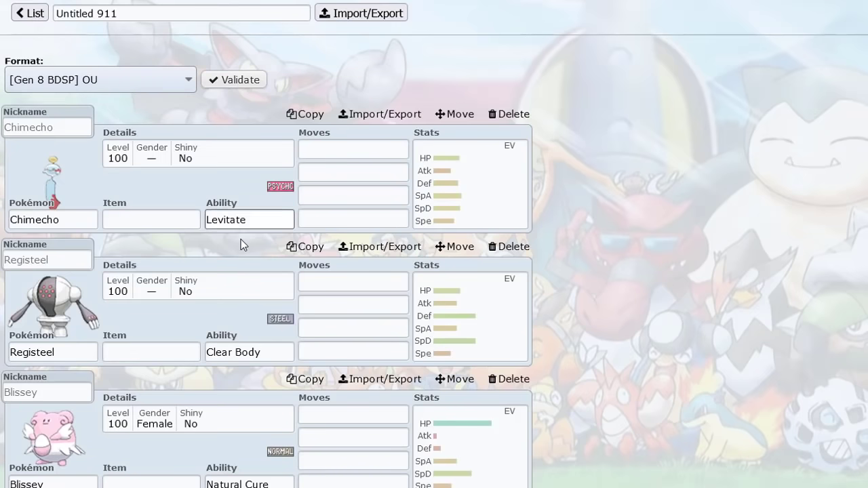
scroll(240, 239, down, 6)
scroll(241, 239, up, 6)
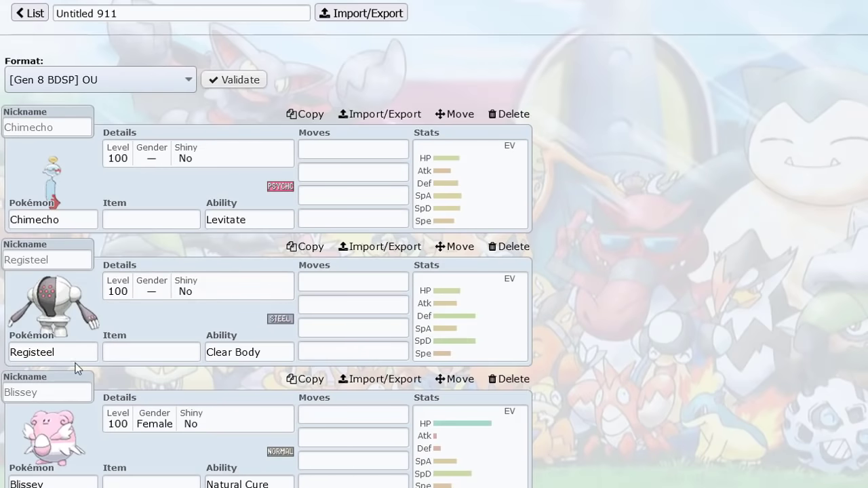
Replace the Registeel in the second team slot with Heatran.
click(76, 356)
text(heat)
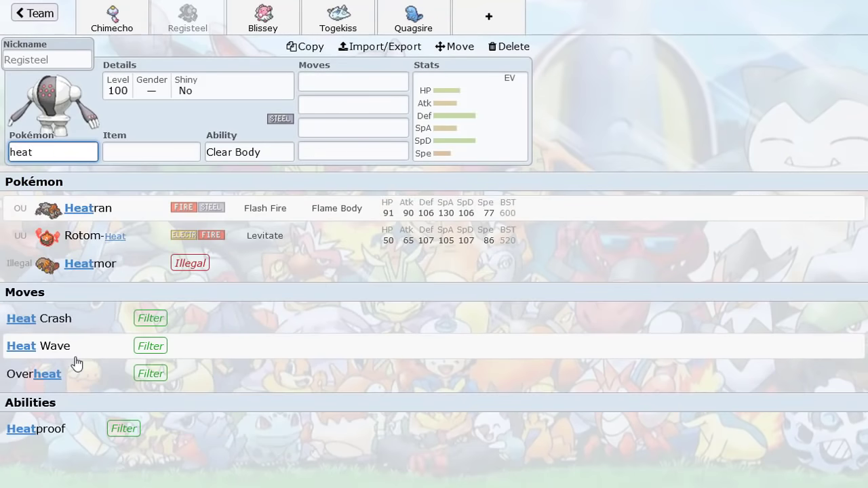
click(116, 208)
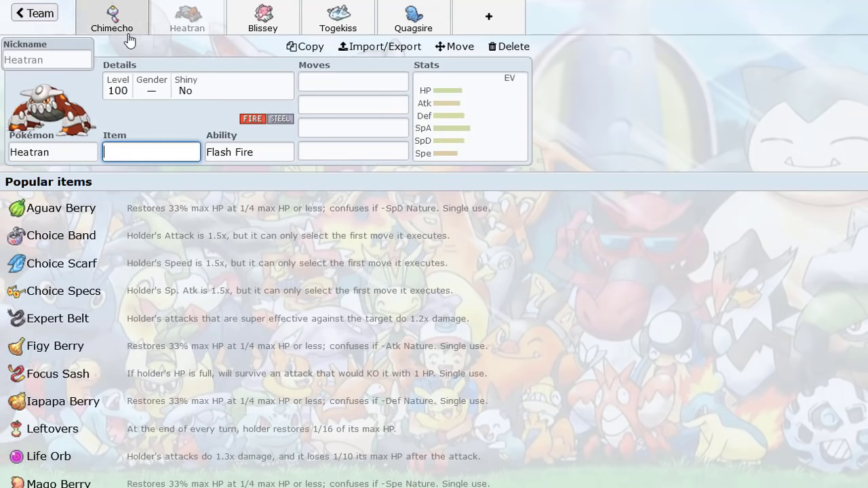
Go through the Togekiss, Quagsire, Blissey and Heatran slots and the empty sixth slot to review the team's composition.
click(339, 21)
click(394, 24)
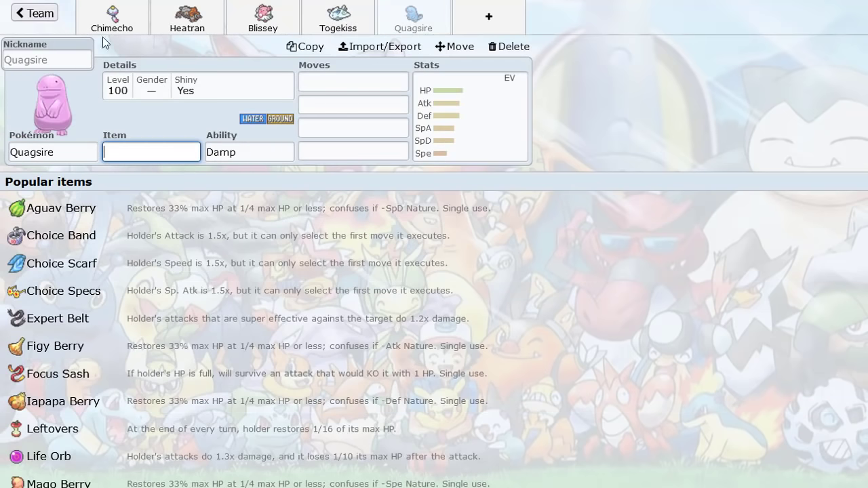
click(490, 24)
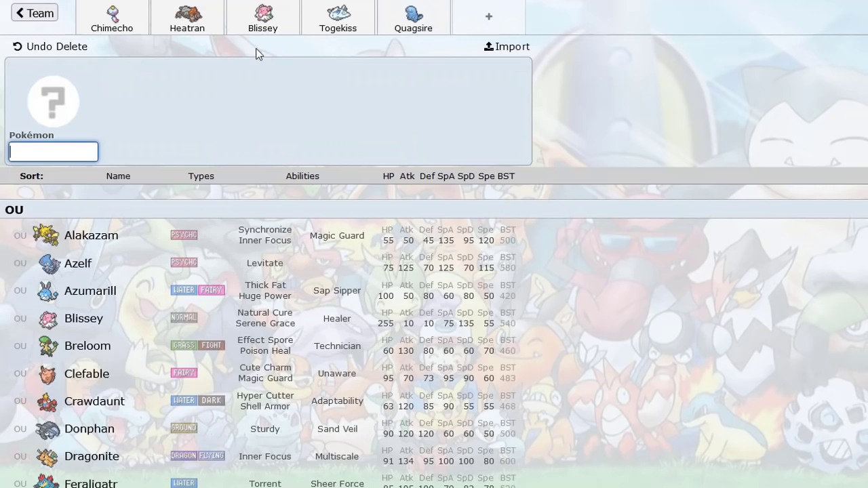
click(326, 18)
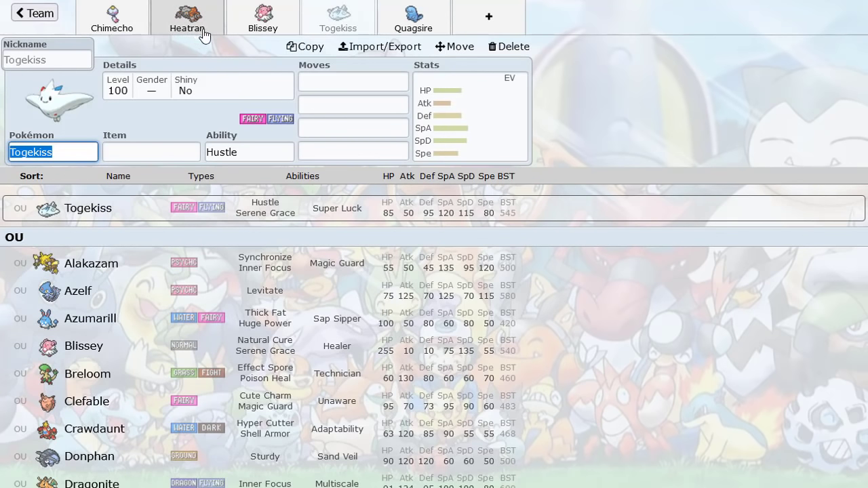
click(245, 34)
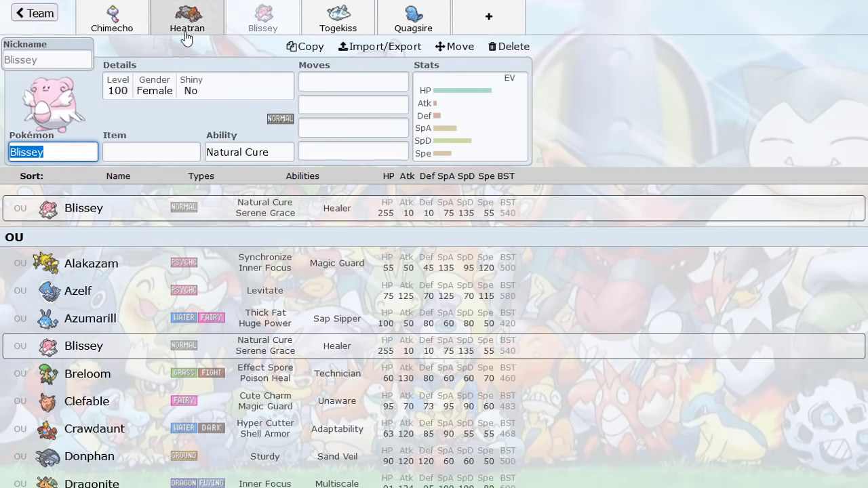
click(180, 31)
click(258, 27)
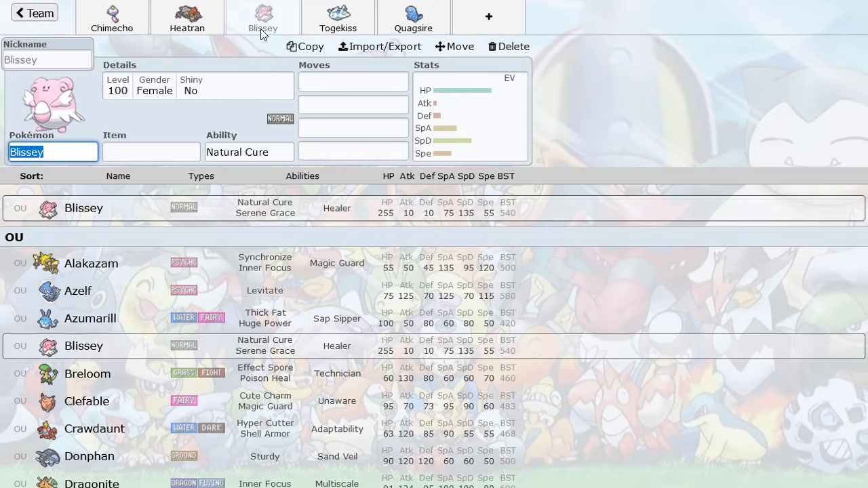
click(467, 24)
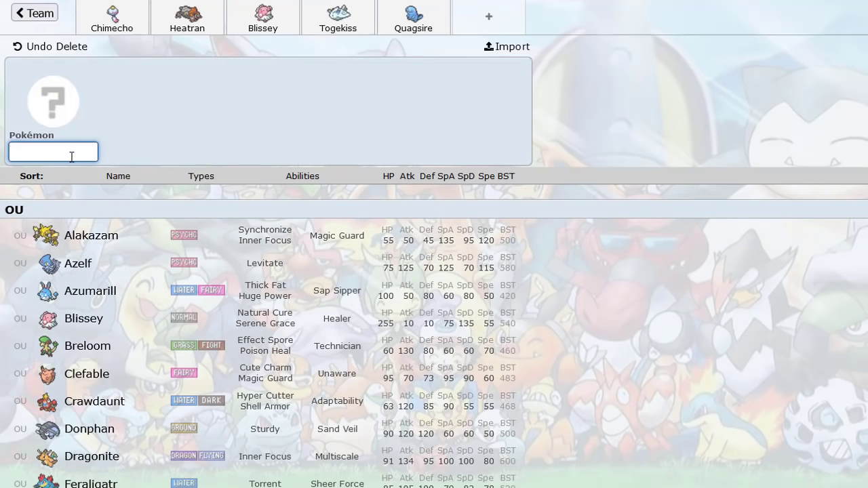
click(36, 20)
Sort the species choices for the empty sixth slot by Special Defense and look through the specially bulky Pokémon.
scroll(166, 295, down, 6)
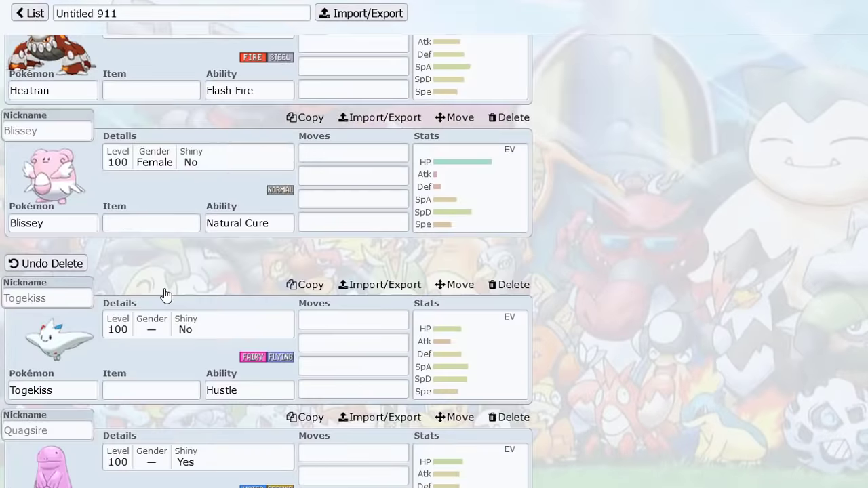
click(102, 453)
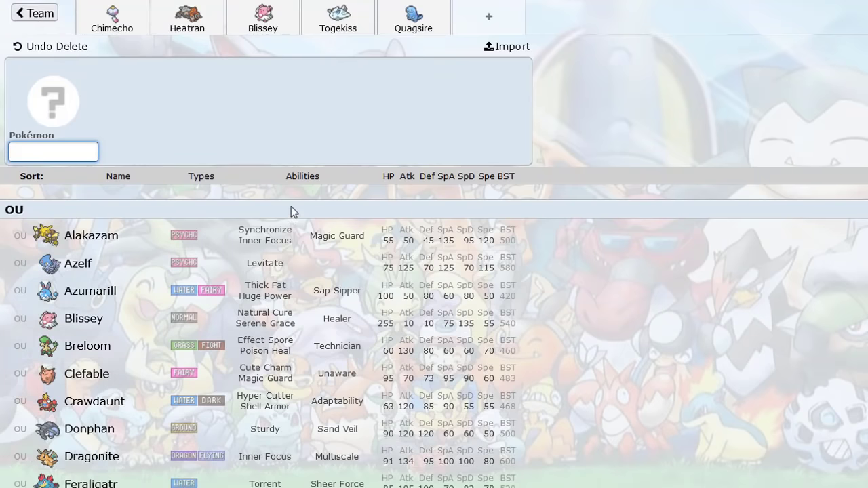
scroll(224, 262, down, 3)
scroll(223, 262, up, 3)
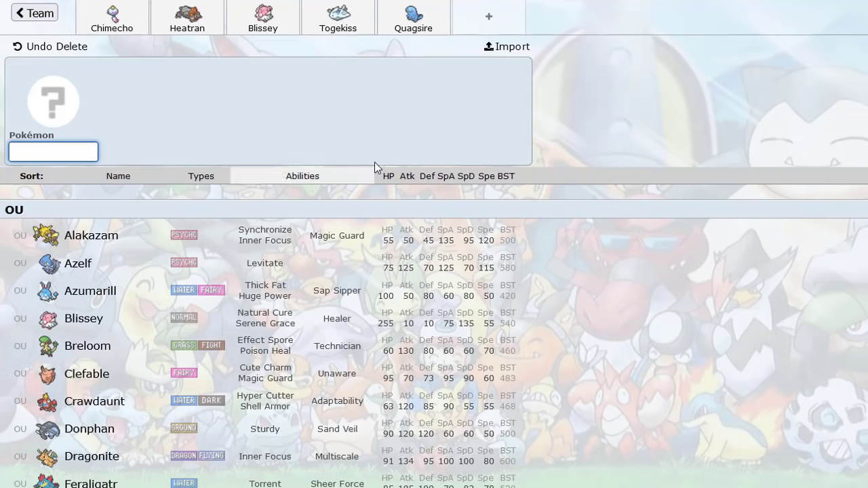
click(465, 177)
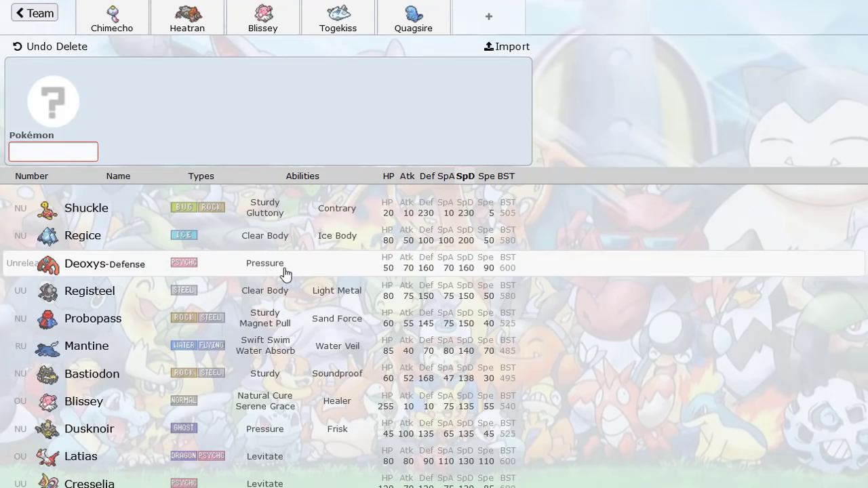
scroll(215, 281, down, 2)
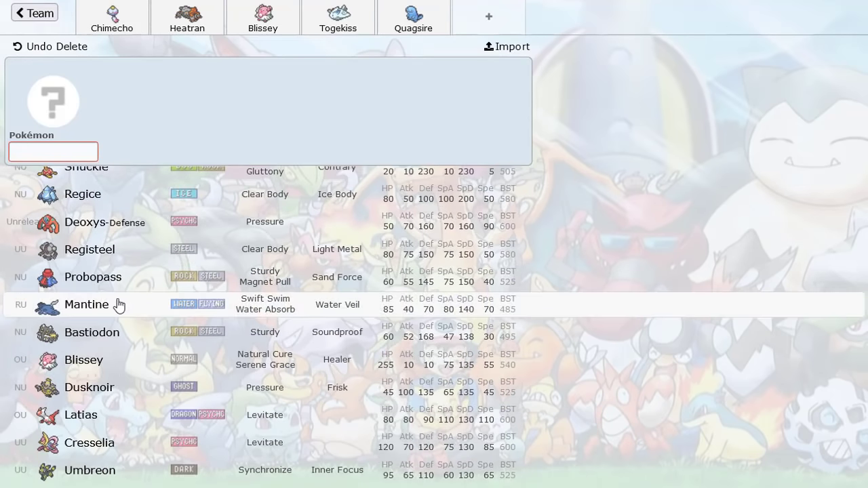
scroll(119, 305, down, 3)
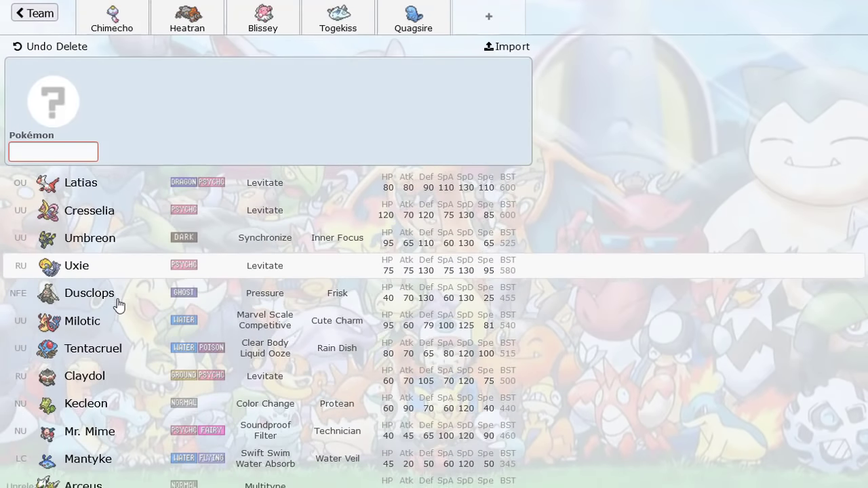
scroll(119, 305, down, 7)
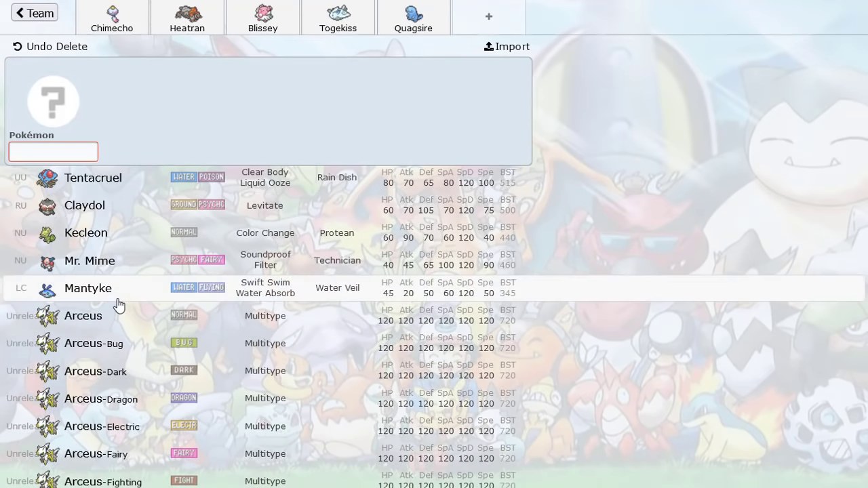
scroll(118, 305, up, 4)
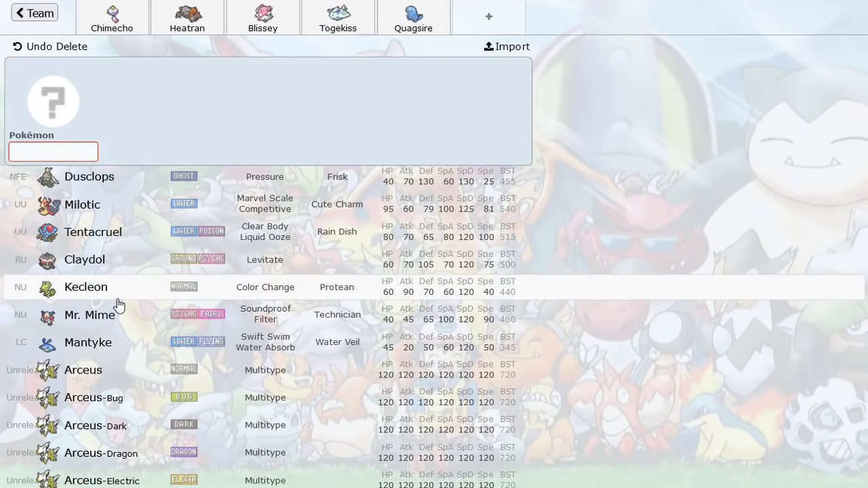
scroll(120, 287, down, 10)
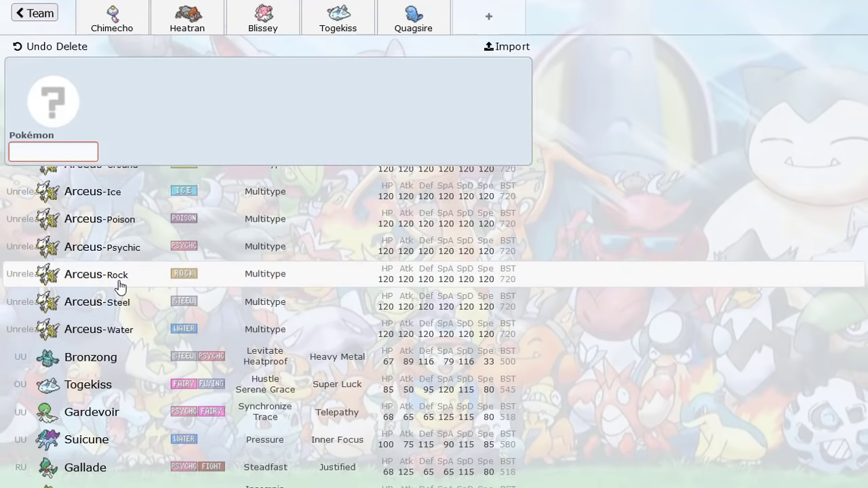
scroll(120, 286, down, 2)
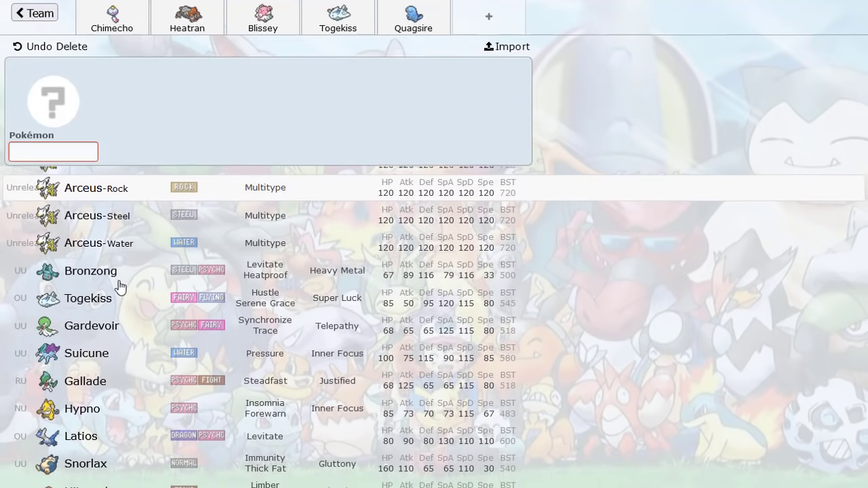
scroll(120, 288, down, 2)
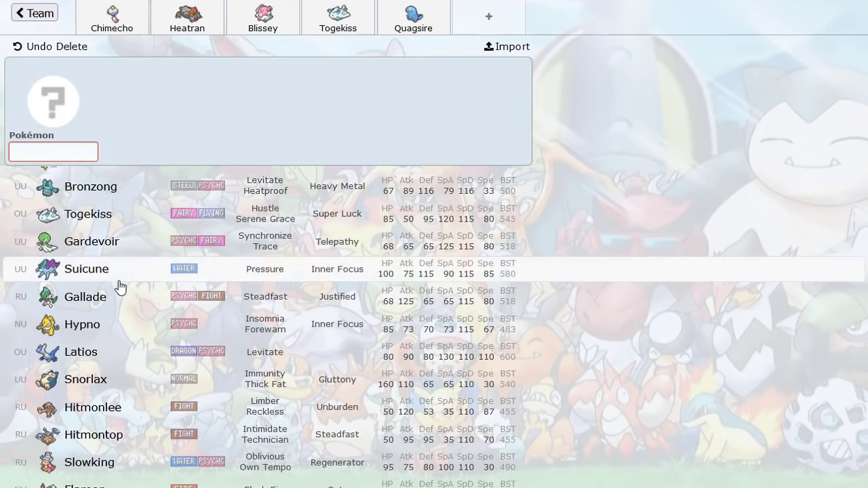
Replace the Blissey in the third team slot with Snorlax and open its ability choices.
click(260, 23)
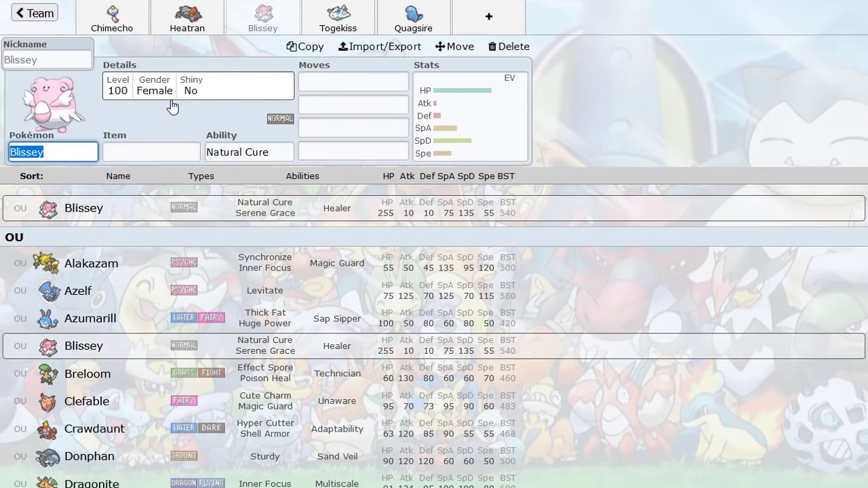
text(sno)
click(162, 205)
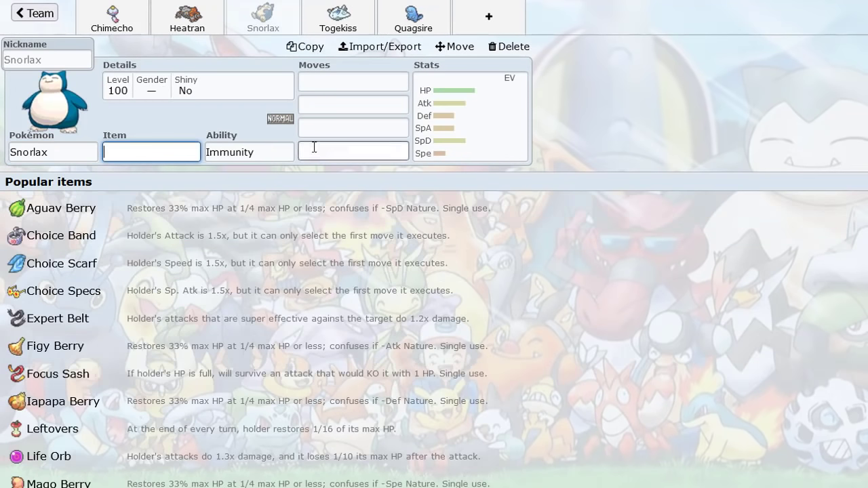
click(227, 150)
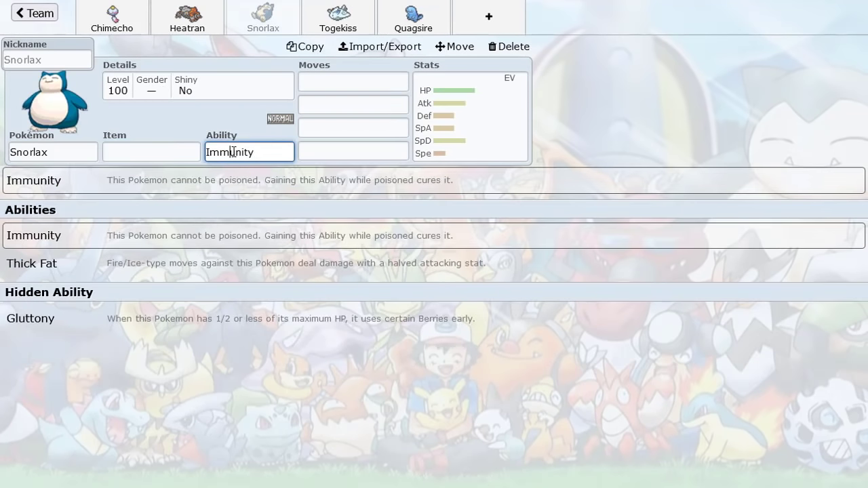
Give Snorlax the Thick Fat ability and set its second move to Earthquake.
click(170, 266)
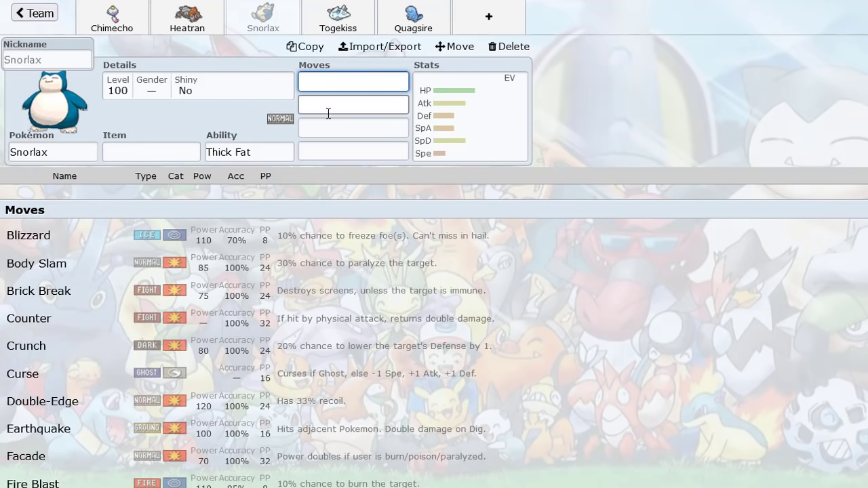
click(317, 106)
text(ear)
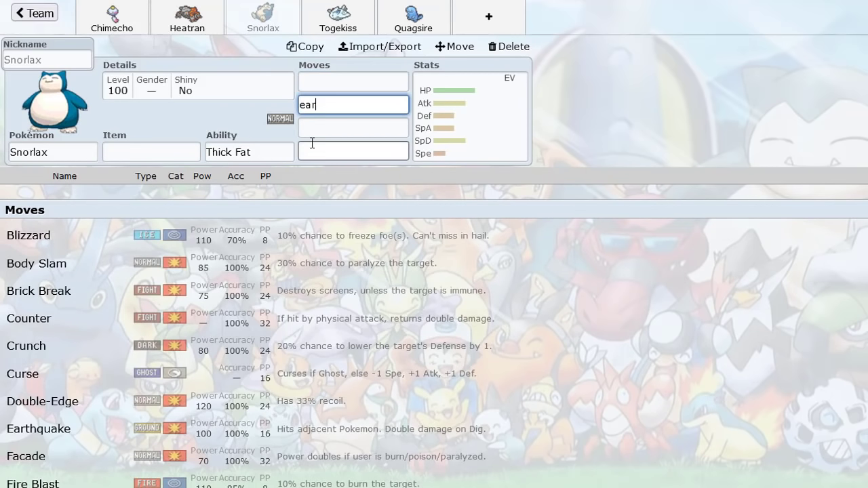
key(Return)
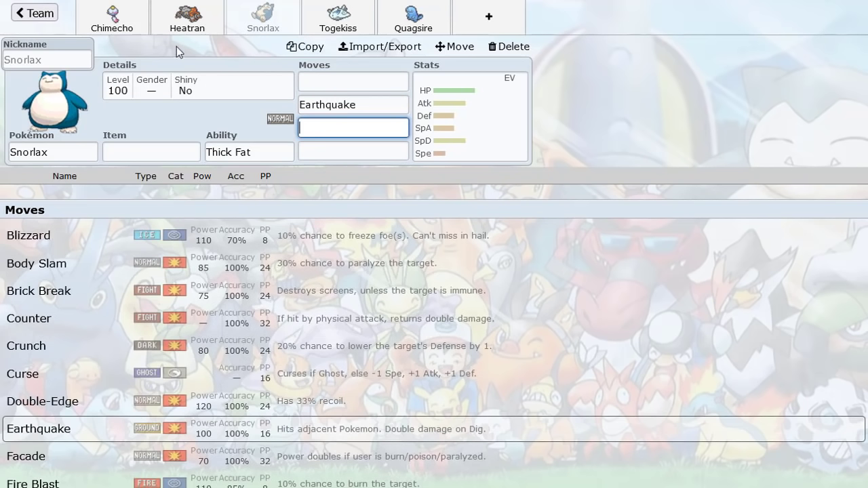
Set Snorlax's third move to Sleep Talk and its fourth move to Rest.
click(35, 16)
click(316, 153)
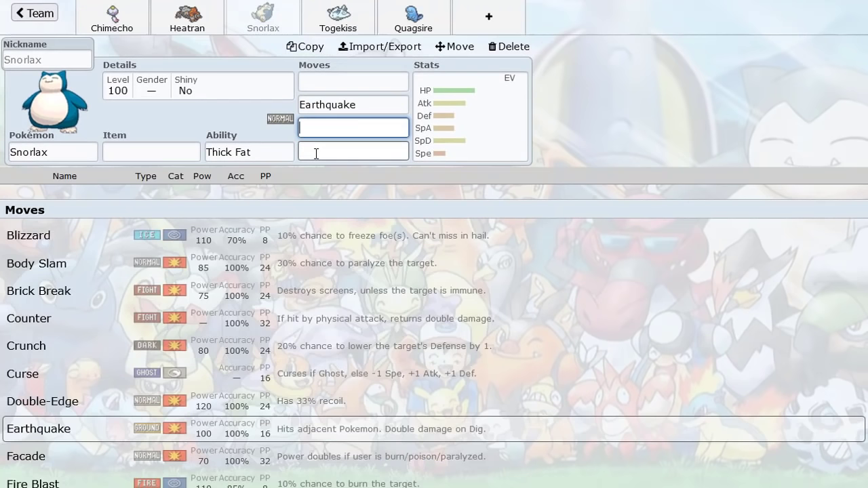
text(sle)
click(277, 213)
text(rest)
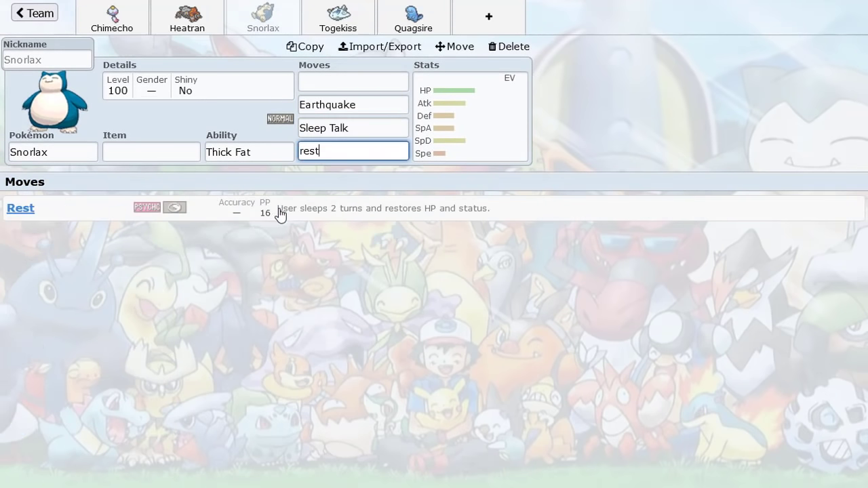
click(280, 214)
Fill Snorlax's empty first move slot with Body Slam.
click(354, 76)
text(bo)
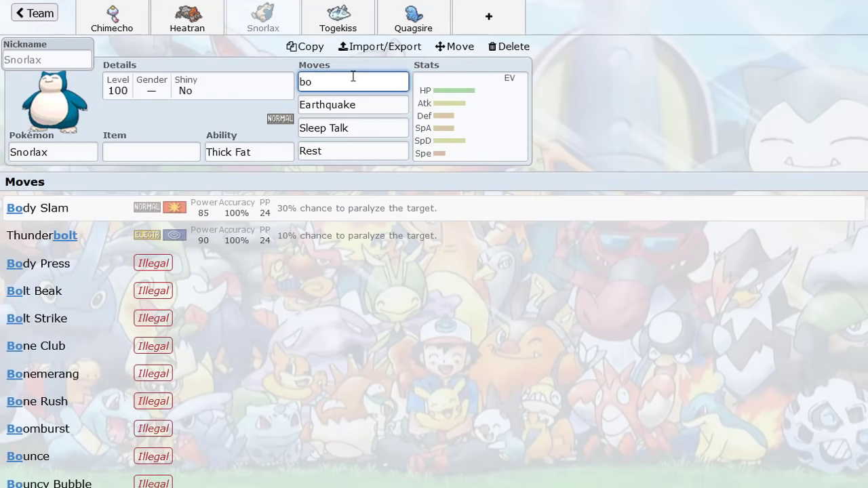
click(252, 212)
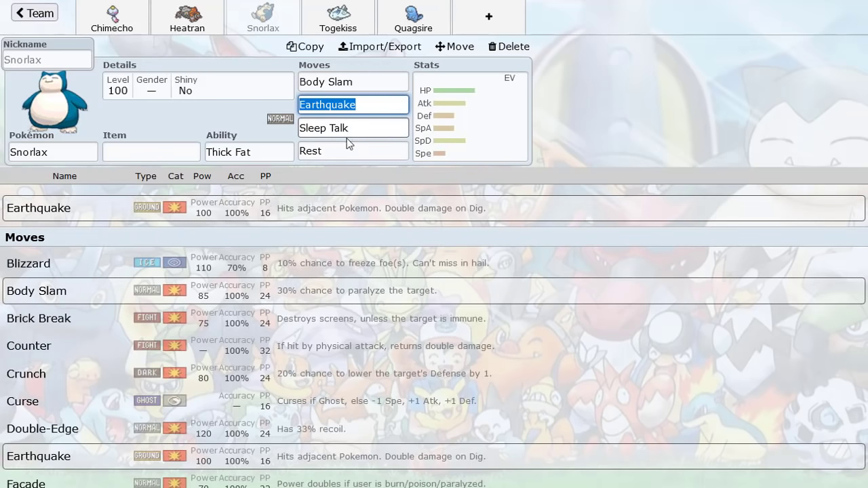
Replace Snorlax's Sleep Talk with Curse.
click(330, 135)
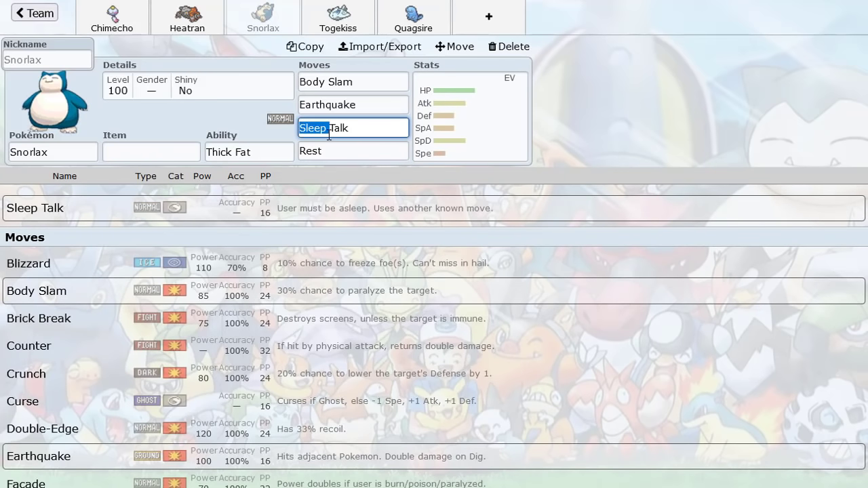
triple_click(329, 135)
text(cuer)
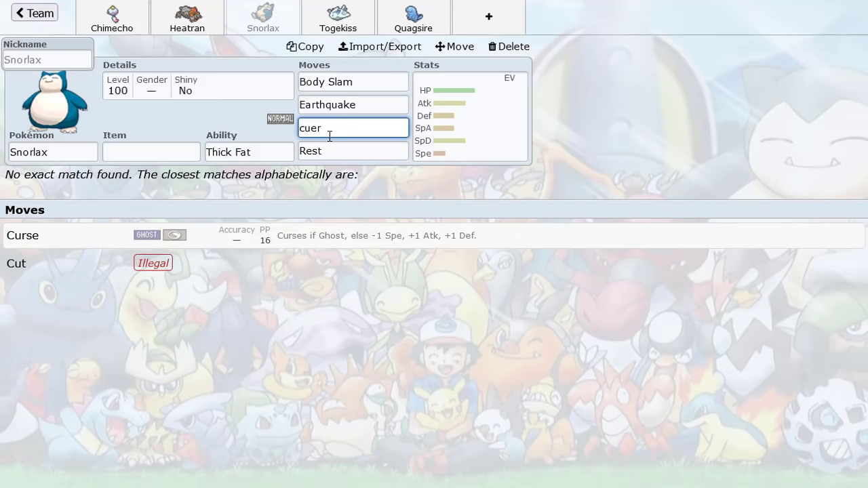
key(BackSpace)
key(BackSpace)
text(r)
click(287, 207)
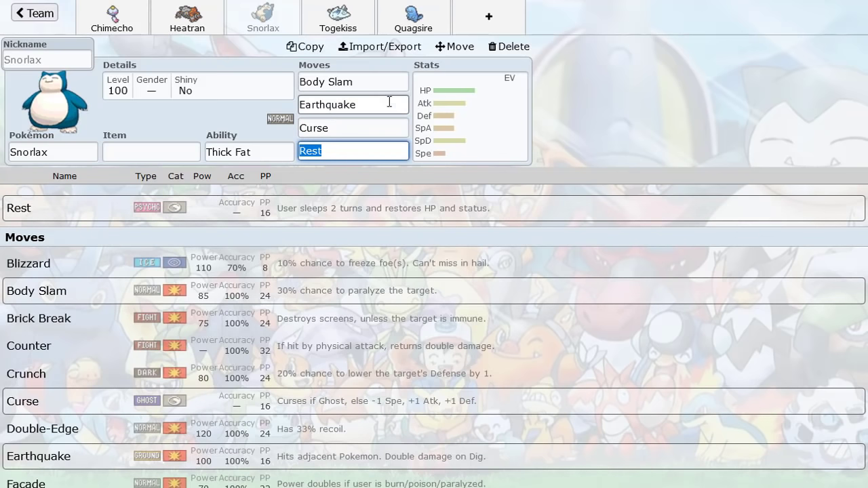
Go through the Heatran, Togekiss and Quagsire slots and the empty sixth slot's OU species to review the team.
click(210, 152)
click(334, 102)
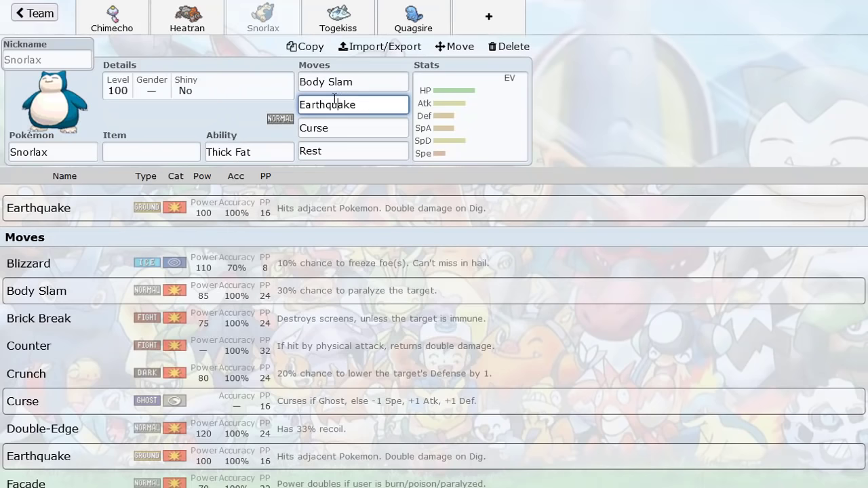
click(200, 31)
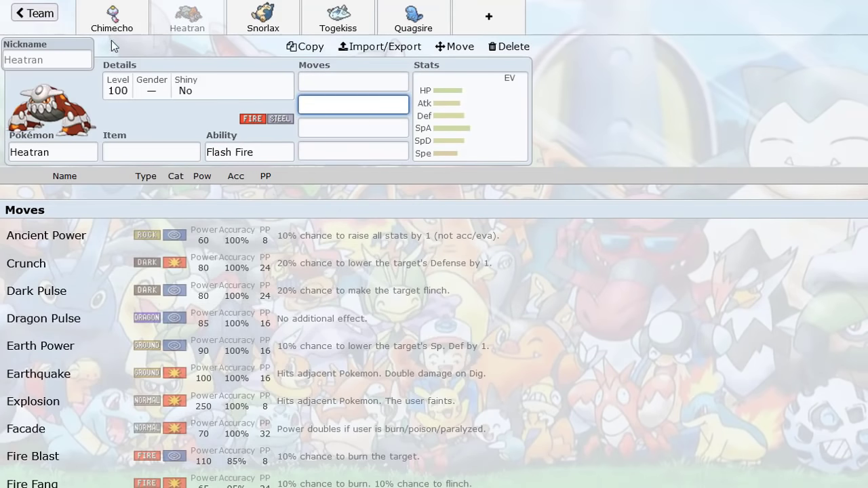
click(350, 31)
click(413, 27)
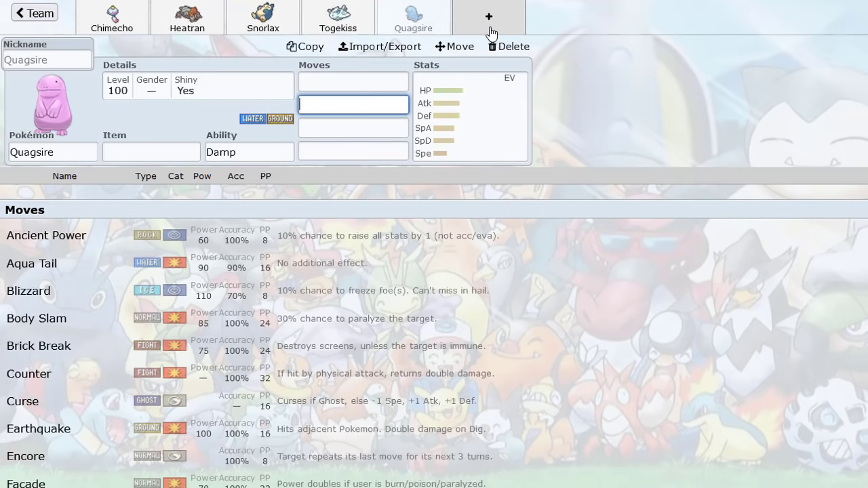
click(488, 21)
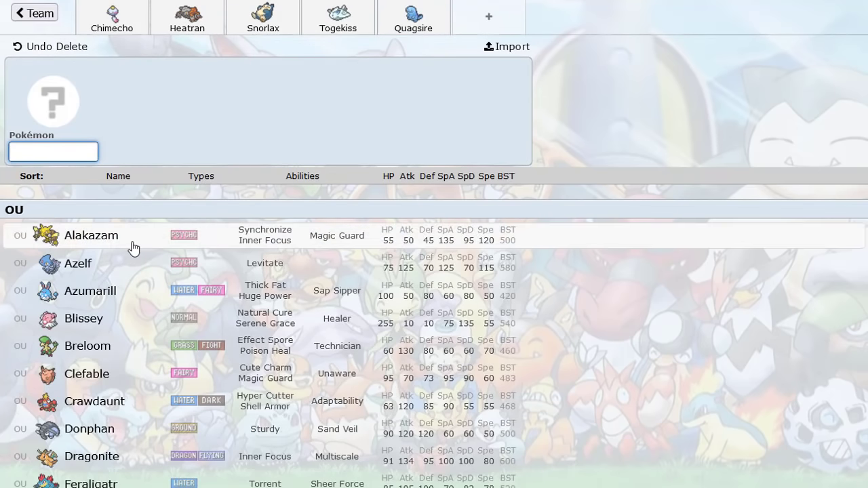
scroll(116, 300, down, 3)
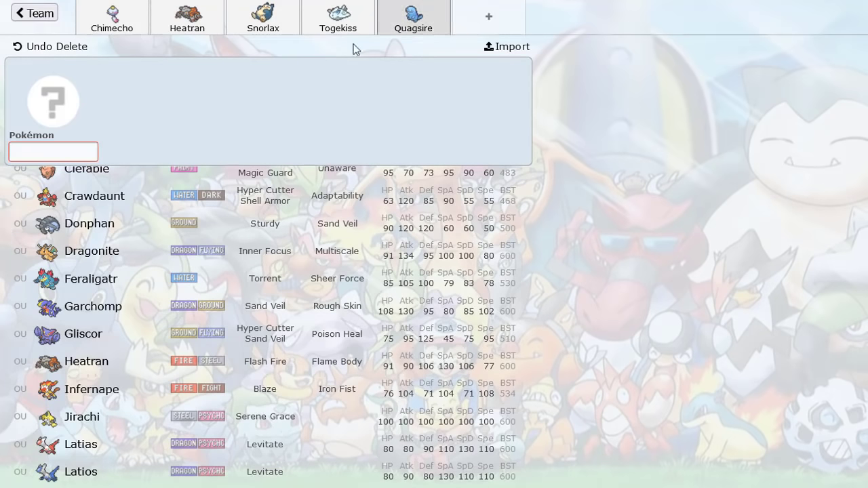
scroll(133, 278, up, 3)
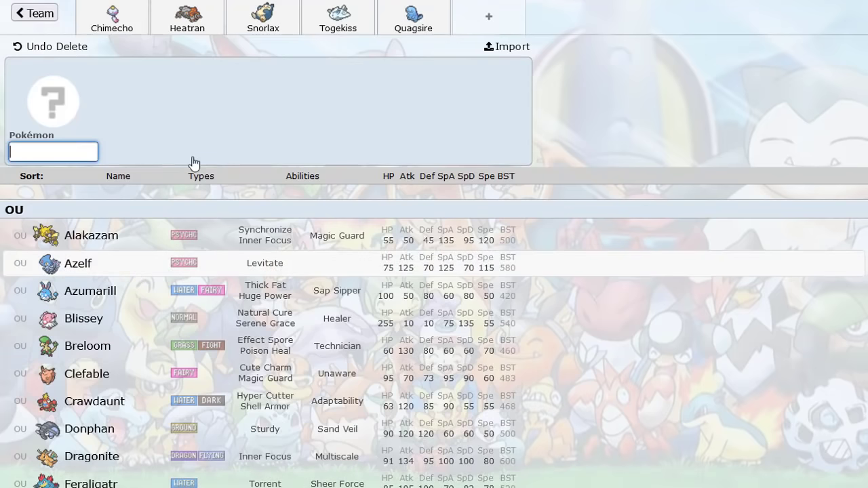
click(319, 16)
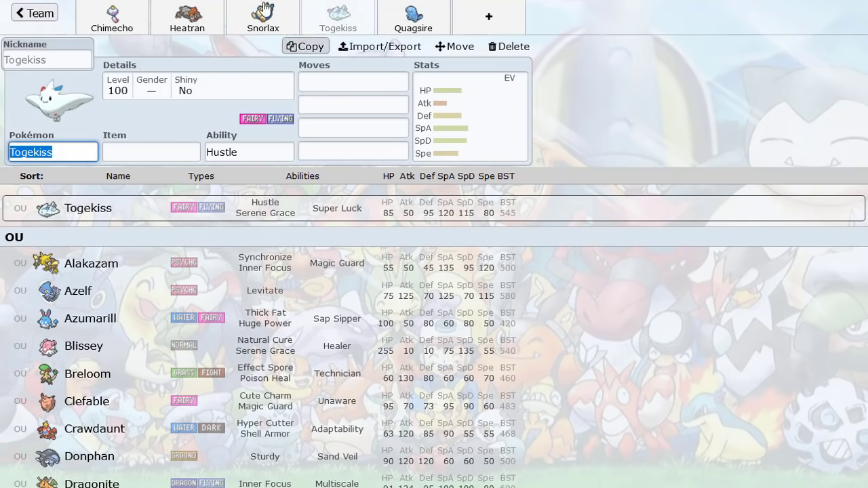
click(187, 18)
Clear the species name in the Chimecho slot and look through the NU Pokémon for a replacement.
click(102, 20)
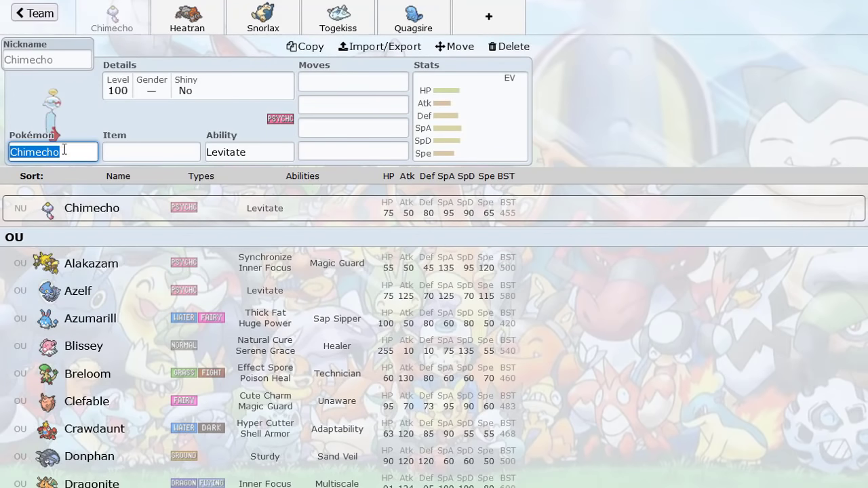
key(BackSpace)
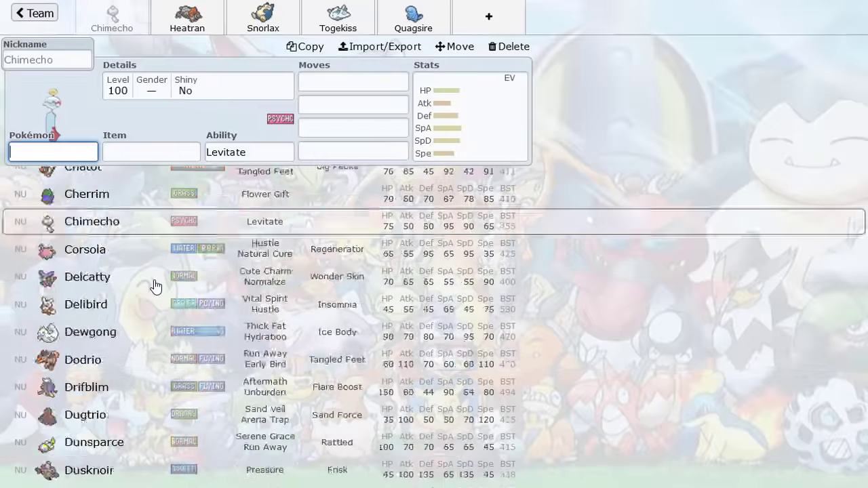
scroll(155, 286, down, 15)
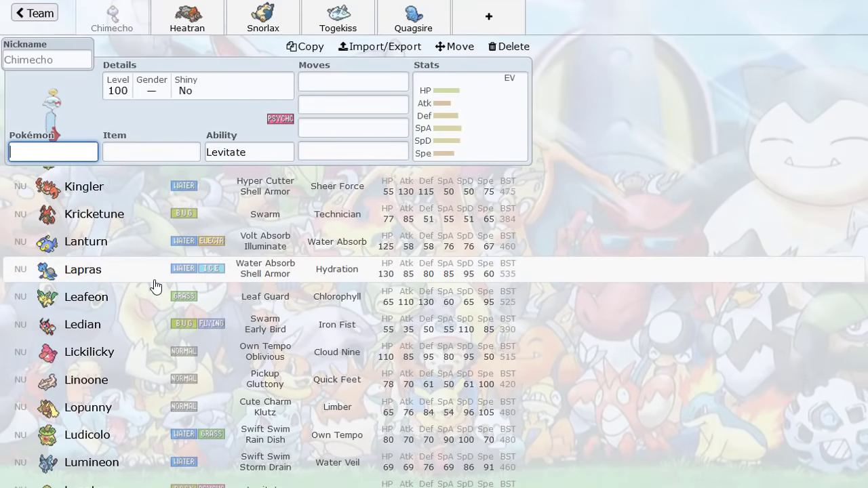
scroll(155, 286, up, 5)
scroll(155, 287, up, 1)
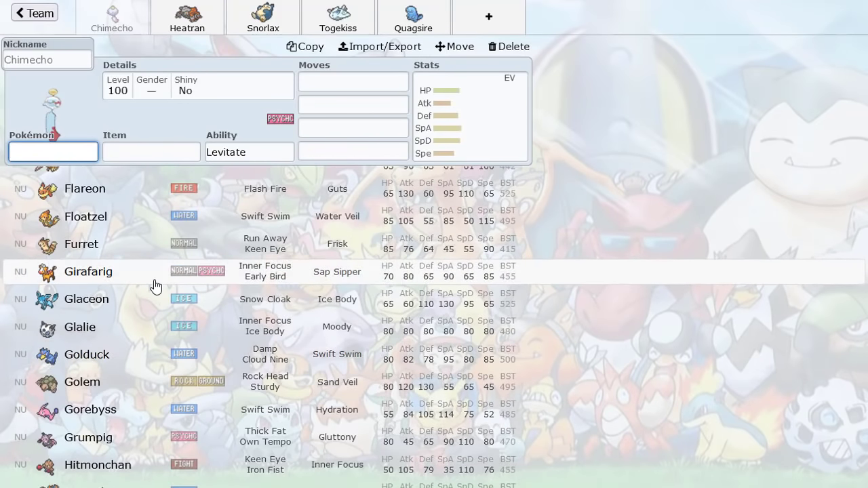
scroll(108, 289, up, 1)
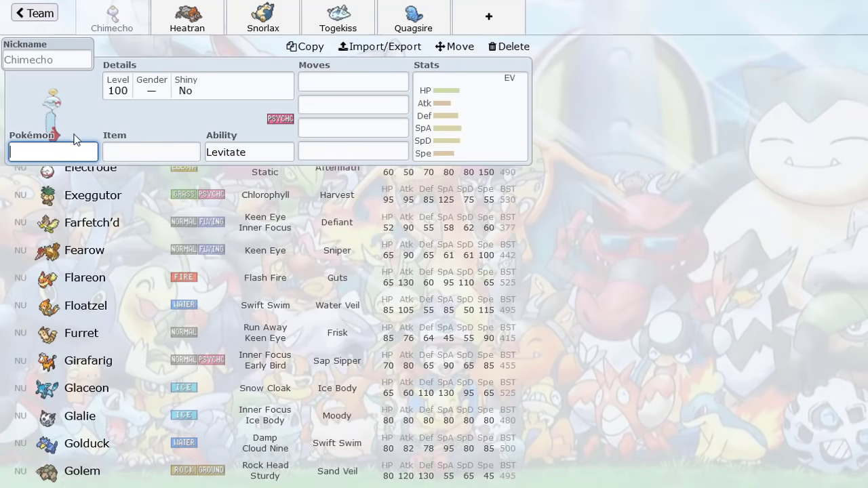
text(p)
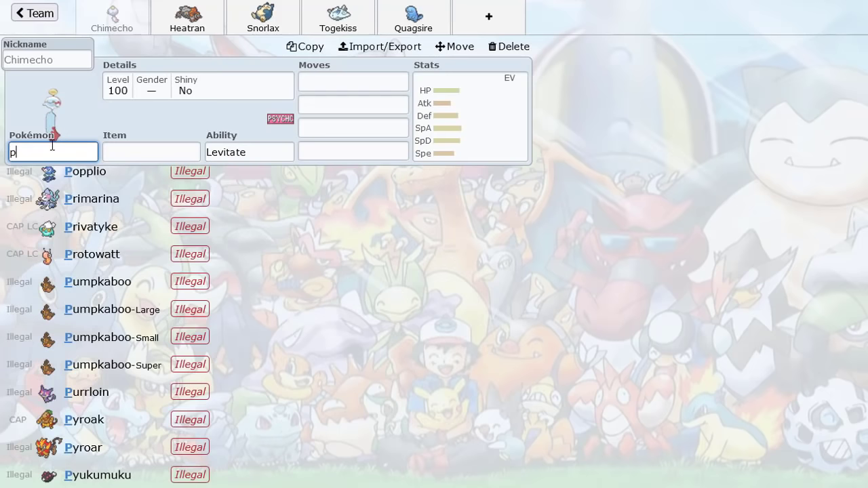
key(BackSpace)
text(pers)
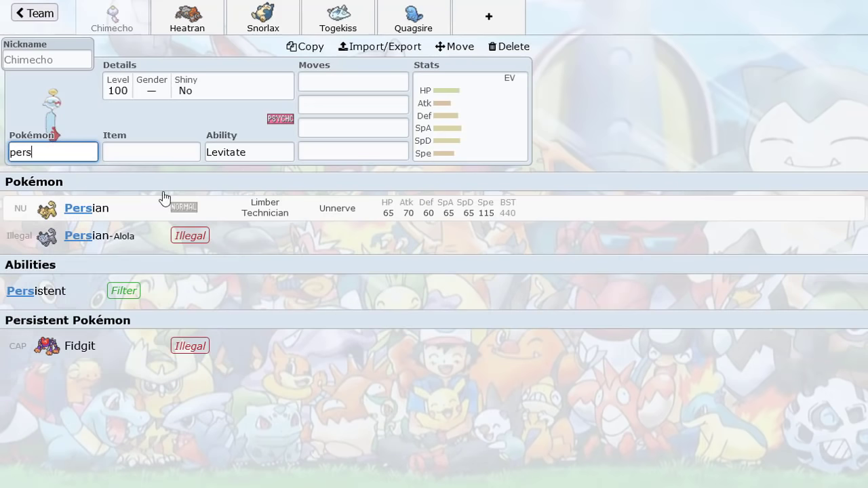
key(BackSpace)
key(BackSpace)
key(BackSpace)
key(BackSpace)
text(in)
key(BackSpace)
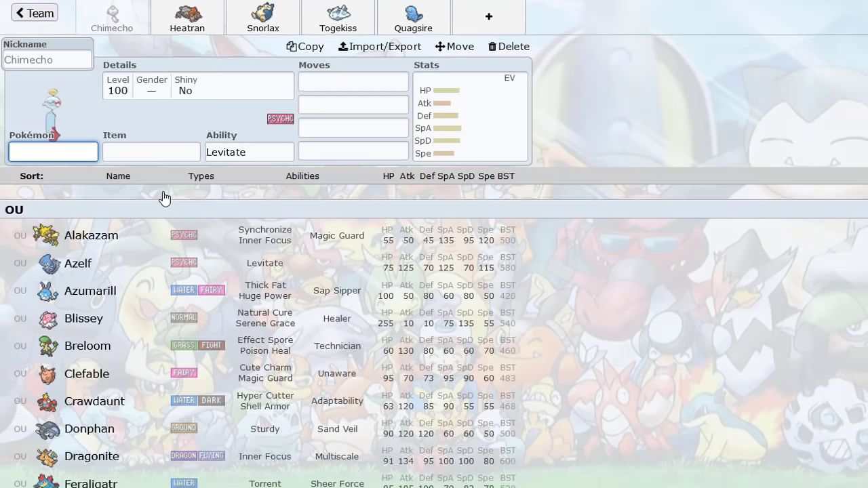
Filter the species by the move Spite and replace the Chimecho in the first team slot with Spiritomb.
text(spit)
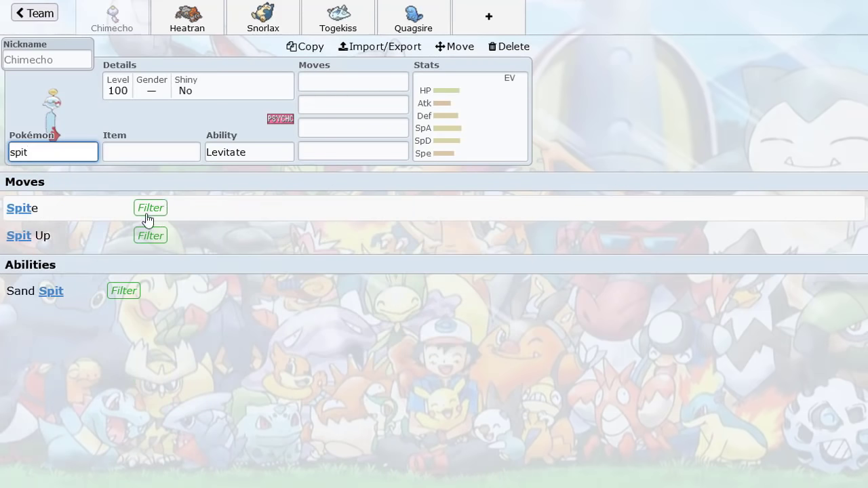
click(146, 213)
scroll(147, 302, down, 2)
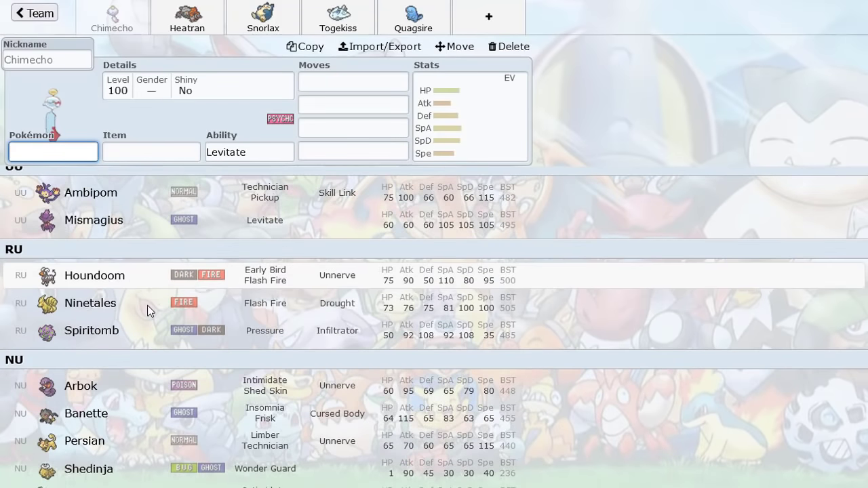
click(112, 330)
Look through Spiritomb's available moves, including the usually useless ones, for its fourth move slot.
key(Tab)
click(320, 150)
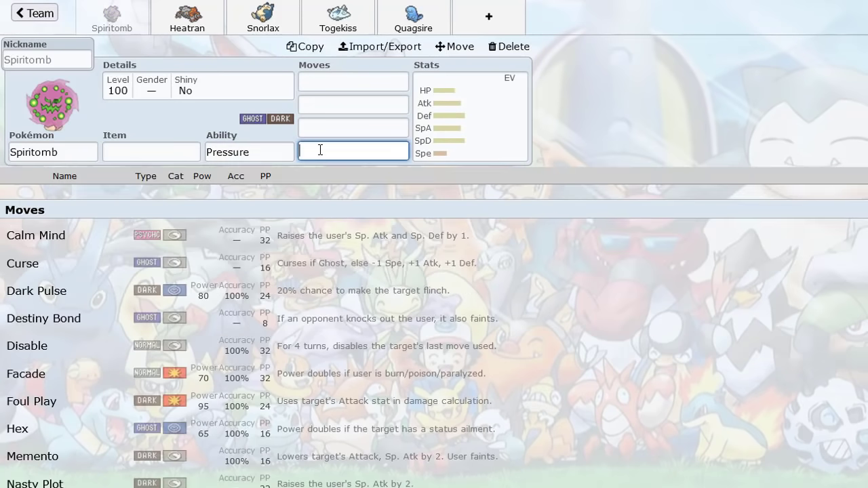
scroll(203, 292, down, 6)
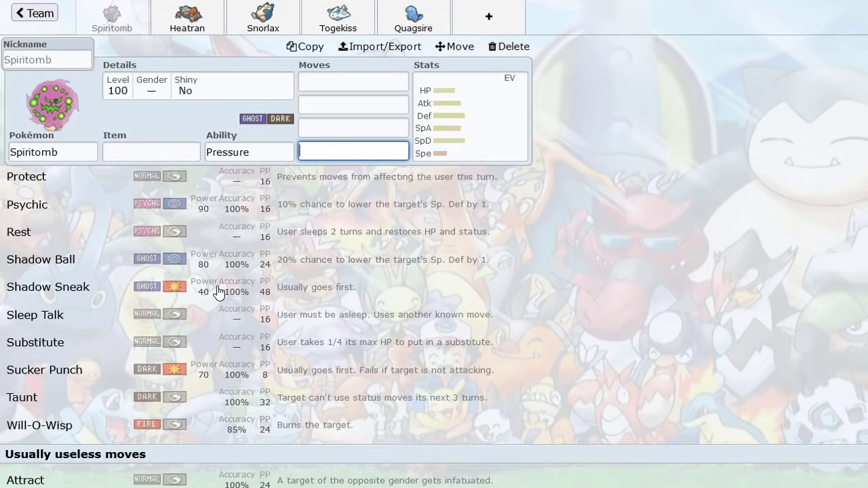
scroll(216, 292, down, 9)
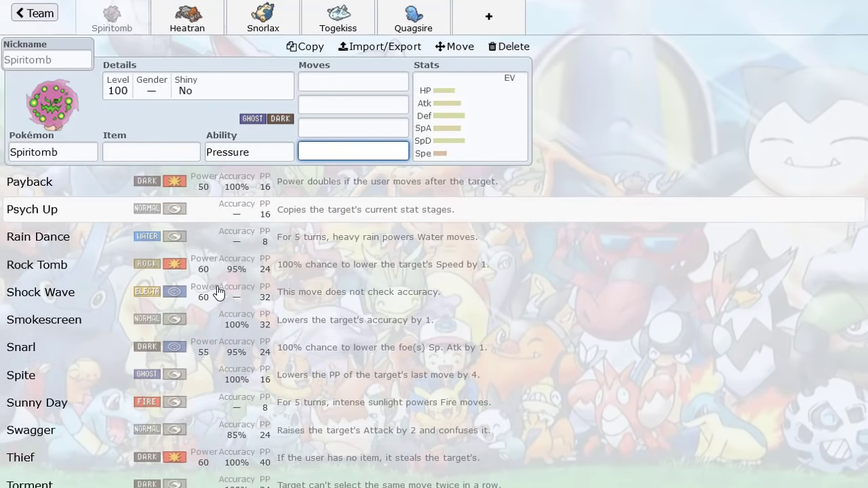
scroll(217, 291, up, 15)
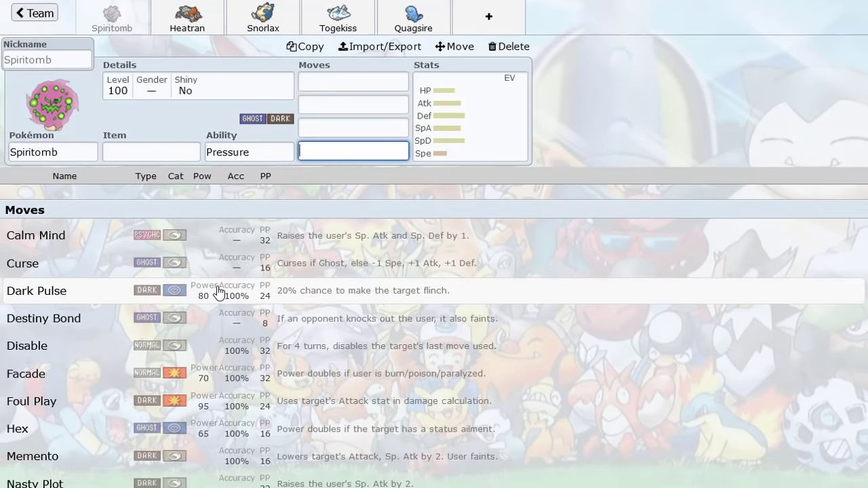
scroll(217, 291, down, 4)
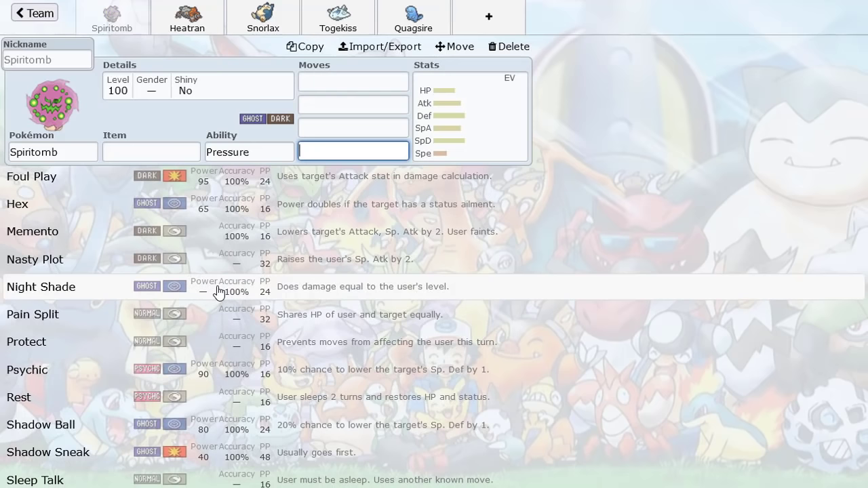
scroll(218, 291, down, 3)
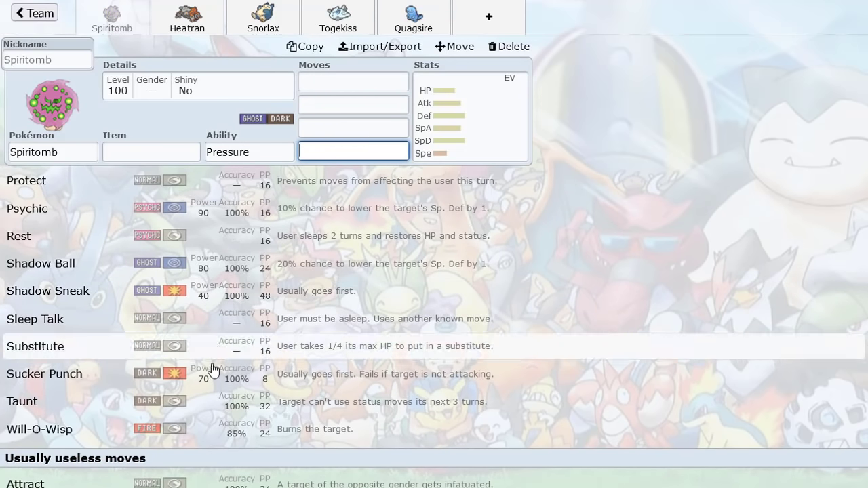
scroll(238, 332, up, 7)
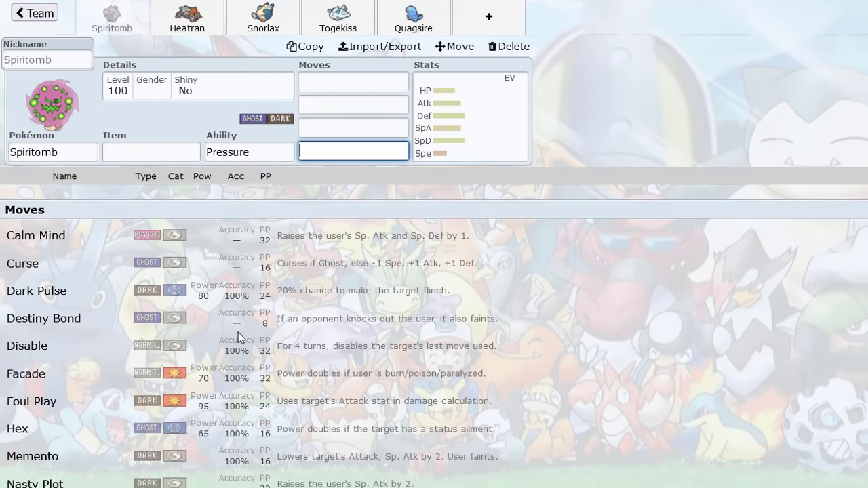
Search Spiritomb's fourth move slot for "sp", clear the search and check its available abilities.
click(220, 156)
click(338, 144)
text(sp)
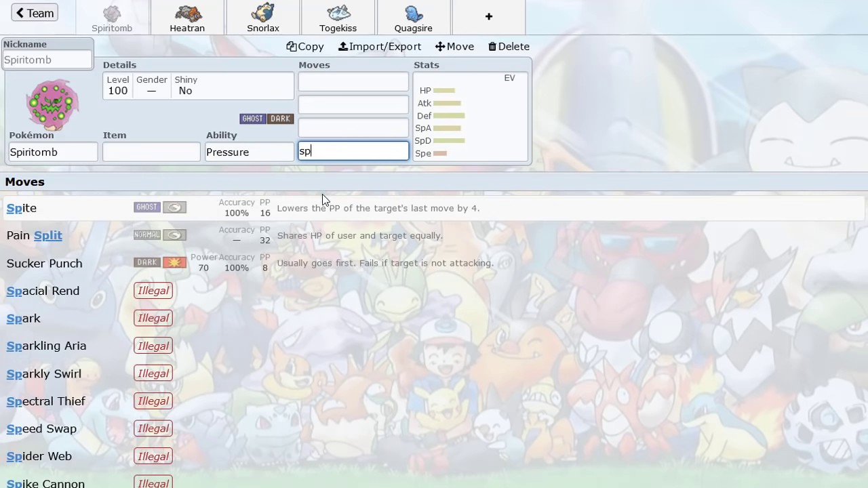
key(BackSpace)
key(BackSpace)
click(233, 148)
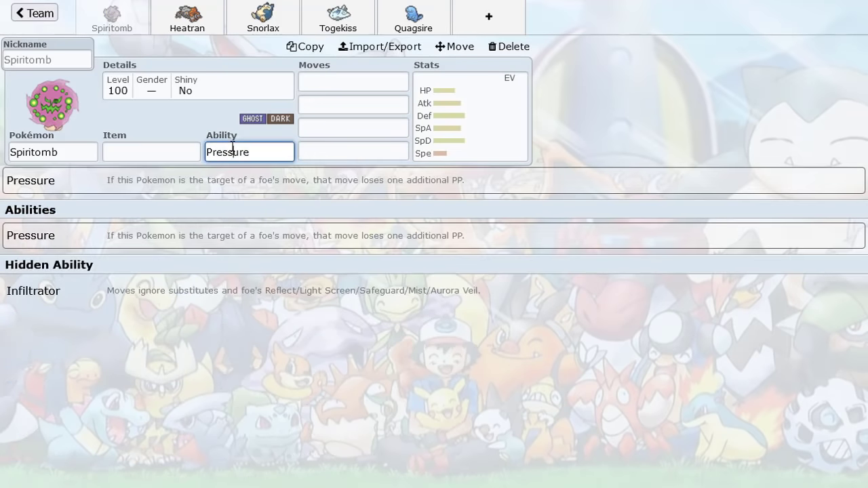
Filter the species by the ability Pressure, look through the matching Pokémon across the tiers, and remove the filter.
click(80, 152)
text(press)
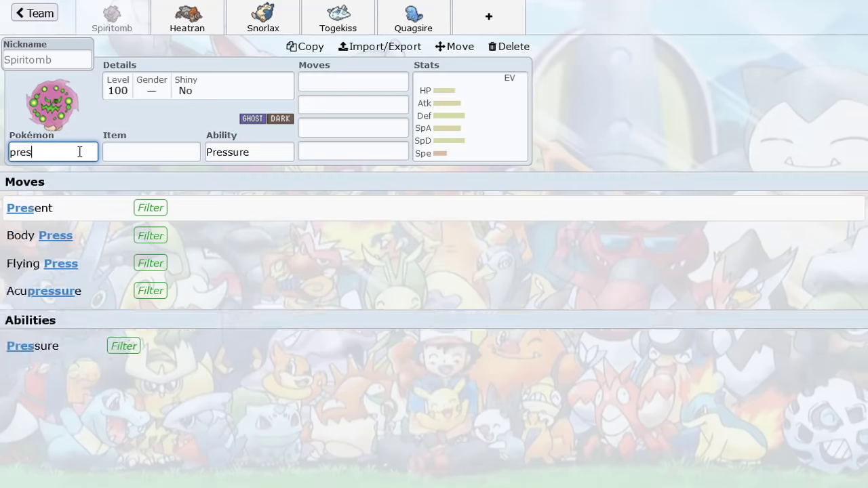
click(87, 315)
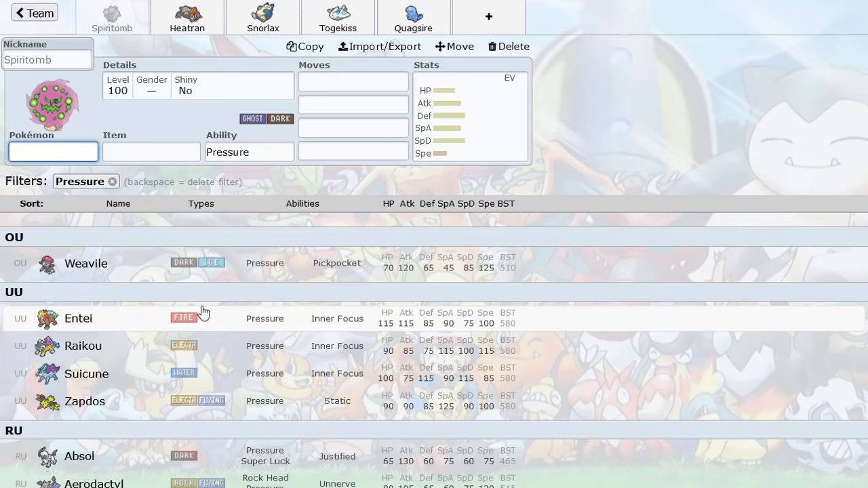
scroll(168, 358, down, 2)
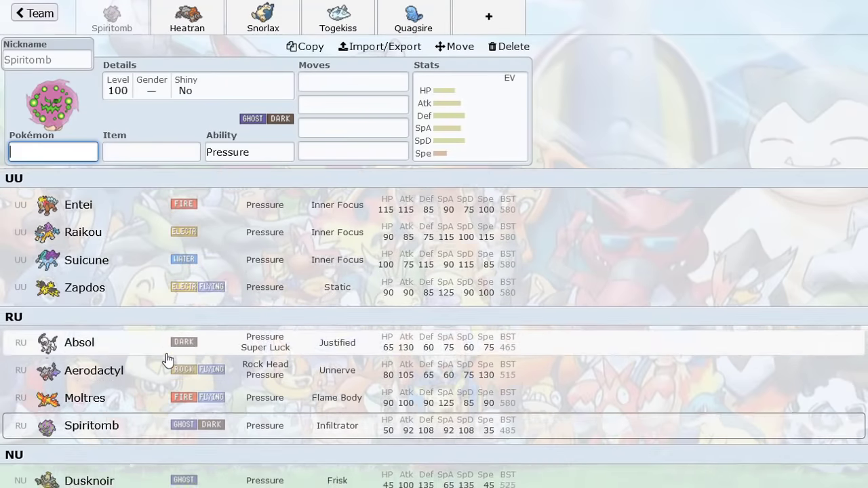
scroll(168, 358, down, 2)
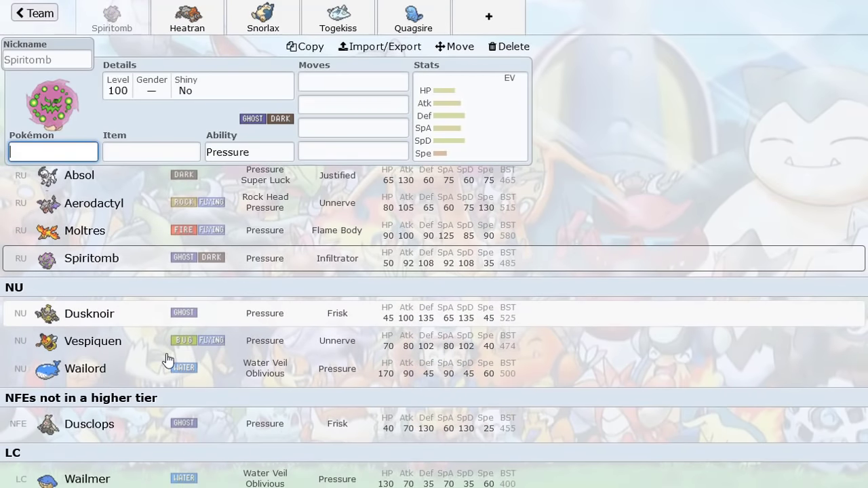
scroll(166, 328, down, 1)
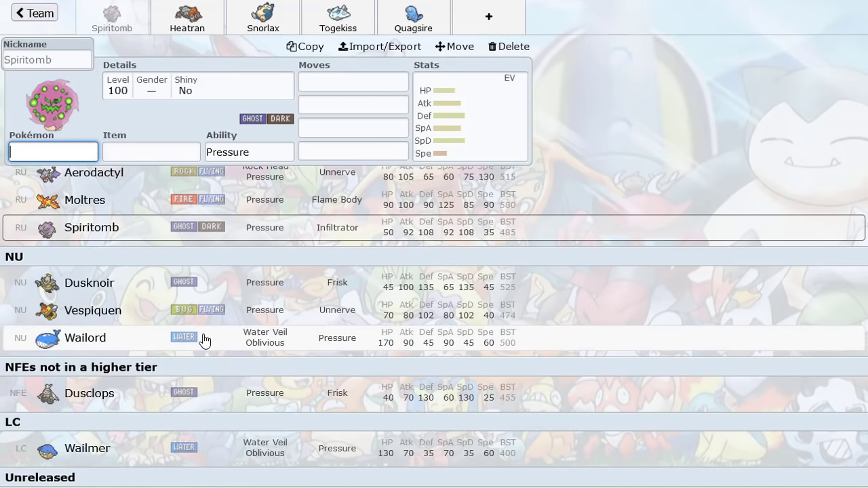
scroll(220, 311, down, 1)
scroll(222, 316, up, 4)
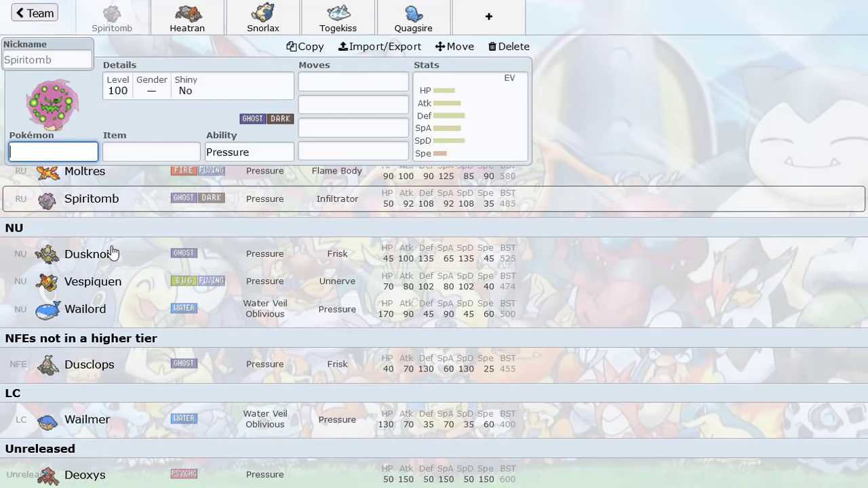
scroll(160, 381, down, 3)
scroll(161, 381, up, 10)
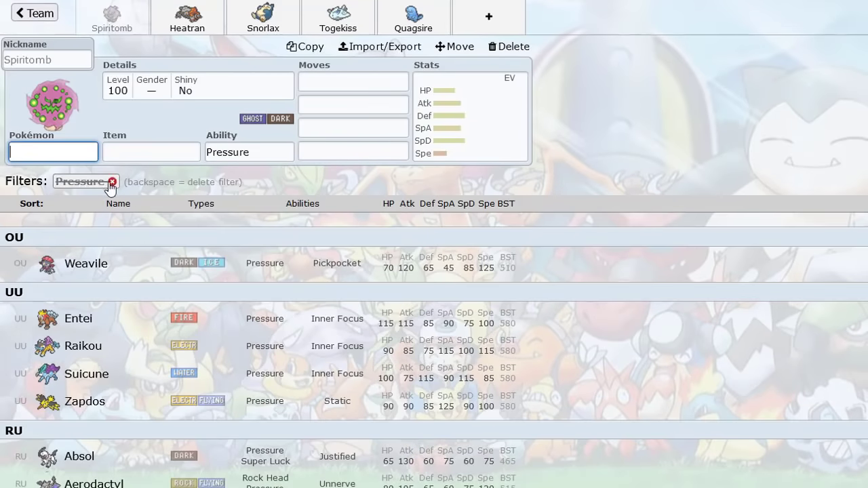
click(112, 181)
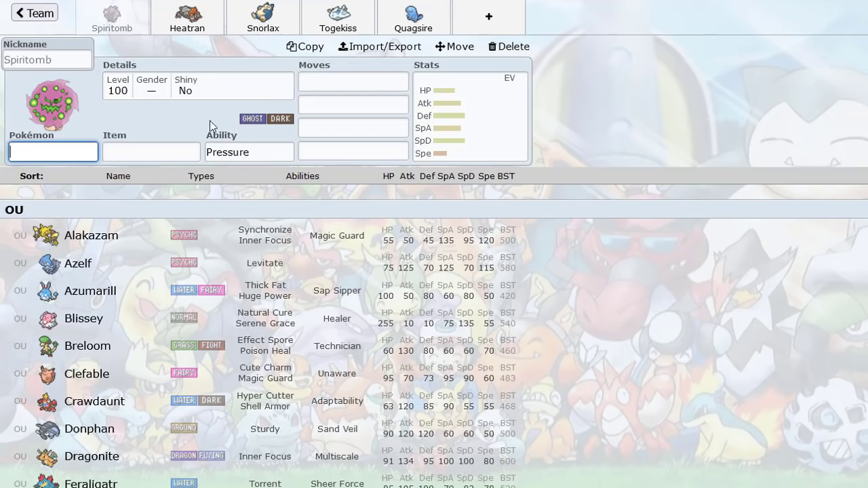
Look through the unfiltered OU and UU species for Pokémon that could suit the team.
click(341, 105)
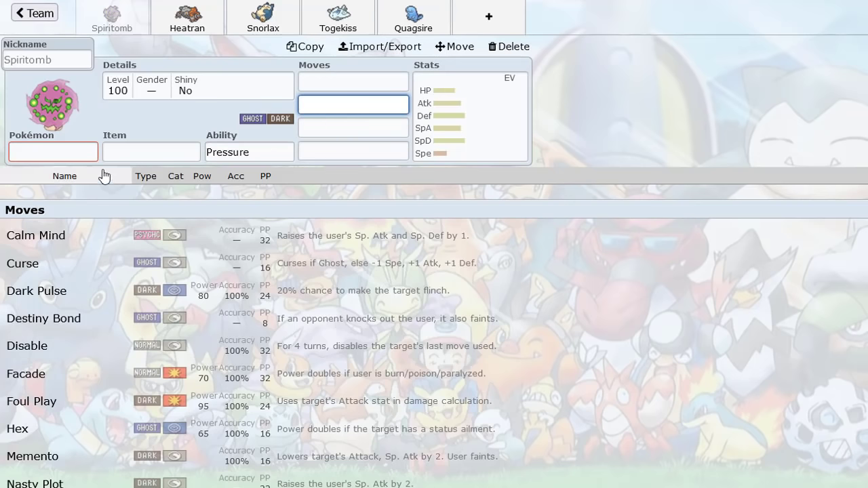
click(79, 149)
scroll(208, 277, down, 8)
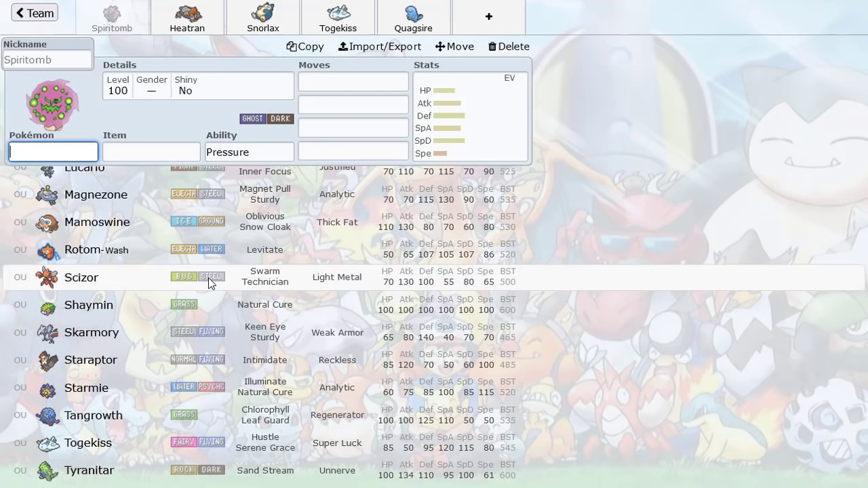
scroll(208, 277, down, 7)
scroll(208, 277, down, 4)
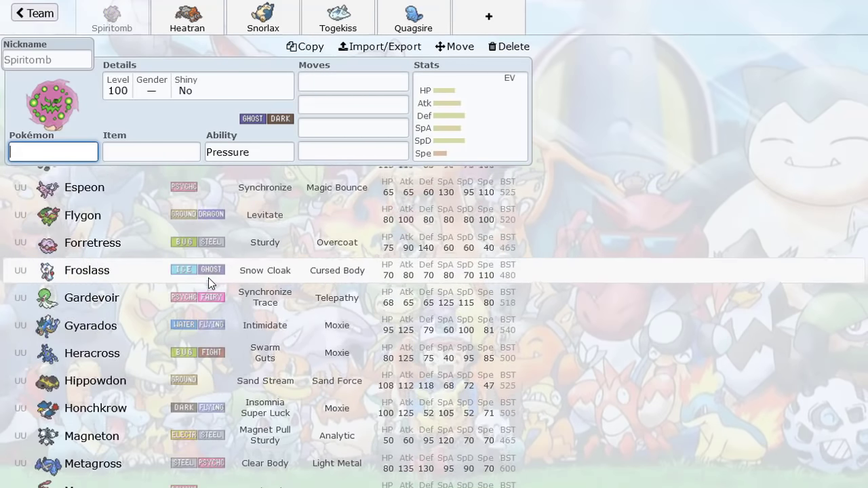
scroll(208, 277, up, 5)
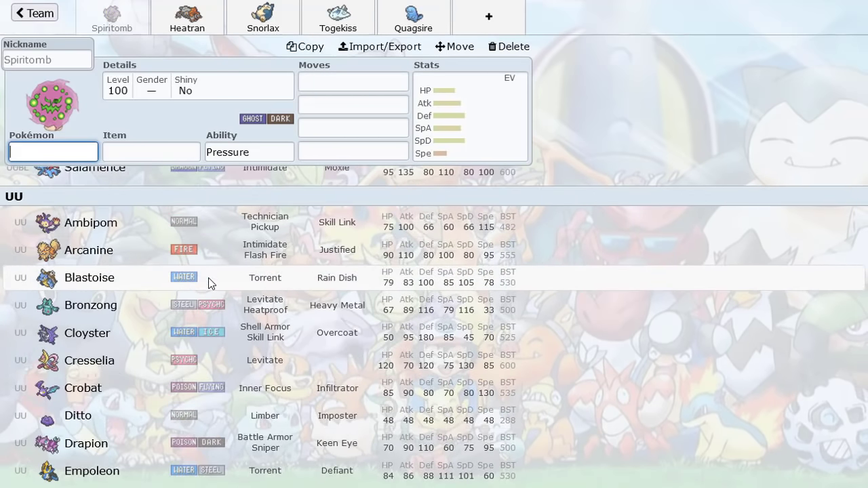
scroll(169, 267, up, 10)
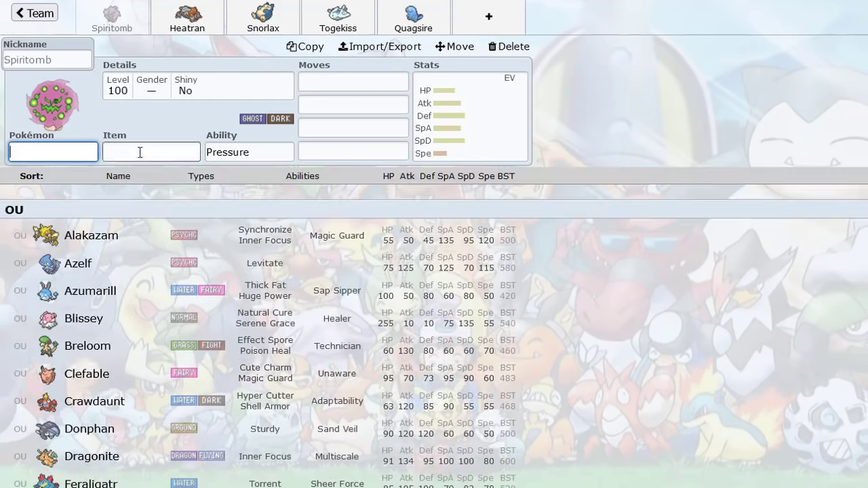
Go through the Heatran, Snorlax, Togekiss and Quagsire slots to review what the team still needs.
click(187, 19)
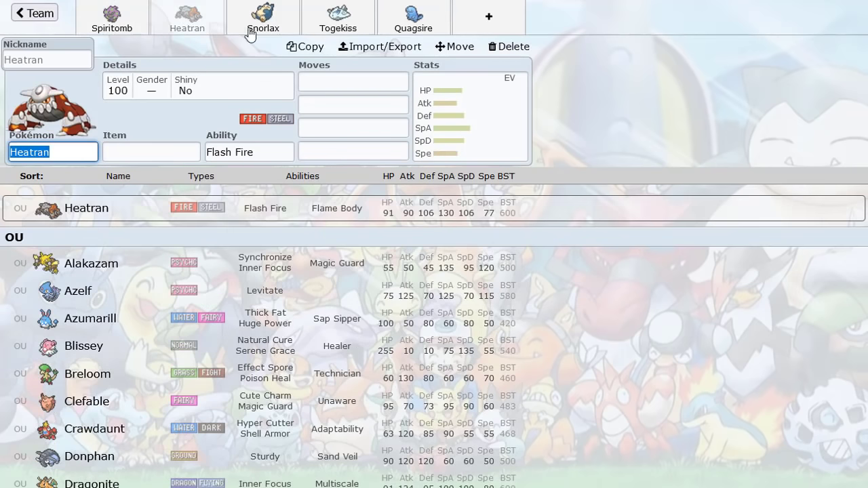
click(261, 23)
click(345, 27)
click(413, 19)
click(338, 20)
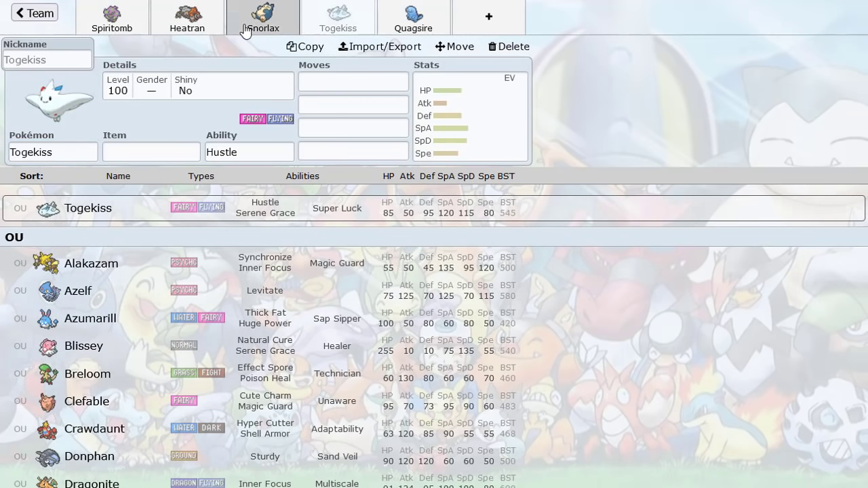
click(188, 23)
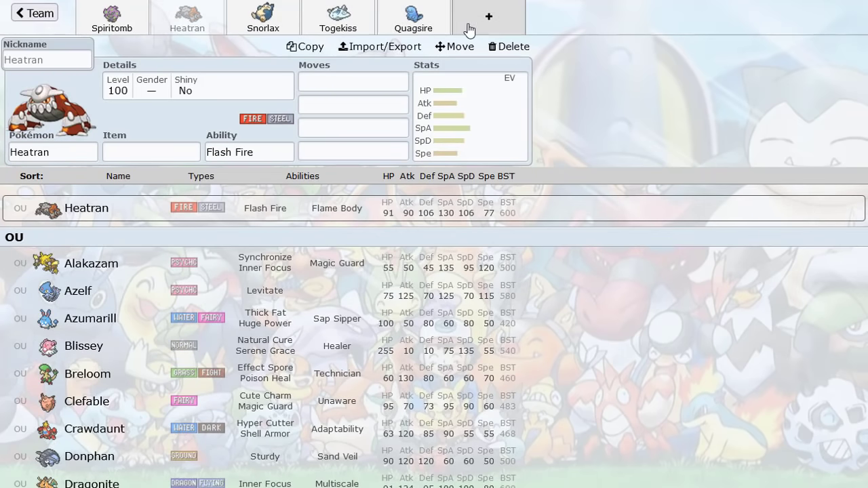
click(344, 32)
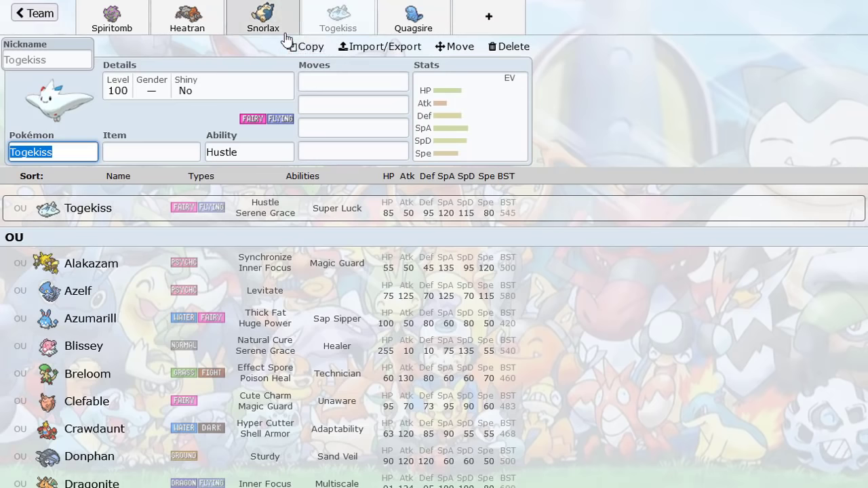
Add Tangrowth to the team's empty sixth slot.
click(481, 30)
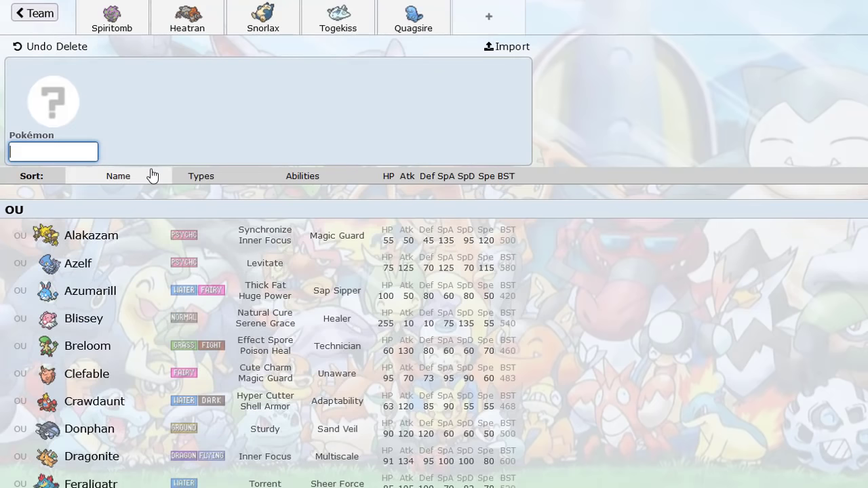
text(tang)
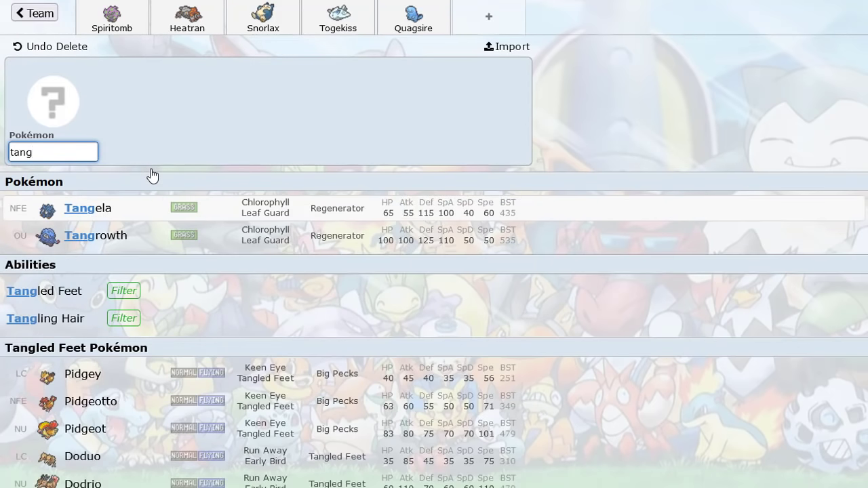
click(151, 252)
Go through all six team slots from Spiritomb to Tangrowth to review the full lineup.
click(412, 24)
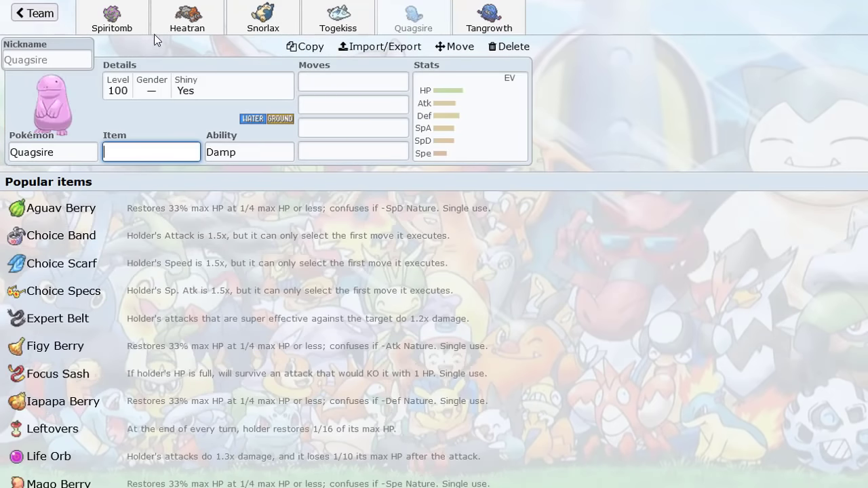
click(115, 31)
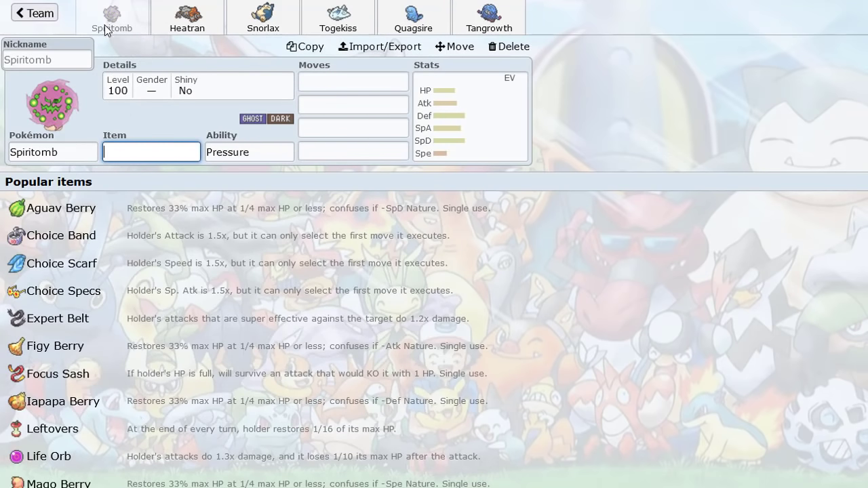
click(188, 24)
click(263, 23)
click(339, 24)
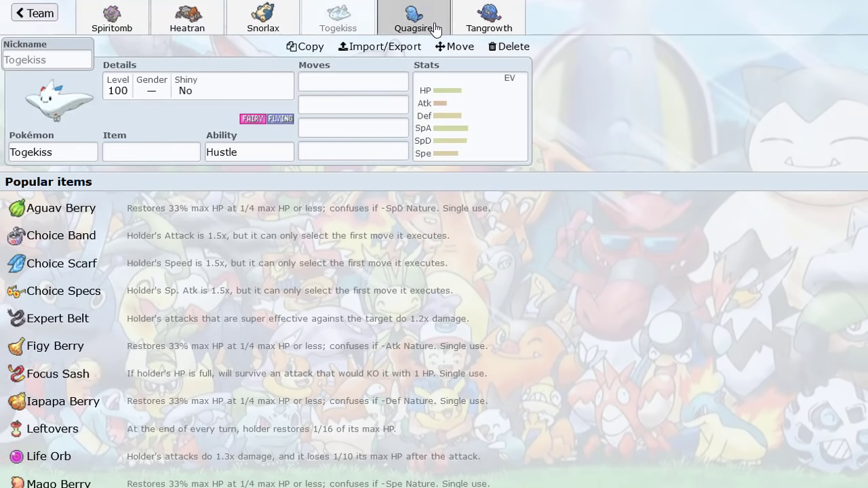
click(435, 28)
click(467, 25)
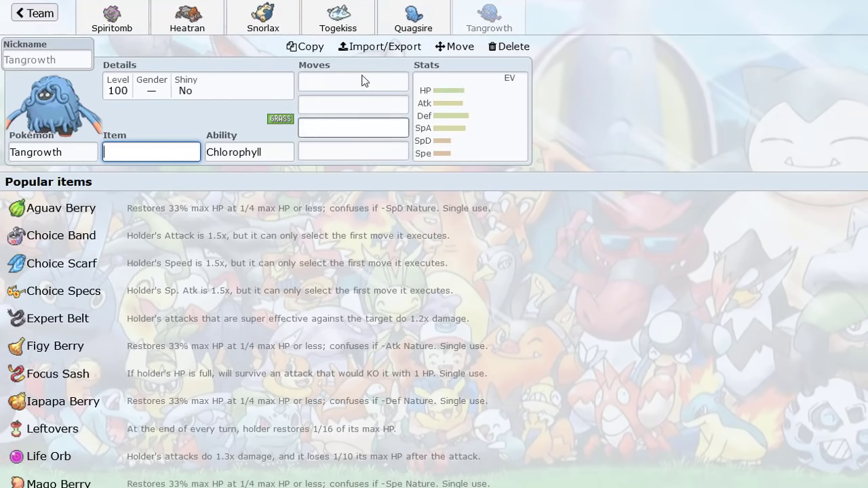
click(352, 20)
Set Heatran's EVs to 252 HP, 252 Sp. Def. and 4 Speed.
click(187, 23)
click(442, 157)
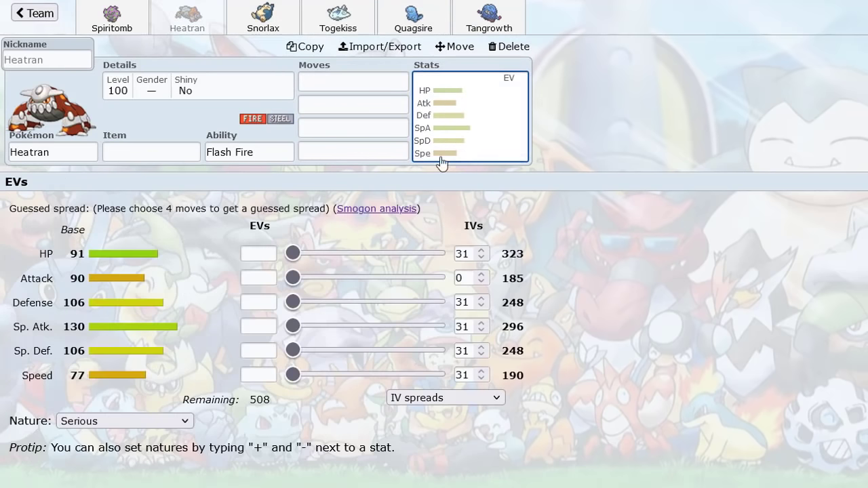
click(436, 254)
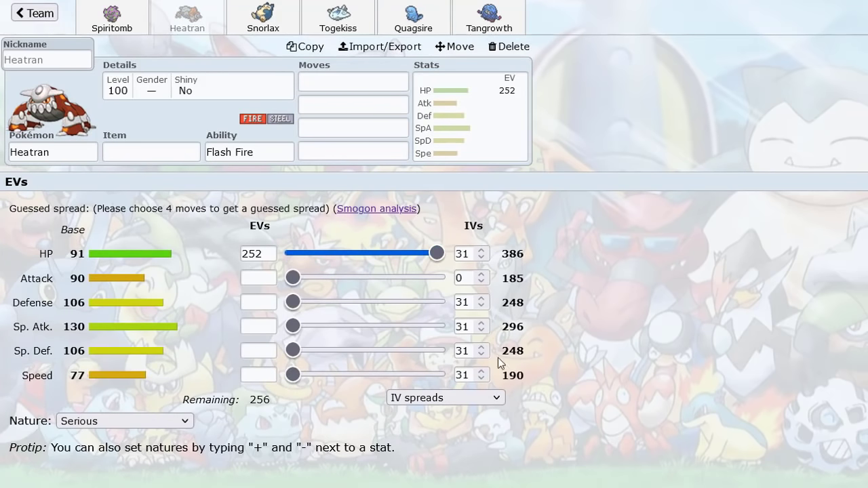
click(434, 351)
click(398, 375)
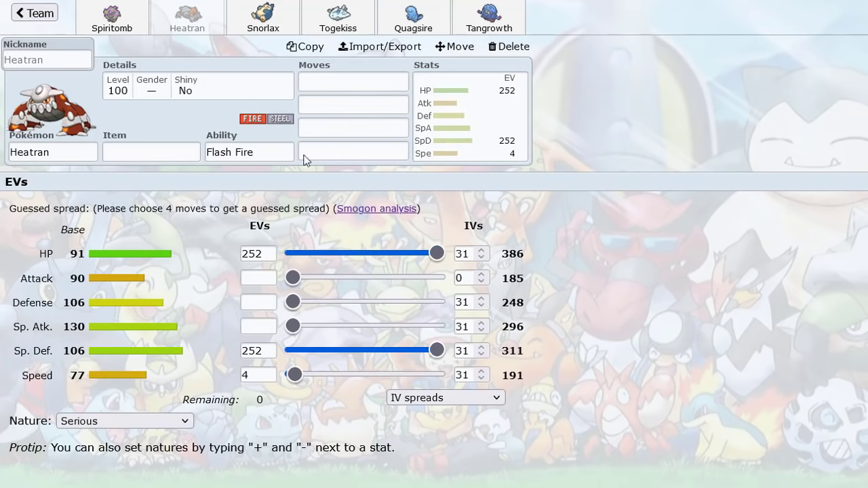
Set Snorlax's EVs to 108 HP, 252 Defense and 148 Sp. Def.
click(263, 17)
click(436, 258)
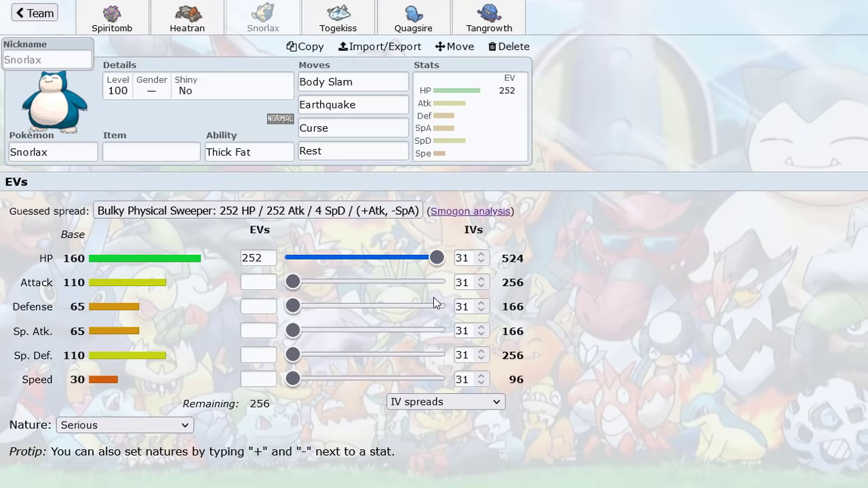
click(354, 258)
click(395, 306)
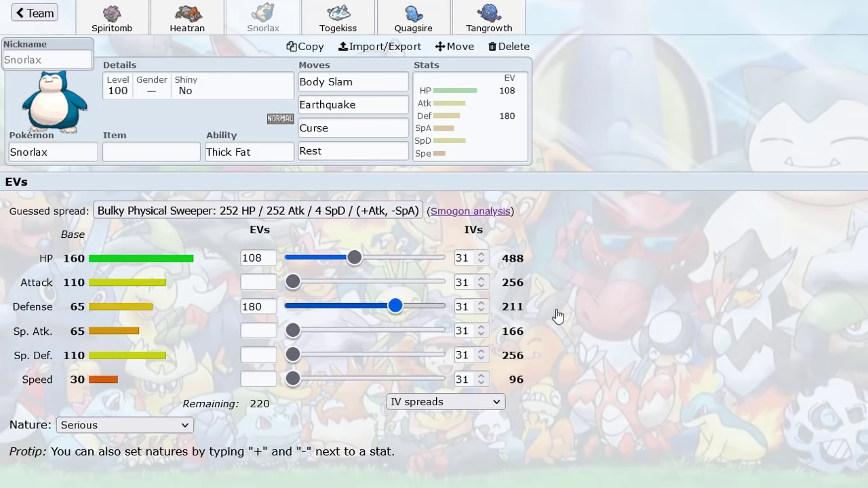
drag(557, 316, 557, 316)
click(377, 354)
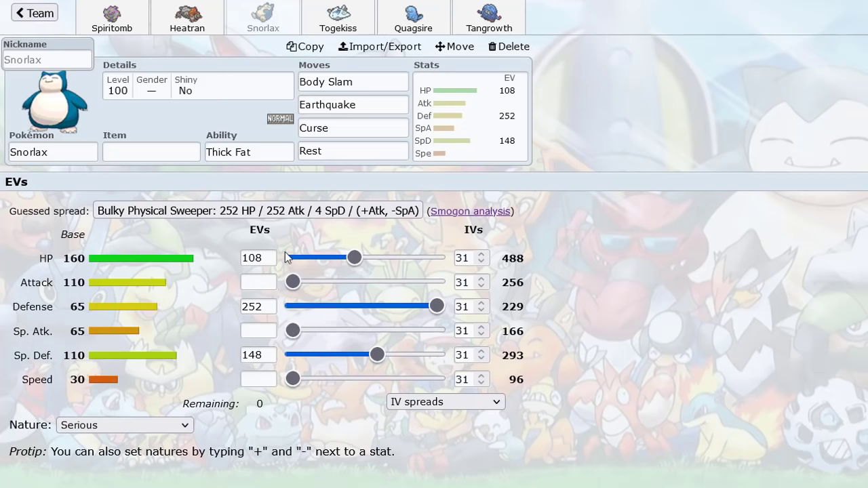
Set Togekiss's EVs to 192 HP and 196 Sp. Def.
click(337, 19)
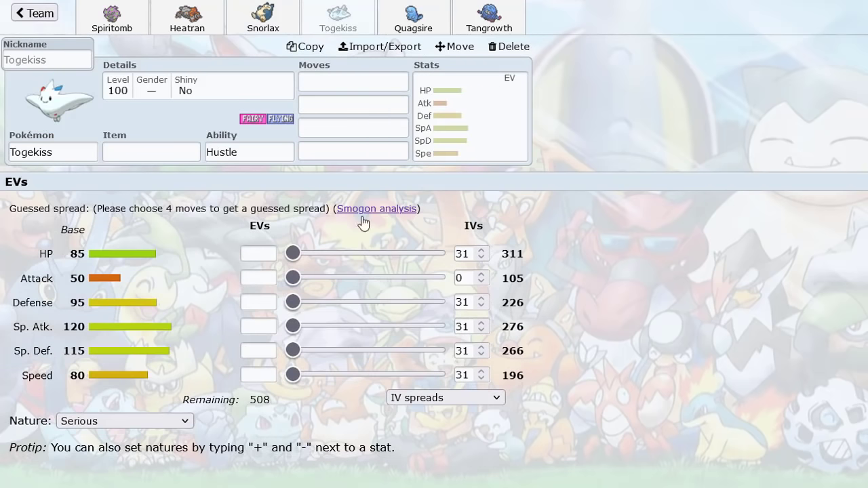
click(401, 253)
click(405, 350)
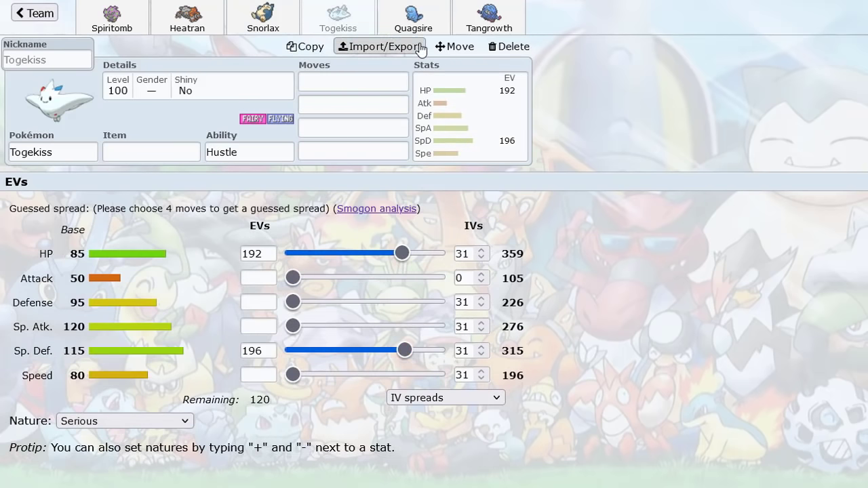
click(379, 46)
Raise Quagsire's HP and Defense EVs to the maximum.
click(413, 19)
click(441, 253)
drag(293, 302, 437, 303)
Set Tangrowth's EVs to 252 HP and 252 Sp. Def.
click(489, 19)
click(347, 253)
drag(348, 253, 439, 253)
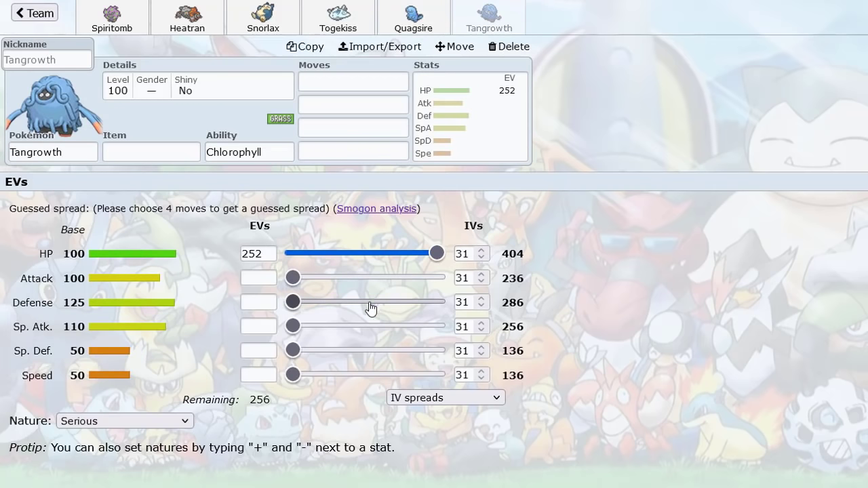
drag(337, 351, 440, 350)
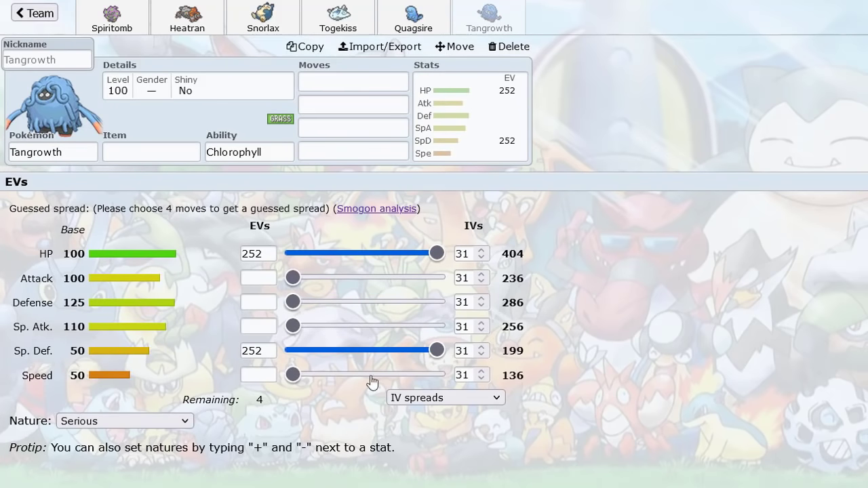
Clear Tangrowth's Sp. Def EVs and review the Snorlax and Togekiss spreads.
drag(360, 351, 288, 350)
click(263, 19)
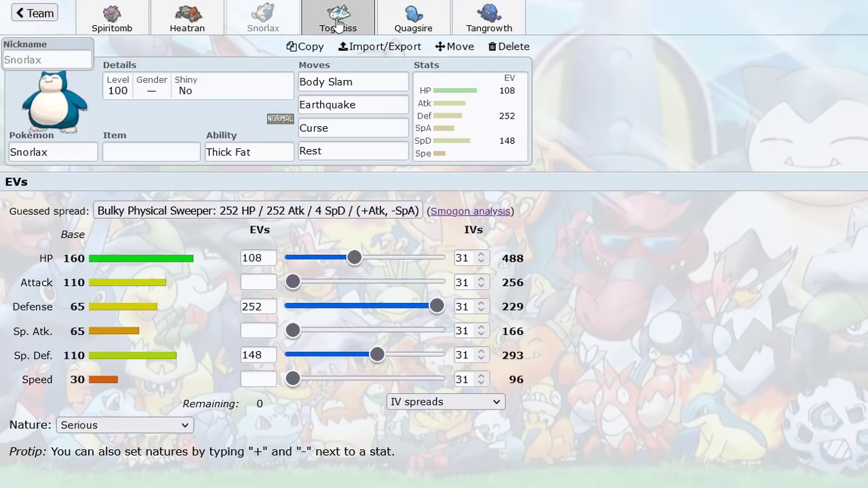
click(414, 19)
click(468, 22)
click(263, 35)
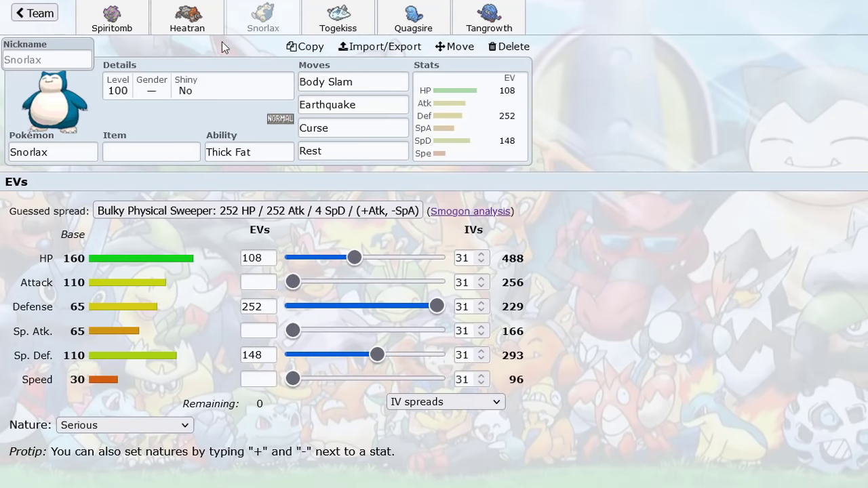
click(322, 17)
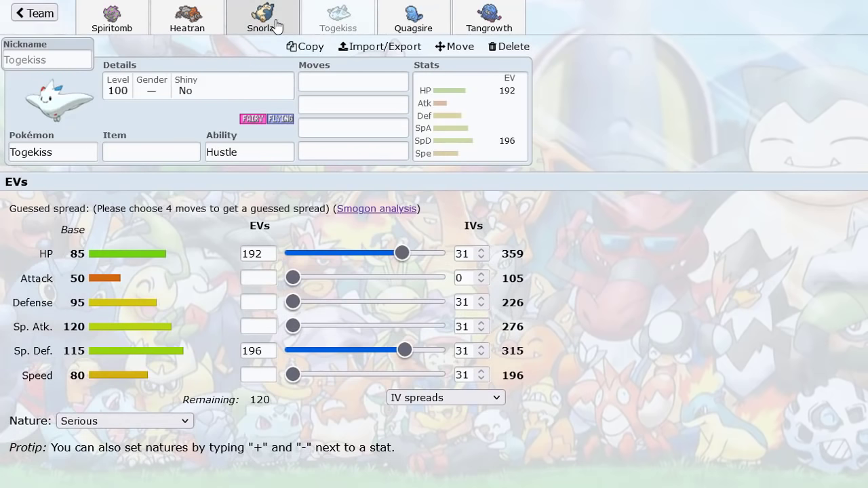
click(277, 21)
click(440, 20)
click(465, 22)
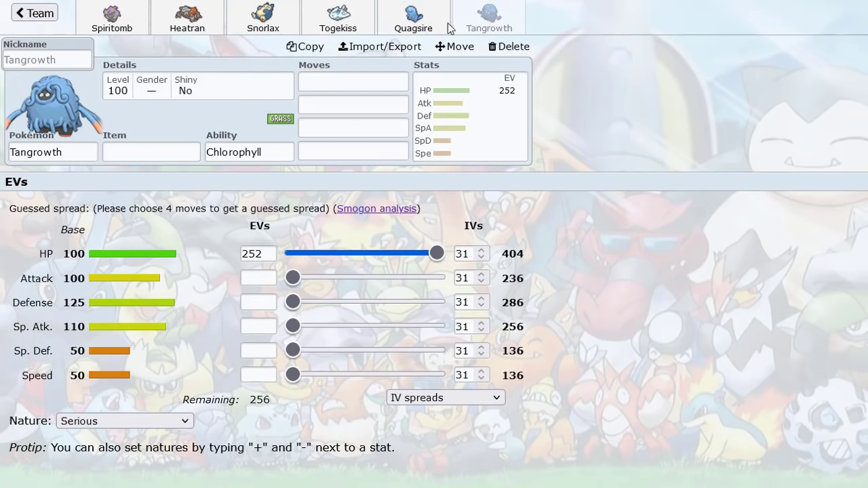
Search Togekiss's first move slot for "ar", then check the Heatran, Snorlax and Quagsire sets.
click(337, 22)
click(314, 78)
text(a)
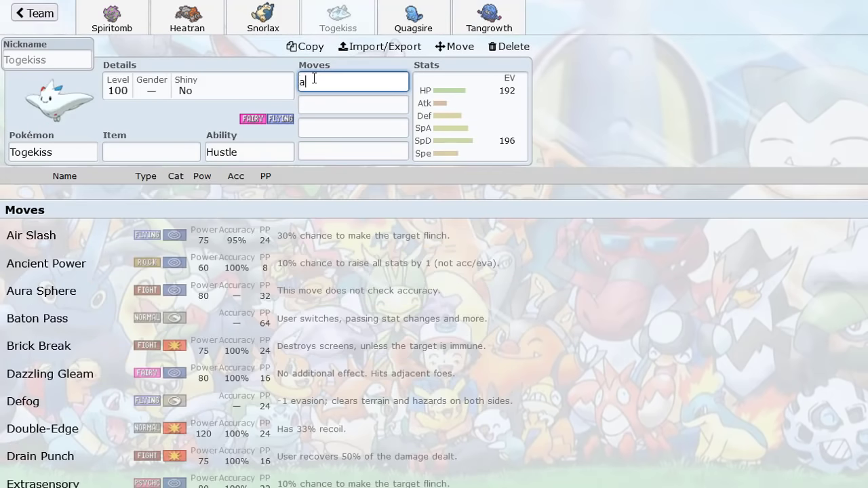
text(r)
click(198, 25)
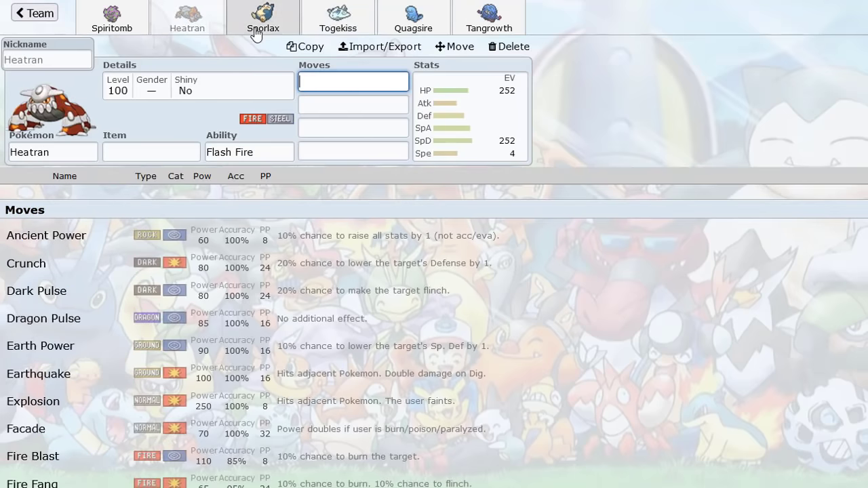
click(261, 27)
click(460, 31)
click(398, 32)
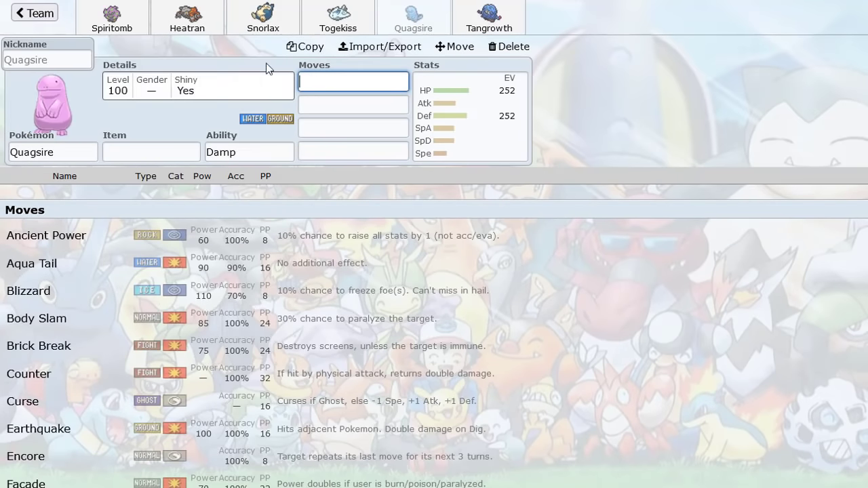
Browse the full list of moves available to Togekiss from its third move slot.
click(339, 24)
click(345, 133)
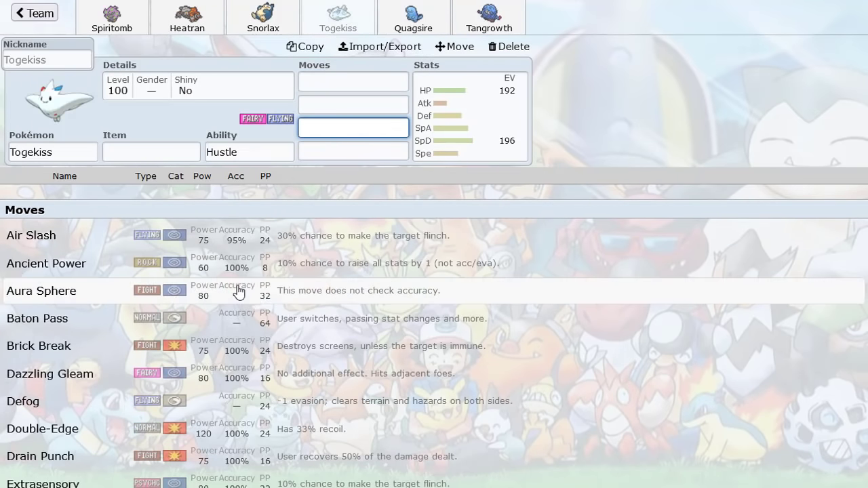
scroll(236, 291, down, 7)
scroll(236, 290, down, 10)
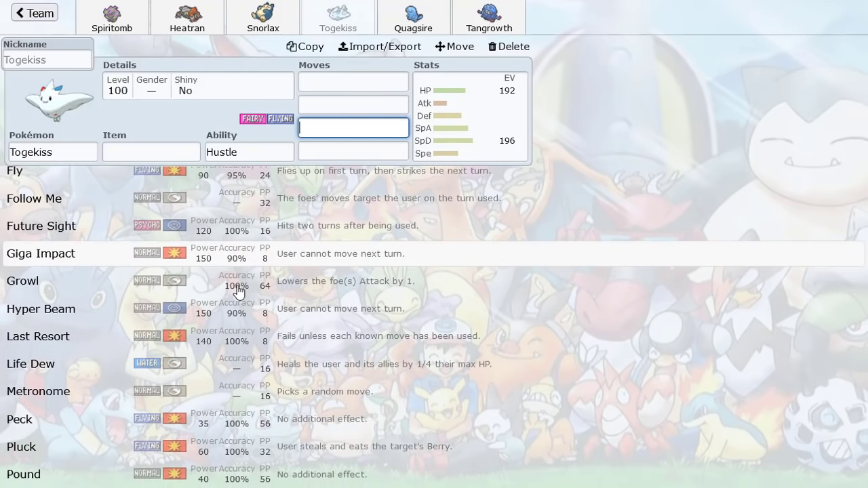
scroll(238, 291, up, 17)
Filter the Pokémon choices for Spiritomb's slot by the move Heal Bell and review the candidates.
click(132, 30)
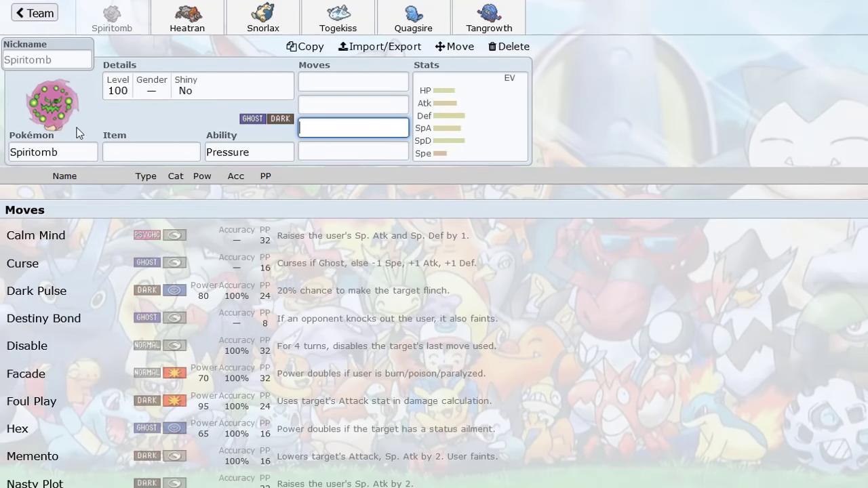
click(62, 144)
text(heat)
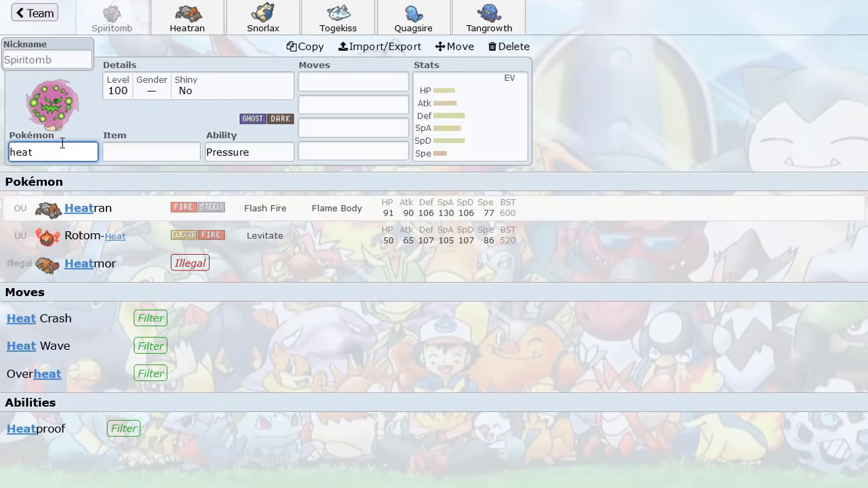
key(BackSpace)
text(l)
click(103, 215)
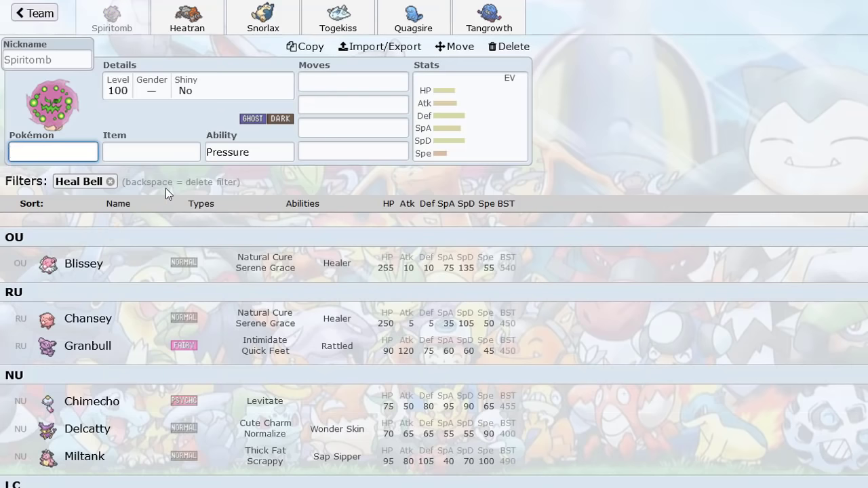
scroll(151, 237, down, 4)
scroll(151, 237, up, 3)
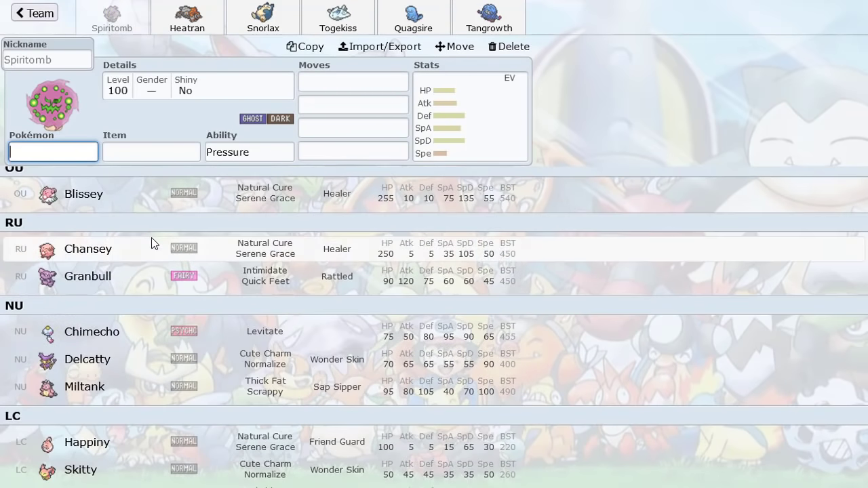
scroll(153, 243, down, 2)
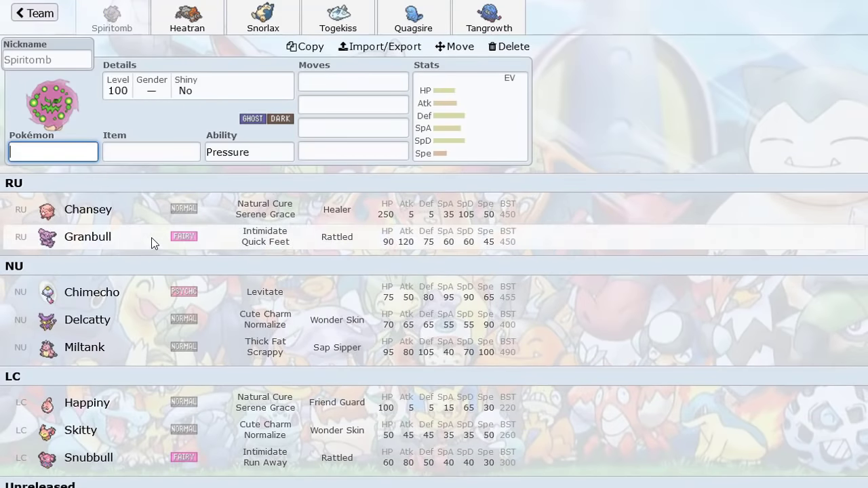
scroll(151, 237, up, 3)
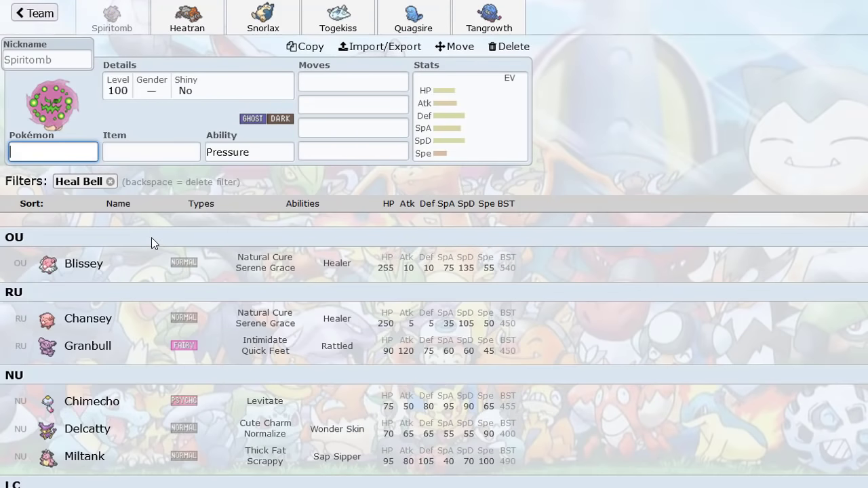
Replace the Heal Bell filter with Aromatherapy and review the Pokémon that learn it.
click(114, 184)
text(aroma)
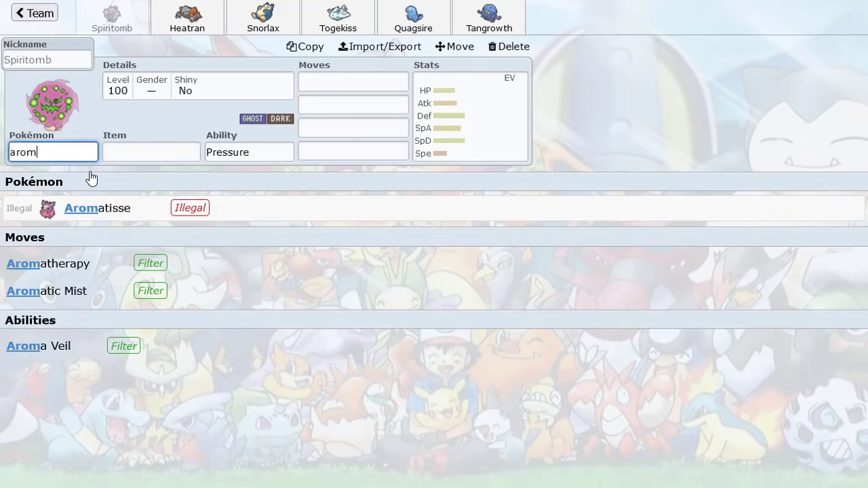
click(61, 264)
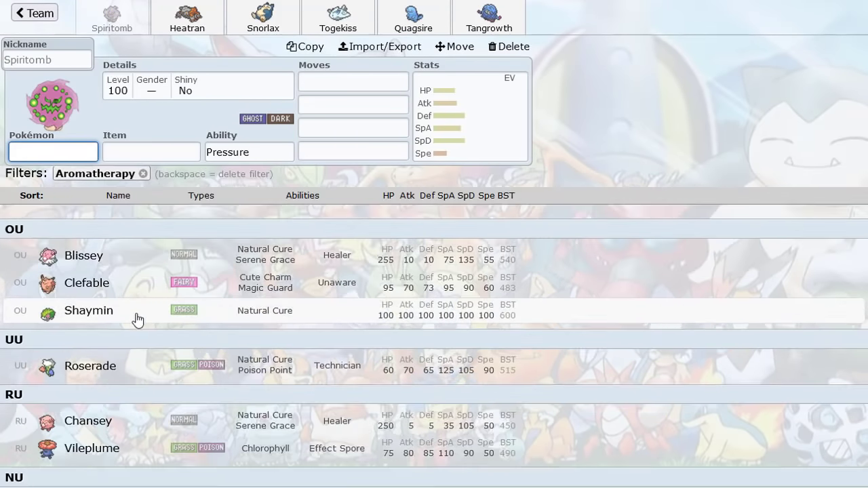
scroll(136, 319, down, 3)
scroll(126, 318, up, 3)
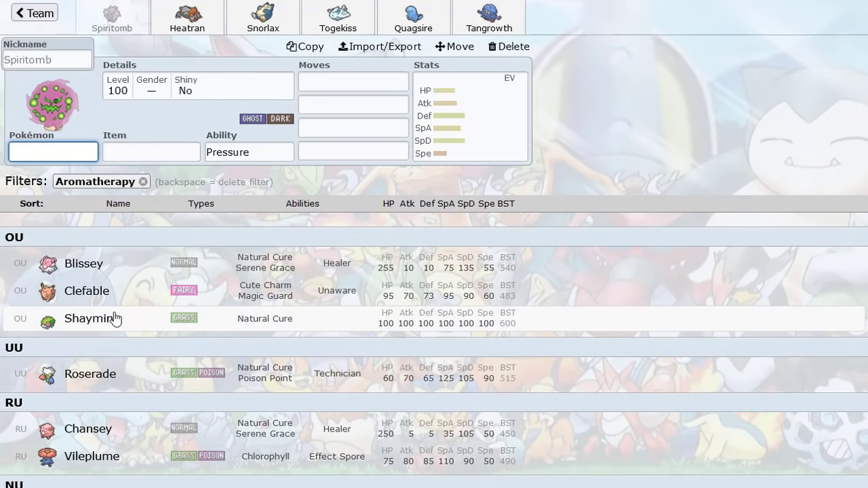
Replace Tangrowth with Shaymin and move it between Heatran and Snorlax in the team order.
click(488, 17)
text(shar)
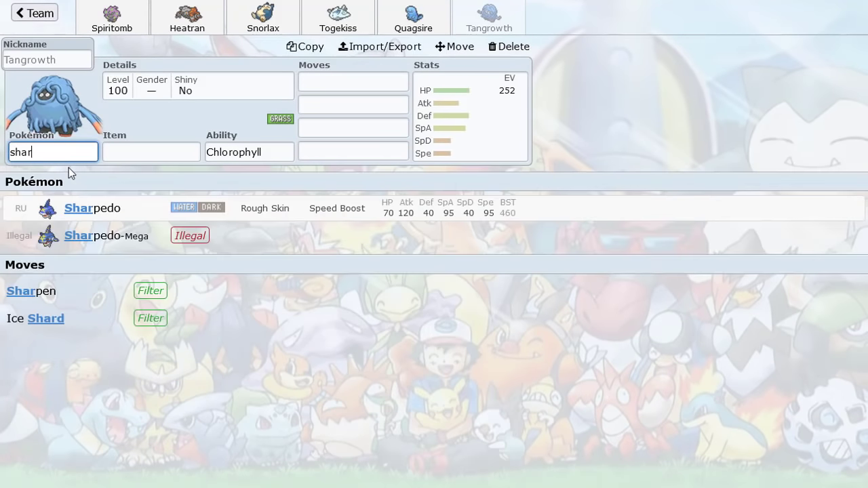
key(BackSpace)
key(BackSpace)
text(ay)
key(Return)
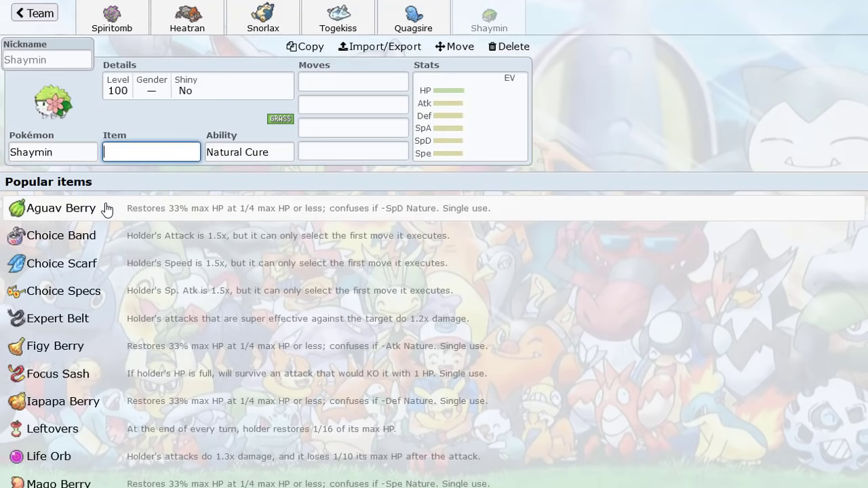
click(454, 46)
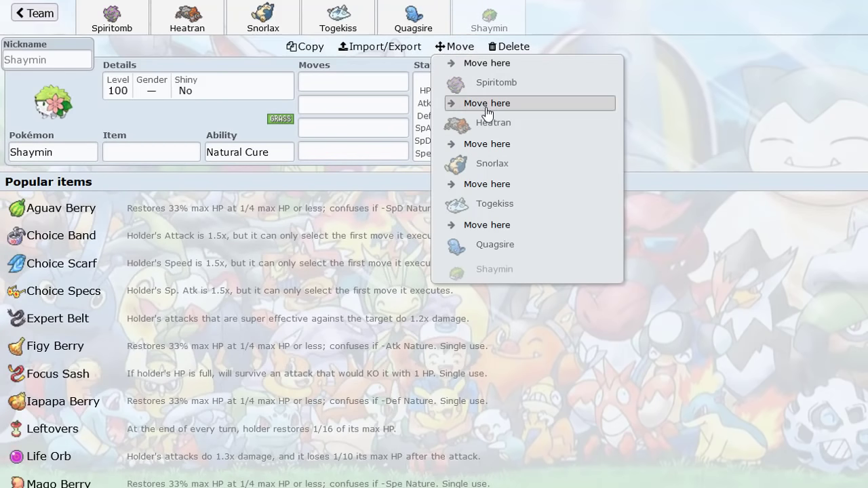
click(506, 142)
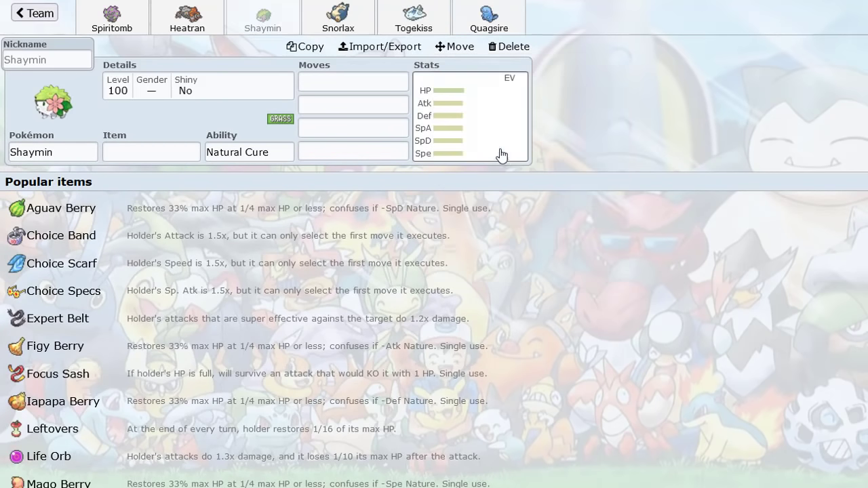
Give Shaymin Aromatherapy as its fourth move and Rest as its third.
click(333, 140)
text(arom)
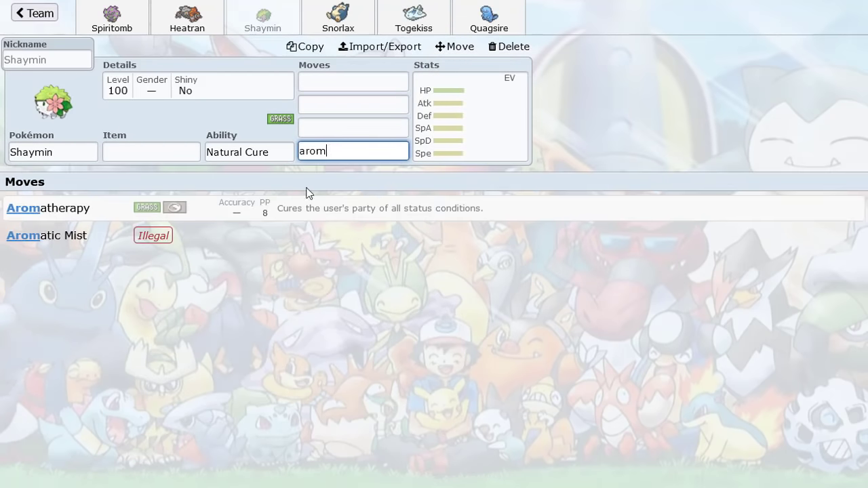
click(298, 211)
click(361, 137)
text(res)
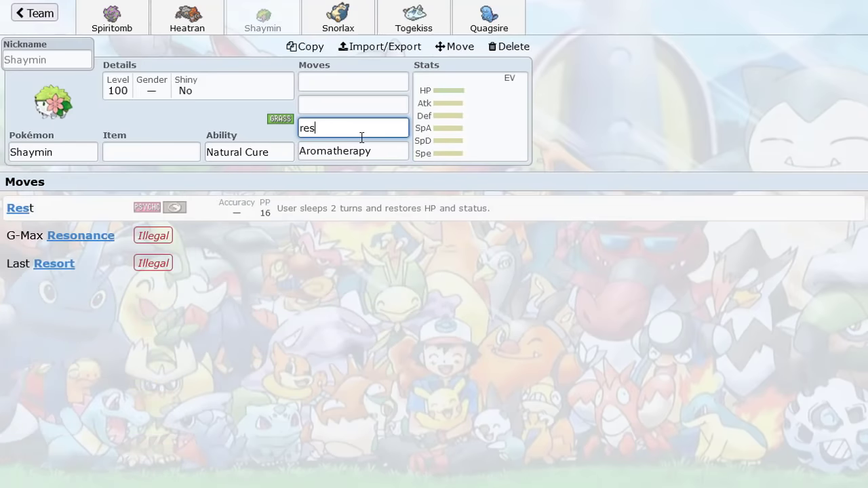
click(230, 219)
Set Shaymin's second move to Leech Seed after checking its available moves.
click(320, 99)
scroll(242, 317, down, 6)
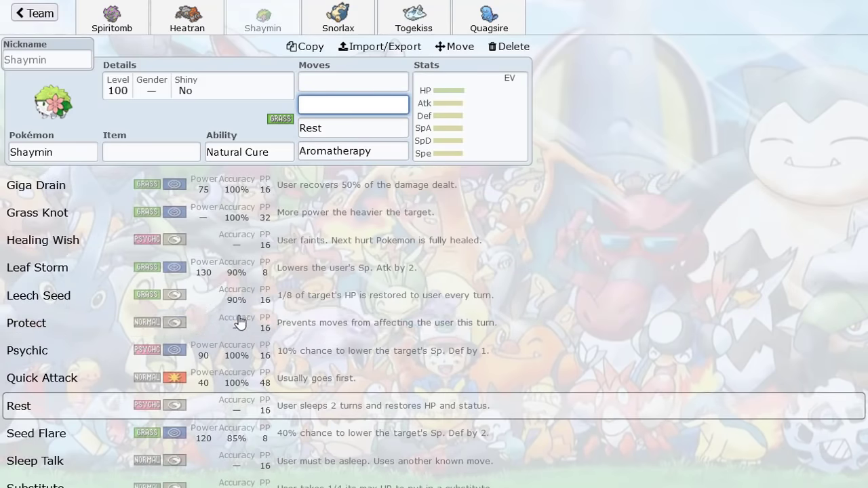
scroll(239, 320, down, 5)
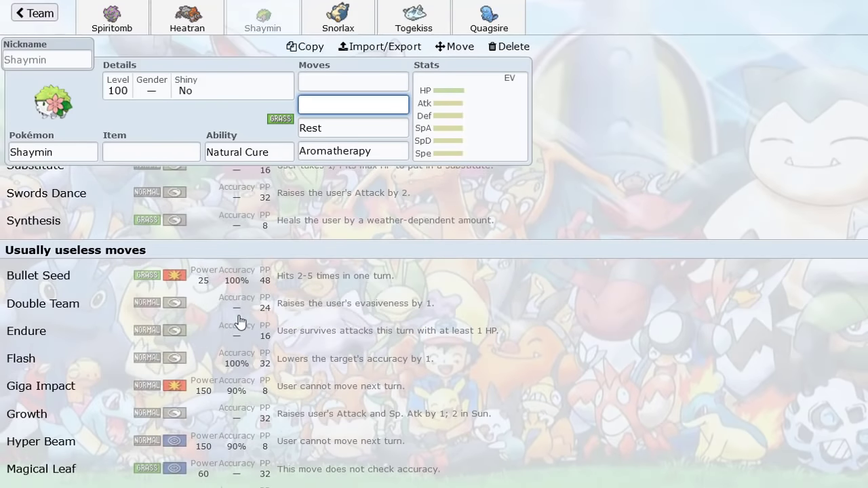
scroll(239, 321, up, 10)
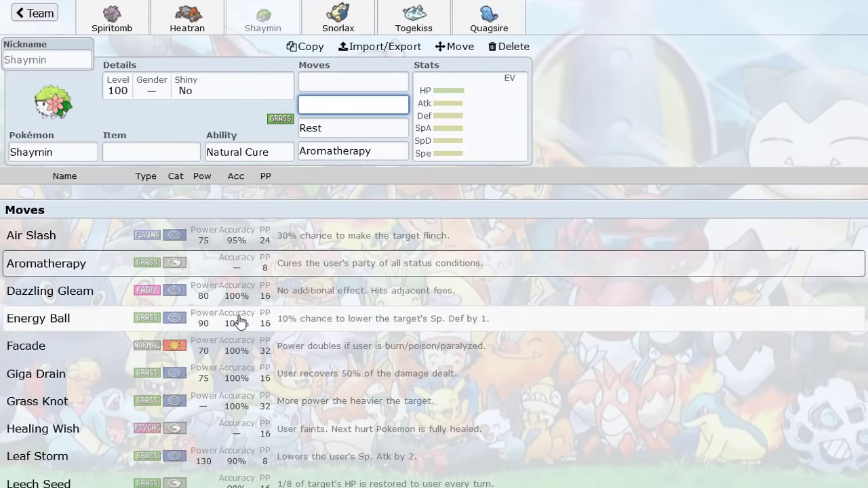
text(le)
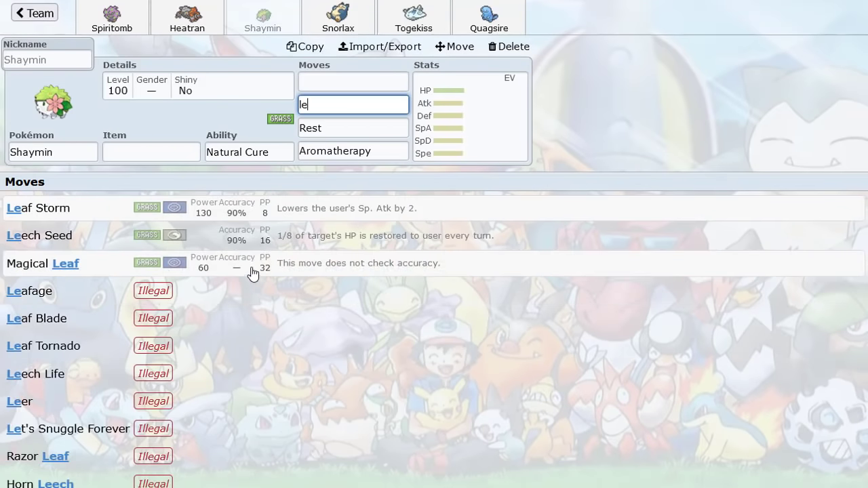
click(235, 249)
Browse the options for Shaymin's first move and open its EVs.
click(340, 82)
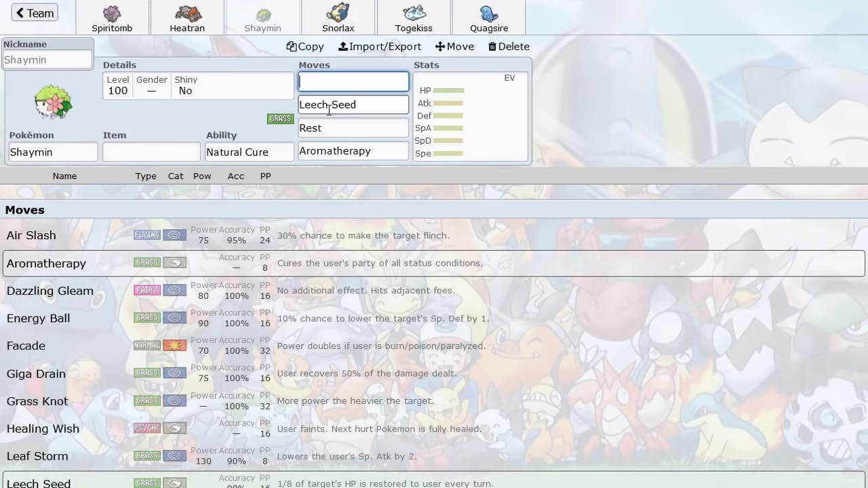
scroll(269, 299, down, 5)
scroll(269, 298, up, 5)
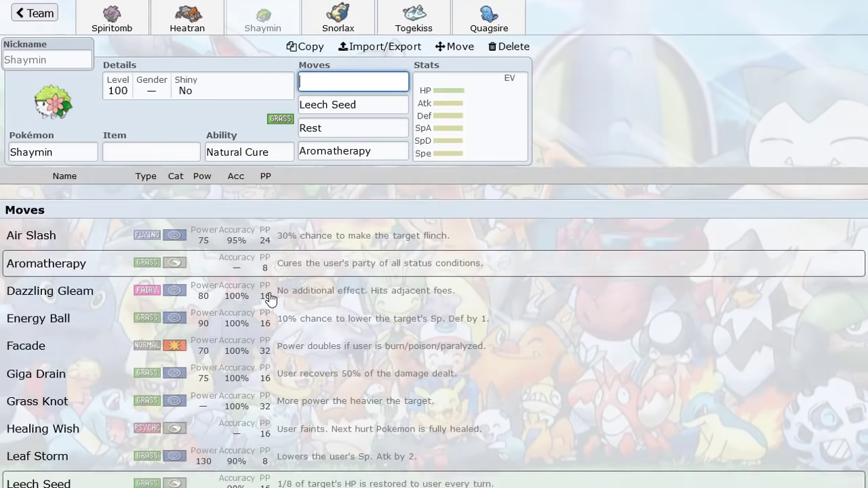
click(458, 158)
Filter the Pokémon choices for Shaymin's slot by the move Aromatherapy and examine the alternatives.
click(53, 153)
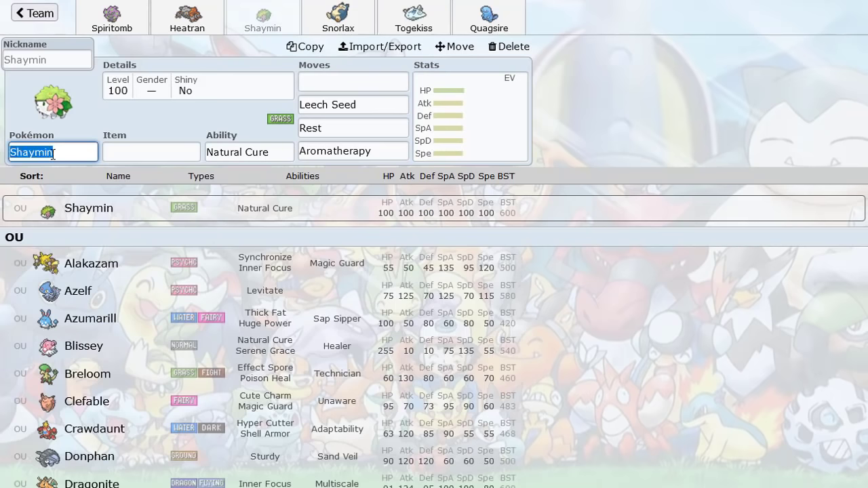
text(aroma)
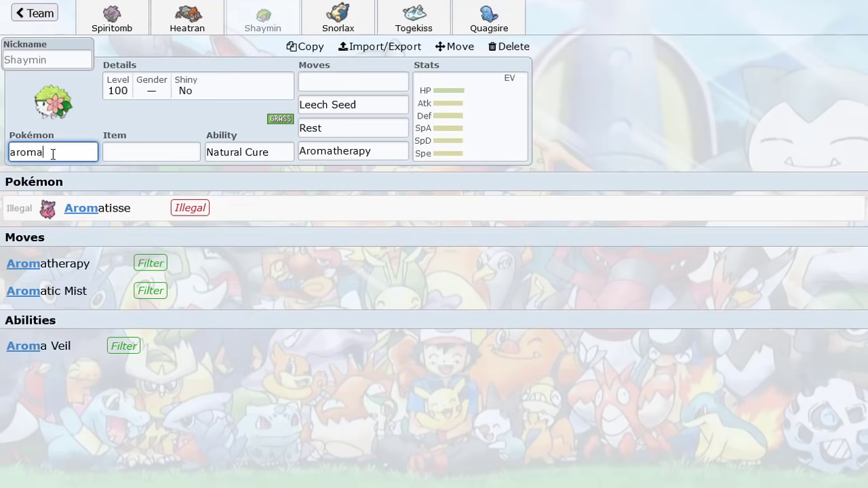
text(ther)
click(67, 208)
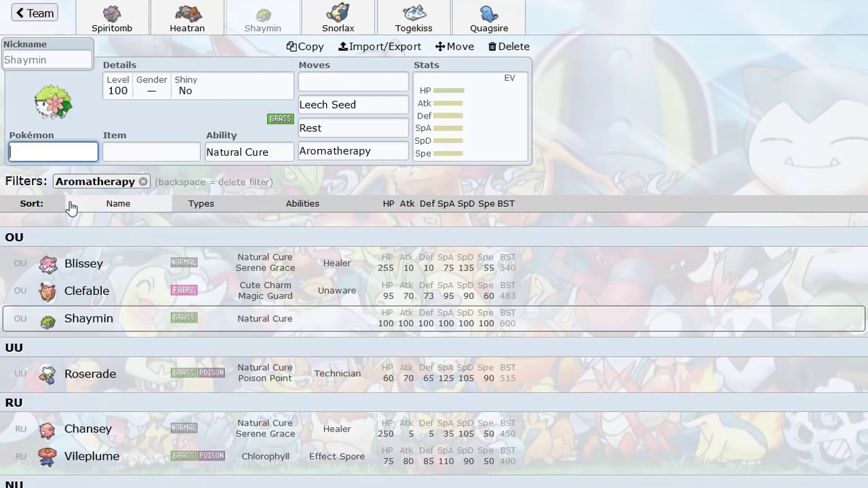
scroll(174, 353, down, 3)
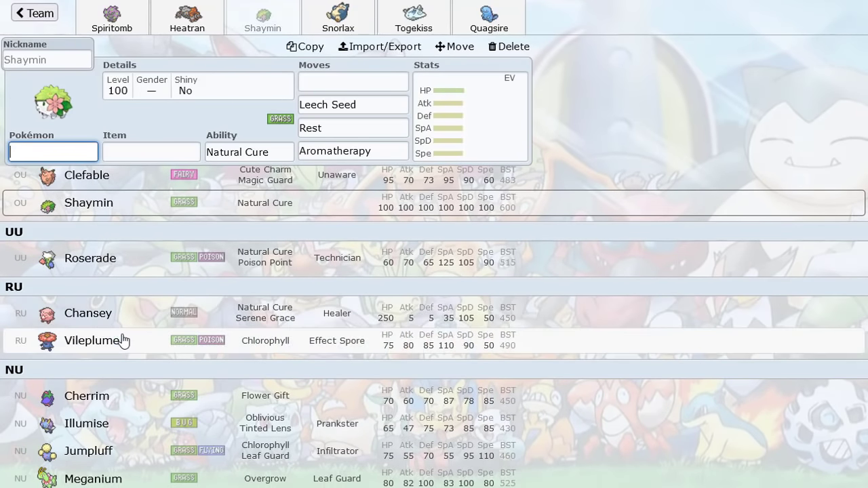
Replace Spiritomb with Chimecho in the first team slot.
click(100, 19)
text(chim)
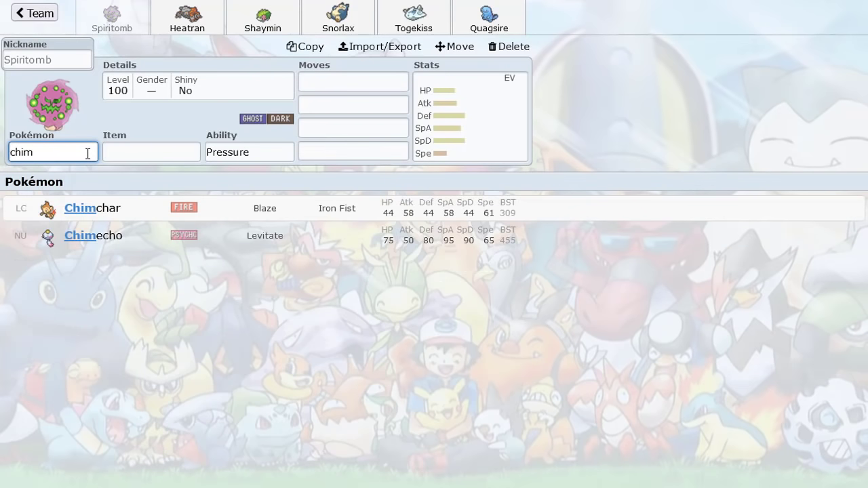
click(145, 246)
Replace Shaymin with Vileplume in the third team slot.
click(262, 17)
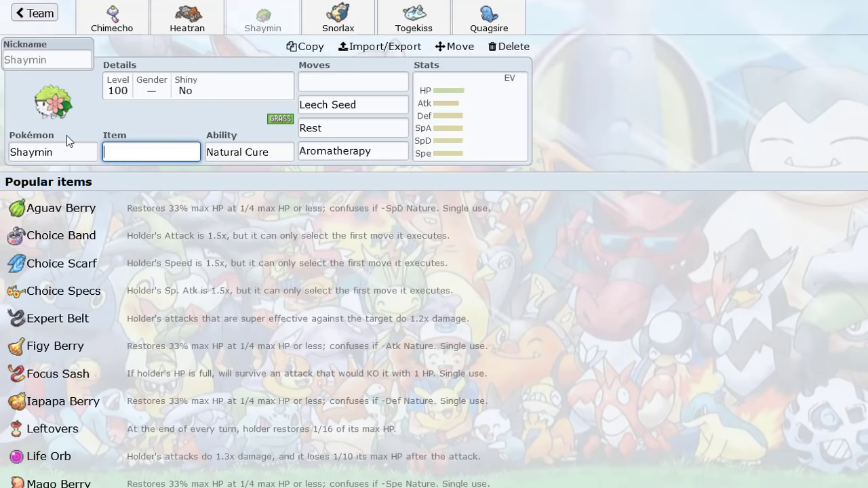
click(70, 145)
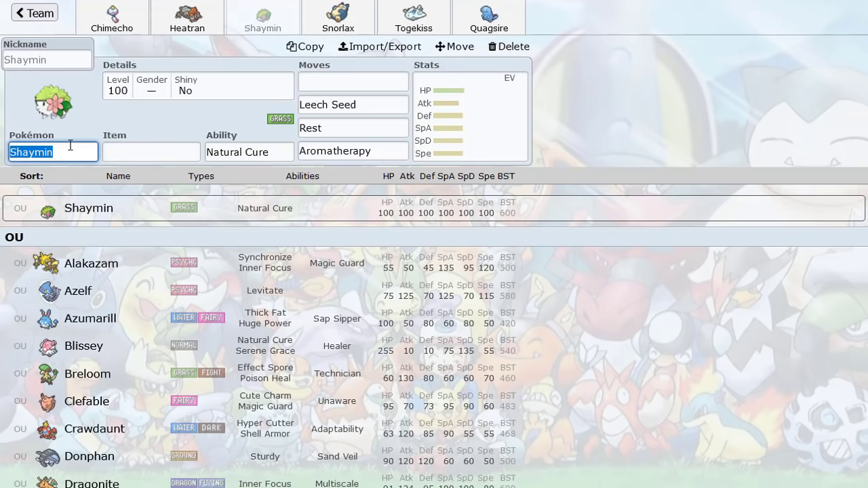
text(vile)
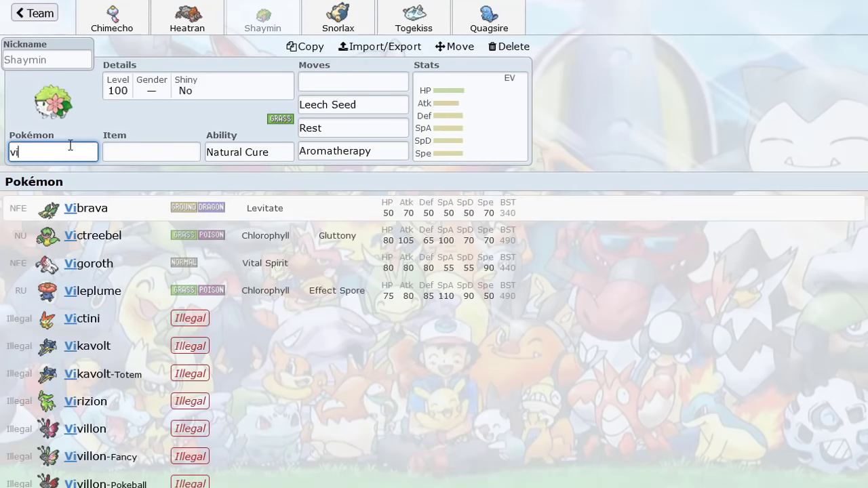
click(107, 217)
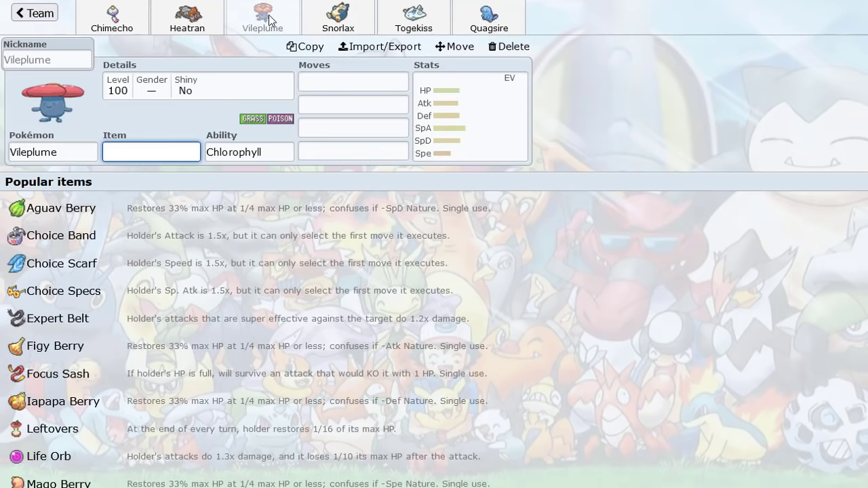
click(269, 19)
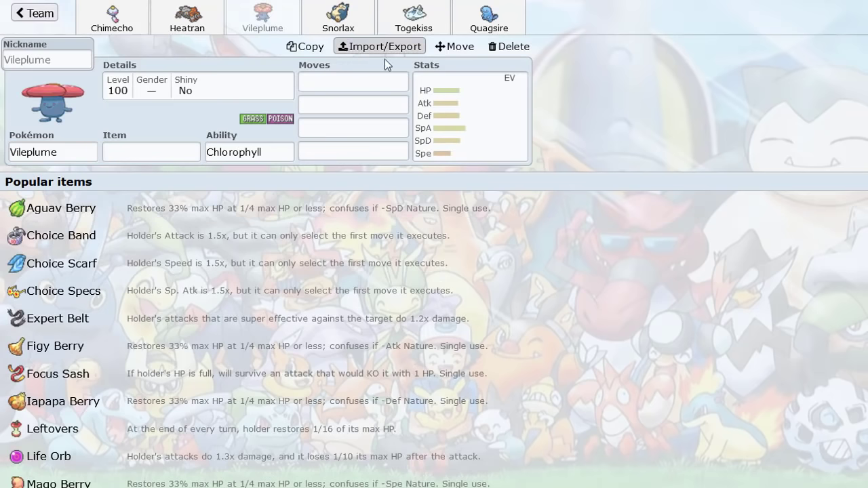
Review the EV spreads and stats of each team member, from Vileplume and Heatran through Quagsire and back to Chimecho.
click(475, 139)
click(169, 20)
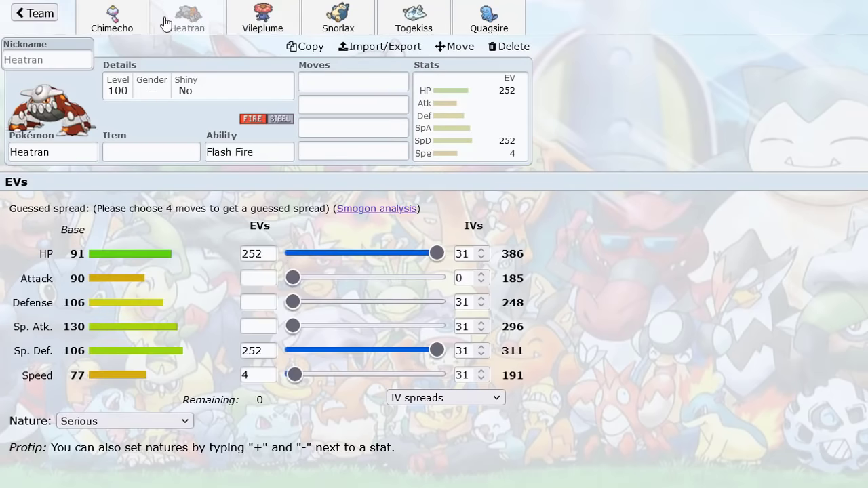
click(470, 19)
click(434, 20)
click(337, 33)
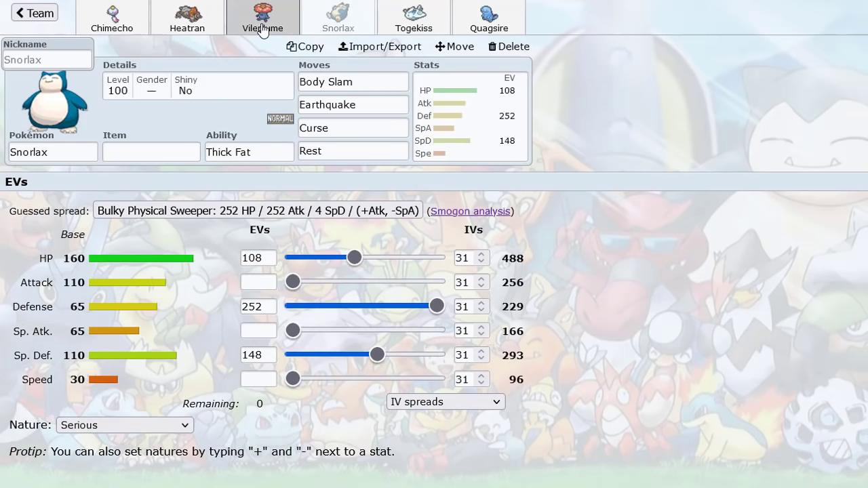
click(177, 27)
click(107, 31)
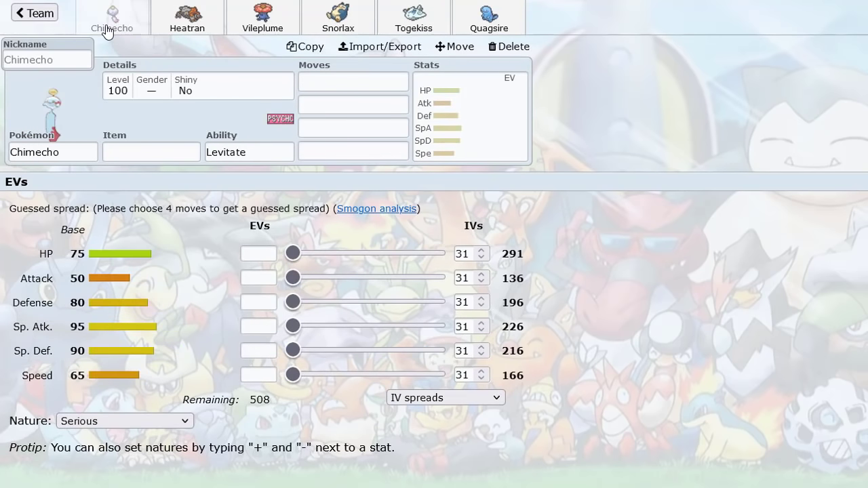
click(212, 19)
click(270, 16)
click(363, 26)
click(434, 21)
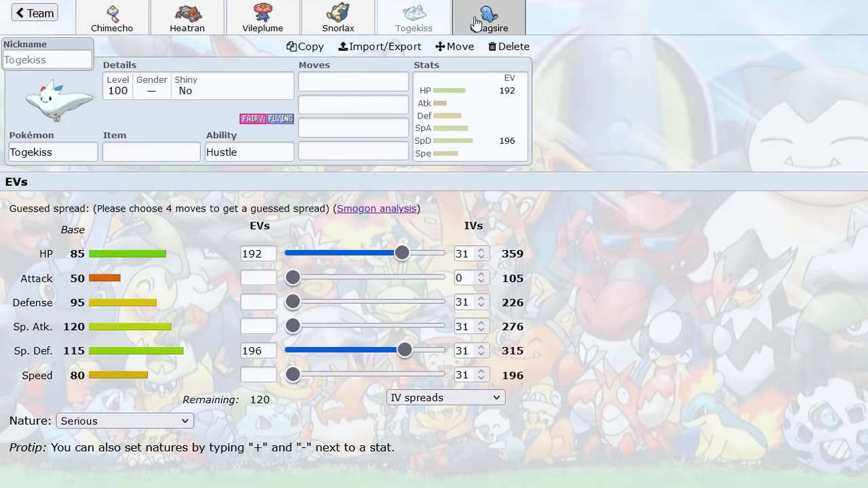
click(464, 23)
click(109, 38)
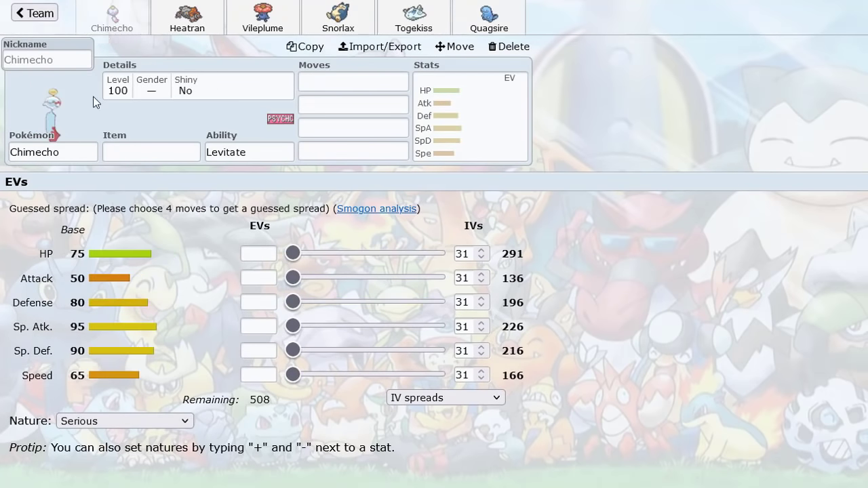
Browse the Pokémon choices for Chimecho's slot and check them against the other five team members.
click(76, 151)
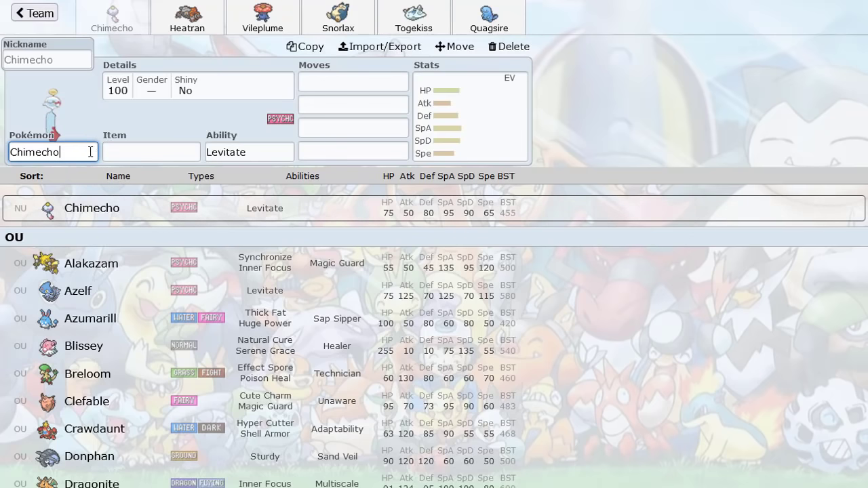
scroll(209, 281, down, 20)
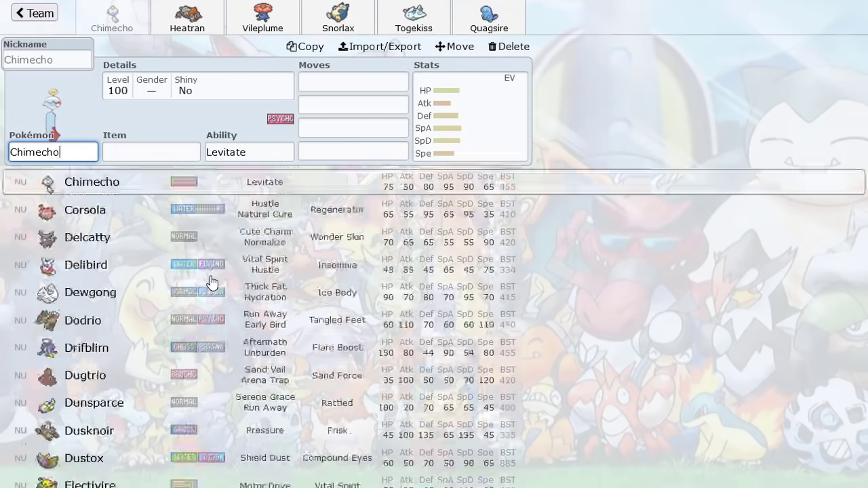
scroll(210, 280, down, 20)
scroll(212, 280, up, 18)
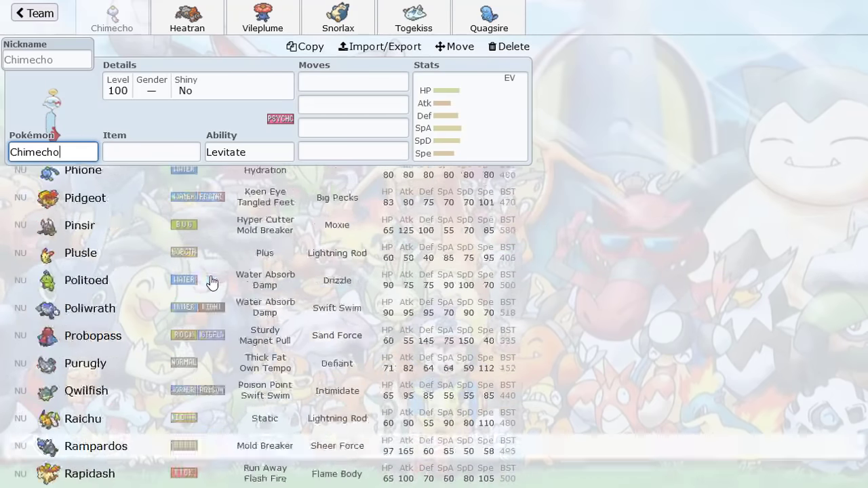
scroll(212, 281, up, 20)
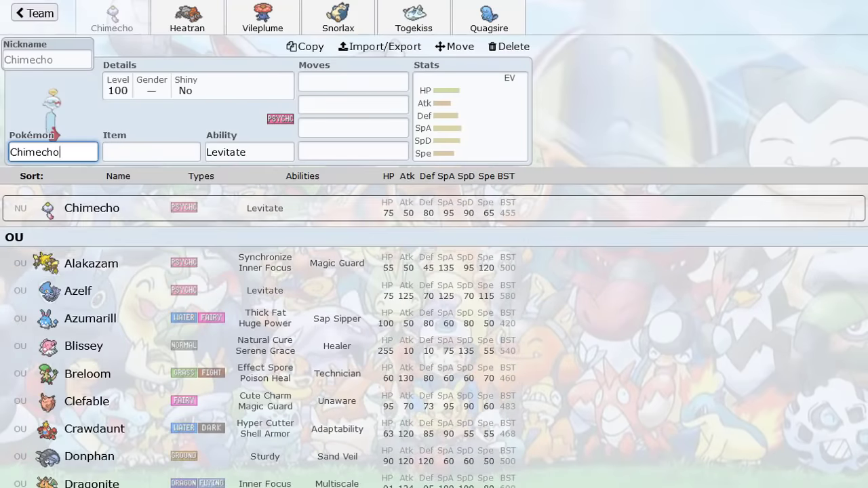
click(187, 19)
click(279, 25)
click(338, 21)
click(409, 27)
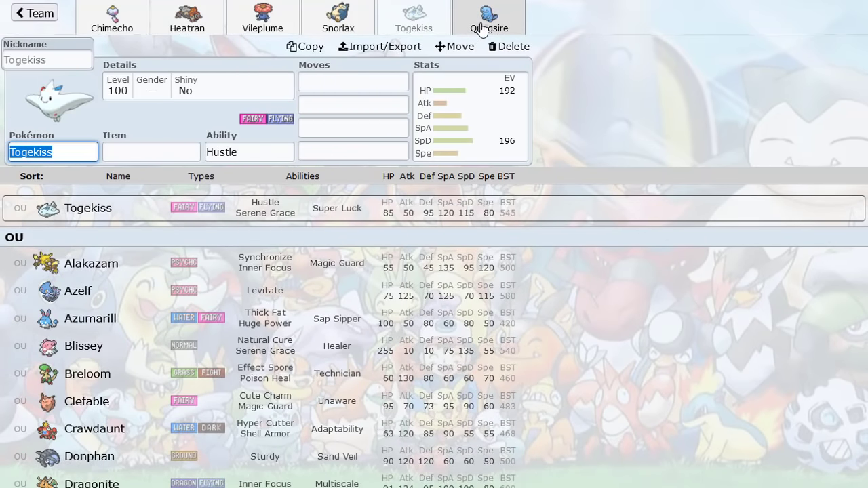
click(252, 30)
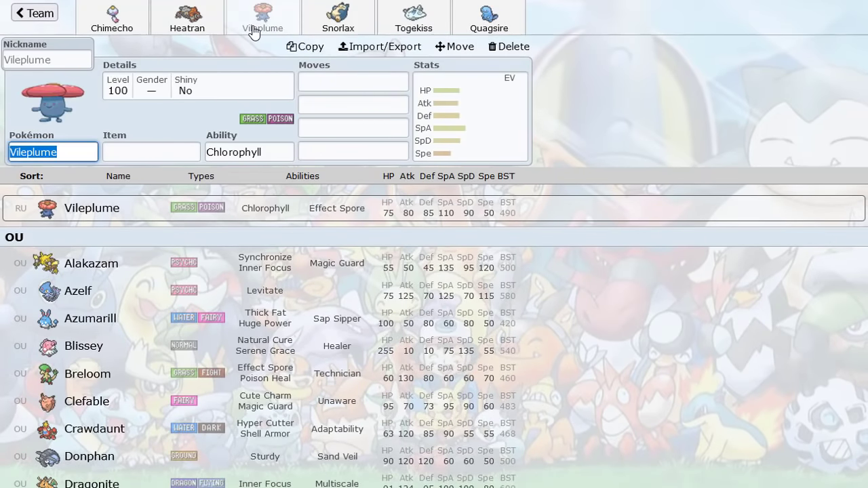
click(187, 30)
click(454, 33)
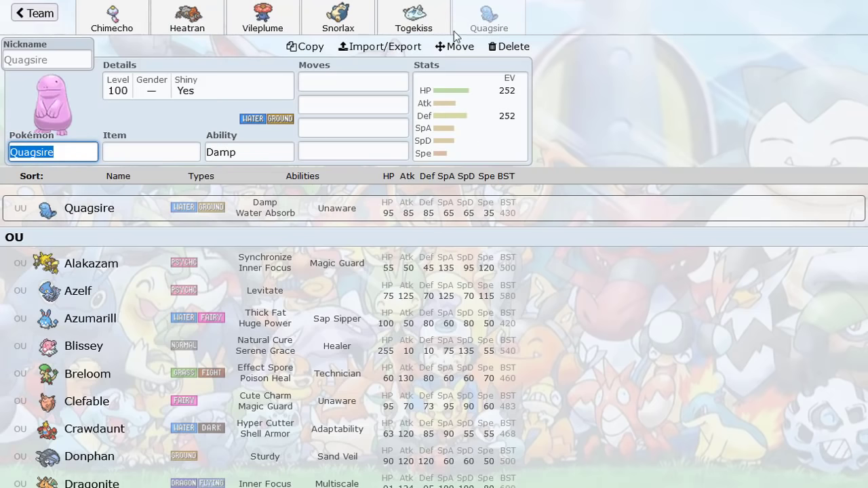
Open Vileplume's team slot and filter the replacement candidates by Grass type.
click(351, 22)
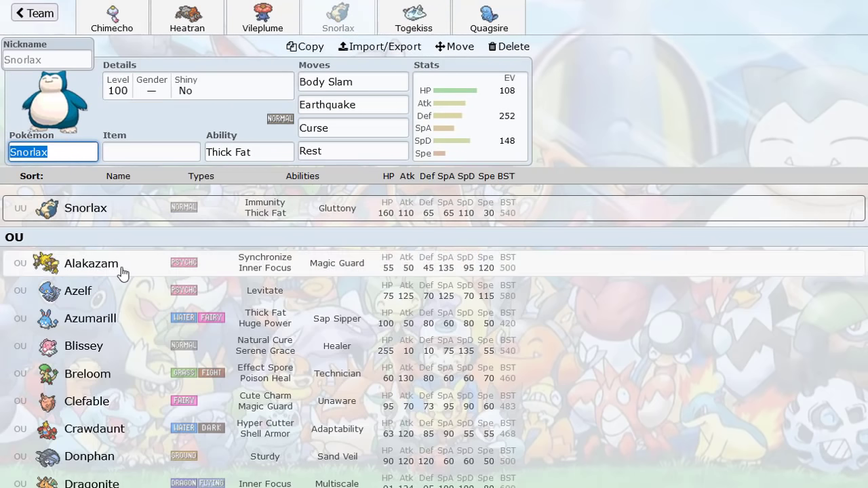
click(234, 26)
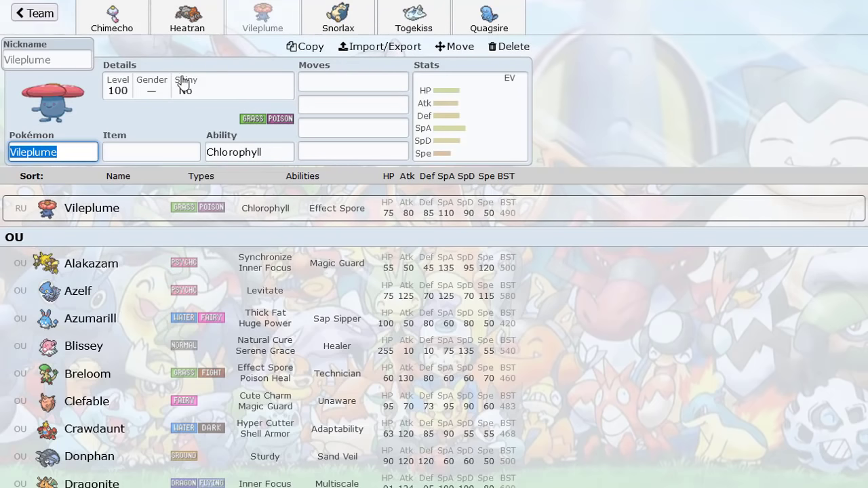
text(grass)
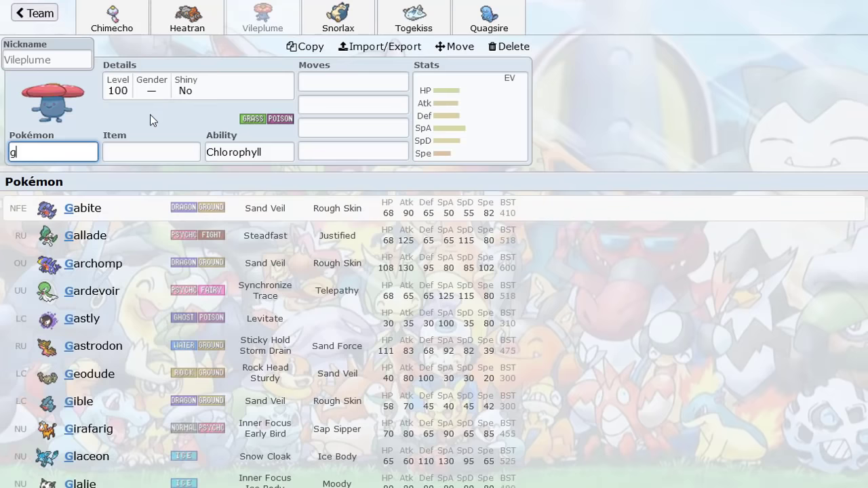
click(163, 207)
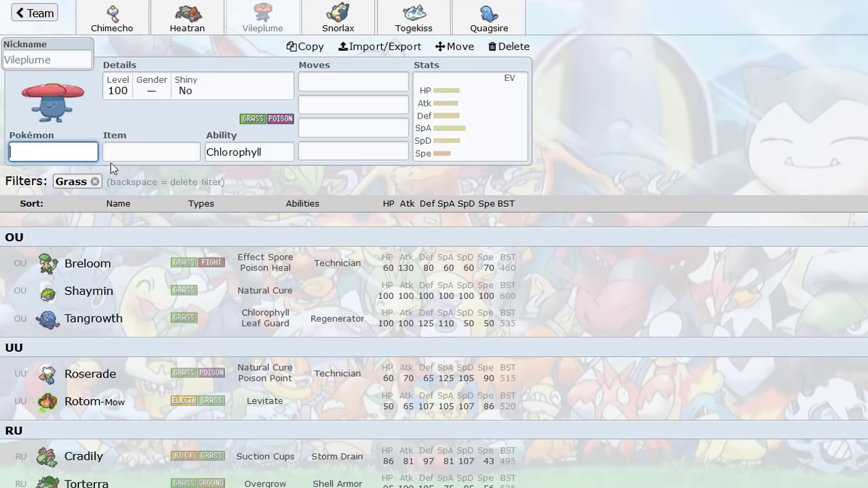
scroll(148, 286, down, 1)
scroll(147, 286, down, 1)
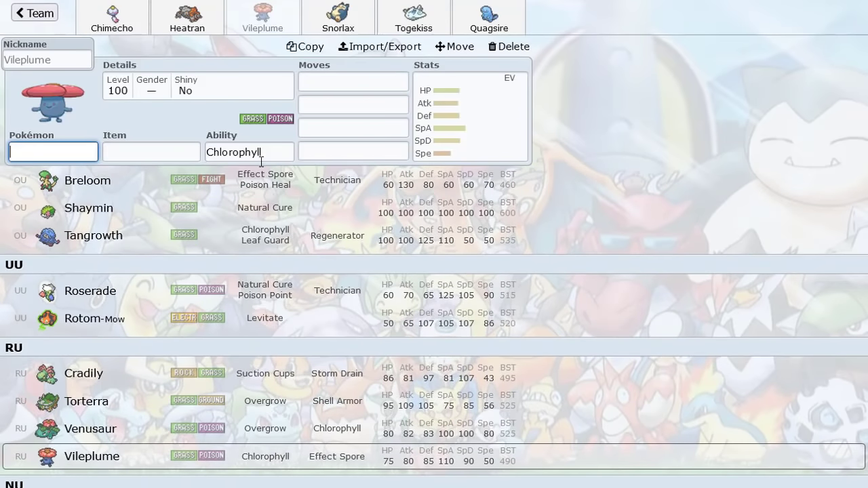
Replace Vileplume with Roserade and give it Aromatherapy as its fourth move.
click(430, 142)
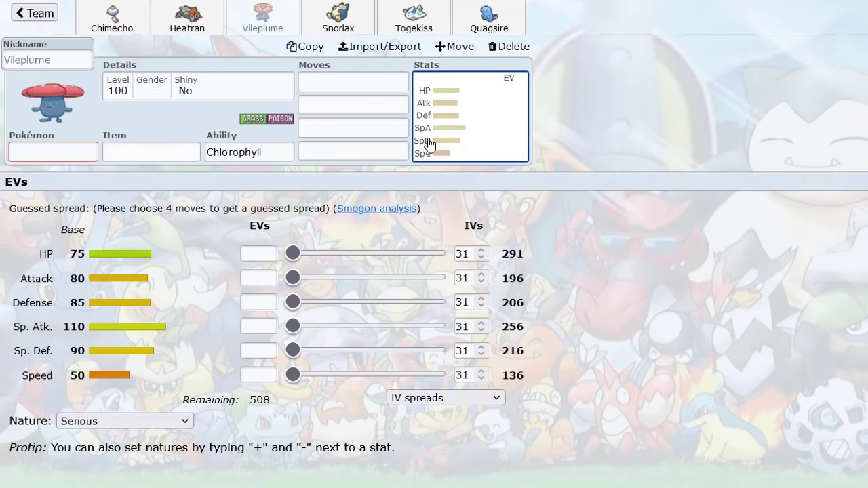
drag(368, 365, 257, 300)
click(50, 148)
text(r)
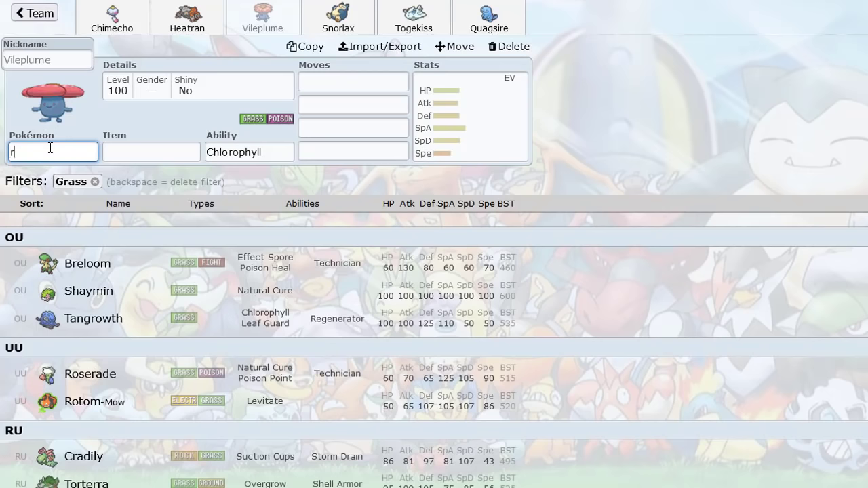
text(oser)
key(Return)
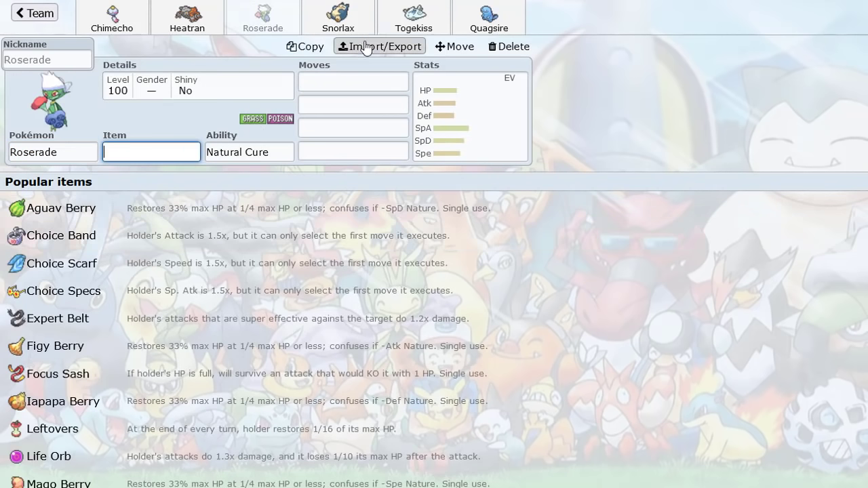
click(339, 151)
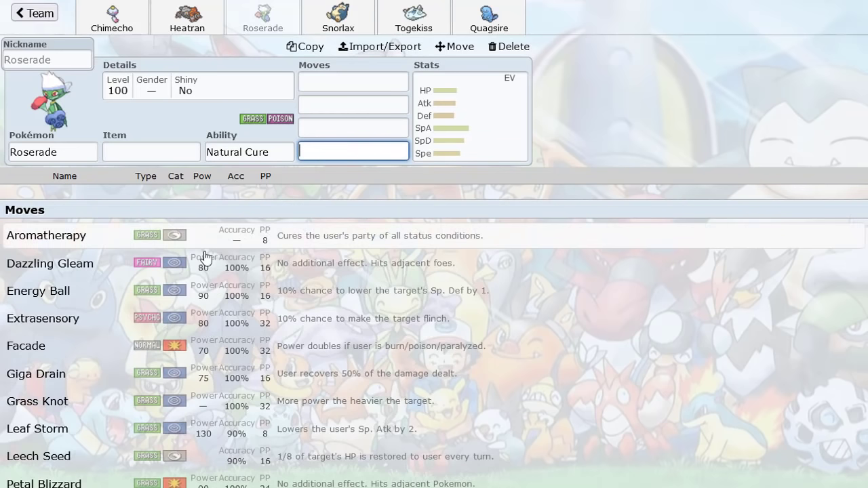
click(223, 234)
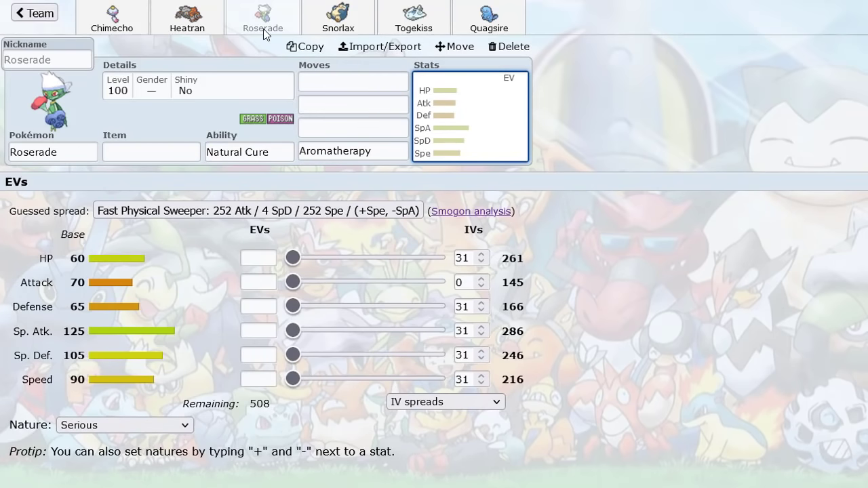
Review all six members in the full team overview, from Chimecho through Quagsire.
click(34, 13)
scroll(218, 199, down, 5)
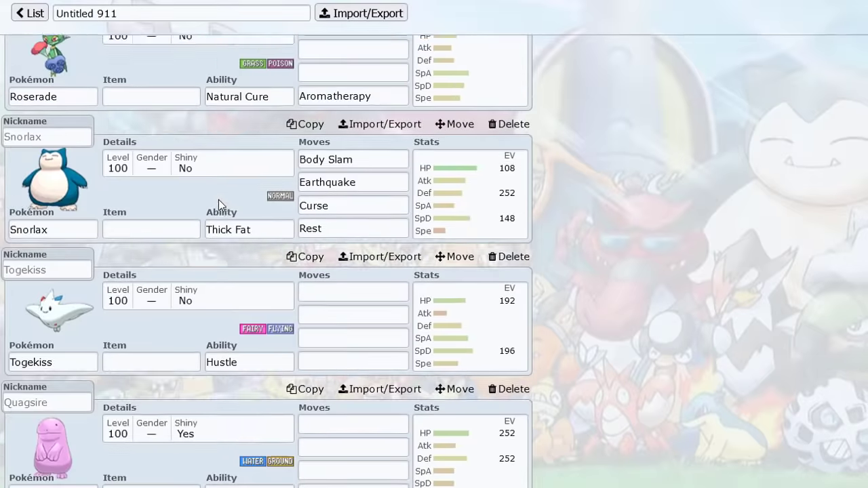
scroll(218, 199, down, 1)
scroll(218, 199, up, 6)
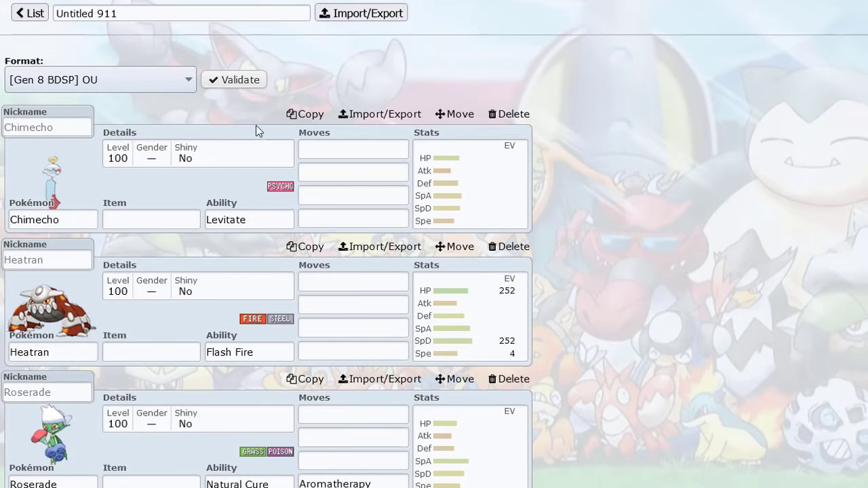
scroll(319, 76, down, 5)
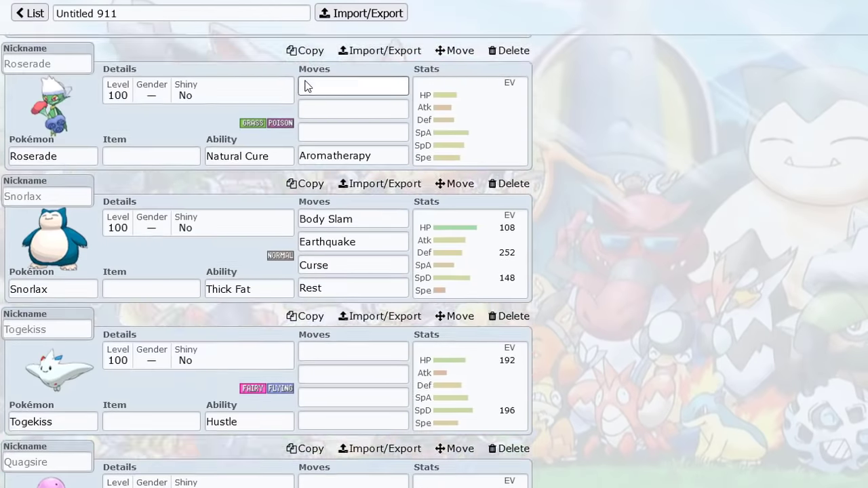
scroll(306, 85, down, 2)
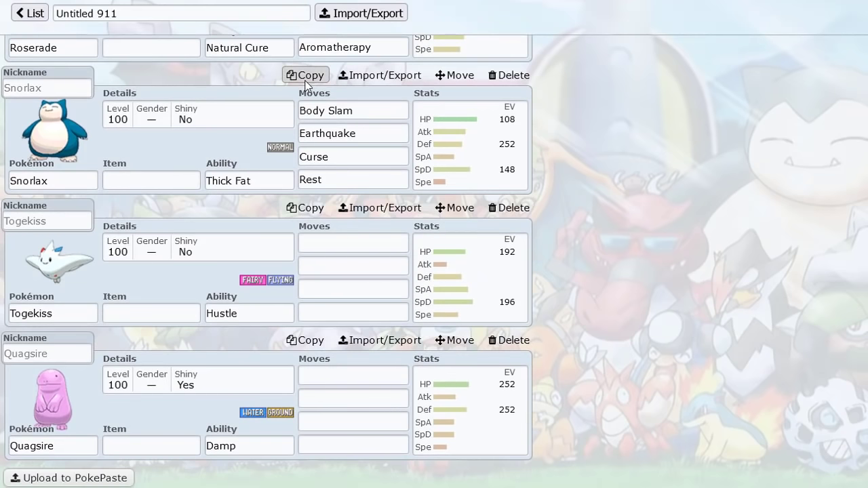
scroll(305, 83, up, 7)
scroll(171, 130, down, 2)
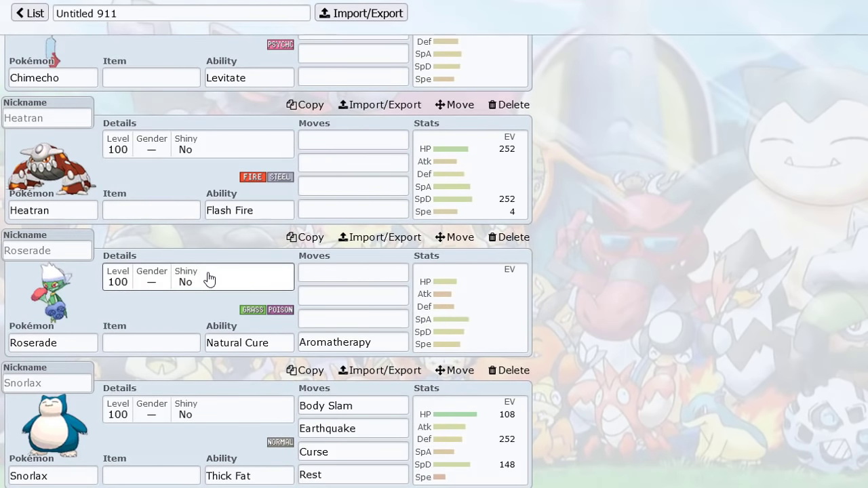
scroll(209, 280, down, 5)
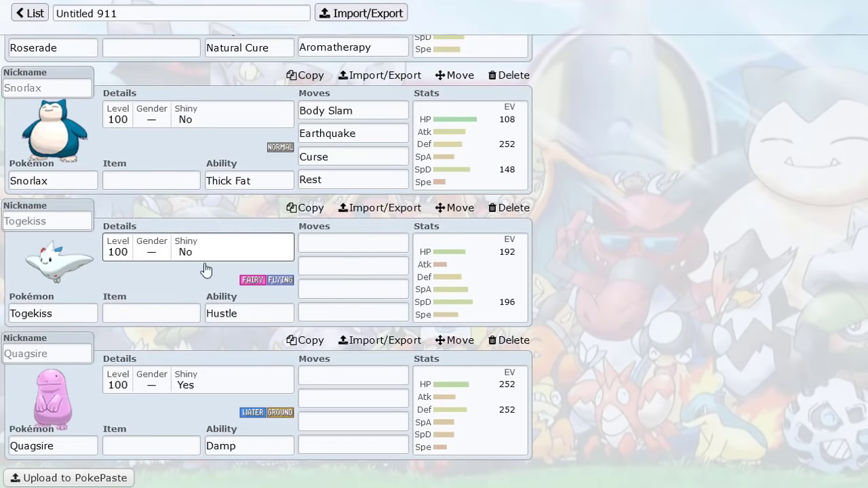
Set Quagsire's ability to Unaware.
click(248, 446)
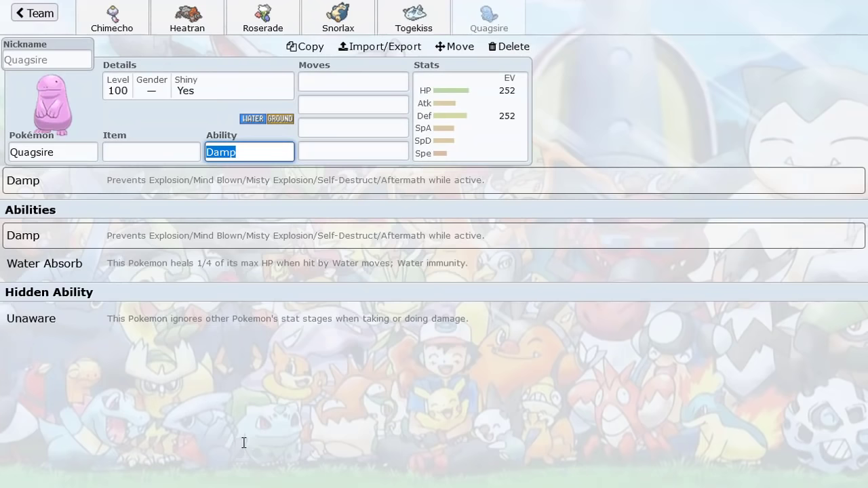
click(172, 325)
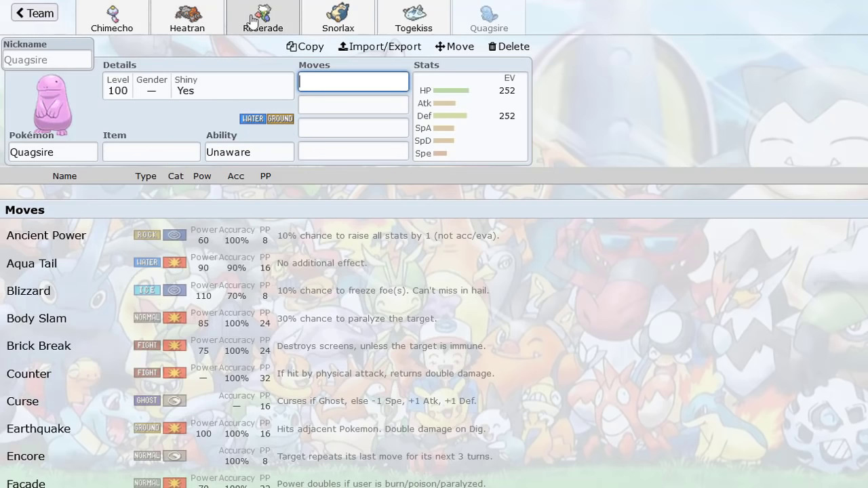
Look through the individual sets of the team members, ending with Chimecho's species choice.
click(338, 19)
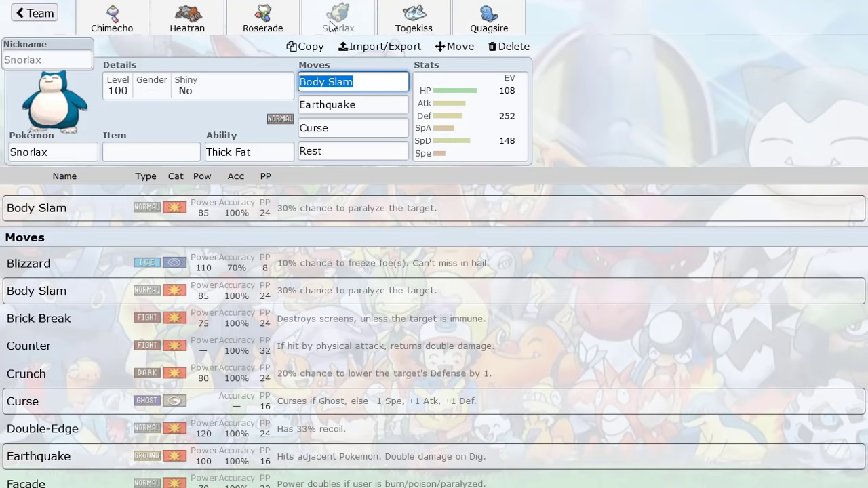
click(413, 18)
click(488, 19)
click(412, 22)
click(296, 32)
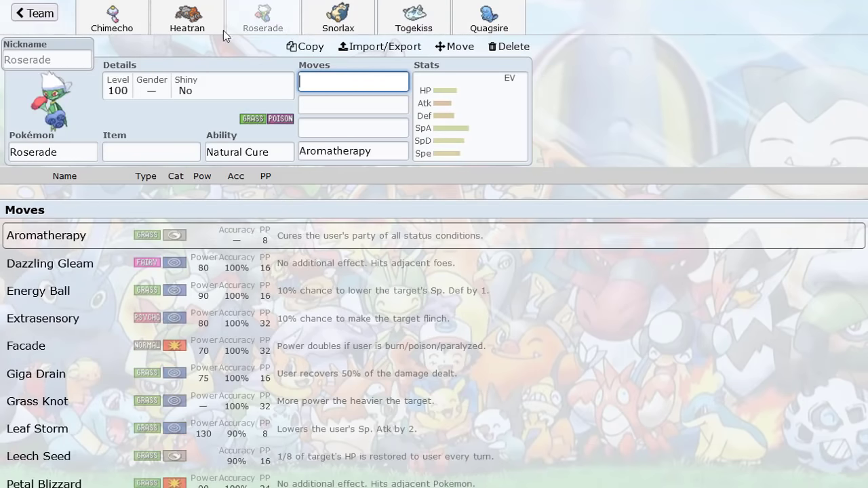
click(185, 32)
click(135, 32)
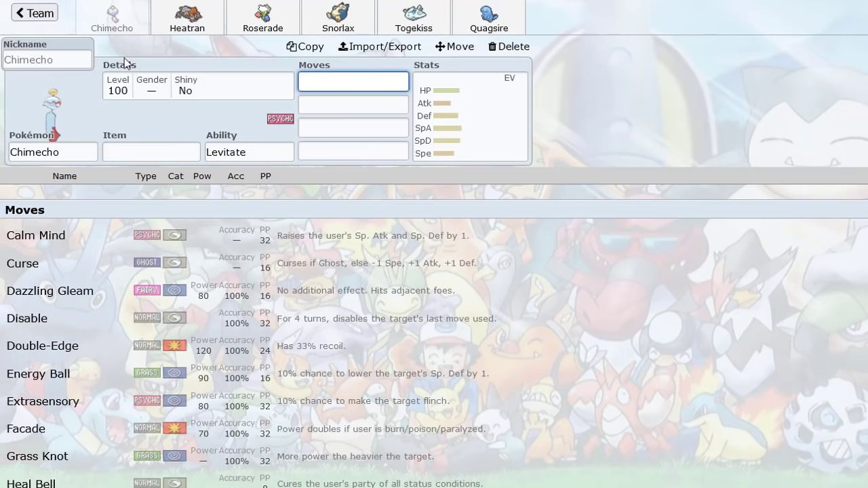
click(61, 154)
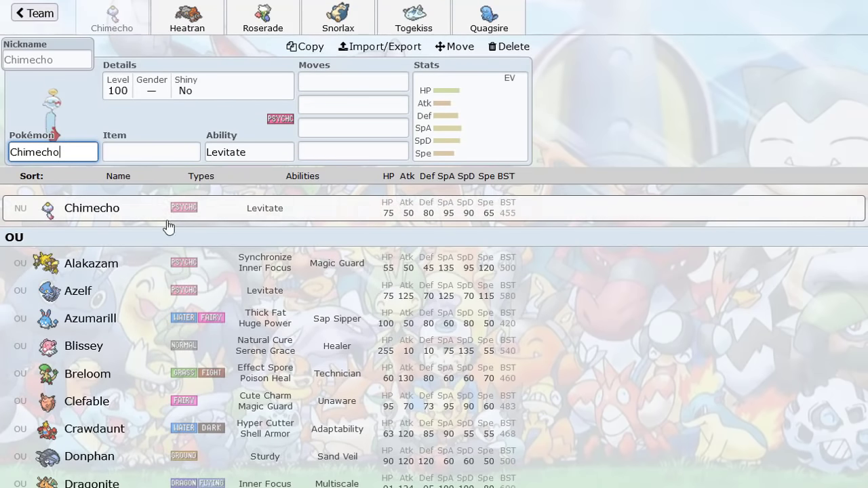
Compare the sets of Heatran, Roserade, Snorlax, Togekiss and Quagsire for how they work together as a team.
click(213, 19)
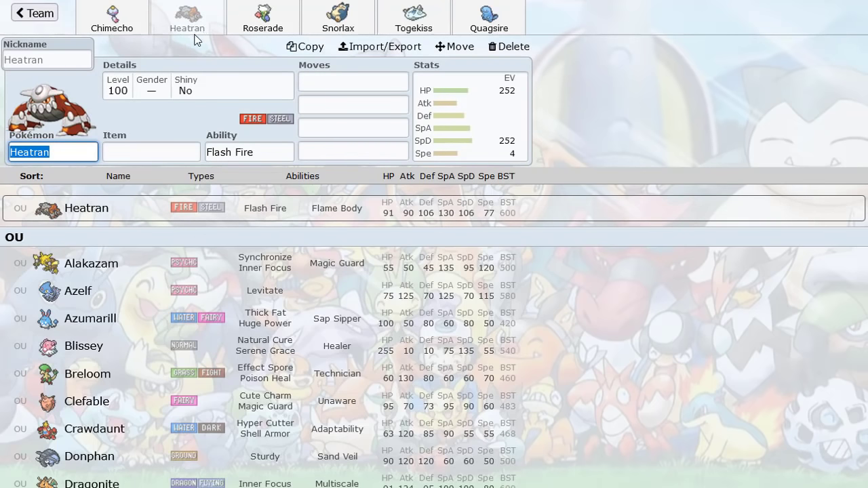
click(261, 22)
click(413, 25)
click(494, 27)
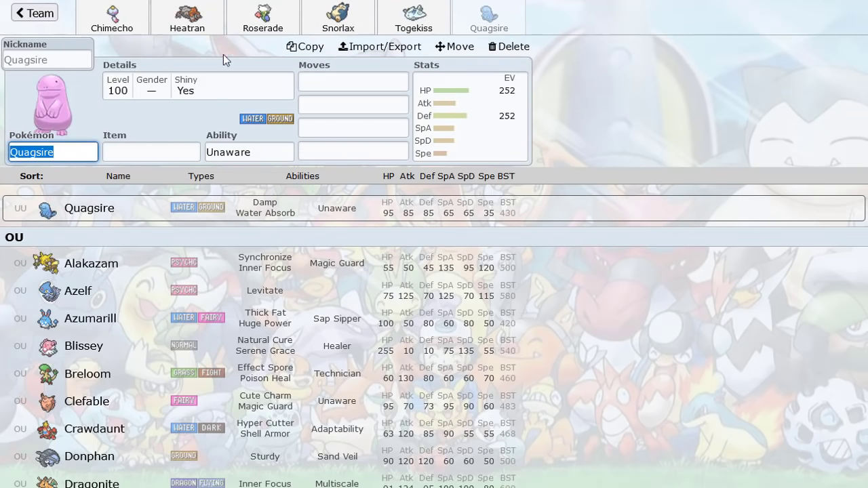
click(188, 31)
click(263, 24)
click(336, 25)
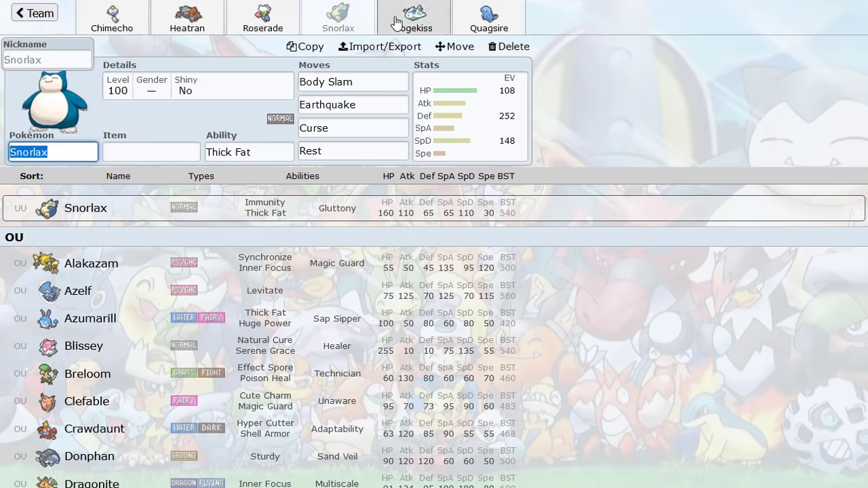
click(406, 23)
click(448, 21)
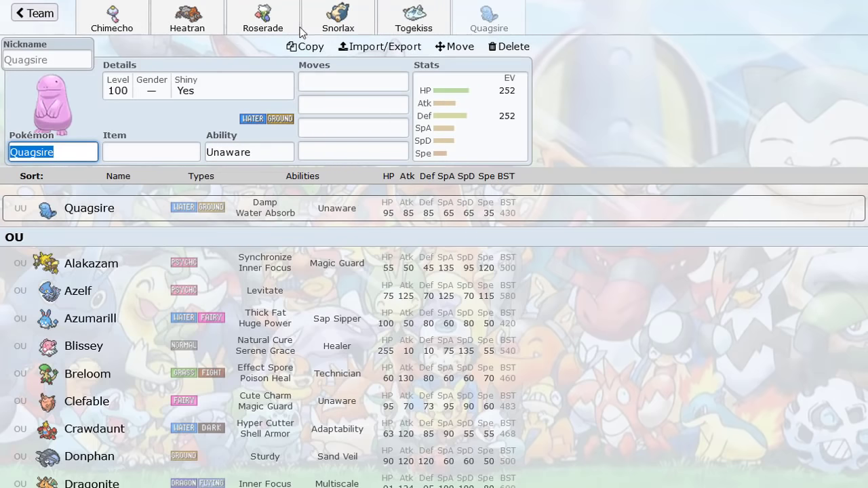
click(203, 30)
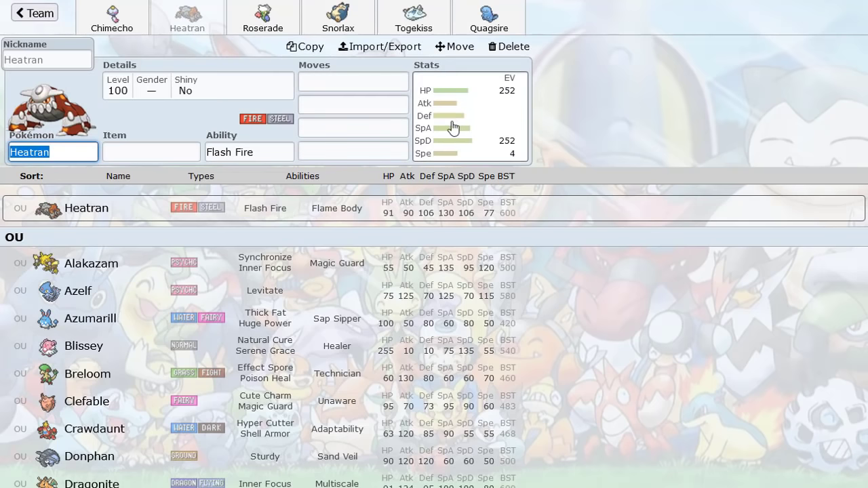
click(245, 29)
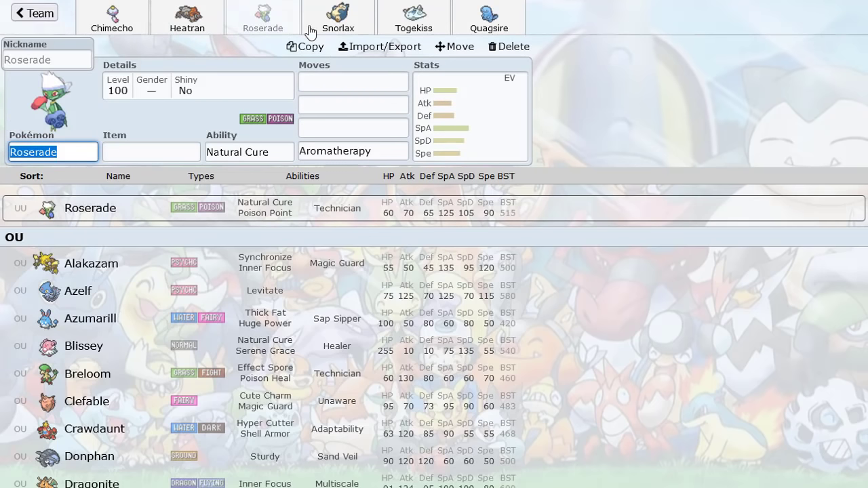
click(345, 31)
click(187, 23)
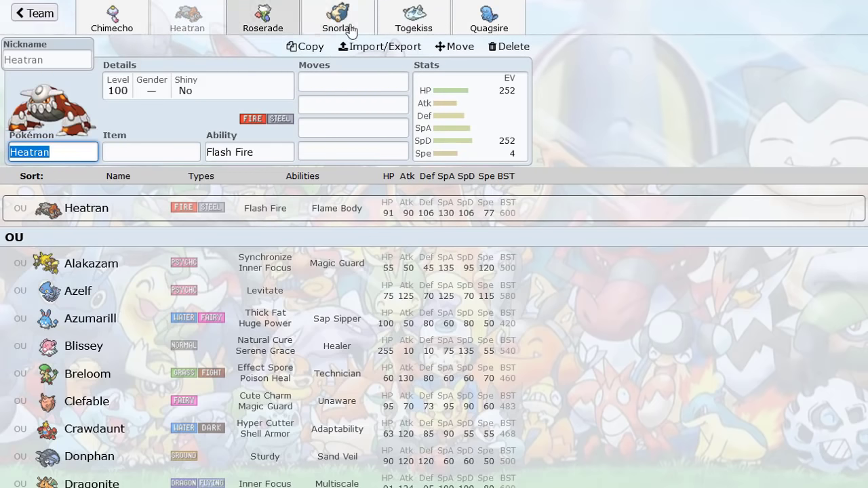
click(474, 27)
click(263, 24)
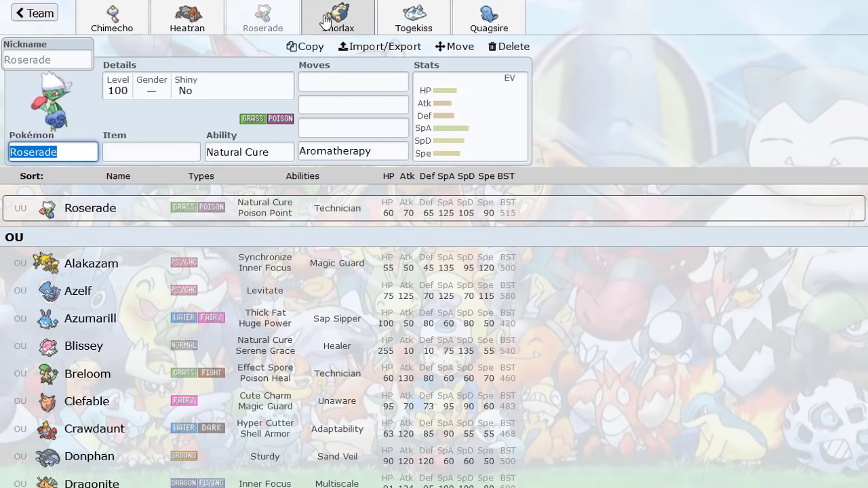
Look through the species list for a possible replacement for Chimecho, down to the NU and NFE tiers.
click(109, 31)
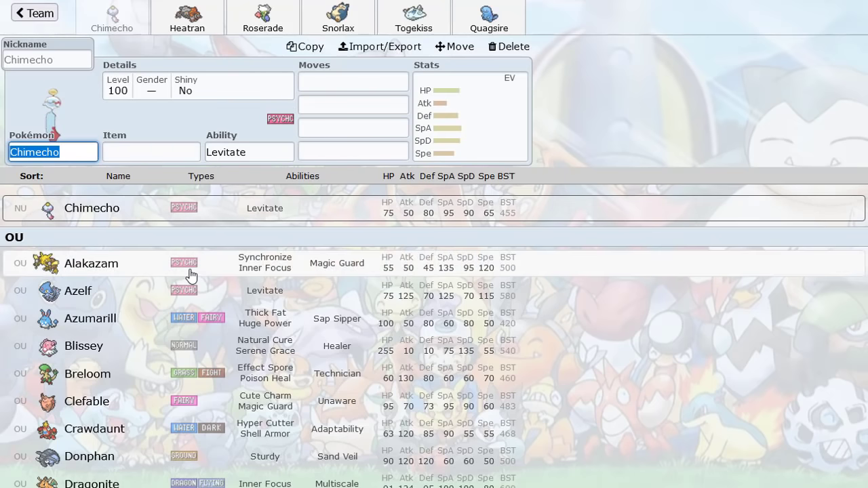
scroll(190, 275, down, 20)
scroll(189, 274, down, 20)
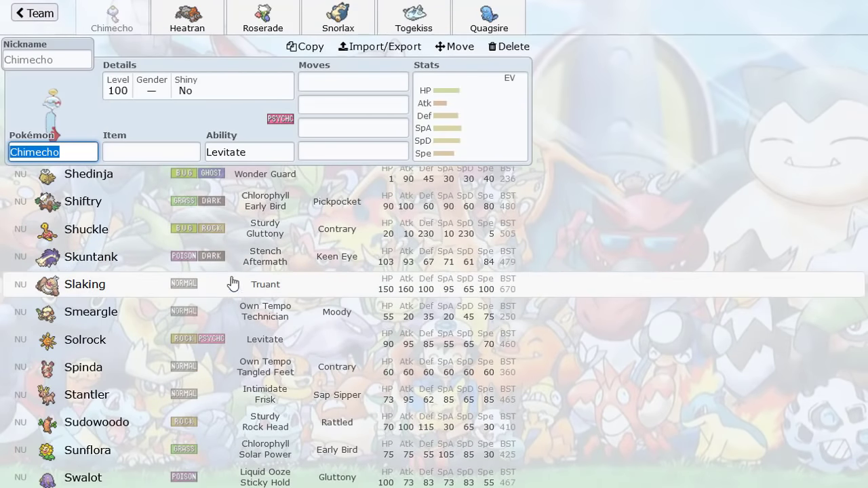
scroll(248, 308, down, 15)
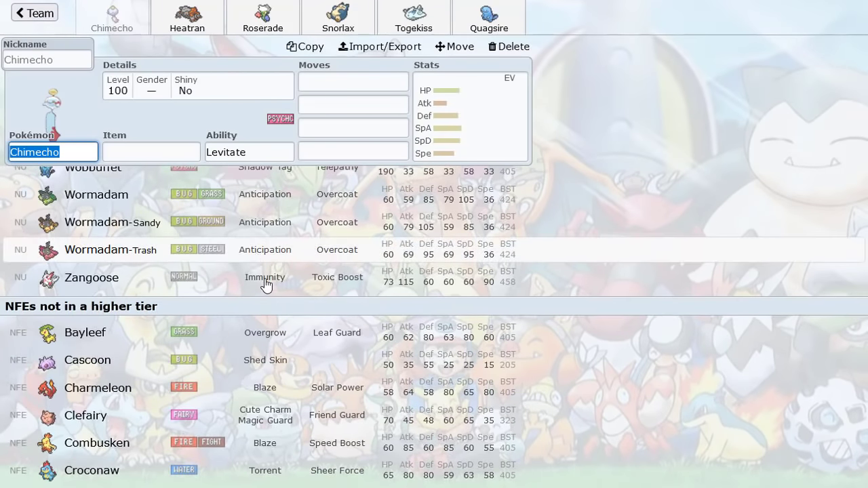
scroll(265, 284, up, 4)
scroll(265, 283, up, 3)
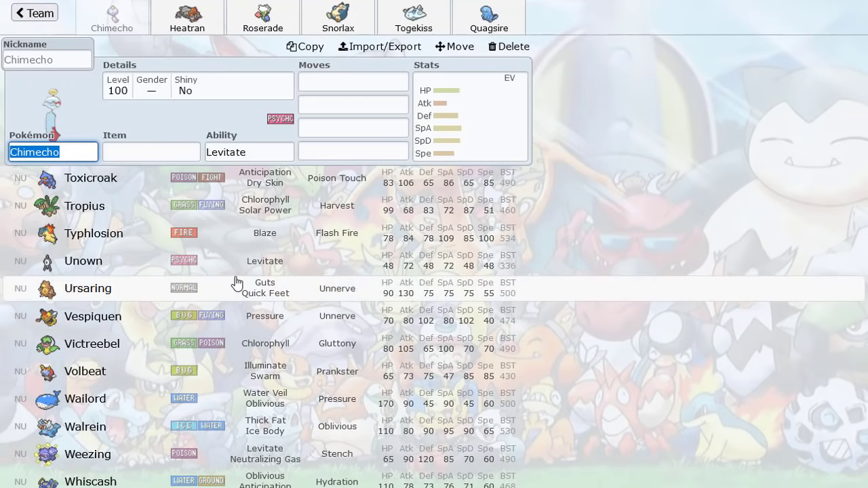
scroll(237, 284, up, 5)
scroll(237, 283, up, 20)
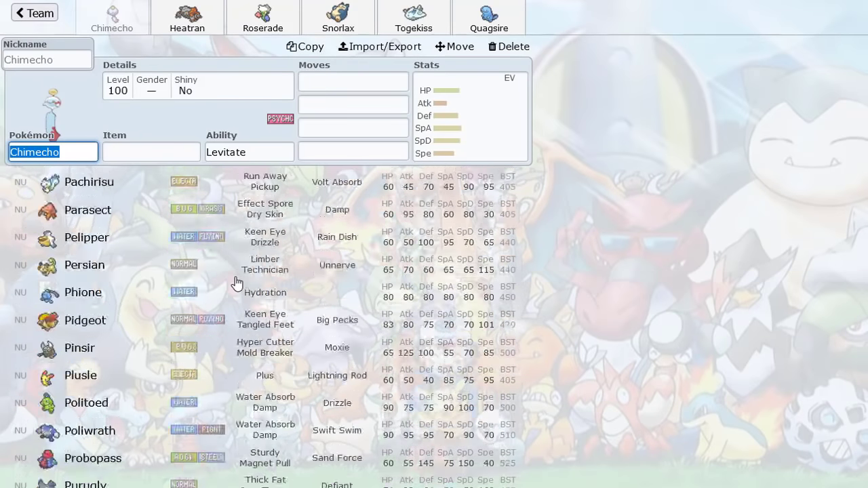
scroll(237, 283, up, 10)
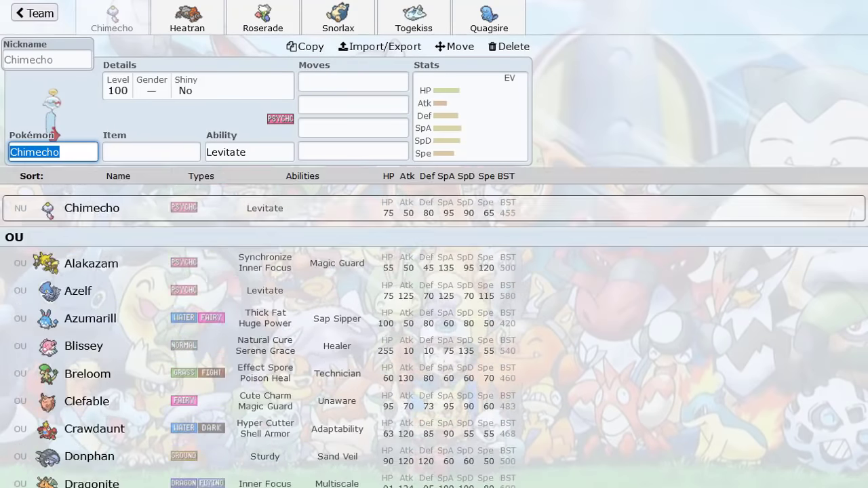
Review the whole team in the overview and replace Chimecho with Umbreon.
click(46, 4)
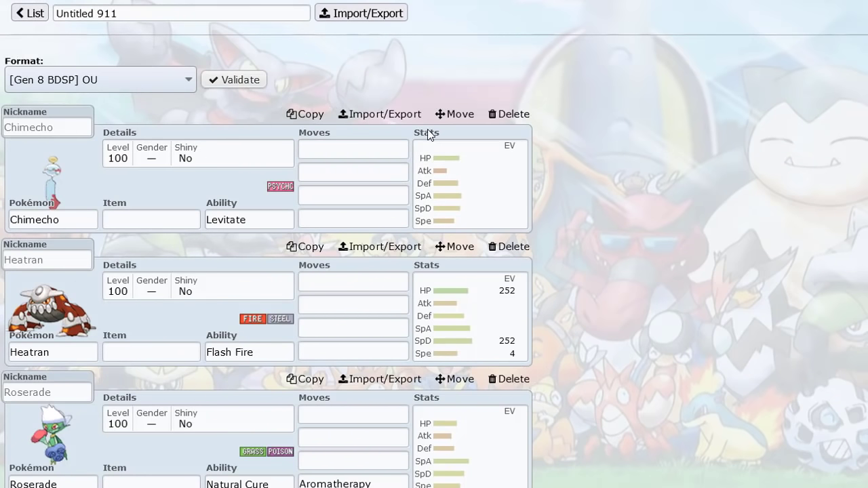
scroll(361, 148, down, 2)
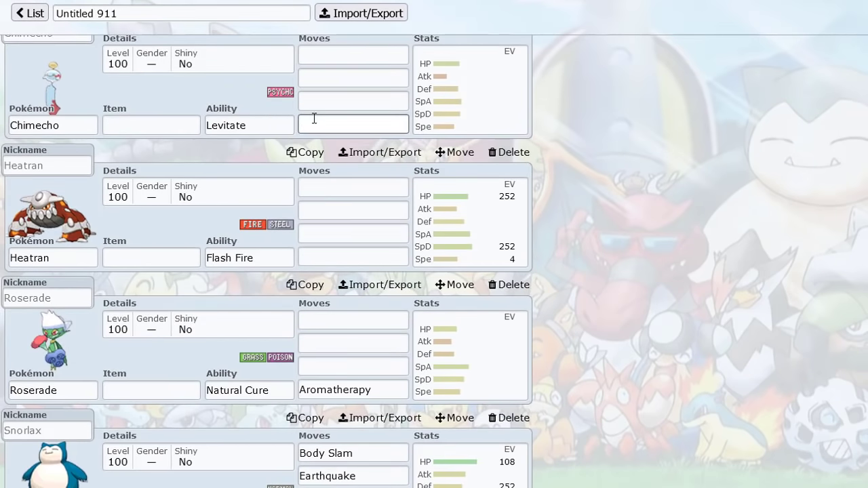
scroll(313, 119, down, 2)
scroll(275, 295, down, 4)
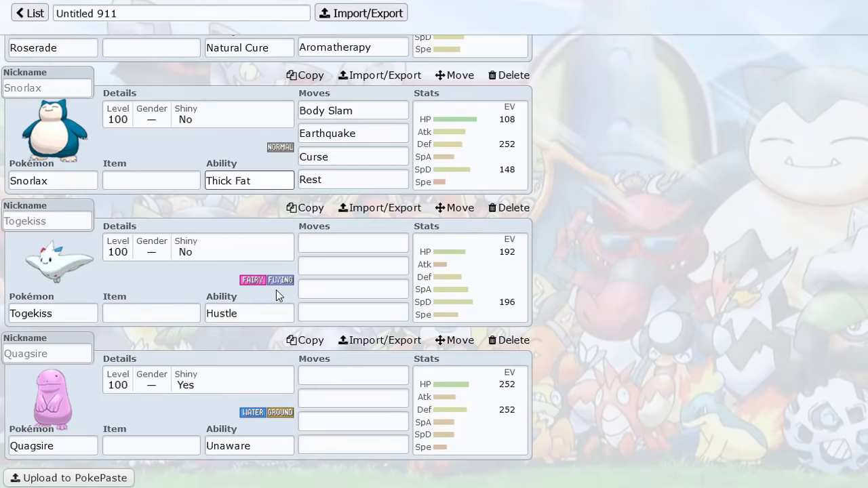
scroll(195, 268, up, 8)
click(83, 227)
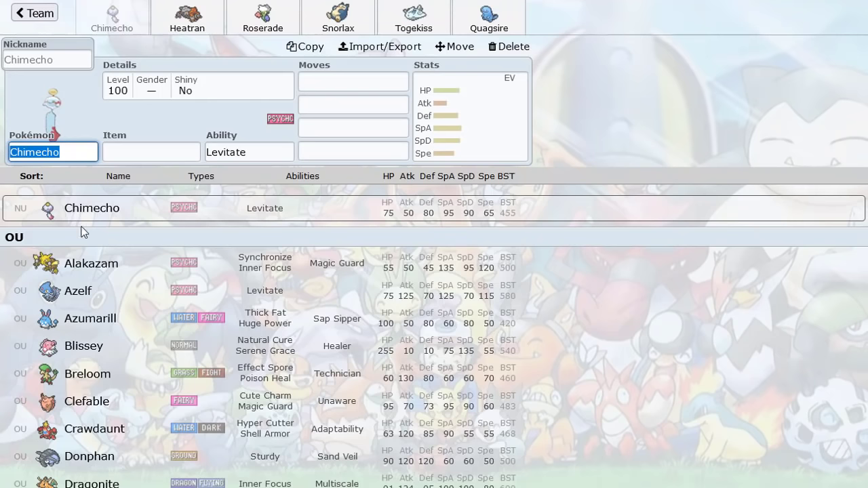
text(u)
key(BackSpace)
text(au)
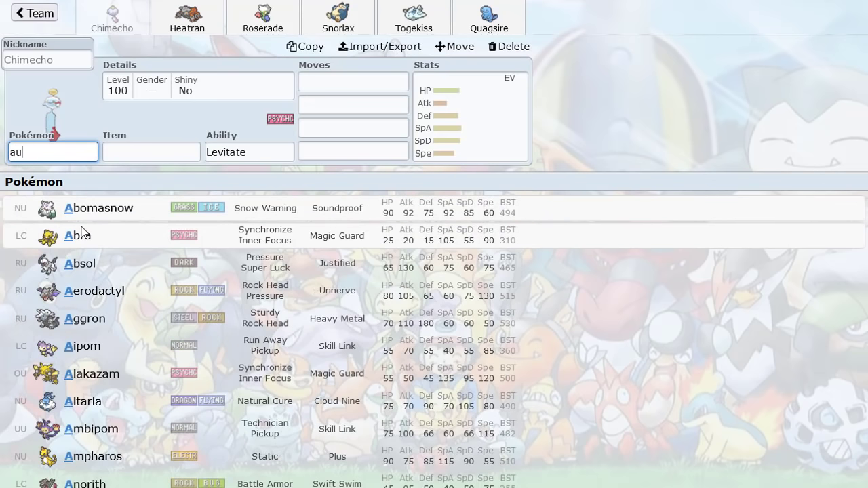
key(BackSpace)
text(um)
click(90, 212)
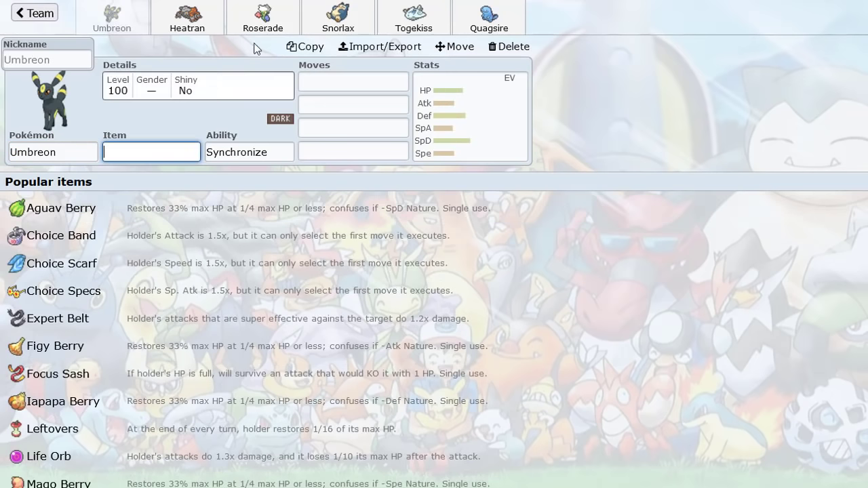
Give Umbreon Foul Play as its first move.
click(325, 149)
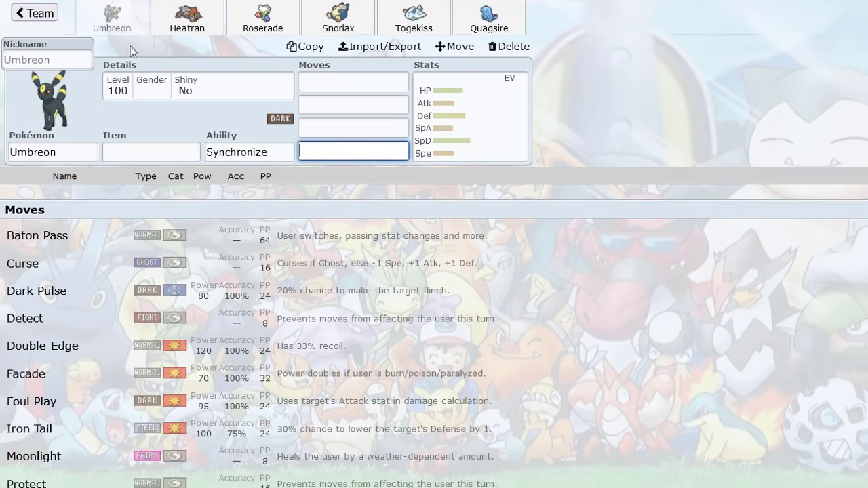
click(475, 136)
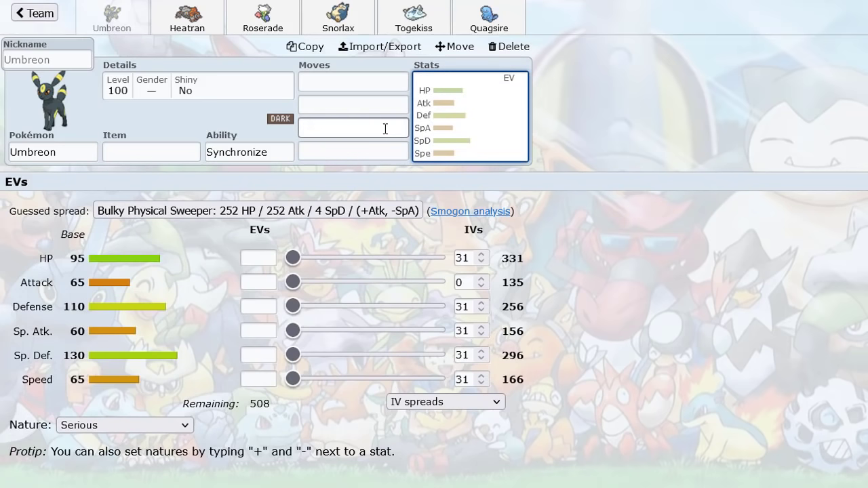
click(339, 83)
text(fou)
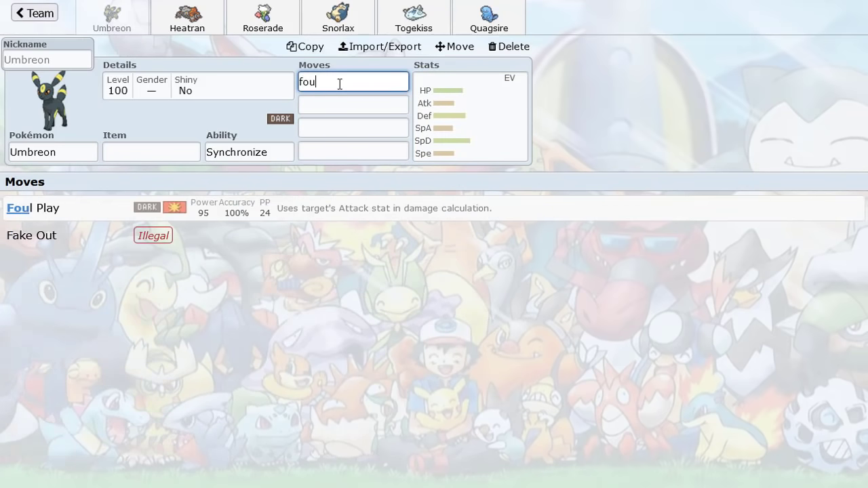
click(309, 216)
Examine Umbreon's EV spread and its available moves, then return to the team overview.
click(479, 128)
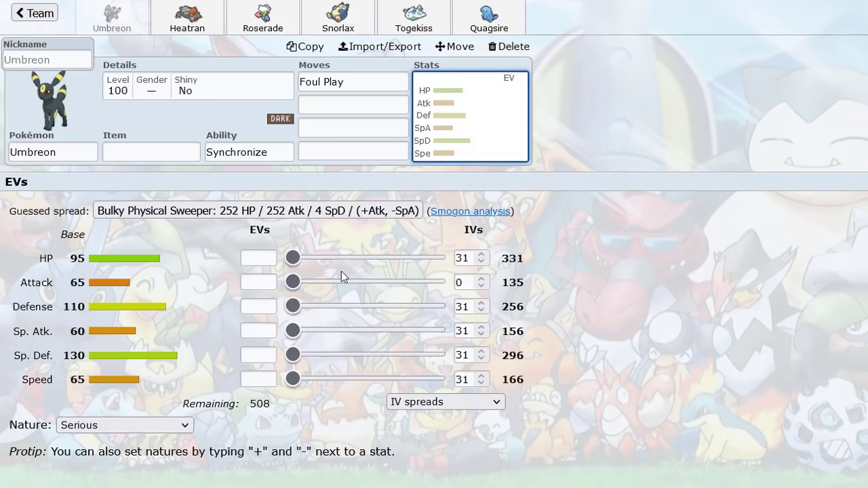
drag(368, 265, 224, 285)
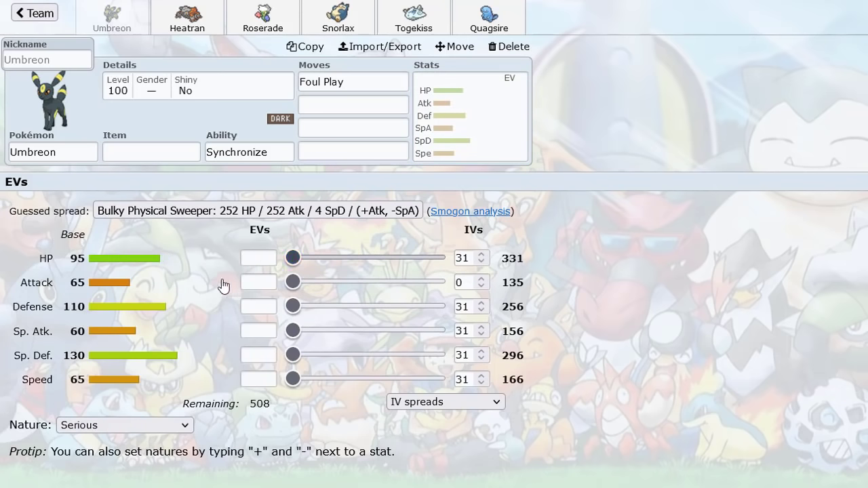
click(311, 128)
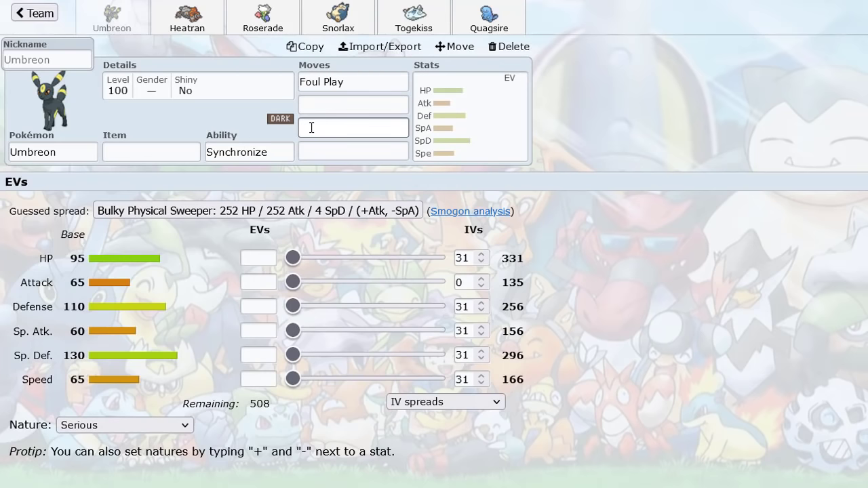
click(274, 194)
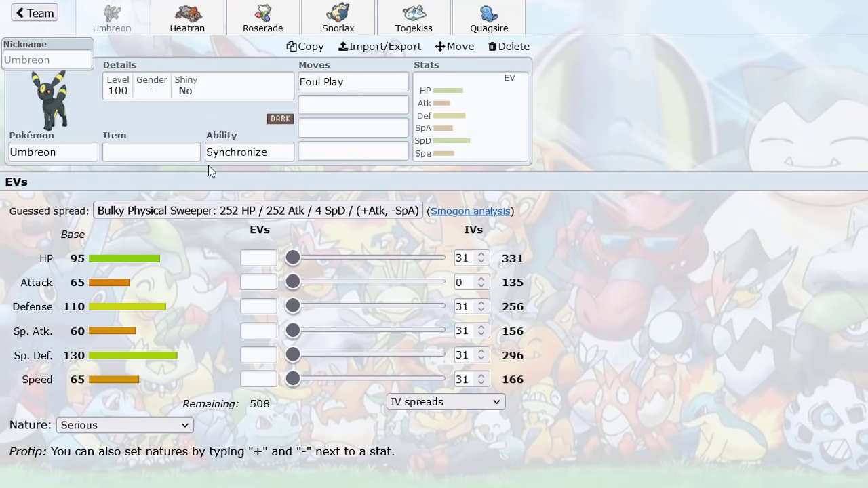
click(313, 142)
click(313, 143)
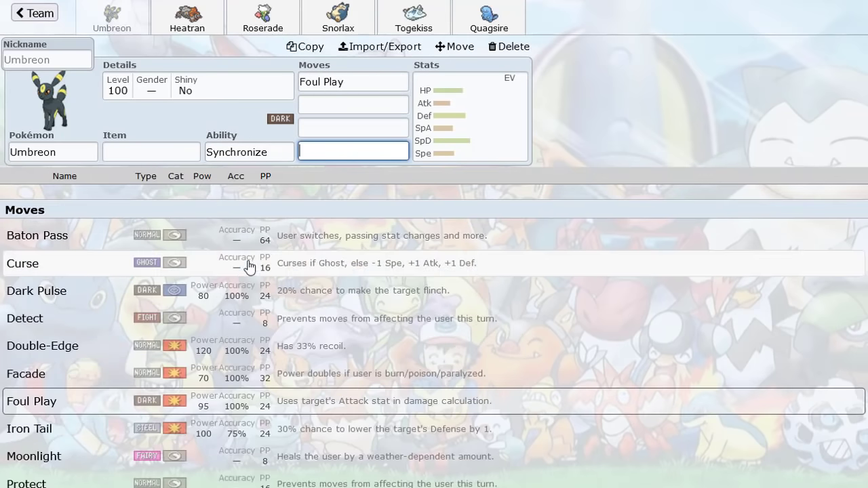
scroll(243, 272, down, 5)
scroll(242, 270, down, 3)
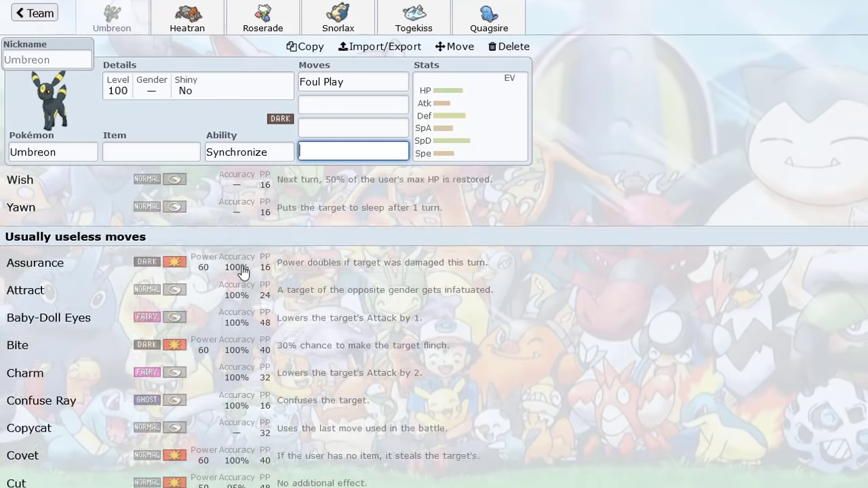
scroll(241, 269, up, 12)
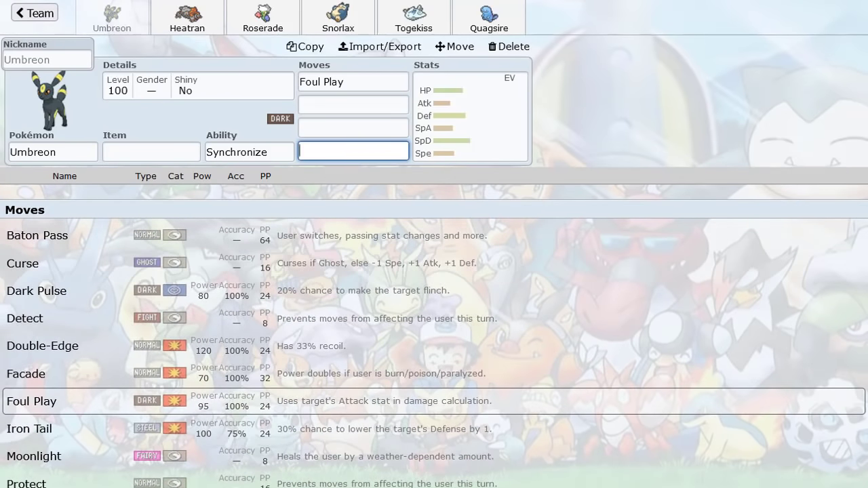
click(33, 13)
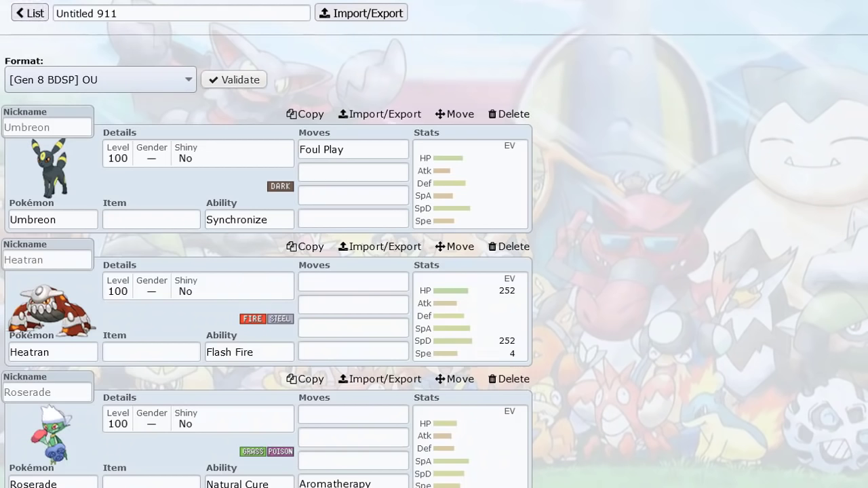
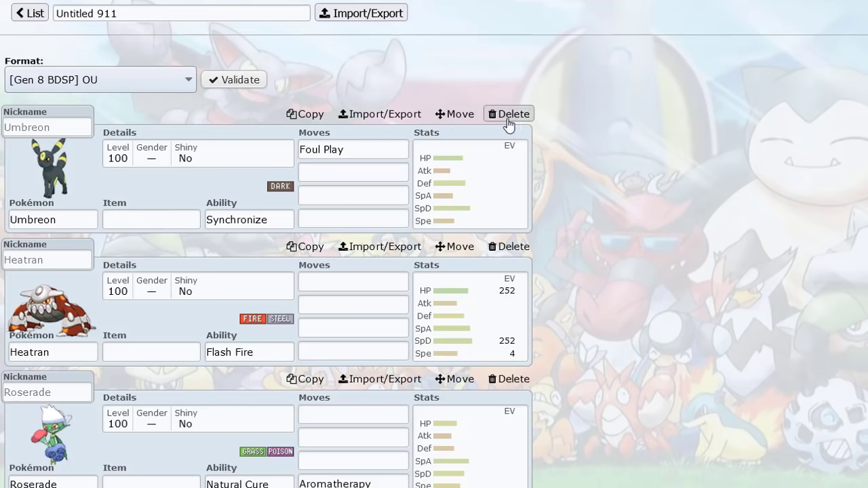
Delete every Pokémon from the team, starting with Umbreon, to empty it.
click(508, 114)
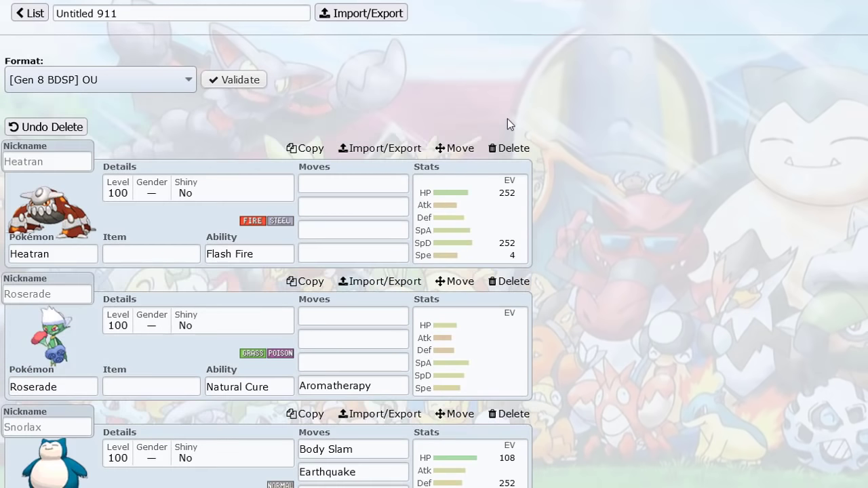
click(512, 148)
click(513, 149)
click(513, 149)
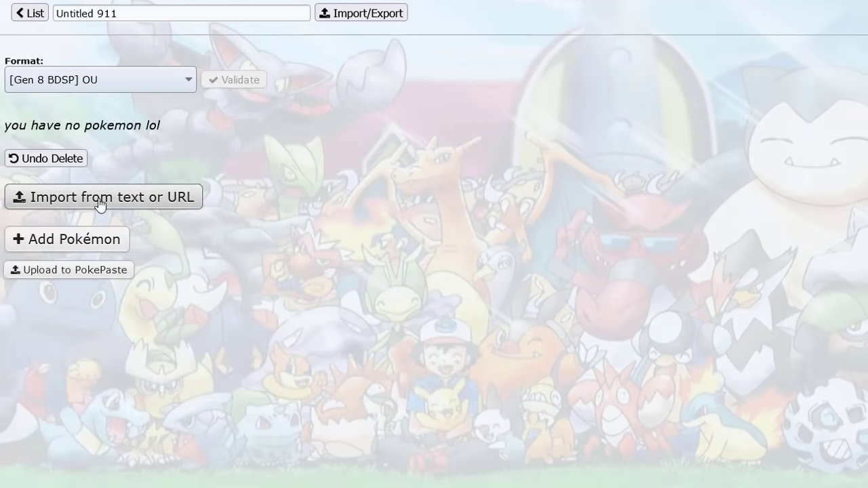
Add Tyranitar from the OU tier as the first member and look over its EVs and moves.
click(68, 239)
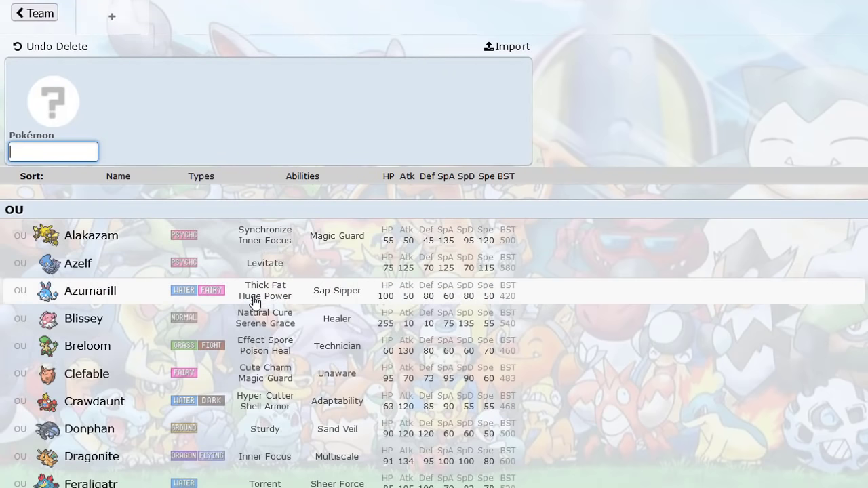
scroll(253, 302, down, 4)
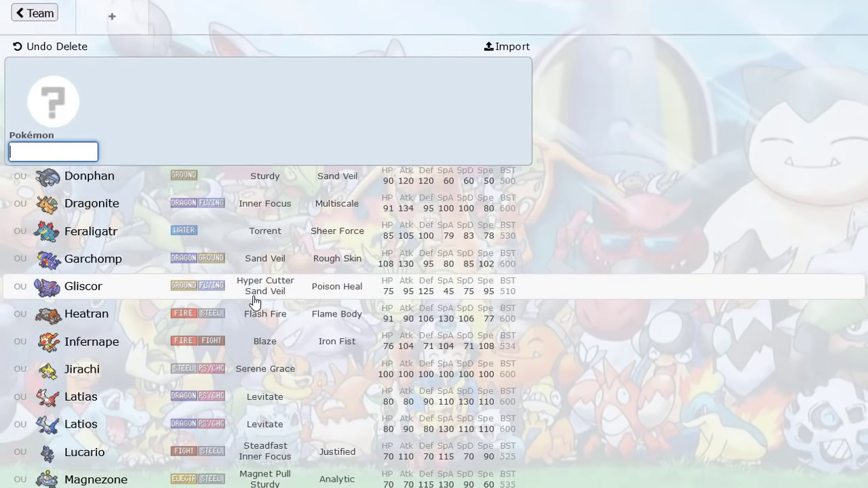
scroll(254, 302, down, 4)
scroll(254, 302, down, 2)
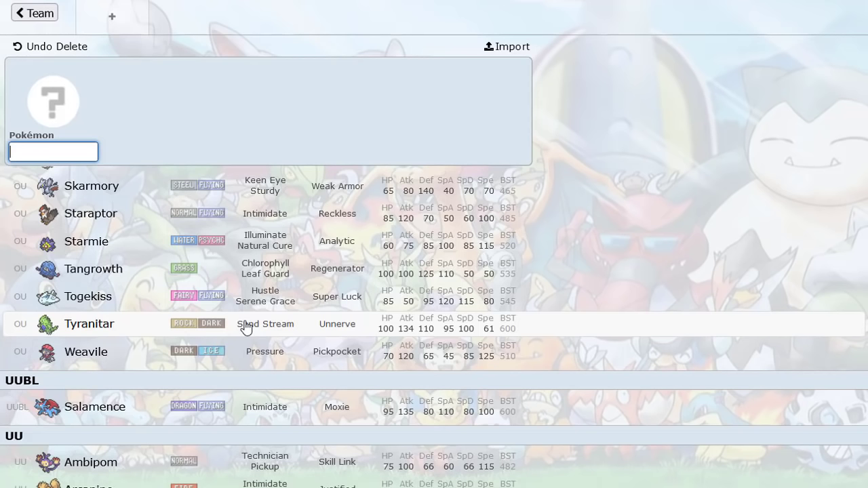
click(245, 325)
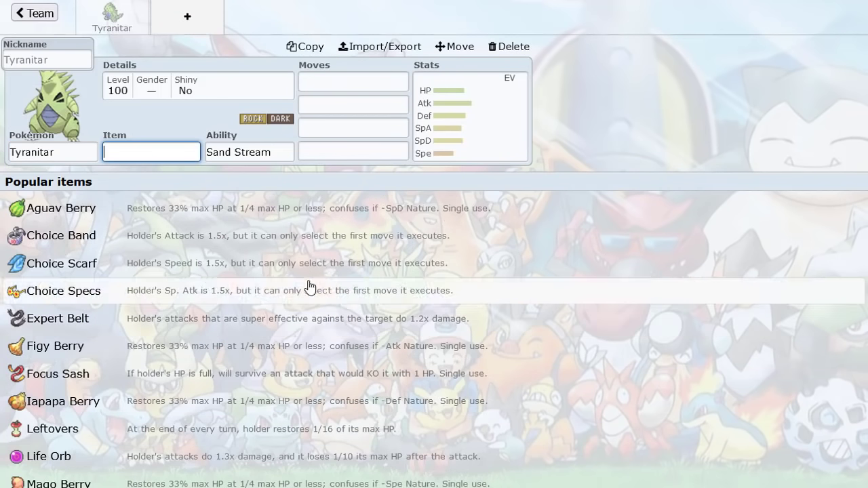
click(442, 116)
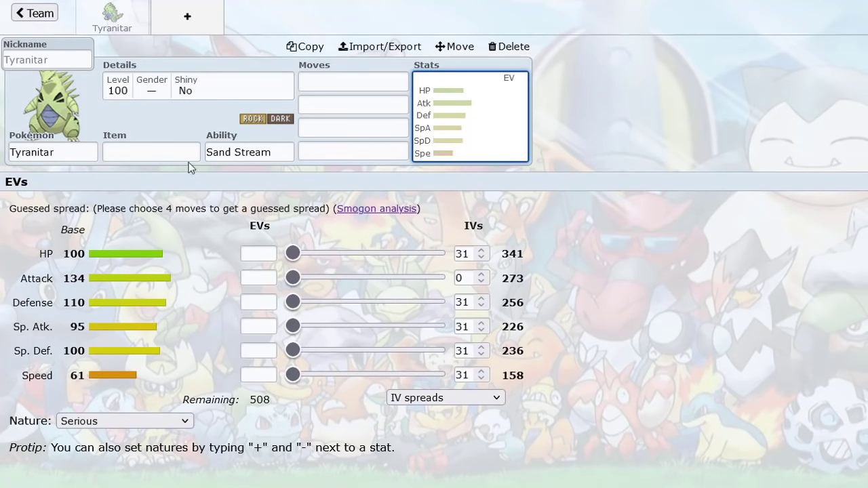
click(351, 105)
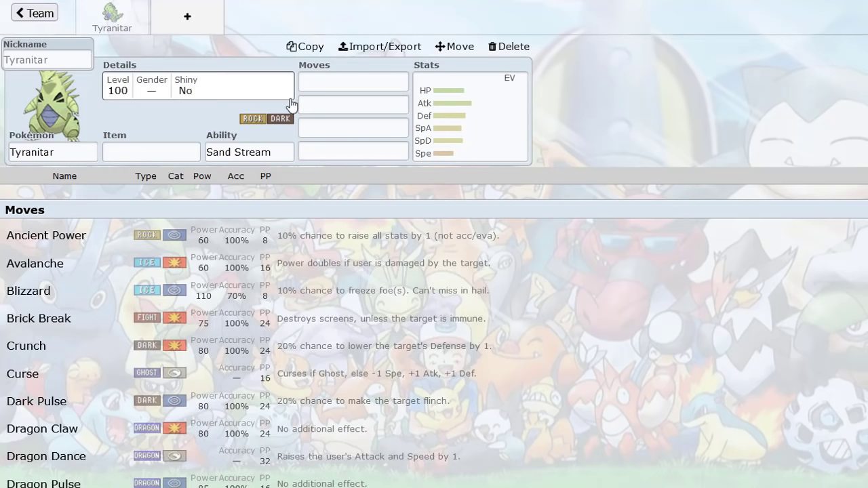
Start a second team slot and look through the OU tier list for a partner to Tyranitar.
click(182, 29)
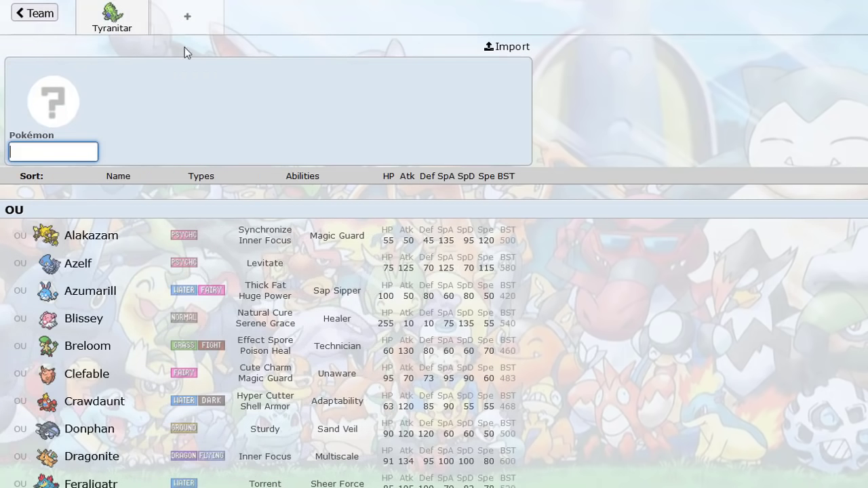
scroll(204, 242, down, 3)
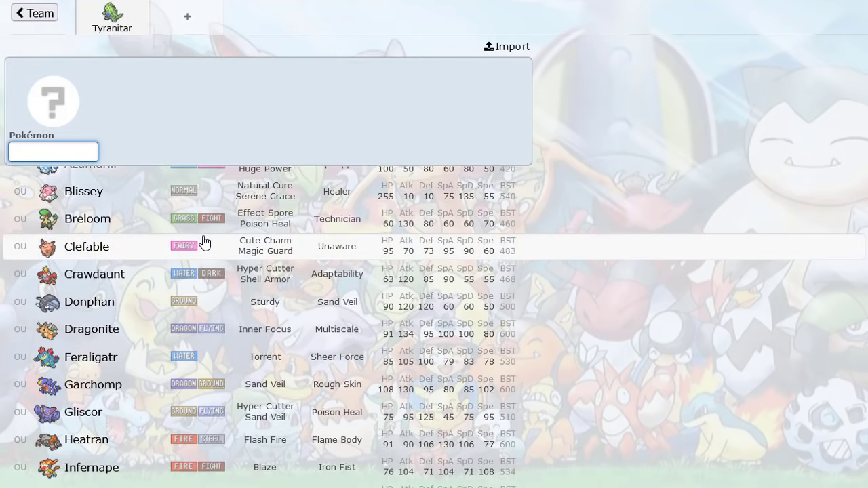
scroll(204, 242, up, 2)
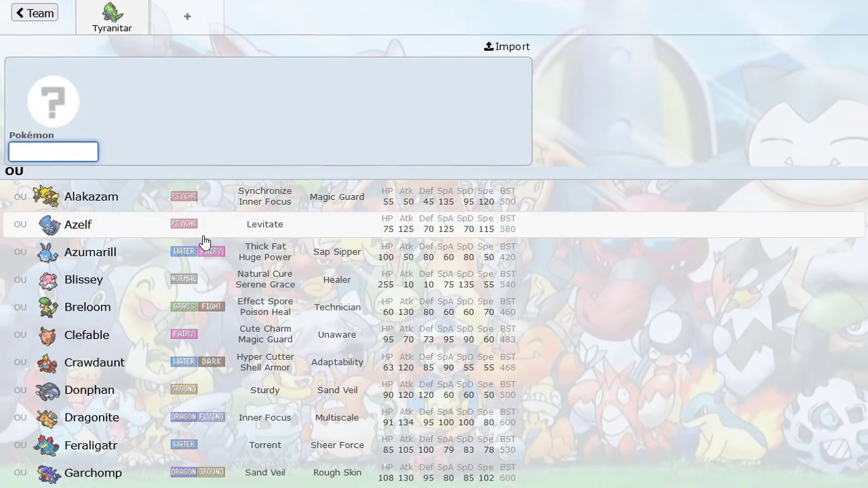
scroll(204, 242, down, 3)
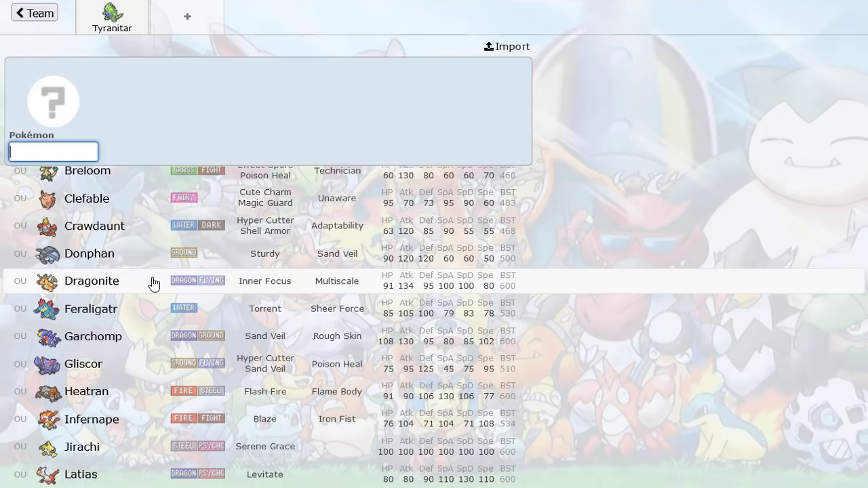
scroll(155, 287, down, 1)
scroll(154, 286, down, 3)
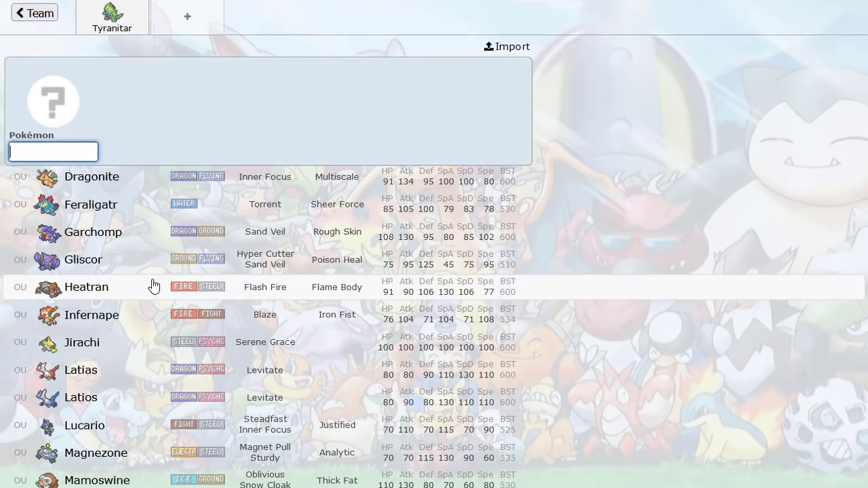
scroll(174, 234, down, 3)
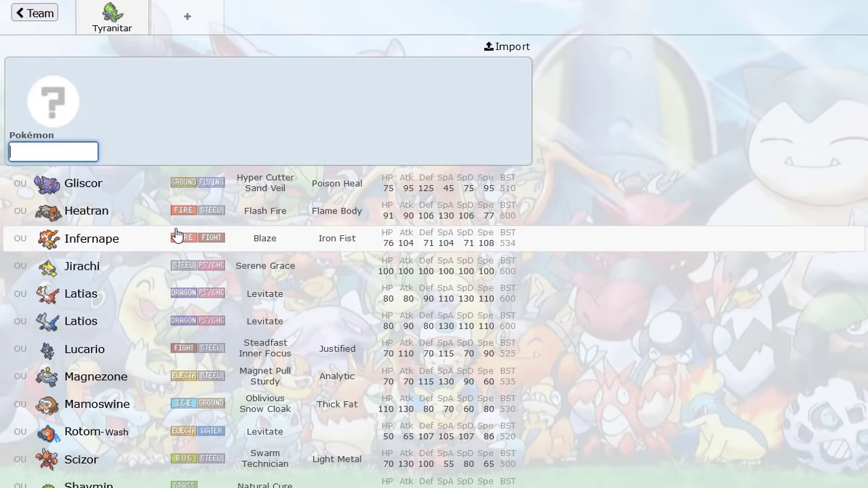
Try an EV spread of 252 Attack, 252 Speed and 4 Defense on Tyranitar.
click(119, 22)
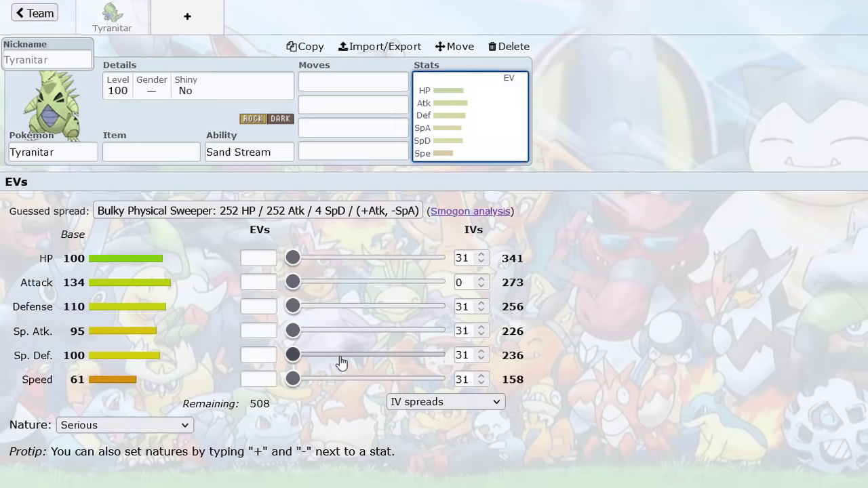
drag(342, 379, 441, 379)
drag(355, 284, 655, 287)
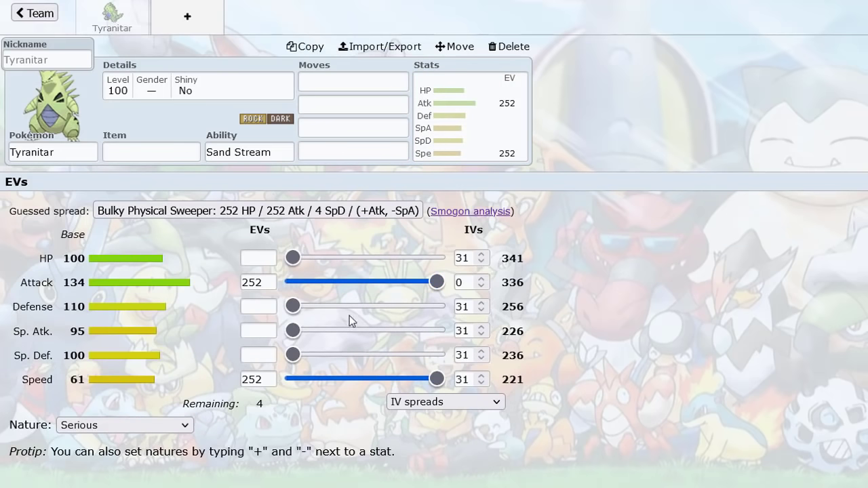
drag(350, 320, 418, 286)
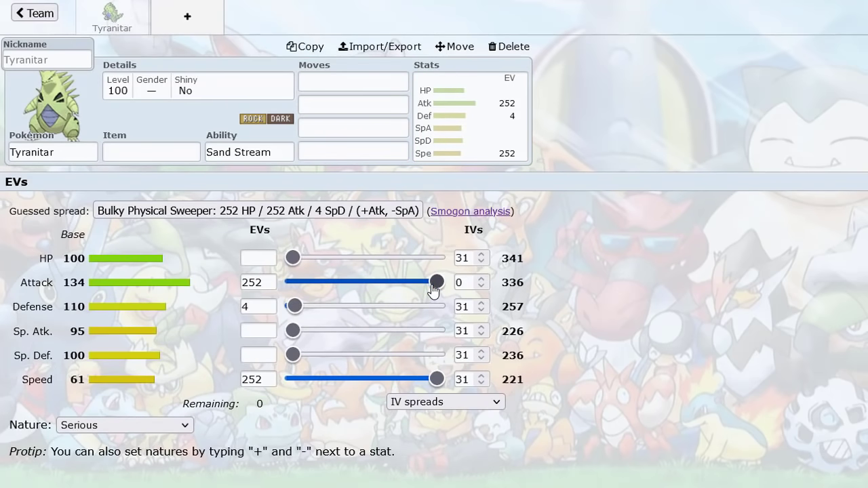
Try 240 Attack EVs with a few points in the defensive stats, then clear all of Tyranitar's EVs.
drag(435, 285, 430, 285)
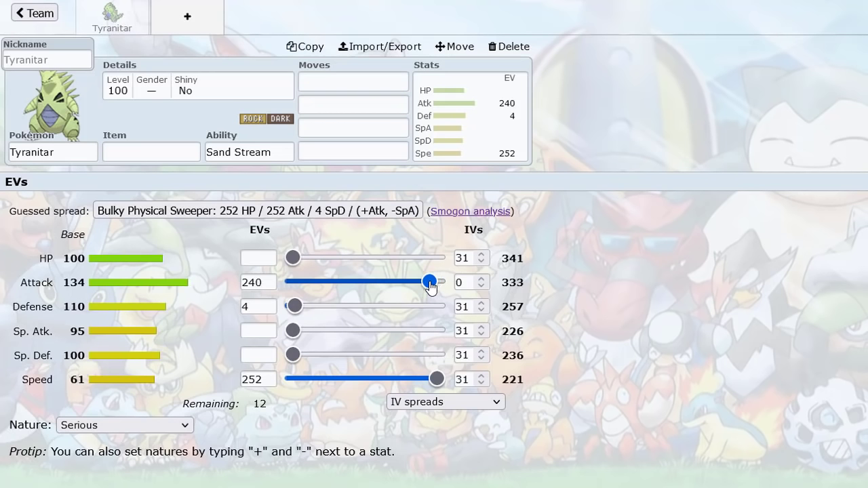
drag(298, 330, 217, 326)
drag(366, 259, 288, 260)
click(305, 306)
drag(308, 312, 281, 310)
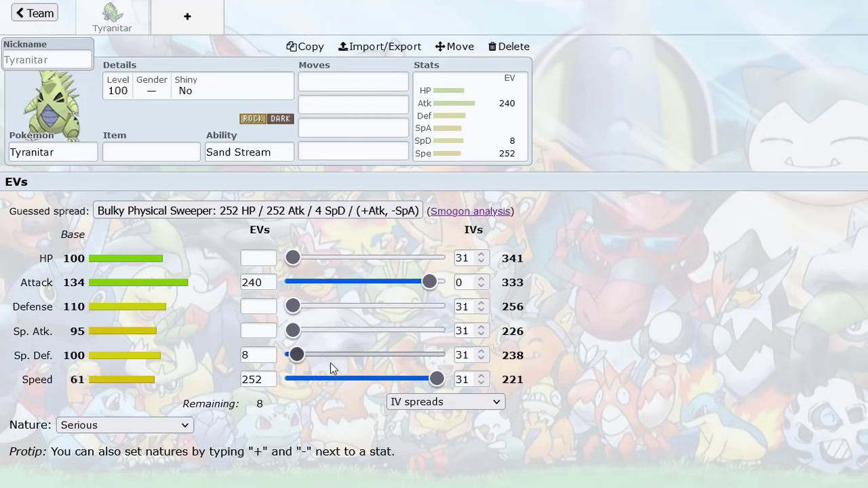
drag(296, 355, 210, 369)
drag(429, 282, 607, 303)
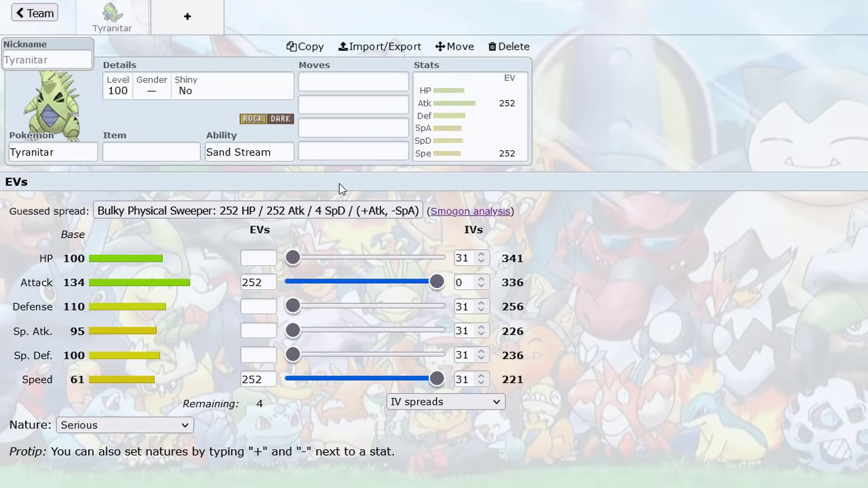
drag(336, 275, 213, 294)
drag(304, 384, 176, 389)
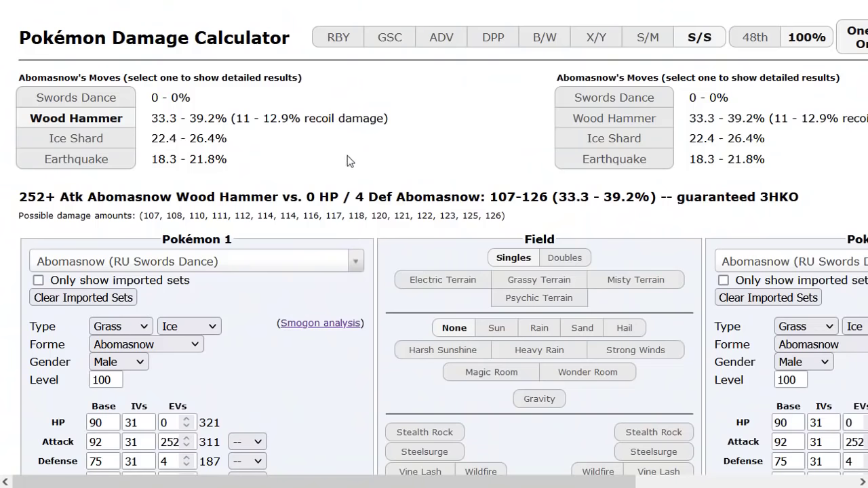
In the Pokémon Damage Calculator, load Tyranitar's Blank Set as Pokémon 1.
click(246, 261)
key(Escape)
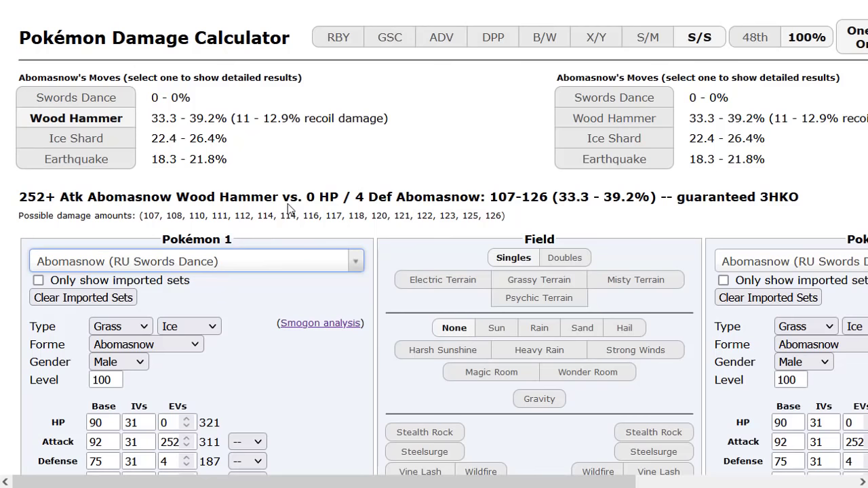
click(206, 261)
text(tyran)
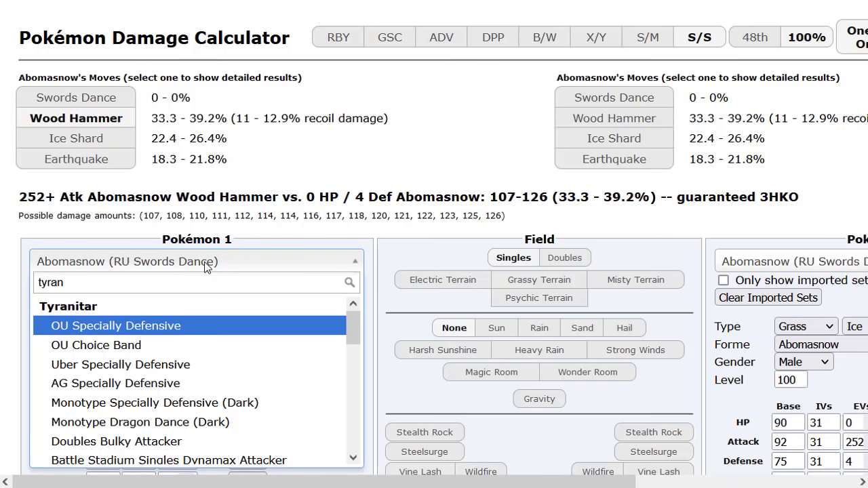
scroll(159, 390, down, 2)
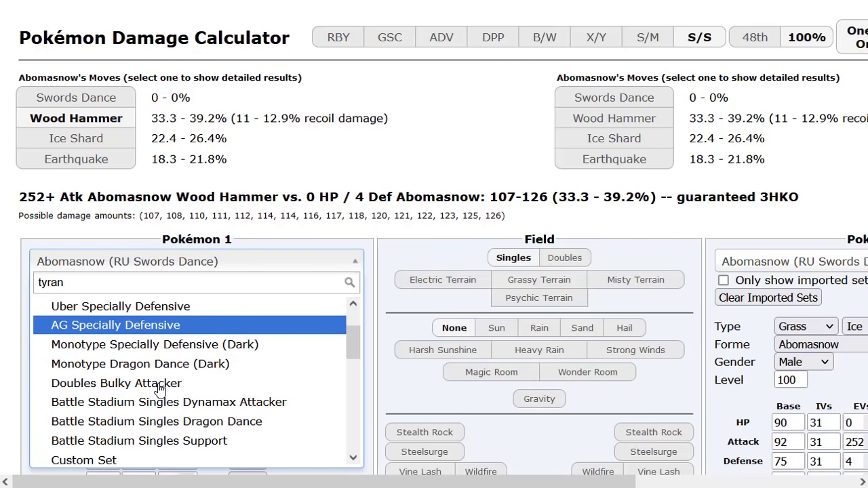
scroll(160, 400, down, 2)
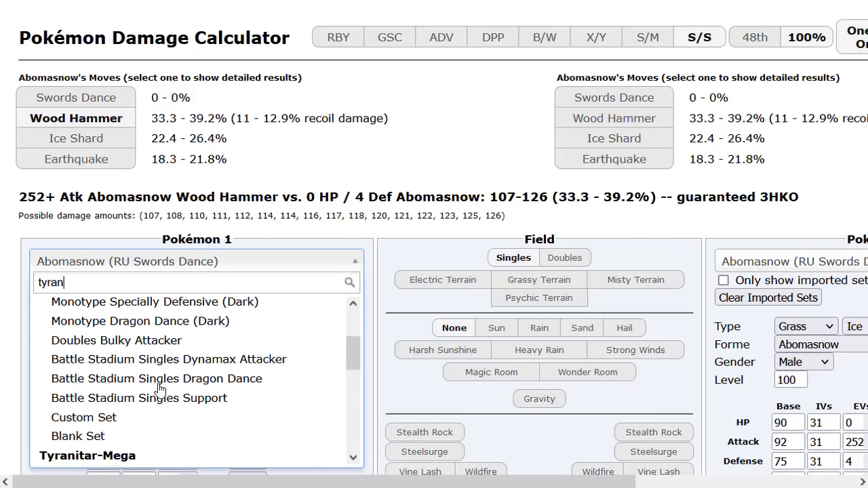
click(140, 437)
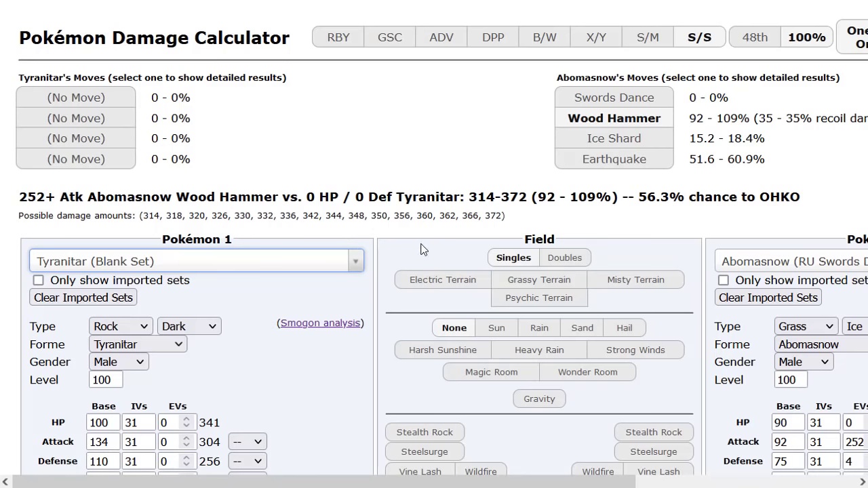
Leave the opposing Pokémon as it is and set Tyranitar's ability to Sand Stream.
click(756, 265)
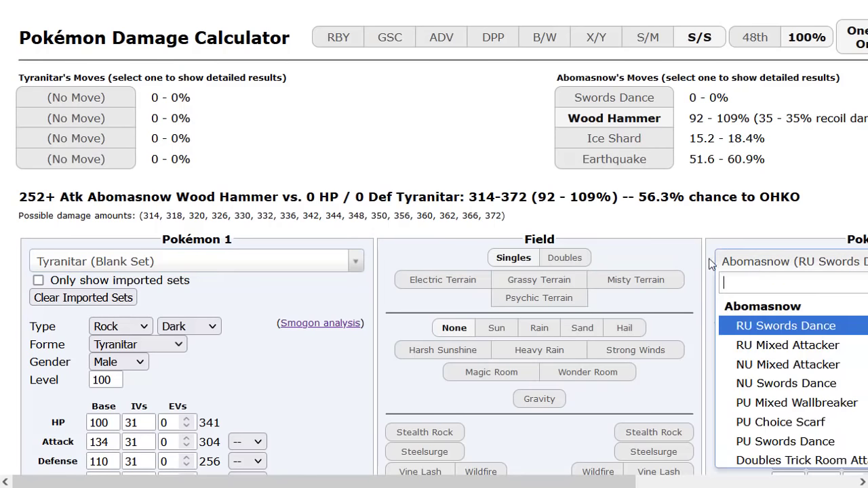
click(432, 195)
scroll(322, 190, down, 3)
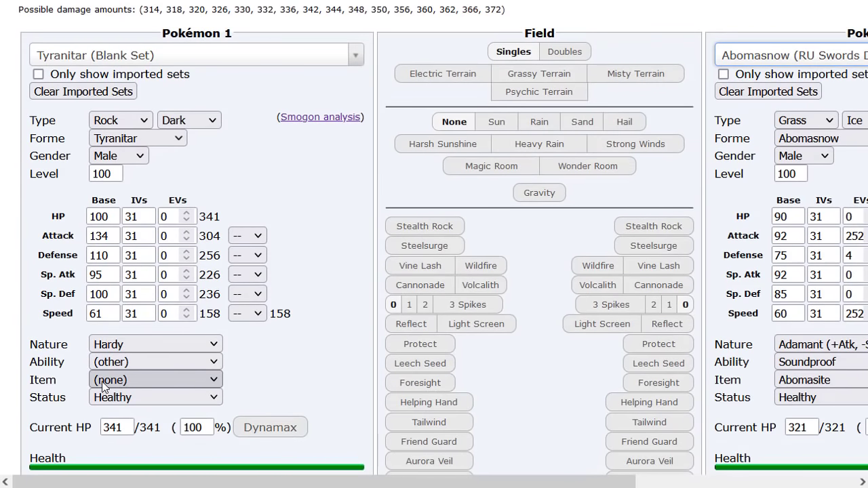
click(111, 365)
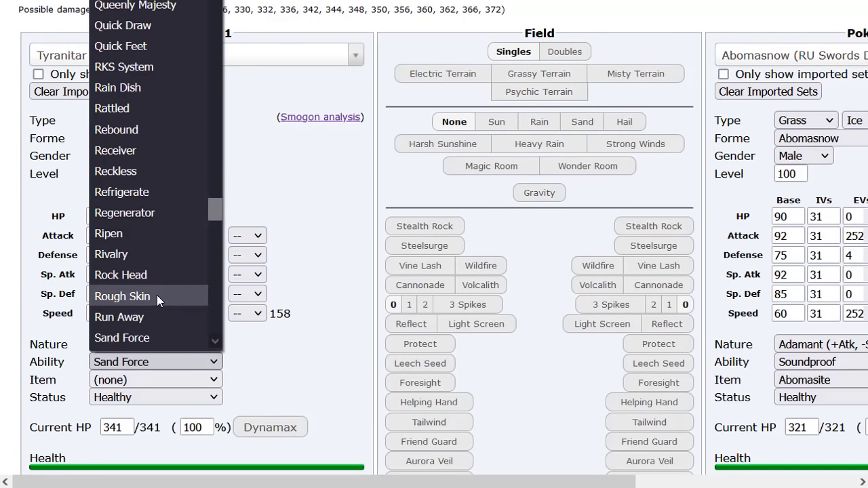
scroll(157, 295, down, 2)
click(156, 318)
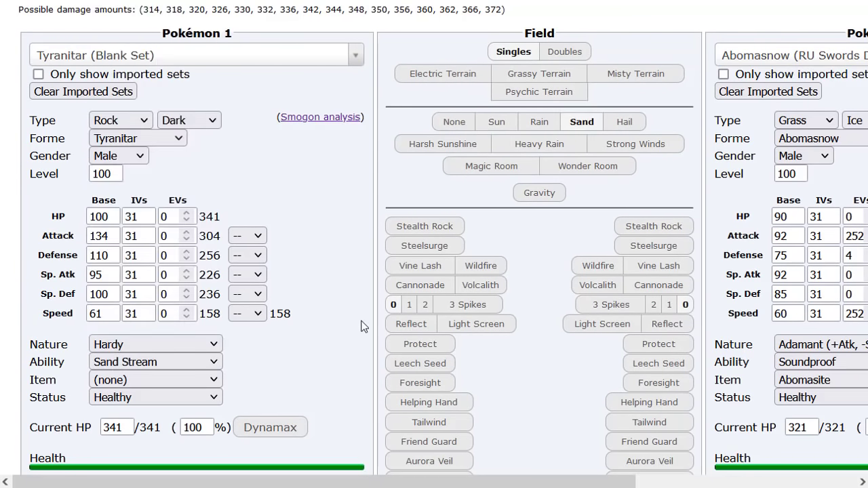
scroll(363, 298, up, 2)
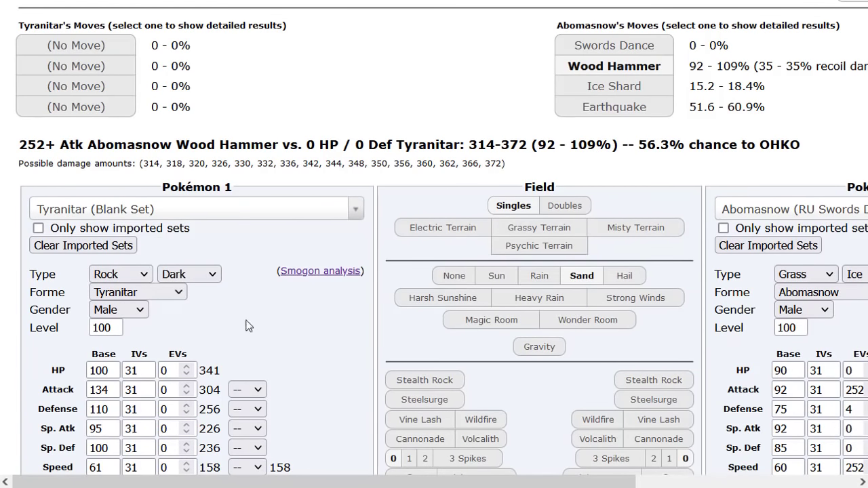
scroll(248, 326, down, 1)
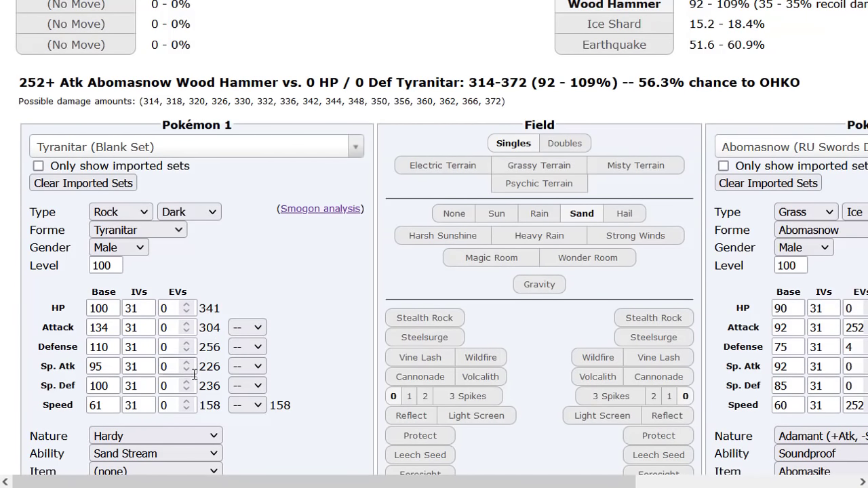
scroll(346, 299, up, 2)
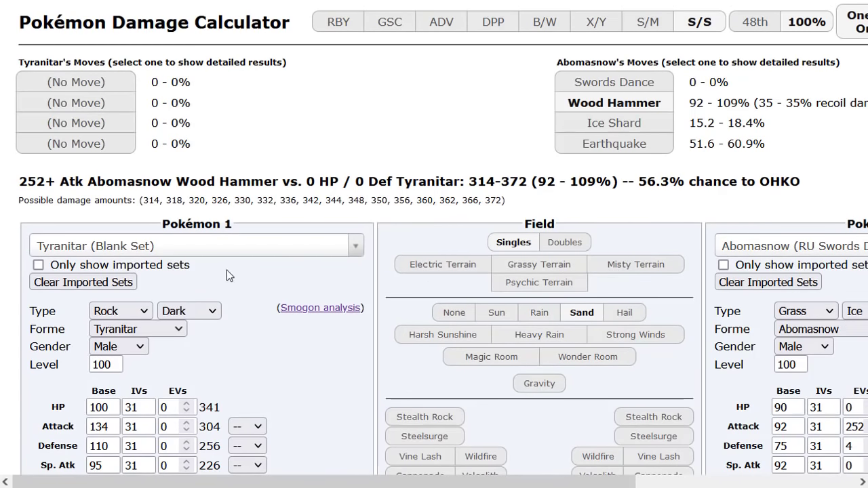
scroll(226, 270, down, 4)
scroll(226, 270, up, 3)
scroll(227, 270, down, 3)
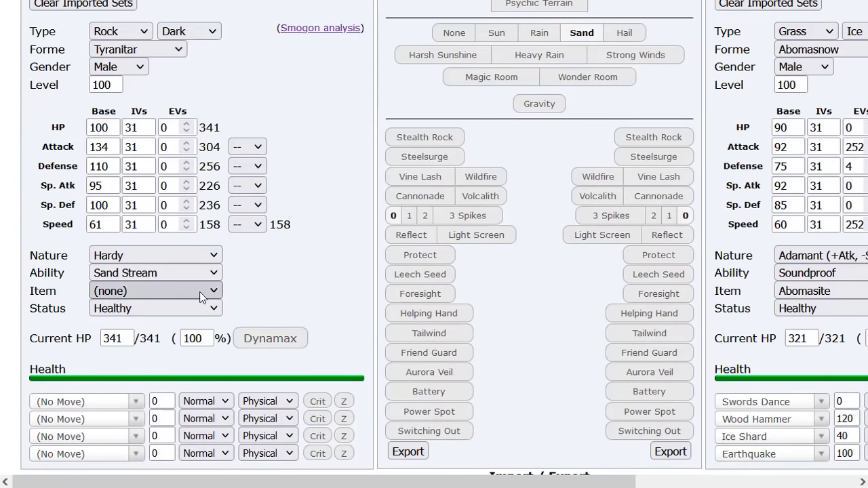
scroll(200, 292, up, 4)
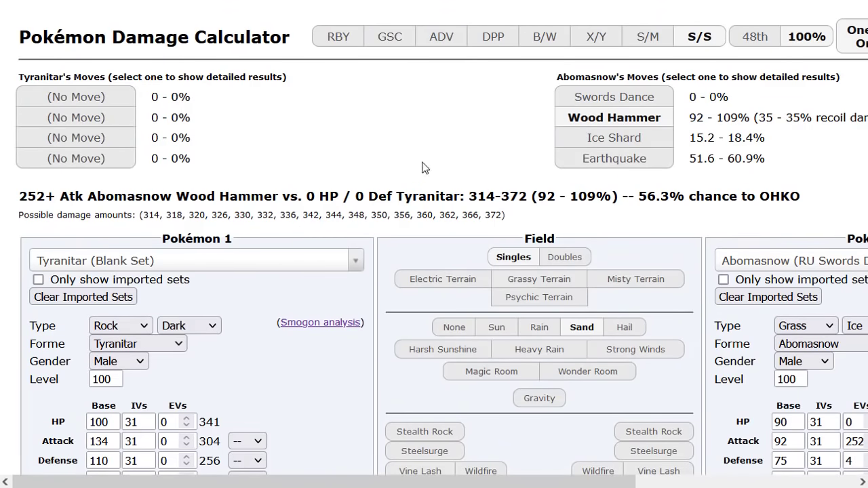
scroll(155, 335, down, 4)
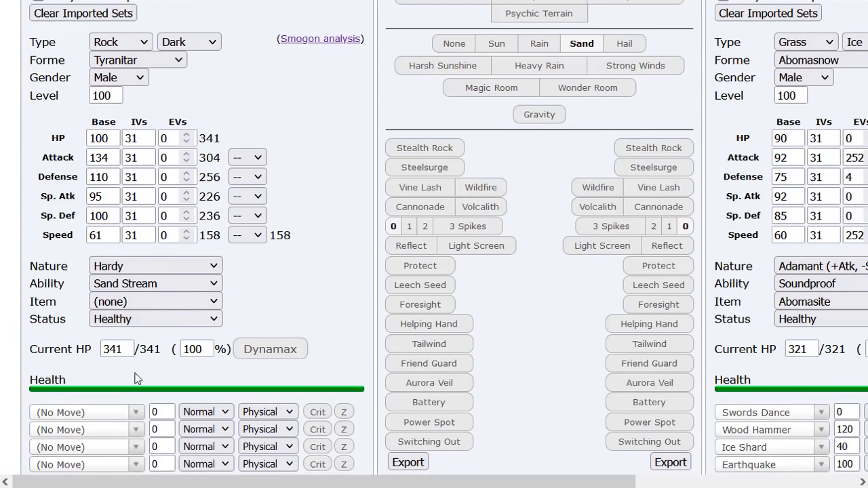
click(116, 465)
text(stea)
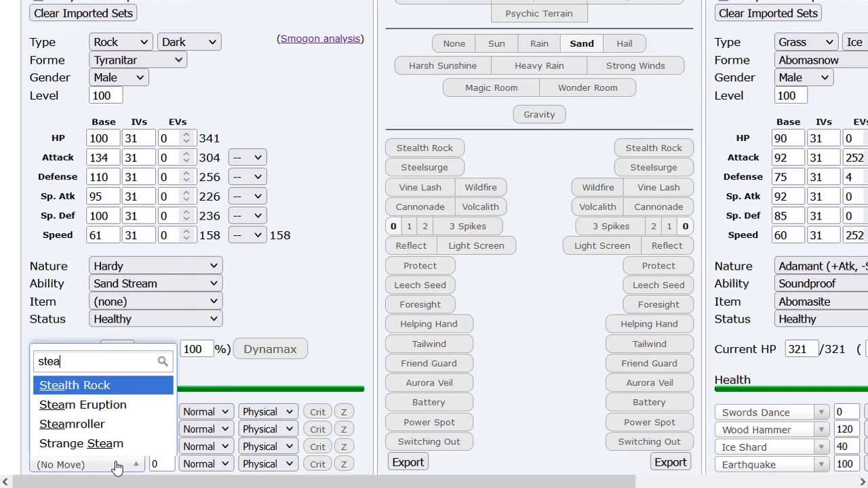
key(BackSpace)
key(BackSpace)
key(BackSpace)
key(BackSpace)
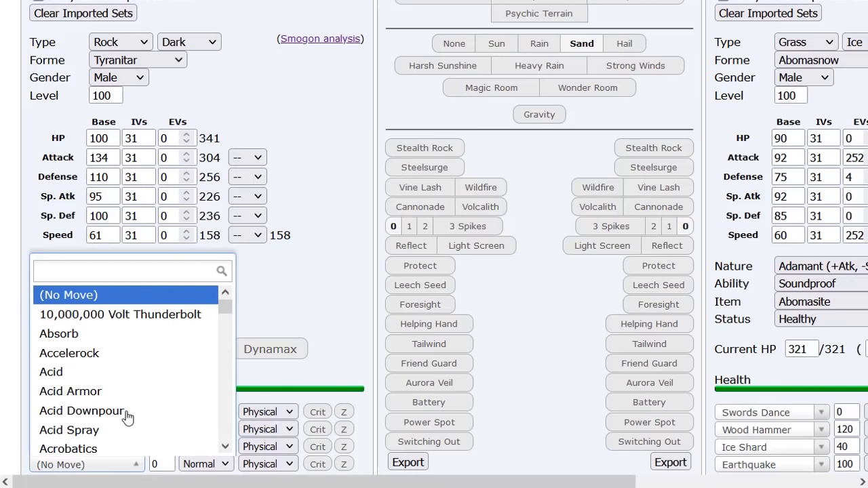
click(316, 341)
scroll(344, 228, up, 4)
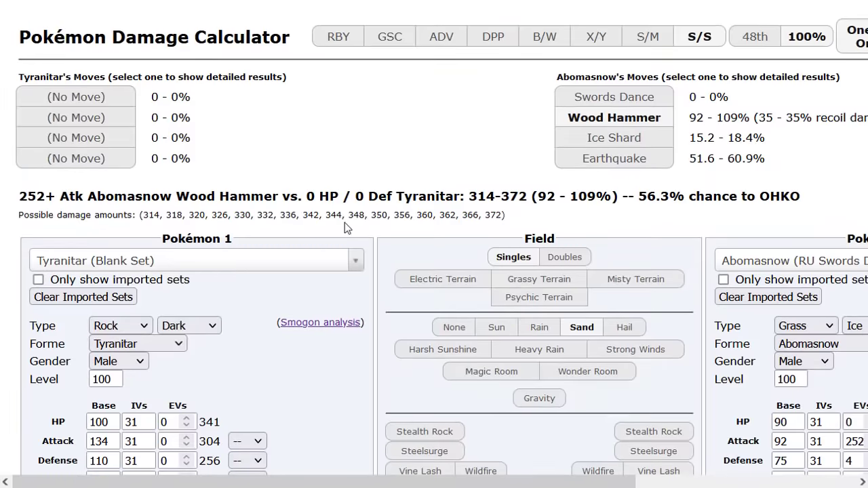
Give the Tyranitar set of Pokémon 1 a Chople Berry as its item.
scroll(345, 223, down, 6)
click(160, 126)
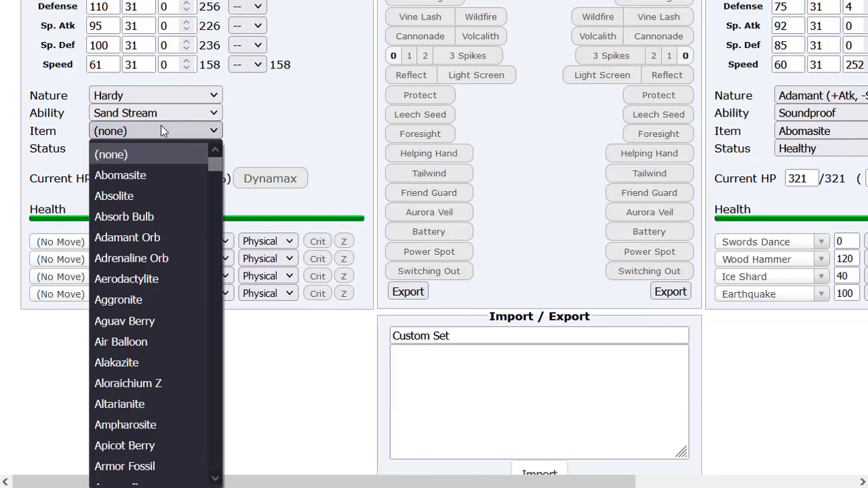
text(chop)
scroll(169, 288, up, 1)
scroll(169, 288, down, 2)
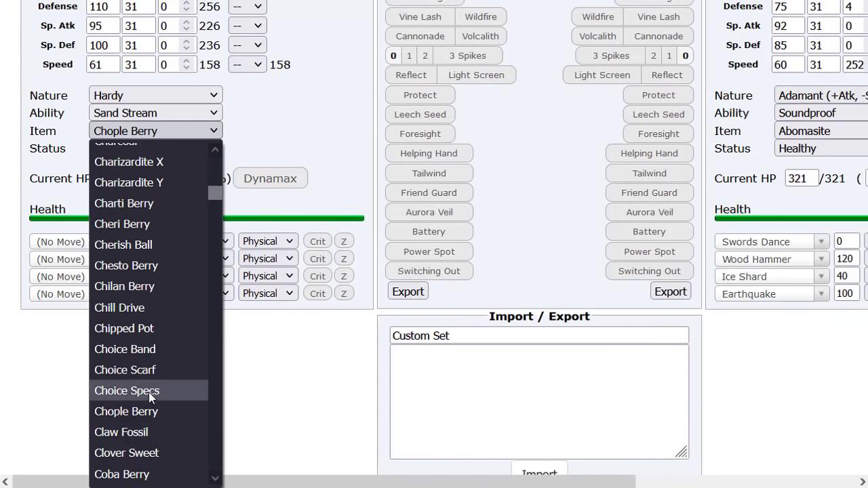
click(138, 418)
scroll(366, 296, up, 5)
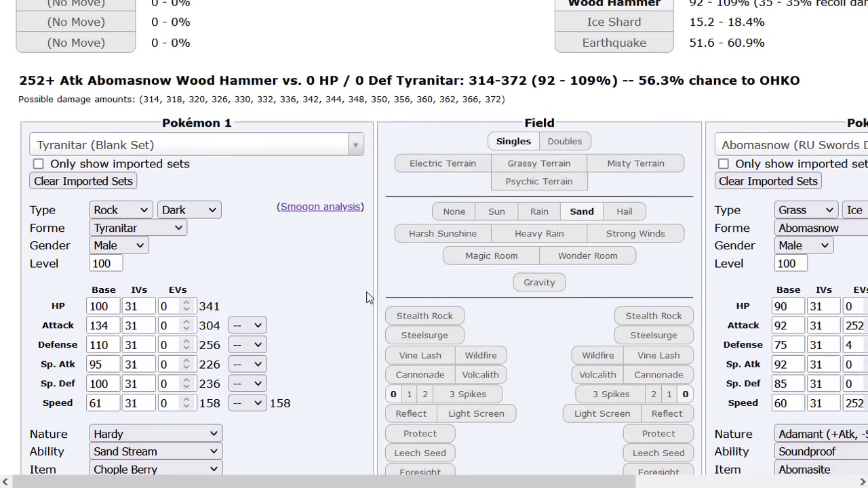
scroll(600, 236, up, 1)
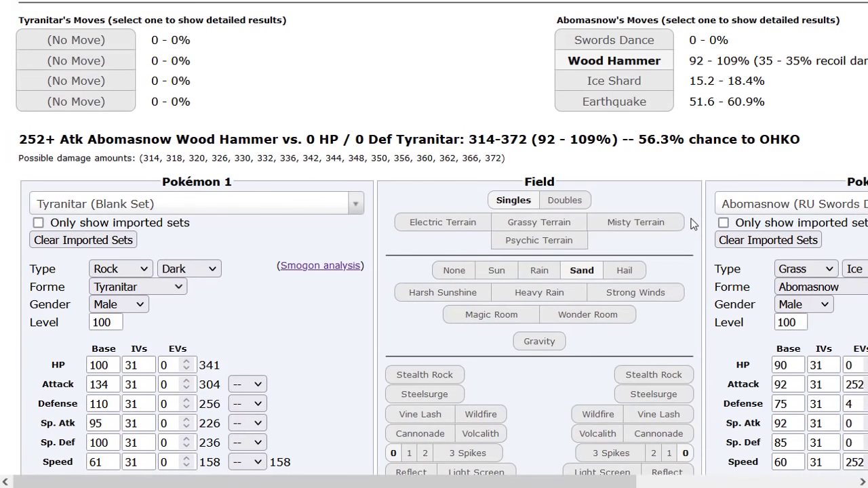
Load Infernape's UU Choice Band set as Pokémon 2 against Tyranitar.
click(739, 208)
text(i)
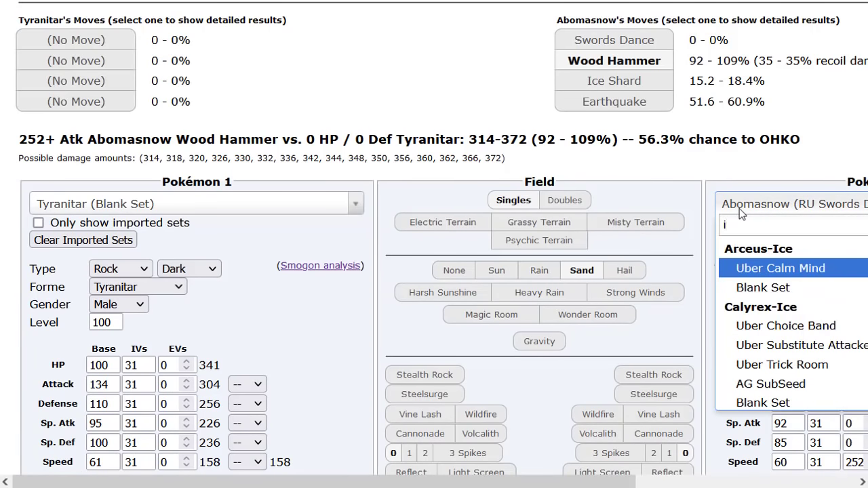
text(nferp)
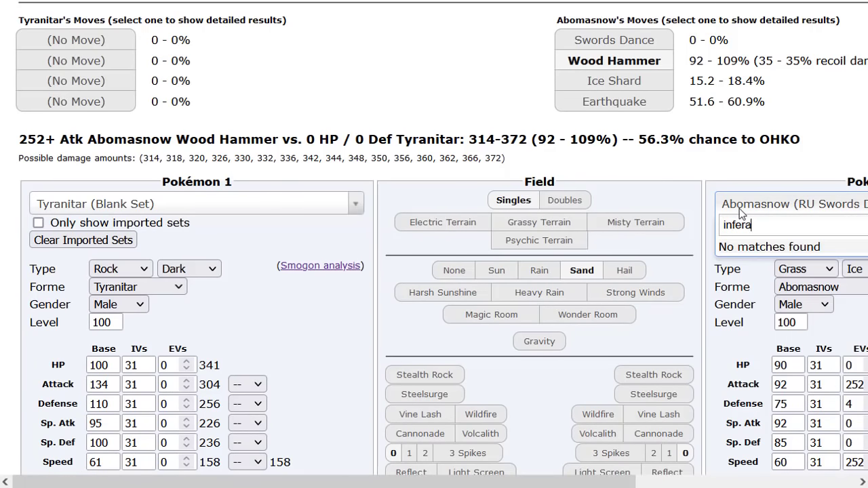
key(BackSpace)
key(BackSpace)
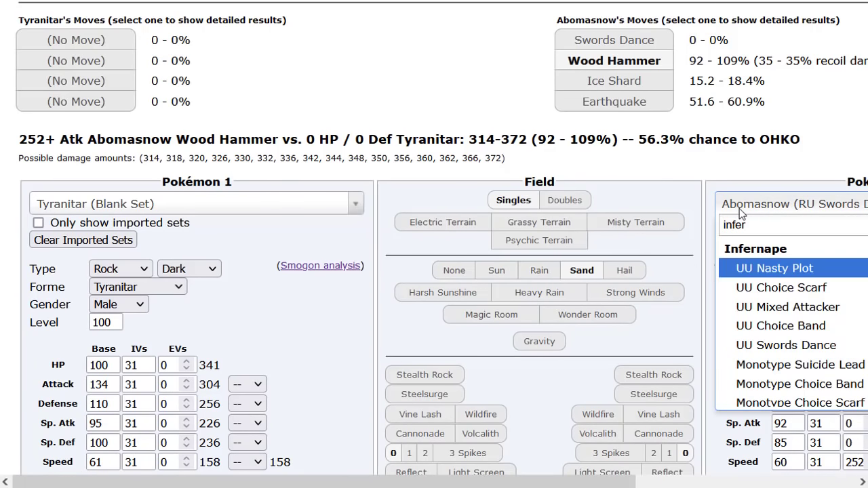
click(783, 326)
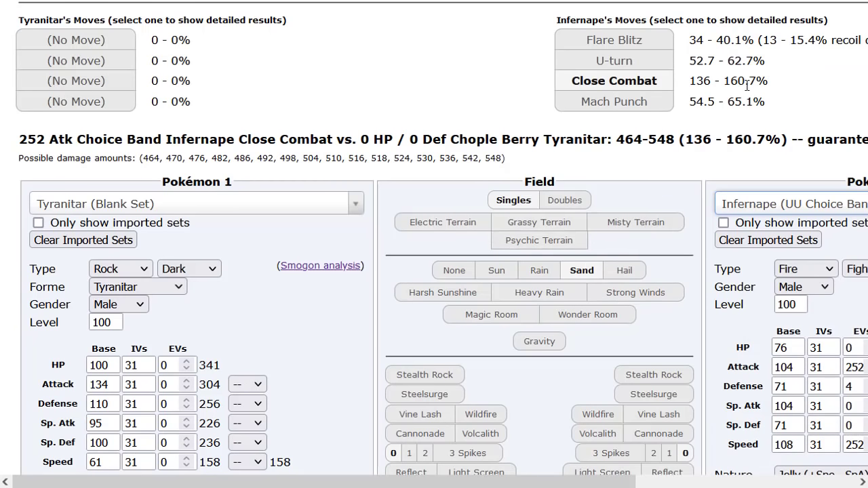
Set Tyranitar's HP EVs to 252 and check the damage from Infernape's moves.
scroll(393, 224, down, 3)
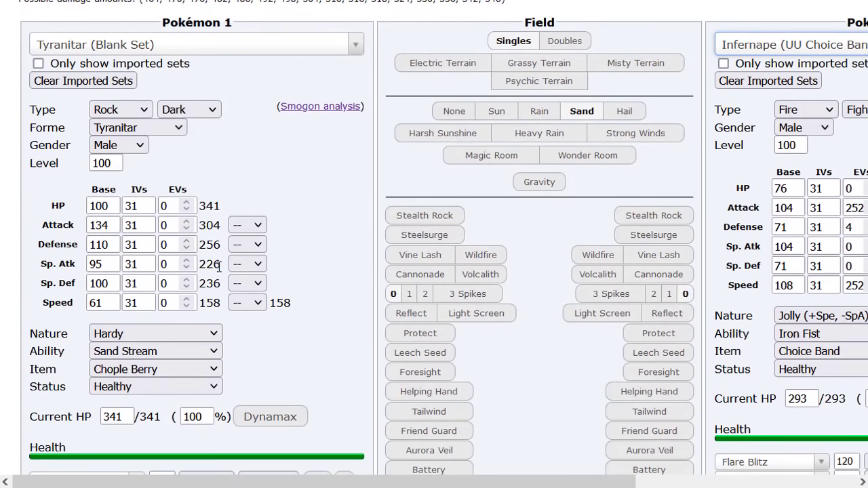
scroll(164, 353, up, 3)
click(167, 422)
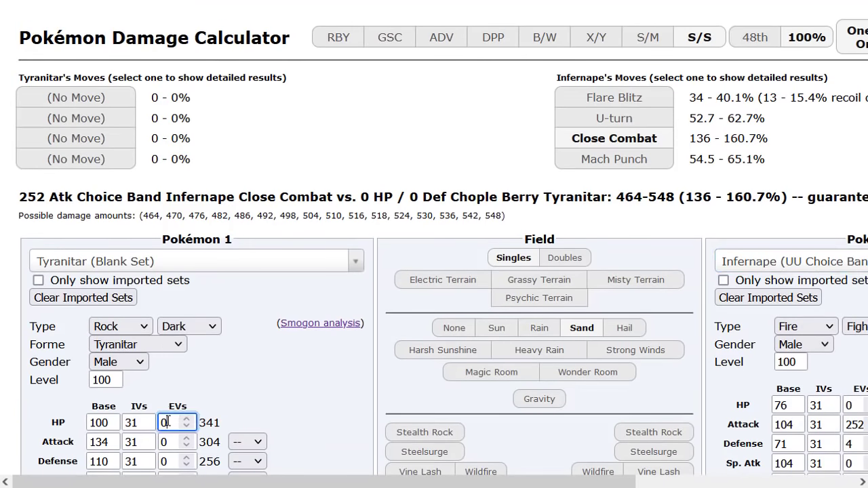
text(252)
scroll(294, 333, down, 1)
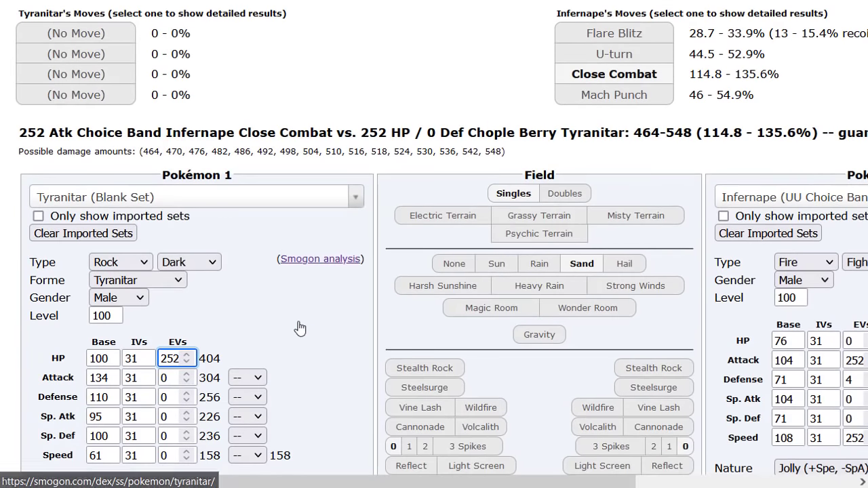
scroll(207, 381, down, 2)
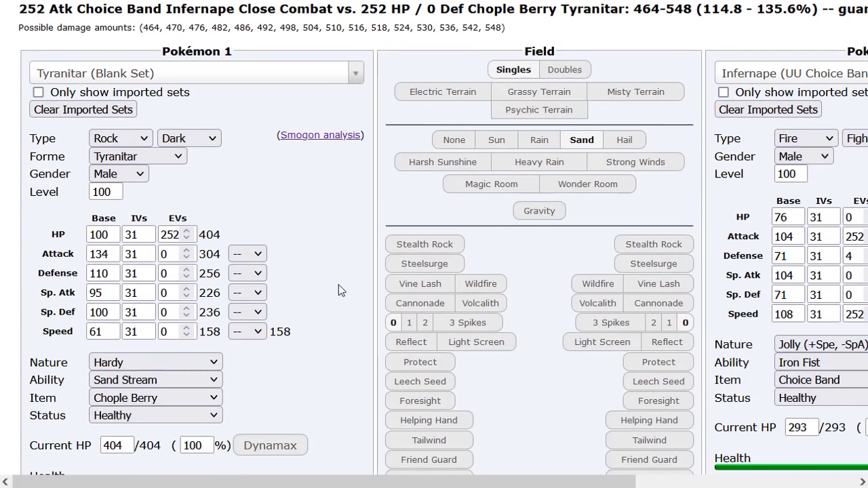
scroll(340, 291, up, 3)
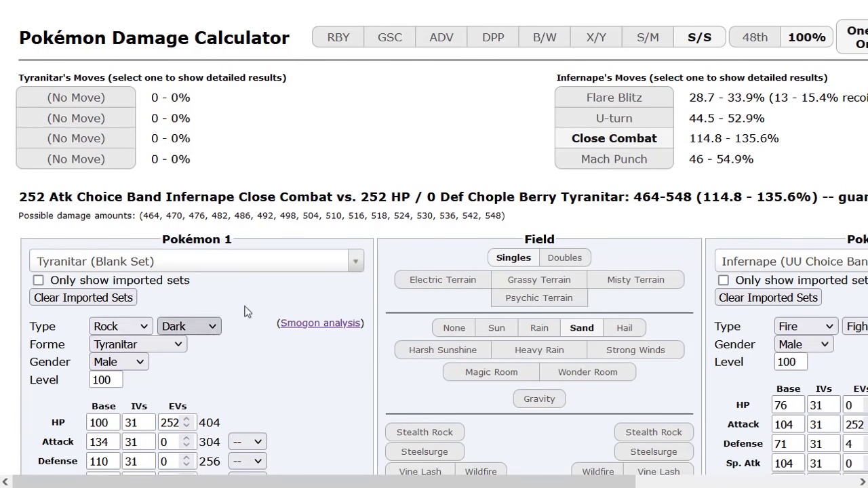
scroll(332, 234, down, 1)
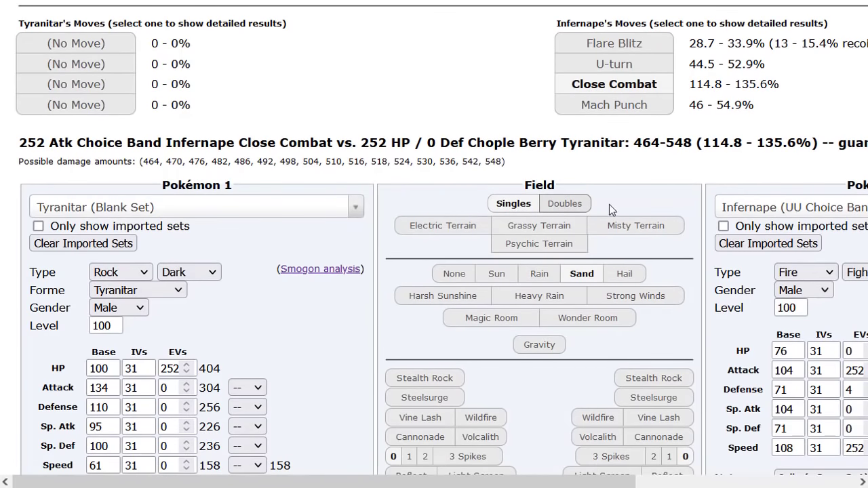
Replace Infernape as Pokémon 2 with Breloom's Monotype Technician Attacker set.
click(762, 216)
text(breloom)
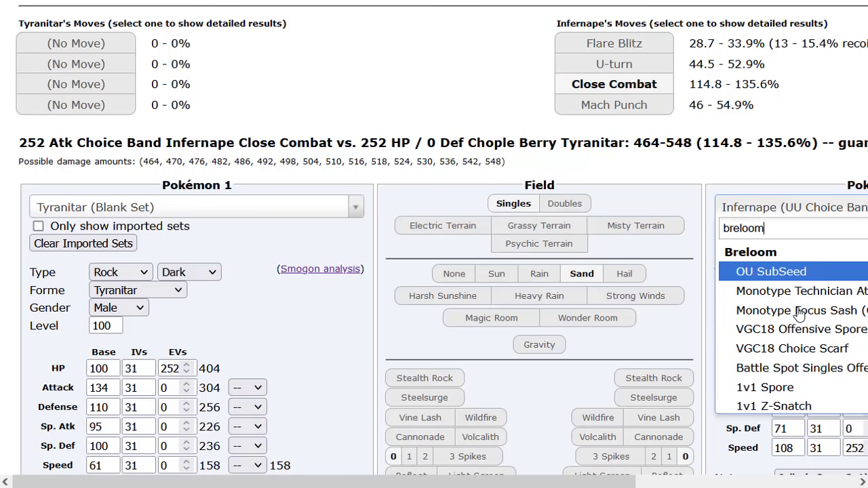
click(767, 292)
scroll(676, 332, right, 1)
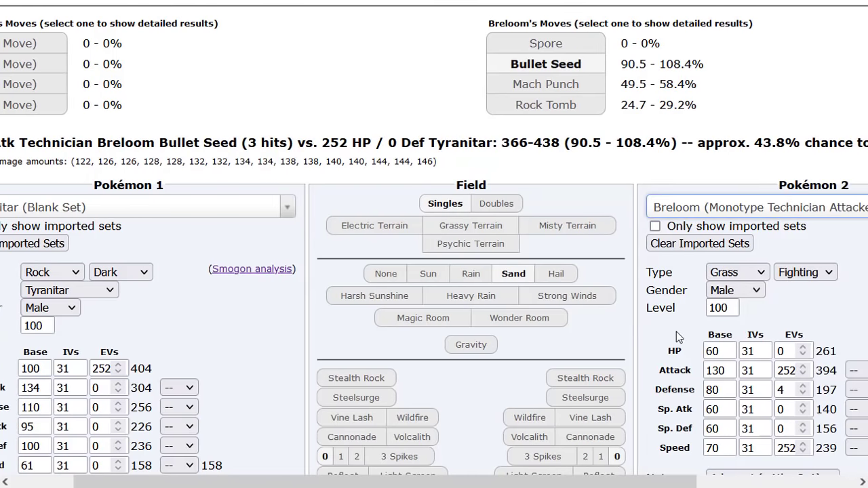
Give Breloom a Life Orb and examine the damage its moves do to Tyranitar.
scroll(676, 331, down, 1)
click(727, 427)
text(life)
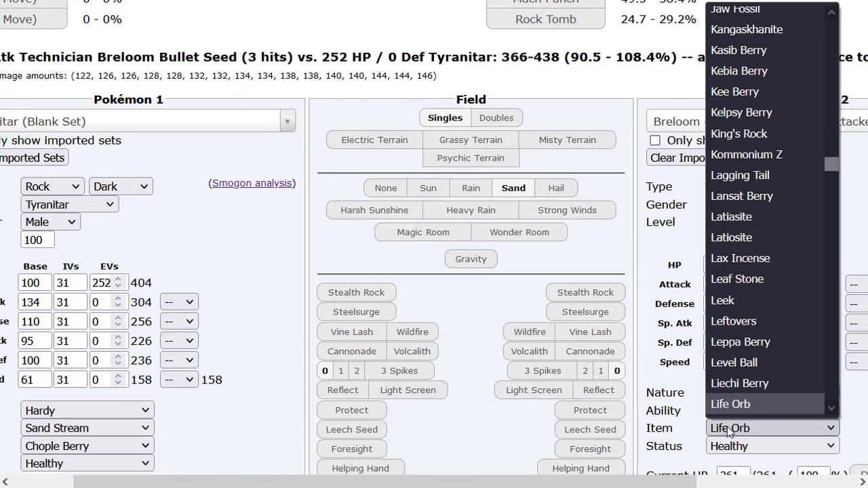
key(Return)
scroll(625, 323, up, 2)
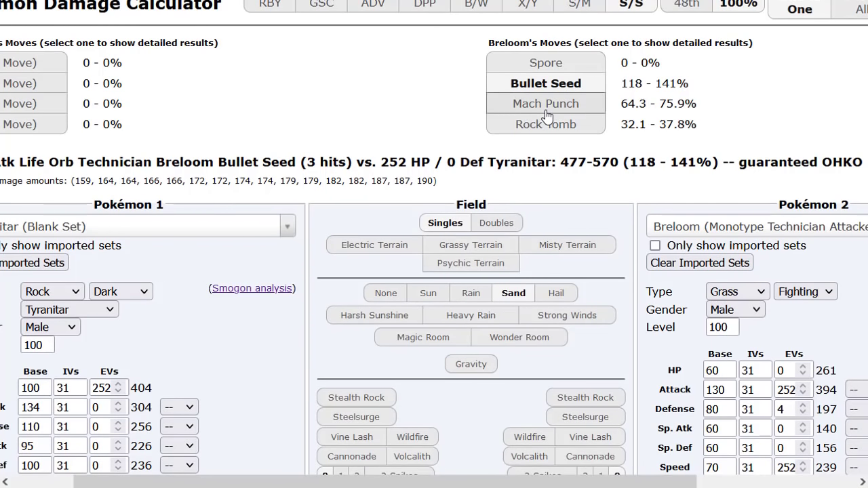
scroll(560, 216, right, 2)
scroll(560, 216, down, 2)
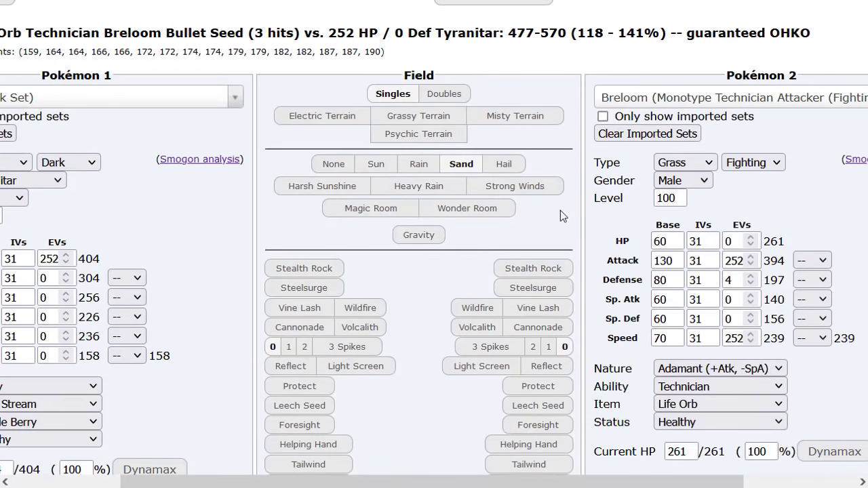
scroll(656, 261, left, 4)
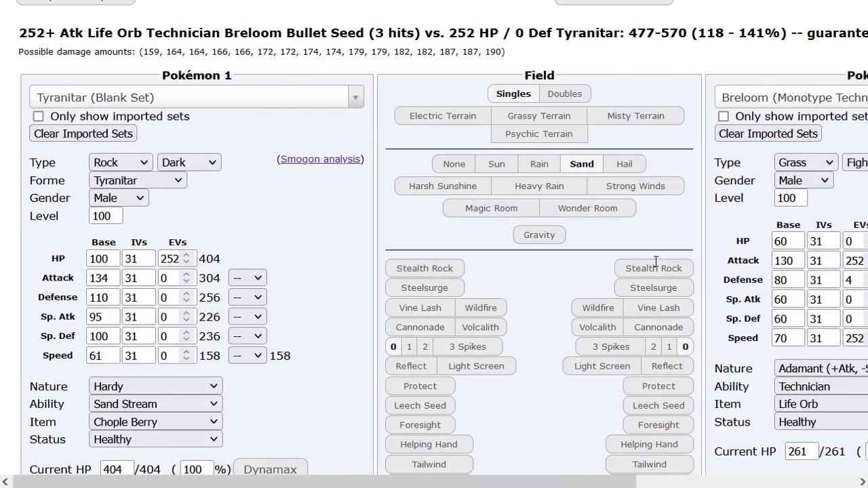
scroll(225, 362, up, 1)
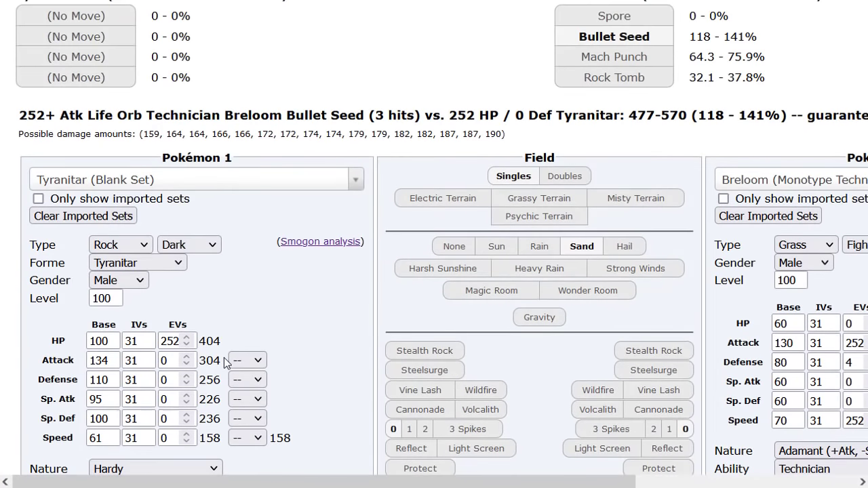
Set Tyranitar's HP EVs back to 0.
click(159, 362)
double_click(167, 341)
text(0)
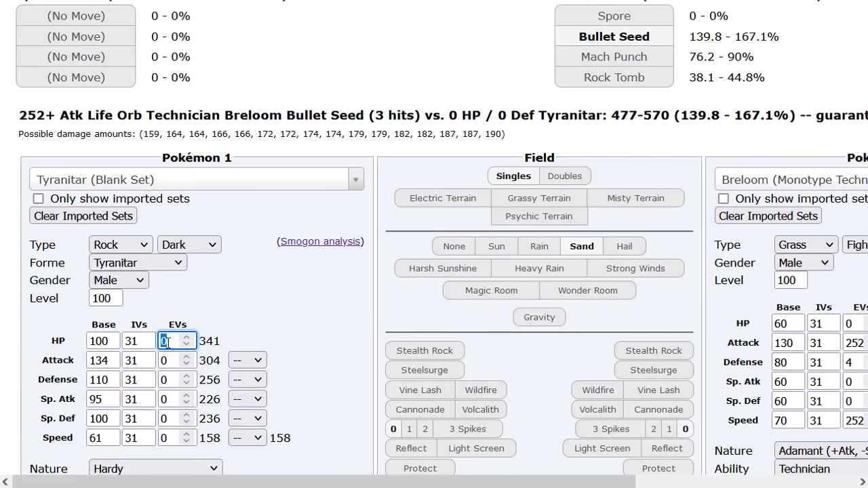
Switch Pokémon 2 from Breloom back to Infernape with its UU Choice Band set.
click(737, 191)
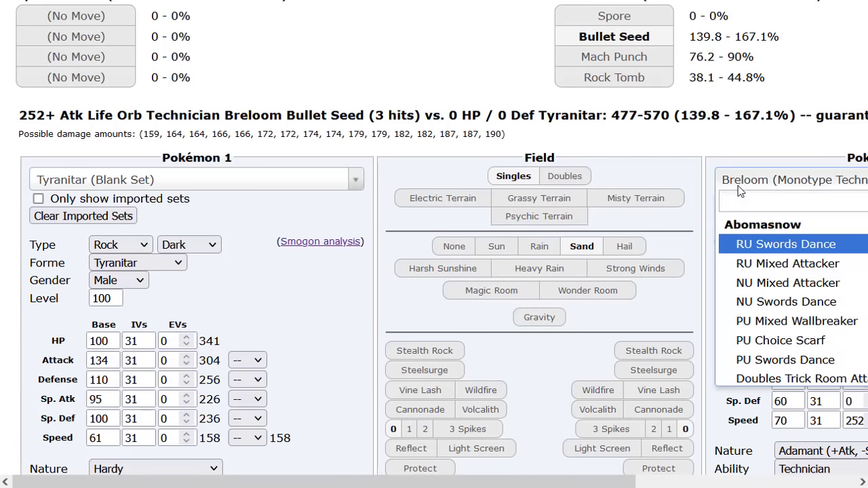
text(infernap)
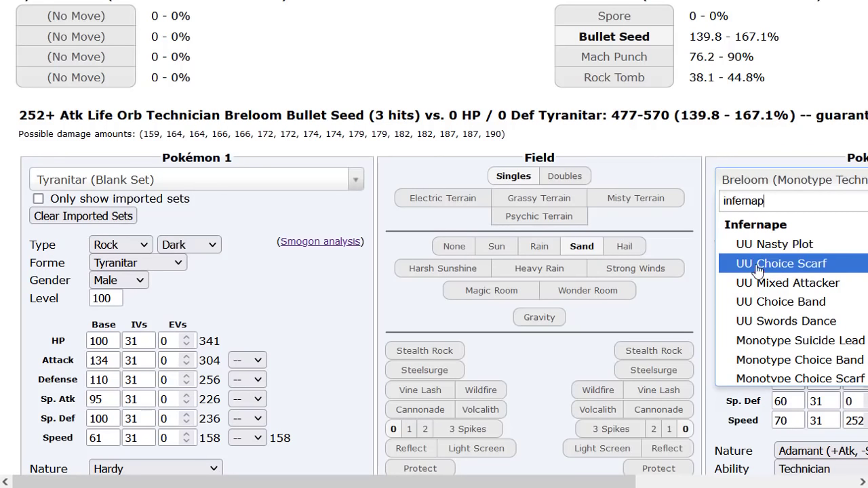
click(785, 301)
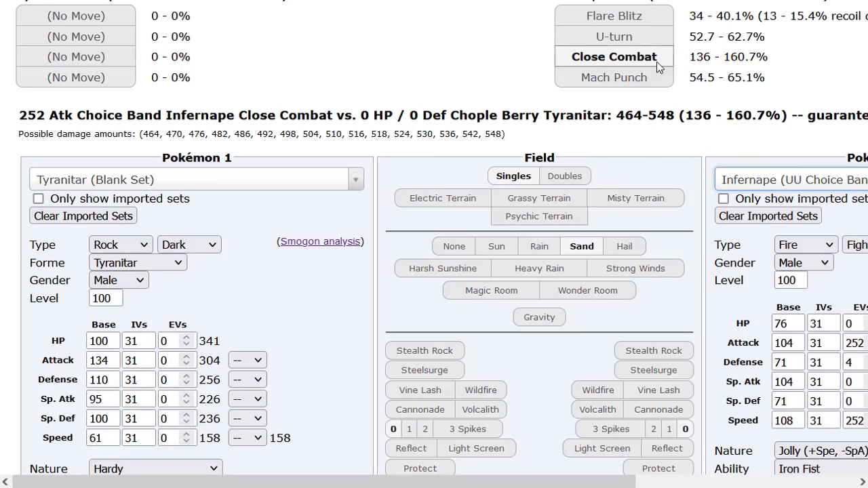
Give Tyranitar 252 HP EVs, 252 Defense EVs and an Impish nature, and check Infernape's Close Combat damage.
double_click(165, 334)
text(252)
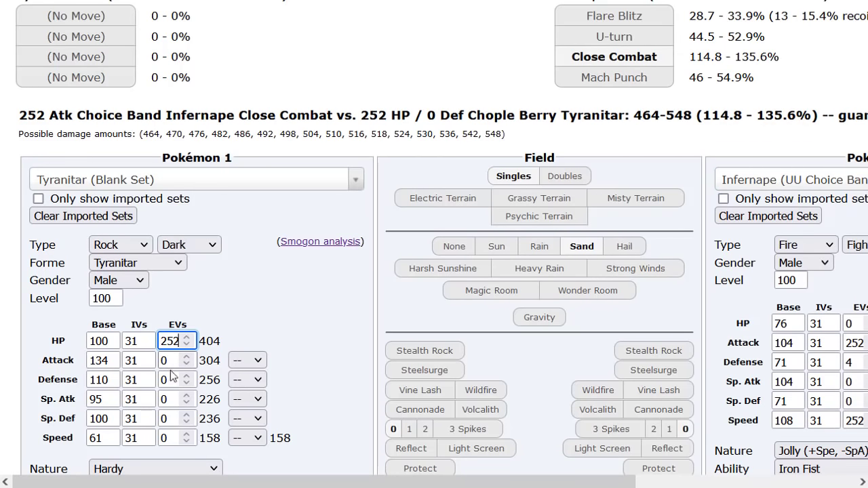
double_click(169, 380)
text(252)
scroll(304, 375, down, 1)
click(149, 410)
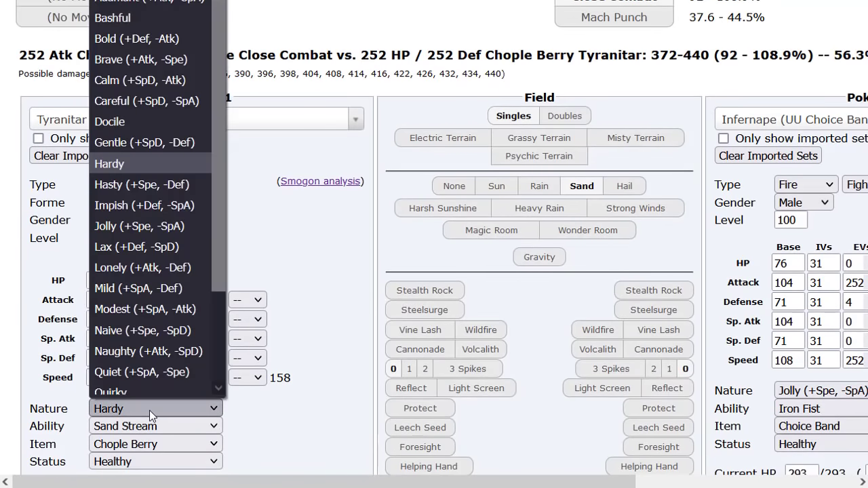
click(153, 209)
scroll(153, 209, up, 2)
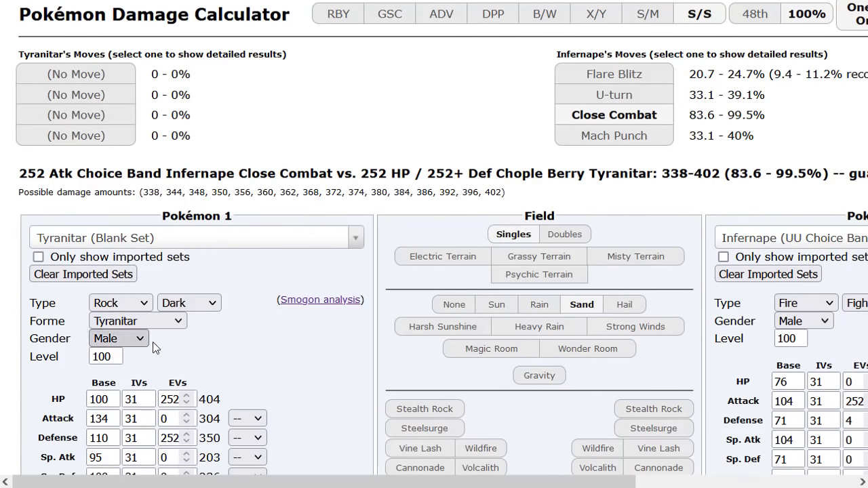
scroll(156, 346, down, 1)
scroll(394, 219, up, 1)
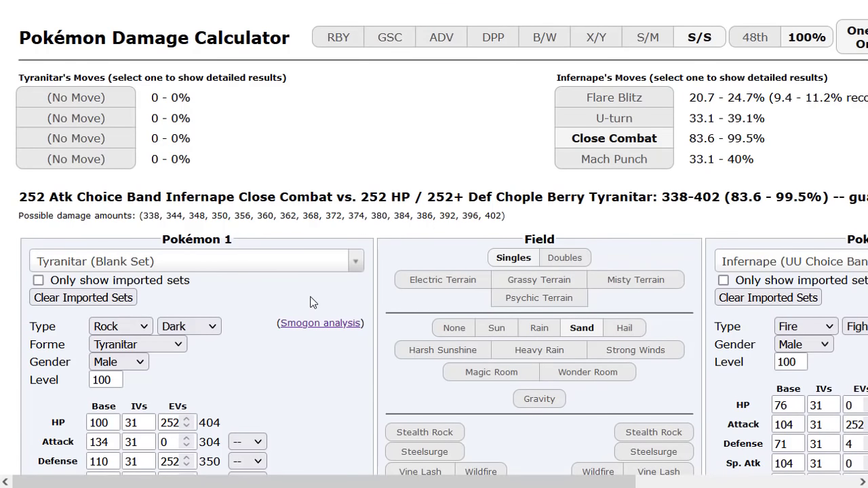
Switch to the team builder and replace Tyranitar with Jirachi from the OU Pokémon list.
click(253, 269)
scroll(220, 337, down, 5)
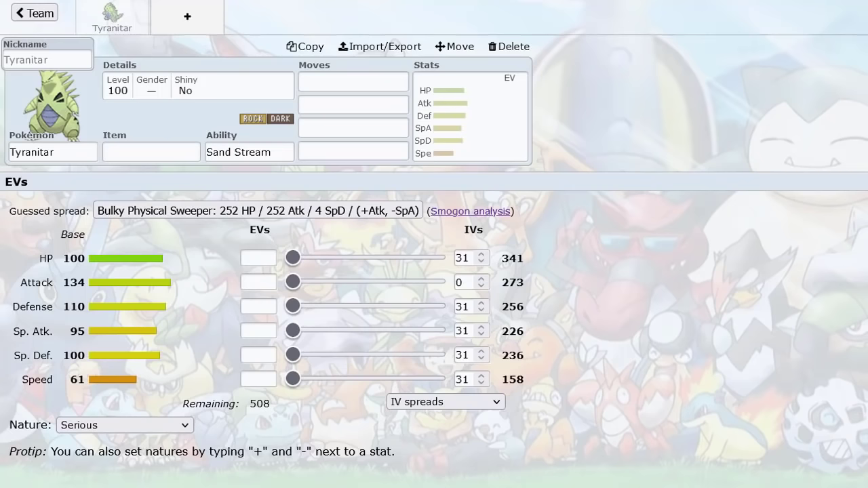
click(68, 154)
scroll(208, 322, down, 3)
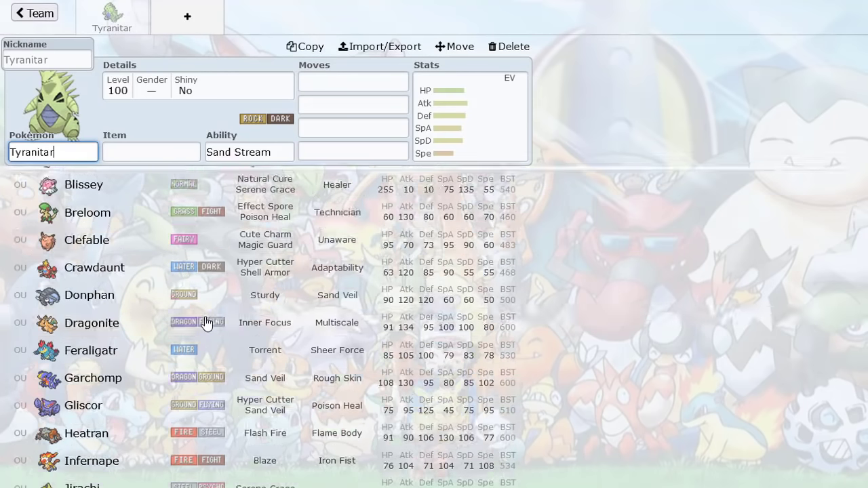
scroll(207, 322, down, 5)
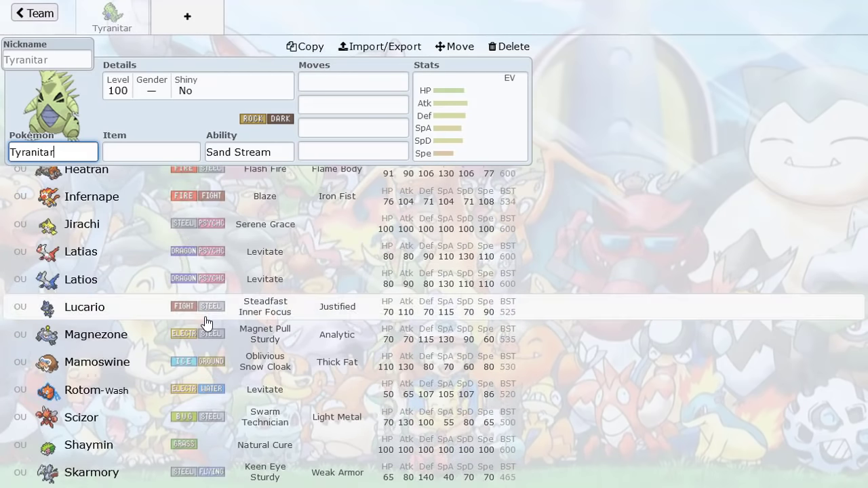
click(101, 288)
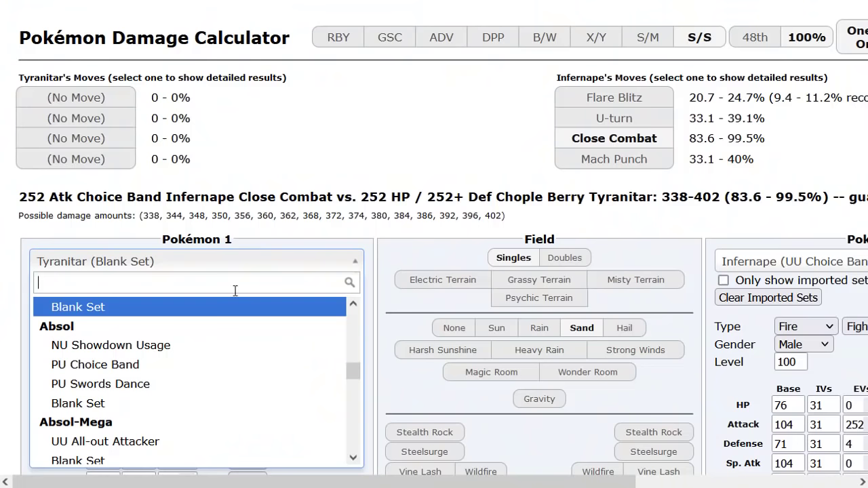
In the Pokémon Damage Calculator, load Jirachi's Blank Set as Pokémon 1.
text(jirachi)
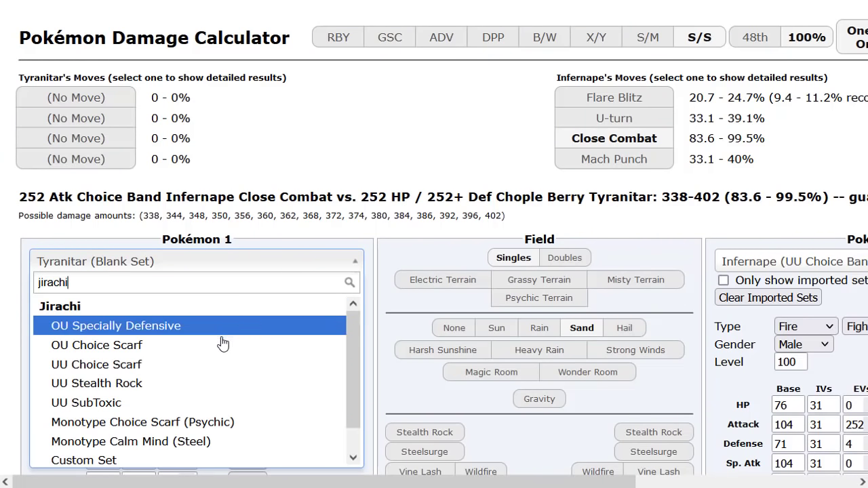
scroll(176, 407, down, 1)
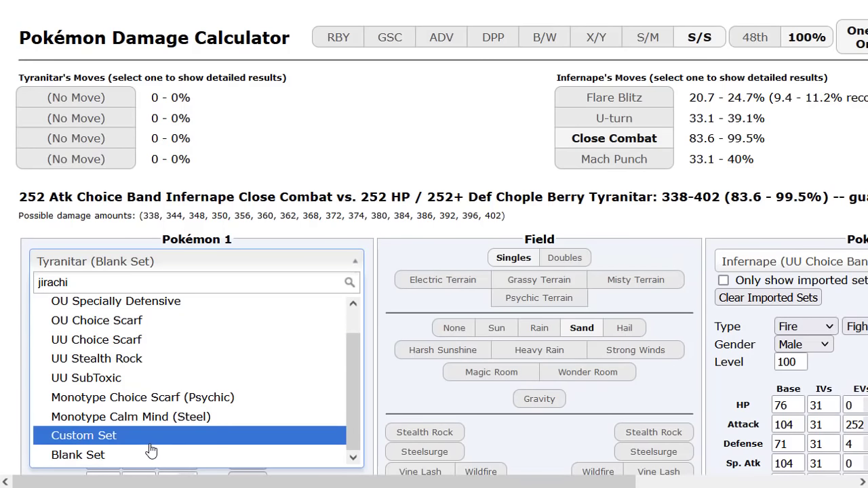
click(137, 459)
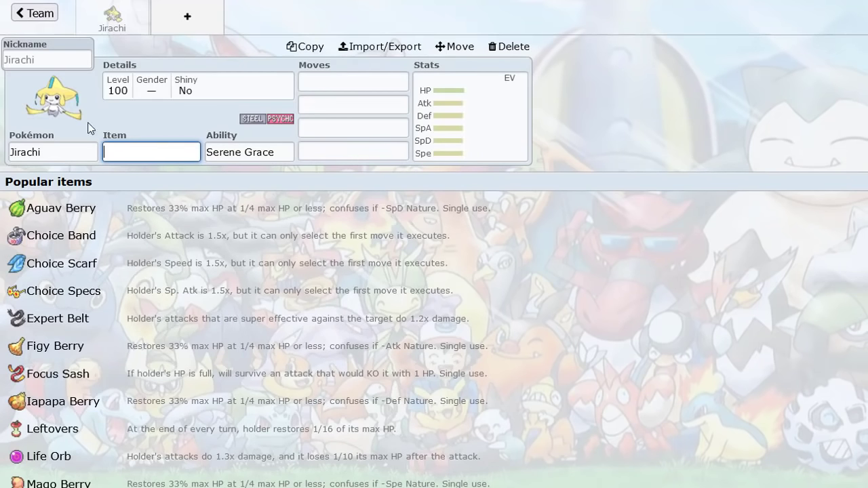
In the team builder, look through the OU Pokémon list for attackers to test against Jirachi.
click(80, 148)
scroll(189, 253, down, 2)
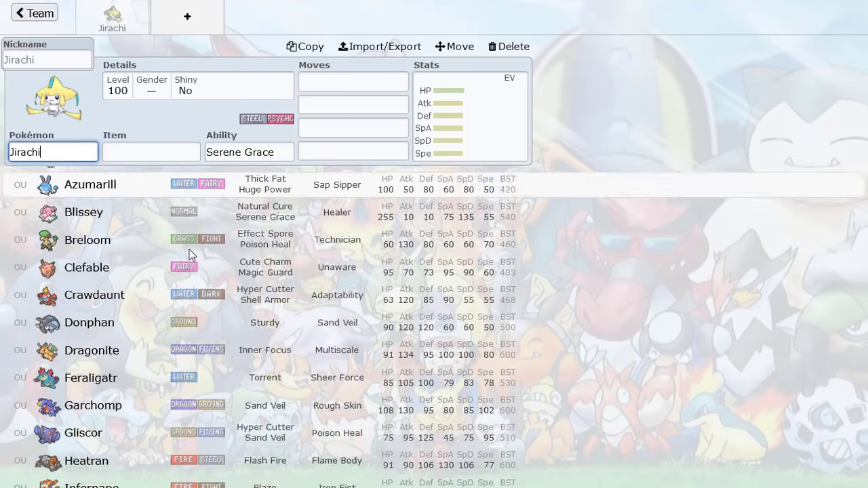
scroll(190, 254, down, 4)
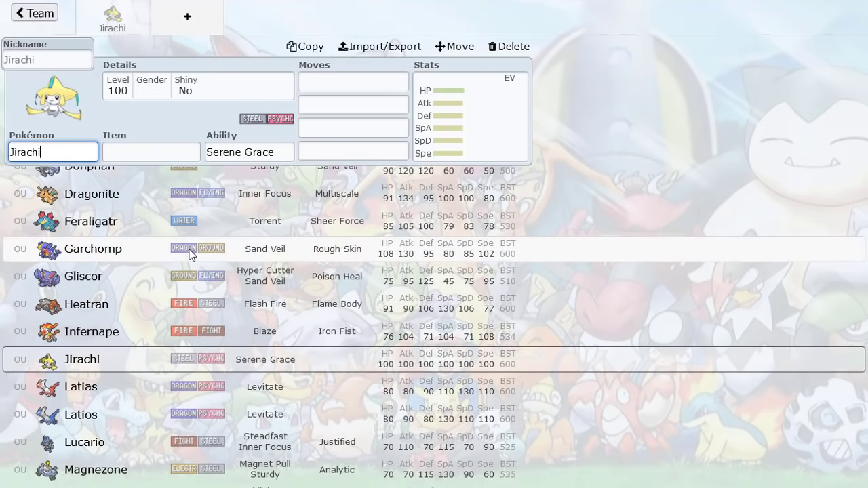
scroll(190, 252, down, 5)
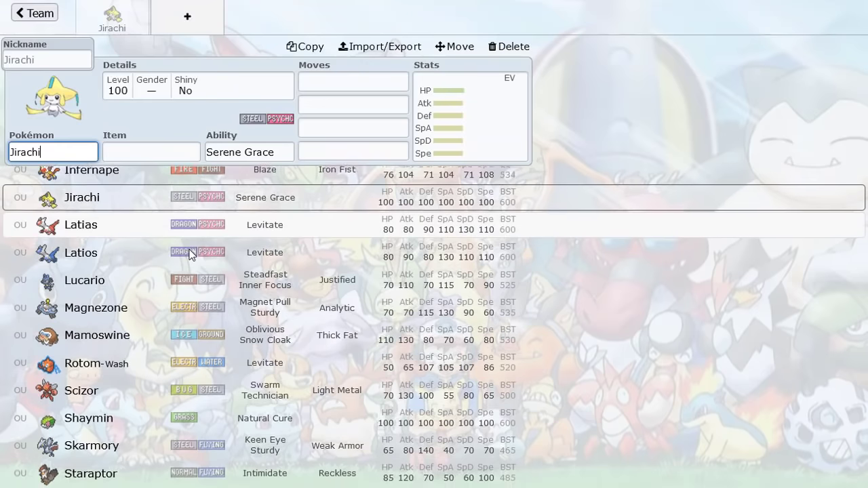
scroll(190, 254, down, 5)
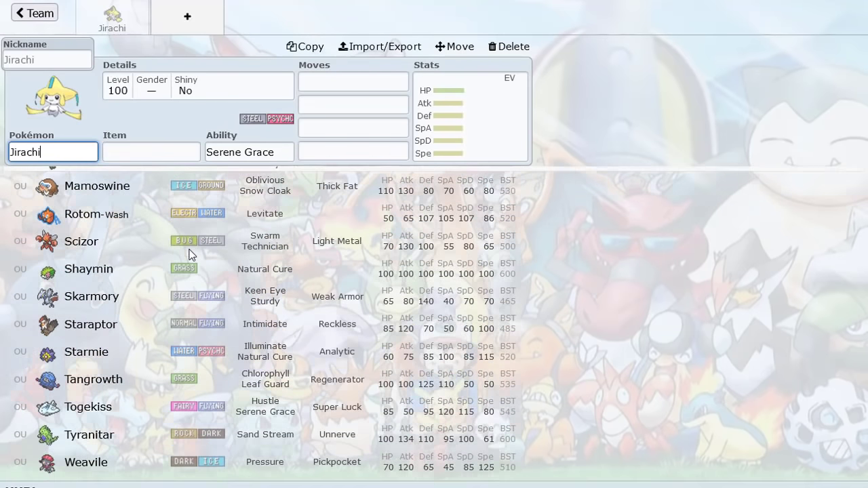
scroll(190, 254, up, 2)
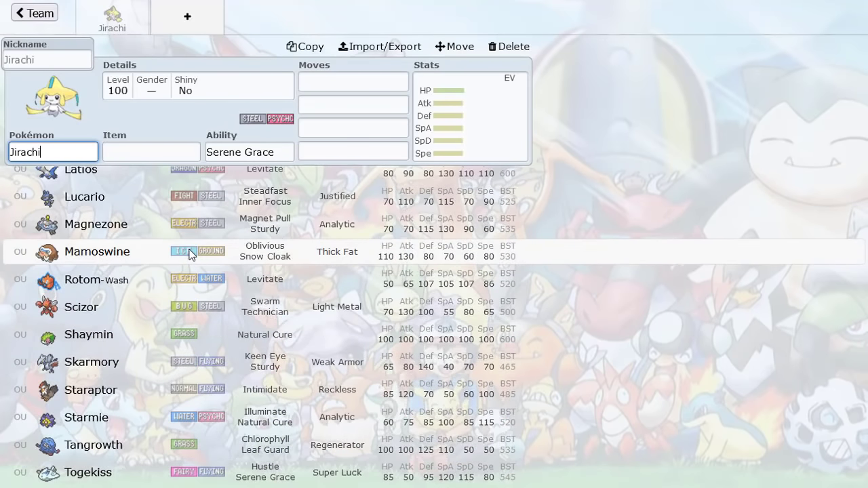
scroll(189, 253, up, 2)
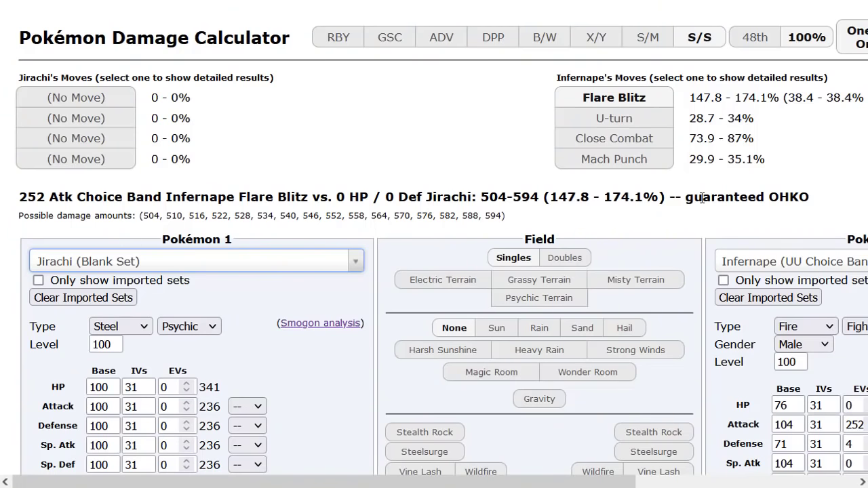
In the Pokémon Damage Calculator, load Weavile's OU Choice Band set as Pokémon 2.
click(748, 269)
text(weavil)
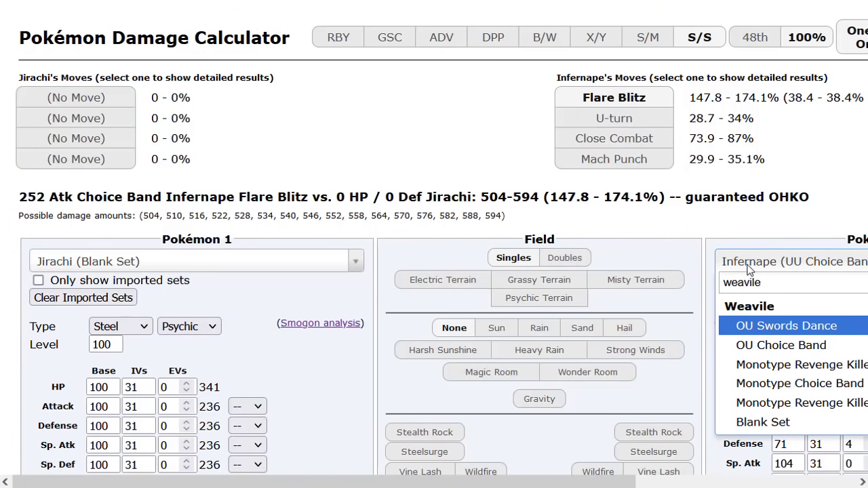
text(e)
click(766, 345)
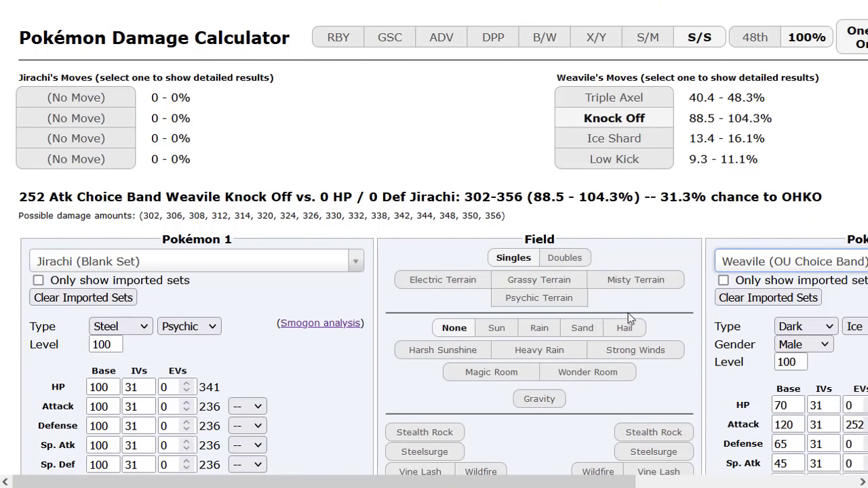
Replace Weavile's Knock Off with Throat Chop and check its damage against Jirachi.
scroll(693, 321, down, 2)
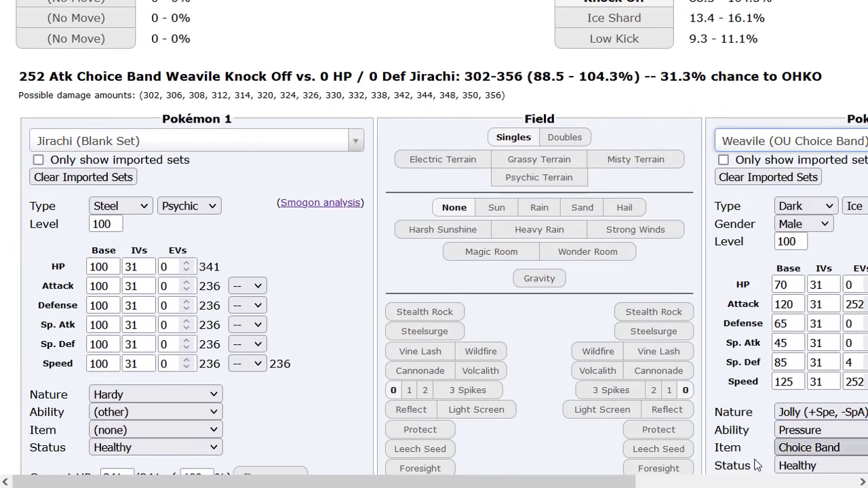
scroll(749, 339, down, 3)
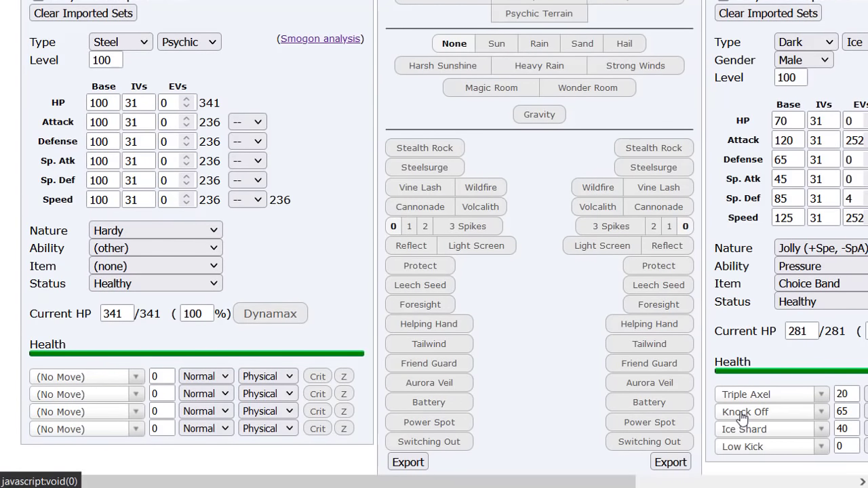
click(743, 412)
text(thor)
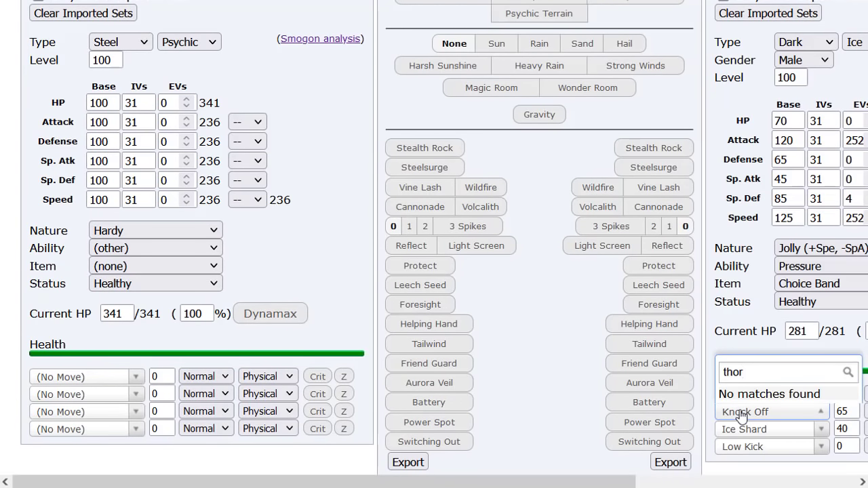
key(BackSpace)
key(BackSpace)
text(ra)
key(BackSpace)
text(oa)
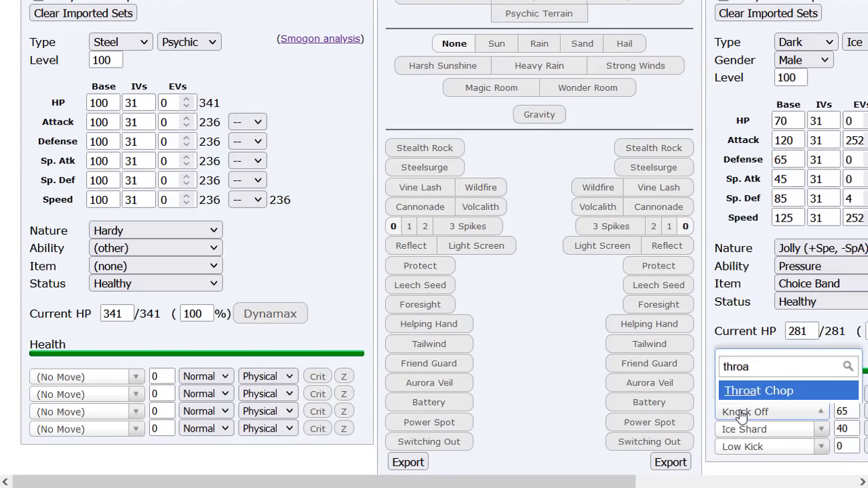
click(746, 393)
scroll(592, 257, up, 4)
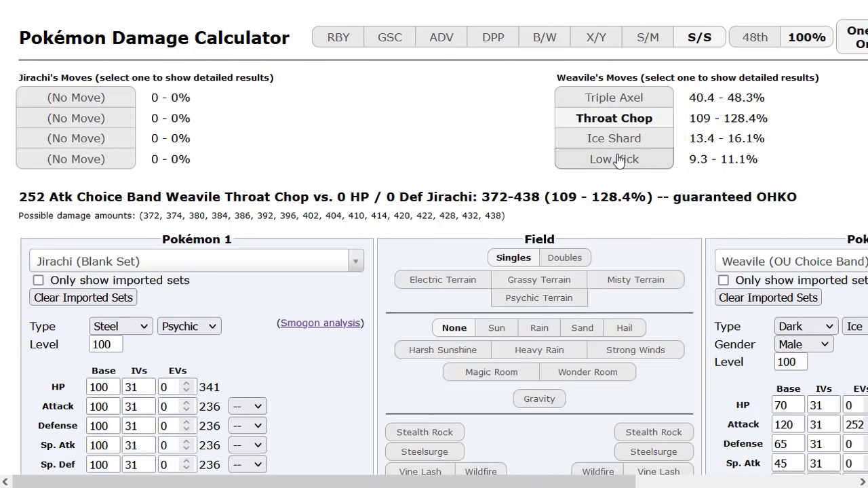
Give Jirachi 252 HP EVs and raise its Defense EVs to 84, checking the damage from Weavile's Throat Chop.
scroll(232, 234, down, 1)
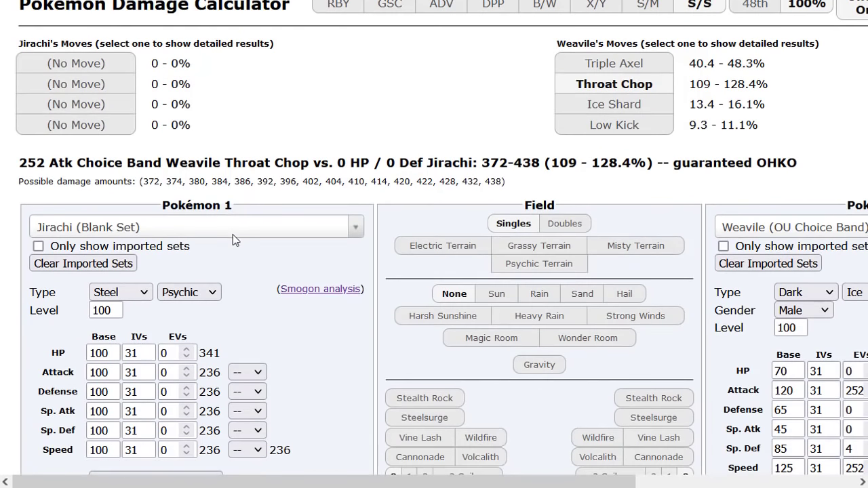
click(168, 352)
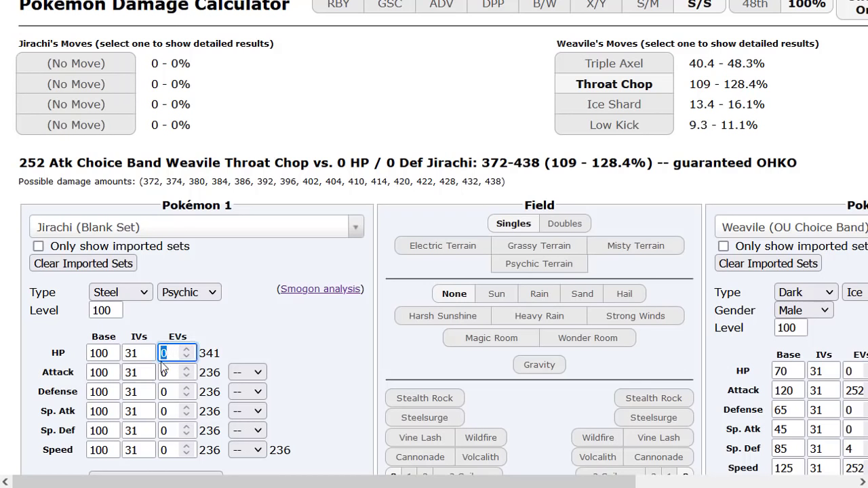
text(252)
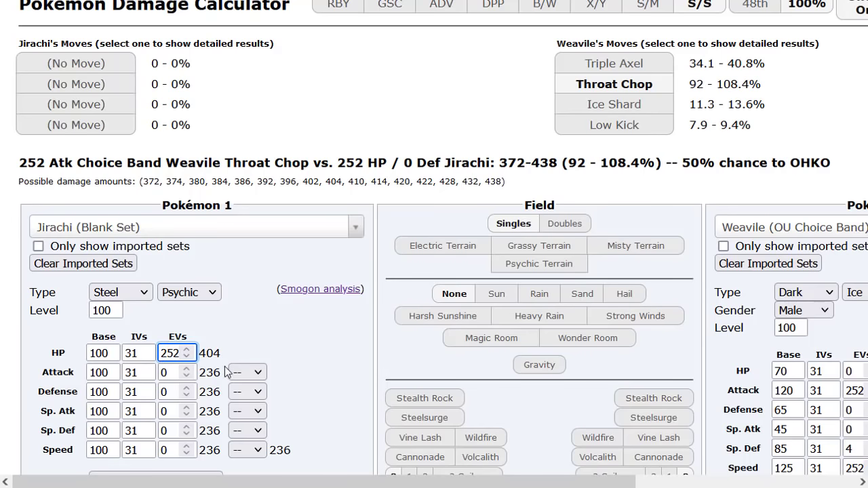
click(186, 391)
triple_click(186, 391)
triple_click(187, 391)
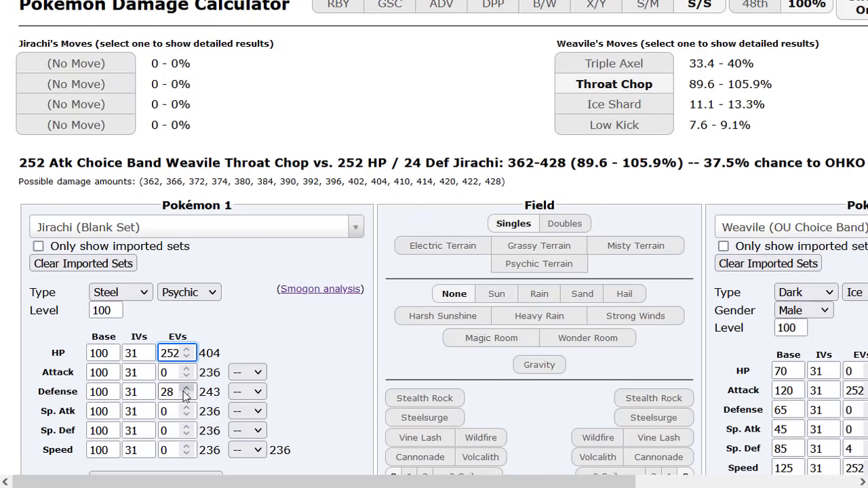
triple_click(186, 391)
triple_click(186, 391)
triple_click(186, 391)
double_click(187, 391)
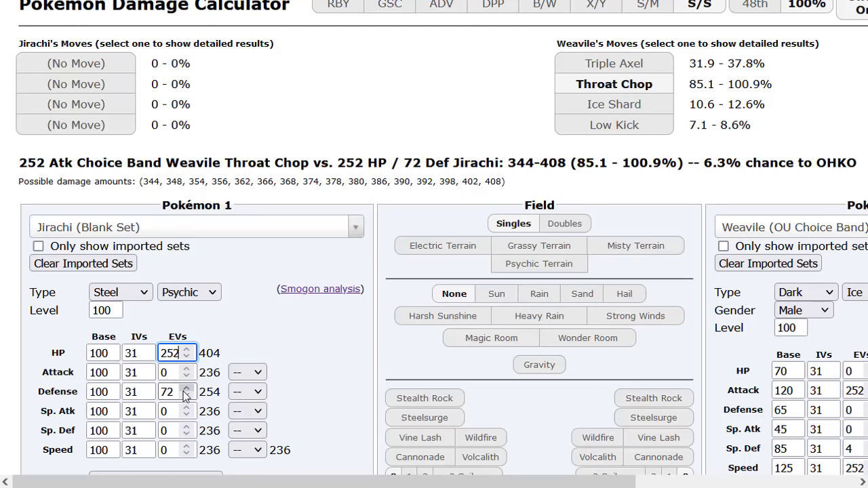
click(186, 391)
click(187, 391)
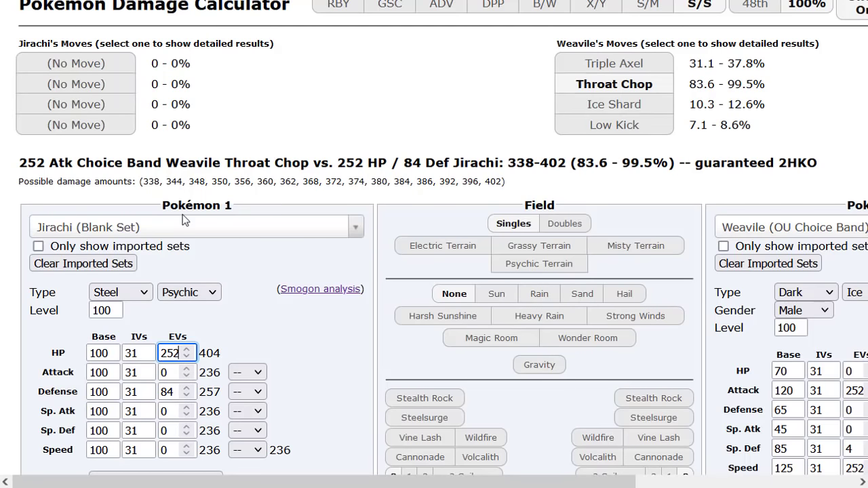
scroll(185, 216, up, 1)
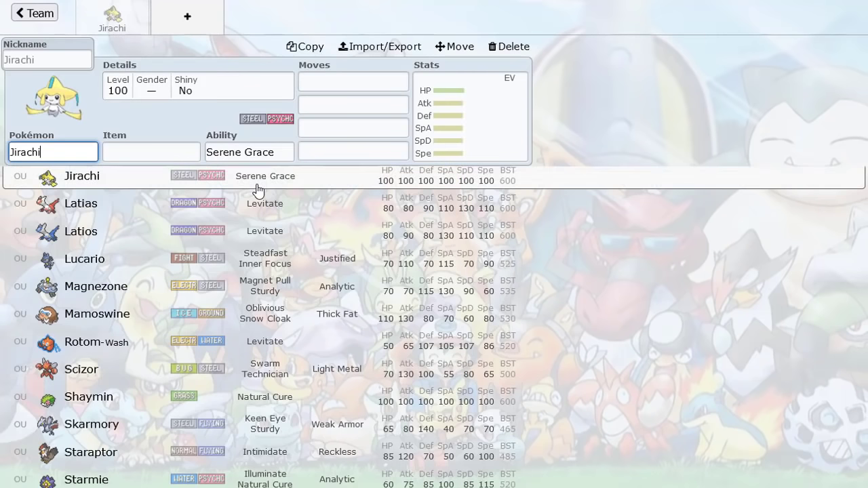
Switch to the team builder and give Jirachi 252 HP EVs and 84 Defense EVs there as well.
click(500, 147)
drag(416, 253, 522, 262)
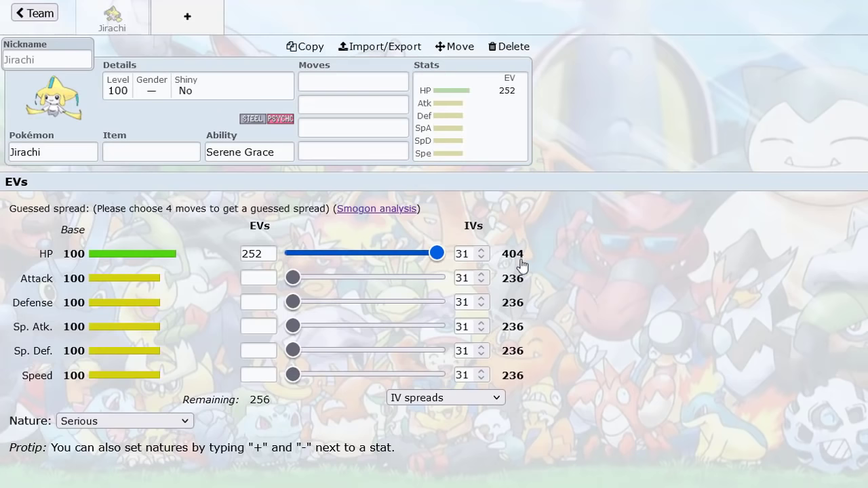
click(341, 304)
drag(343, 306, 341, 305)
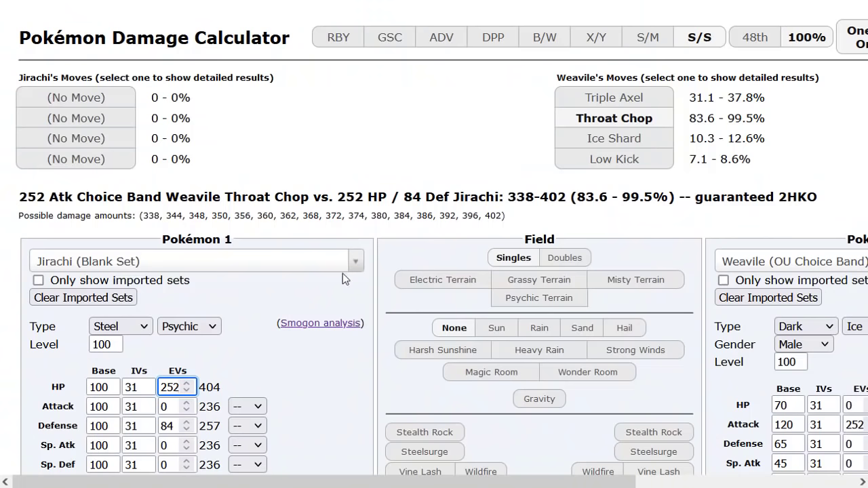
Set Jirachi's Speed EVs to 32 in the damage calculator and in the team builder.
scroll(342, 273, down, 3)
scroll(187, 299, up, 1)
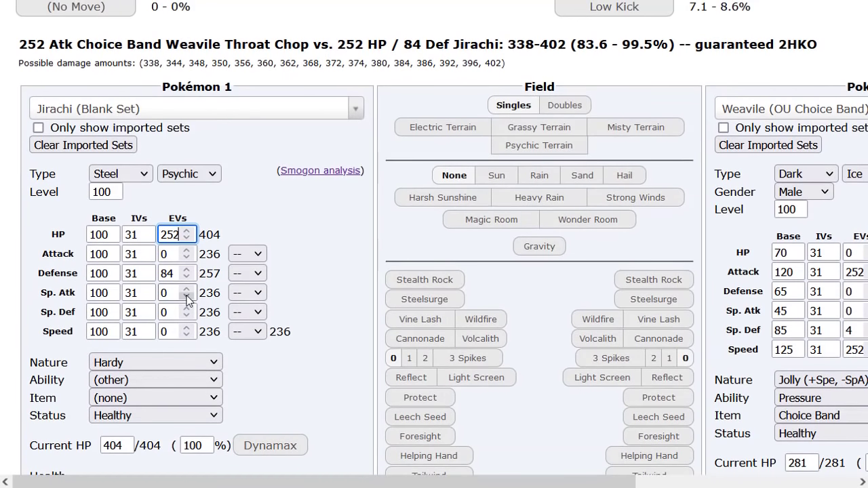
click(187, 328)
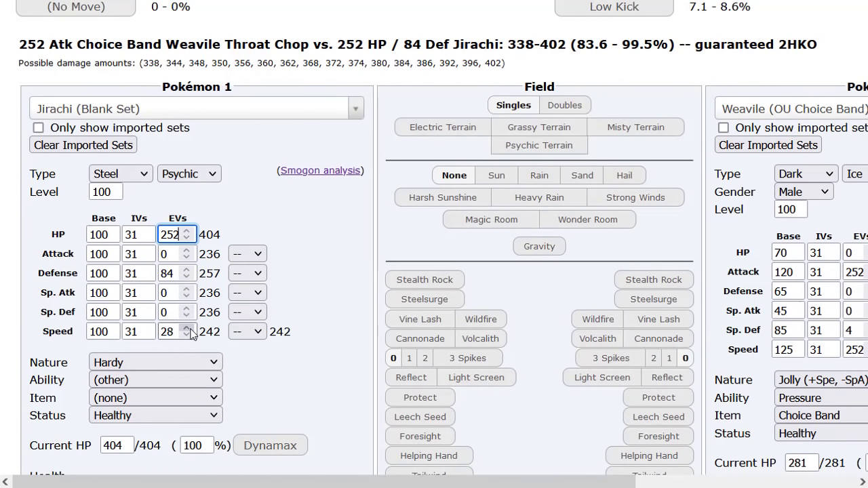
click(187, 328)
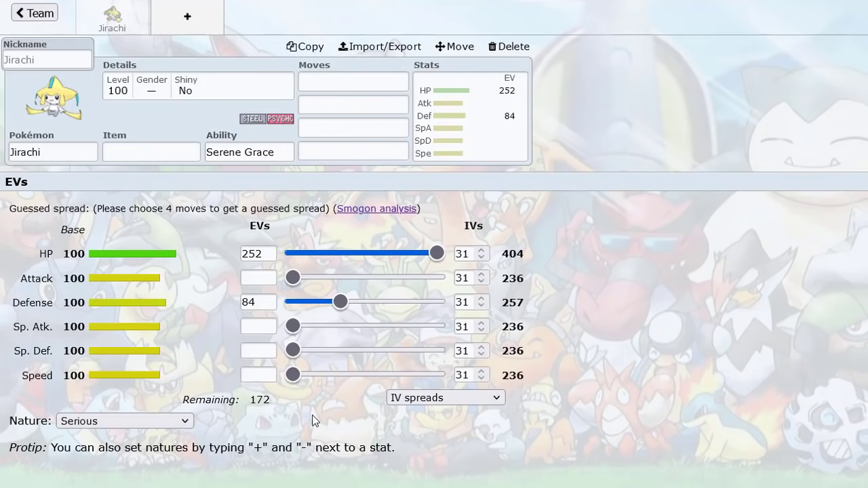
mouse_move(314, 375)
mouse_down()
mouse_move(322, 381)
mouse_move(313, 389)
mouse_up()
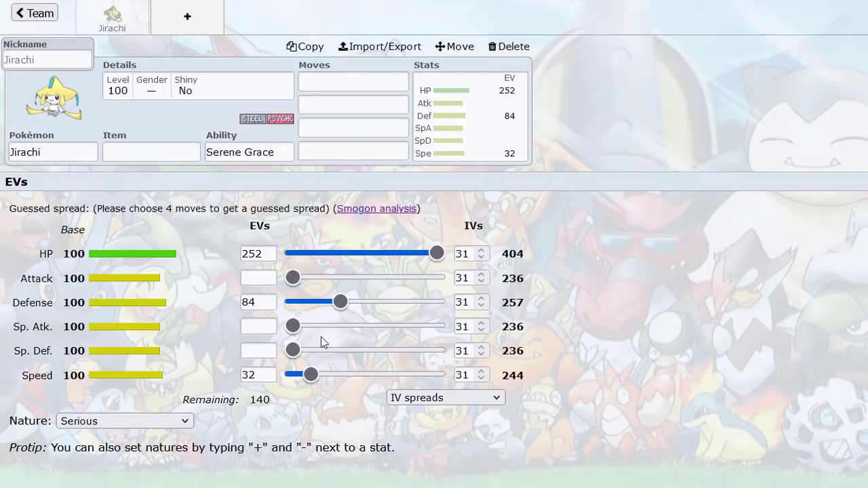
drag(322, 341, 625, 364)
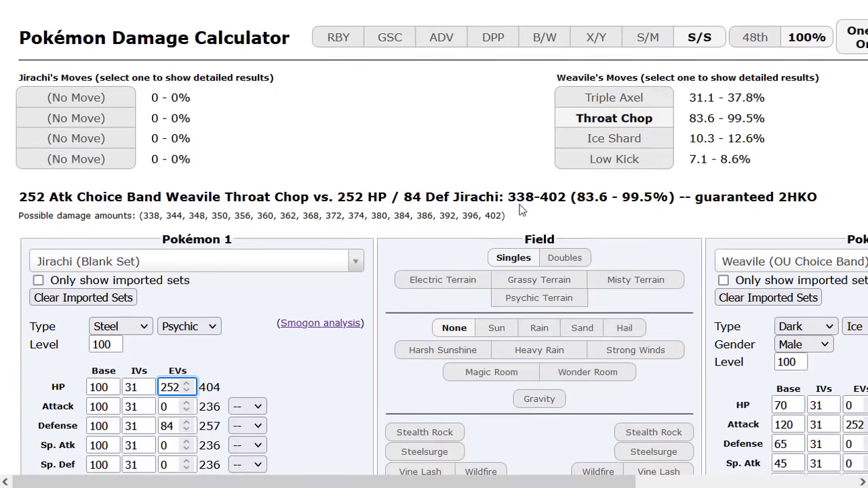
In the Pokémon Damage Calculator, switch Pokémon 2 to Latios with its OU Choice Specs set.
click(757, 263)
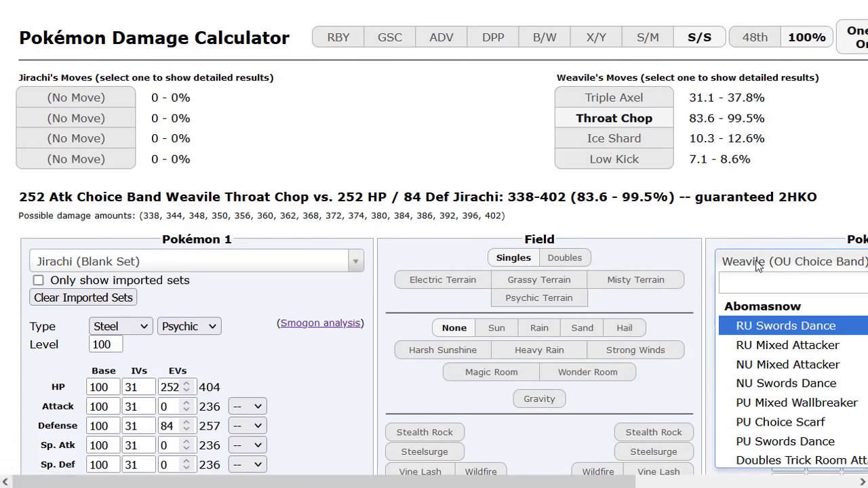
text(latios)
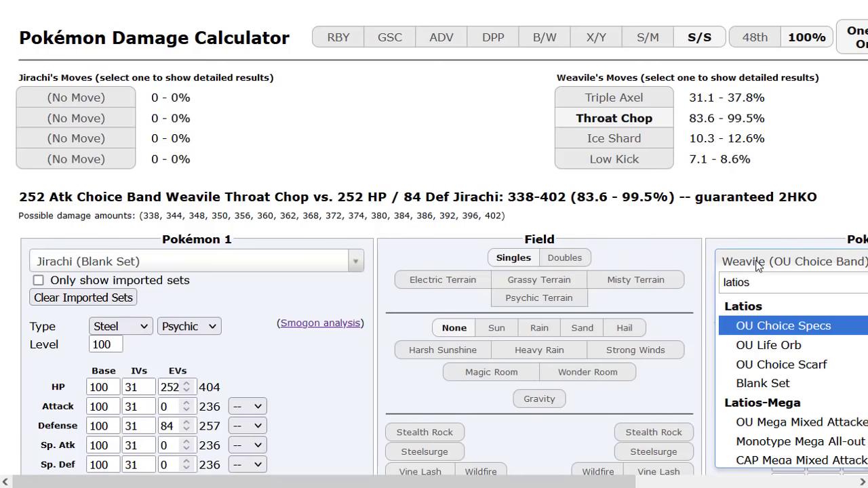
click(773, 326)
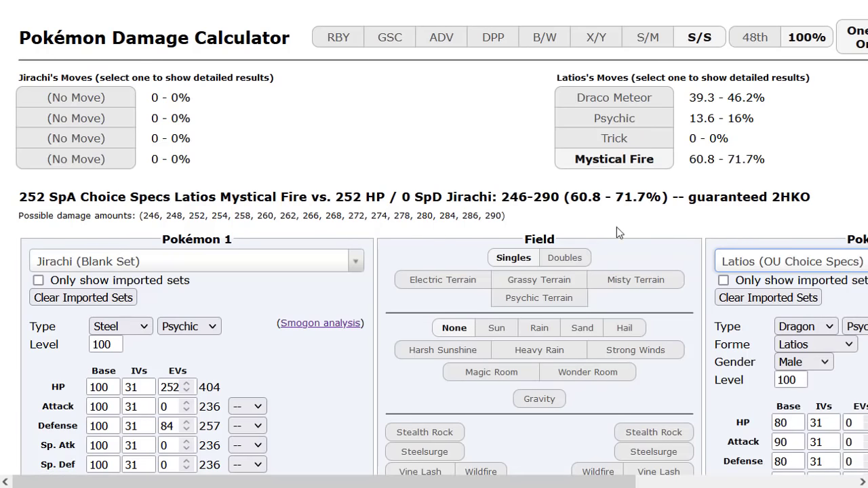
Give Jirachi 140 Sp. Def EVs and a Careful nature, and check the damage from Latios's moves.
scroll(323, 239, down, 2)
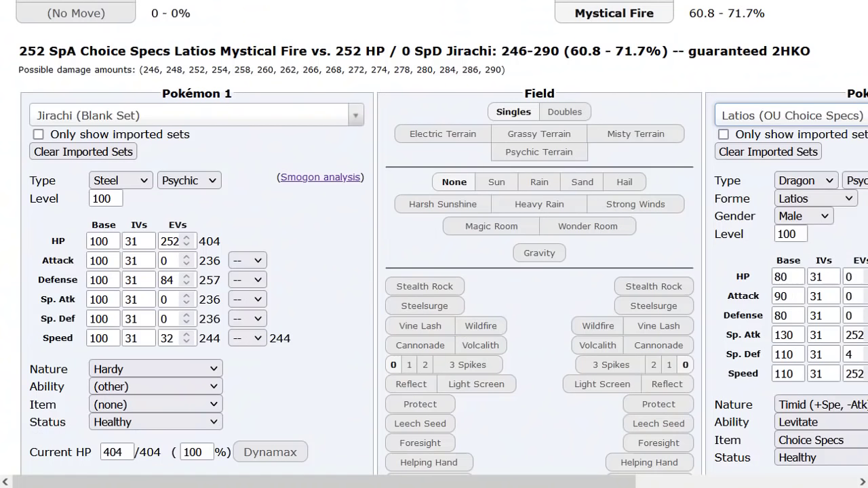
double_click(170, 319)
text(140)
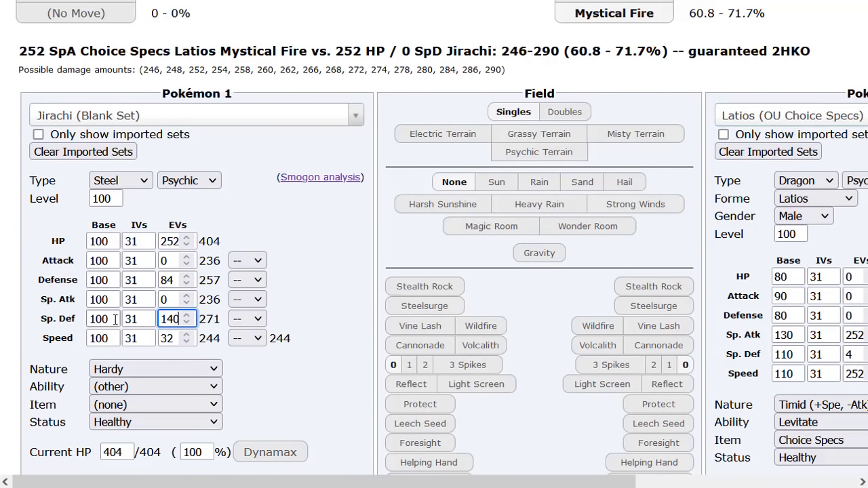
click(466, 105)
scroll(465, 97, up, 1)
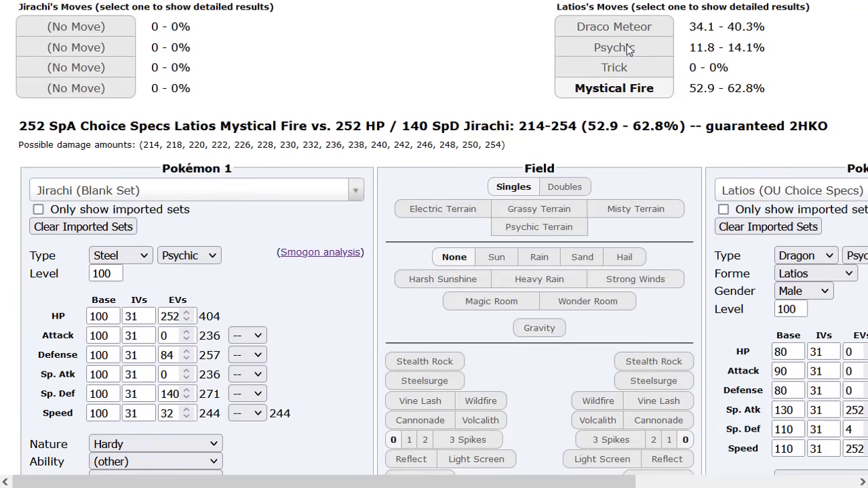
click(152, 444)
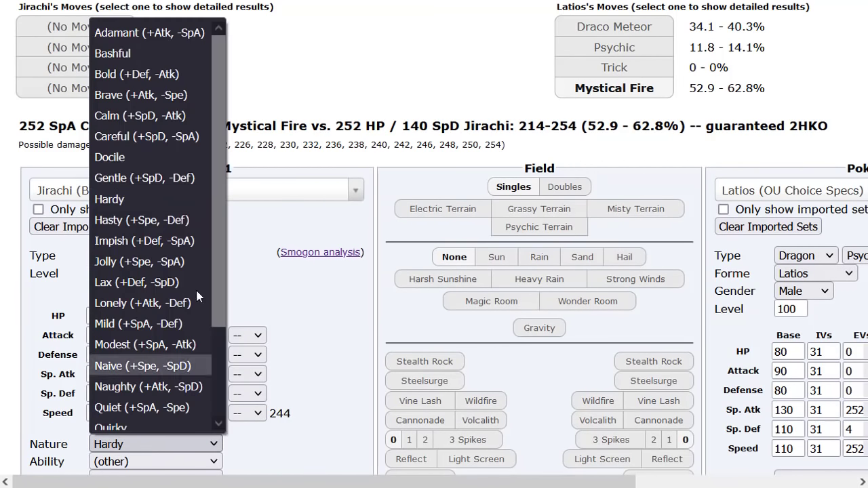
click(145, 136)
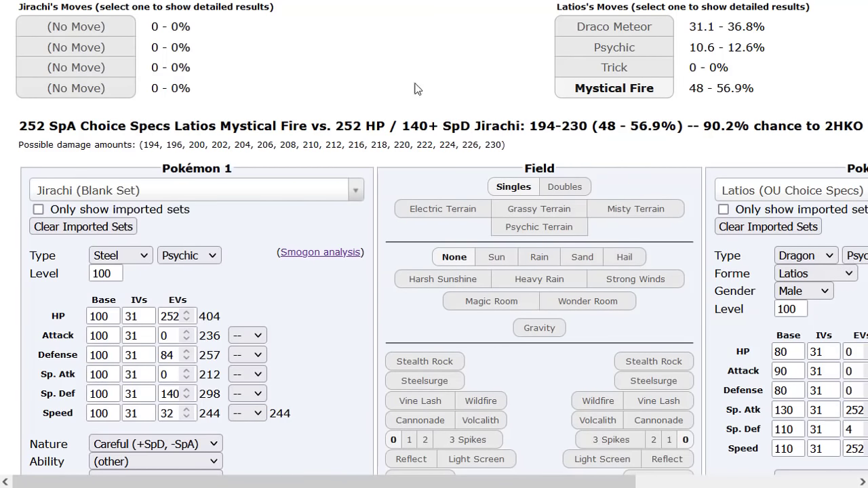
Give Jirachi the Leftovers item in the damage calculator and check its effect on the Mystical Fire result.
scroll(411, 130, down, 1)
scroll(307, 217, down, 1)
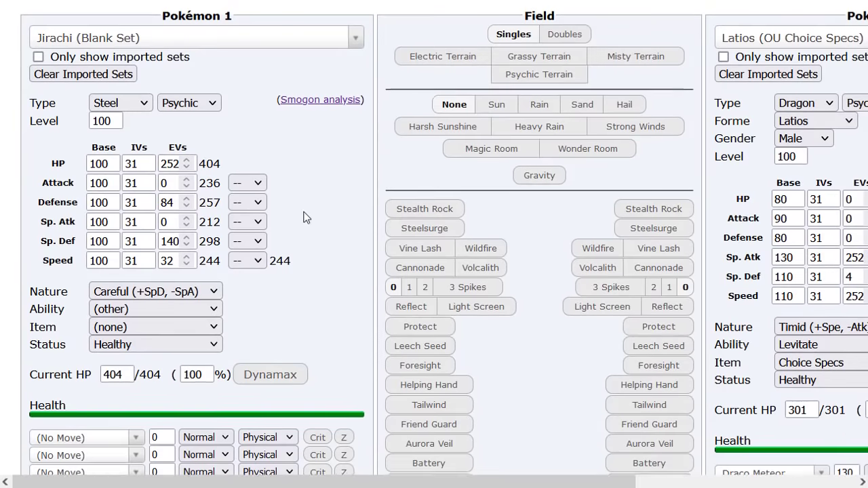
click(165, 325)
text(li)
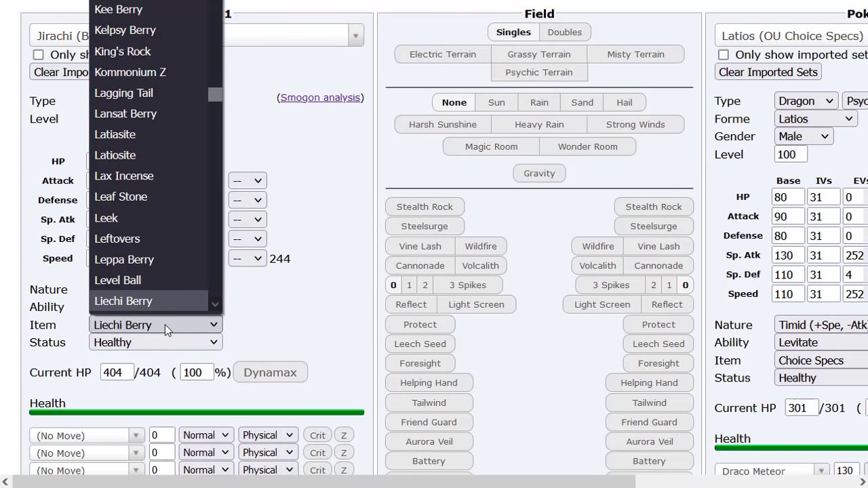
text(lef)
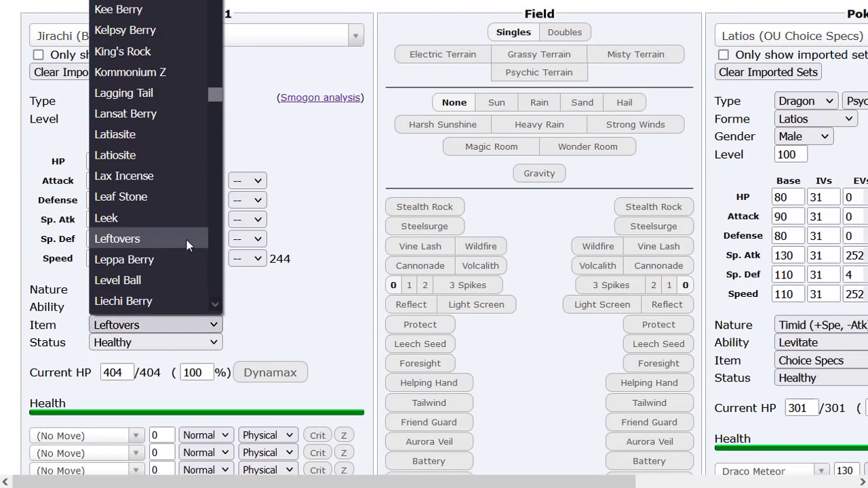
key(Return)
scroll(319, 217, up, 3)
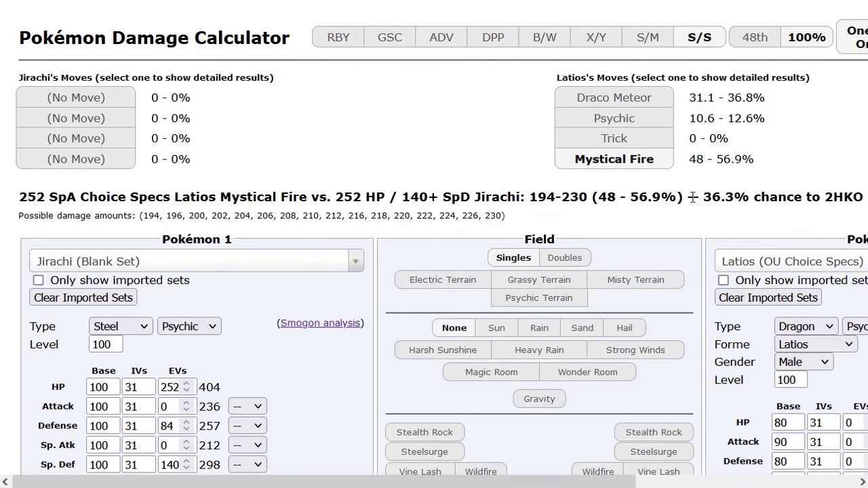
Set Jirachi's fourth move to Protect in the damage calculator and review Latios's damage results.
scroll(457, 165, down, 3)
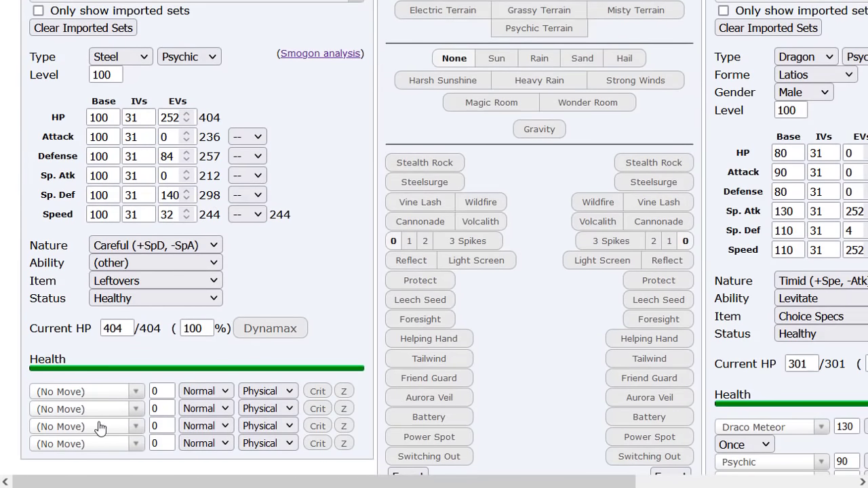
click(89, 445)
text(pro)
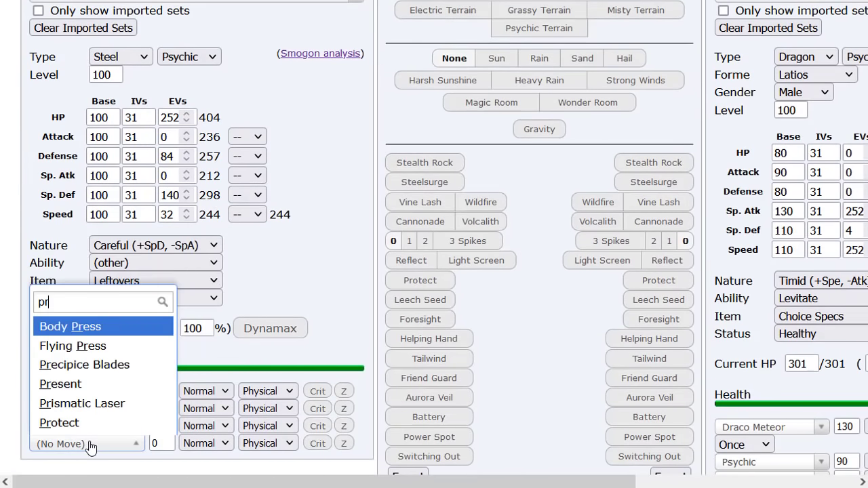
click(89, 425)
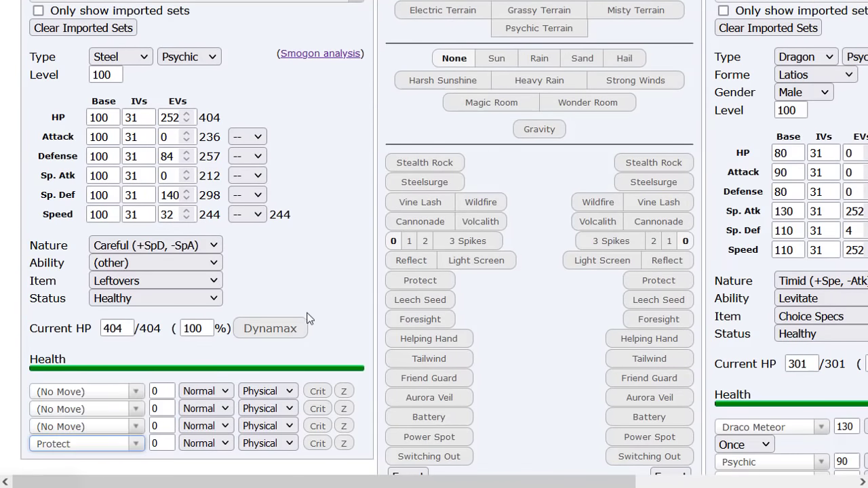
scroll(402, 286, up, 4)
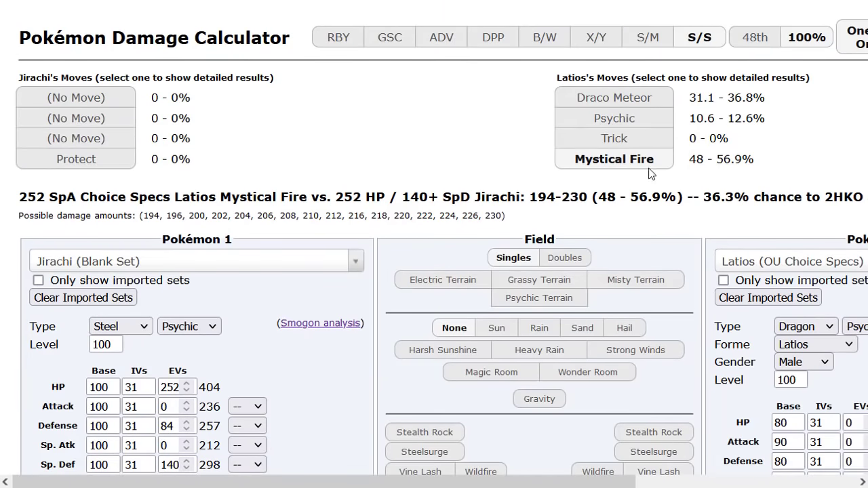
key(ctrl+minus)
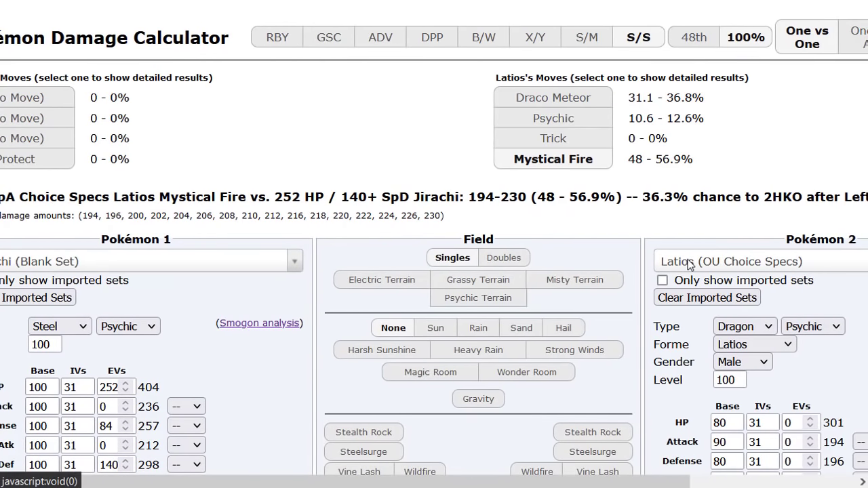
key(ctrl+plus)
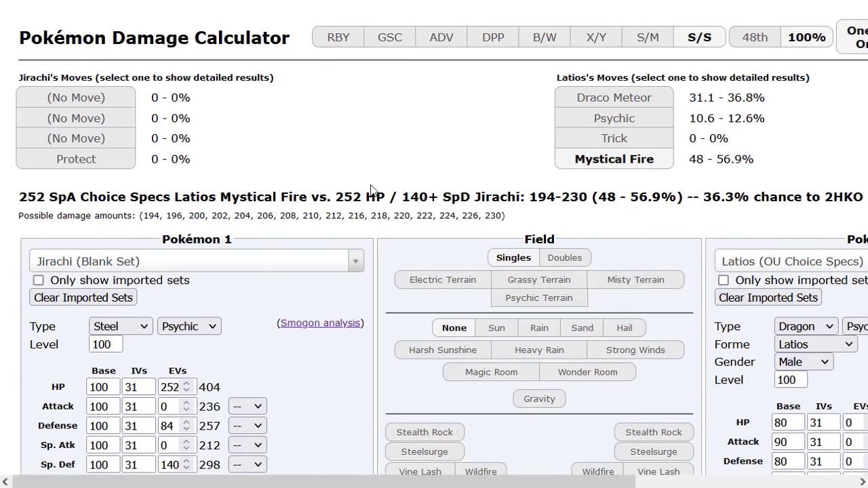
Set Jirachi's third move to Wish in the damage calculator.
scroll(371, 191, down, 5)
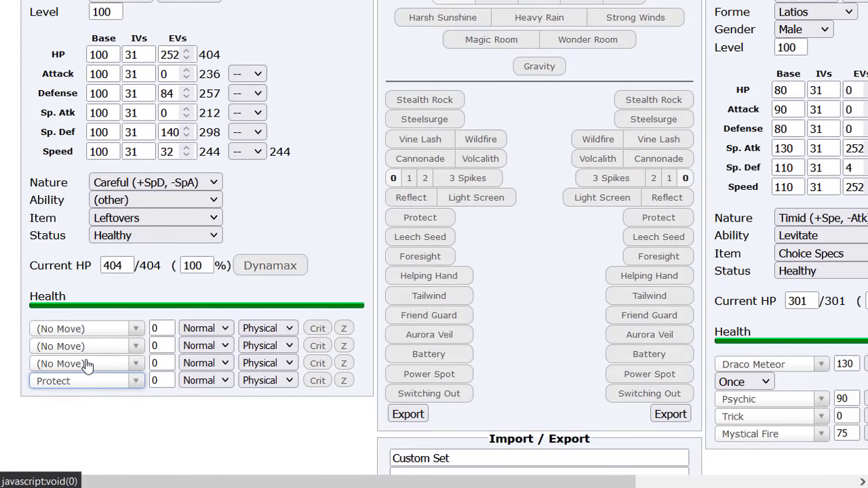
click(86, 365)
text(wi)
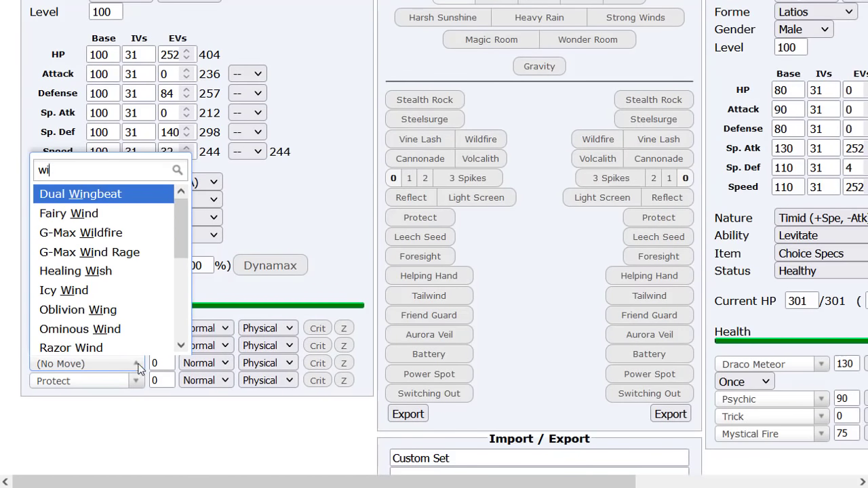
text(s)
click(129, 342)
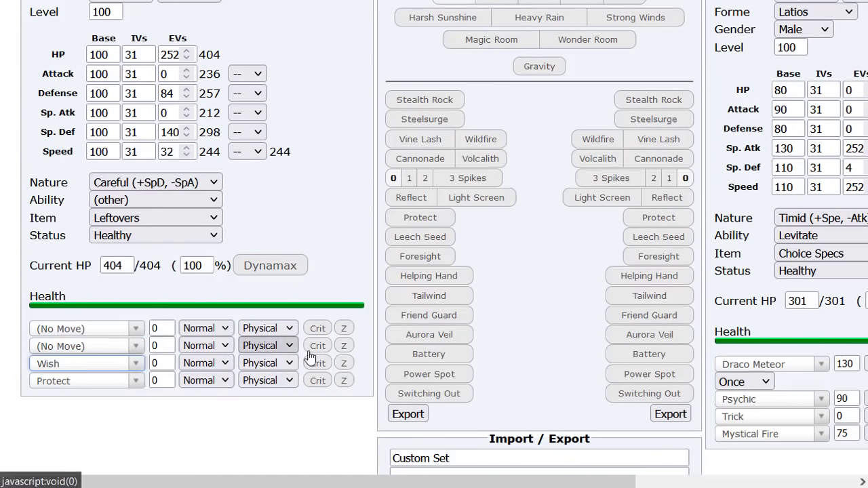
scroll(309, 357, up, 5)
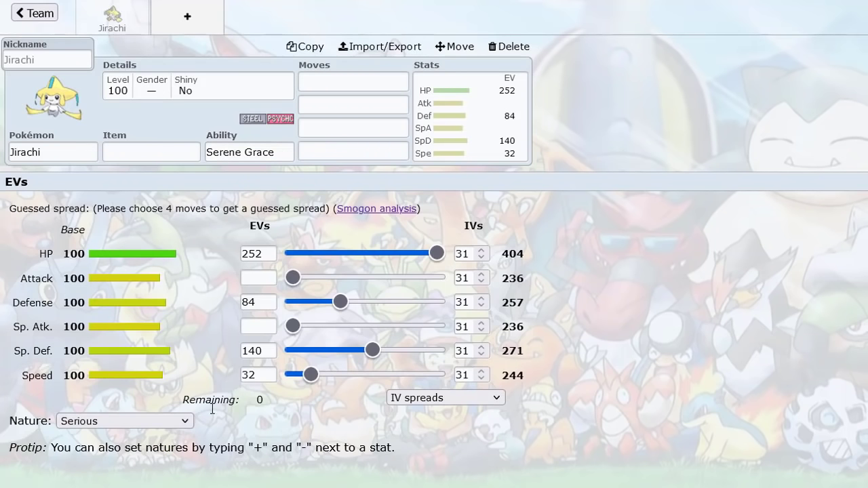
In the team builder, change Jirachi's nature to Careful (+SpD, -SpA).
click(132, 425)
scroll(92, 106, up, 1)
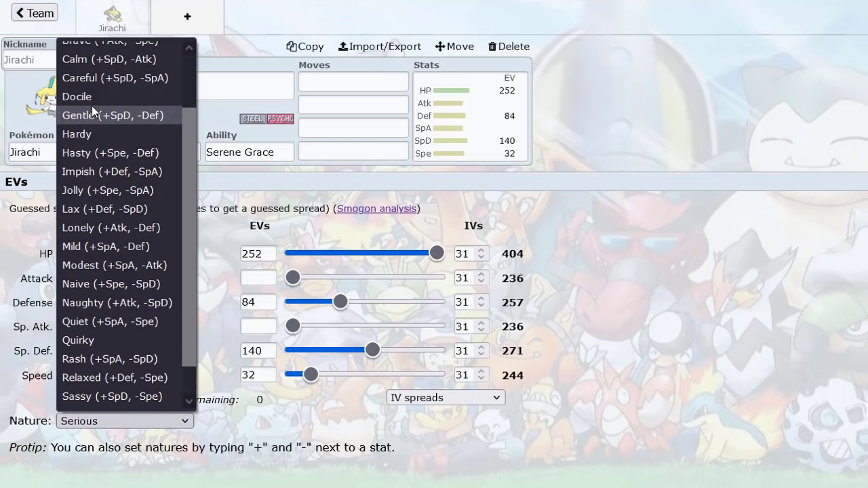
click(107, 78)
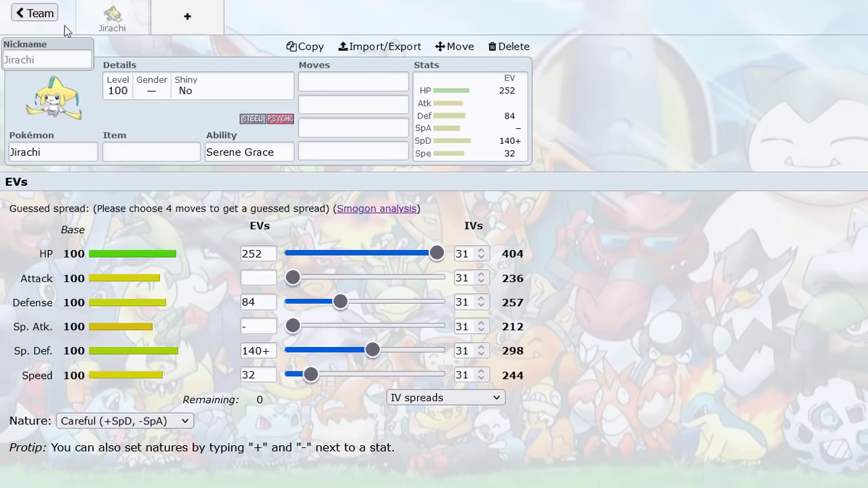
Look through Jirachi's available moves and choose Meteor Mash as its first move.
click(326, 86)
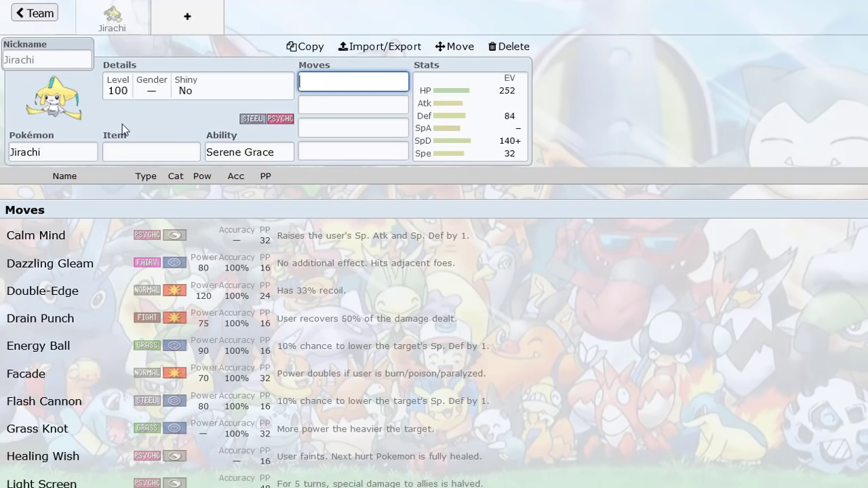
scroll(193, 324, down, 5)
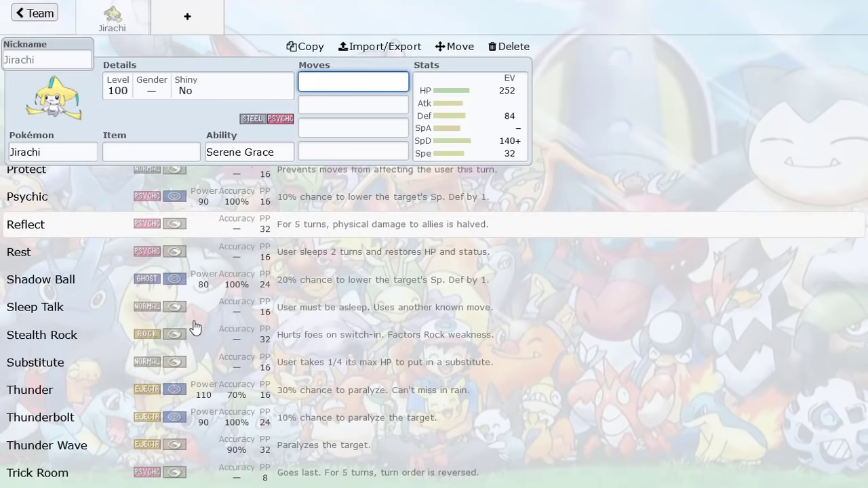
scroll(195, 326, up, 1)
text(me)
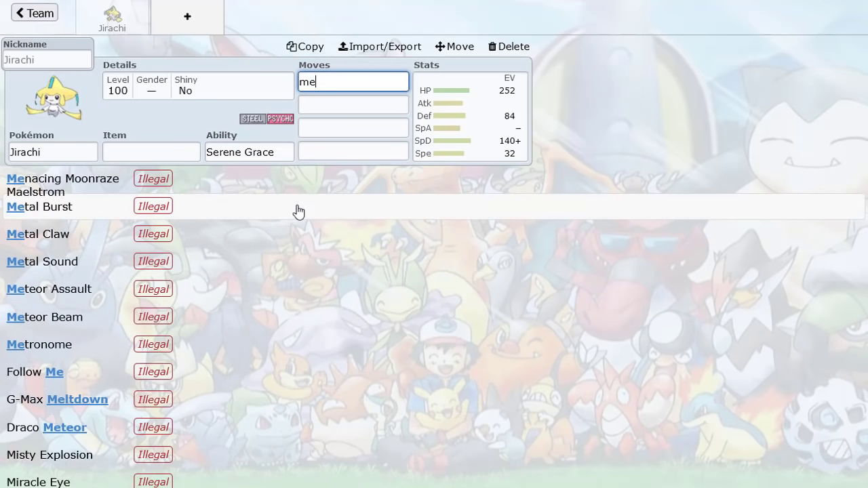
click(210, 215)
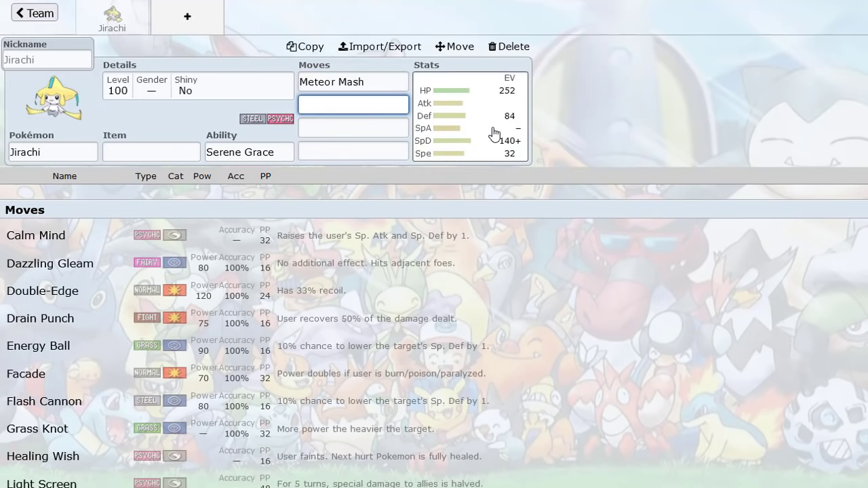
Fill Jirachi's remaining move slots with Wish third, Protect fourth and U-turn second.
click(348, 132)
text(wi)
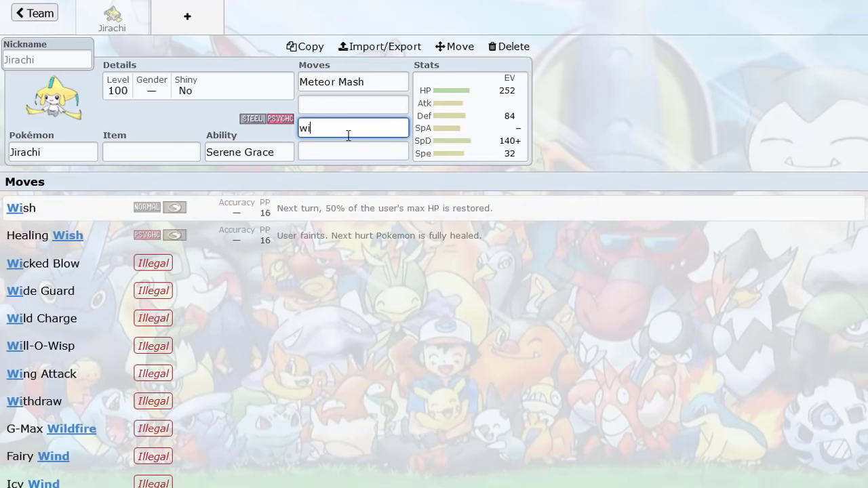
click(255, 219)
text(prot)
click(248, 219)
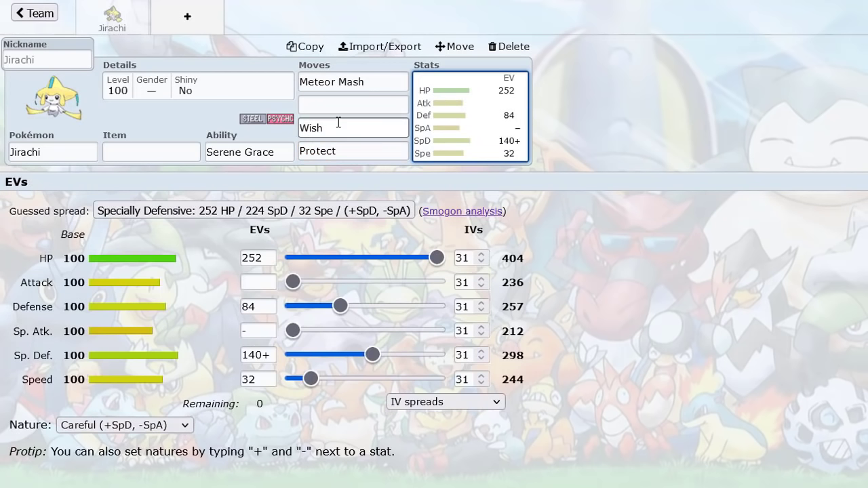
click(319, 103)
click(283, 209)
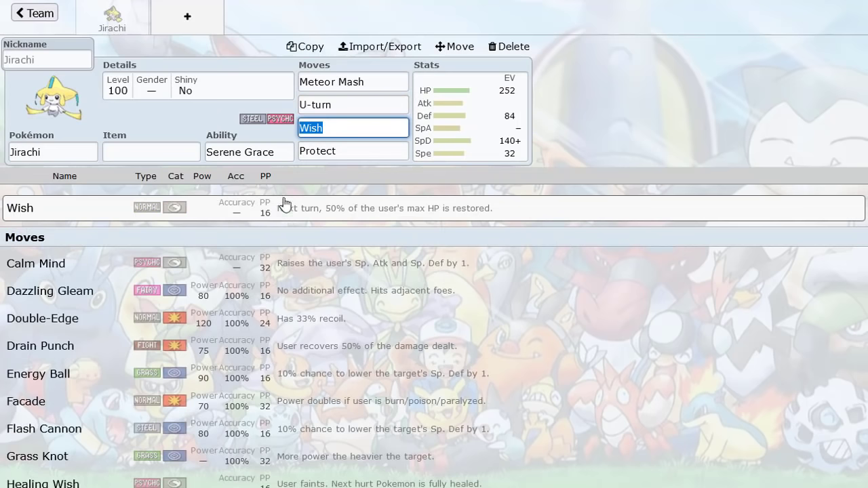
click(375, 82)
double_click(375, 81)
text(d)
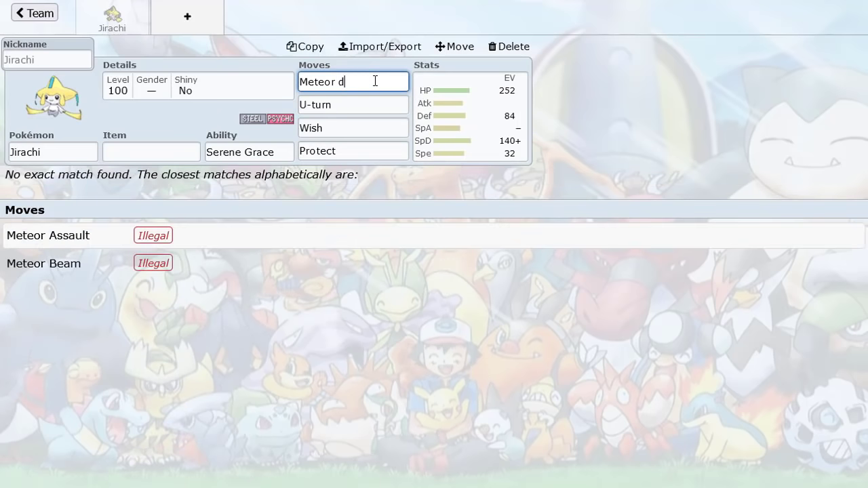
key(BackSpace)
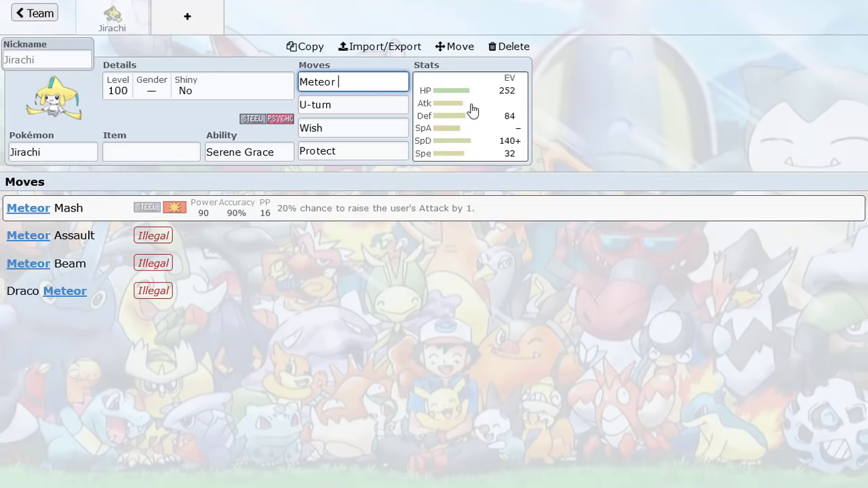
click(476, 141)
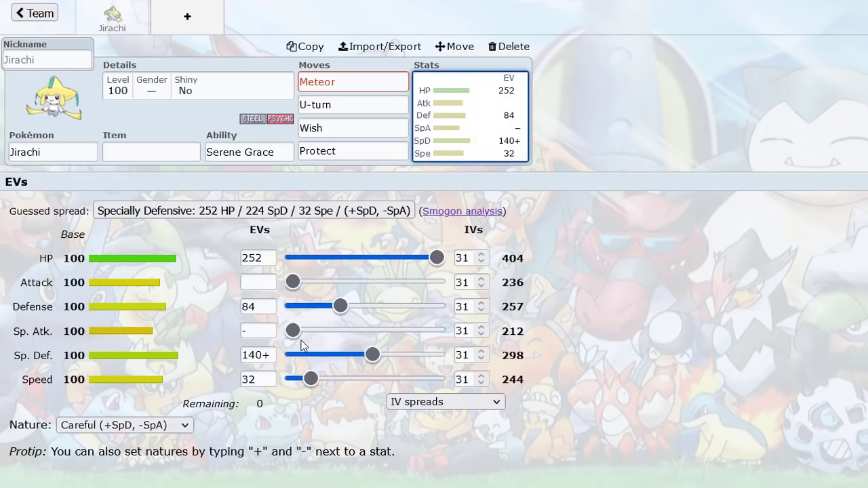
click(358, 84)
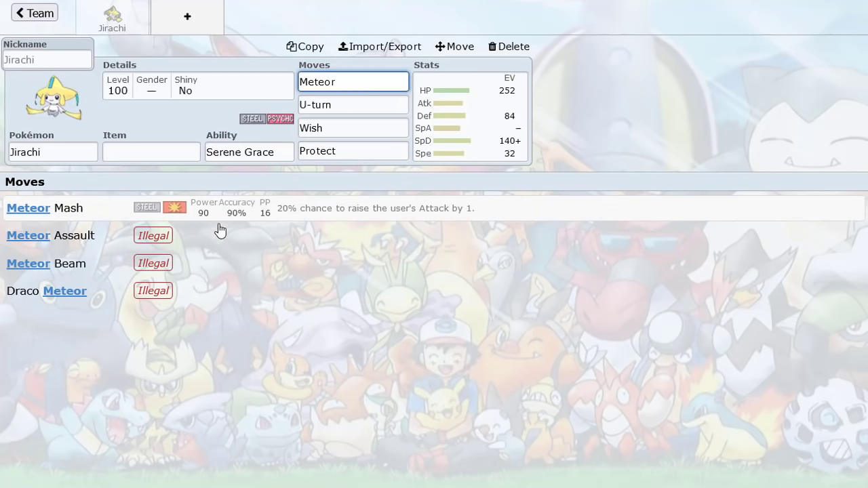
click(205, 209)
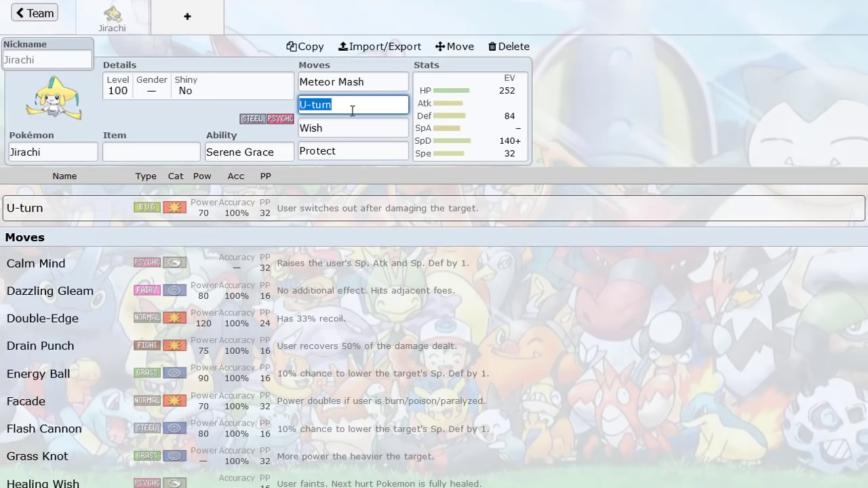
click(470, 115)
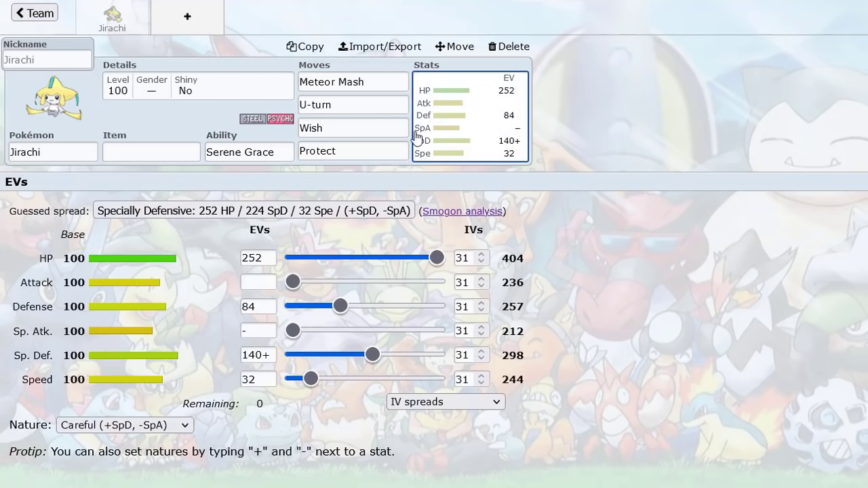
Give Jirachi the Leftovers item in the team builder and review its EV spread.
click(155, 161)
text(lef)
click(140, 215)
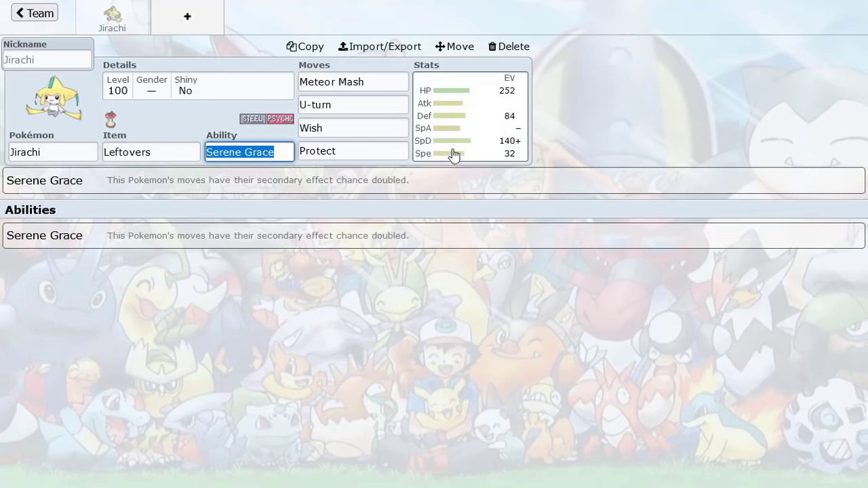
click(453, 154)
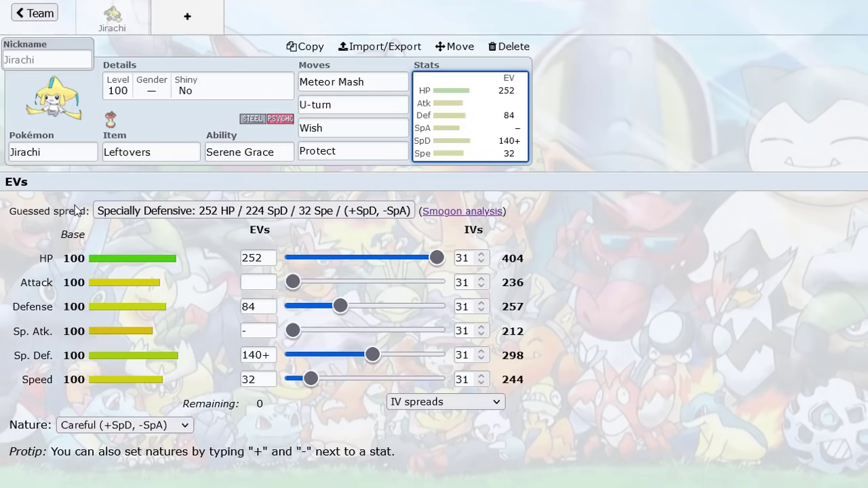
click(59, 155)
scroll(189, 237, down, 3)
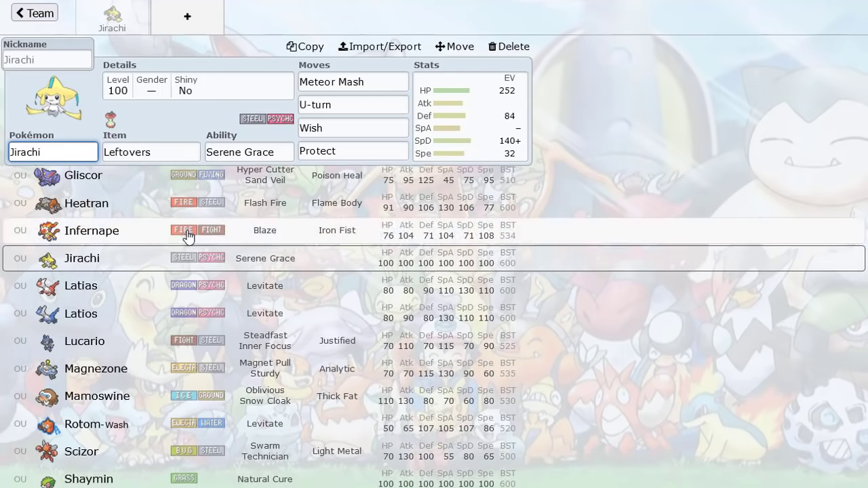
scroll(189, 237, up, 6)
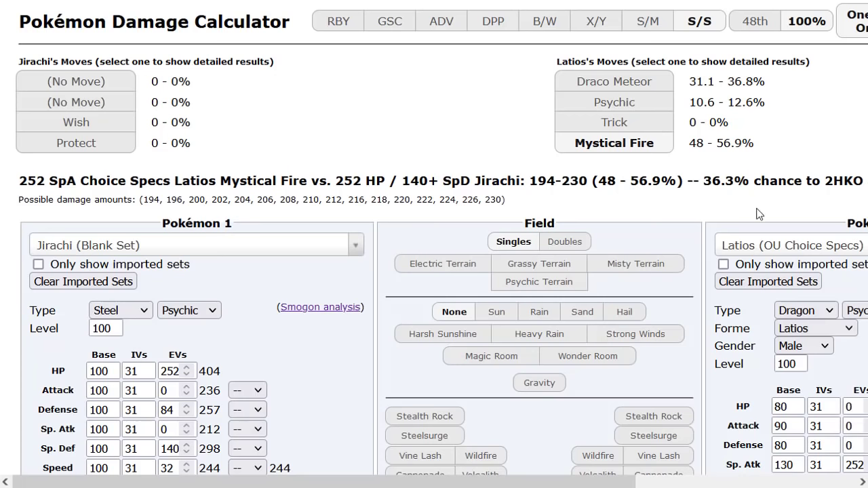
In the Pokémon Damage Calculator, switch Pokémon 2 to Weavile with its OU Choice Band set.
click(753, 249)
text(weav)
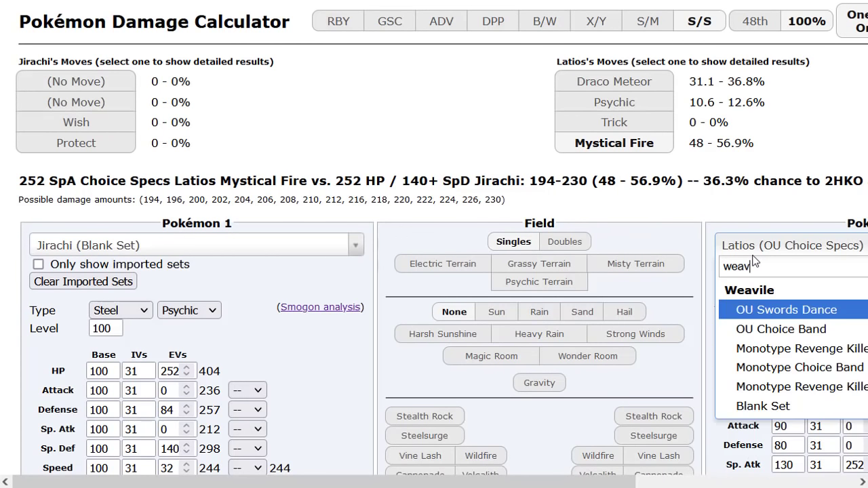
click(759, 329)
scroll(760, 331, down, 5)
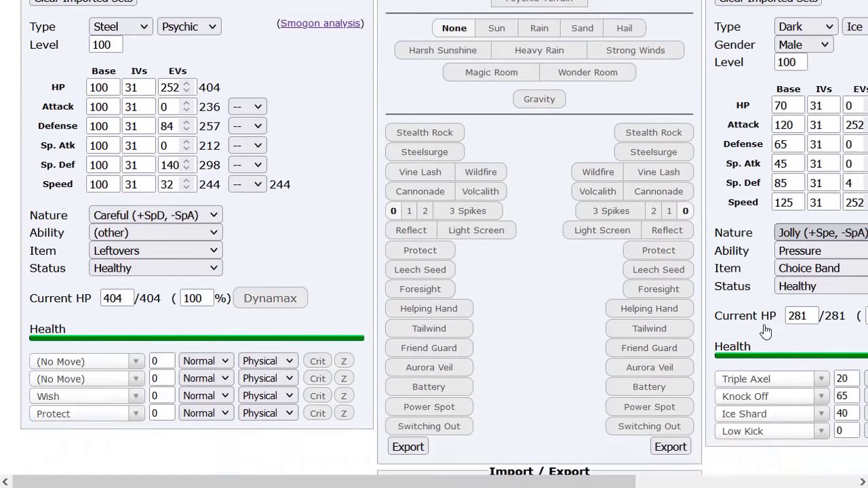
Replace Weavile's Knock Off with Throat Chop in the damage calculator.
click(761, 334)
text(throw)
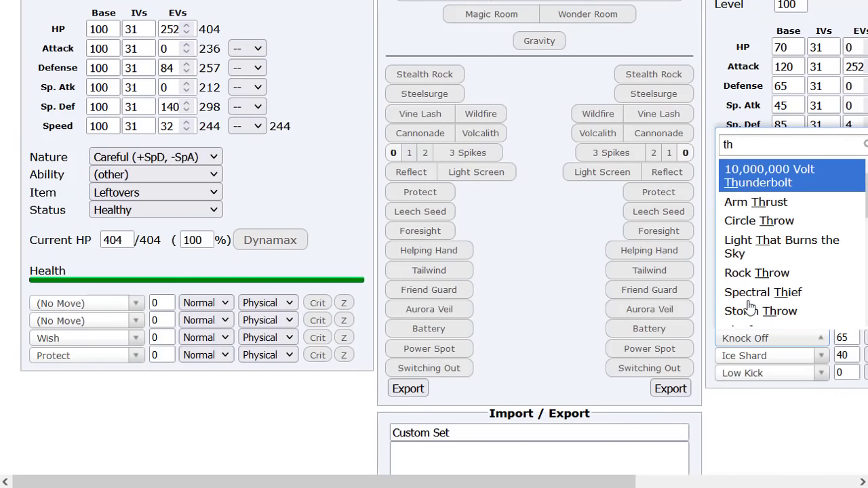
text(roat)
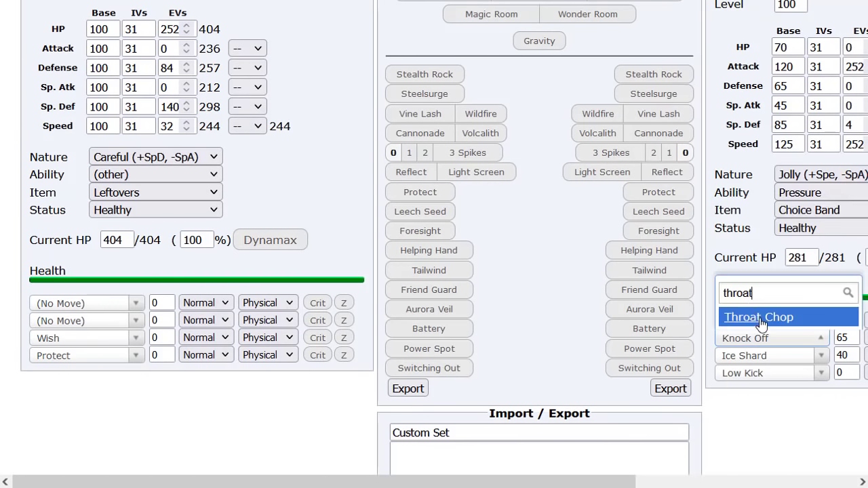
click(760, 321)
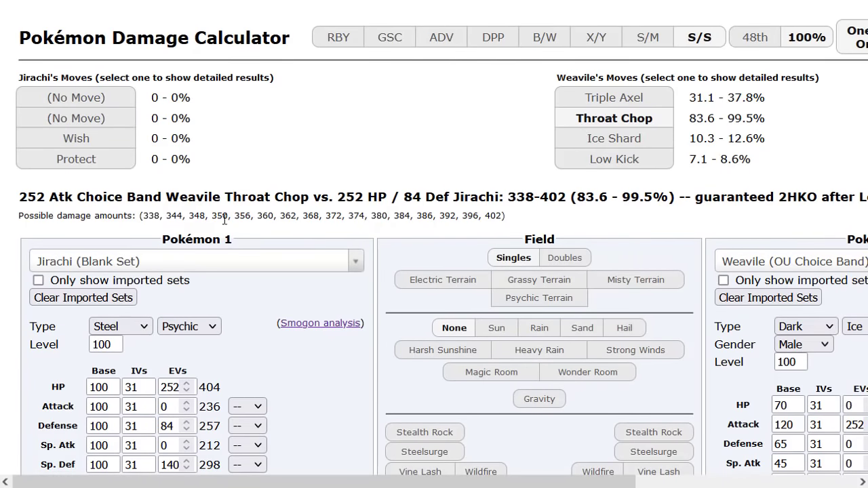
Set Jirachi's first move to Meteor Mash in the calculator and show its detailed damage result against Weavile.
scroll(225, 218, down, 3)
click(72, 423)
text(me)
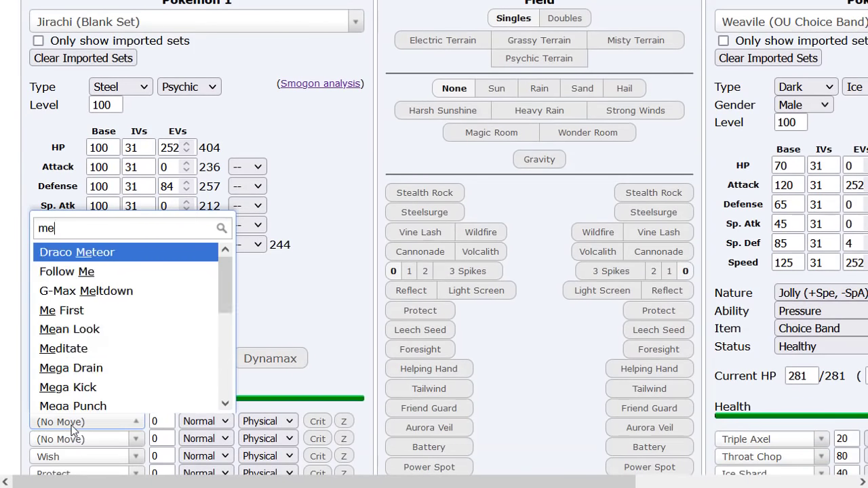
text(teor)
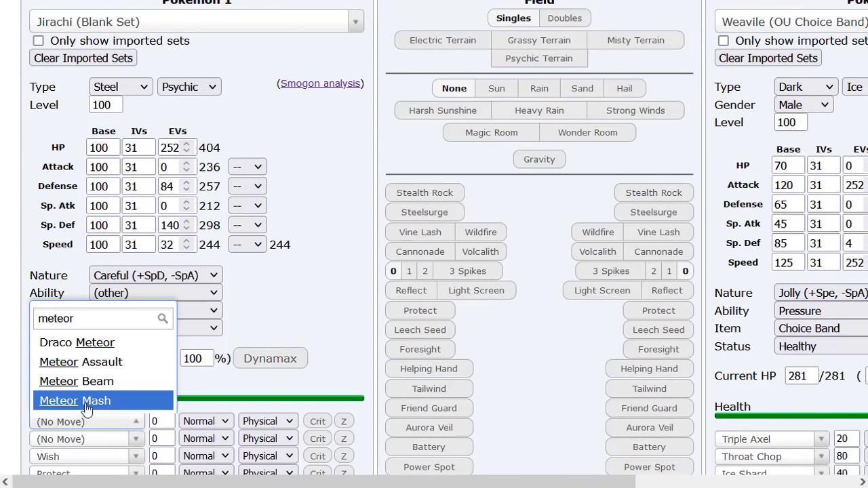
click(85, 404)
click(87, 99)
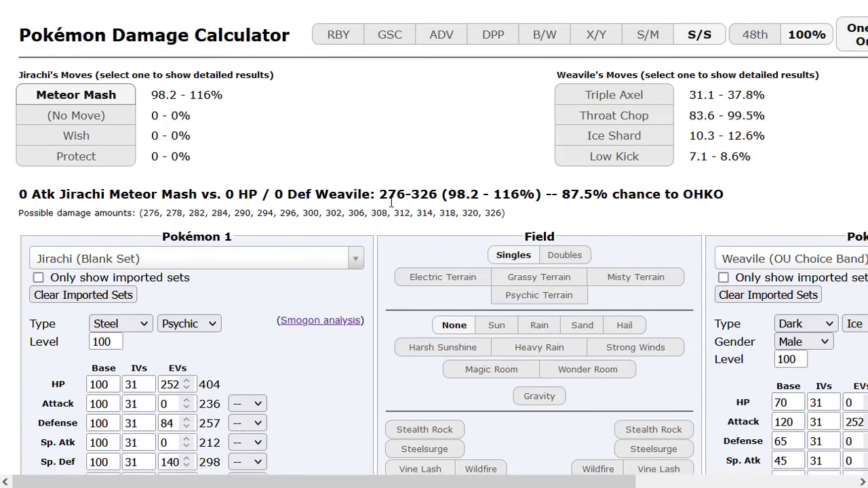
scroll(281, 158, down, 3)
scroll(490, 232, up, 1)
scroll(488, 227, up, 2)
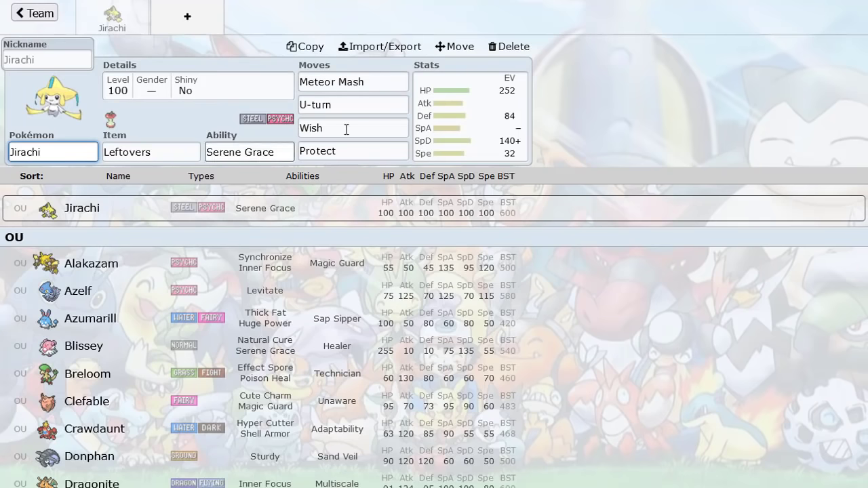
Switch to the team builder and review Jirachi's stats and its Meteor Mash and U-turn moves.
click(442, 120)
click(69, 148)
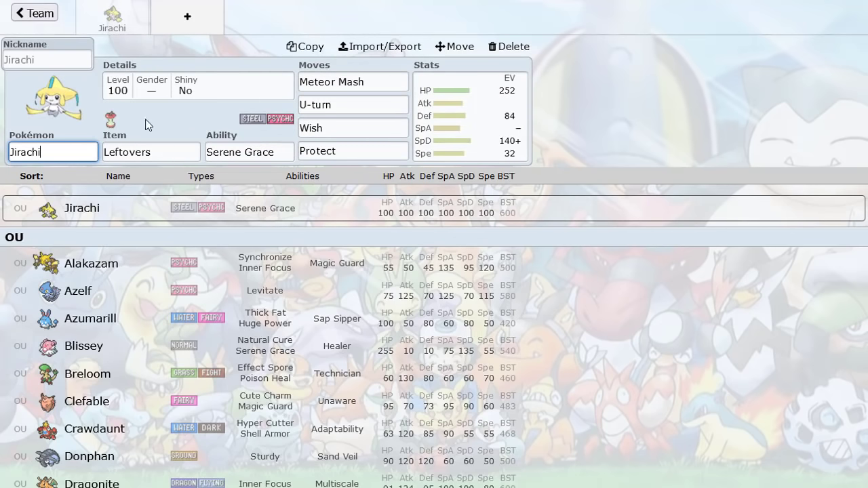
click(381, 87)
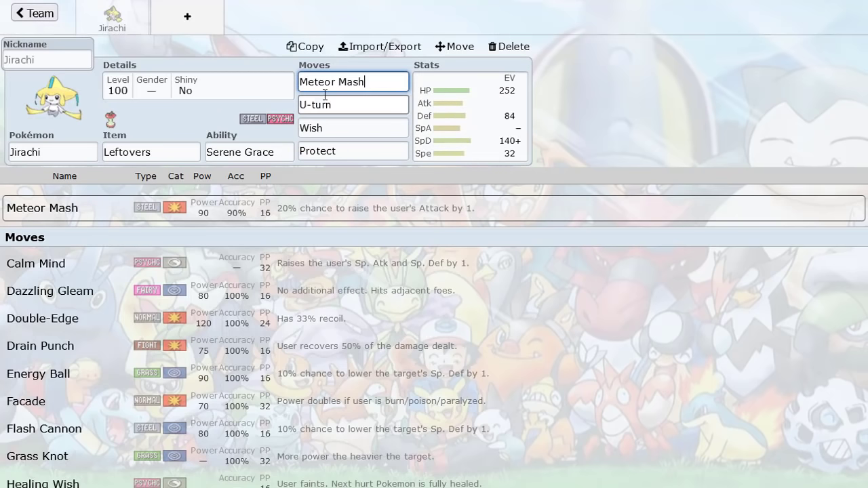
click(353, 106)
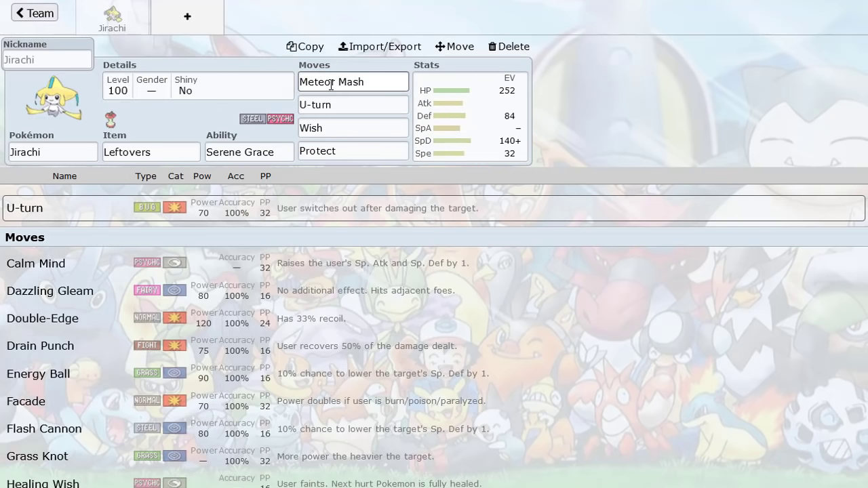
Clear all of Jirachi's EVs and remove its Sp. Def. and Sp. Atk. nature modifiers.
click(460, 145)
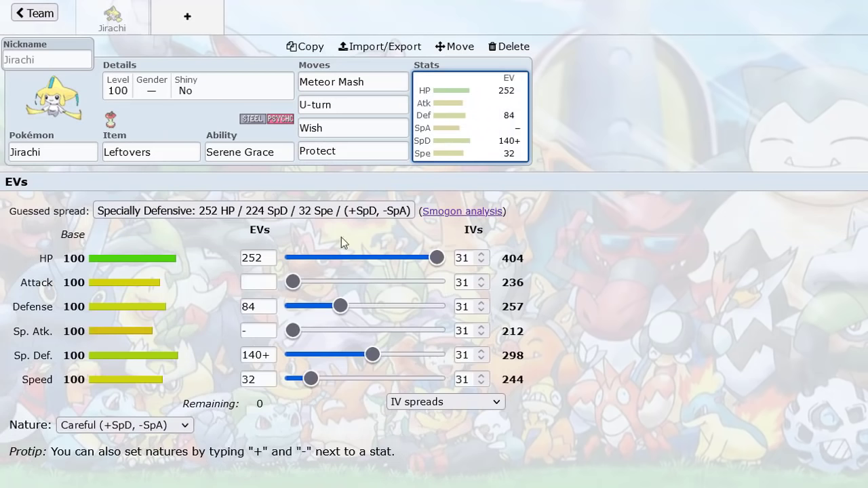
double_click(252, 258)
key(BackSpace)
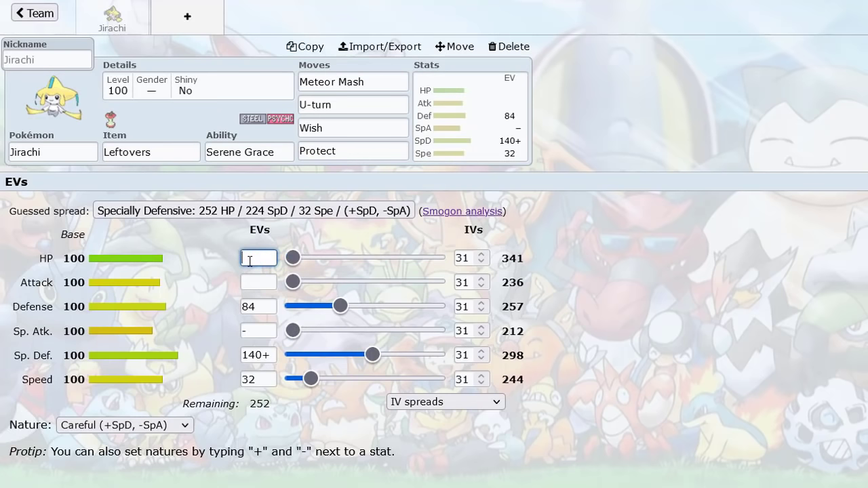
drag(341, 306, 292, 307)
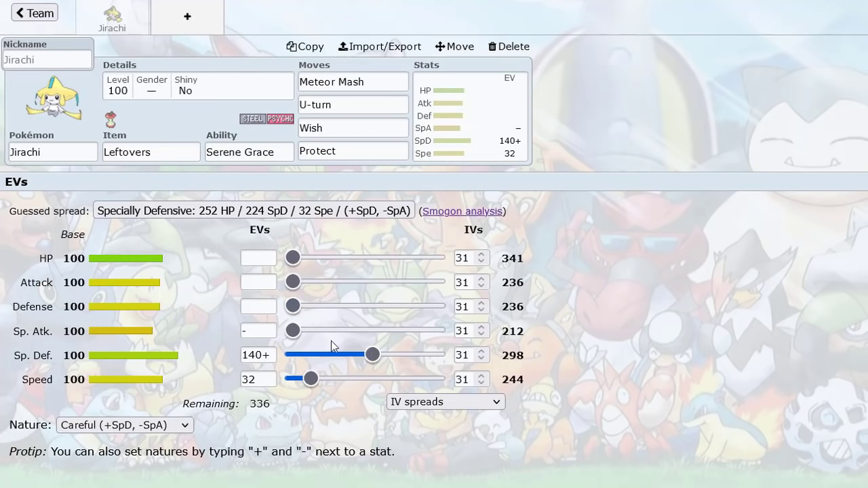
click(370, 354)
drag(332, 359, 290, 381)
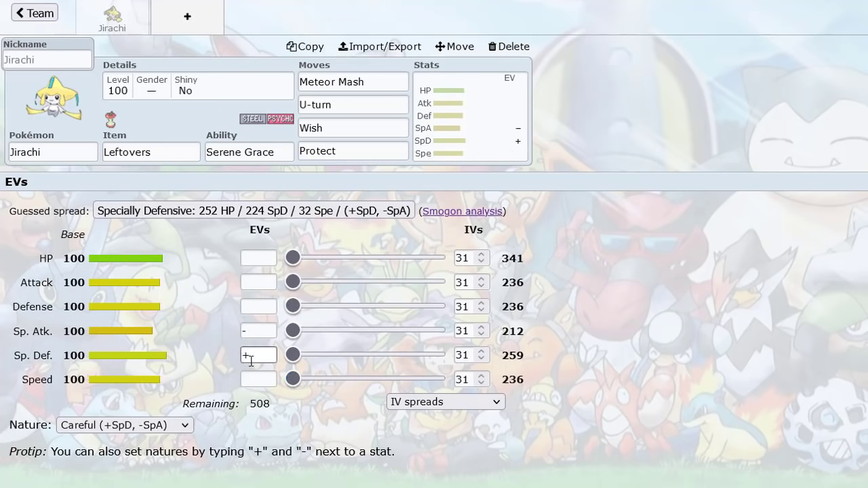
click(255, 354)
key(BackSpace)
click(260, 331)
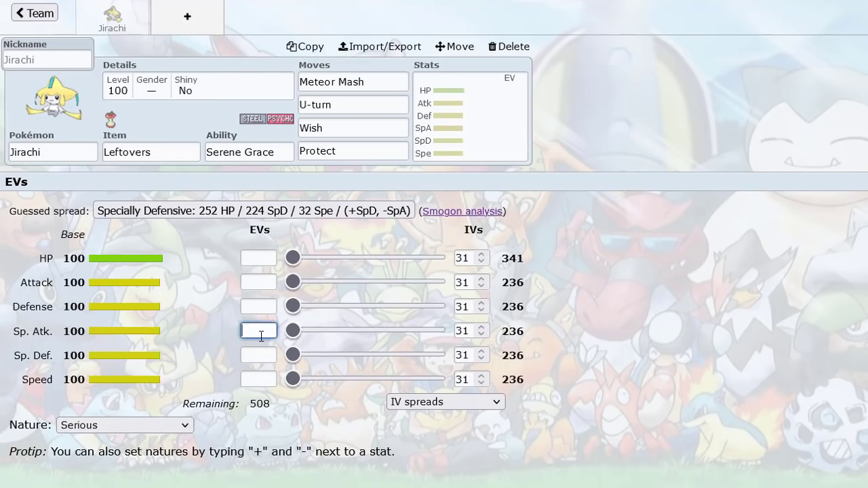
Clear Jirachi's Leftovers item and its first move, Meteor Mash.
click(161, 153)
key(ctrl+a)
key(BackSpace)
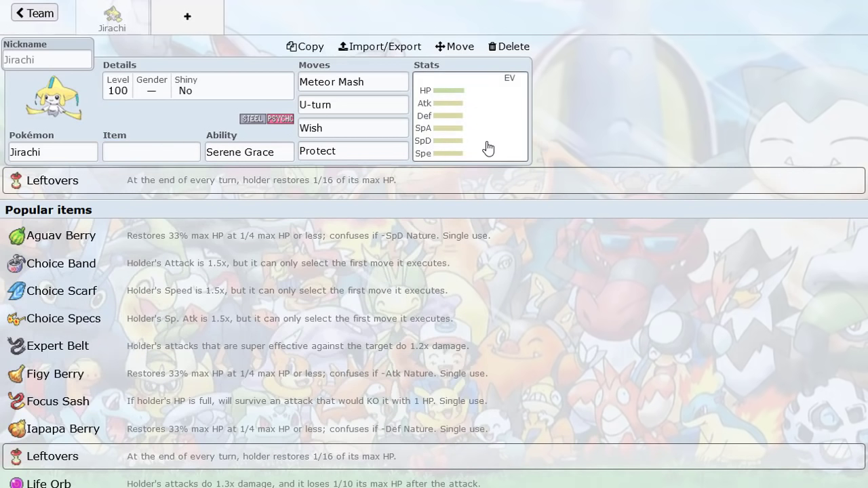
double_click(354, 81)
key(BackSpace)
key(ctrl+BackSpace)
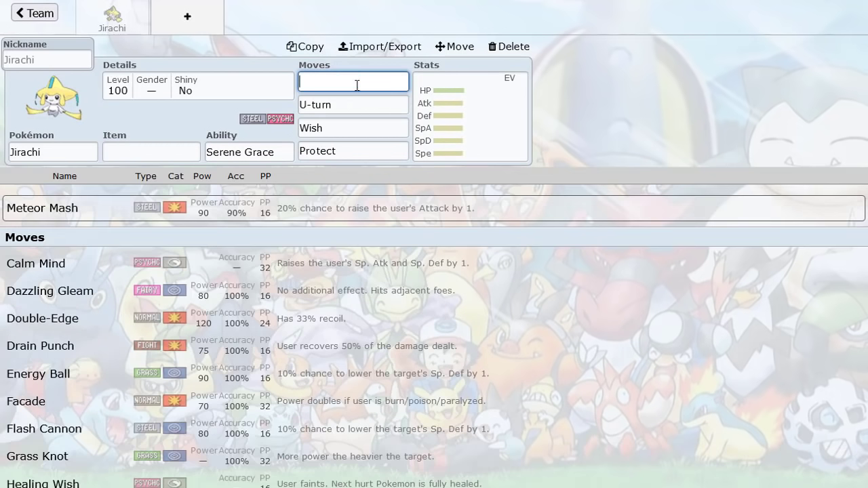
Look over the OU Pokémon list and delete Jirachi from the team.
click(56, 151)
scroll(213, 326, down, 3)
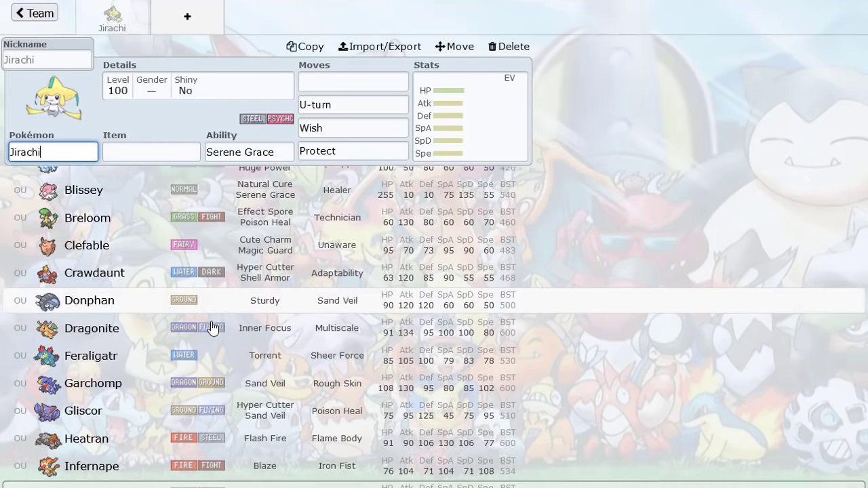
scroll(213, 328, down, 5)
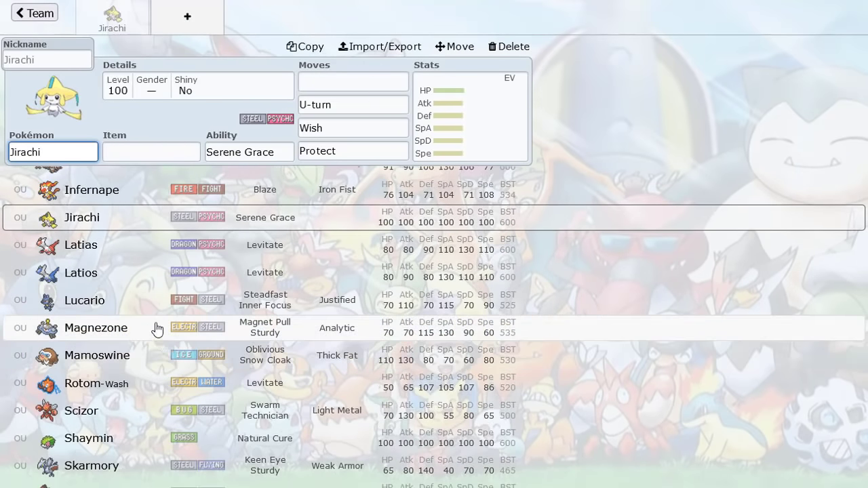
scroll(195, 296, up, 10)
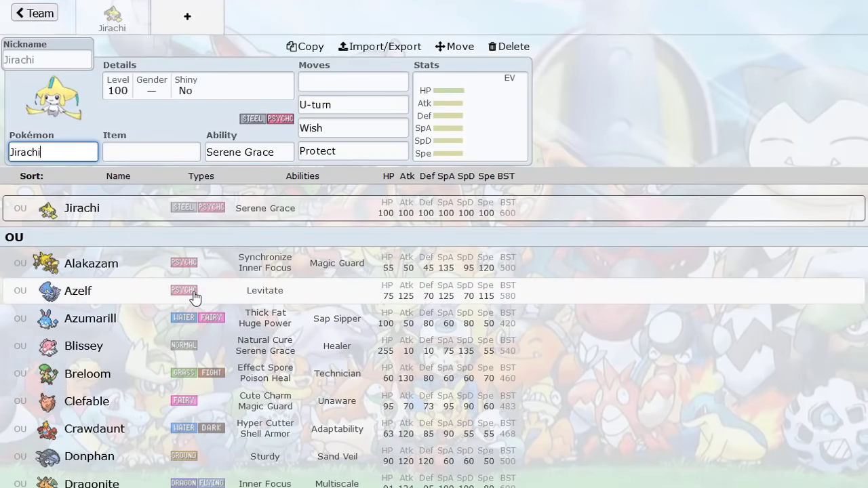
click(509, 47)
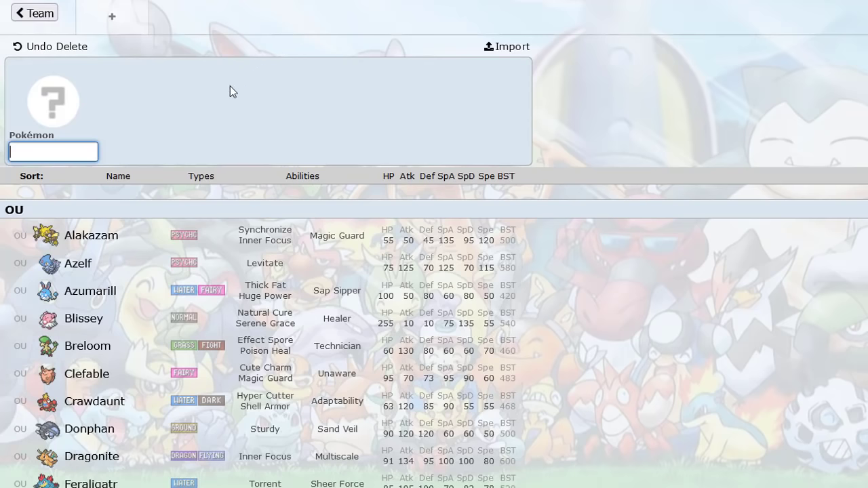
Add Breloom to the team with EVs of 144 HP, 112 Attack, 144 Defense, 16 Sp. Def. and 92 Speed.
click(103, 344)
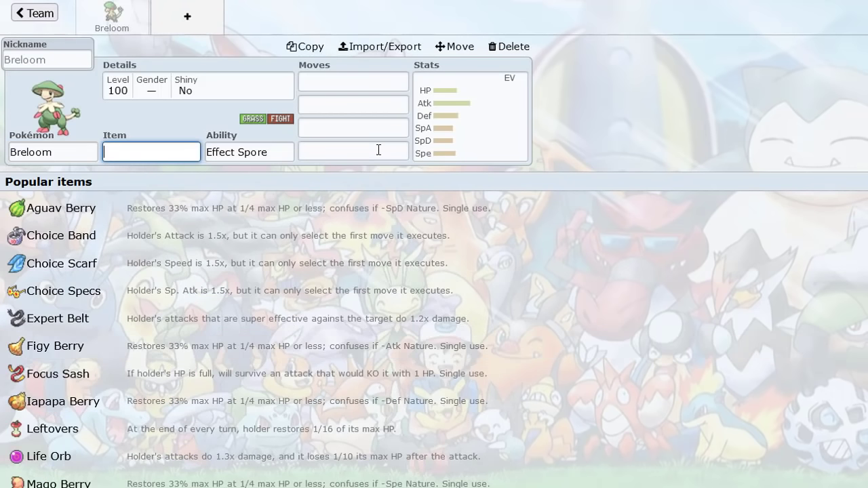
click(457, 143)
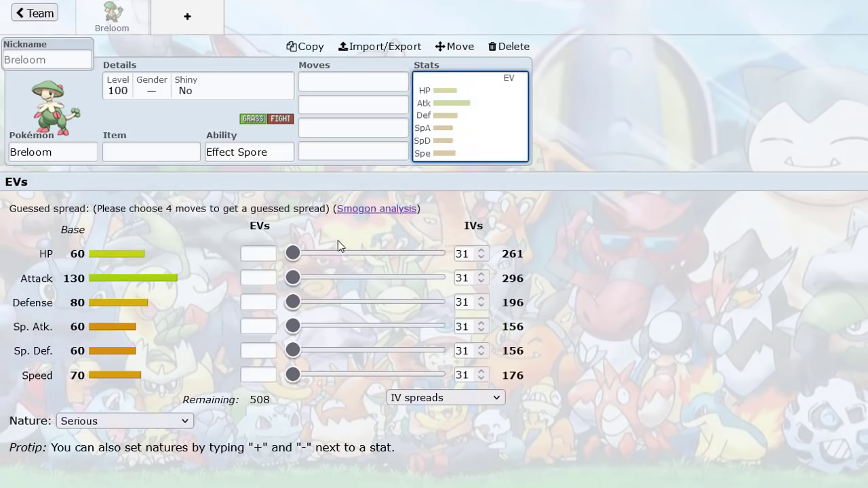
click(427, 253)
click(356, 278)
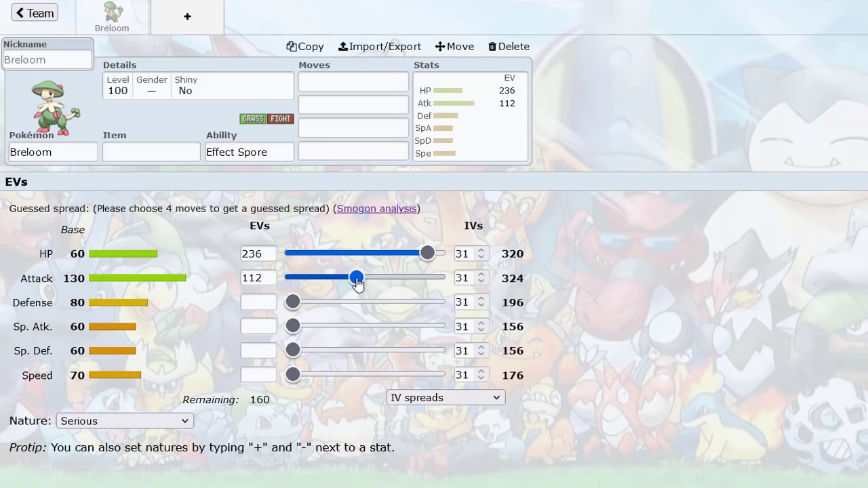
click(374, 302)
click(396, 349)
click(367, 375)
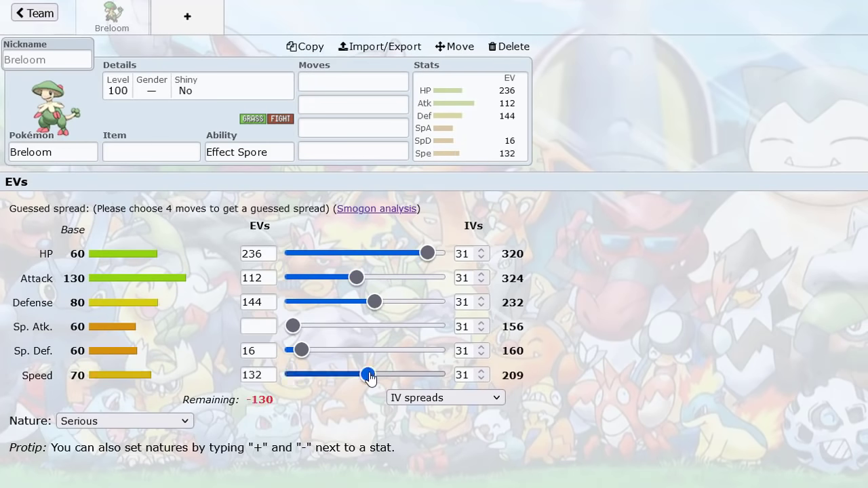
click(374, 253)
click(345, 374)
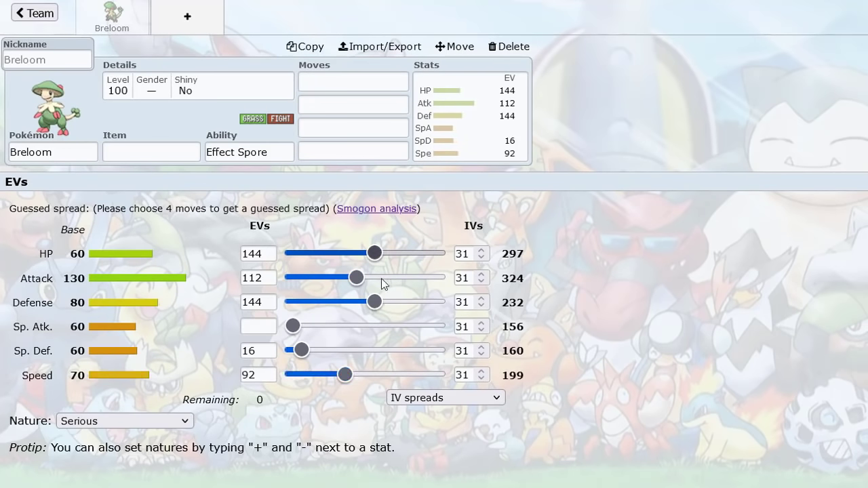
Reset all of Breloom's EVs to zero and delete Breloom from the team.
drag(374, 302, 304, 302)
drag(356, 277, 244, 285)
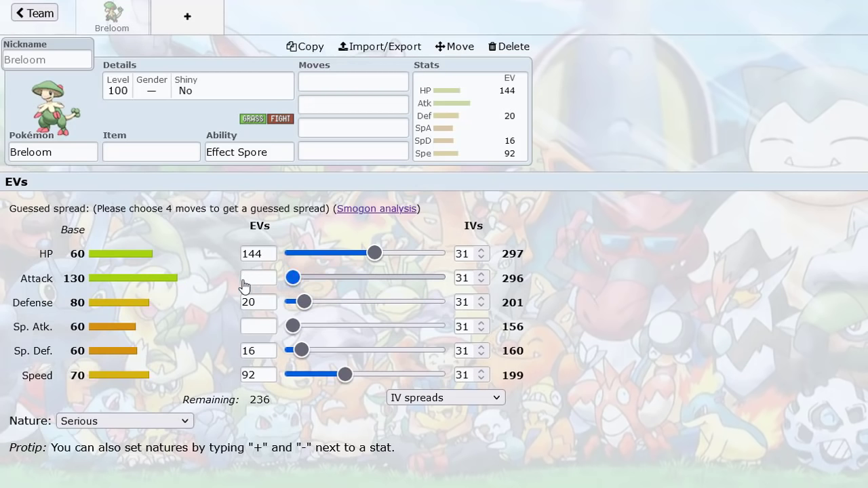
drag(376, 253, 292, 253)
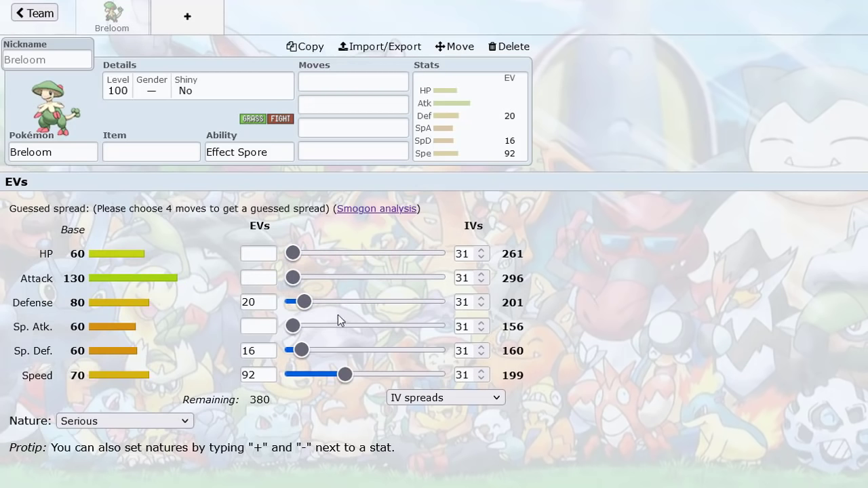
drag(304, 302, 264, 325)
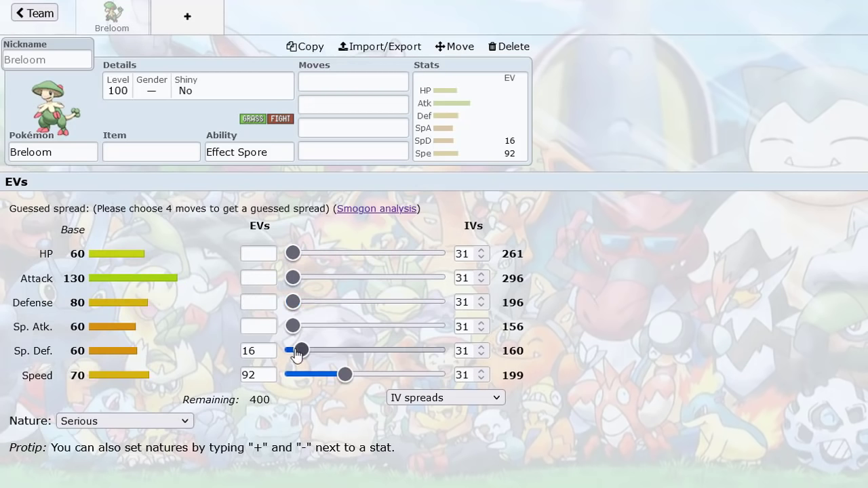
drag(297, 355, 184, 368)
click(349, 380)
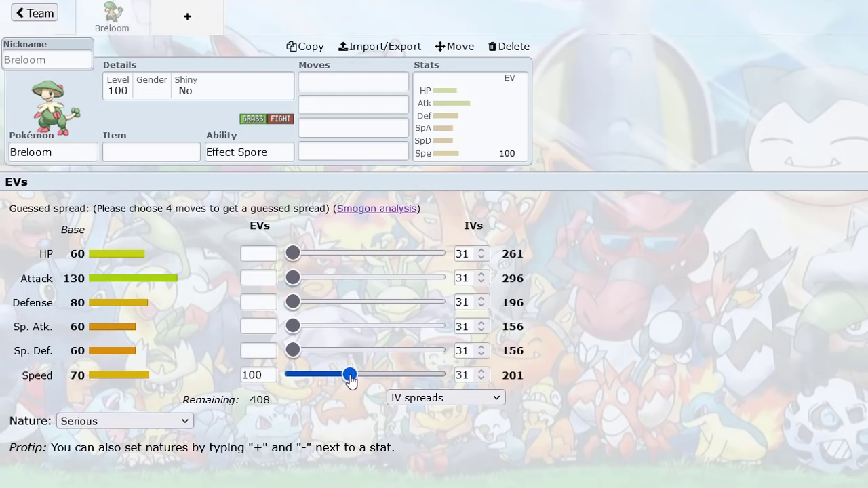
drag(350, 380, 289, 390)
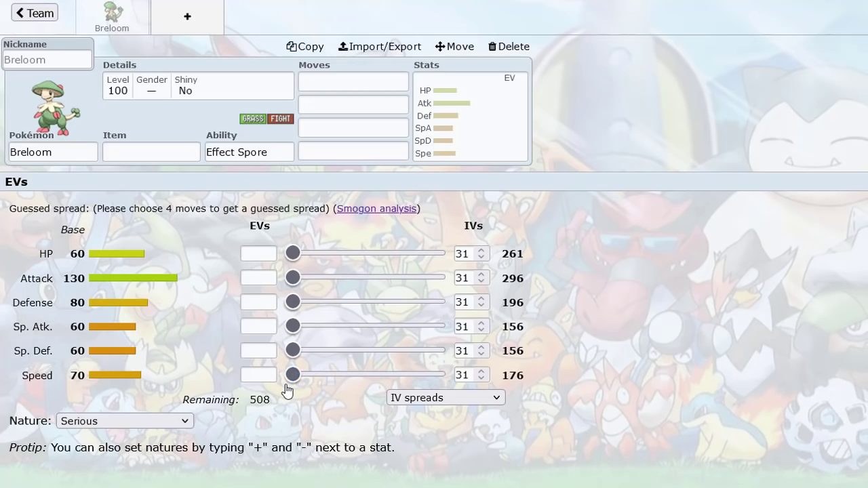
click(51, 15)
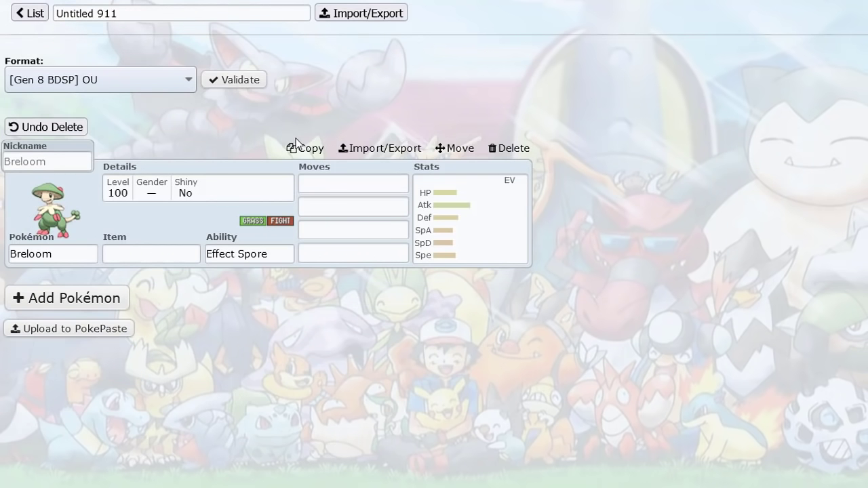
click(505, 150)
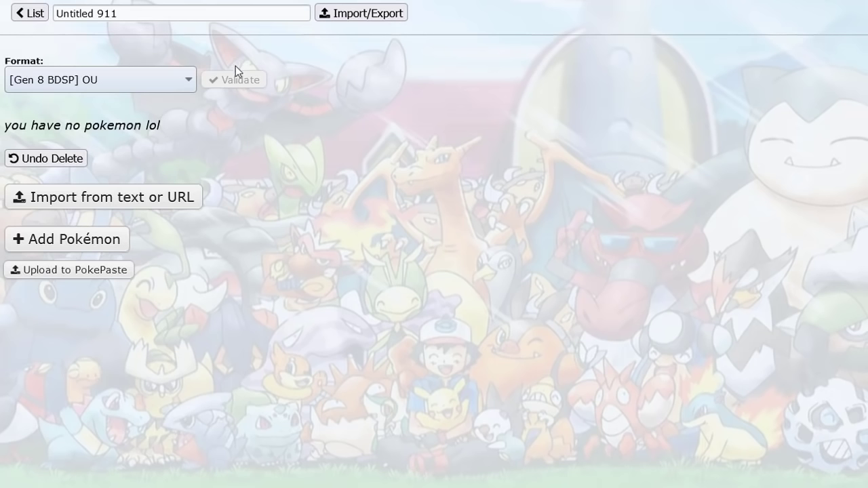
Reopen the empty team and add Dragonite as its first Pokémon from the OU list.
click(45, 20)
click(260, 129)
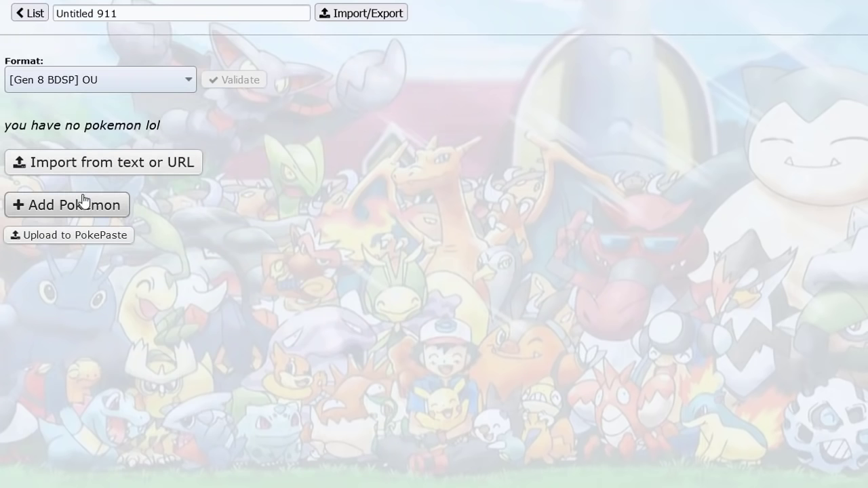
click(84, 201)
scroll(264, 301, down, 1)
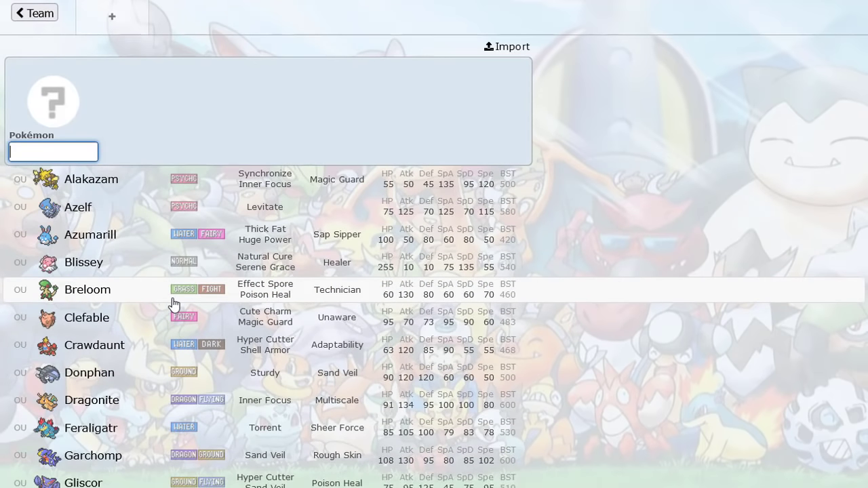
scroll(193, 278, down, 5)
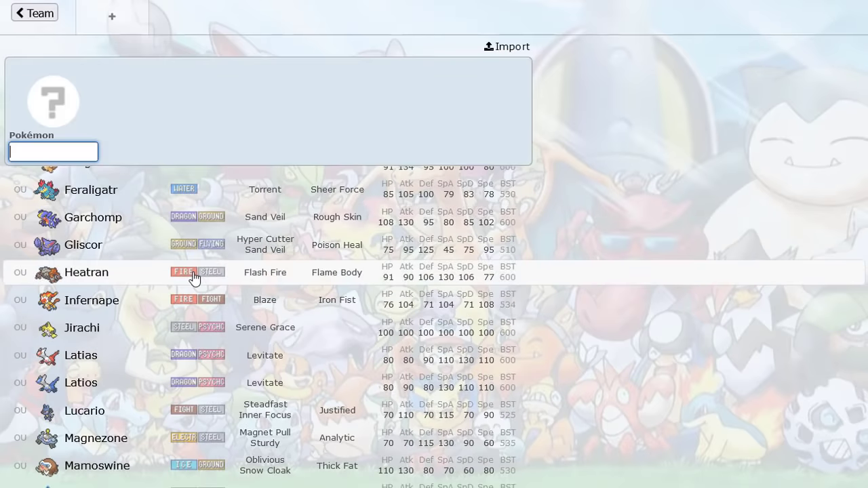
scroll(194, 278, down, 3)
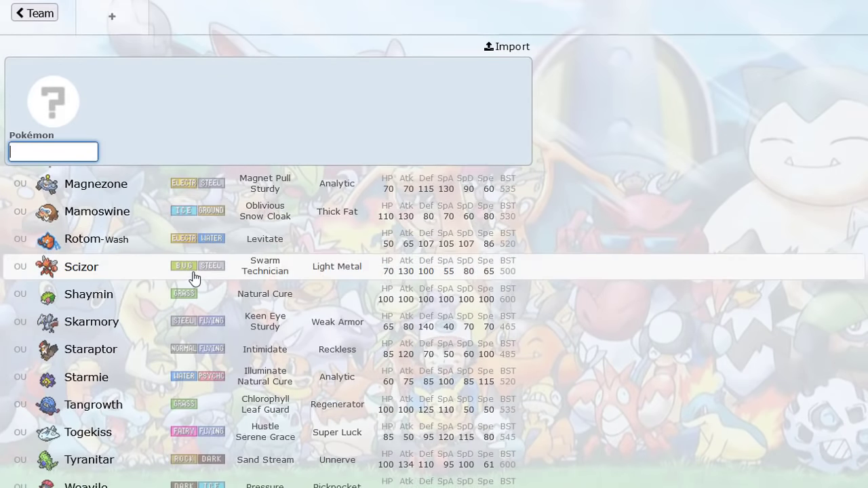
scroll(194, 278, down, 2)
scroll(194, 278, down, 4)
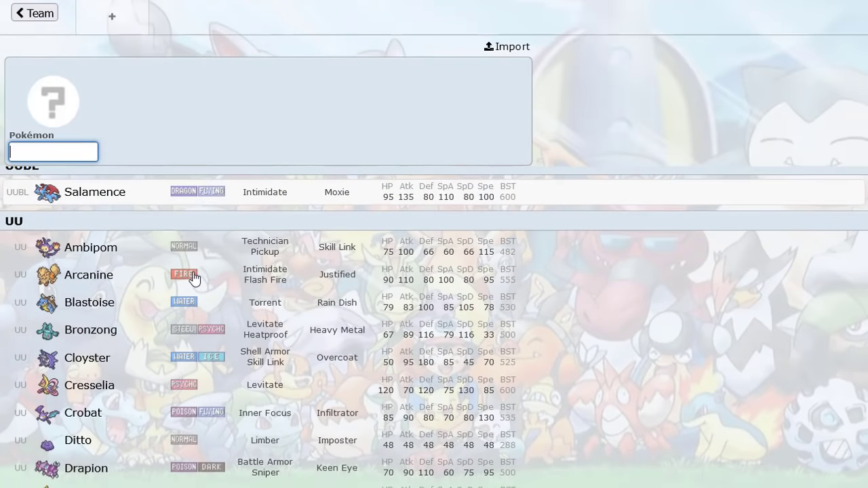
scroll(194, 278, up, 6)
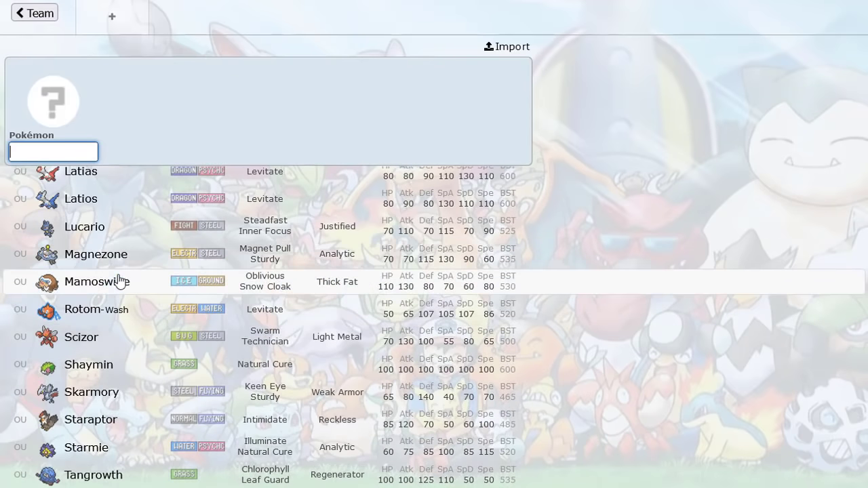
scroll(107, 283, up, 5)
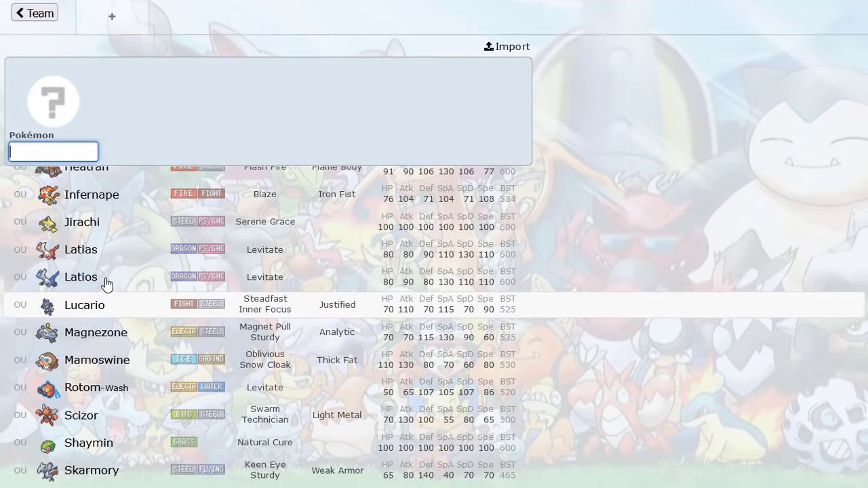
scroll(107, 283, up, 2)
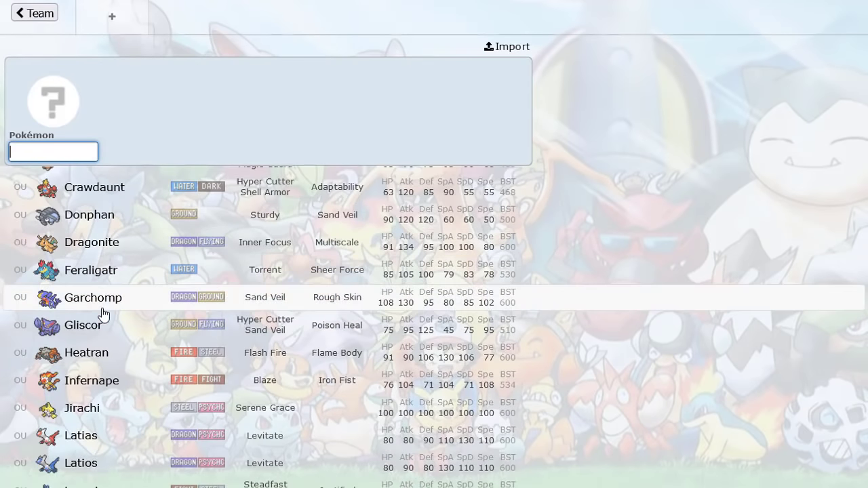
scroll(103, 311, up, 4)
click(92, 377)
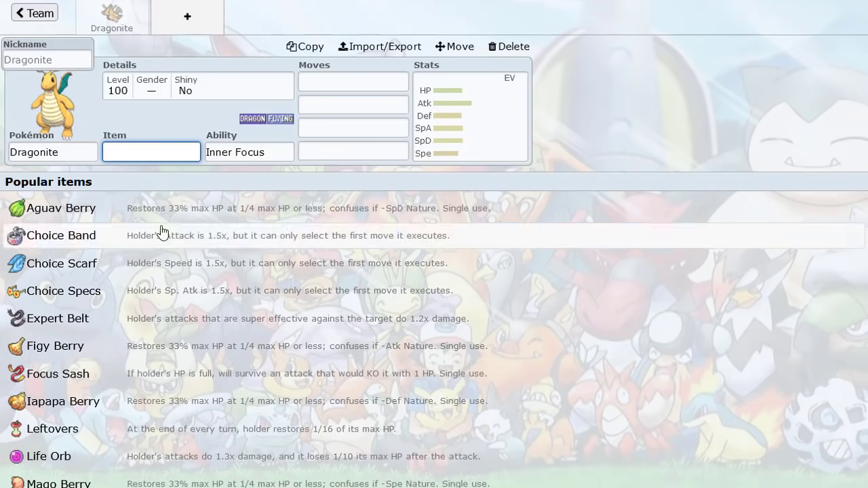
Look over Dragonite's EV spread and compare it with the other Pokémon in the OU list.
click(449, 112)
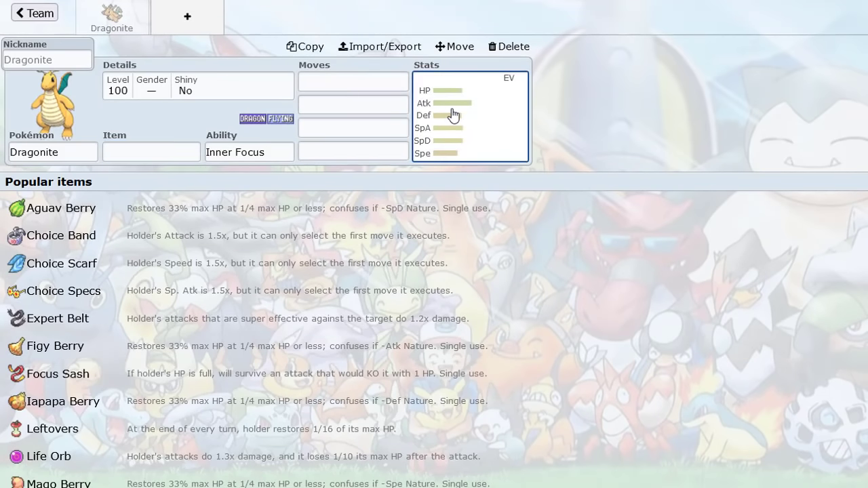
click(483, 88)
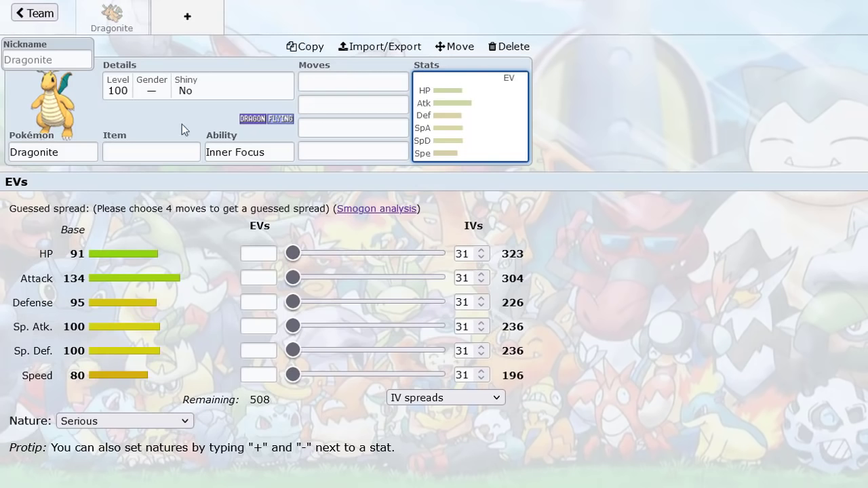
click(72, 151)
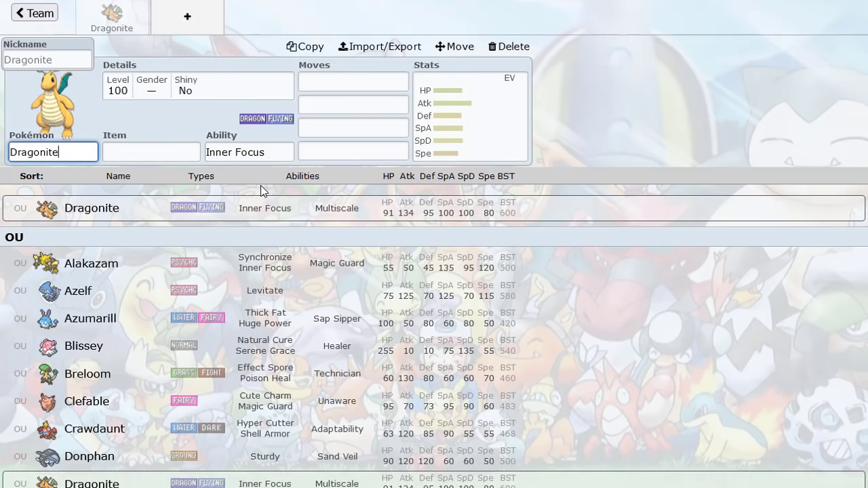
scroll(195, 292, down, 2)
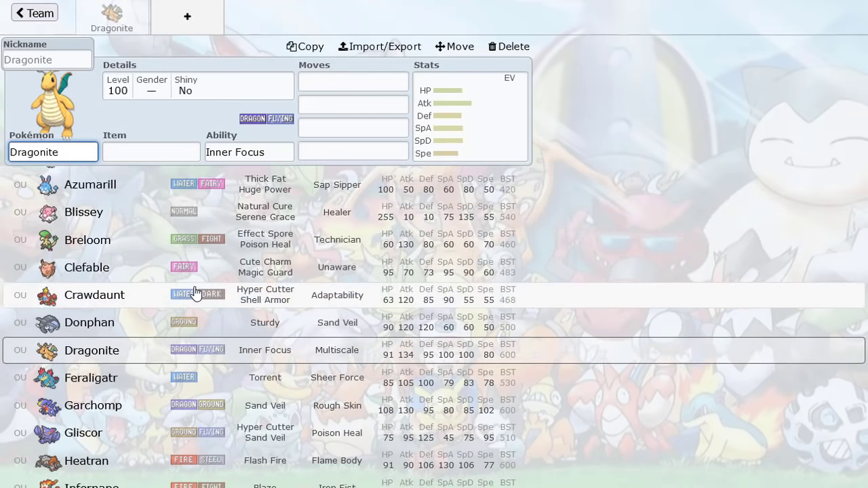
scroll(194, 291, up, 2)
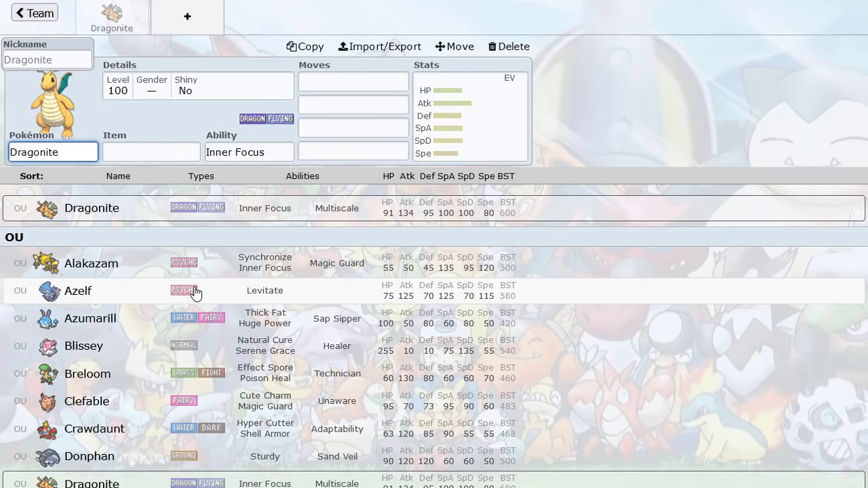
scroll(194, 291, down, 2)
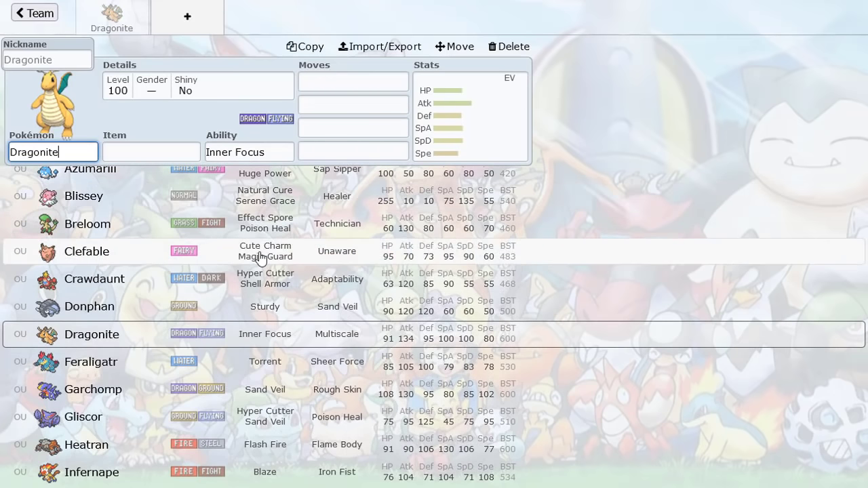
scroll(345, 219, up, 2)
Set Dragonite's HP EVs to 232.
click(457, 156)
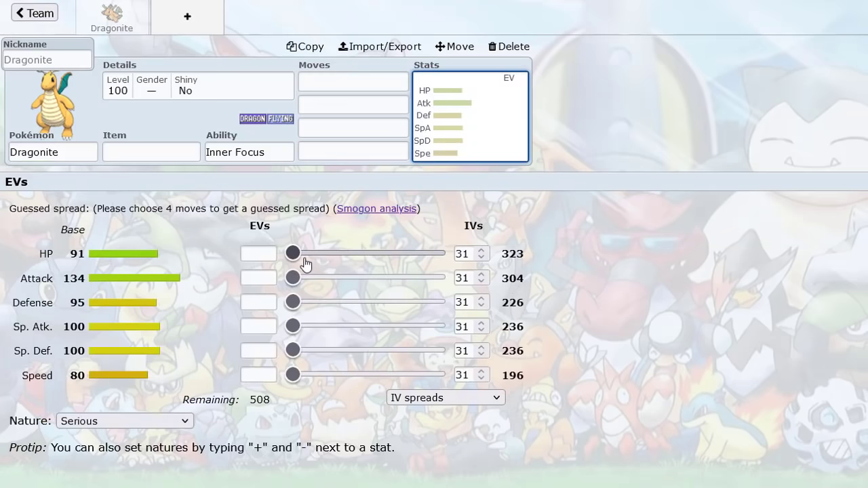
drag(320, 261, 316, 264)
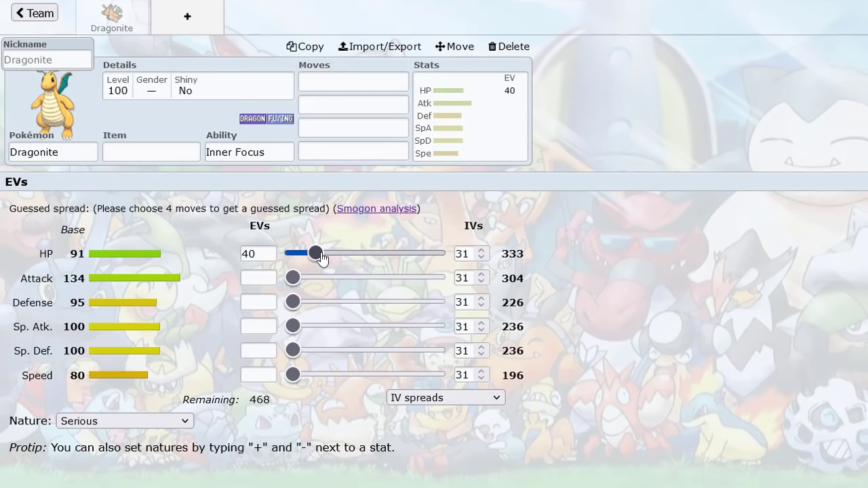
drag(321, 253, 426, 261)
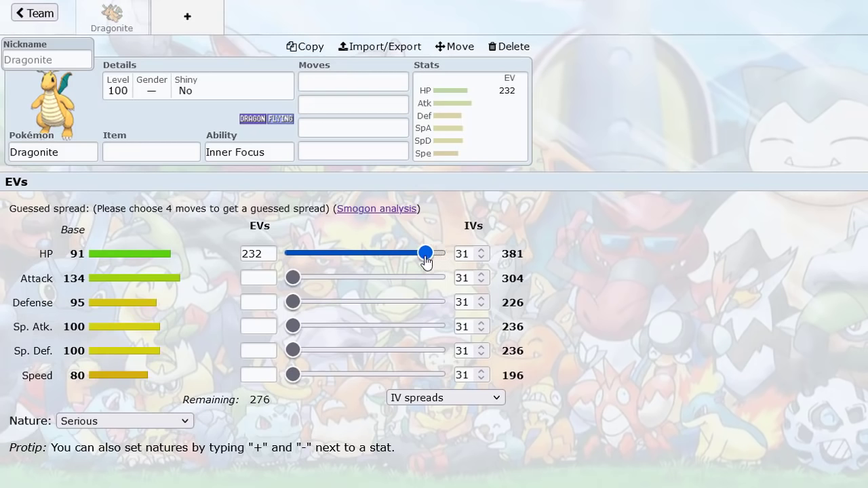
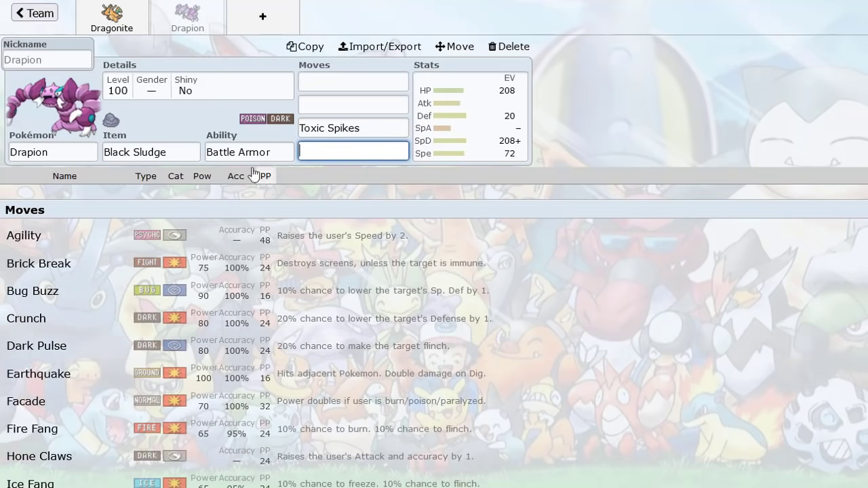
Look through Drapion's full list of available moves for its empty second move slot, including the usually useless moves.
click(305, 104)
scroll(283, 227, down, 3)
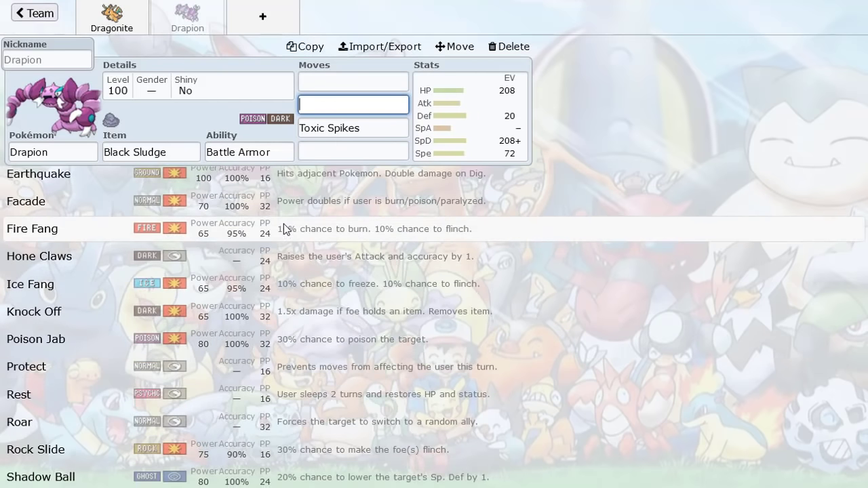
scroll(283, 228, down, 3)
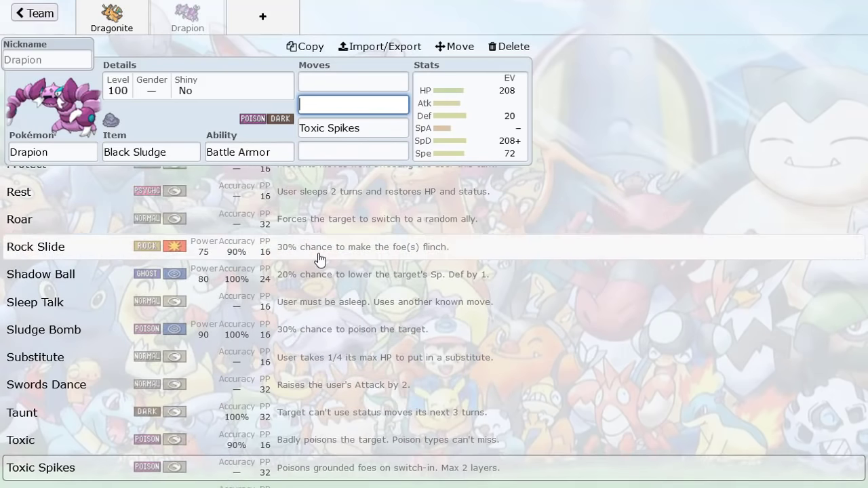
scroll(319, 260, down, 5)
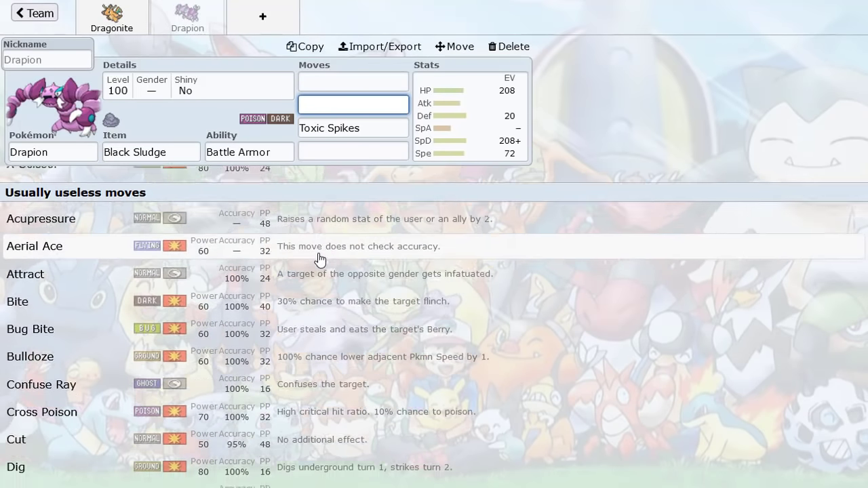
scroll(319, 259, down, 3)
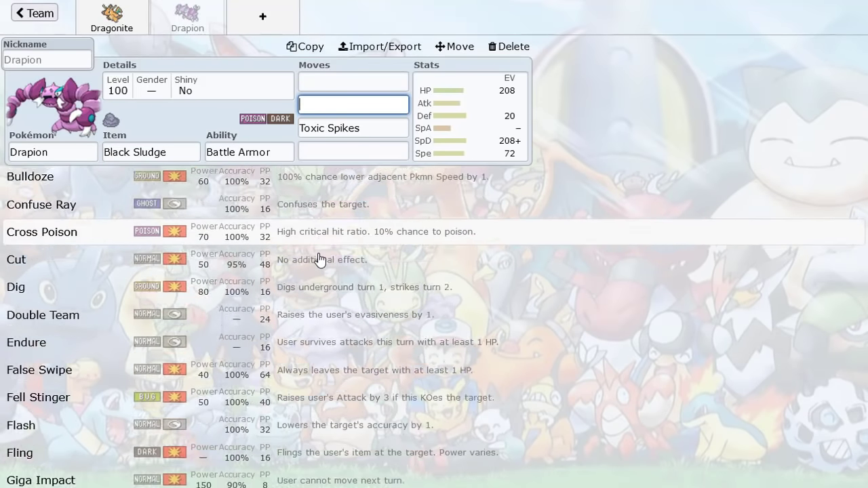
scroll(319, 260, down, 4)
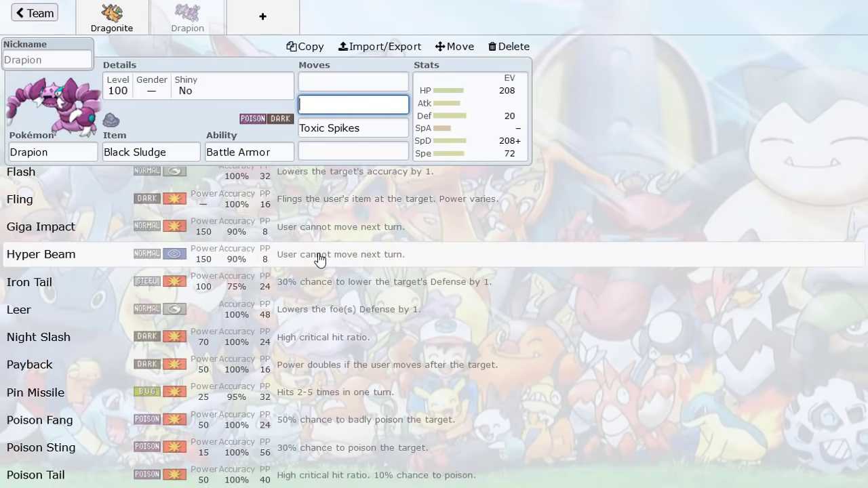
scroll(319, 259, down, 5)
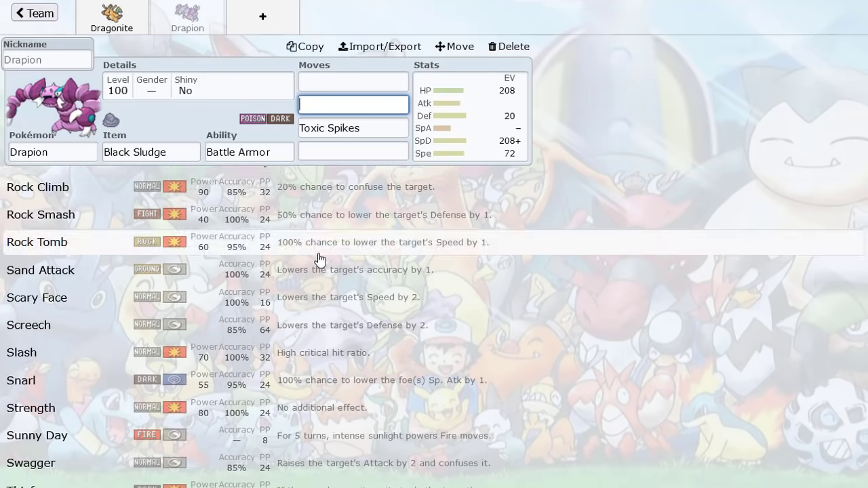
scroll(319, 259, down, 3)
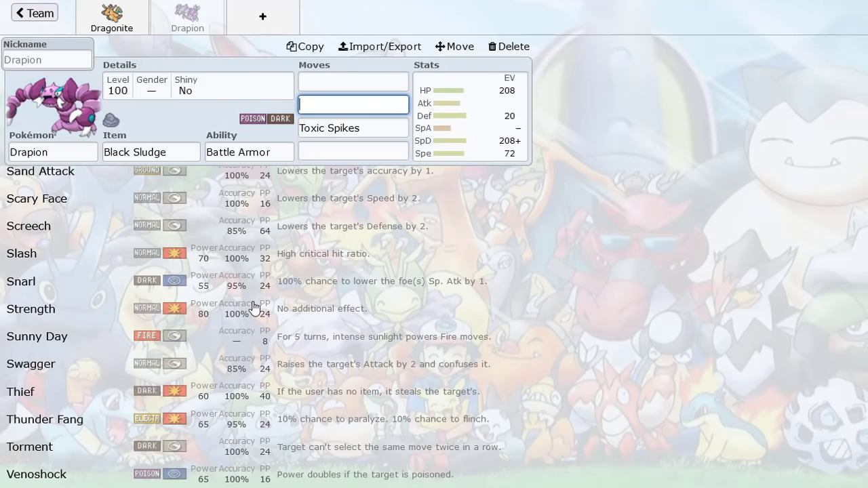
scroll(238, 332, up, 3)
scroll(238, 329, up, 4)
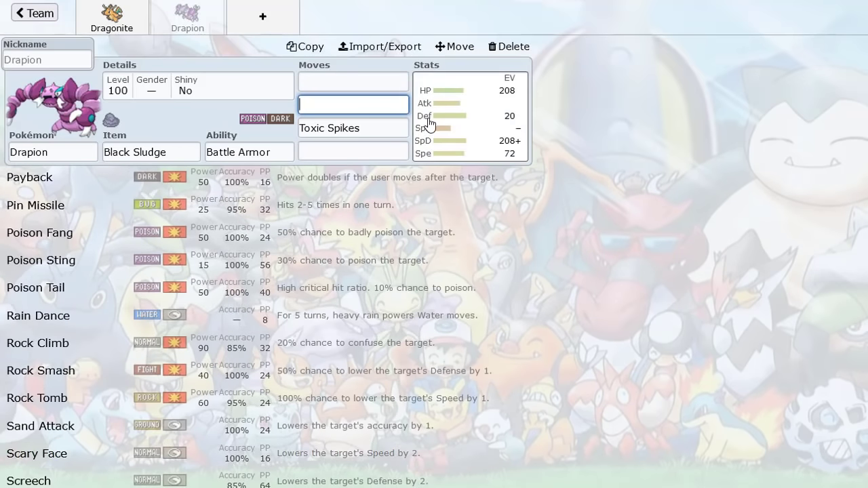
Replace Drapion's third move, Toxic Spikes, with Substitute and set its fourth move to Toxic.
click(379, 129)
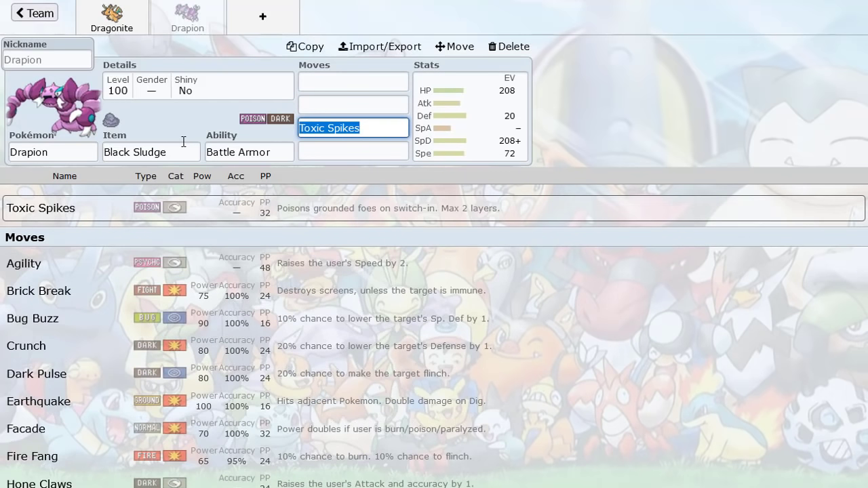
text(sub)
click(223, 203)
text(tox)
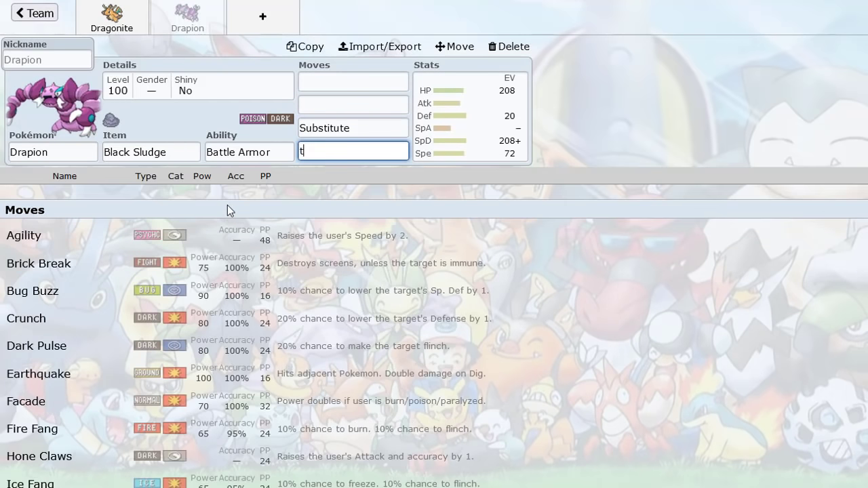
click(227, 204)
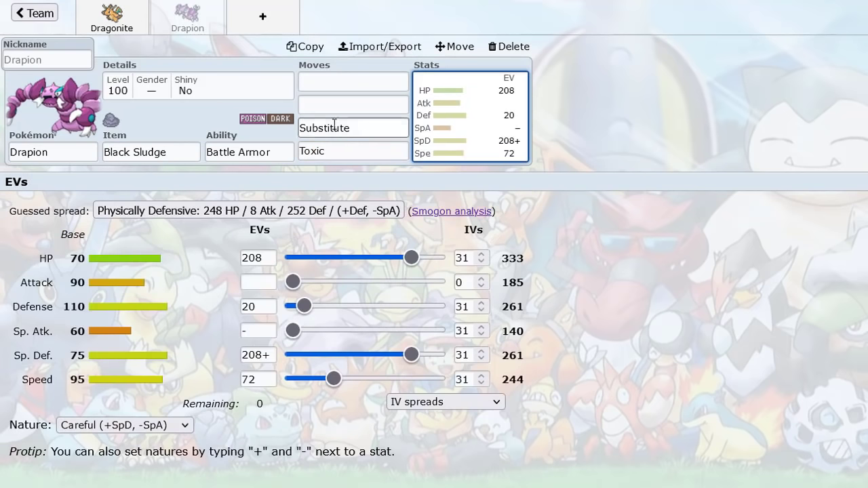
Try Torment as Drapion's second move and clear that slot again.
click(356, 100)
text(torm)
click(317, 212)
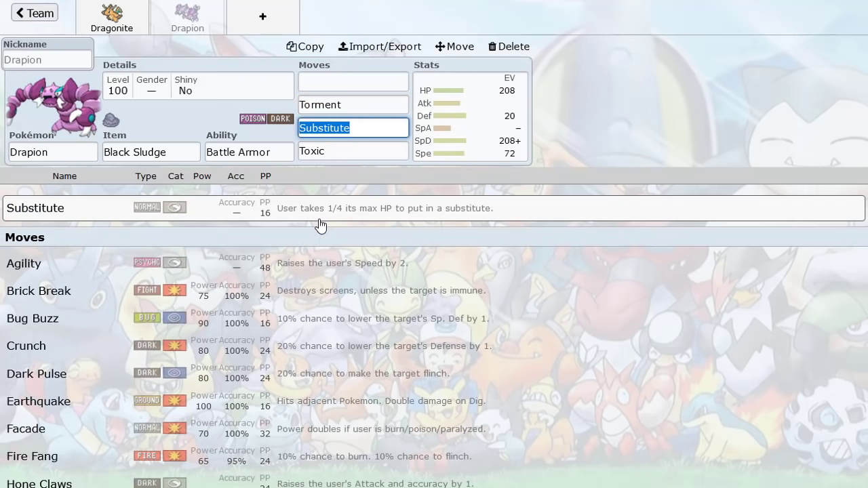
click(351, 107)
key(BackSpace)
Replace Drapion's third move, Substitute, with Torment and set its second move to Protect.
click(356, 123)
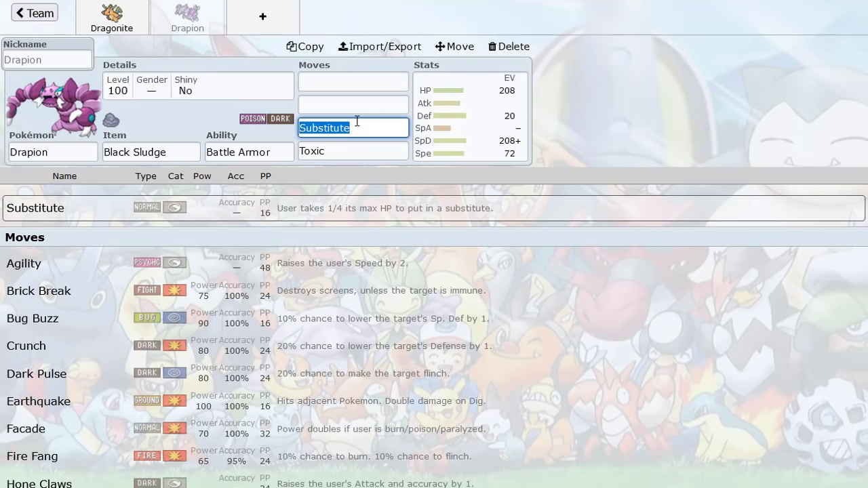
text(tor)
click(308, 210)
click(329, 106)
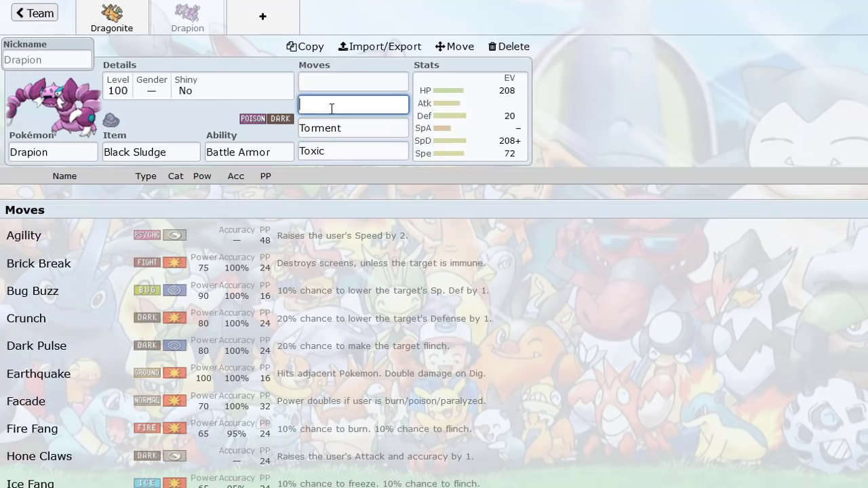
text(prot)
click(323, 211)
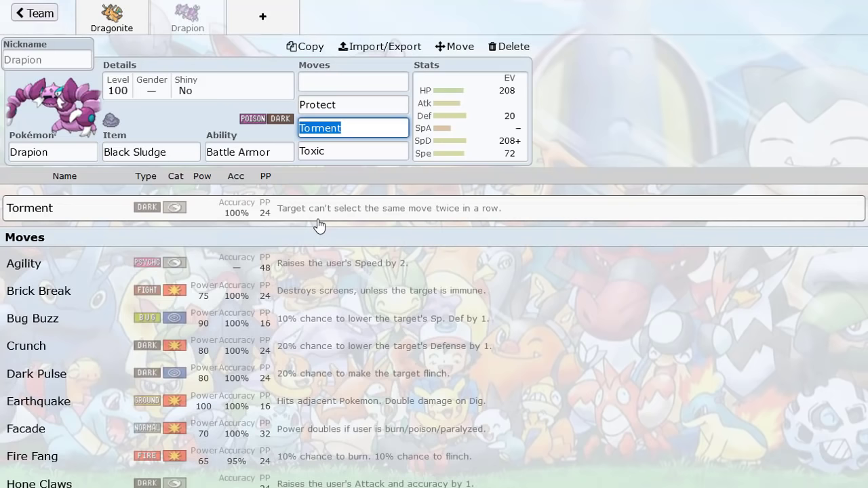
Set Drapion's empty first move to Knock Off.
click(344, 79)
text(kn)
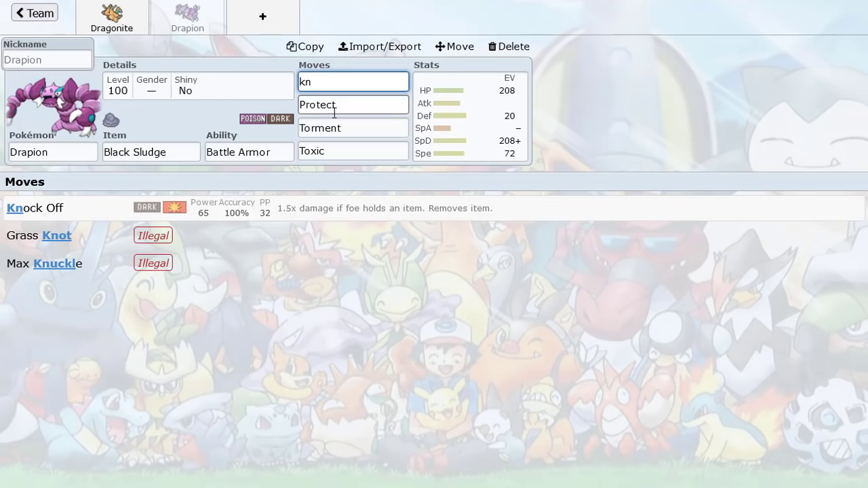
click(305, 199)
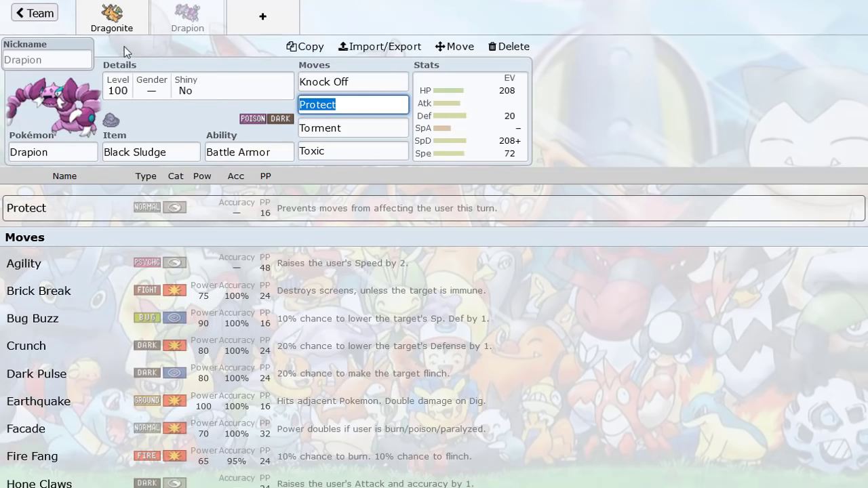
Switch to Dragonite and change its ability to Multiscale.
click(111, 17)
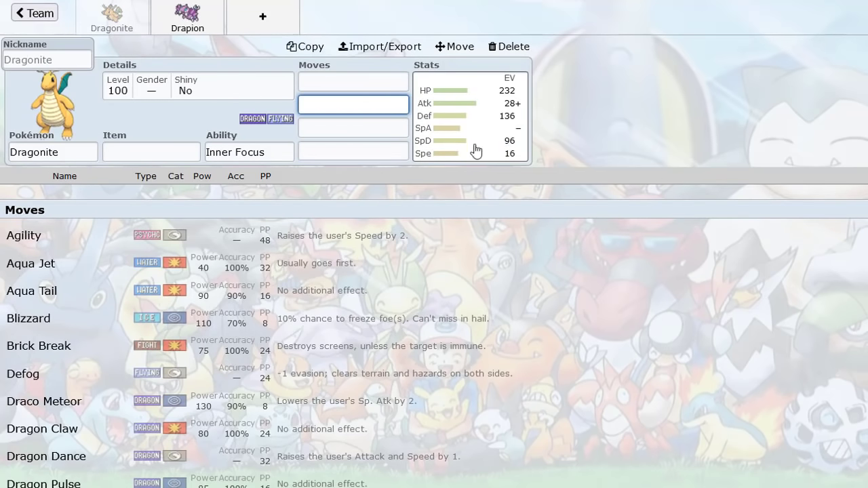
click(210, 153)
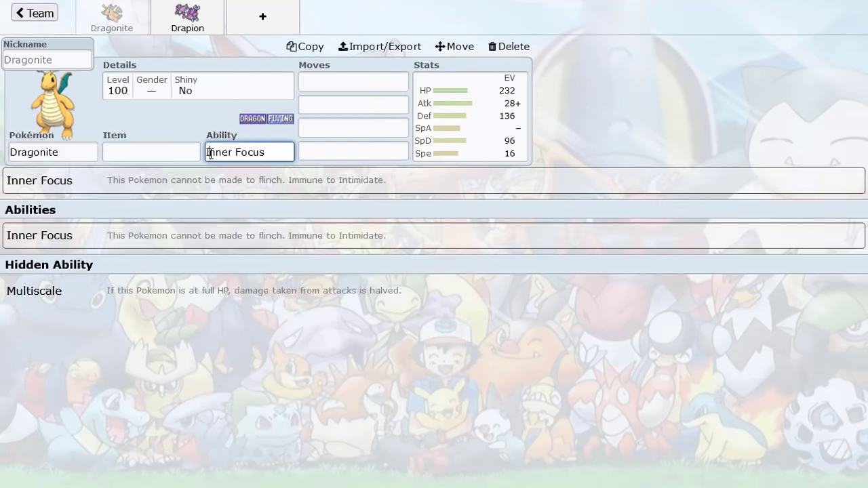
click(166, 290)
click(251, 150)
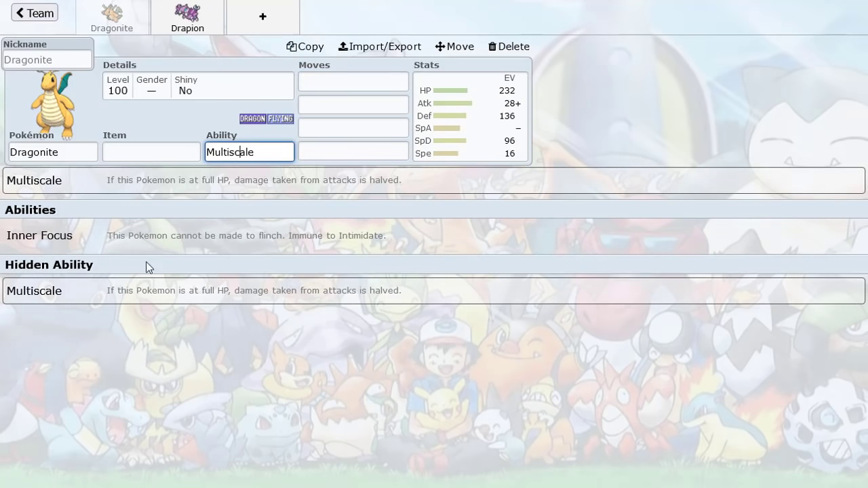
Look through Dragonite's full list of available moves, including the usually useless ones, for its empty move slots.
click(327, 126)
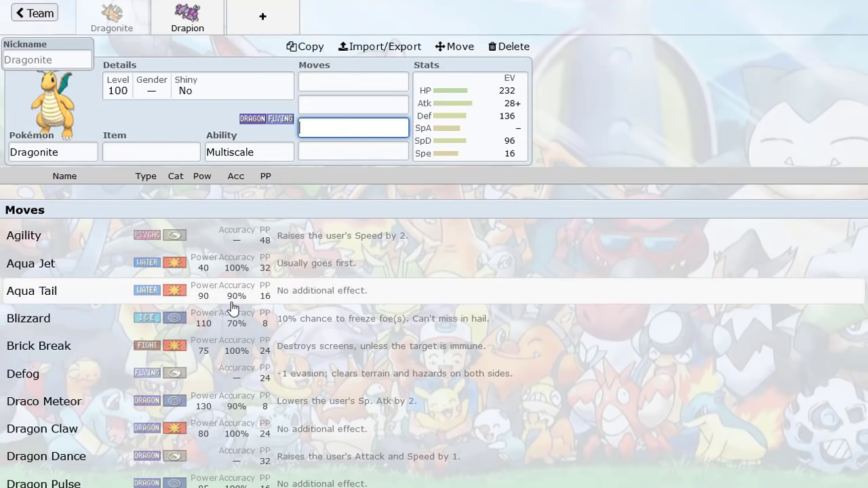
scroll(205, 349, down, 2)
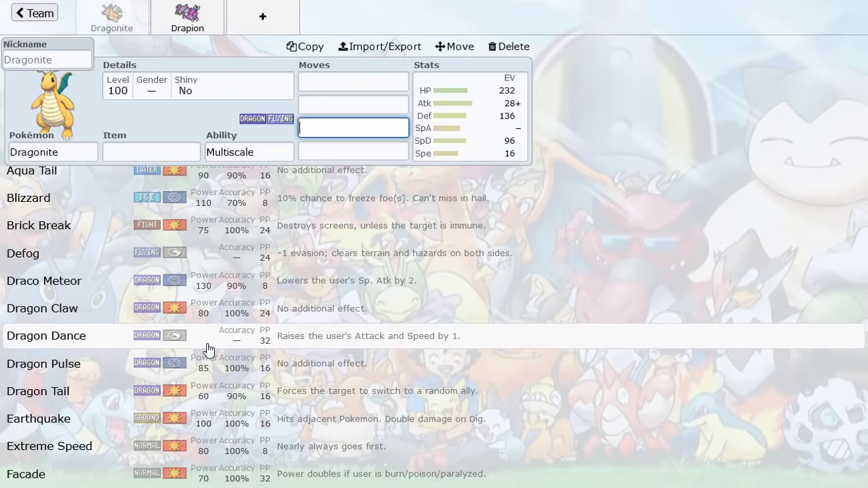
click(257, 150)
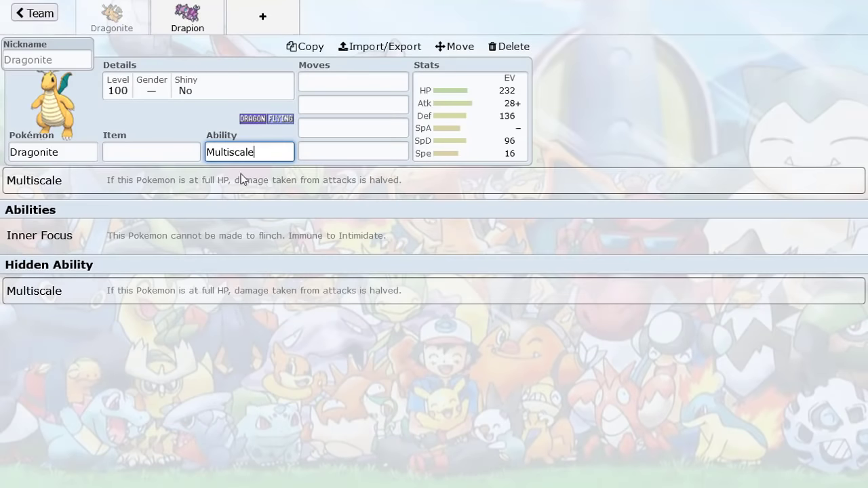
click(345, 82)
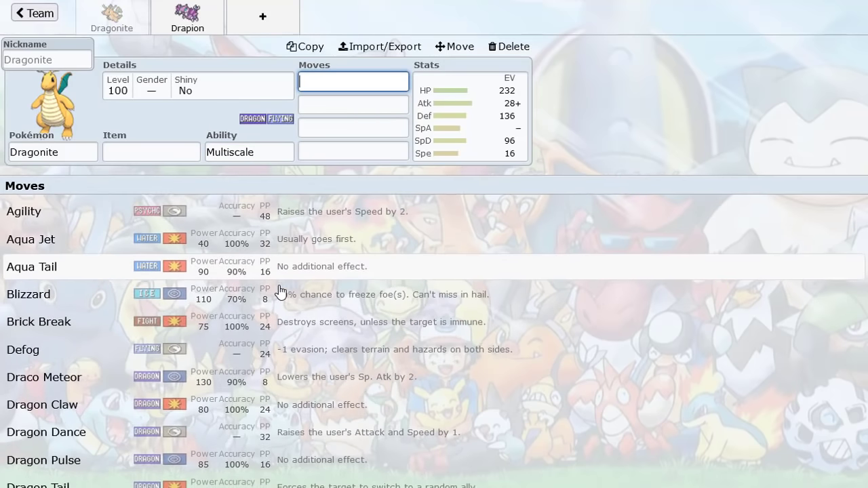
scroll(280, 291, down, 5)
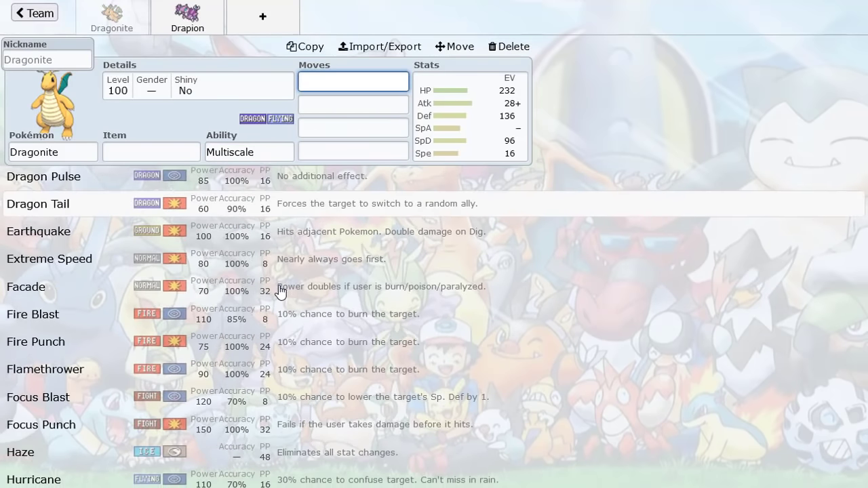
scroll(281, 291, down, 6)
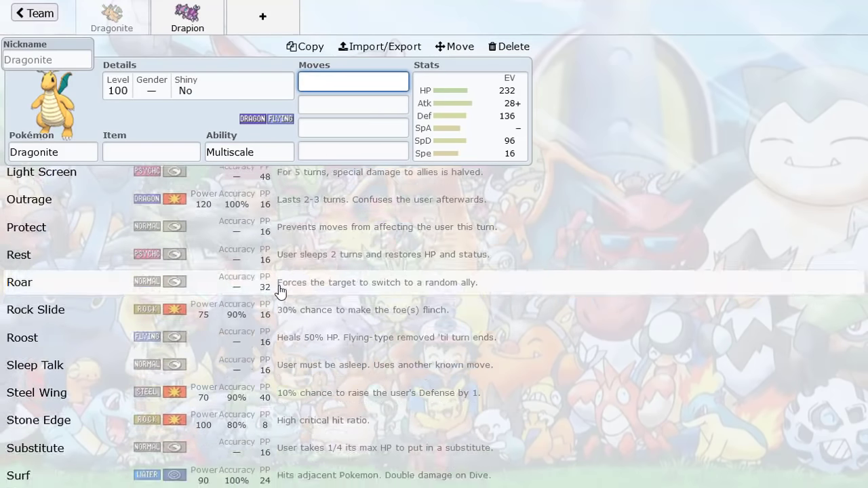
scroll(280, 291, down, 7)
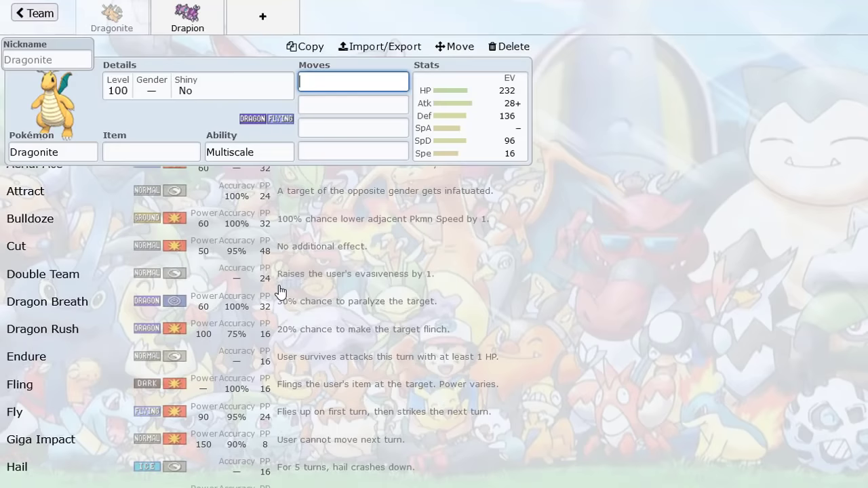
scroll(281, 291, down, 5)
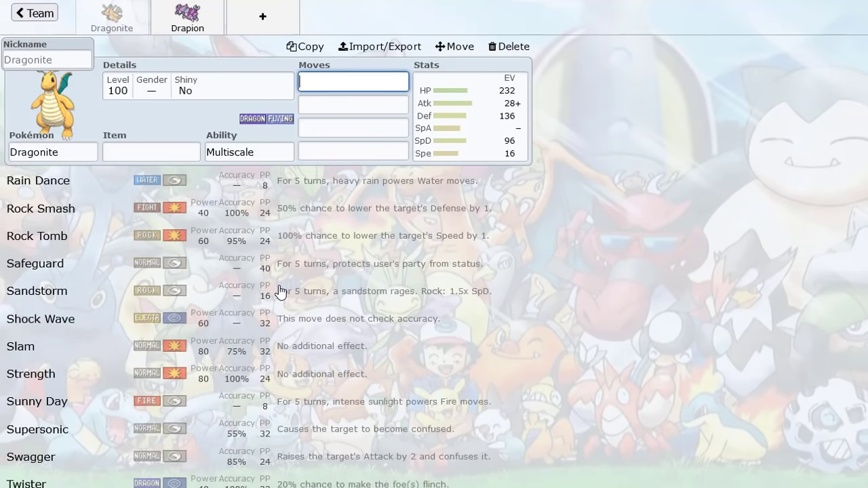
scroll(281, 291, down, 1)
scroll(305, 217, up, 3)
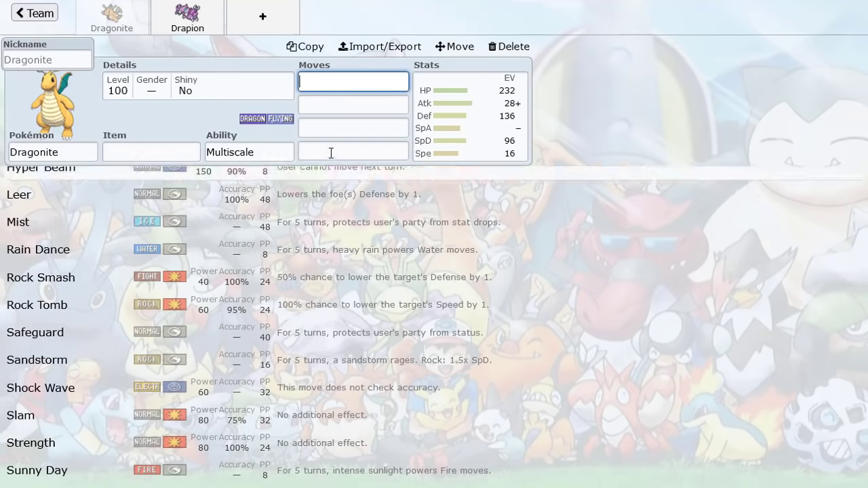
Set Dragonite's second move to Rock Tomb.
click(322, 108)
text(rock tom)
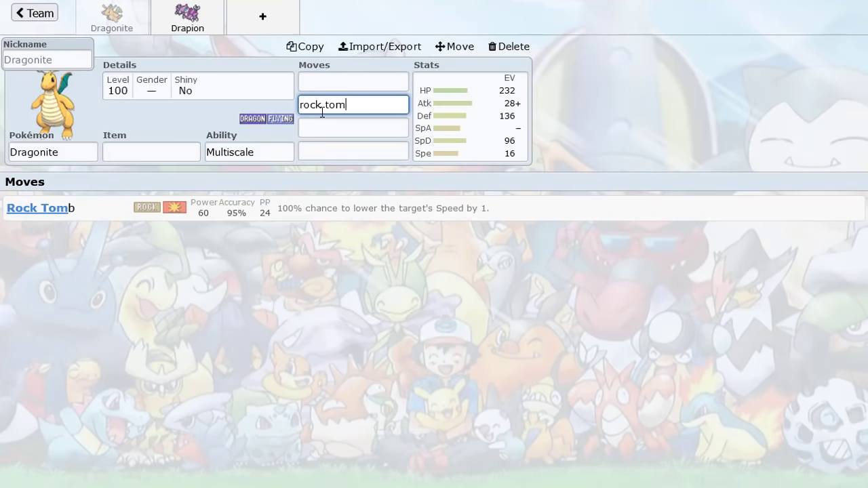
click(303, 236)
click(337, 212)
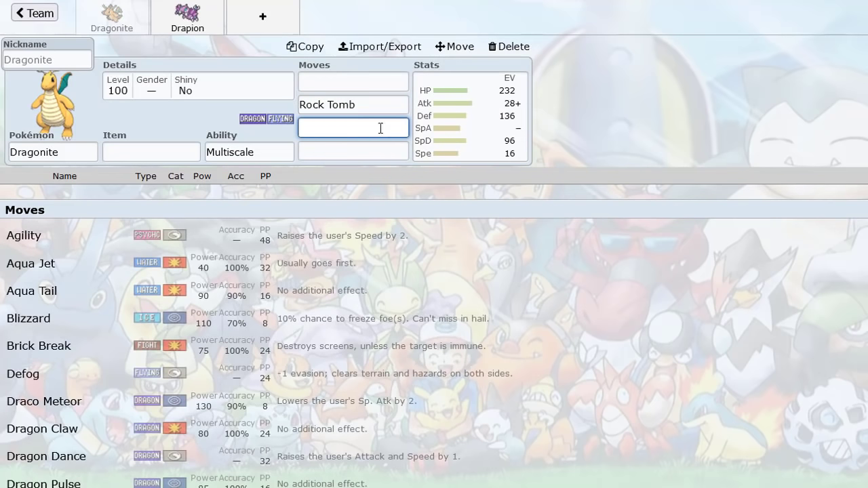
Set Dragonite's first move to Dragon Tail and its fourth move to Roost.
click(322, 83)
text(drago)
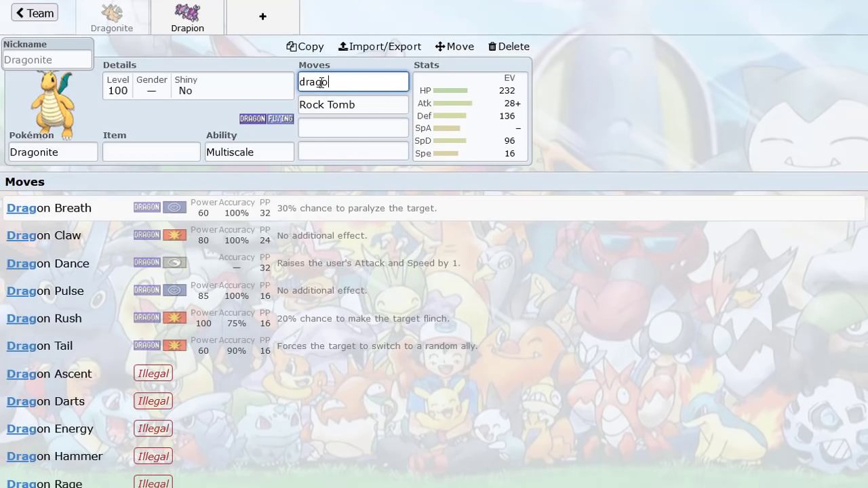
text(n tai)
click(279, 222)
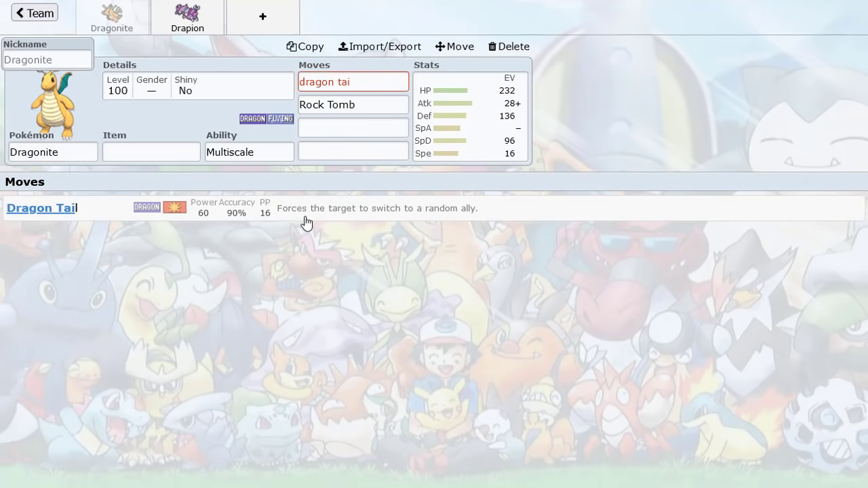
click(306, 223)
click(328, 151)
text(roo)
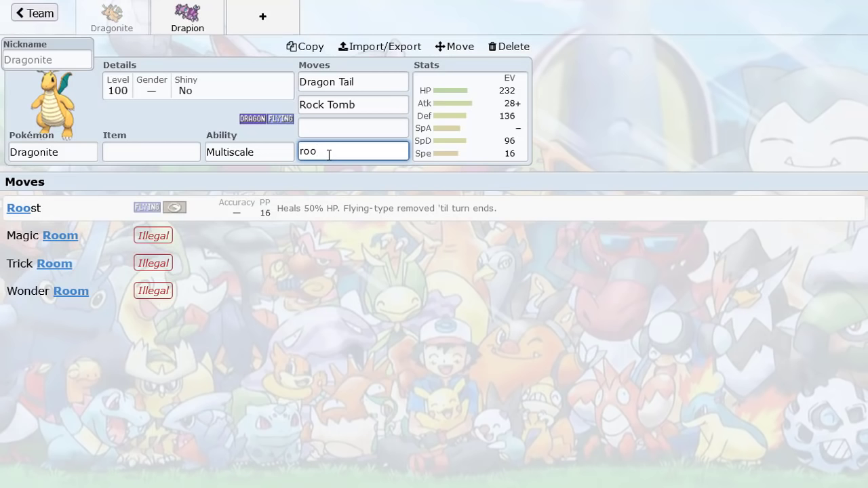
click(312, 202)
Review Dragonite's remaining move options and EV spread, and set its third move to Thunder Wave.
click(337, 126)
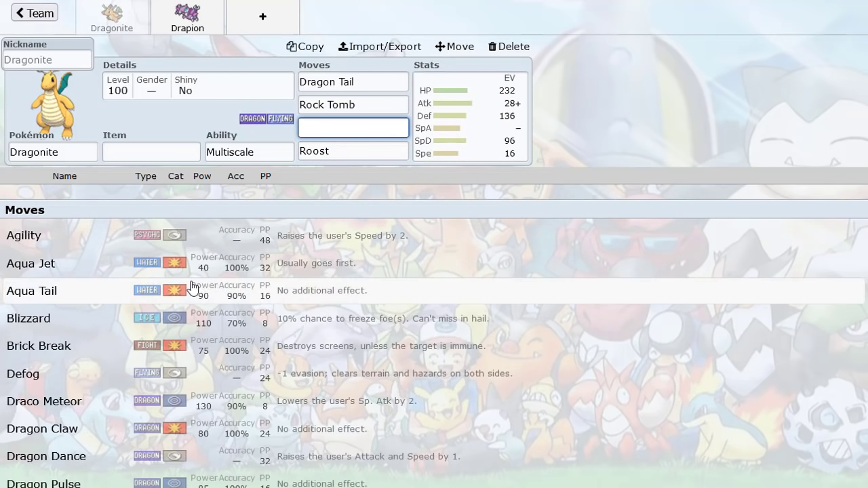
scroll(193, 288, down, 5)
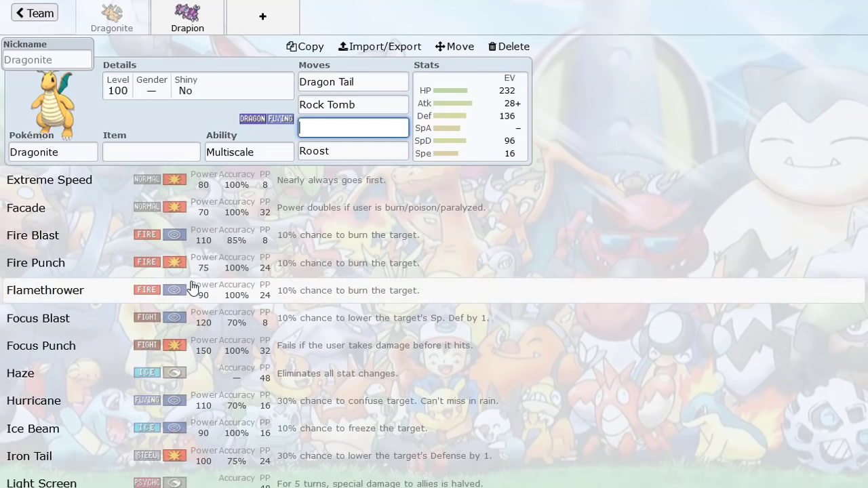
scroll(194, 288, down, 8)
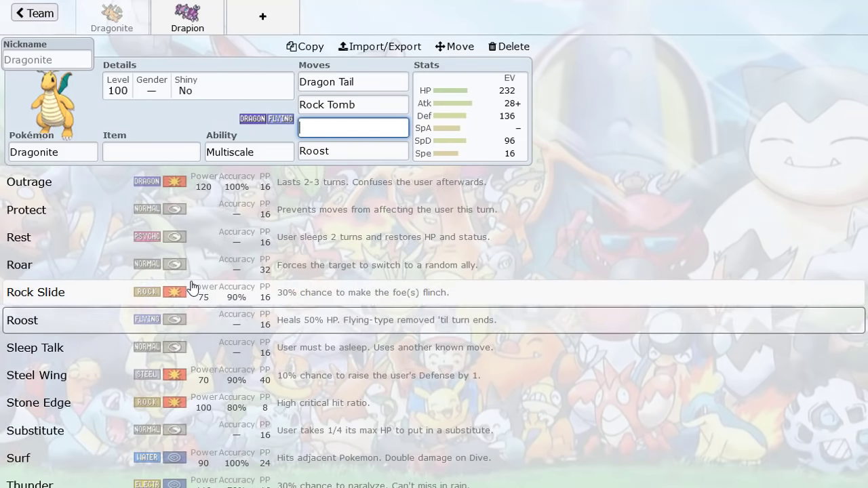
scroll(193, 288, down, 15)
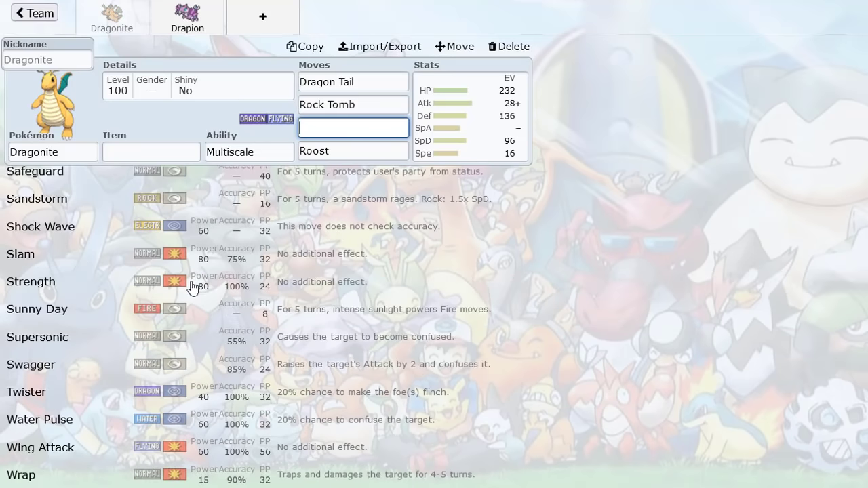
click(480, 88)
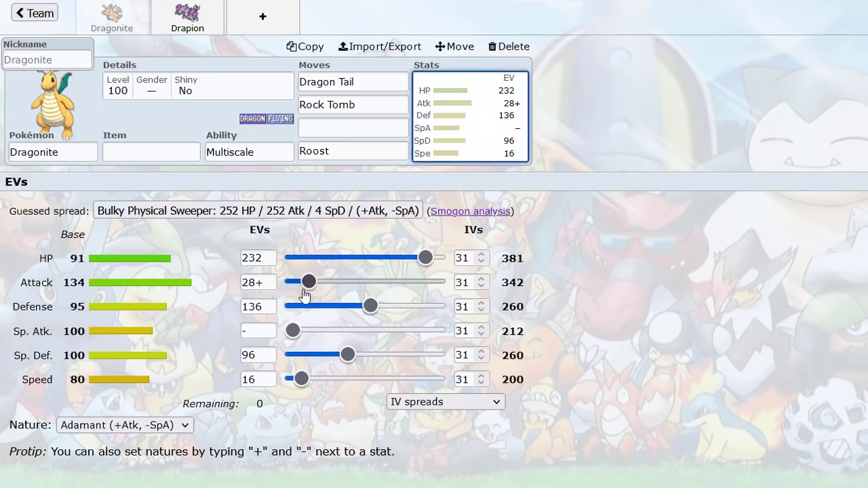
click(343, 135)
click(339, 105)
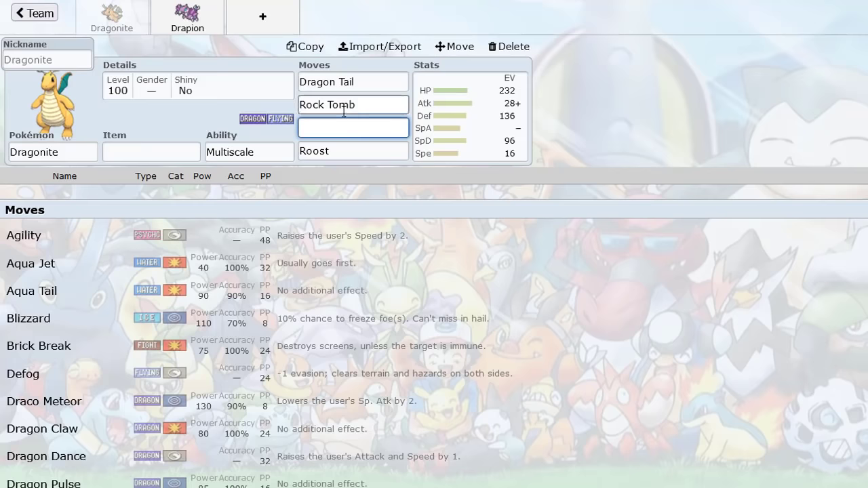
click(339, 127)
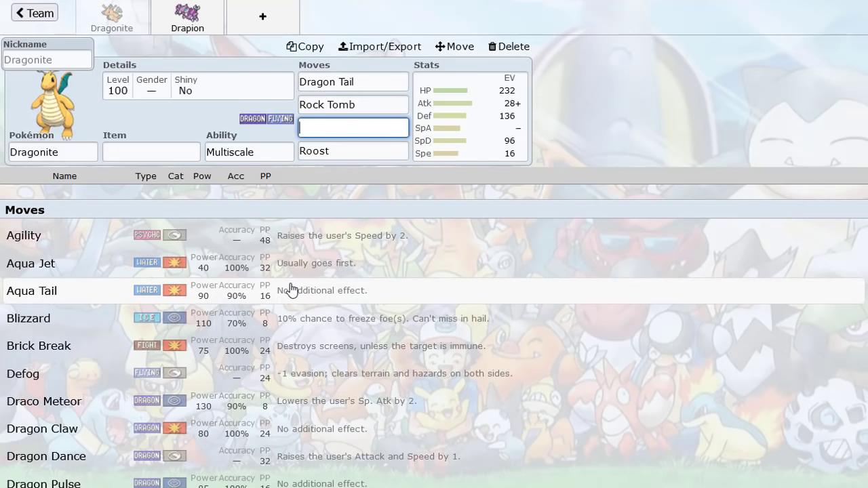
text(th)
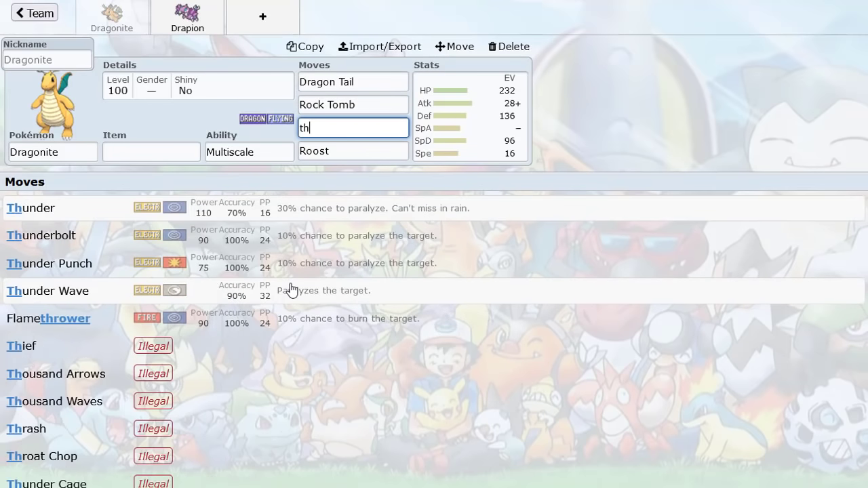
click(170, 298)
Replace Dragonite's second move, Rock Tomb, with Iron Tail.
click(361, 104)
key(BackSpace)
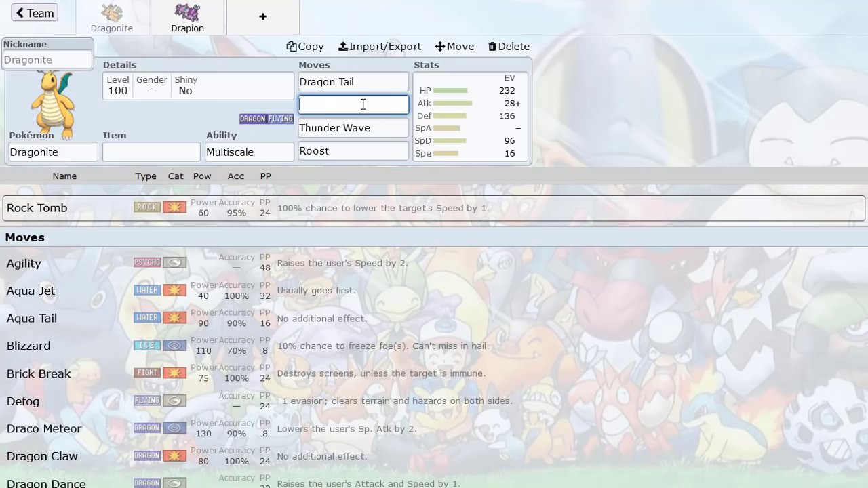
scroll(311, 305, down, 5)
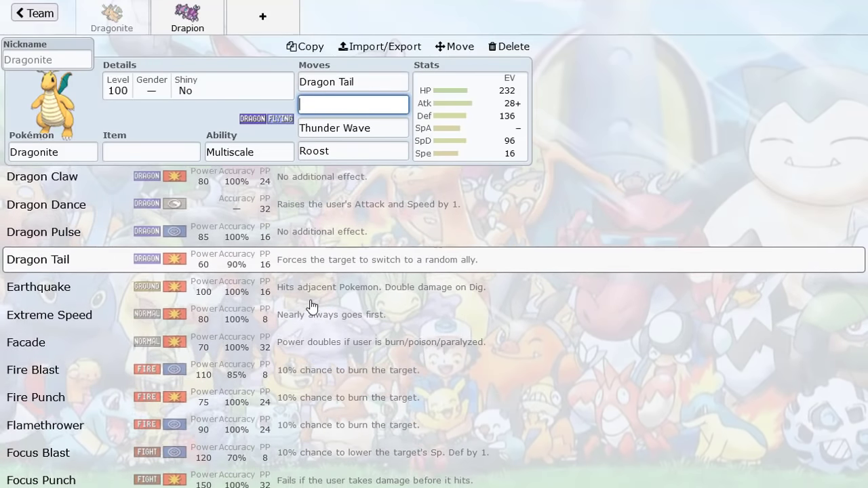
scroll(312, 305, down, 5)
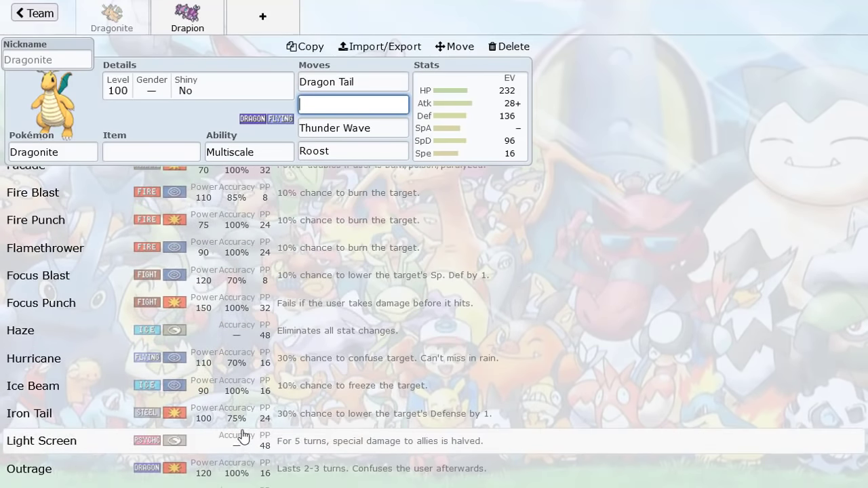
click(203, 414)
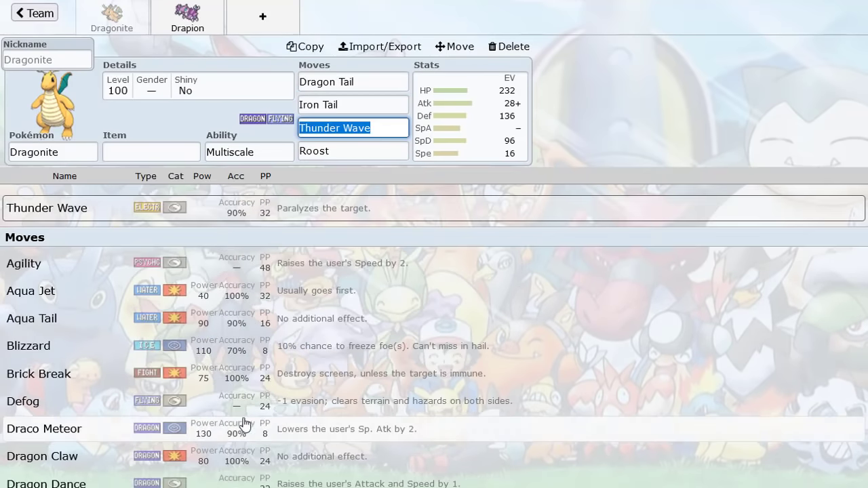
Give Dragonite Leftovers as its item and check its EV spread.
click(174, 149)
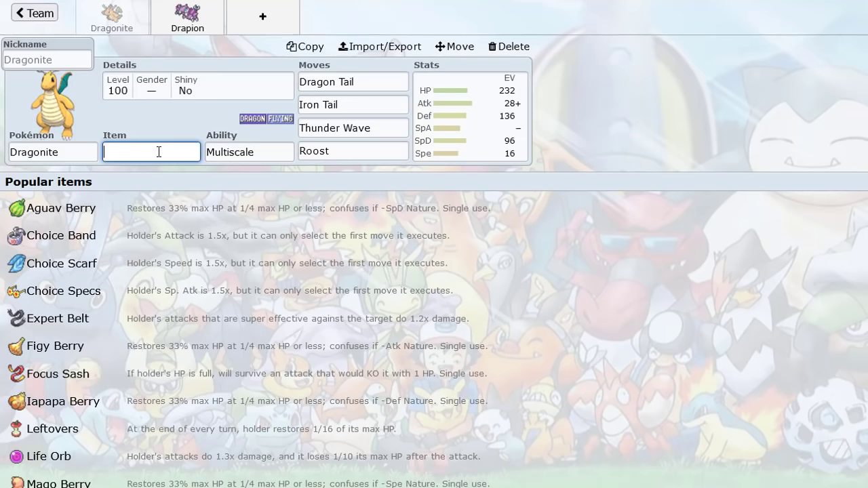
text(lef)
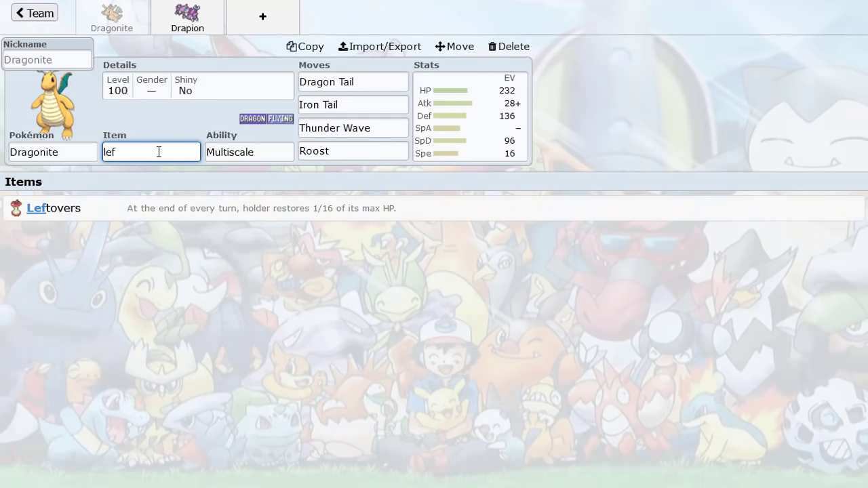
click(163, 205)
click(470, 111)
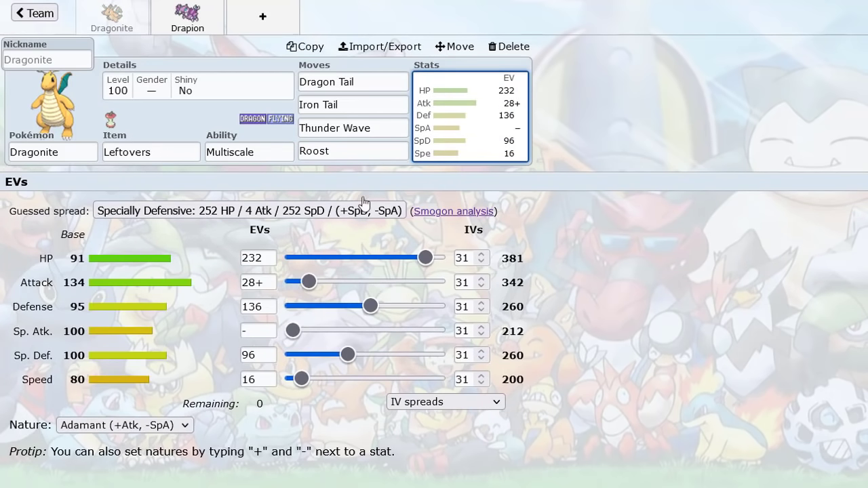
click(354, 82)
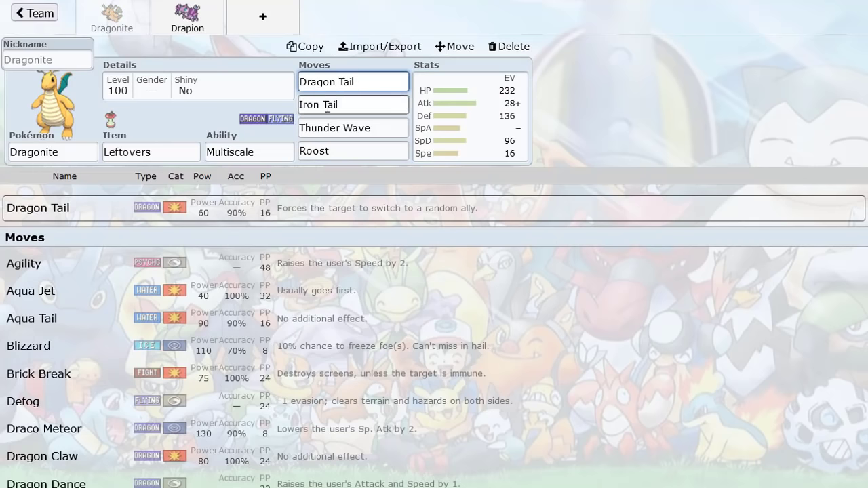
Review Dragonite's chosen moves and look through the alternatives to Iron Tail in the move list.
click(329, 126)
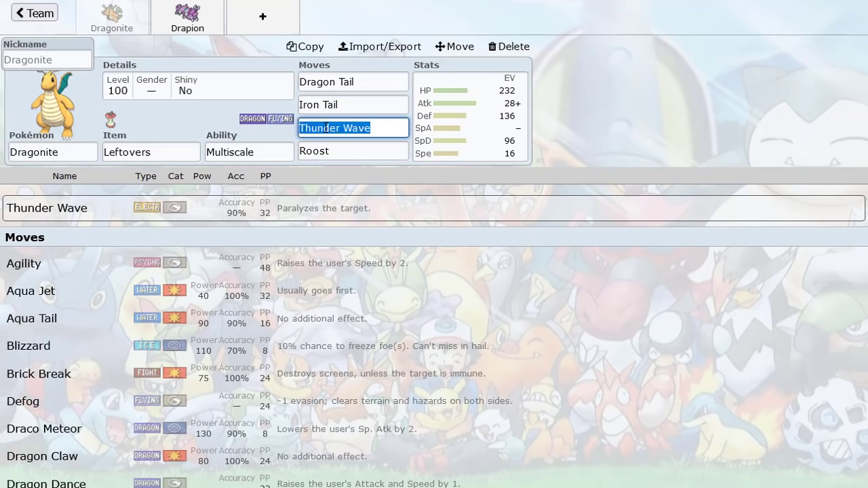
click(360, 82)
click(351, 105)
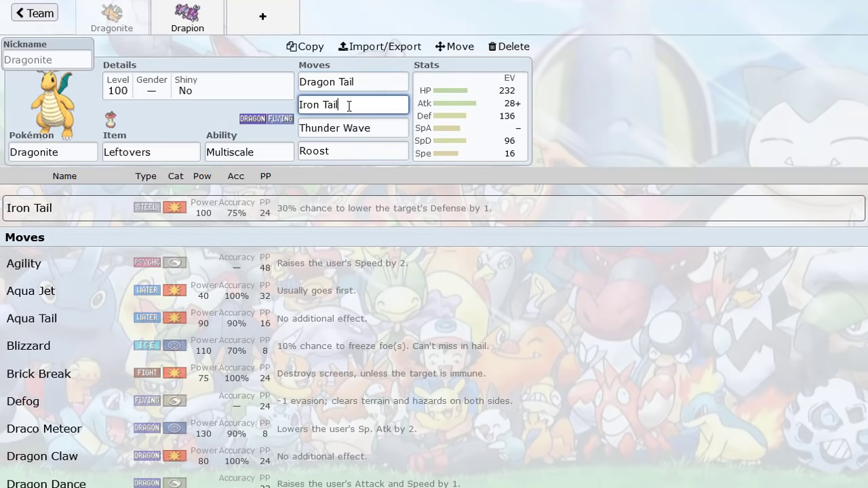
scroll(223, 438, down, 8)
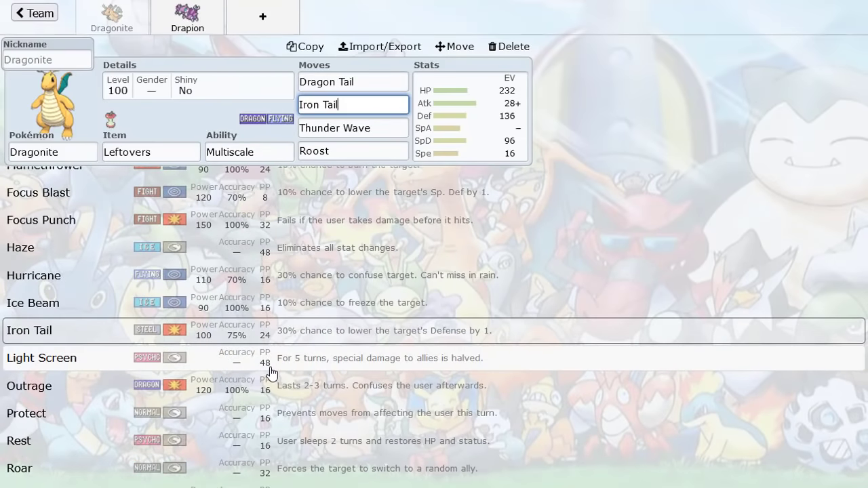
scroll(271, 373, up, 8)
Copy Dragonite's set as export text, switch to the Pokémon Damage Calculator and import it there as a custom set.
click(382, 47)
key(ctrl+c)
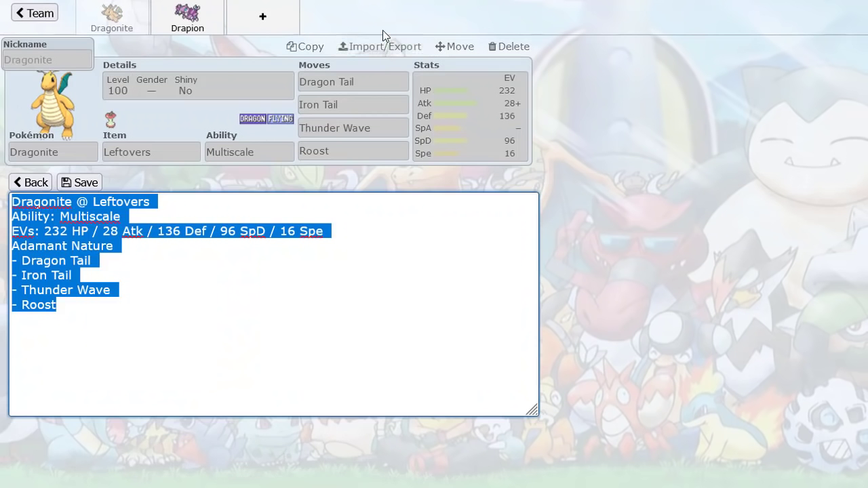
key(ctrl+Tab)
scroll(397, 93, down, 6)
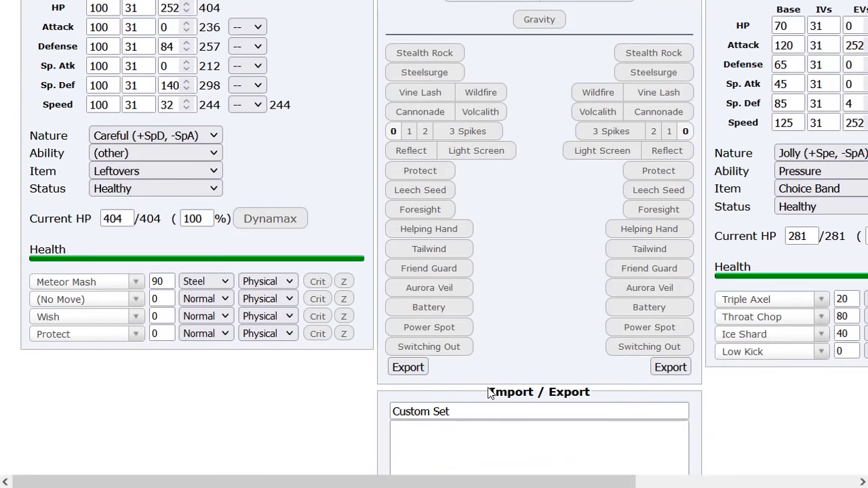
click(465, 432)
key(ctrl+v)
scroll(474, 305, down, 3)
click(547, 343)
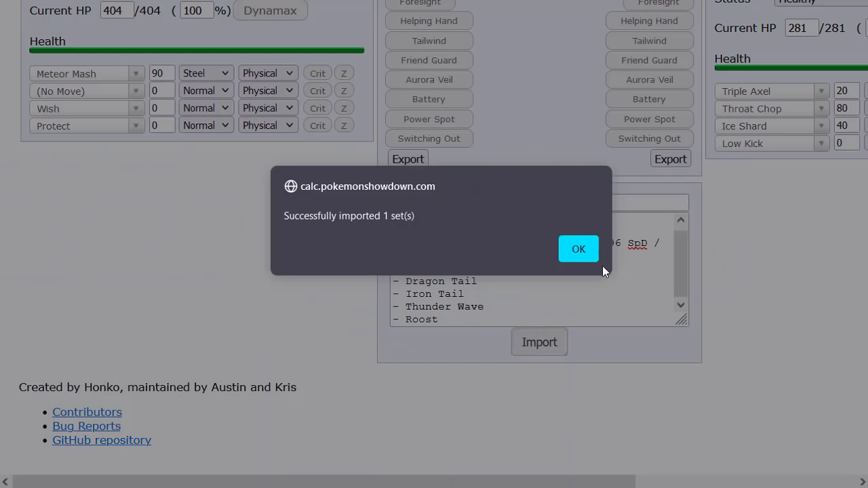
click(576, 249)
Load the imported Dragonite Custom Set as Pokémon 1 in the damage calculator.
scroll(313, 268, up, 7)
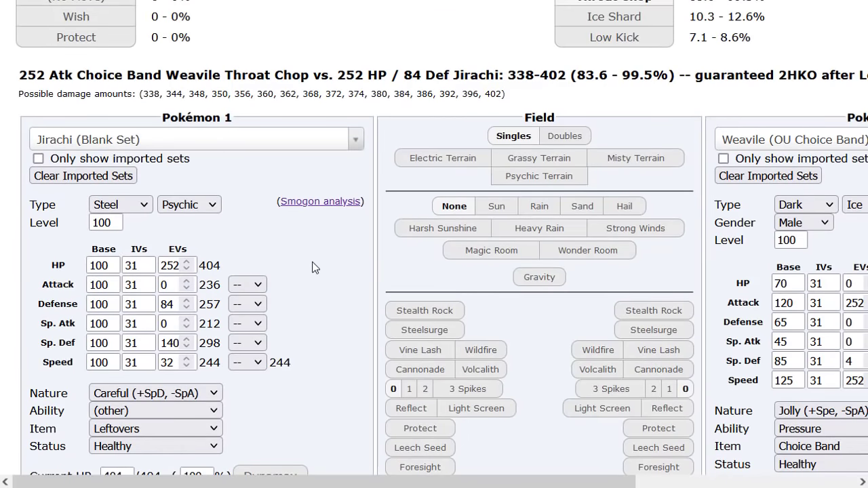
scroll(359, 167, up, 3)
click(251, 267)
text(dragonite)
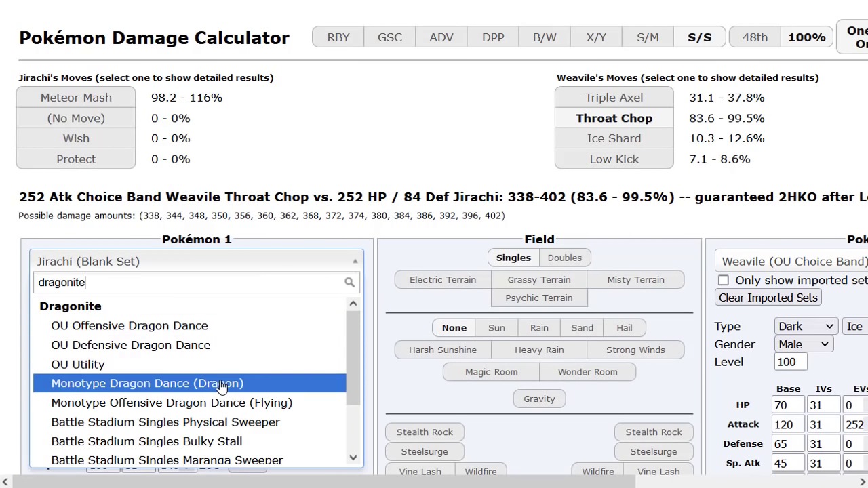
scroll(220, 383, down, 2)
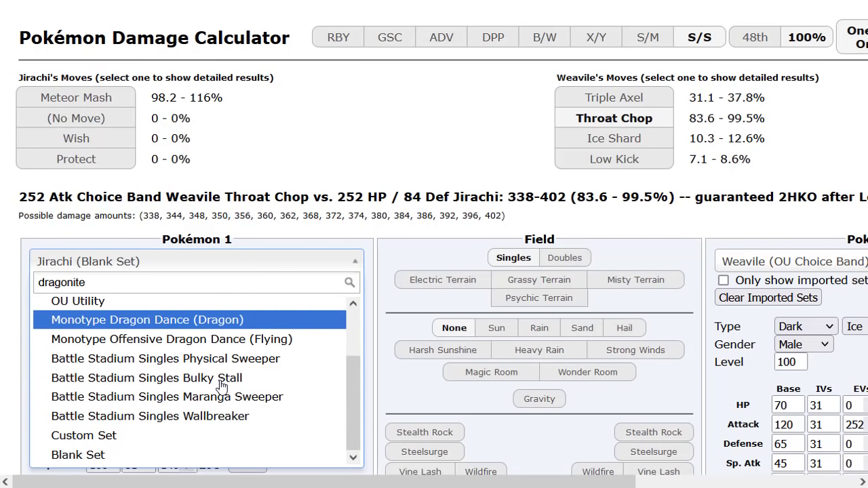
click(150, 439)
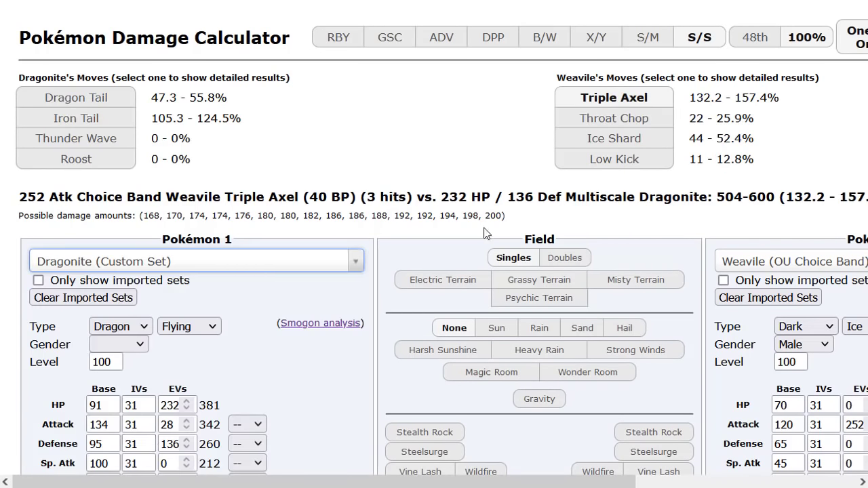
Choose Clefable's OU Calm Mind set as the opposing Pokémon and set its Defense EVs to 252.
click(719, 268)
text(clefable)
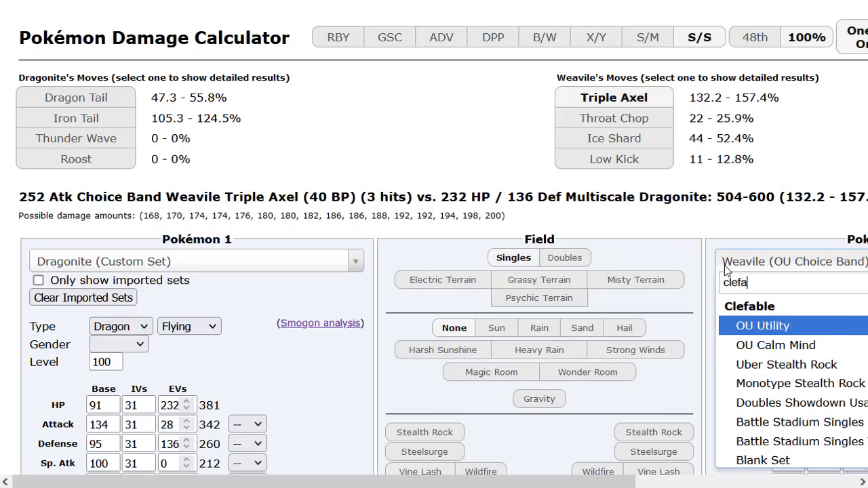
click(765, 346)
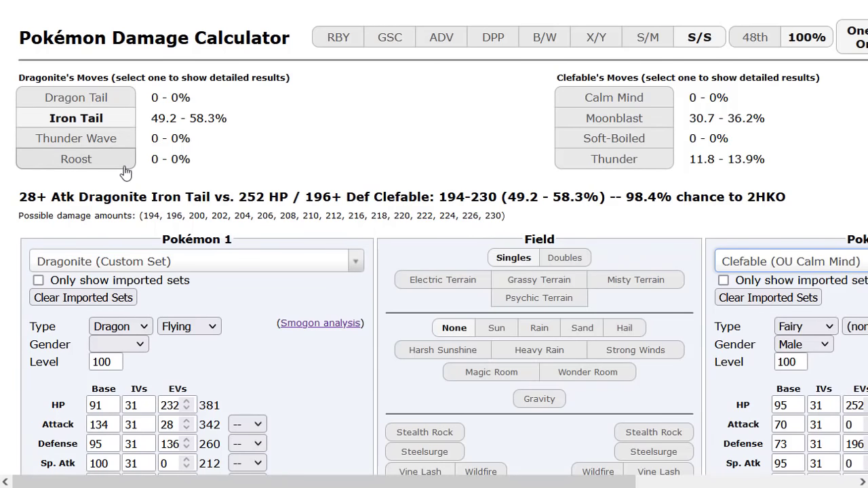
scroll(182, 417, down, 1)
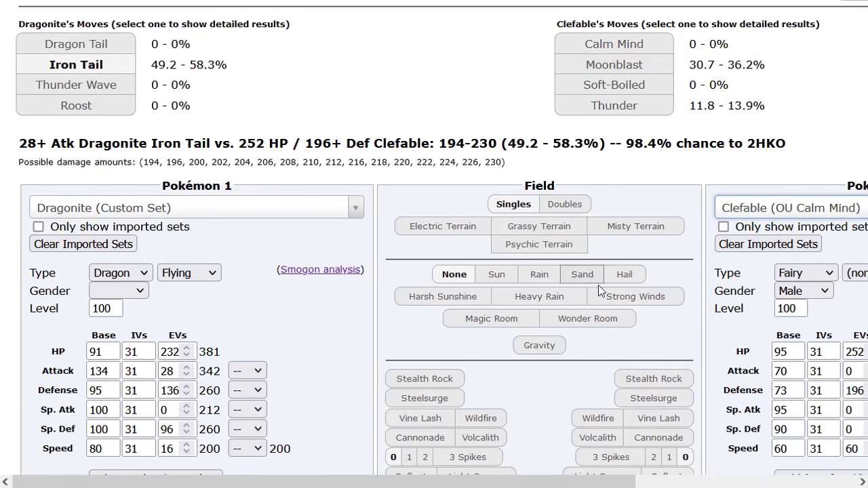
double_click(853, 391)
text(252)
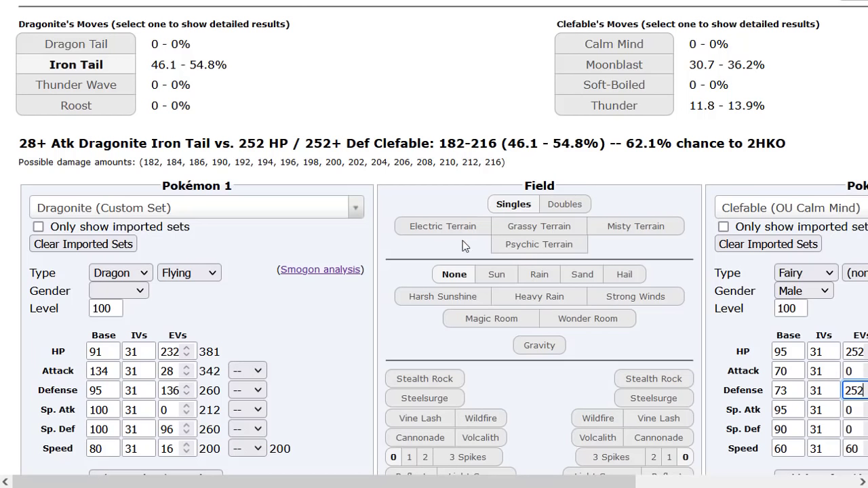
Enable Stealth Rock on Clefable's side, change Clefable's ability to Unaware and check the Iron Tail damage result.
scroll(612, 294, down, 3)
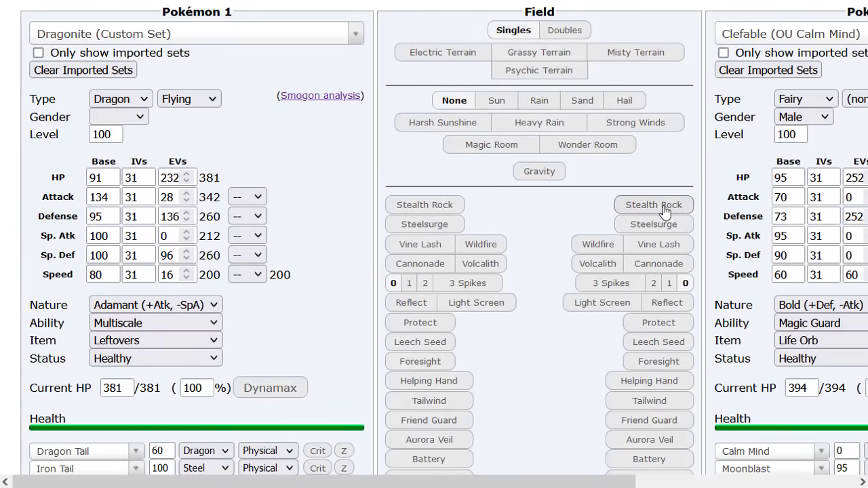
click(663, 211)
scroll(456, 183, up, 4)
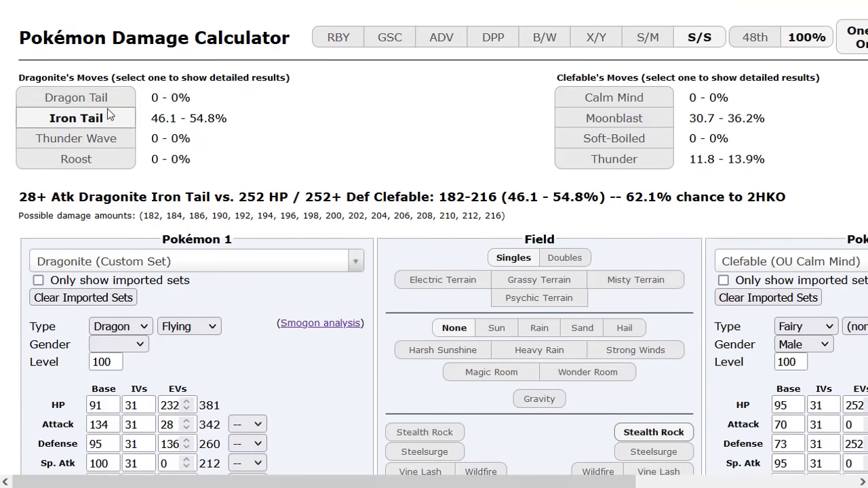
scroll(683, 257, down, 3)
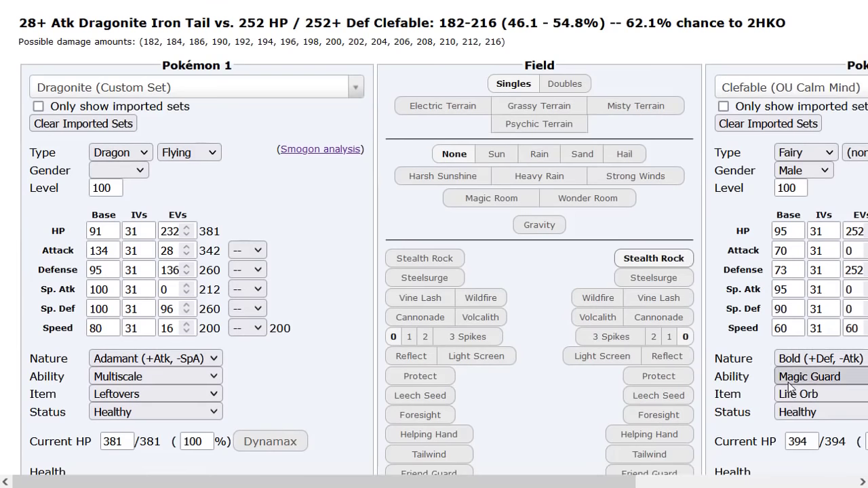
click(787, 378)
key(u)
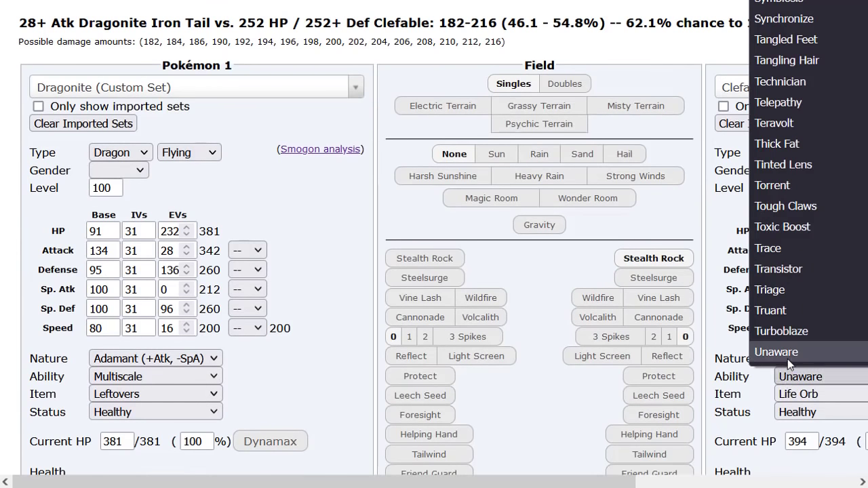
click(787, 356)
scroll(595, 315, up, 3)
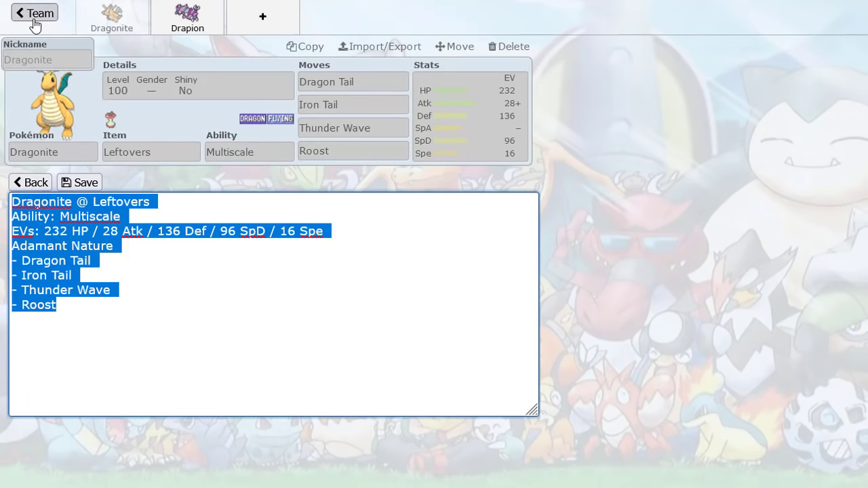
Return to the Showdown teambuilder's team overview, check Drapion's Torment and Knock Off slots, and reopen Dragonite's set.
click(32, 14)
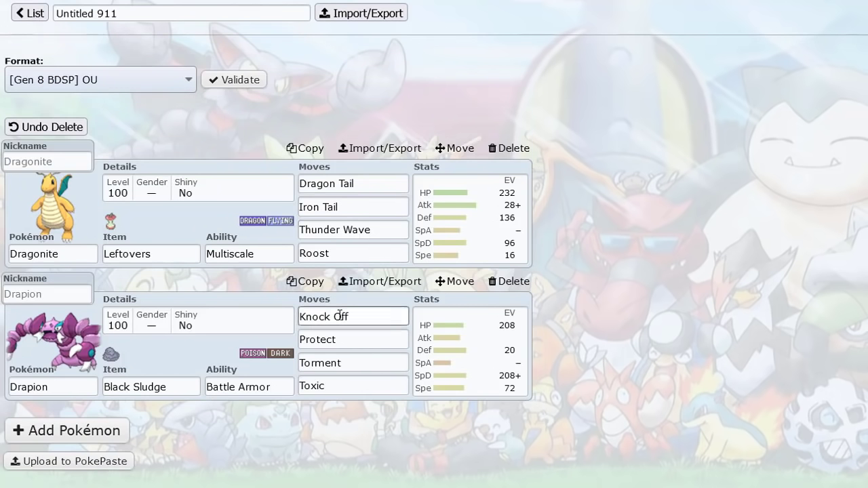
click(324, 363)
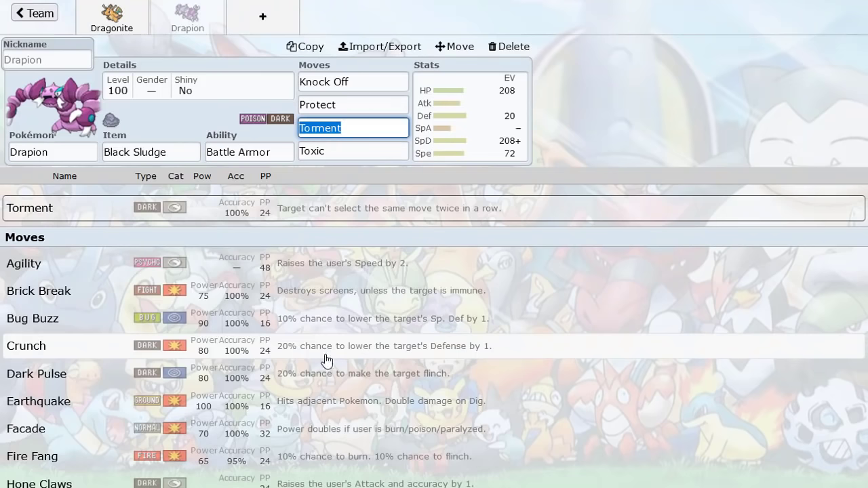
click(330, 82)
click(111, 19)
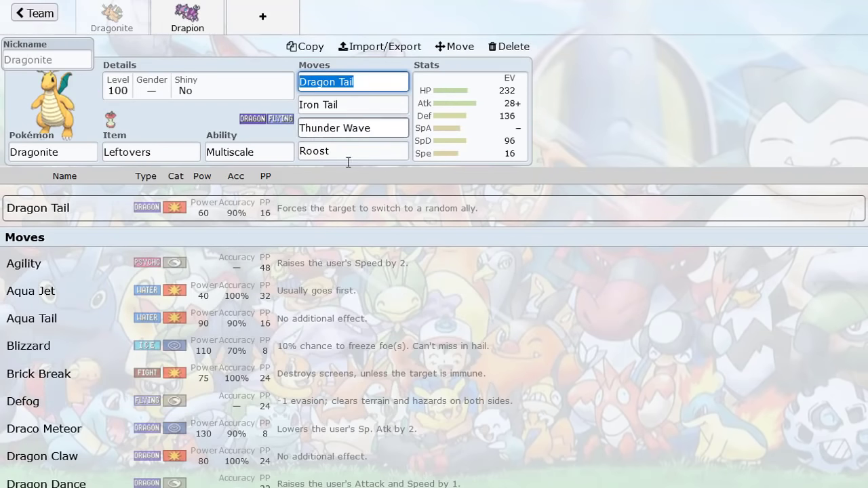
Review Dragonite's EV spread, then delete both Dragonite and Drapion from the team.
click(430, 134)
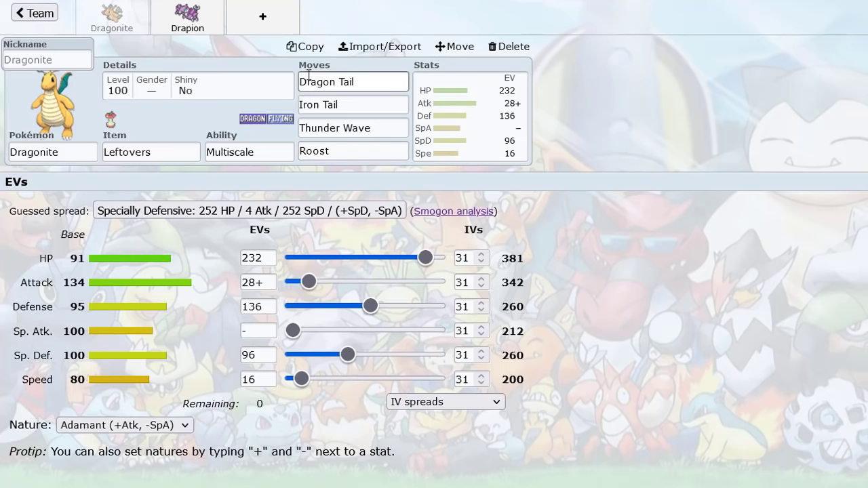
click(38, 15)
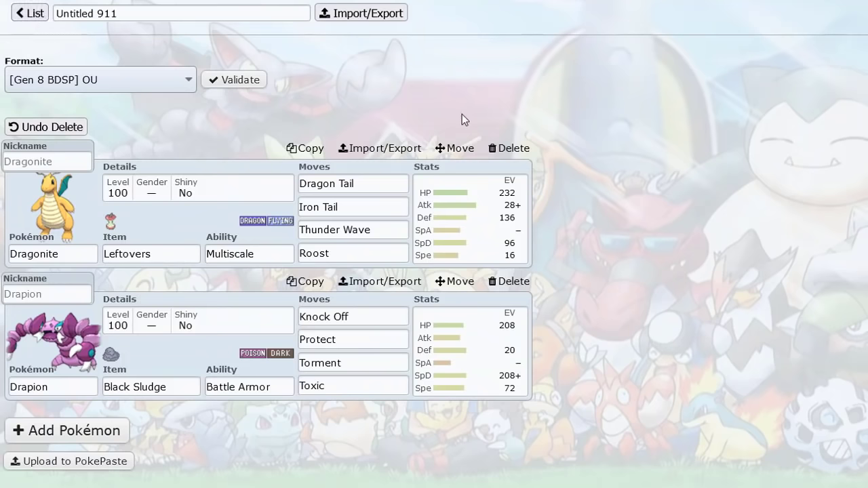
click(508, 148)
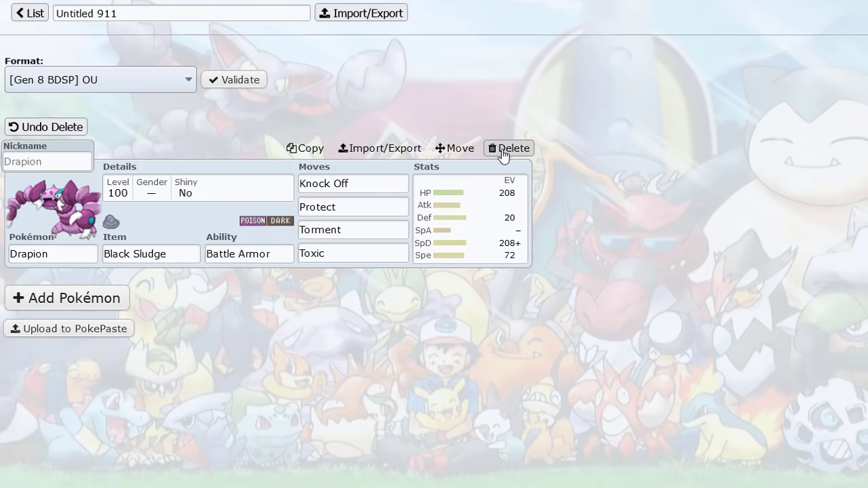
click(505, 147)
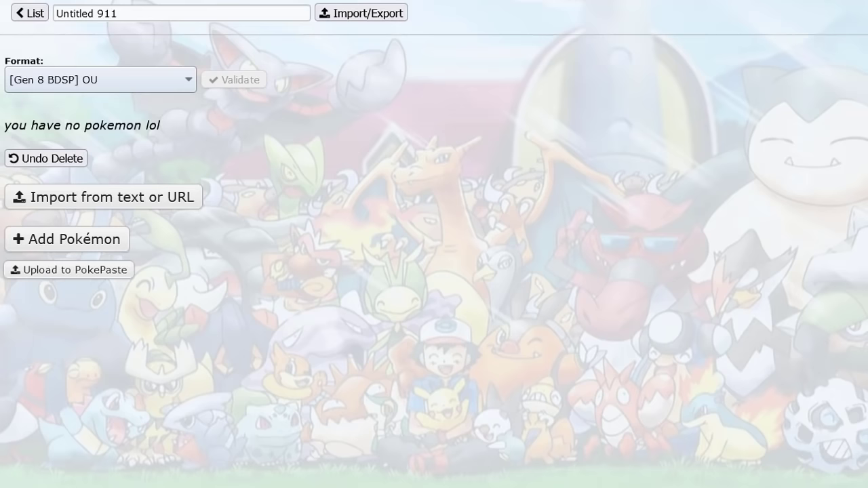
Add a new Pokémon to the empty team and choose Wormadam-Sandy from the NU tier.
click(66, 239)
scroll(305, 251, down, 15)
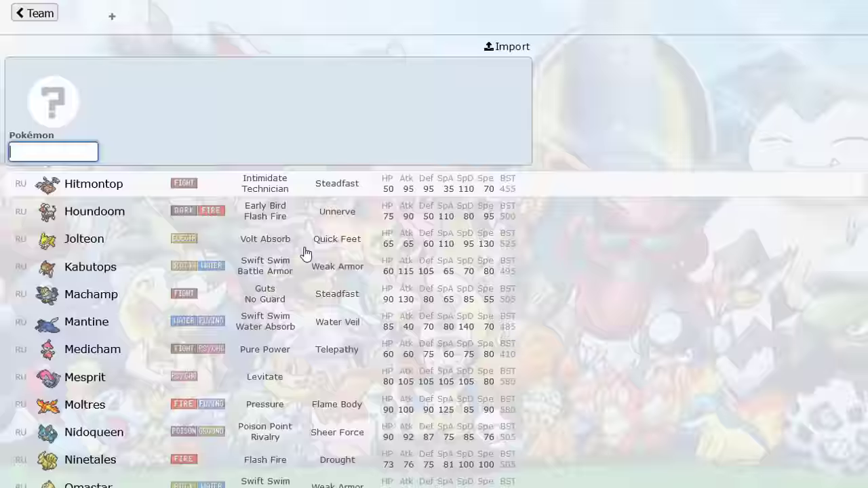
scroll(304, 252, down, 20)
scroll(305, 254, down, 15)
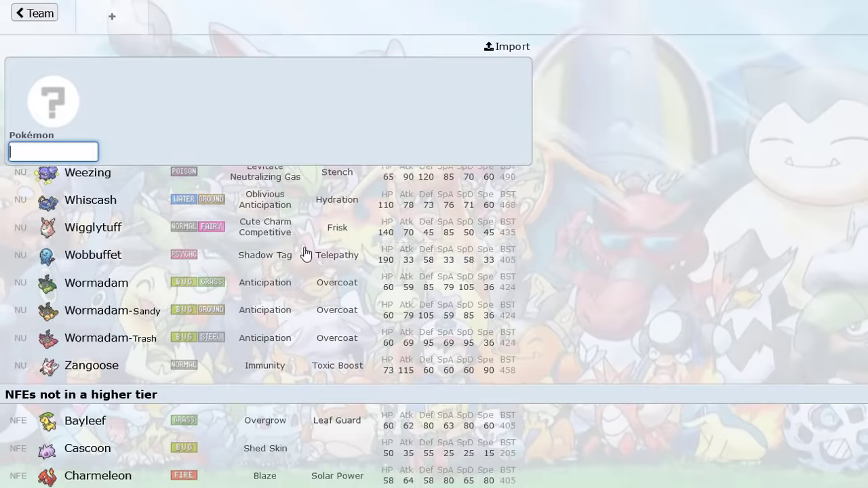
scroll(305, 253, down, 10)
scroll(305, 253, up, 10)
scroll(305, 253, up, 3)
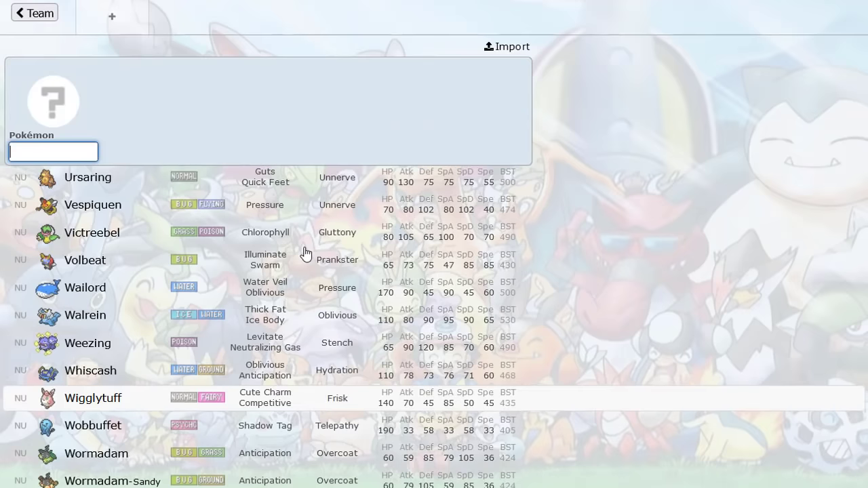
scroll(305, 253, up, 1)
scroll(305, 254, down, 2)
scroll(305, 254, down, 1)
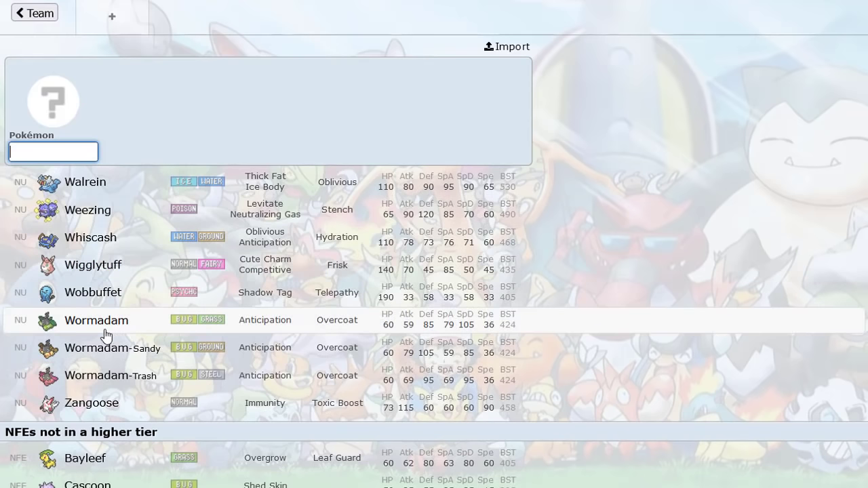
click(102, 353)
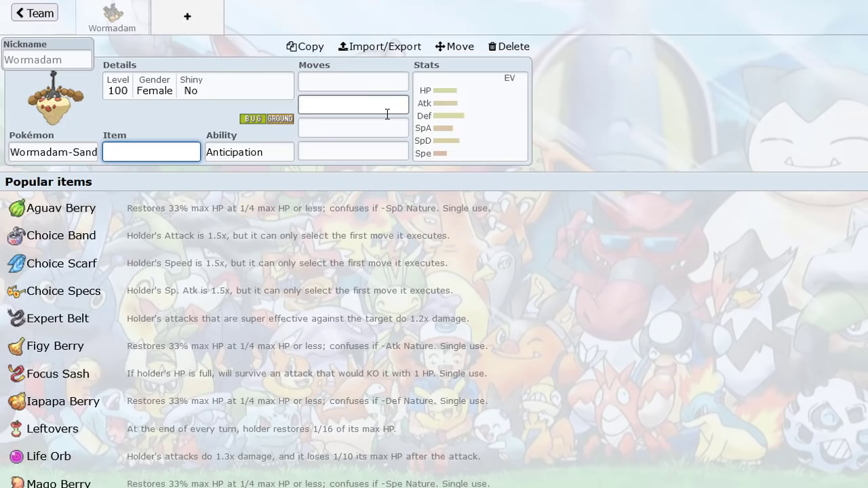
Examine Wormadam-Sandy's typing, base stats and species entry.
click(484, 116)
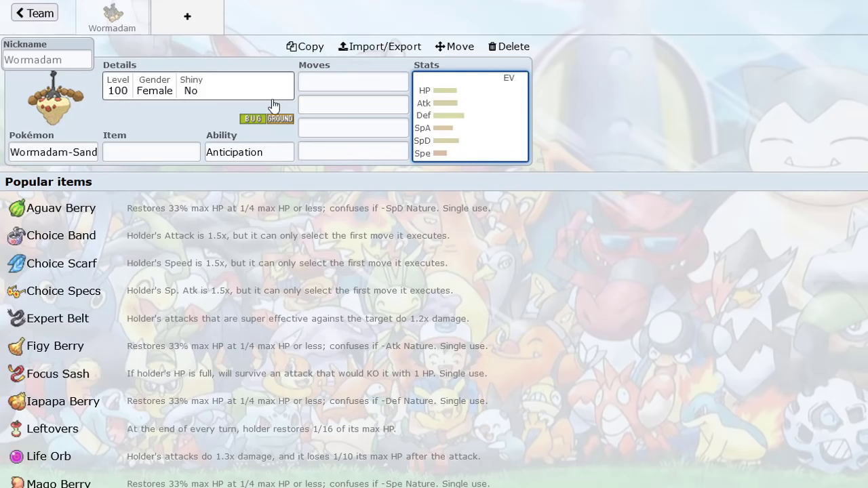
click(80, 151)
scroll(198, 247, down, 20)
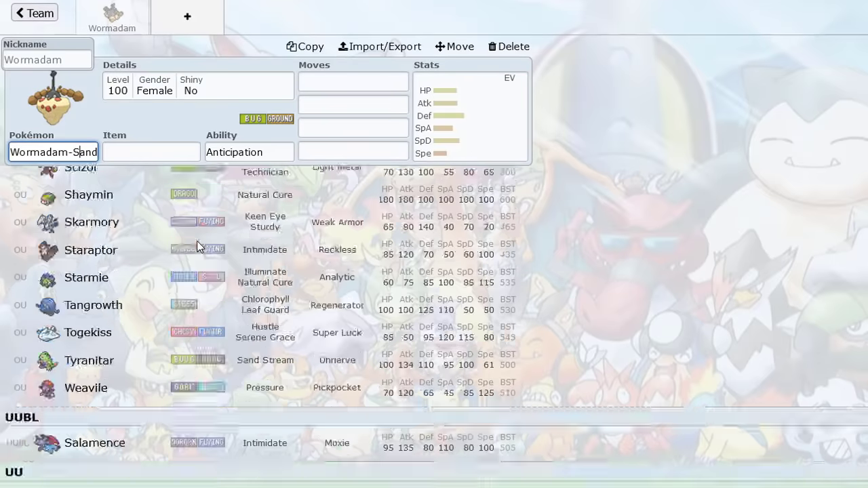
scroll(199, 247, up, 8)
scroll(199, 246, up, 12)
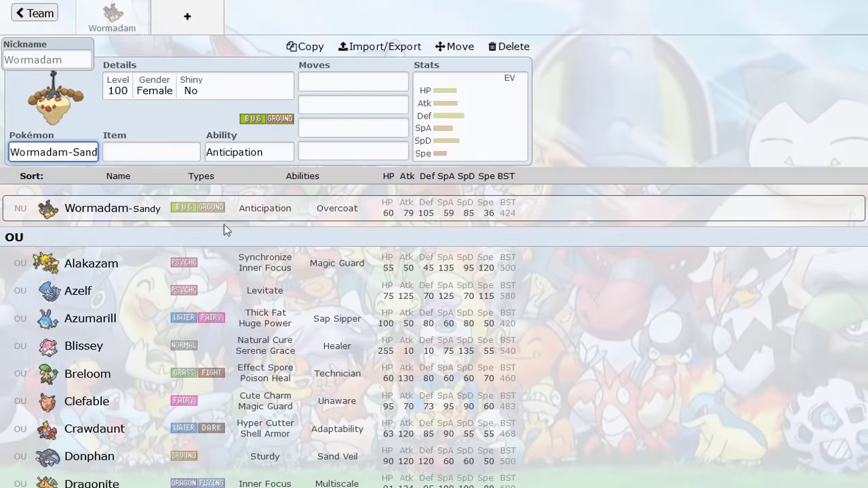
click(451, 120)
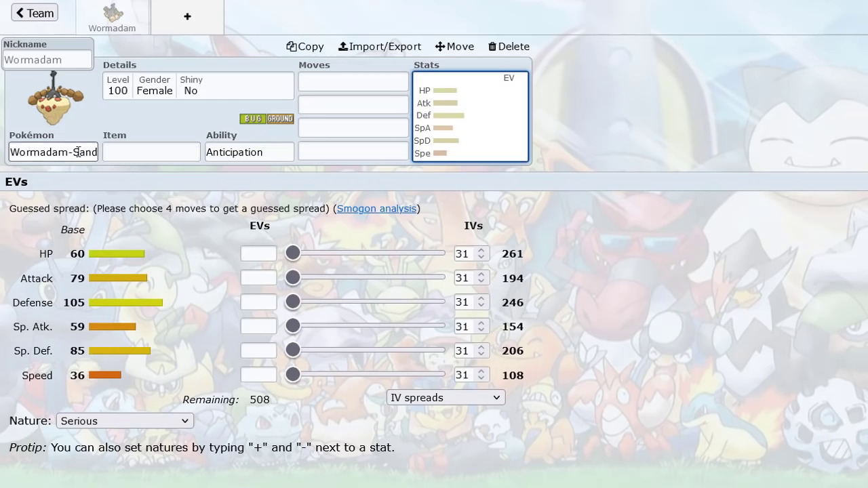
click(64, 155)
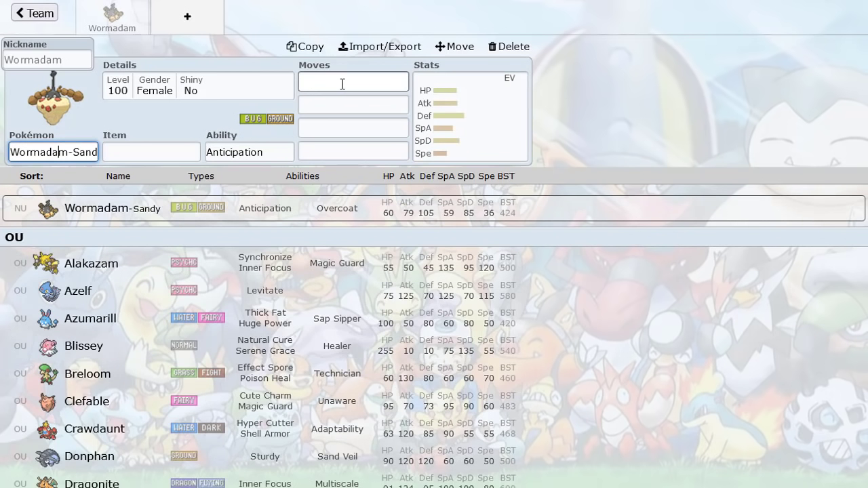
click(450, 109)
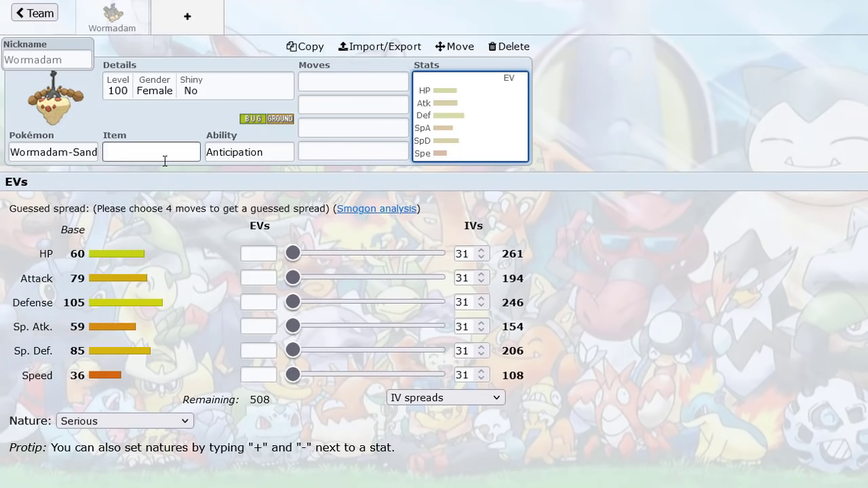
Look through the moves Wormadam-Sandy can learn, including the usually useless ones.
click(322, 149)
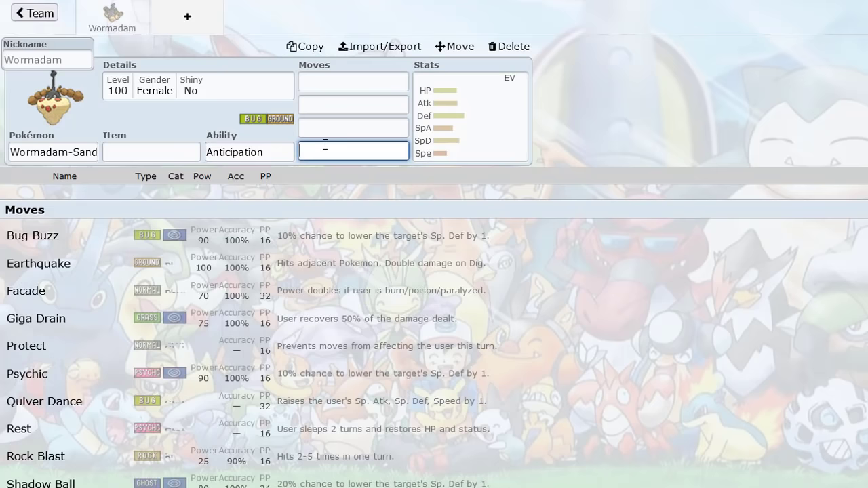
scroll(251, 219, down, 2)
scroll(251, 219, down, 5)
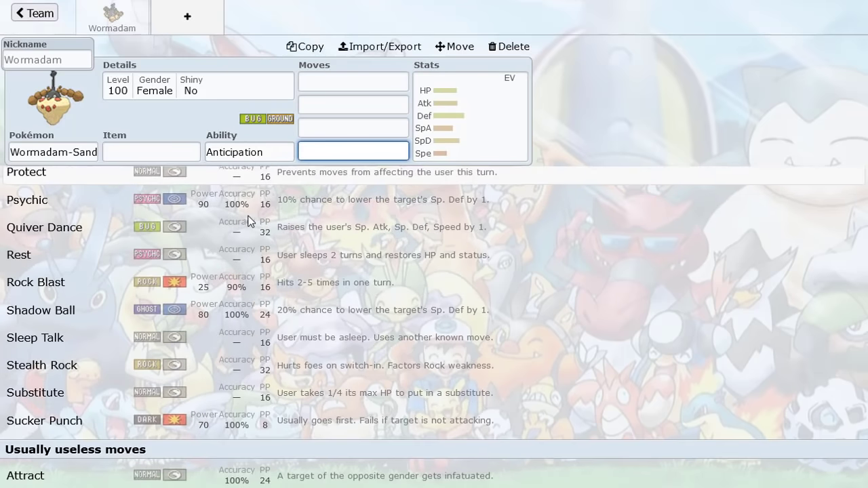
scroll(251, 219, down, 3)
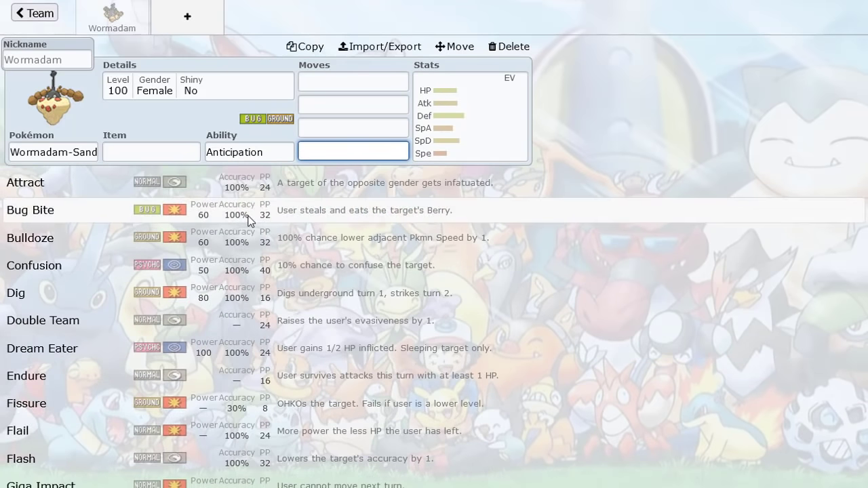
scroll(174, 217, up, 3)
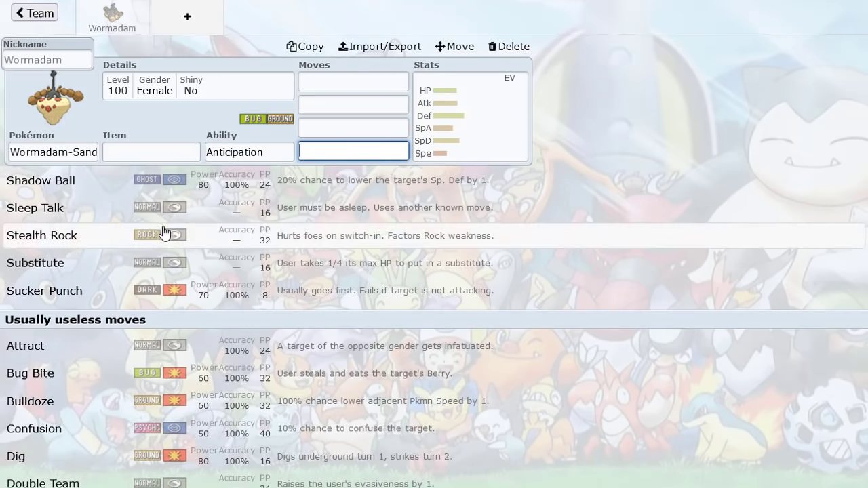
scroll(163, 232, down, 5)
scroll(164, 233, down, 2)
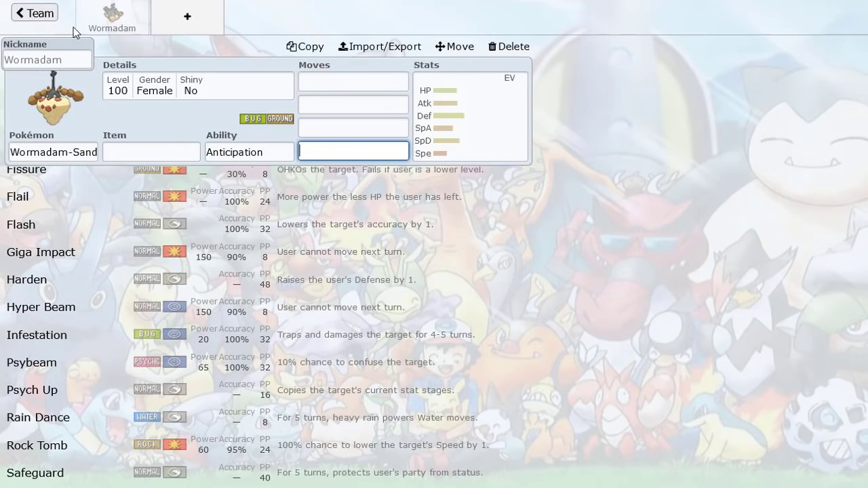
scroll(139, 223, down, 3)
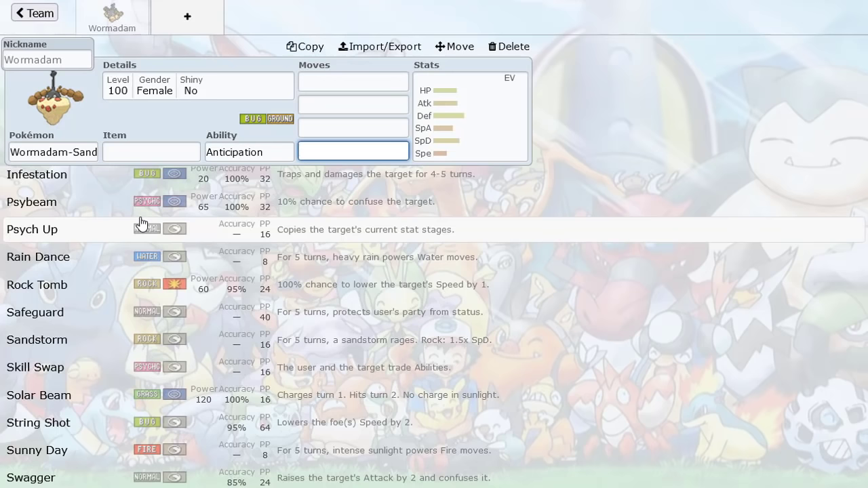
scroll(139, 223, down, 1)
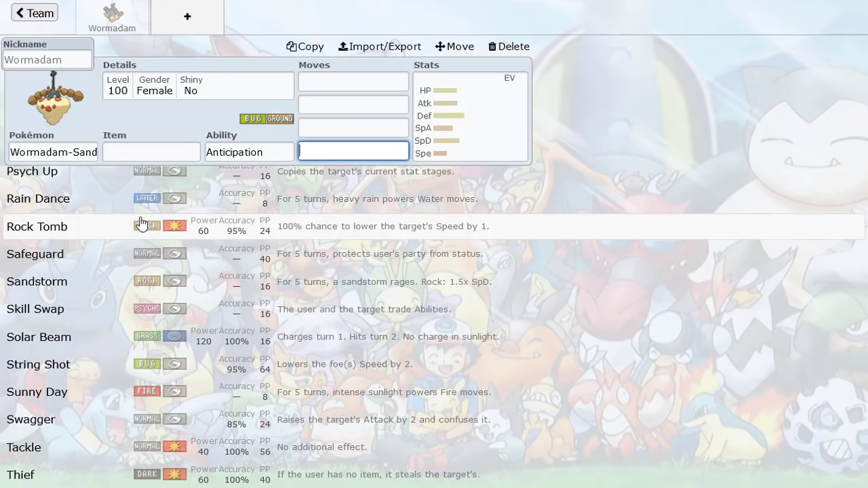
scroll(139, 224, up, 1)
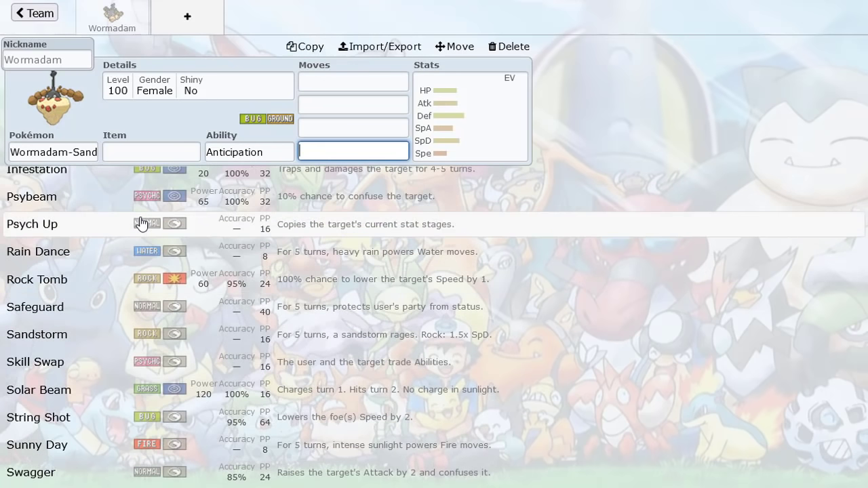
scroll(139, 223, up, 3)
scroll(310, 203, up, 2)
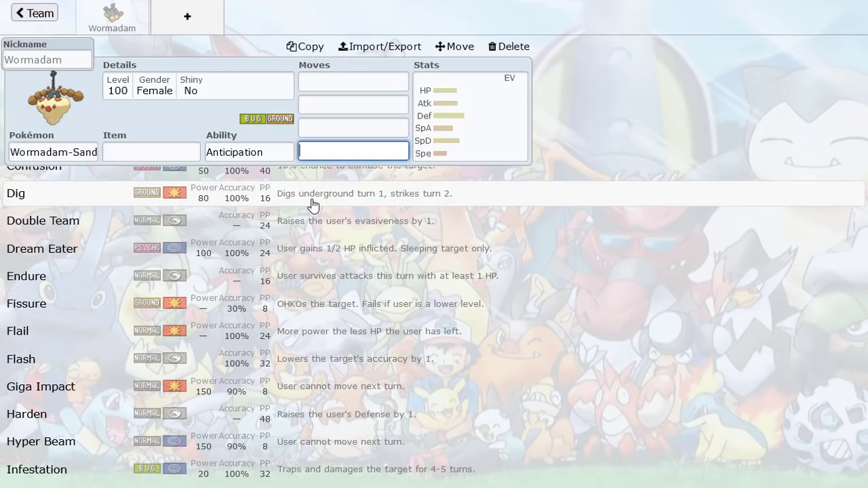
scroll(312, 204, up, 3)
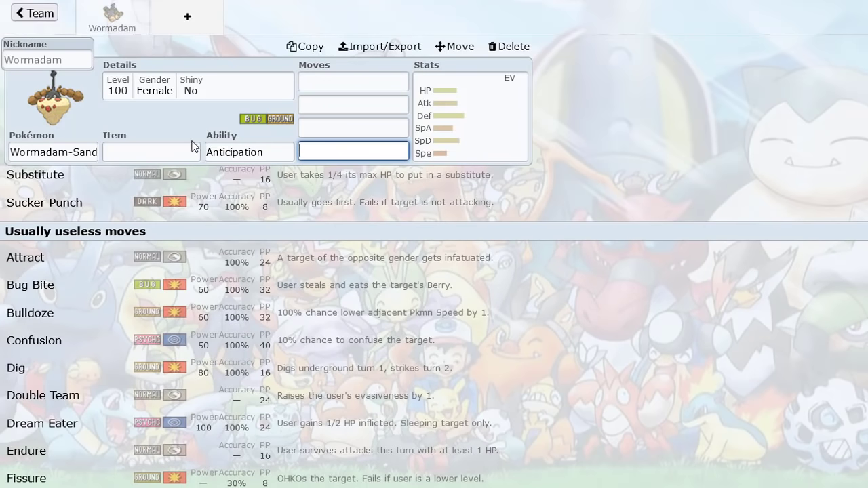
scroll(249, 288, up, 3)
Set Wormadam-Sandy's ability to its hidden ability, Overcoat.
click(248, 152)
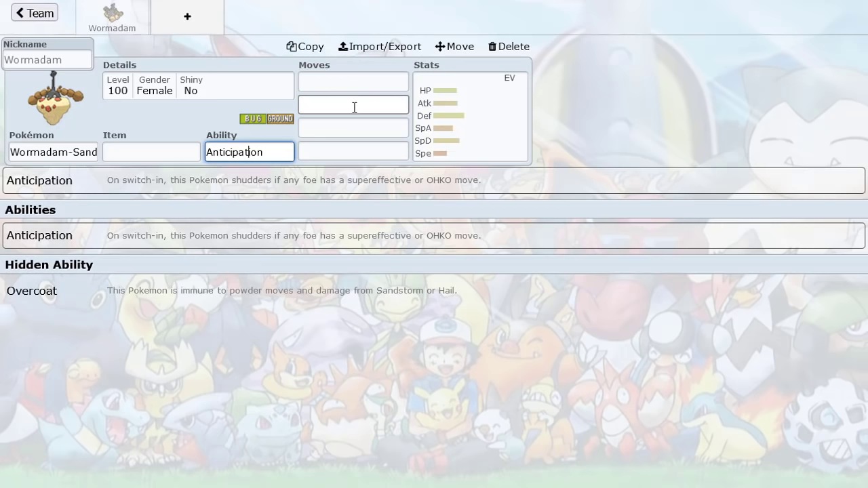
click(319, 128)
click(275, 146)
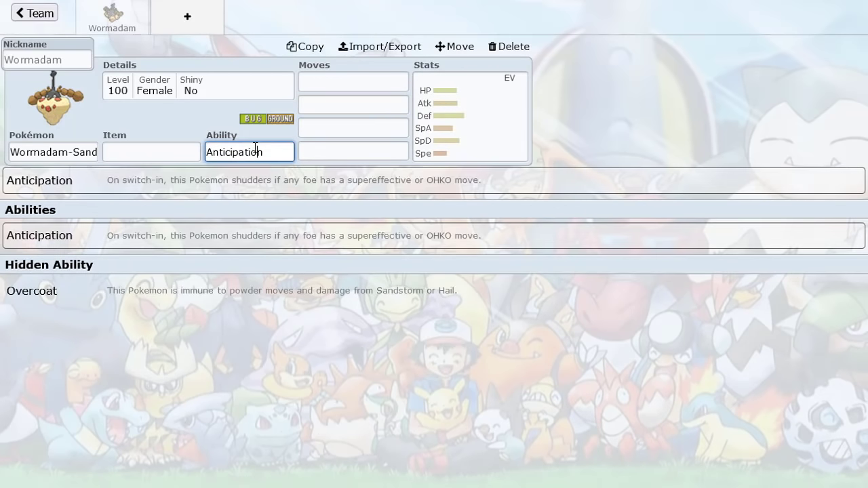
click(141, 292)
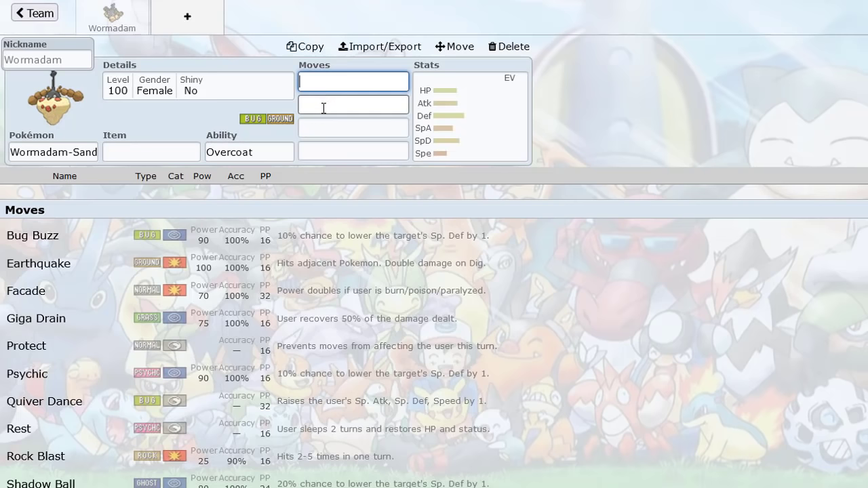
Set Wormadam-Sandy's fourth move to Quiver Dance.
click(349, 104)
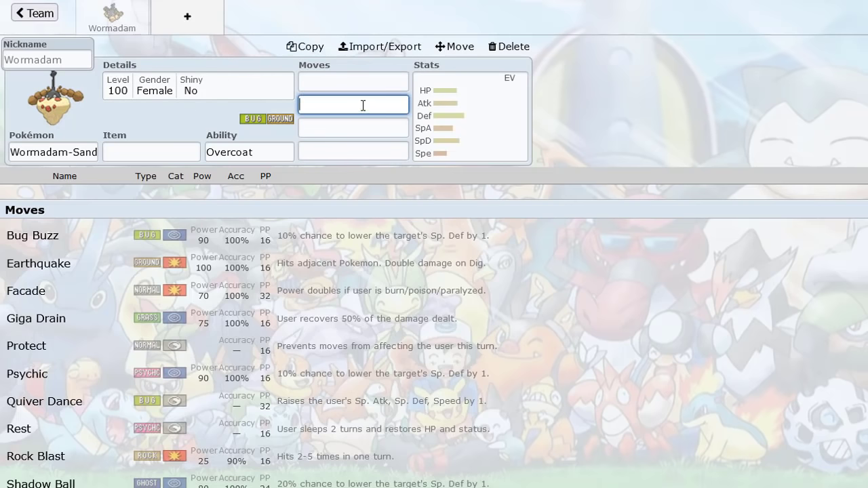
click(333, 124)
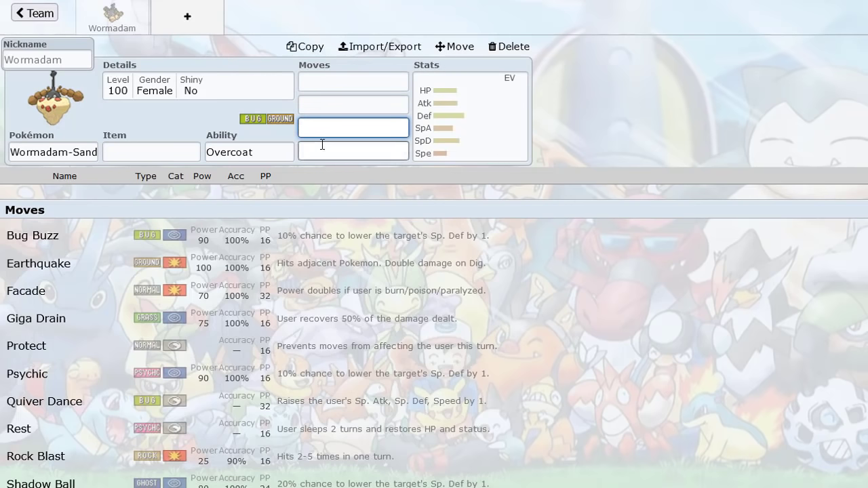
click(323, 147)
text(q)
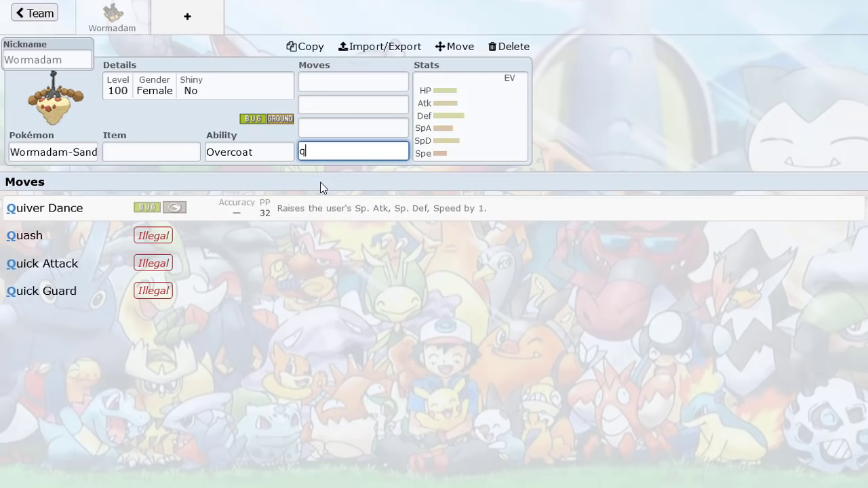
click(327, 210)
Set Wormadam-Sandy's first move to Bug Buzz.
click(325, 86)
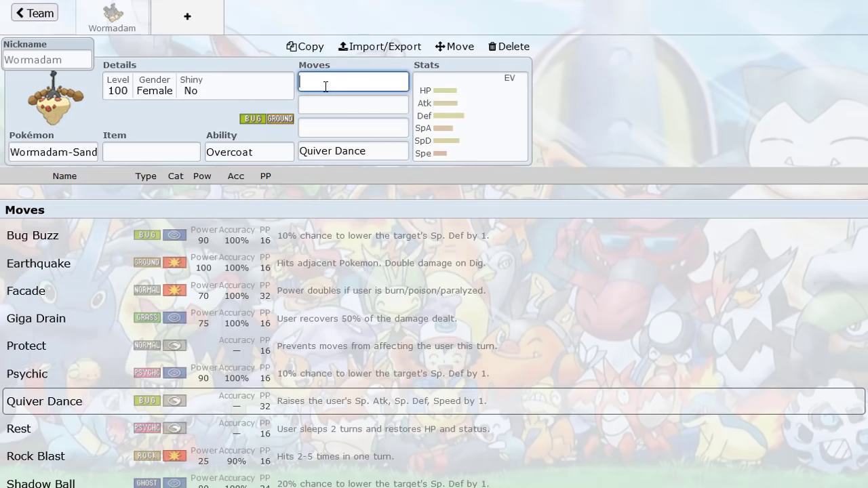
text(bu)
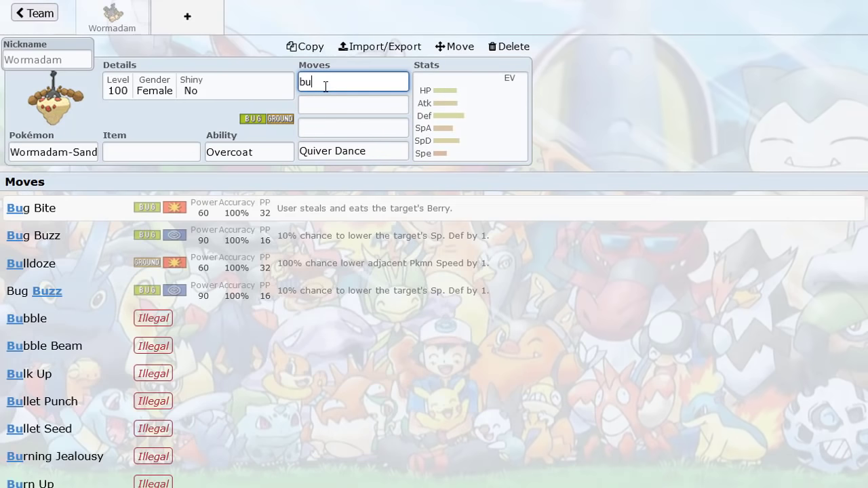
click(301, 234)
Filter Wormadam-Sandy's moves by Ground type and set the second move to Earthquake.
scroll(207, 271, down, 1)
scroll(207, 272, down, 6)
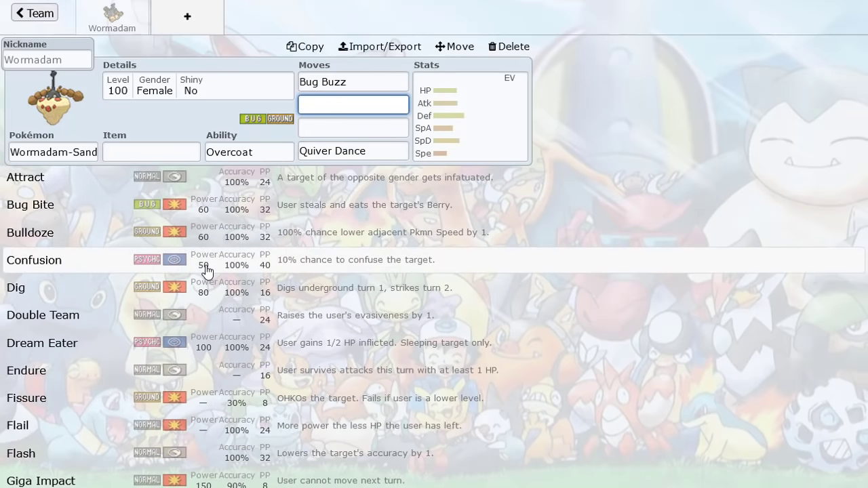
scroll(207, 270, up, 10)
text(grou)
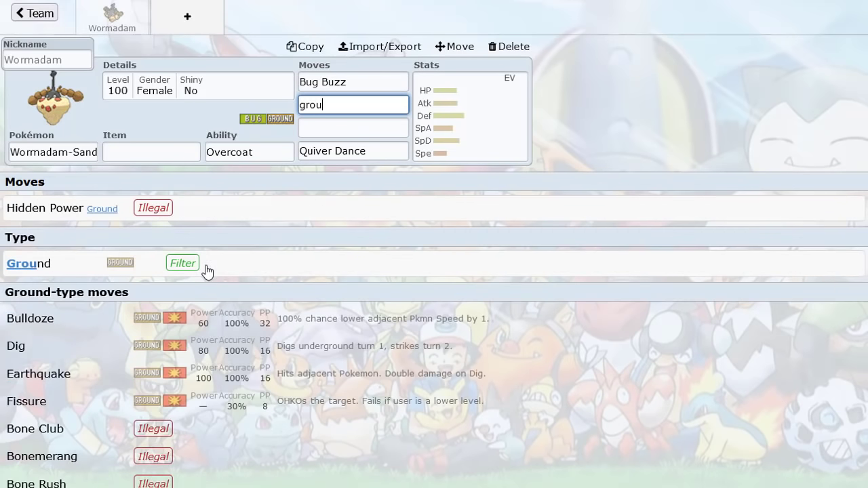
click(196, 270)
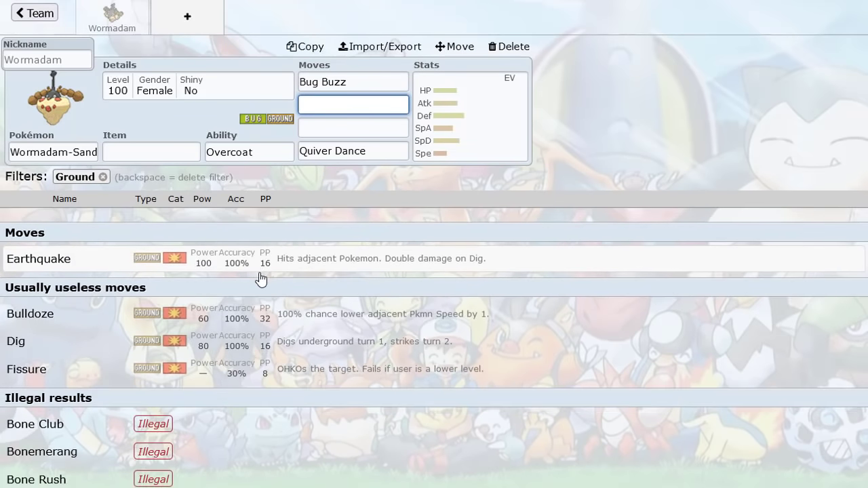
scroll(257, 278, down, 1)
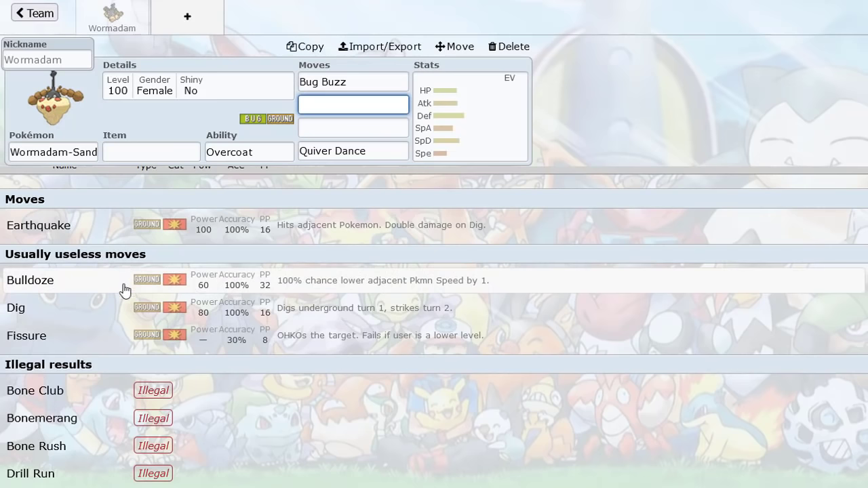
click(133, 233)
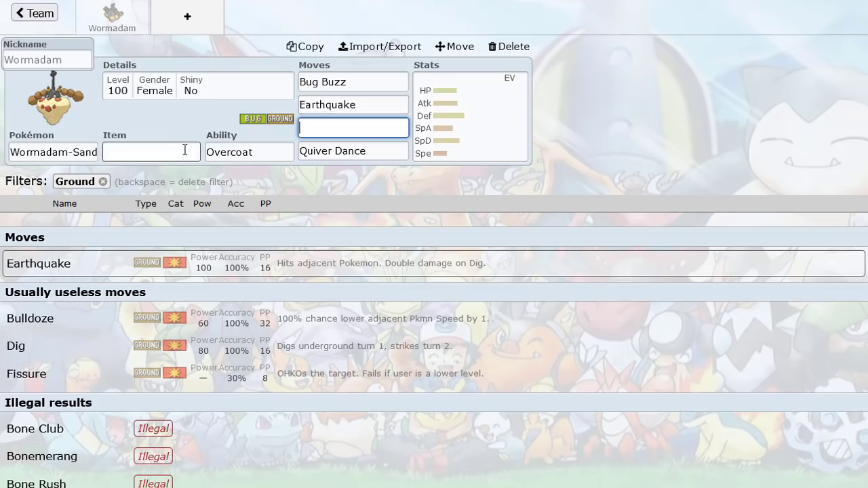
Set Wormadam-Sandy's third move to Giga Drain.
click(229, 154)
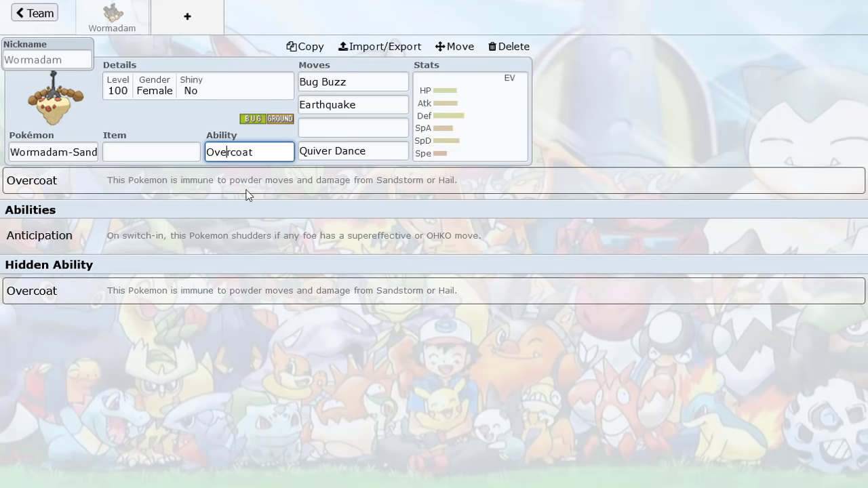
click(148, 149)
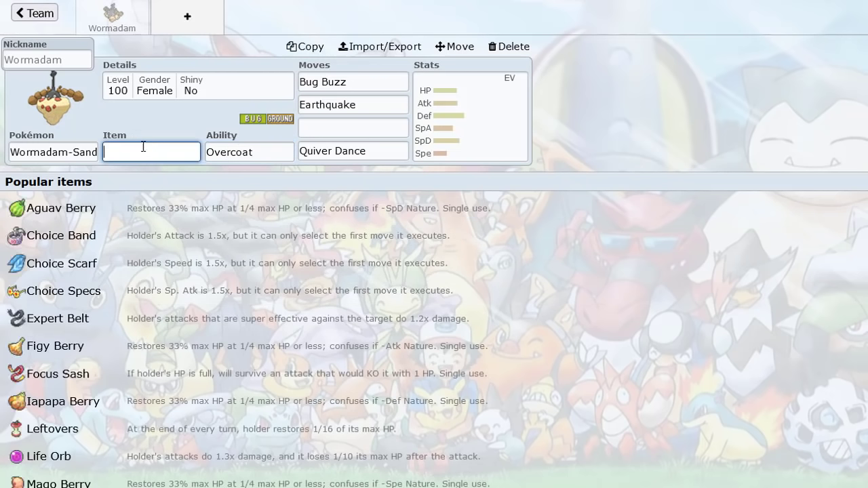
click(309, 126)
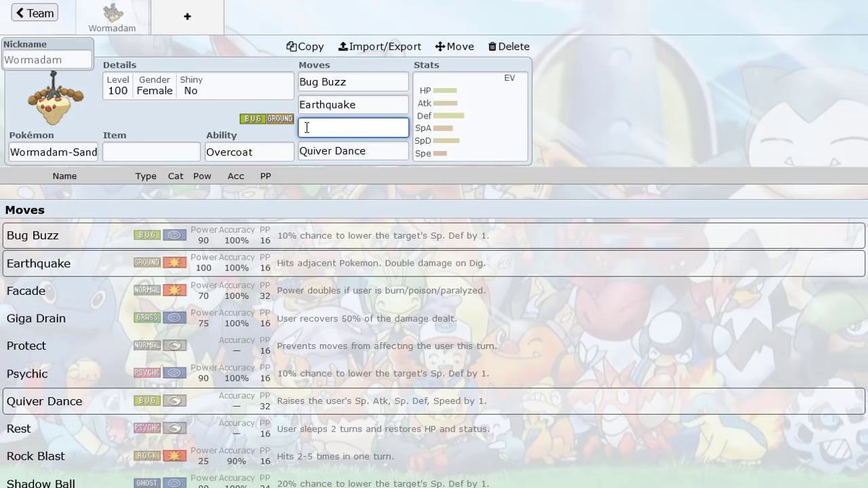
click(237, 319)
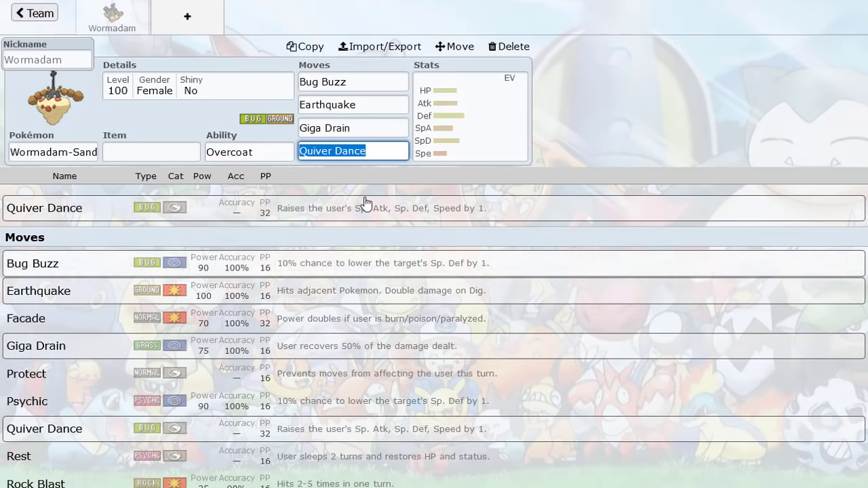
Switch to the Pokémon Damage Calculator and load Wormadam-Sandy's Blank Set as Pokémon 1.
click(372, 123)
click(459, 118)
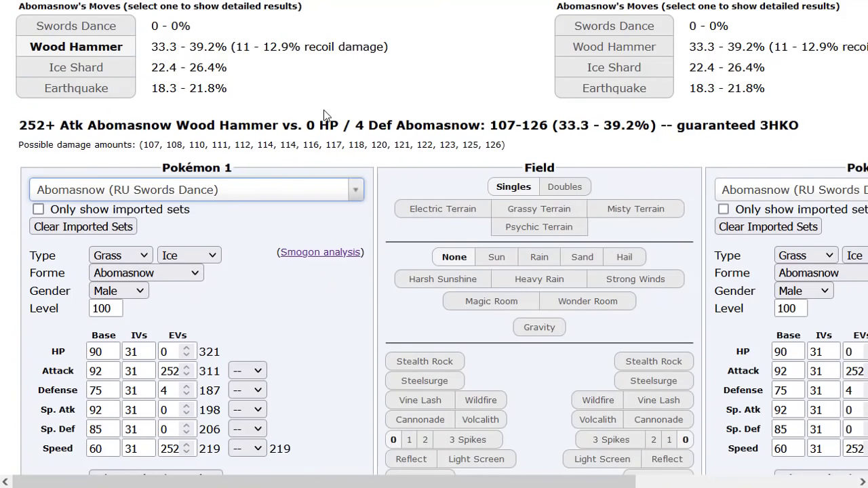
click(204, 193)
text(wo)
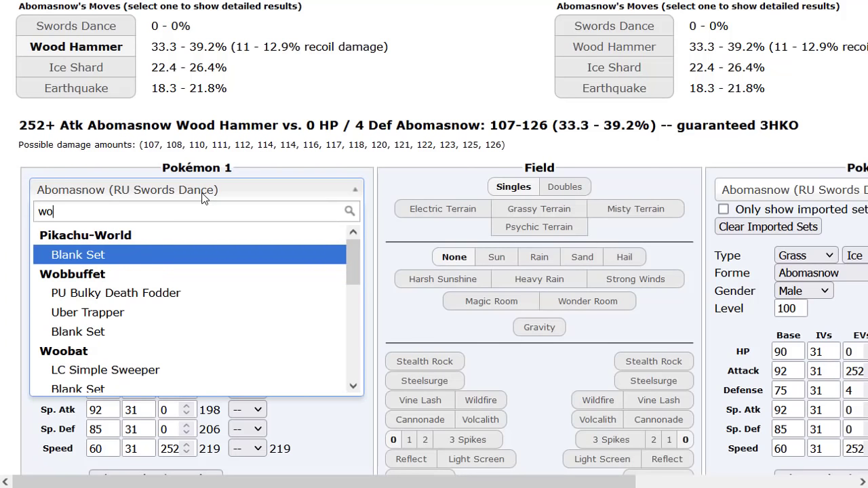
text(r)
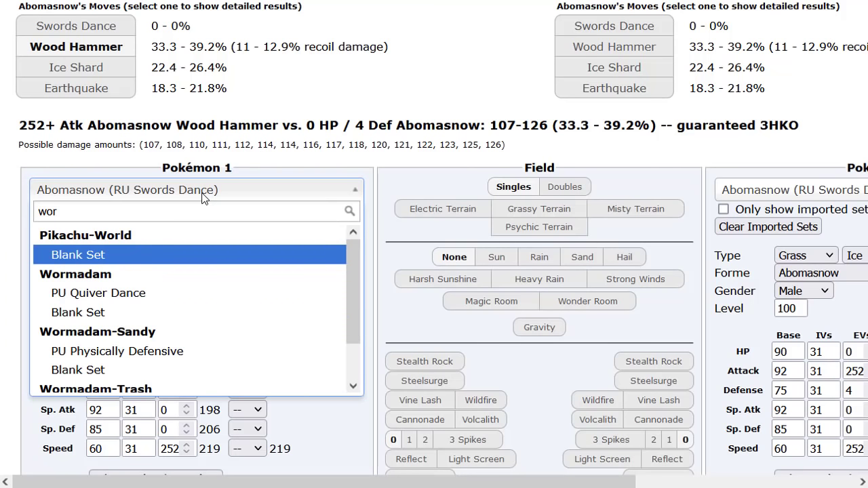
click(121, 370)
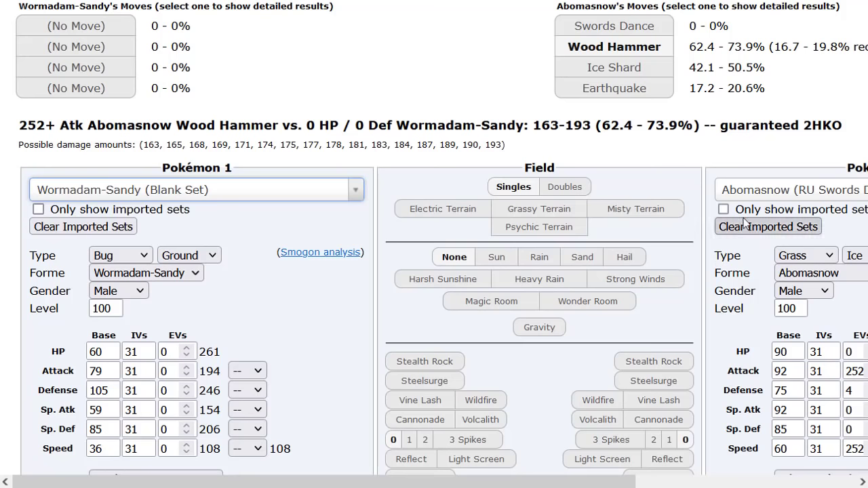
Load Heatran's OU Specially Defensive set as the opposing Pokémon.
click(747, 194)
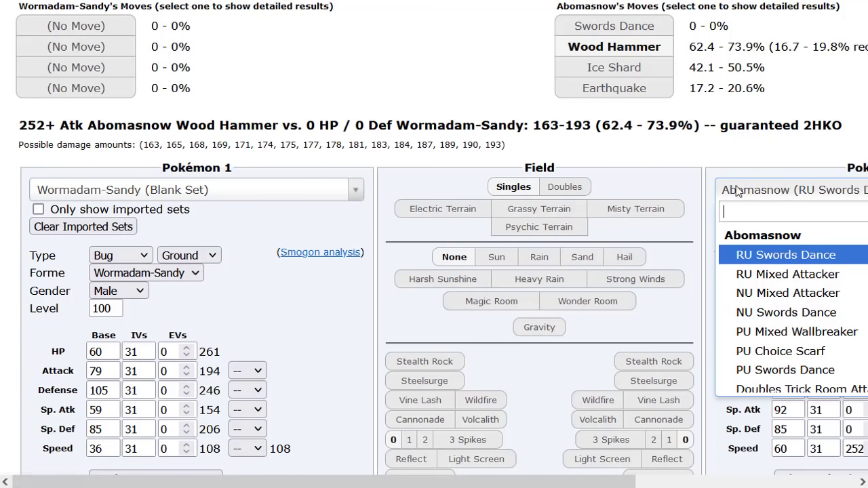
text(hea)
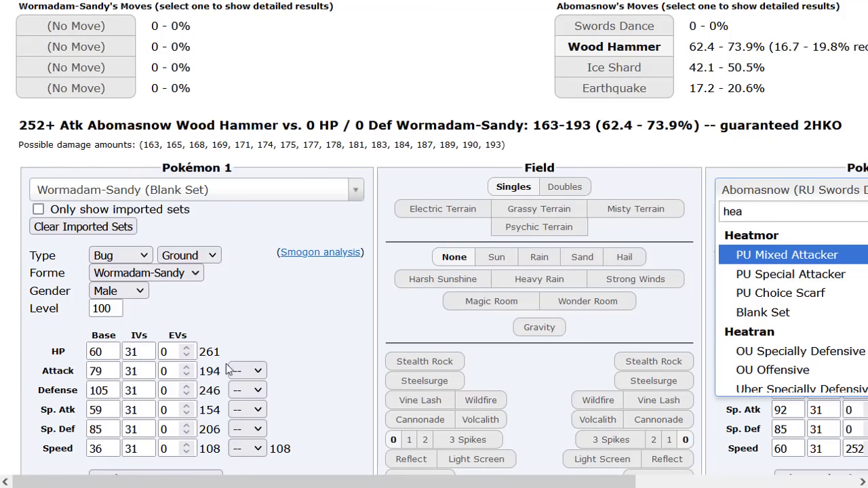
click(746, 351)
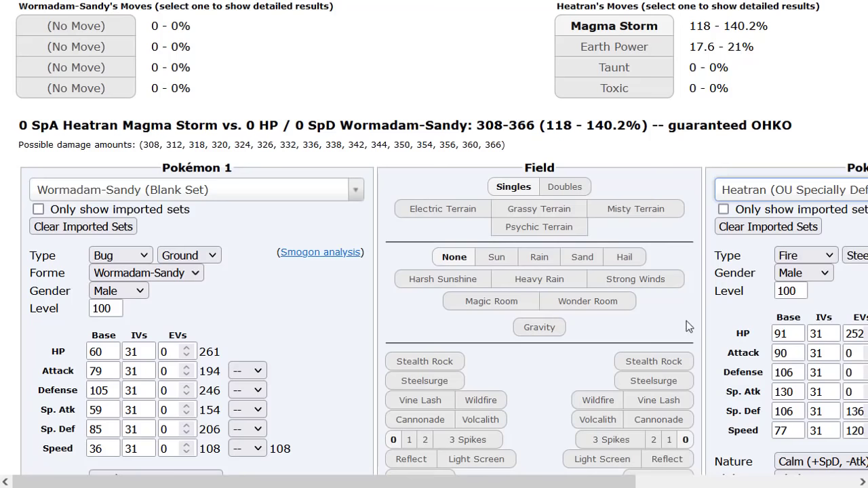
Give Wormadam-Sandy 252 Speed EVs and a Naive (+Spe, -SpD) nature.
scroll(269, 303, down, 1)
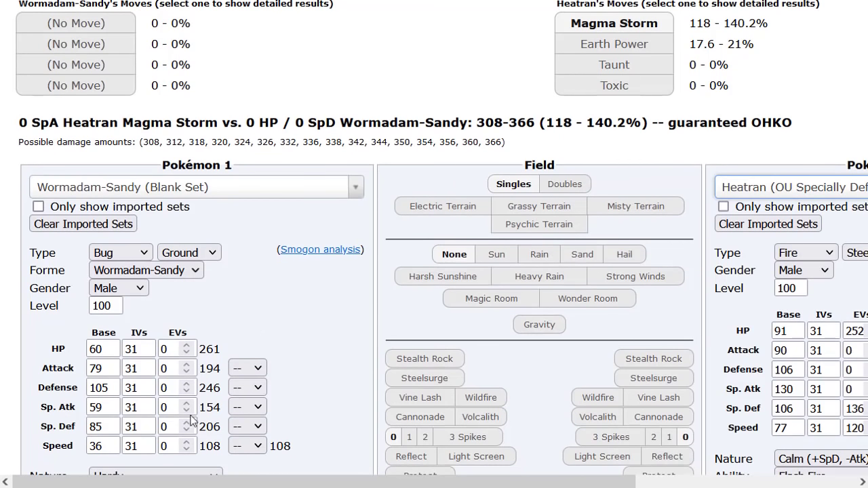
double_click(169, 446)
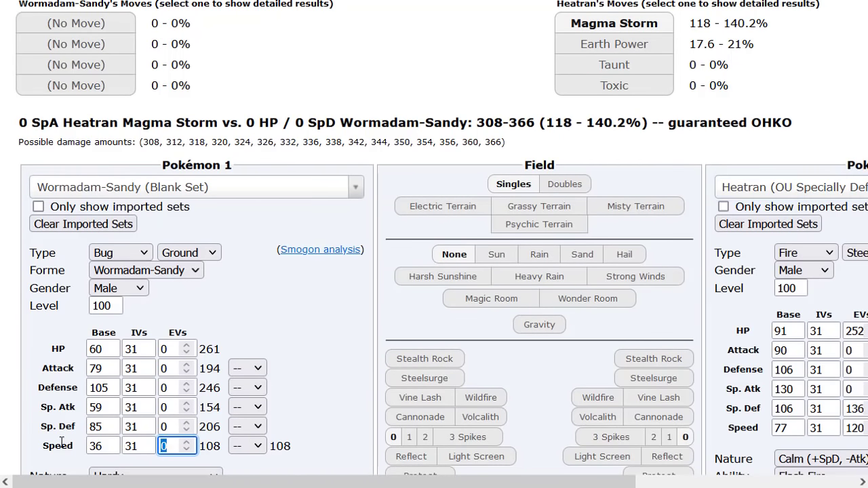
text(252)
scroll(156, 386, down, 1)
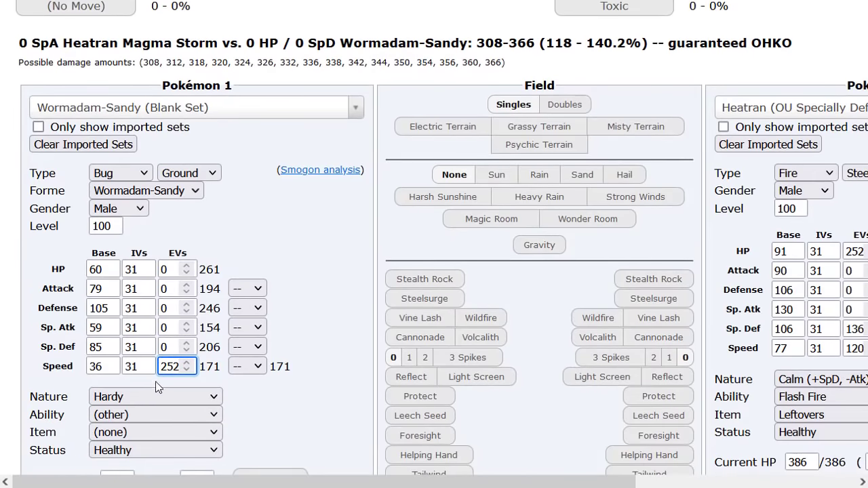
click(156, 396)
scroll(155, 371, down, 3)
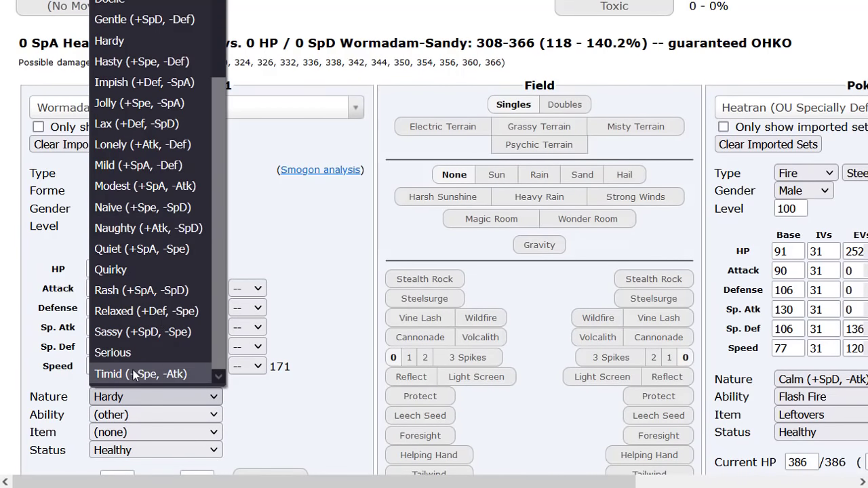
click(110, 208)
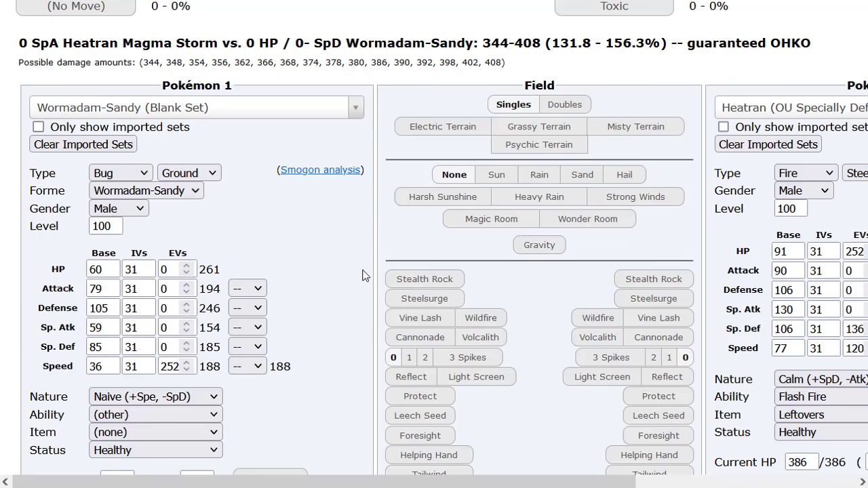
Set Wormadam-Sandy's first move to Earthquake in the calculator and check its damage against Heatran.
scroll(364, 275, up, 1)
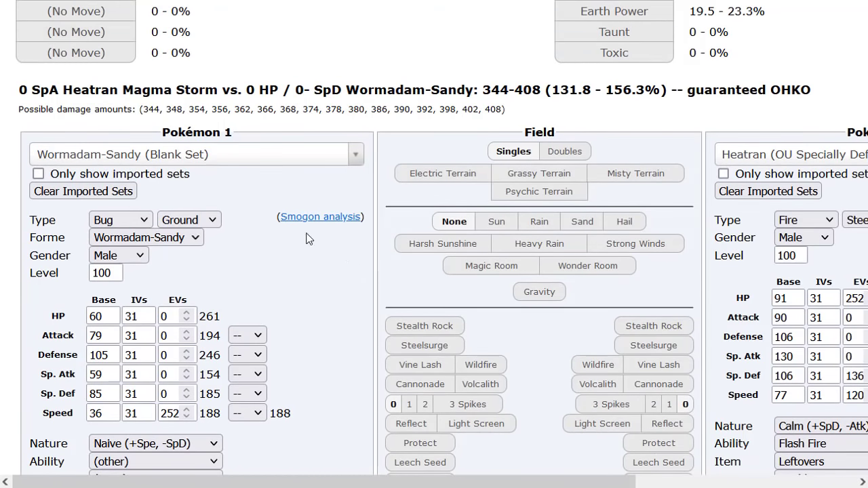
scroll(363, 275, up, 3)
scroll(218, 267, down, 4)
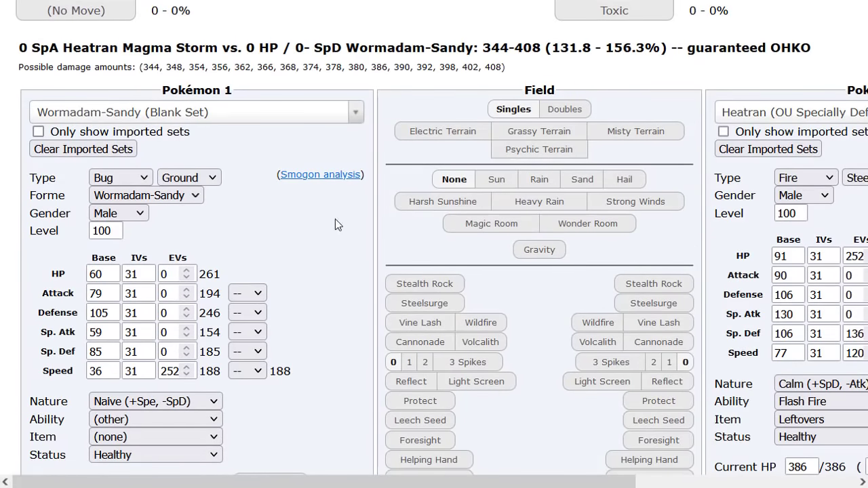
scroll(334, 219, down, 4)
click(119, 299)
text(ear)
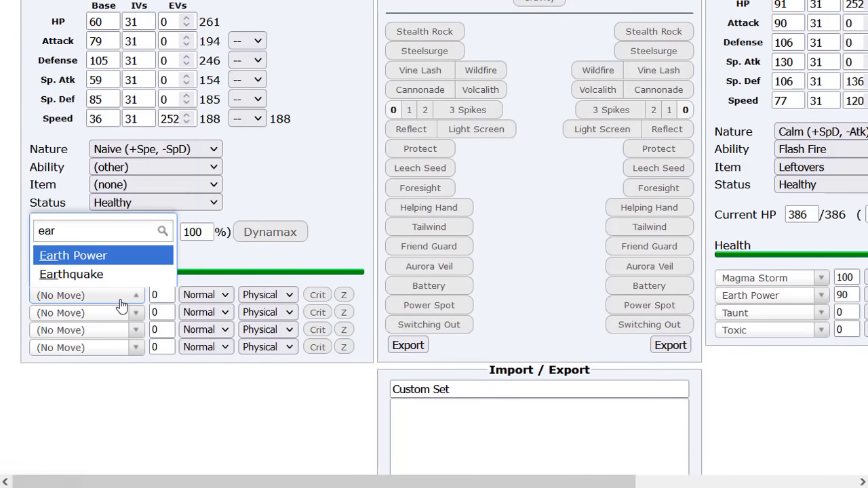
click(99, 273)
scroll(100, 286, up, 6)
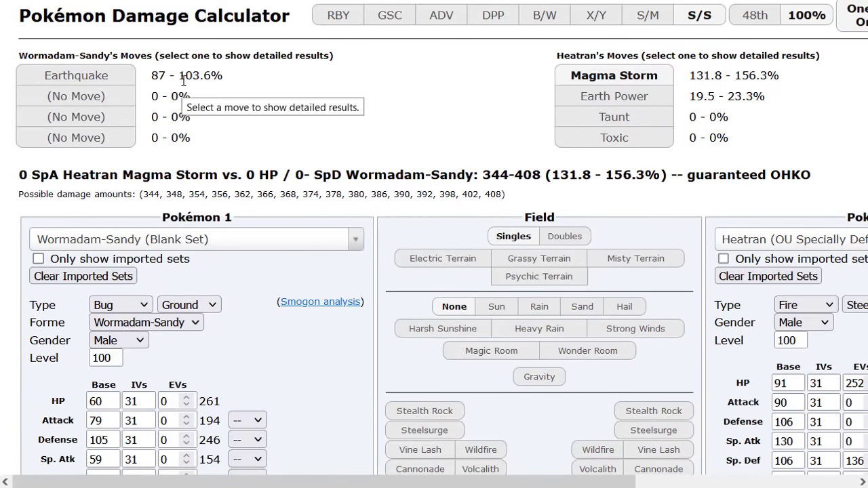
Raise Wormadam-Sandy's Attack EVs to 112.
scroll(176, 243, down, 4)
scroll(192, 183, up, 5)
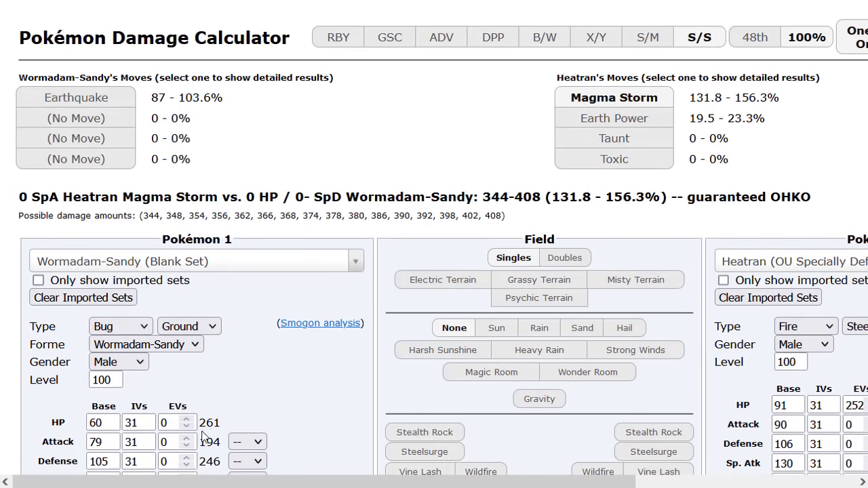
click(188, 438)
click(188, 438)
click(188, 438)
click(188, 438)
click(189, 438)
click(189, 438)
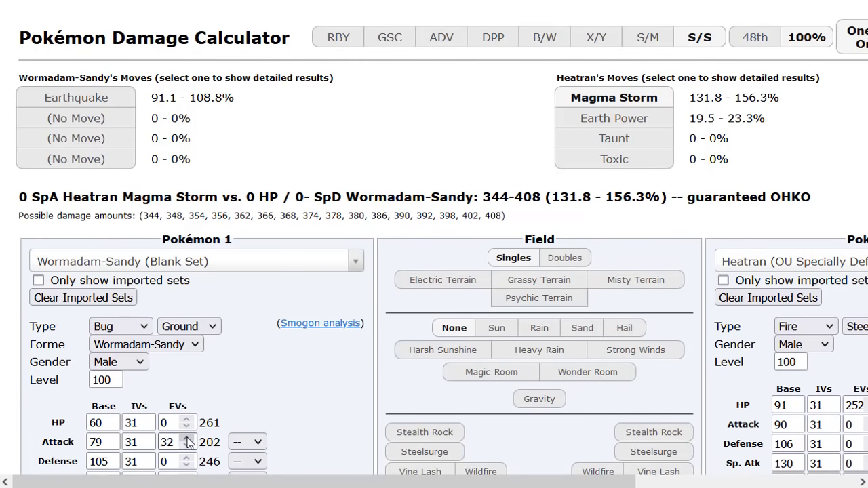
click(188, 438)
click(188, 438)
click(188, 438)
click(187, 439)
click(188, 439)
click(188, 439)
click(188, 438)
click(188, 438)
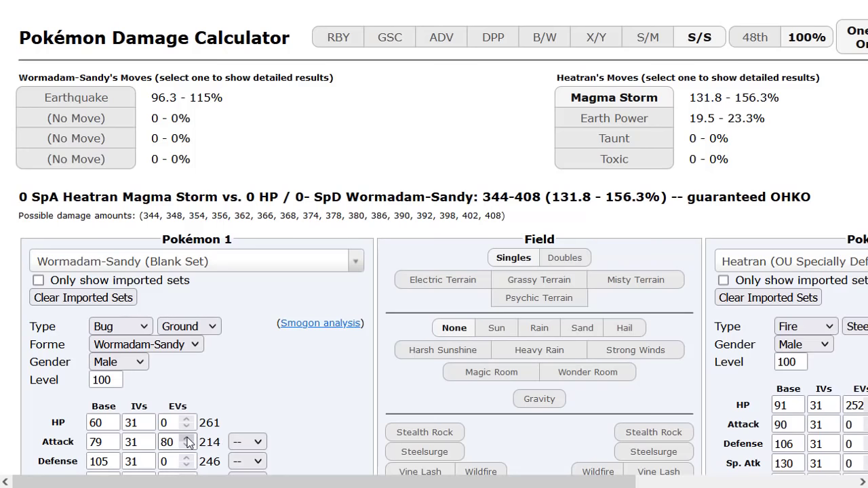
click(187, 438)
click(188, 439)
click(188, 439)
click(188, 438)
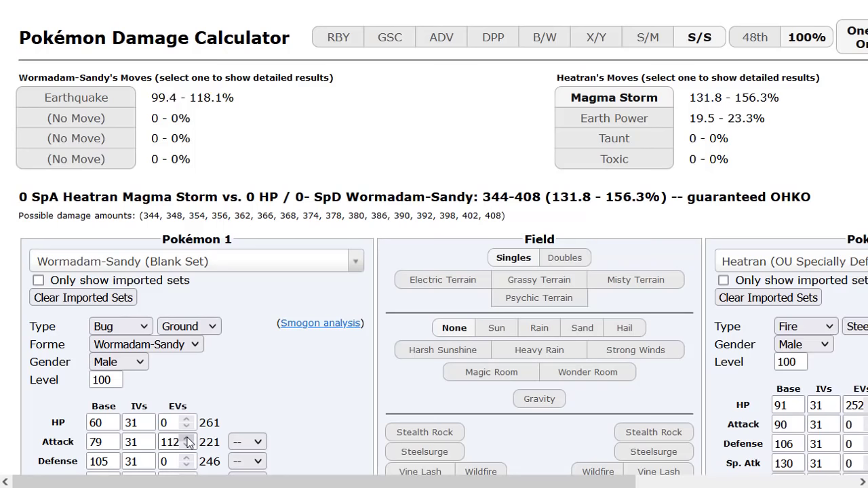
click(187, 448)
click(187, 438)
Apply a +1 boost to Wormadam-Sandy's Sp. Atk, Sp. Def and Speed.
scroll(256, 328, down, 1)
scroll(256, 327, down, 1)
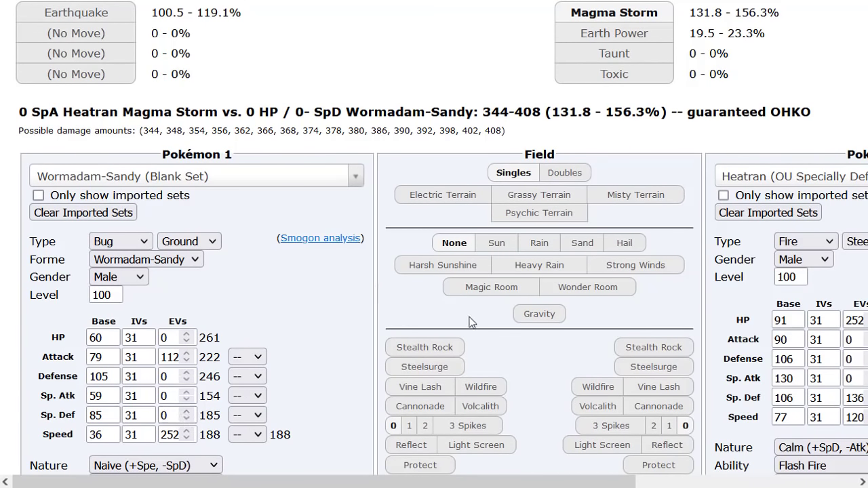
click(245, 399)
click(245, 229)
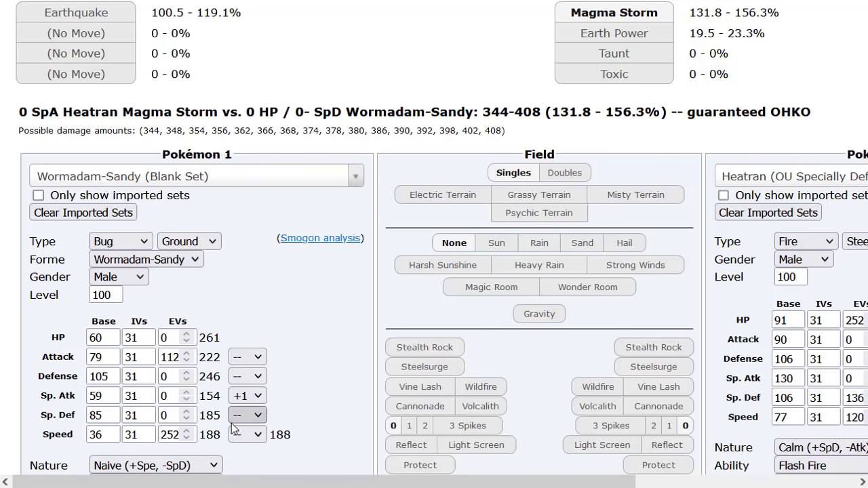
click(245, 415)
click(248, 246)
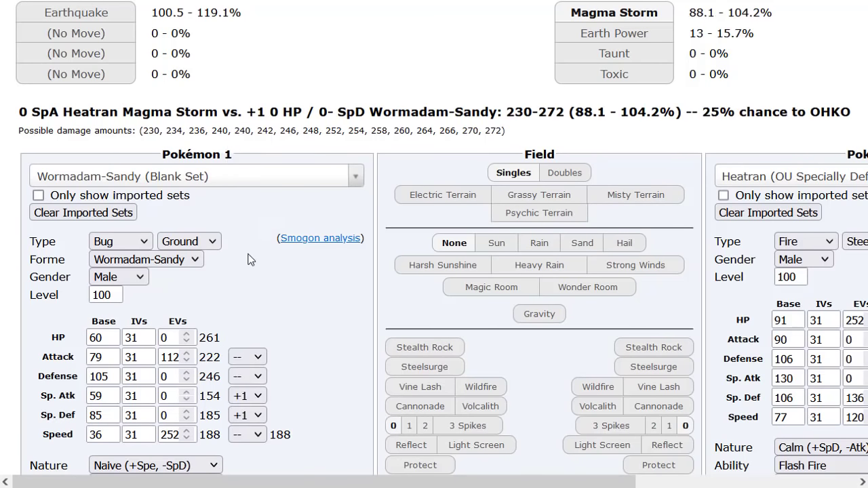
click(245, 435)
click(263, 248)
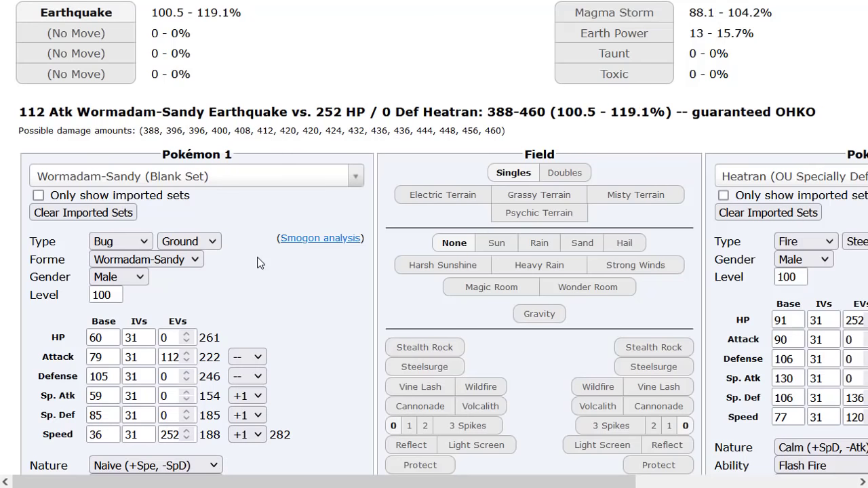
Load the OU Choice Specs Latios as the opponent and raise Wormadam-Sandy's Sp. Def EVs to 32.
click(731, 175)
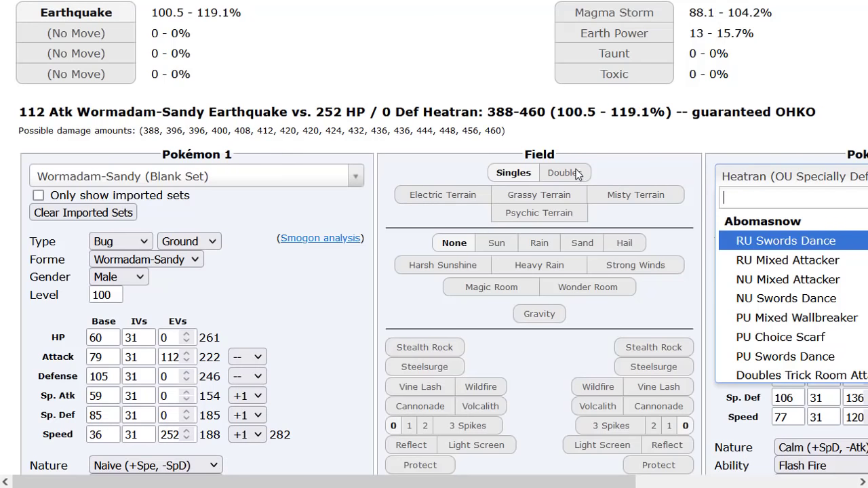
text(latios)
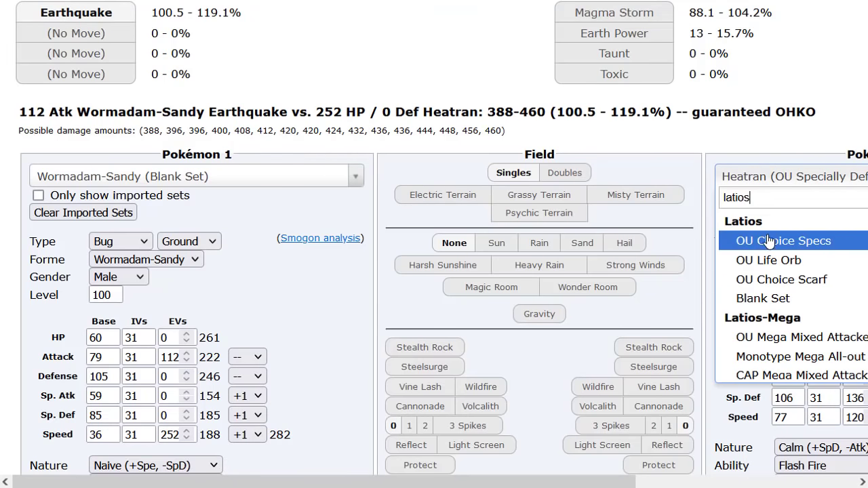
click(768, 242)
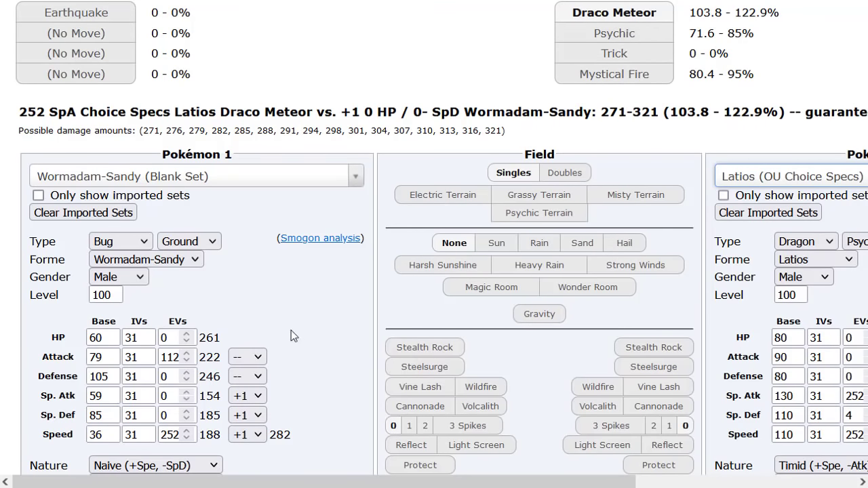
click(188, 411)
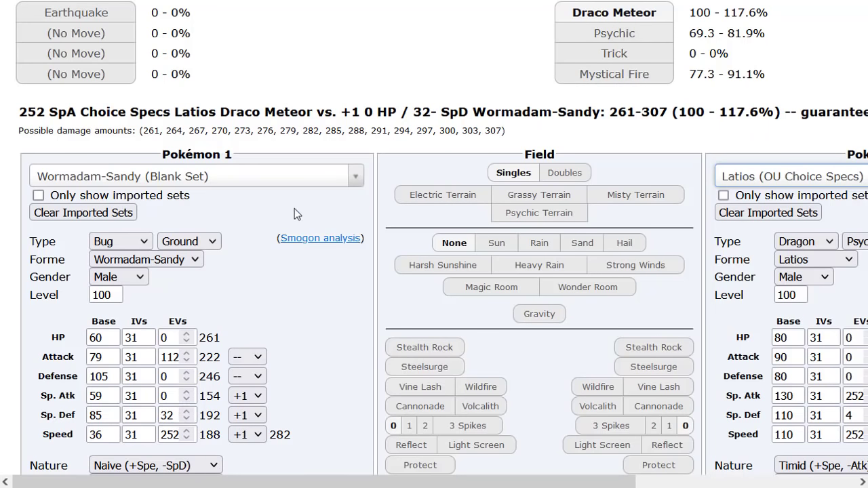
scroll(258, 279, down, 3)
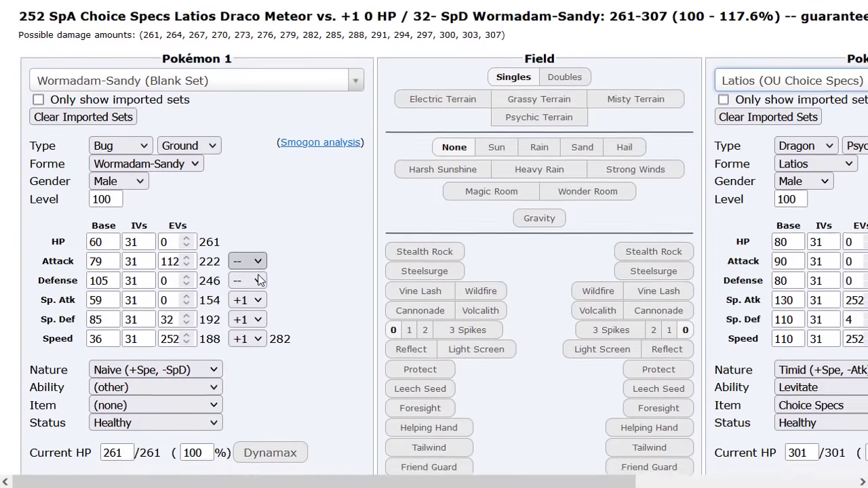
Switch the opposing Pokémon back to the OU Specially Defensive Heatran.
scroll(257, 279, up, 3)
click(736, 265)
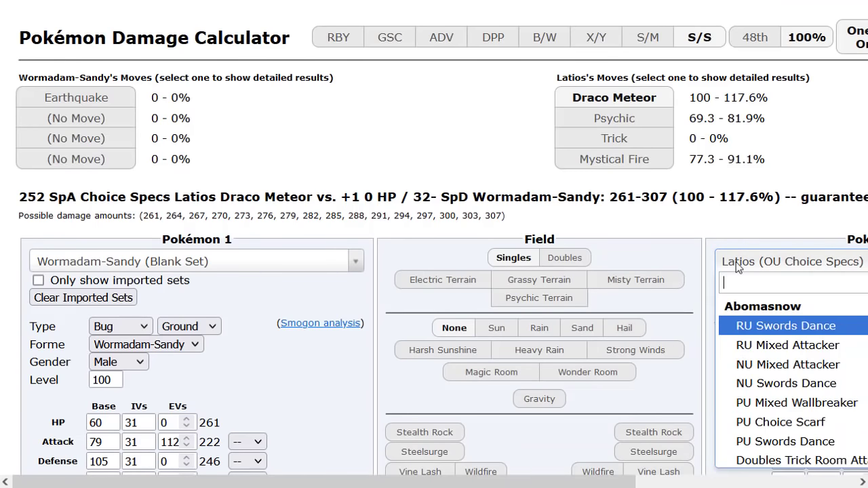
text(heatr)
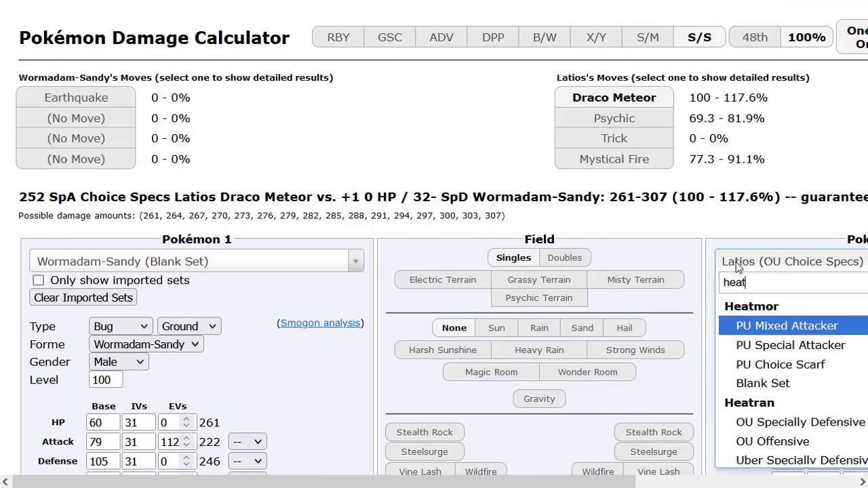
click(762, 327)
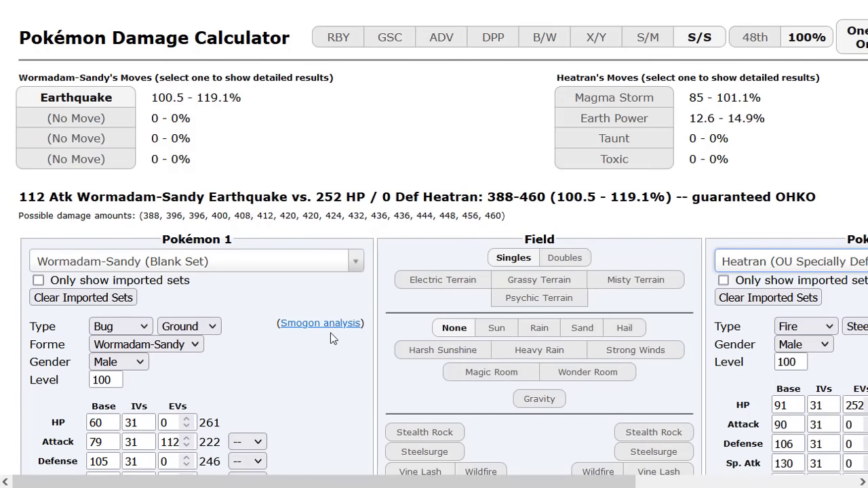
Give Wormadam-Sandy a Life Orb and check its Earthquake damage against Heatran.
scroll(173, 336, down, 3)
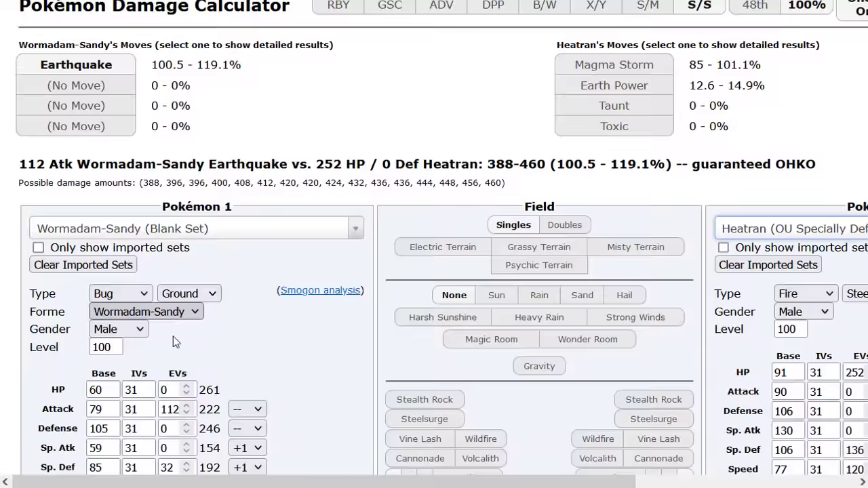
scroll(188, 351, down, 3)
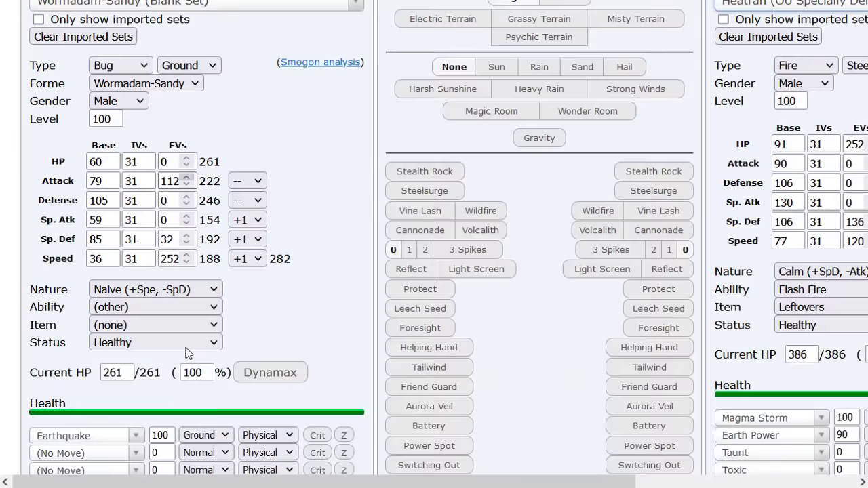
click(139, 273)
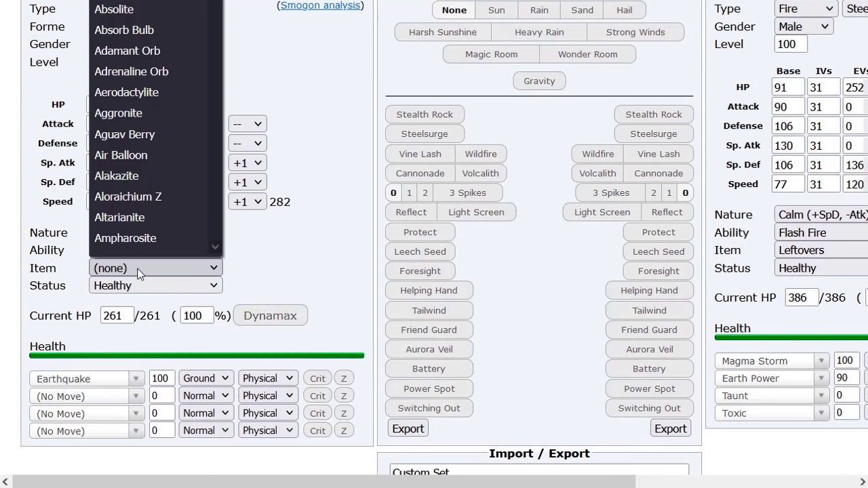
text(lif)
key(Return)
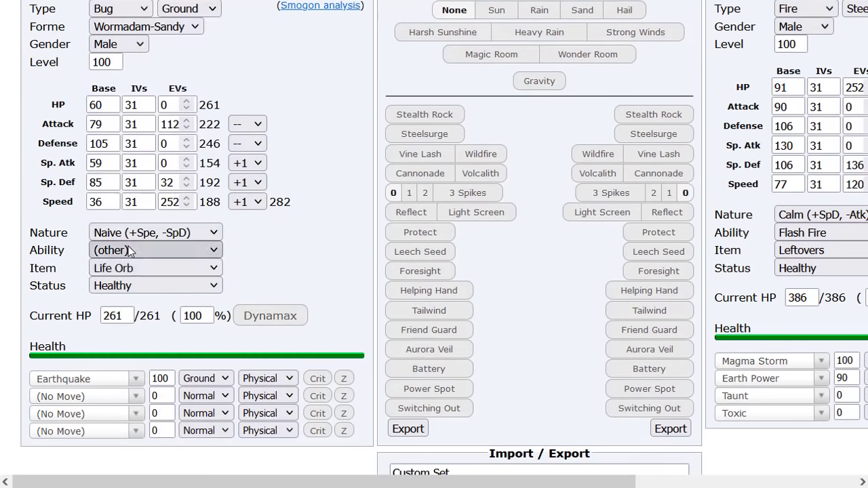
scroll(267, 260, up, 5)
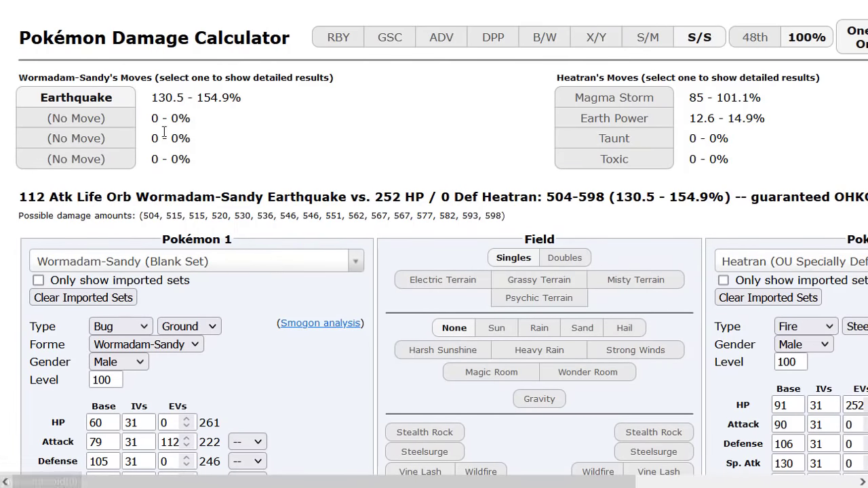
Set Wormadam-Sandy's Attack EVs to 0 and its nature to Timid (+Spe, -Atk).
double_click(170, 441)
text(0)
scroll(248, 387, down, 3)
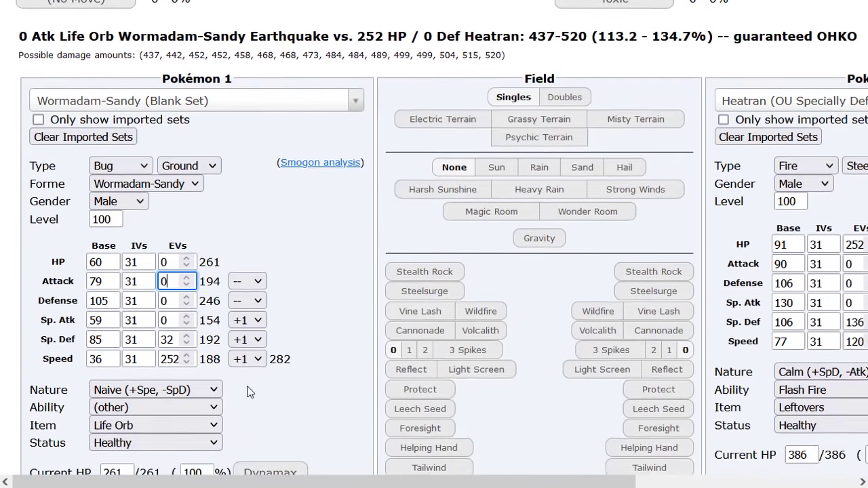
scroll(163, 374, up, 1)
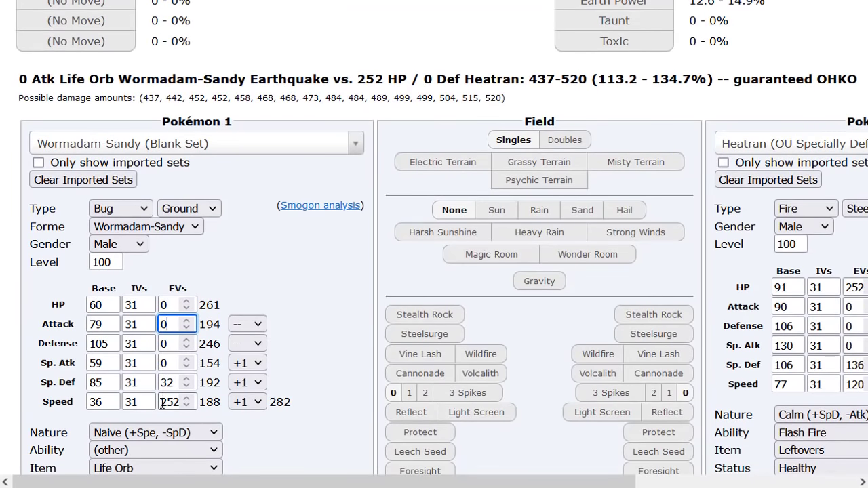
click(145, 434)
scroll(145, 401, down, 2)
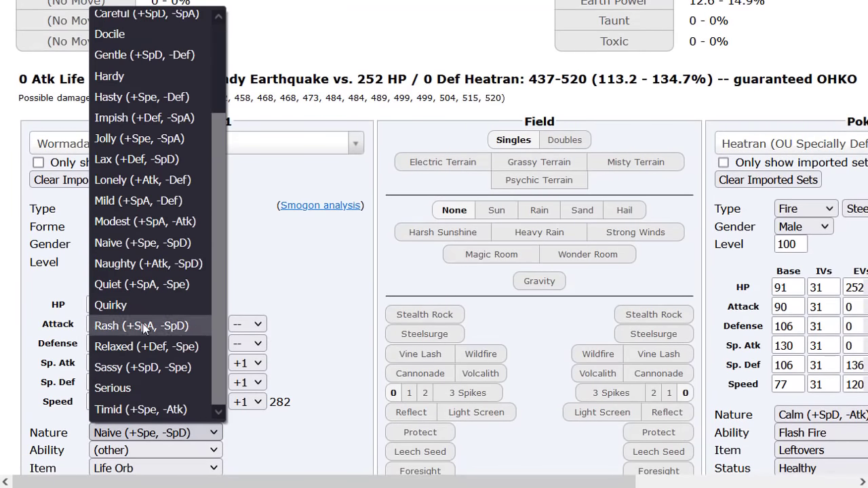
click(140, 410)
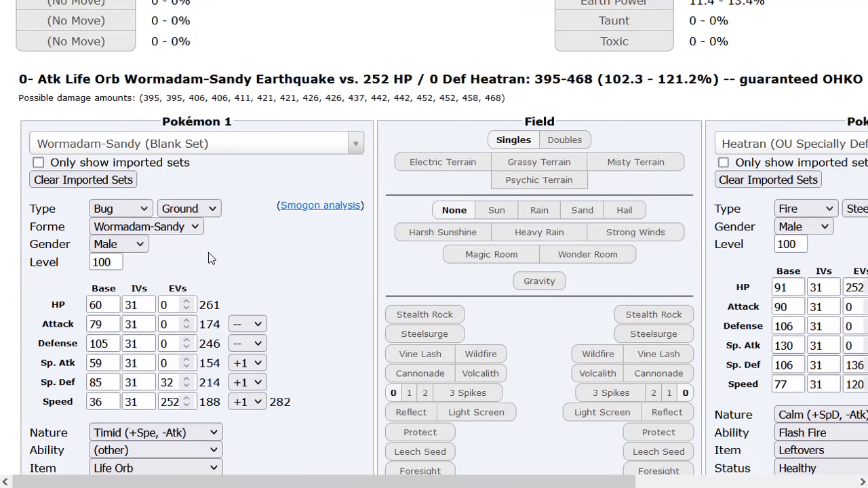
scroll(177, 275, down, 1)
scroll(179, 279, down, 2)
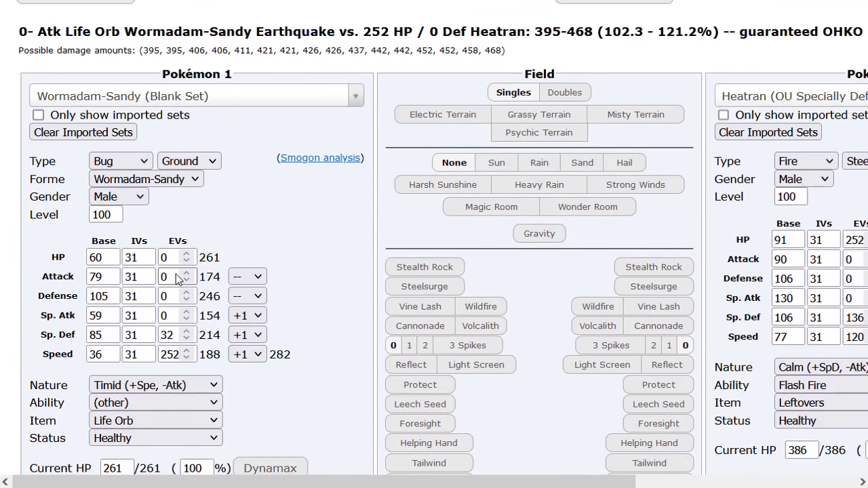
Load the OU Choice Specs Magnezone as the opponent and check Earthquake's damage against it.
scroll(180, 278, up, 6)
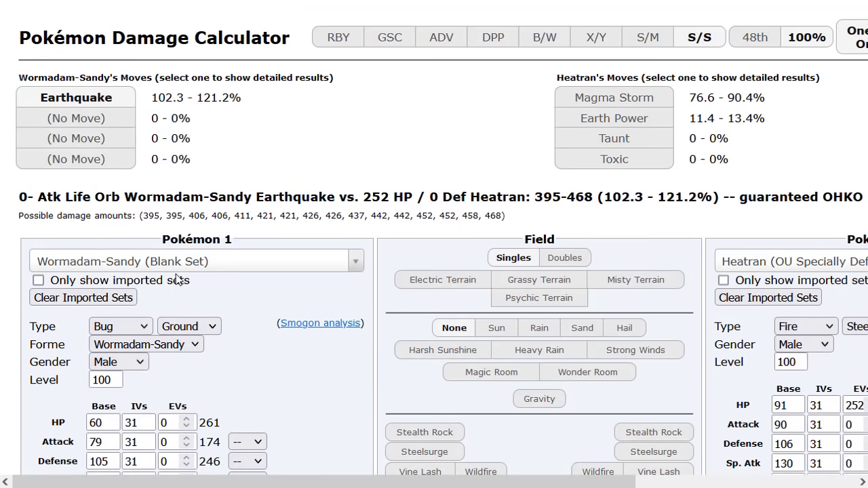
click(754, 261)
text(m)
key(Caps_Lock)
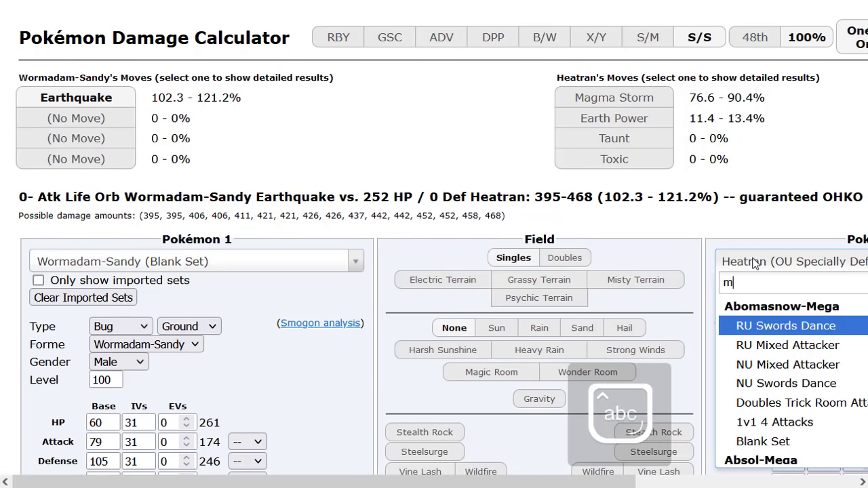
text(agnez)
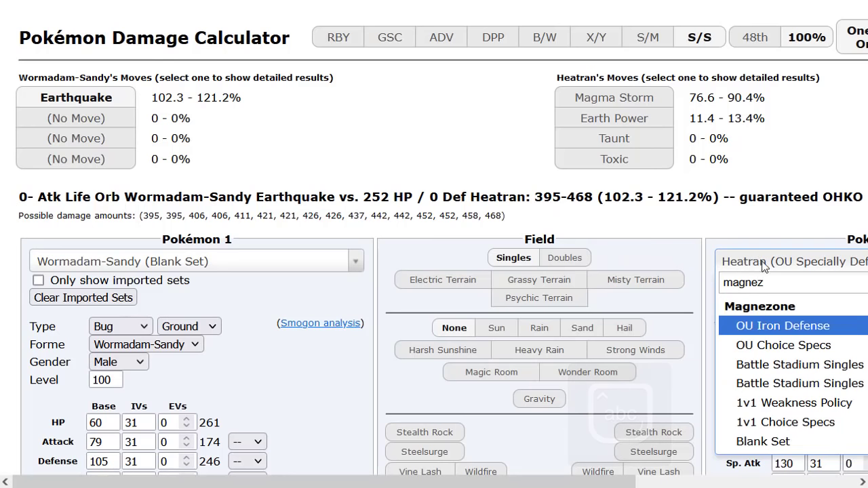
click(770, 347)
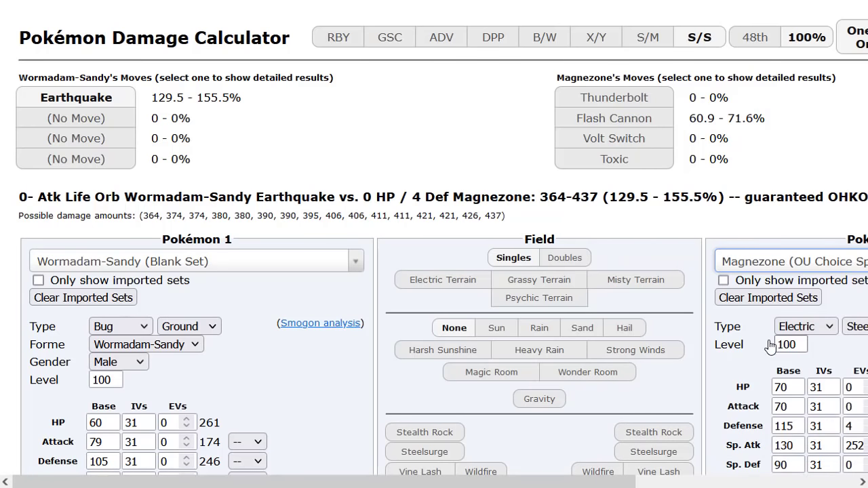
Switch to the OU Iron Defense Magnezone and check Earthquake's damage against that set.
click(760, 266)
text(magnez)
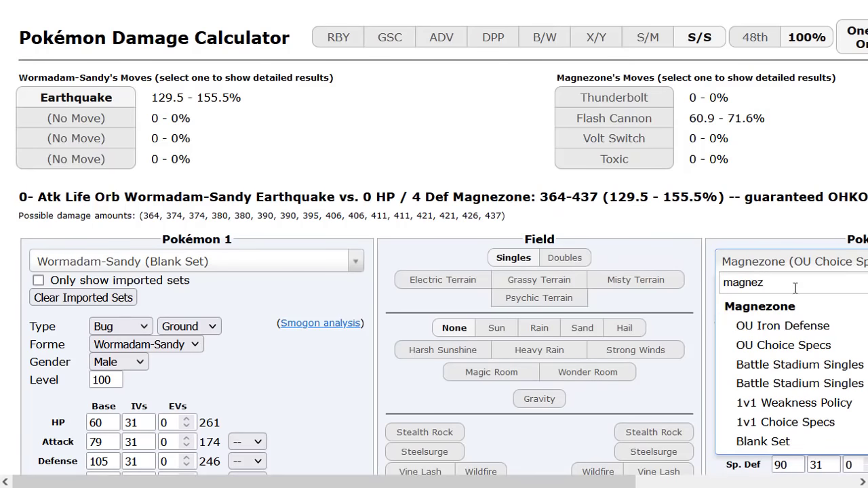
click(728, 329)
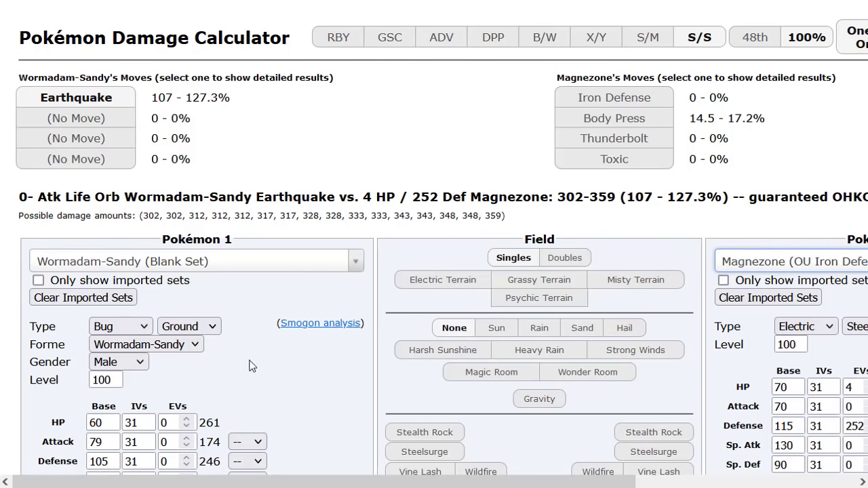
scroll(251, 366, down, 3)
scroll(249, 366, up, 3)
Load the RU Swords Dance Lucario as the opponent and raise Wormadam-Sandy's Attack EVs to 4.
click(736, 264)
text(lucar)
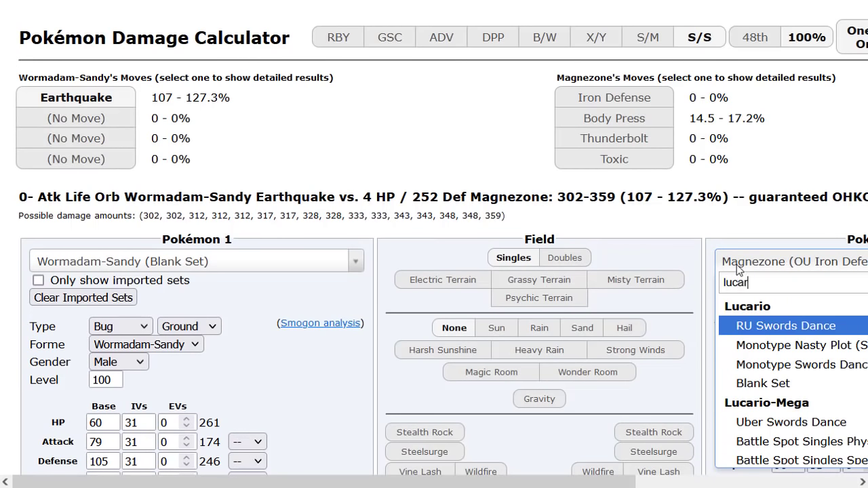
click(759, 327)
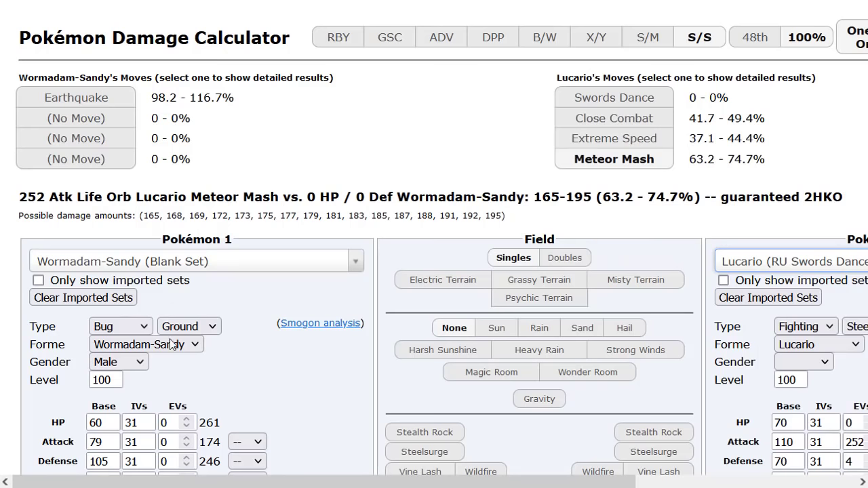
click(186, 438)
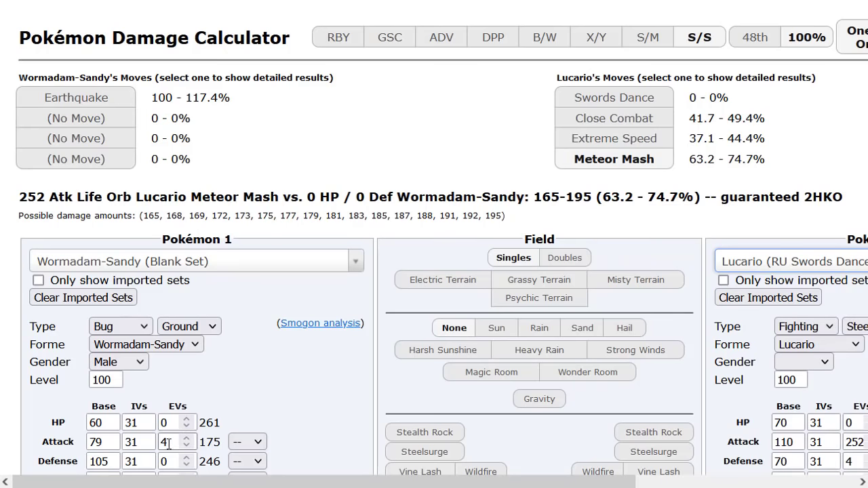
scroll(239, 255, down, 4)
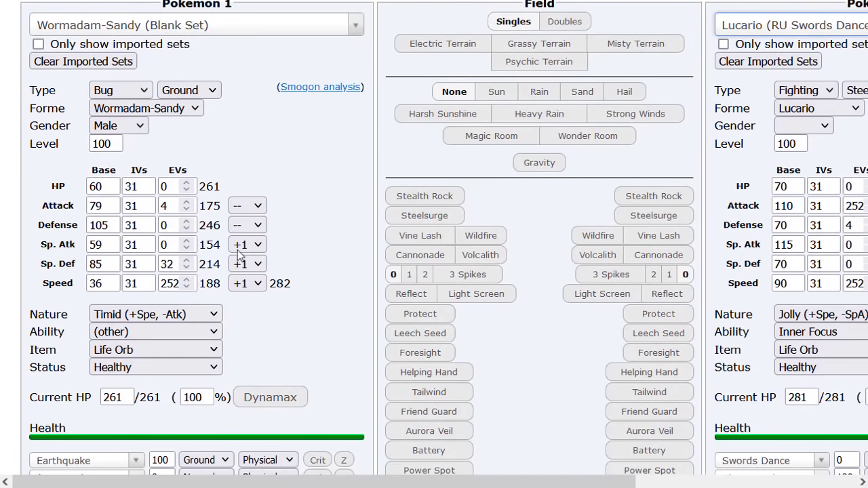
scroll(274, 300, up, 4)
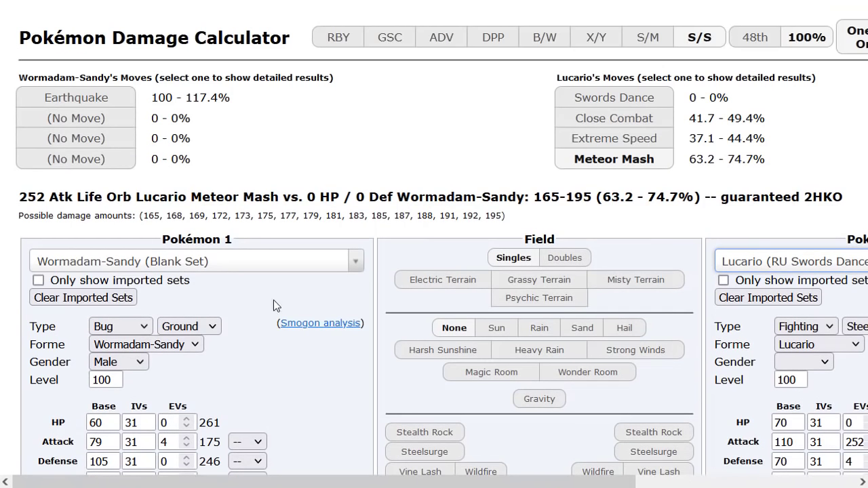
Set the opponent to the OU Choice Specs Latios again to check Draco Meteor's damage on Timid Wormadam-Sandy.
click(755, 261)
text(latios)
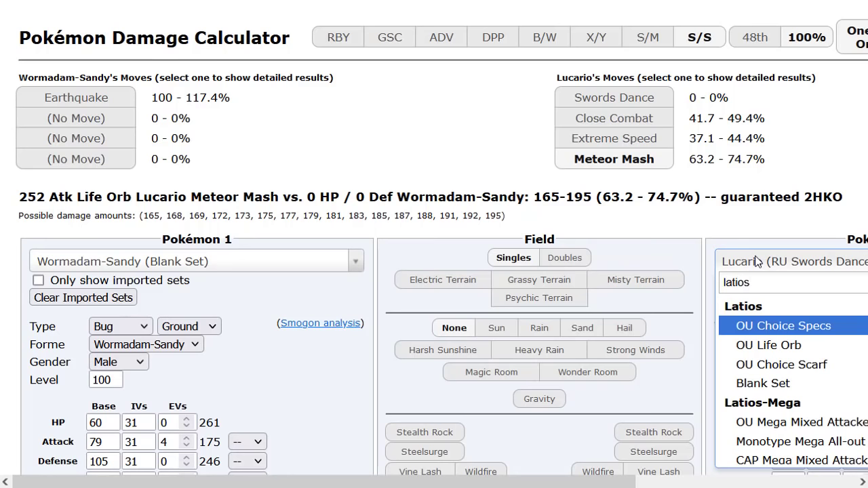
click(754, 327)
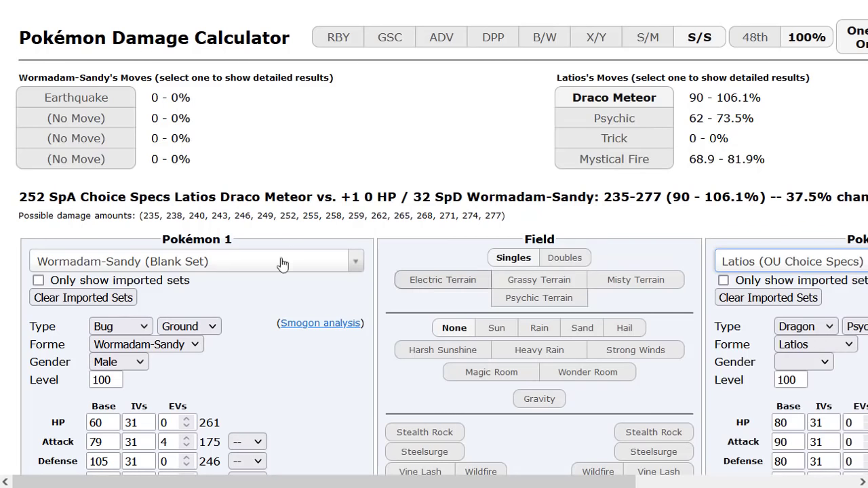
Raise Wormadam-Sandy's Sp. Def EVs to 88 while checking Draco Meteor's damage from Choice Specs Latios.
scroll(294, 227, down, 1)
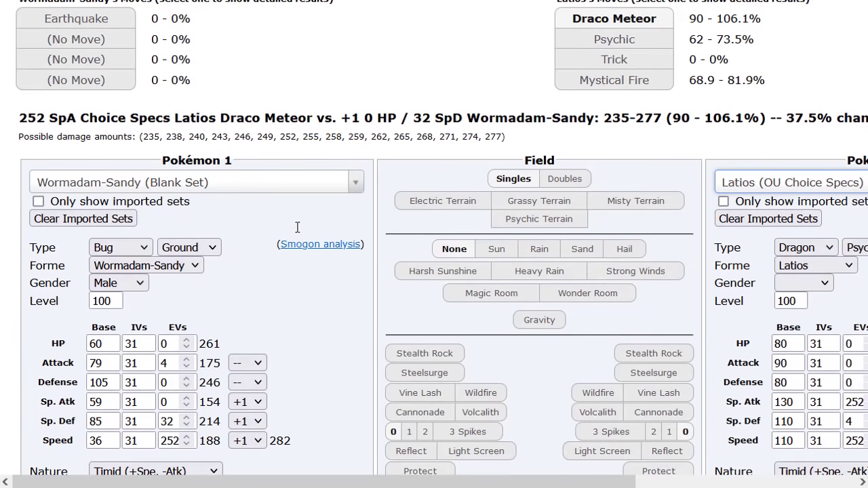
click(187, 417)
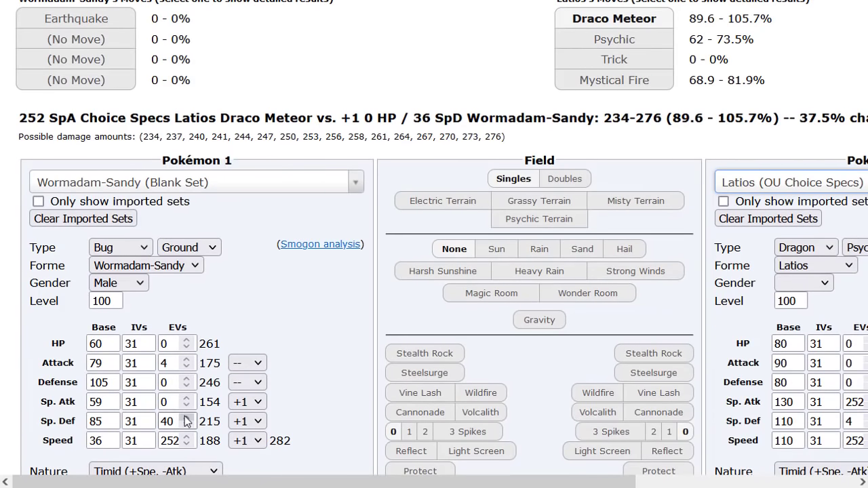
click(186, 417)
click(187, 417)
click(186, 416)
click(187, 417)
click(185, 416)
click(184, 416)
click(185, 416)
click(184, 416)
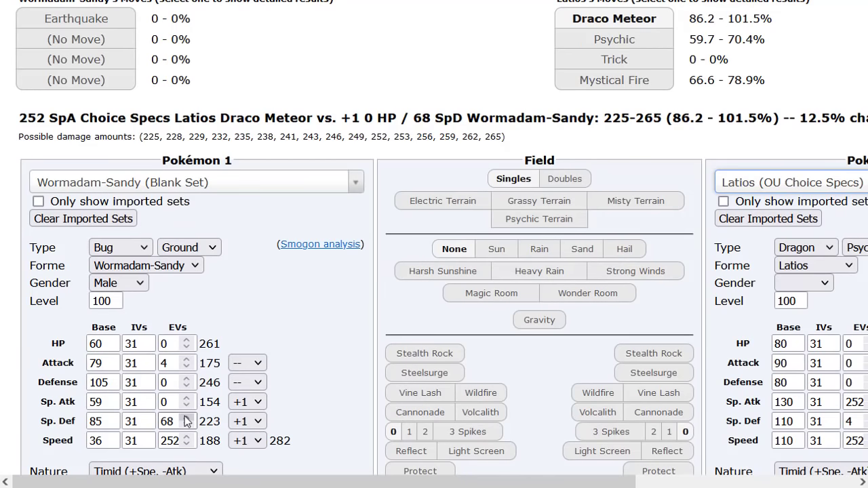
click(185, 416)
click(184, 416)
click(185, 416)
click(184, 417)
click(184, 417)
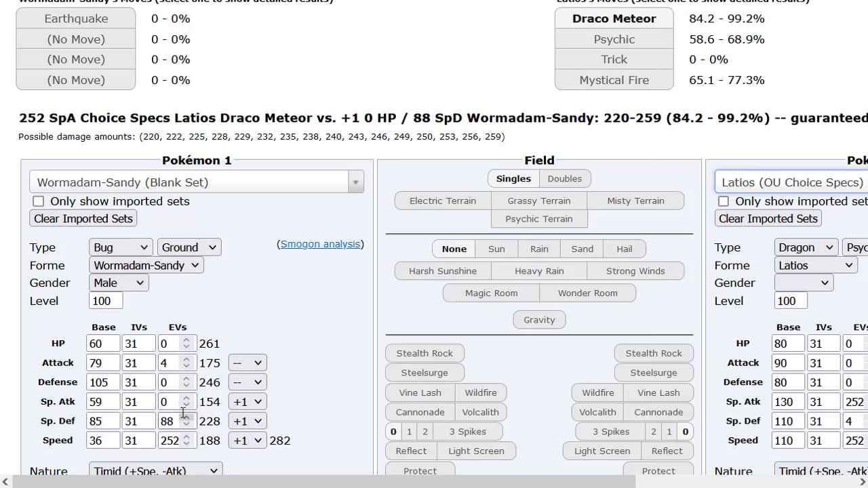
Reset Wormadam-Sandy's Sp. Def boost to neutral and raise its Sp. Def EVs to 124 while checking Latios's damage.
click(247, 421)
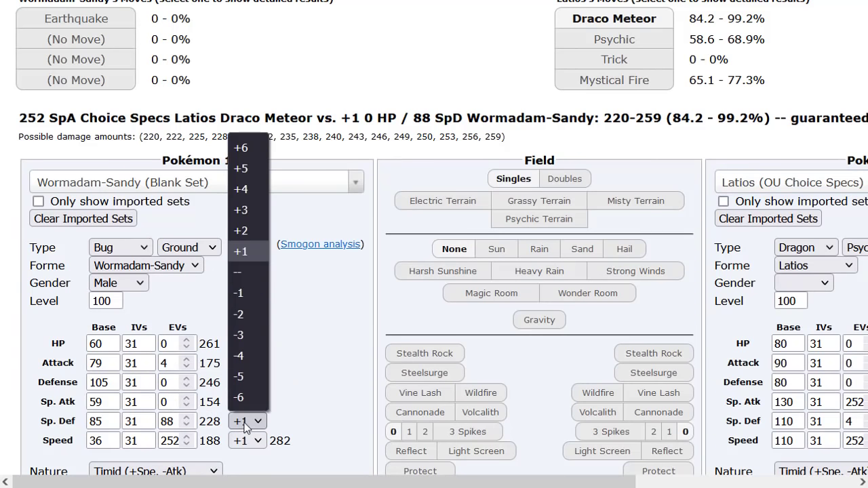
click(252, 272)
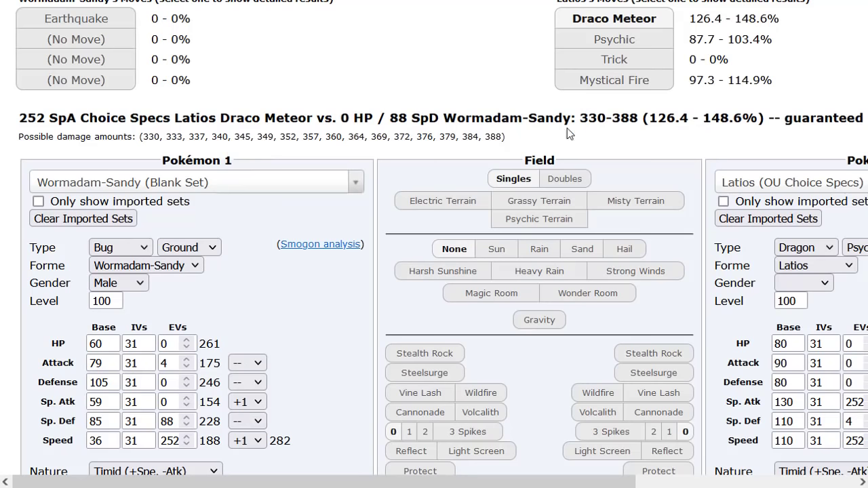
click(188, 417)
click(188, 417)
click(188, 417)
click(188, 417)
click(192, 417)
click(192, 417)
click(191, 417)
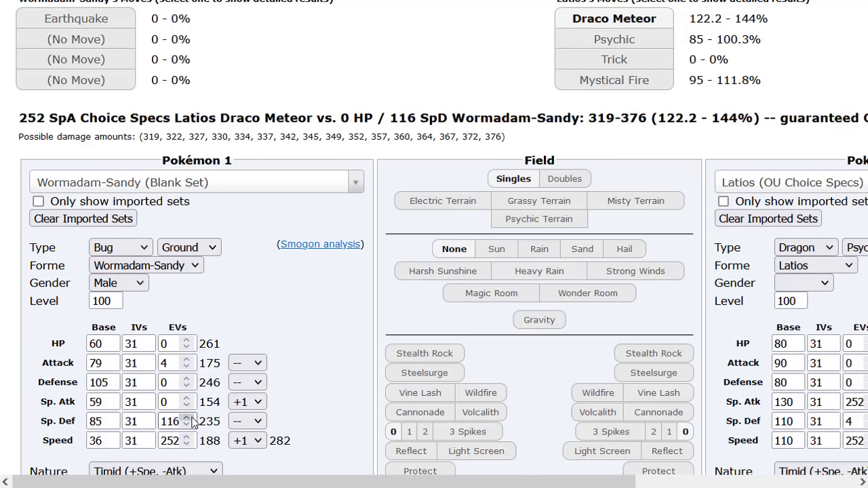
click(192, 417)
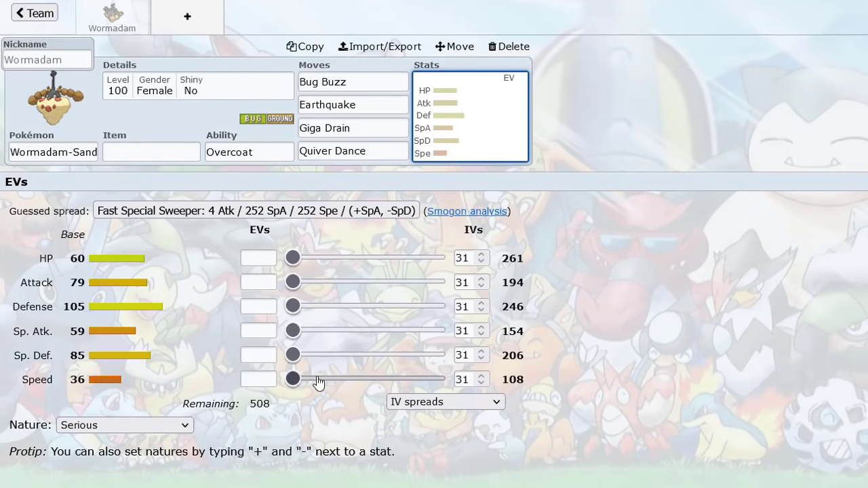
Switch to the Pokémon Showdown team builder and give Wormadam-Sandy 252 Speed EVs and a Timid nature.
drag(319, 382, 512, 398)
click(136, 425)
scroll(120, 390, down, 1)
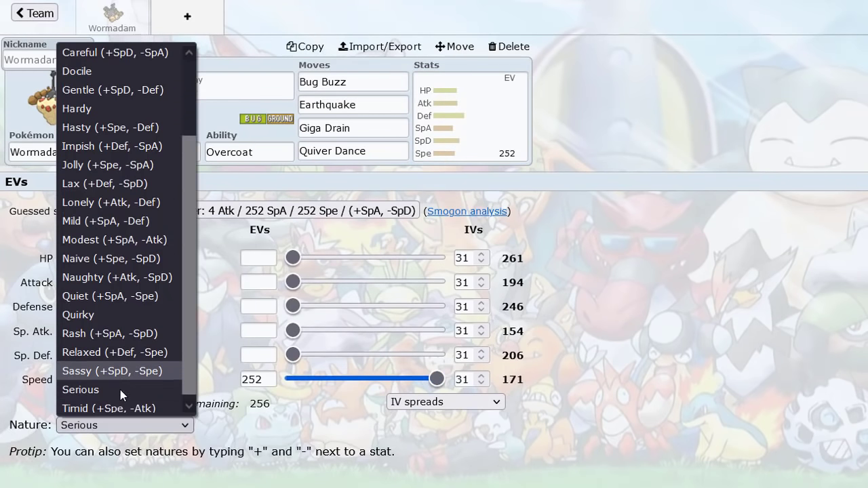
click(95, 403)
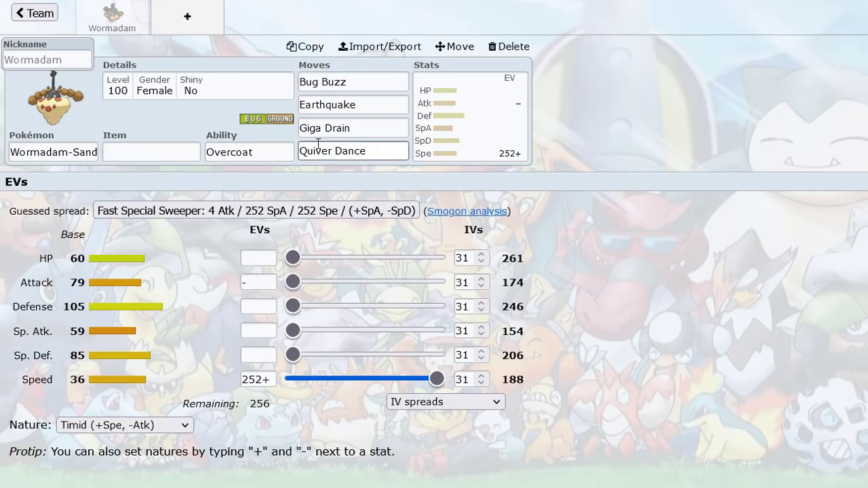
Give Wormadam-Sandy a Life Orb and set its Attack EVs to 4.
click(162, 153)
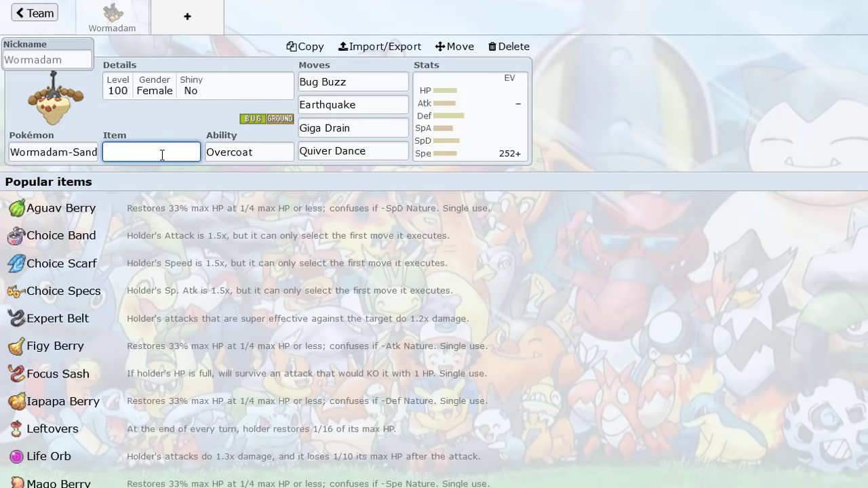
text(li)
click(155, 227)
click(434, 132)
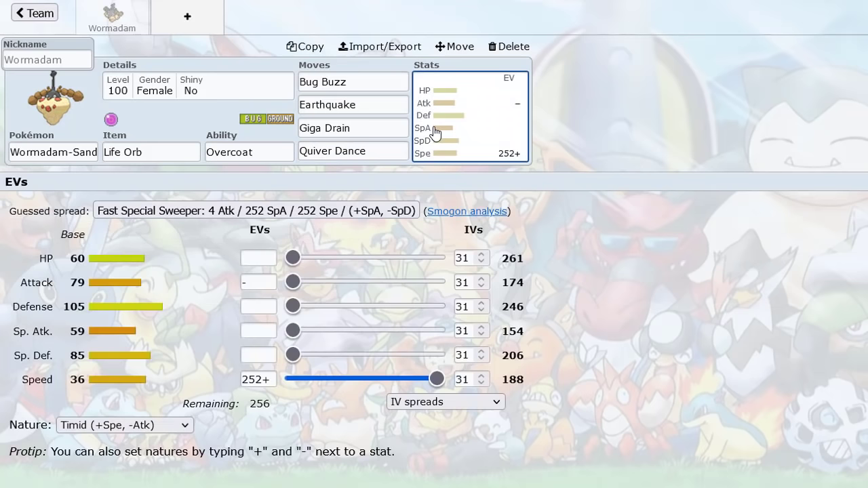
click(295, 282)
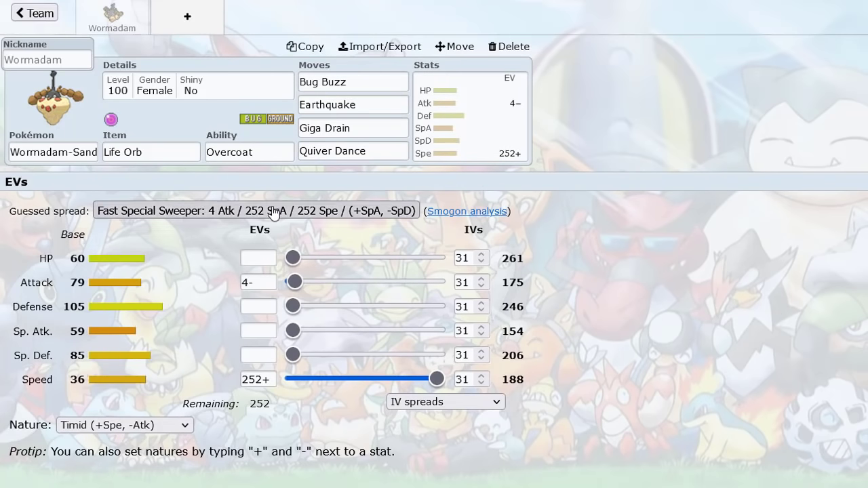
click(246, 303)
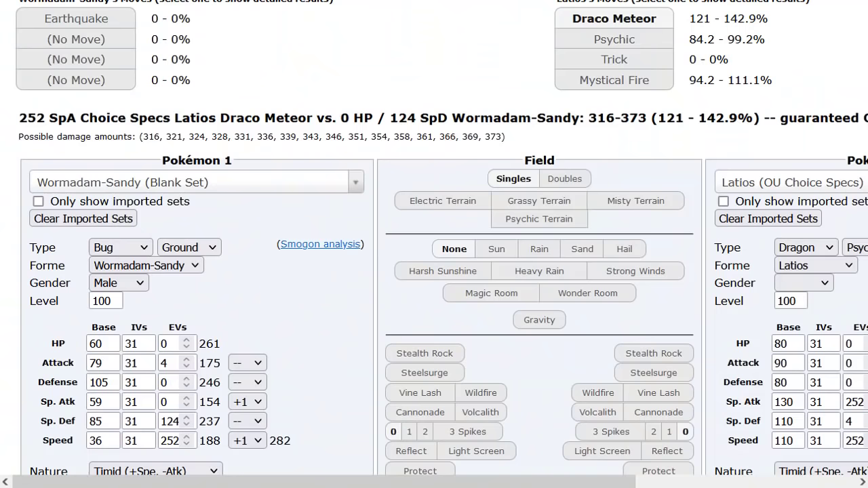
Check the calculator's EV spread and set Sp. Def EVs to 124 and Sp. Atk EVs to 128 in the team builder.
scroll(309, 217, up, 1)
scroll(309, 217, down, 1)
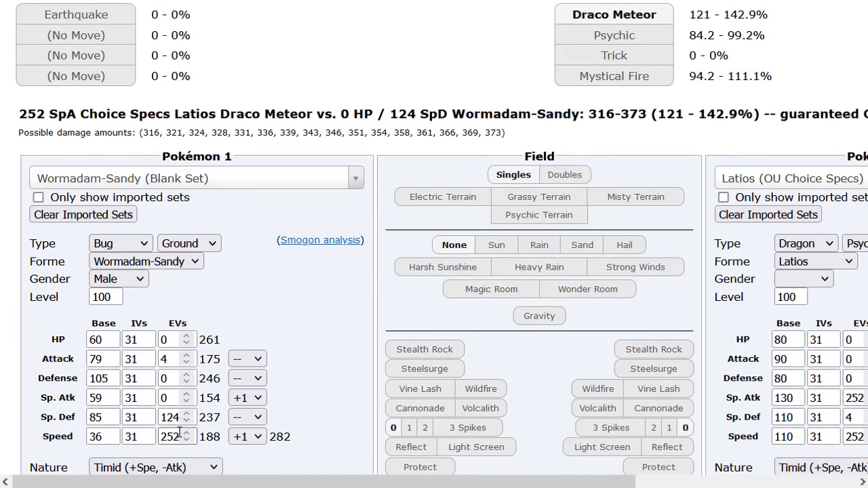
scroll(213, 188, up, 1)
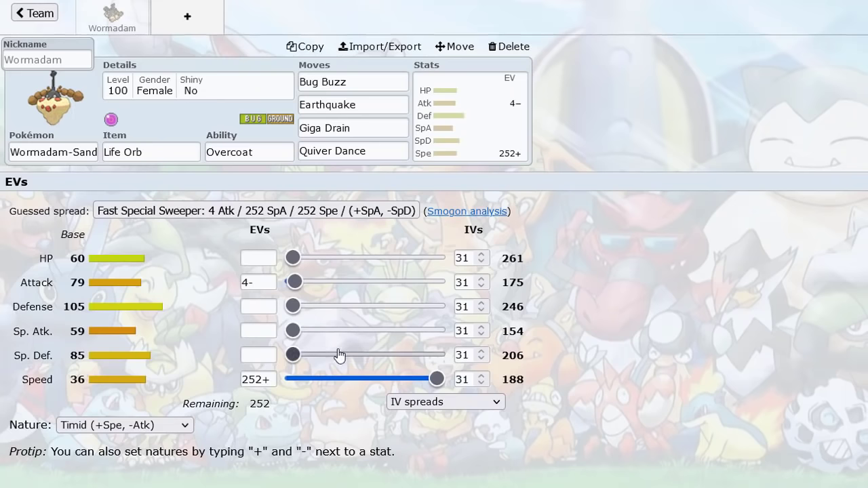
drag(318, 355, 362, 364)
drag(312, 334, 426, 356)
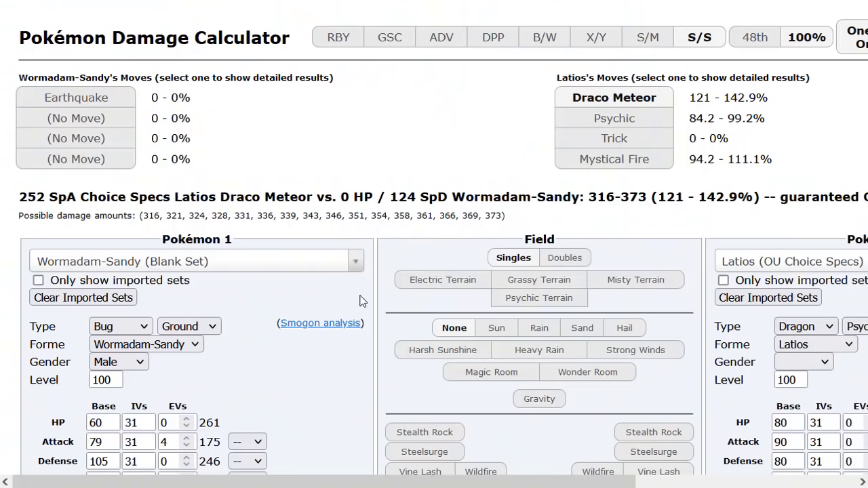
Switch to the Pokémon Damage Calculator and set Wormadam-Sandy's Sp. Atk EVs to 128.
scroll(293, 316, down, 3)
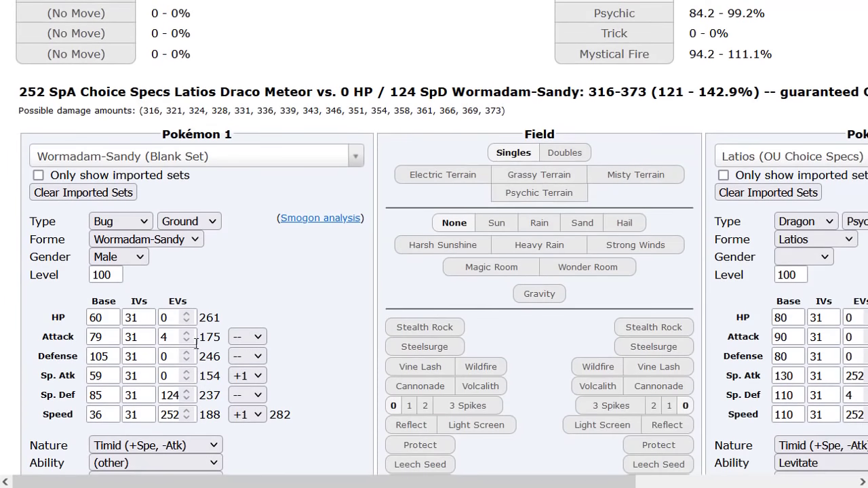
click(175, 375)
text(128)
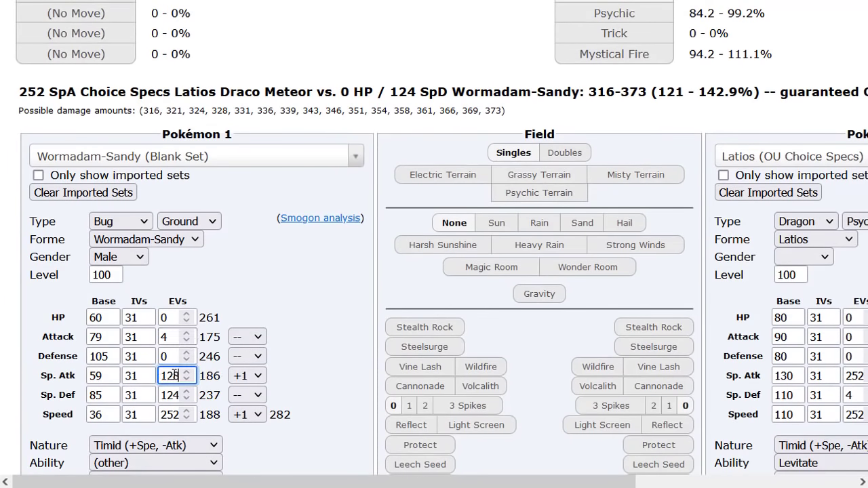
Add Bug Buzz as Wormadam-Sandy's second move and check its damage against Choice Specs Latios.
scroll(385, 110, up, 3)
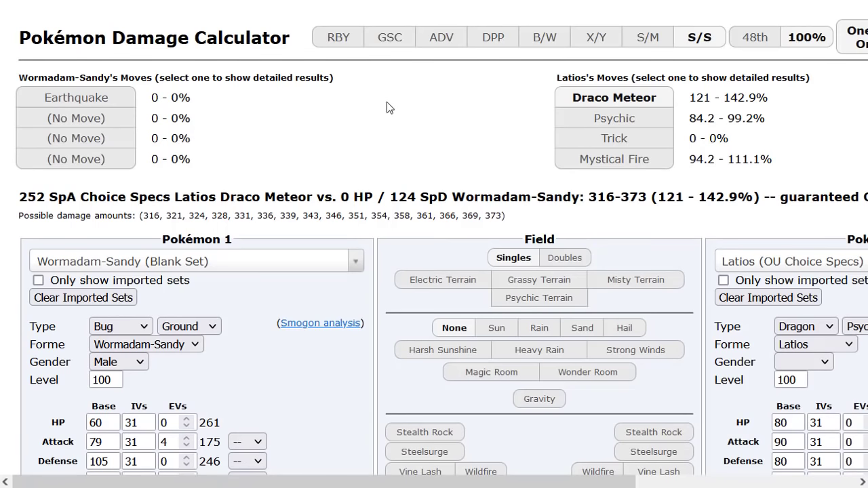
scroll(301, 208, down, 7)
scroll(167, 389, down, 3)
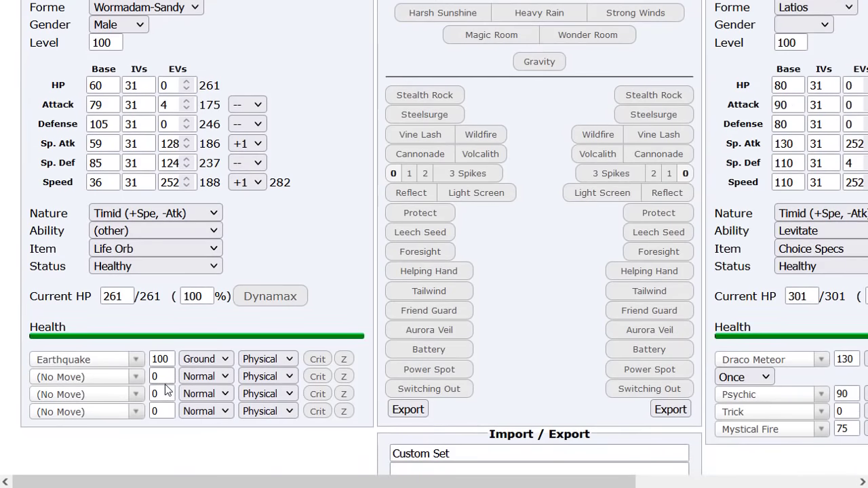
click(115, 377)
text(bug)
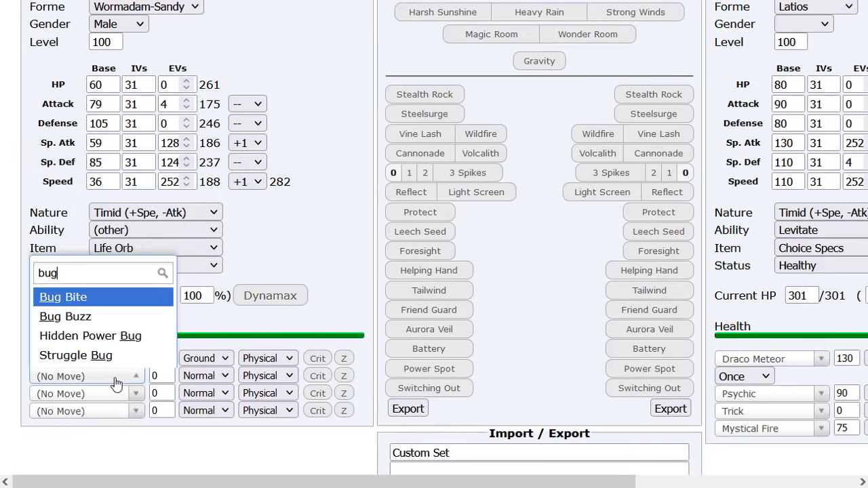
click(67, 316)
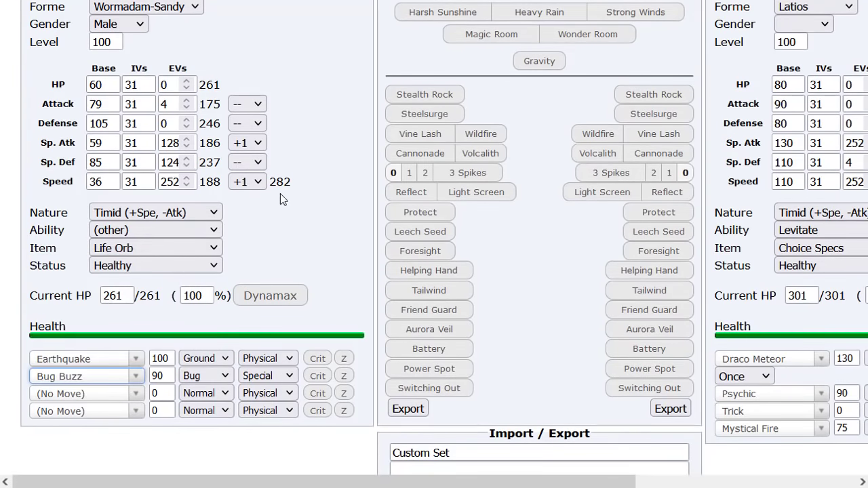
scroll(280, 193, up, 10)
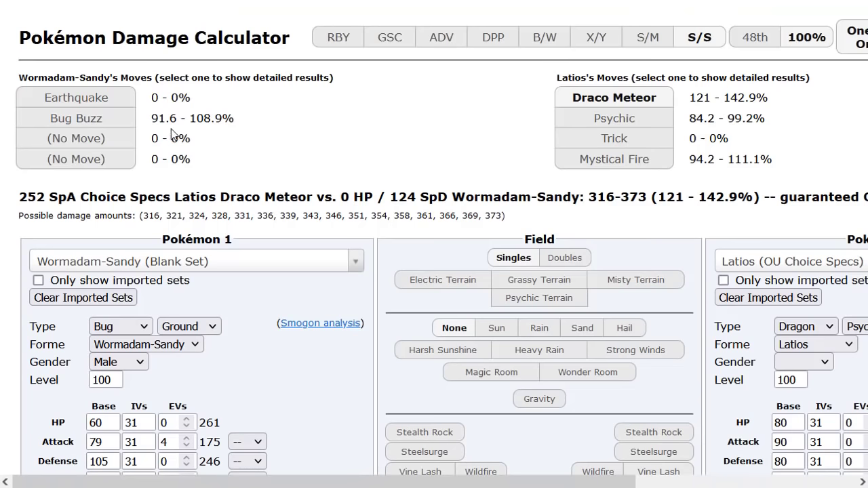
Enable Stealth Rock on Latios's side and show the detailed Bug Buzz result.
scroll(251, 132, down, 3)
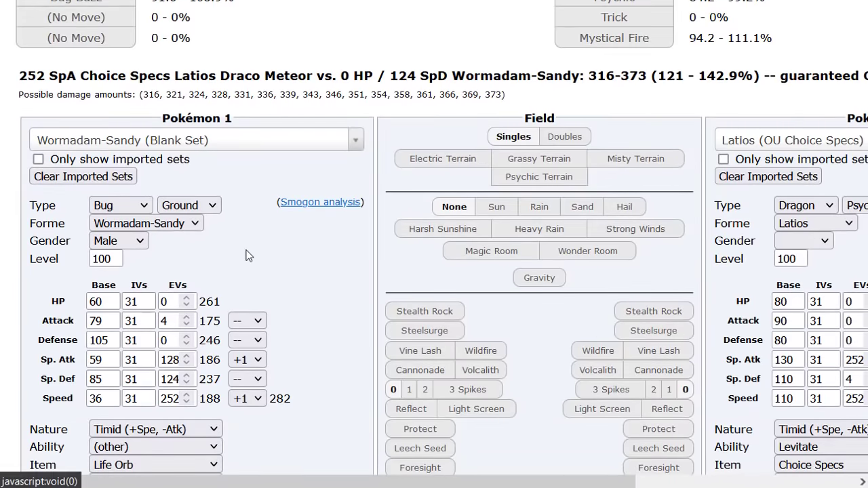
scroll(246, 255, up, 3)
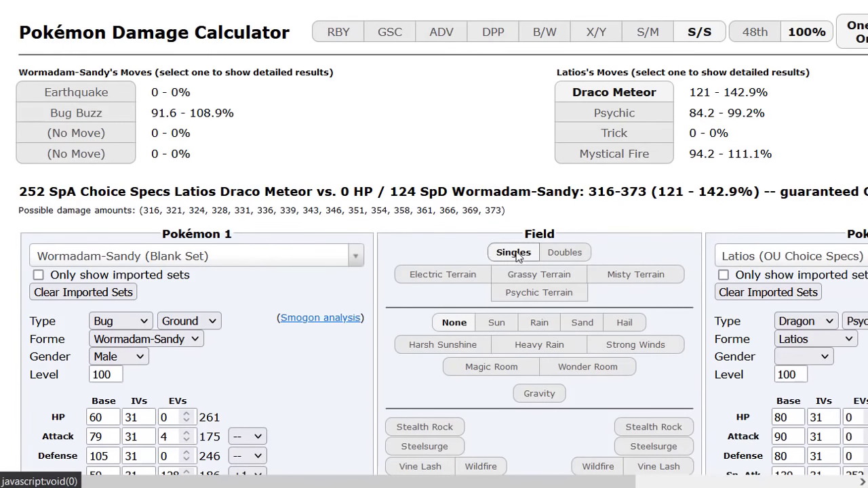
click(639, 428)
click(110, 120)
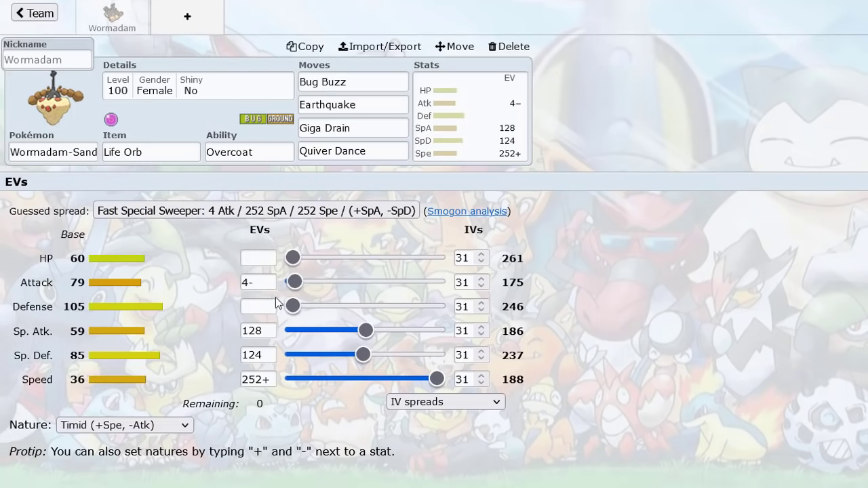
Look over the OU Pokémon list in the team builder for another threat and return to Wormadam-Sandy's stats.
click(77, 151)
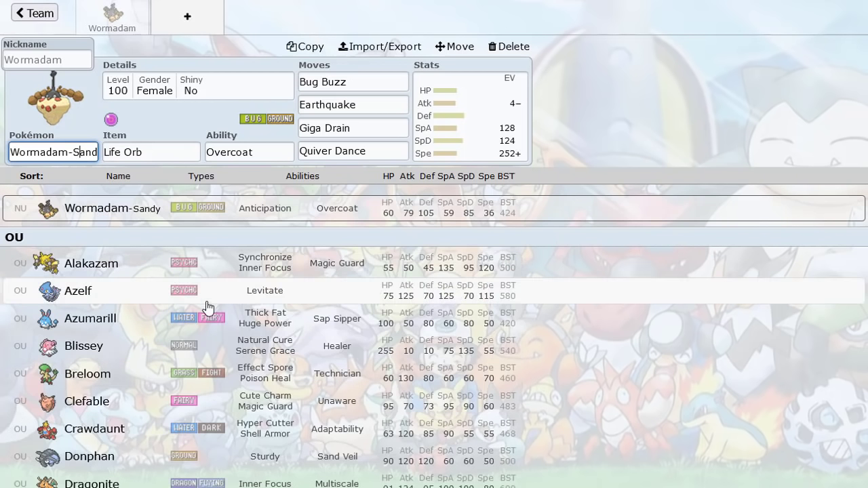
scroll(208, 307, down, 1)
scroll(208, 307, up, 1)
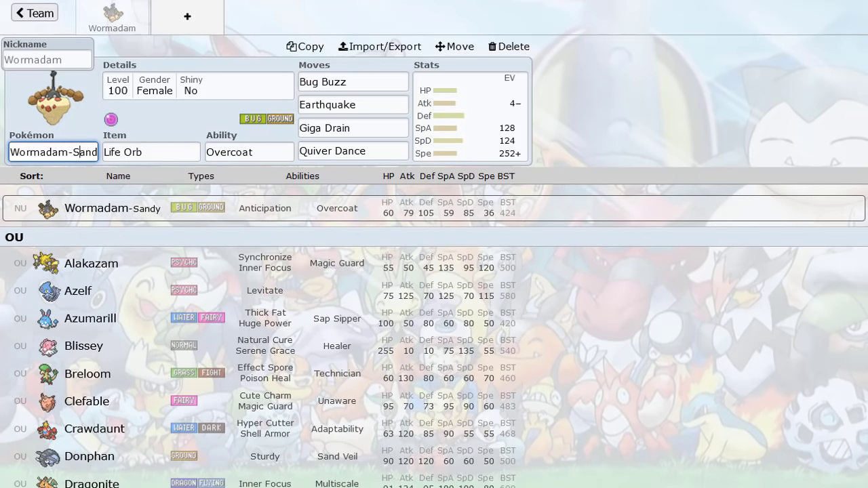
click(436, 139)
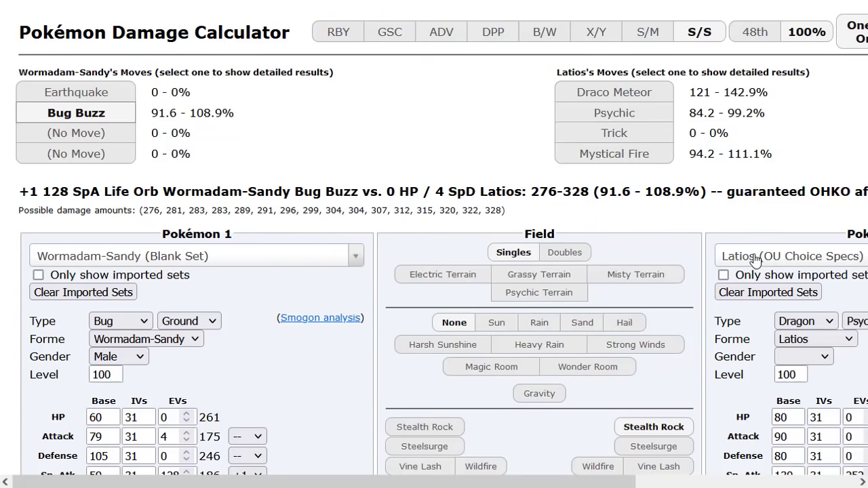
Load the UU Choice Band Azumarill as the opponent in the damage calculator.
click(727, 256)
text(azum)
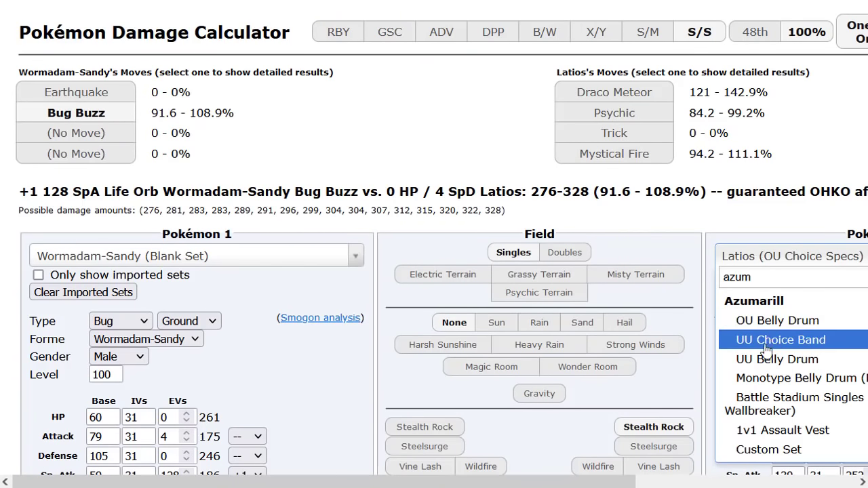
click(765, 343)
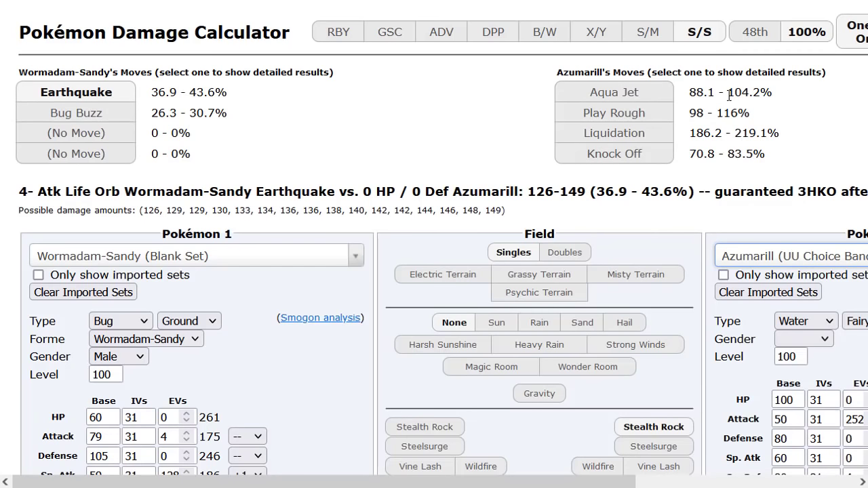
Raise Wormadam-Sandy's Defense EVs to 40 while checking Aqua Jet's damage from Choice Band Azumarill.
scroll(341, 268, down, 2)
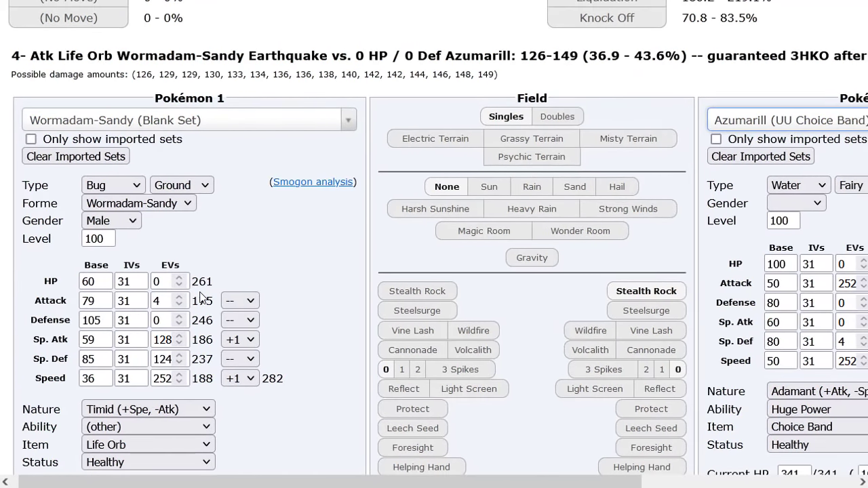
scroll(195, 278, up, 1)
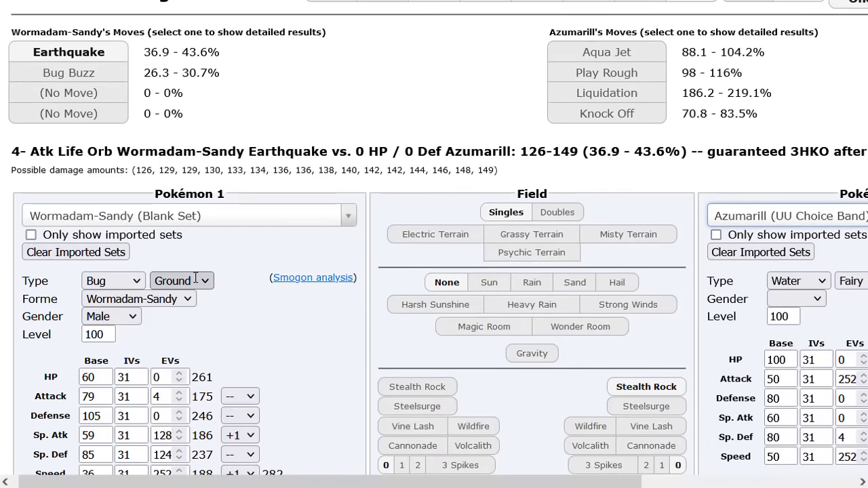
click(180, 412)
click(179, 412)
click(179, 412)
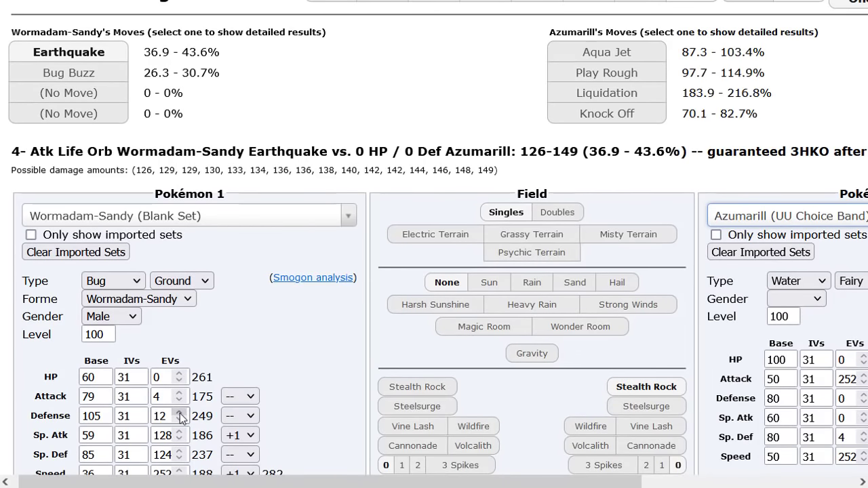
click(180, 412)
click(180, 412)
click(180, 413)
click(180, 412)
click(179, 412)
click(179, 412)
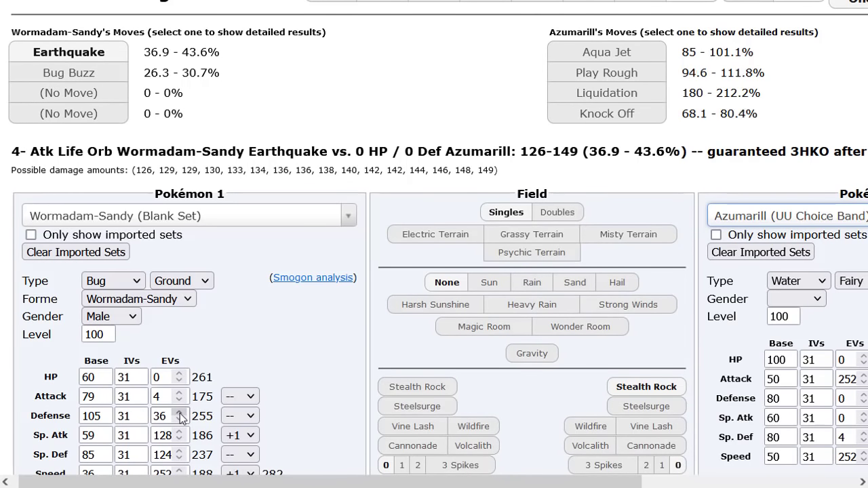
click(180, 412)
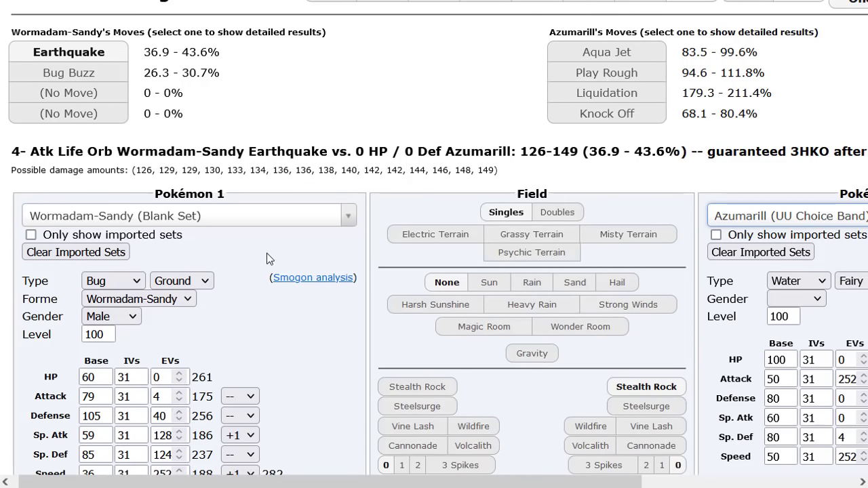
scroll(266, 253, down, 3)
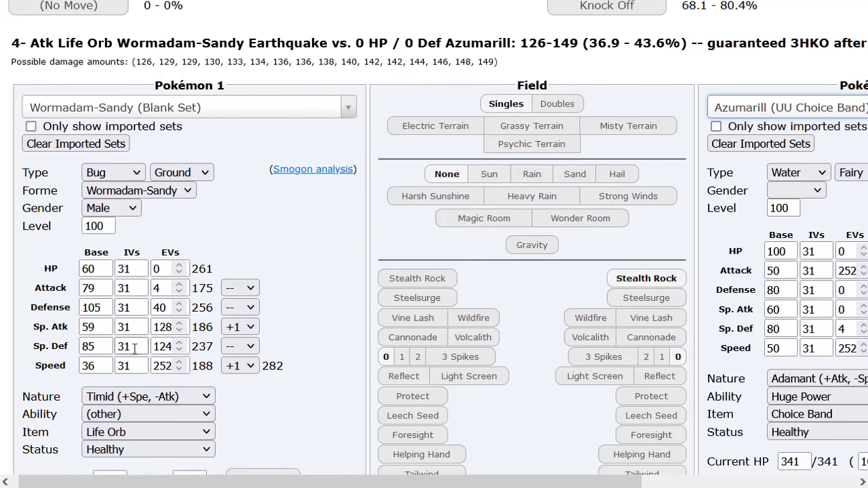
scroll(250, 265, up, 3)
scroll(223, 282, down, 5)
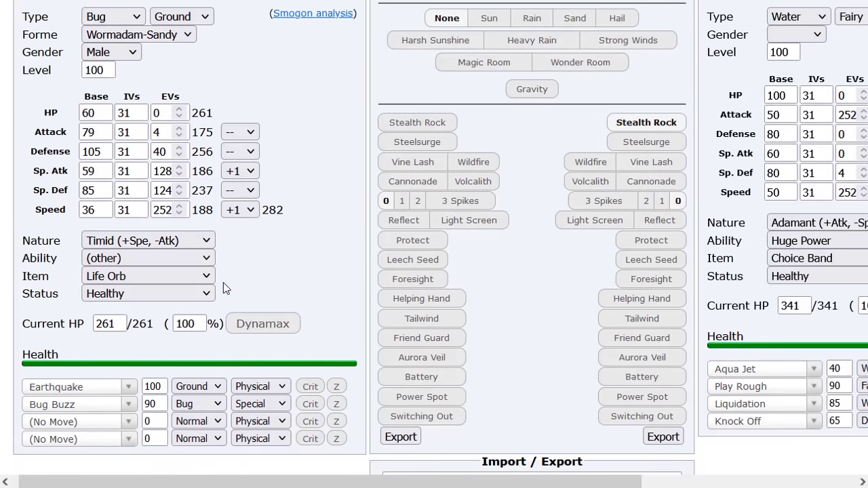
Add Giga Drain as Wormadam-Sandy's third move in the damage calculator and check its damage against Choice Band Azumarill.
click(88, 420)
text(gig)
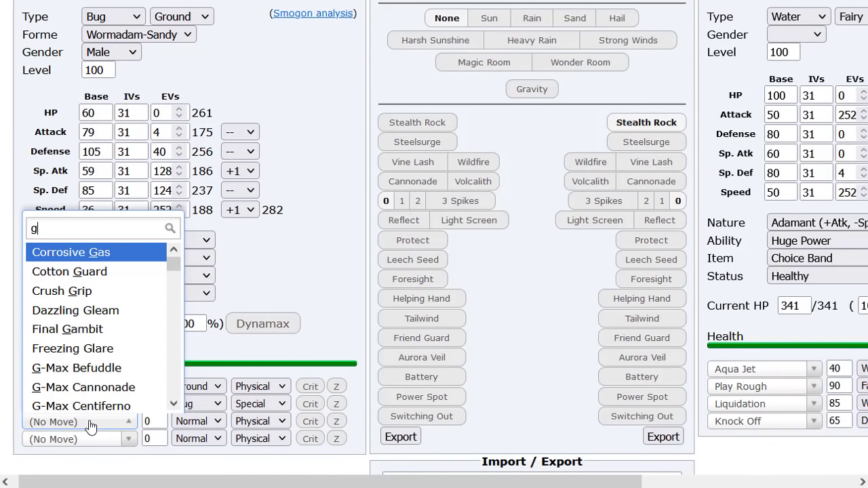
click(91, 366)
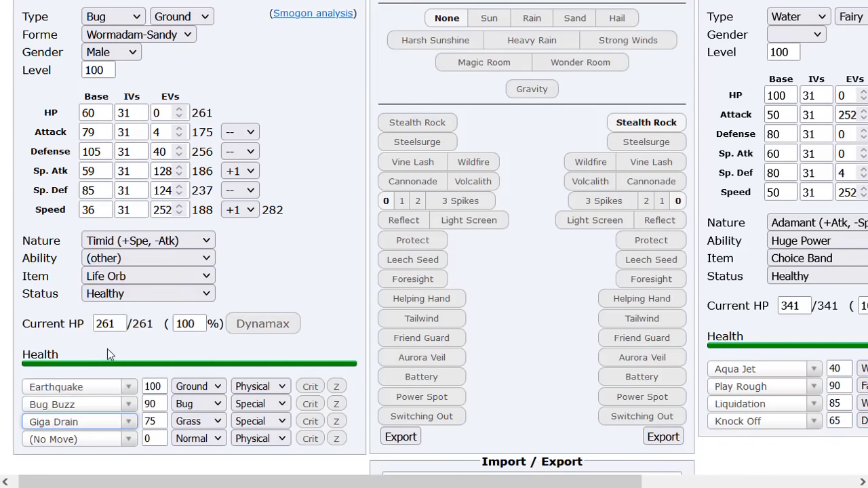
scroll(252, 211, up, 5)
scroll(211, 364, down, 2)
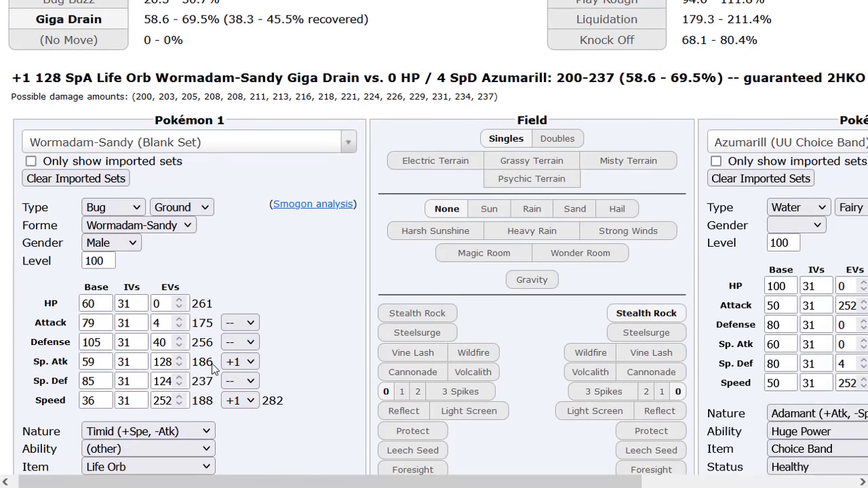
scroll(214, 161, up, 2)
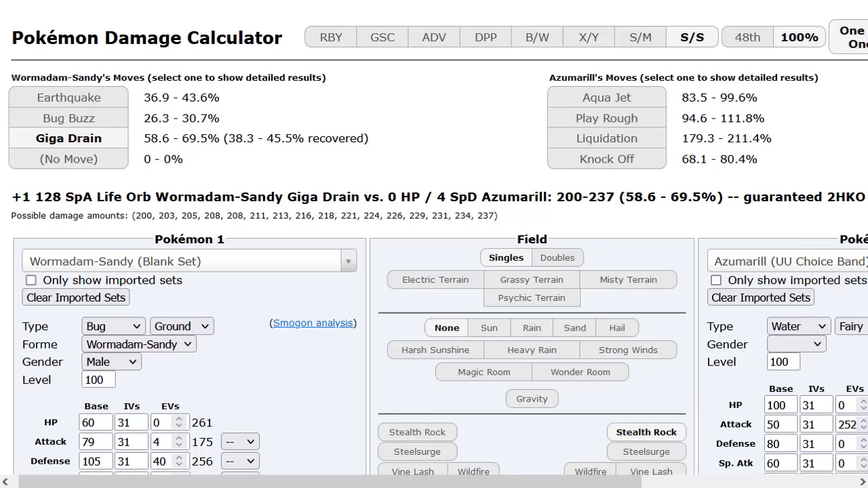
Load the OU Swords Dance Crawdaunt as the opponent in the damage calculator.
click(762, 260)
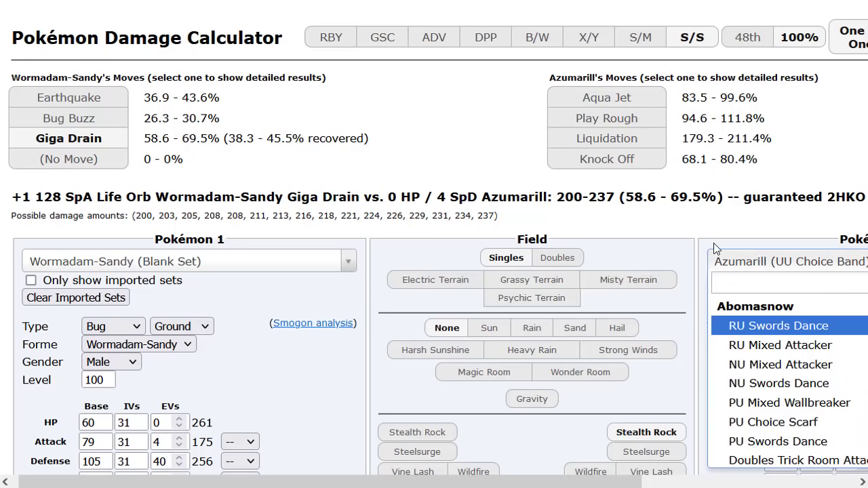
text(crawd)
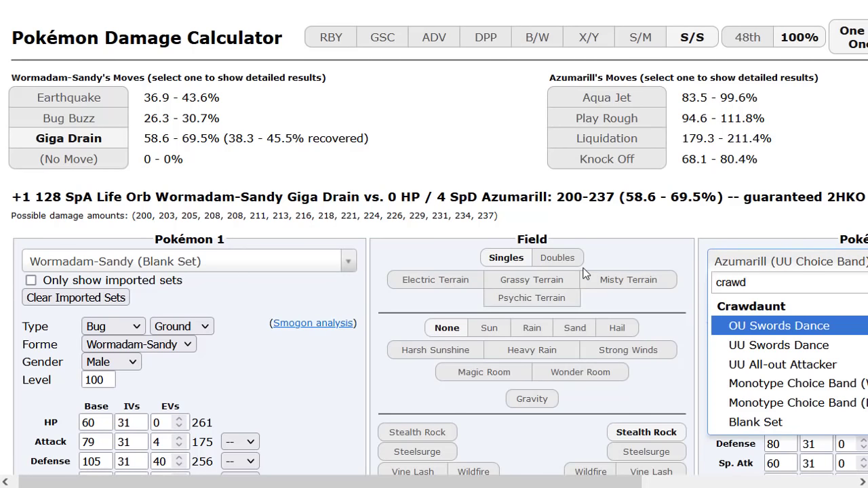
click(768, 326)
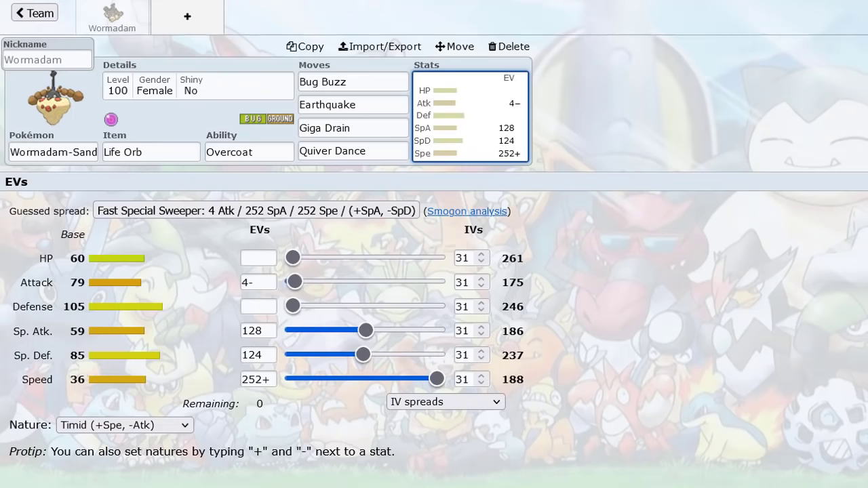
Set Wormadam-Sandy's EVs to 88 Sp. Atk and 40 Defense in the team builder, and match the 88 Sp. Atk in the damage calculator.
drag(335, 330, 292, 332)
drag(339, 311, 478, 328)
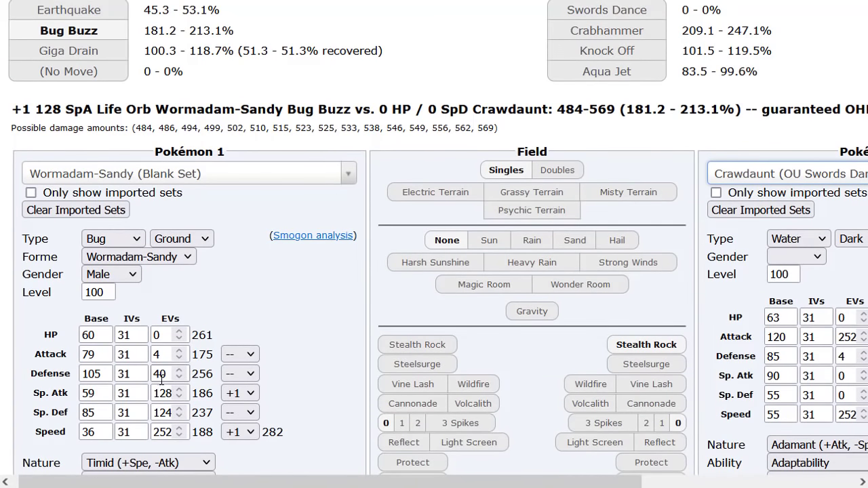
double_click(164, 393)
text(88)
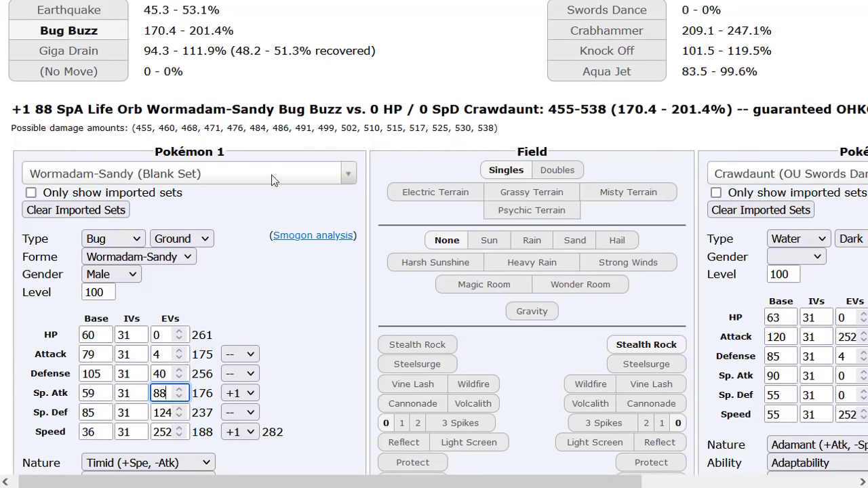
Remove Stealth Rock from Crawdaunt's side and show the detailed Giga Drain result.
click(117, 54)
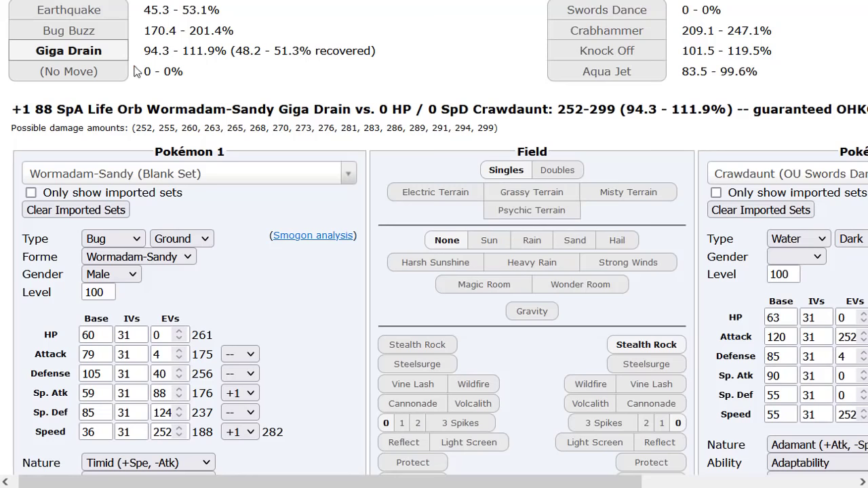
click(629, 346)
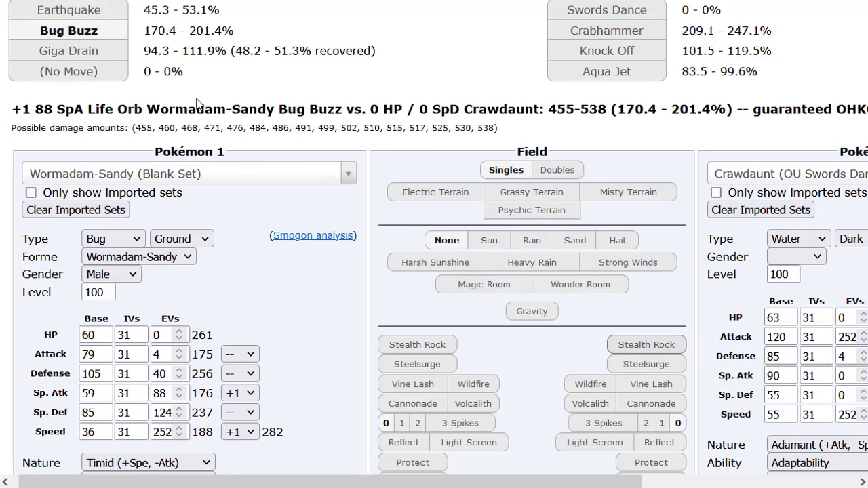
click(102, 54)
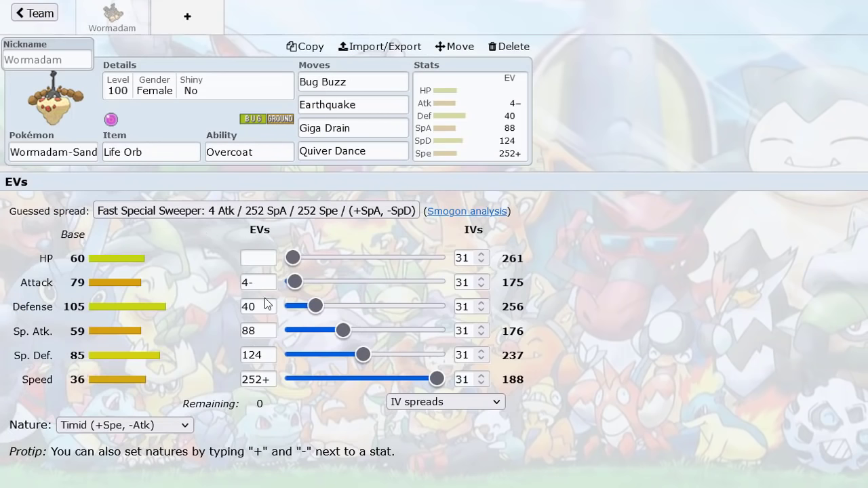
Make Wormadam-Sandy shiny in the team builder, go back to the team overview and reopen its EV spread.
click(271, 306)
click(194, 88)
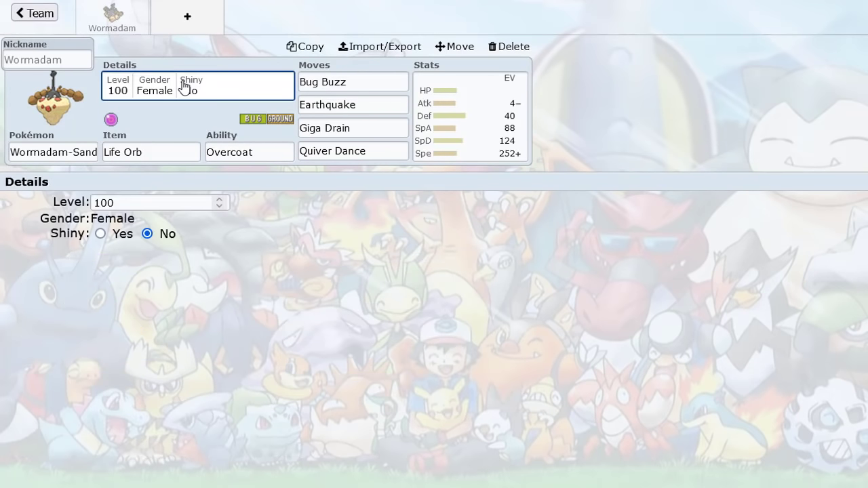
click(100, 234)
click(147, 234)
click(100, 234)
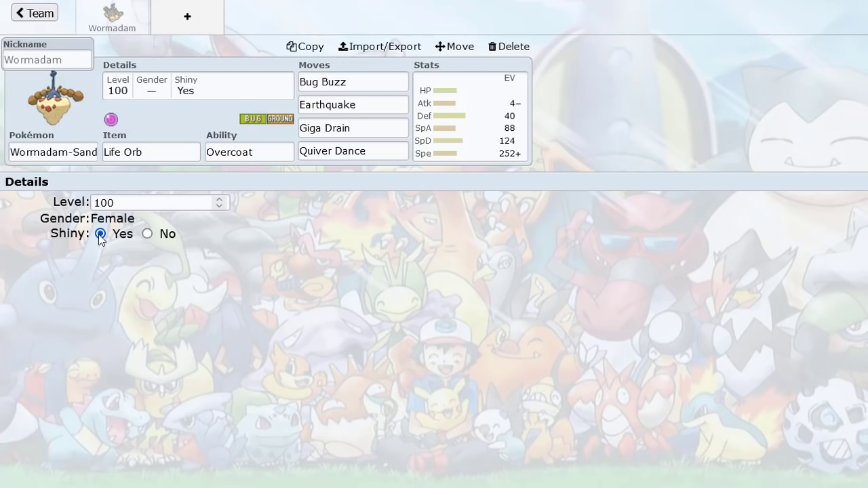
click(147, 234)
click(100, 234)
click(32, 15)
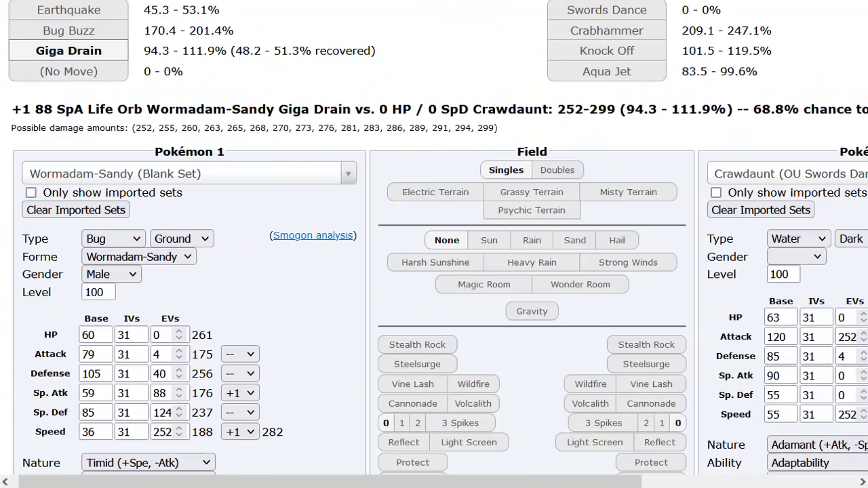
scroll(383, 182, up, 1)
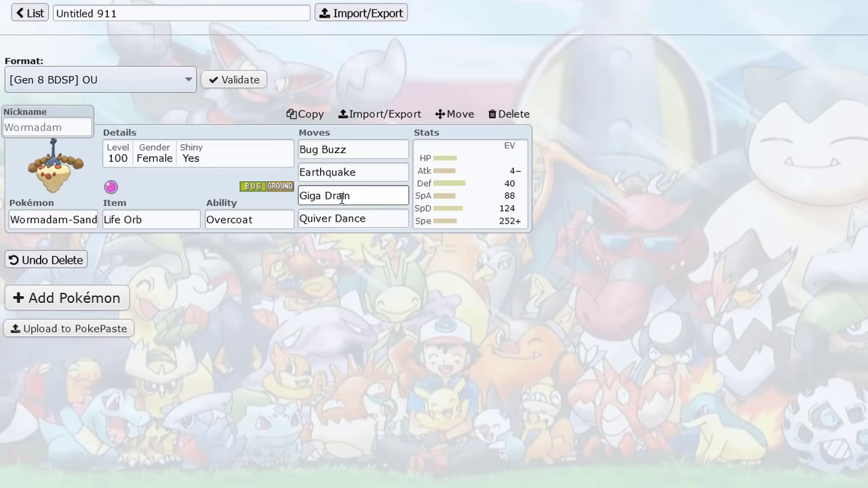
click(490, 224)
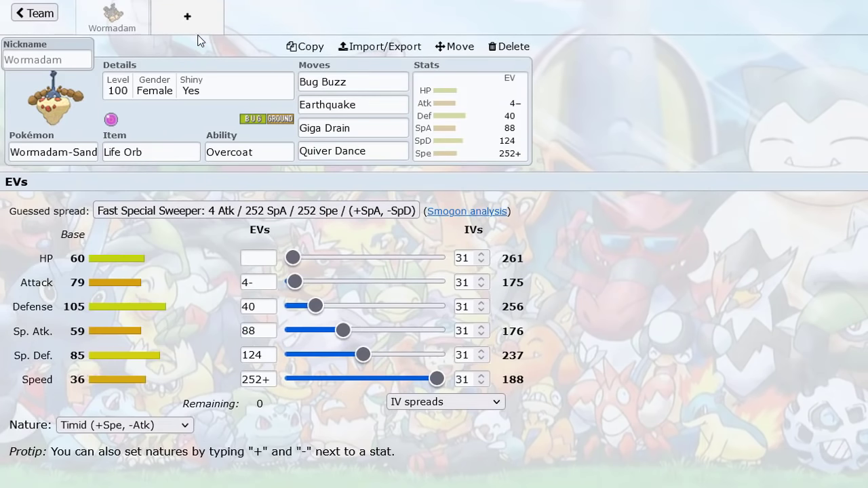
Add Lucario as a second team member and give it 252 Speed EVs to check its Speed.
click(187, 16)
text(hea)
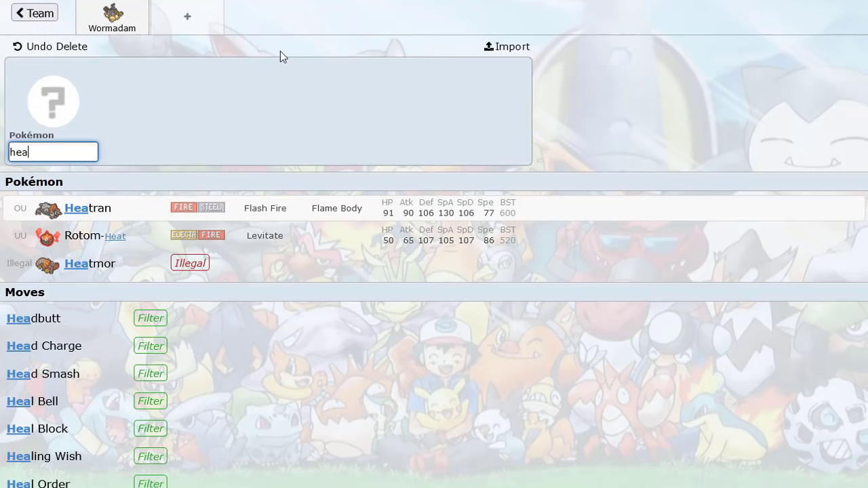
key(BackSpace)
key(BackSpace)
key(BackSpace)
text(luc)
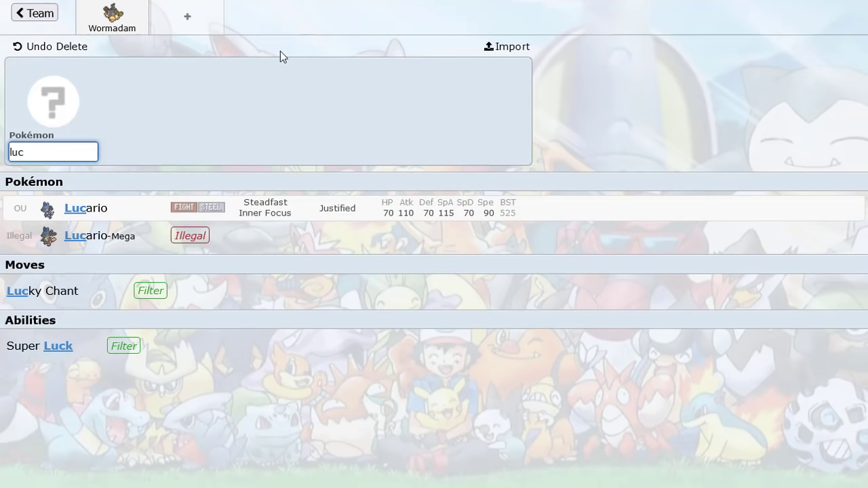
click(478, 210)
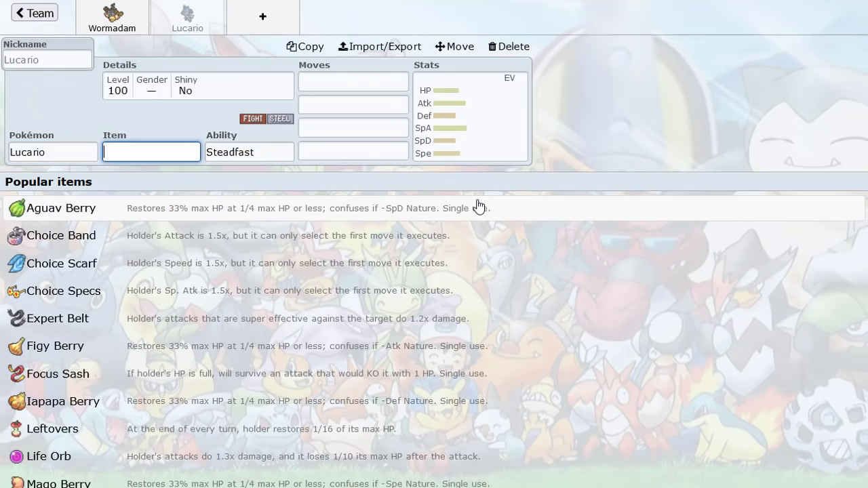
click(478, 149)
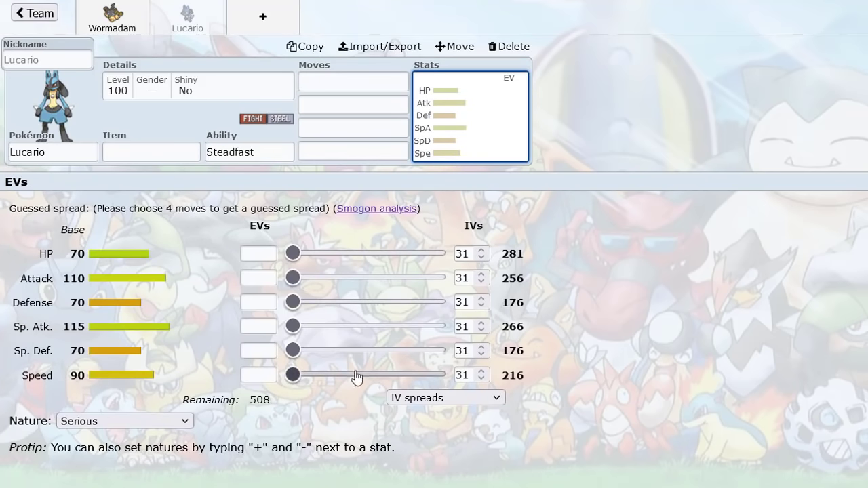
drag(355, 378, 484, 382)
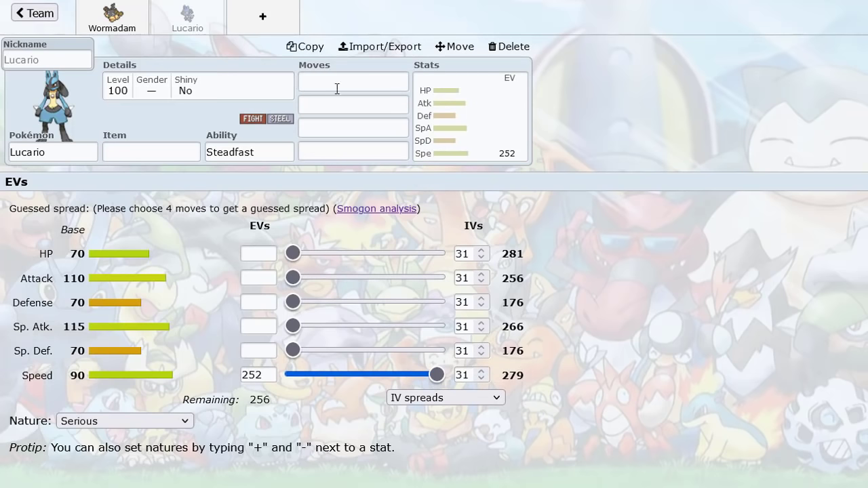
Delete Lucario from the team and return to Wormadam-Sandy.
click(62, 151)
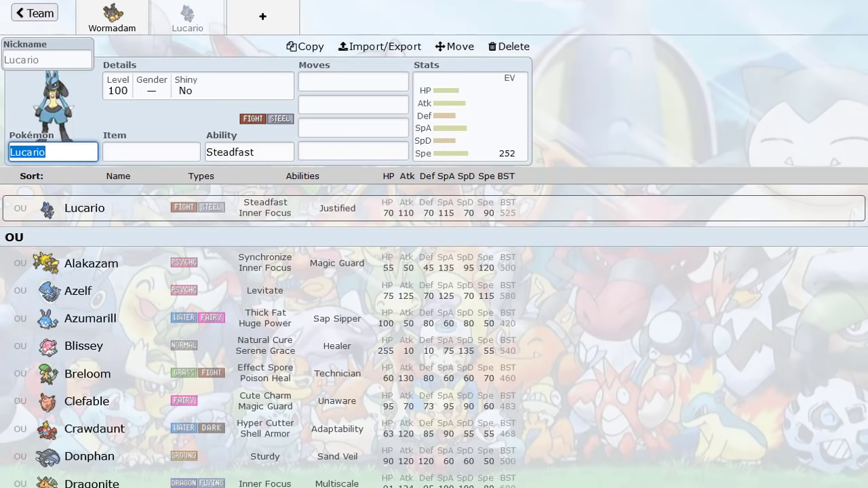
click(513, 46)
click(112, 25)
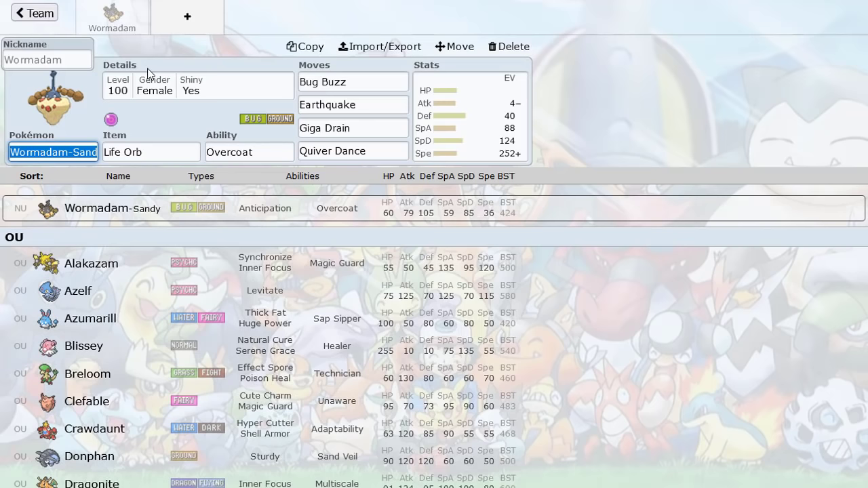
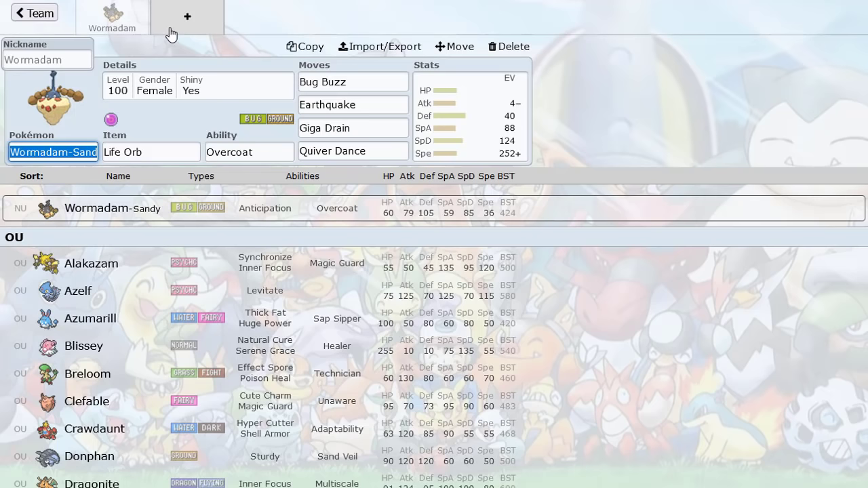
Add Magnezone as a second team member and give it a Choice Scarf.
key(BackSpace)
text(mag)
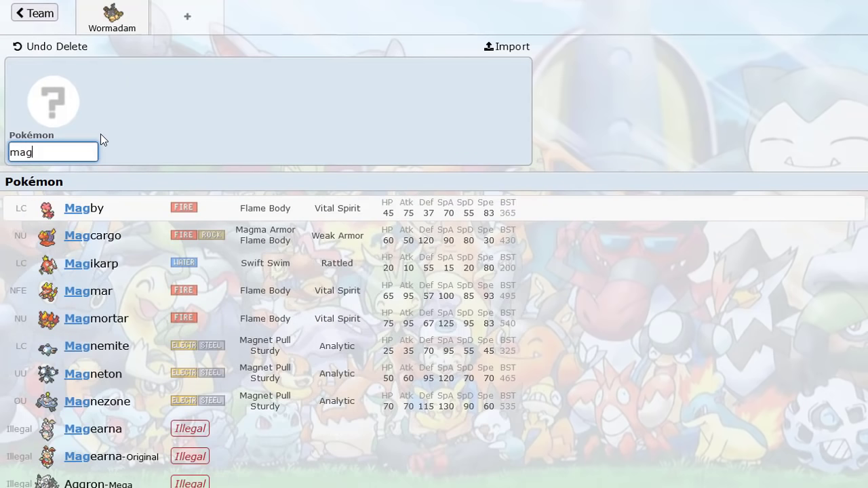
click(109, 401)
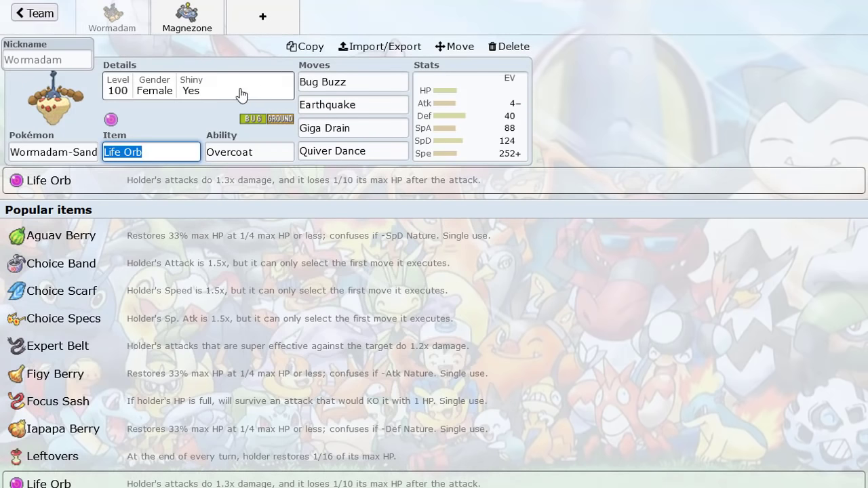
click(185, 33)
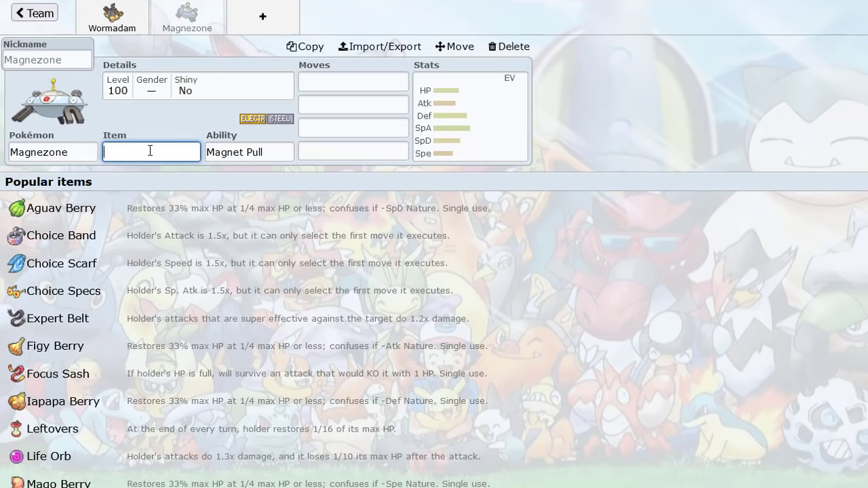
text(choi)
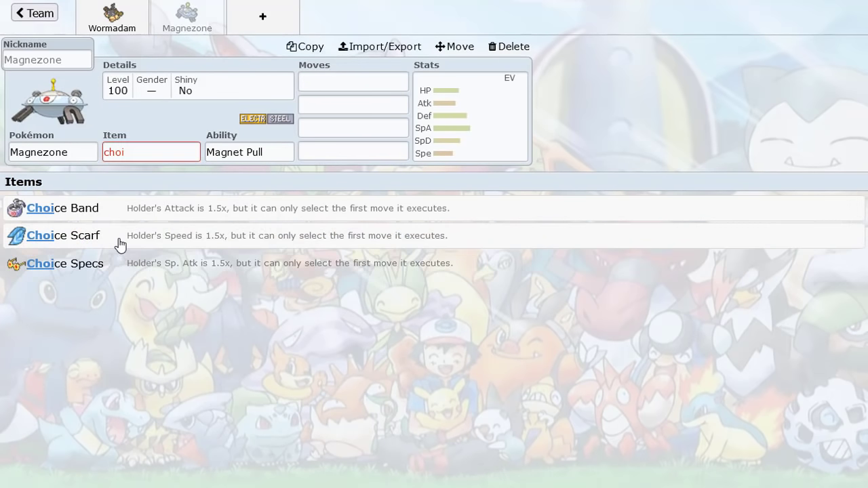
click(118, 240)
Look over the OU Pokémon list from Magnezone's species selection.
click(70, 152)
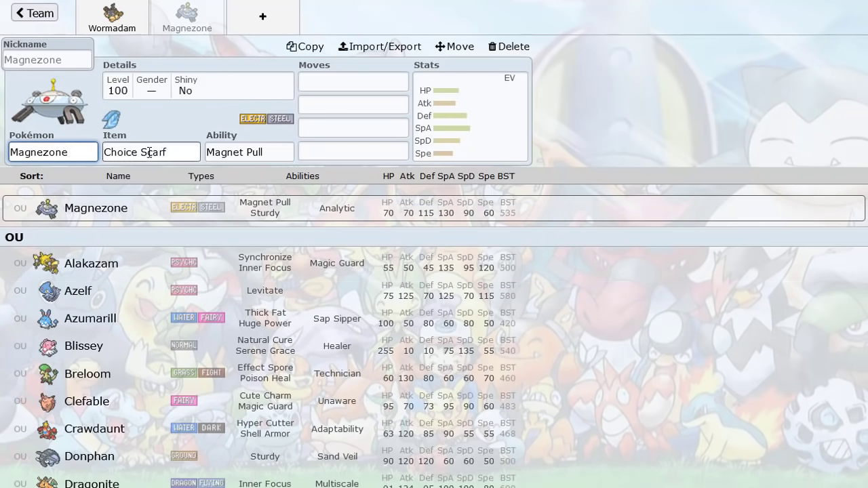
scroll(150, 251, down, 3)
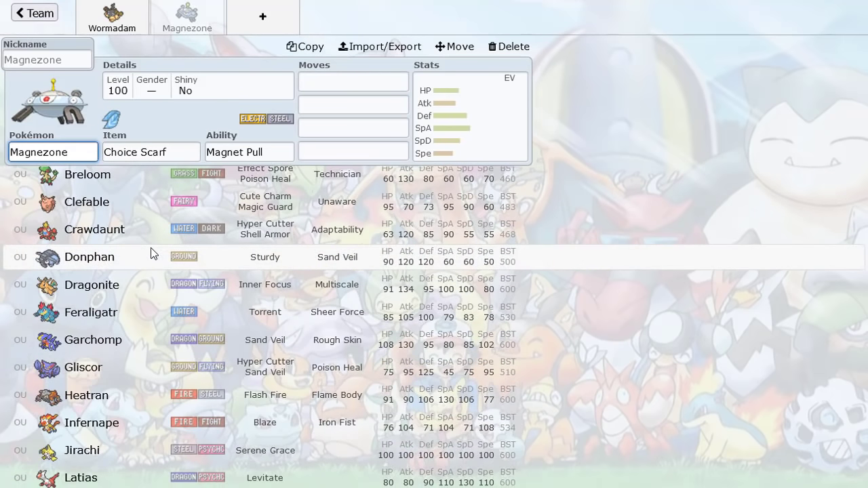
scroll(152, 253, down, 1)
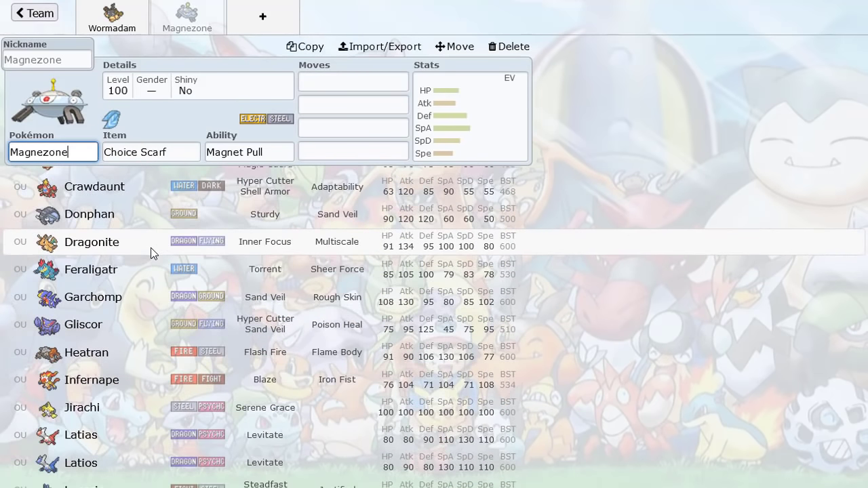
scroll(151, 247, down, 3)
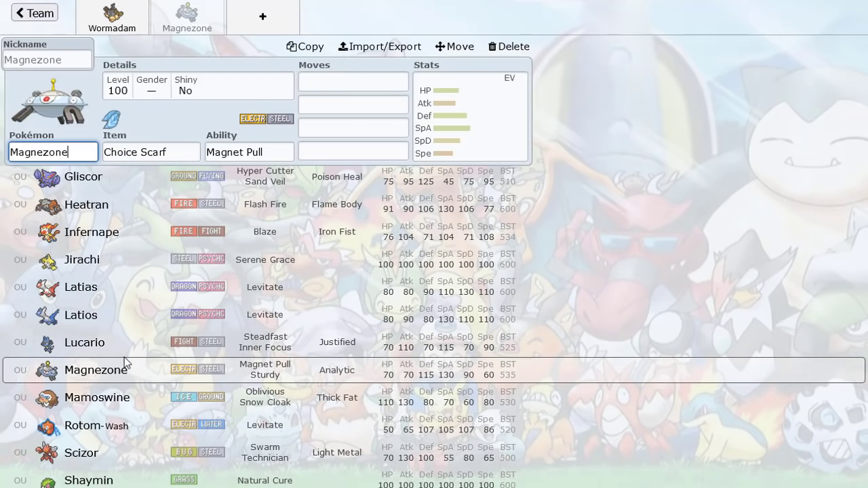
scroll(125, 357, down, 5)
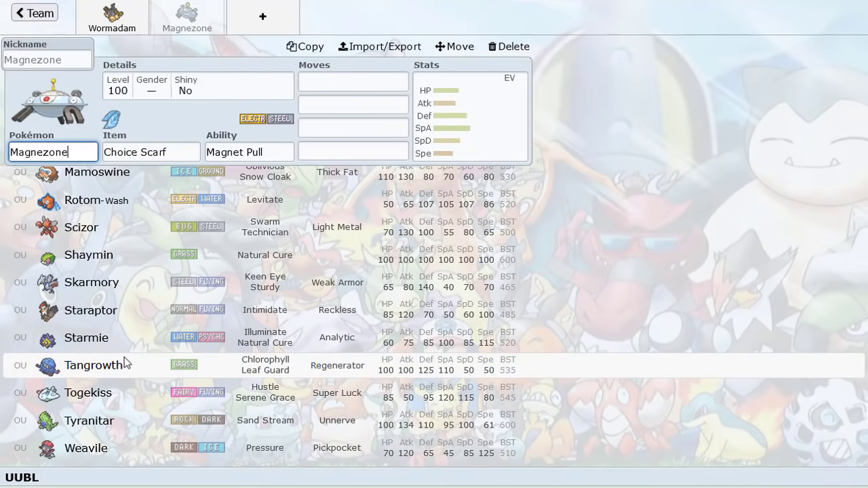
scroll(124, 364, up, 10)
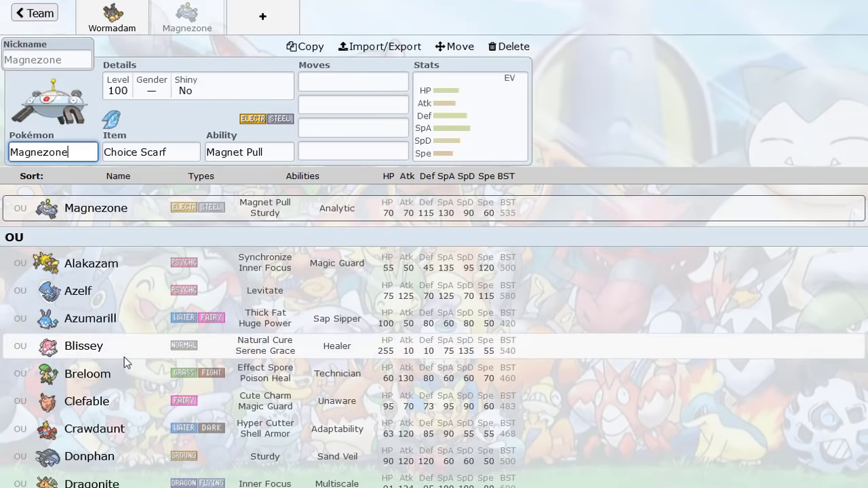
Give Magnezone the moves Volt Switch, Thunderbolt, Flash Cannon and Thunder Wave.
click(333, 79)
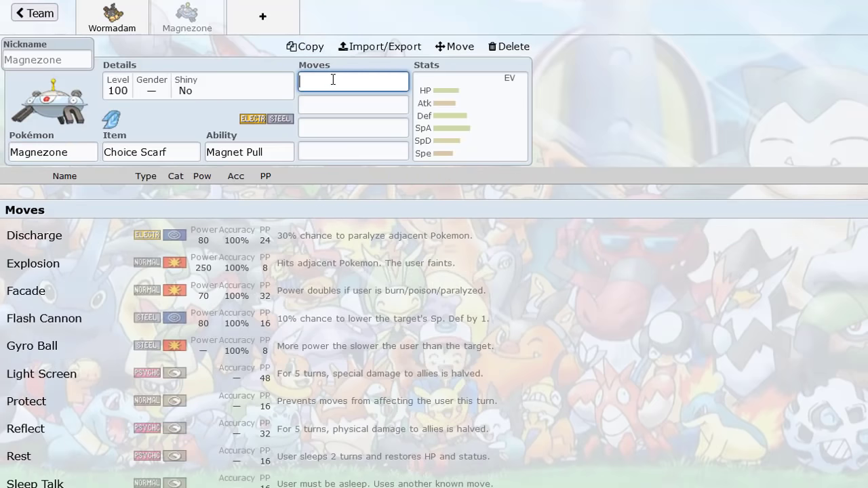
text(v)
click(255, 212)
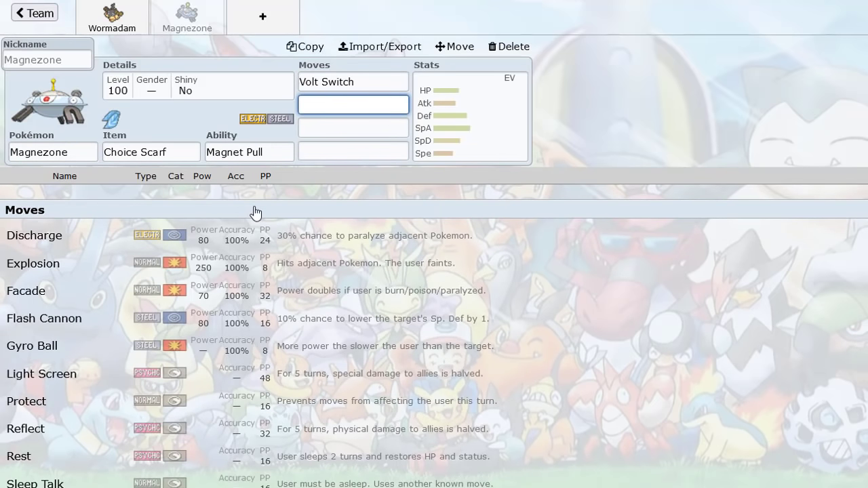
text(th)
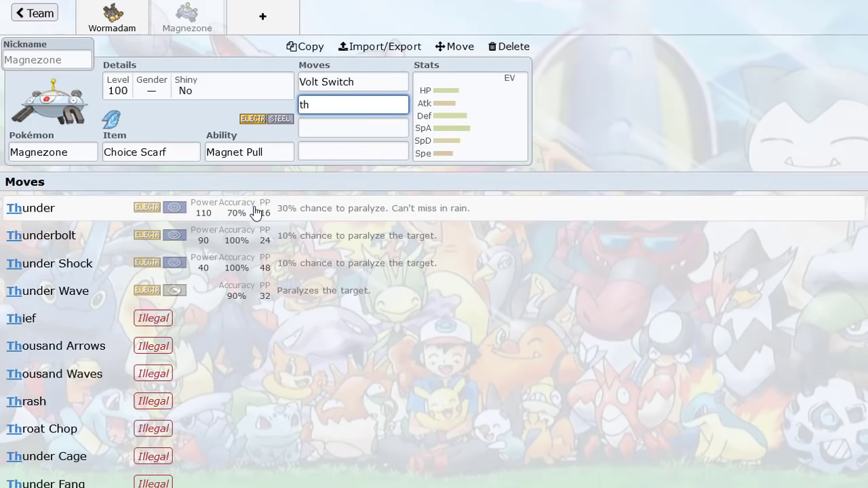
click(310, 237)
text(fl)
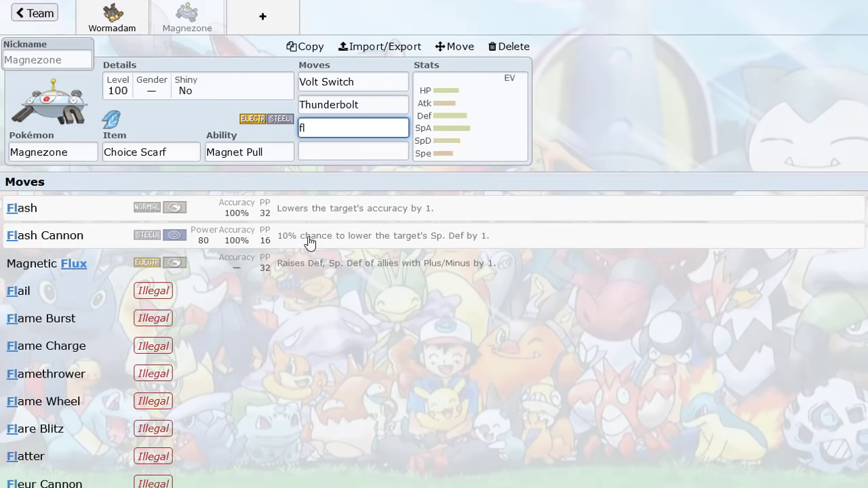
click(309, 242)
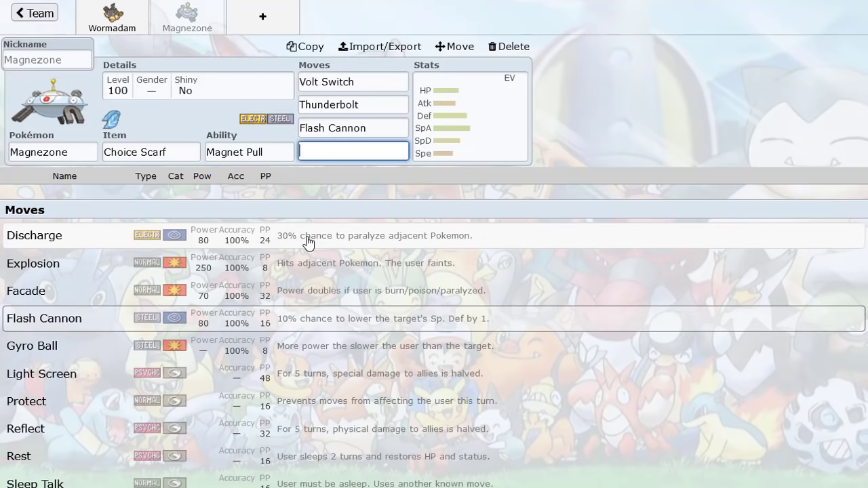
text(th)
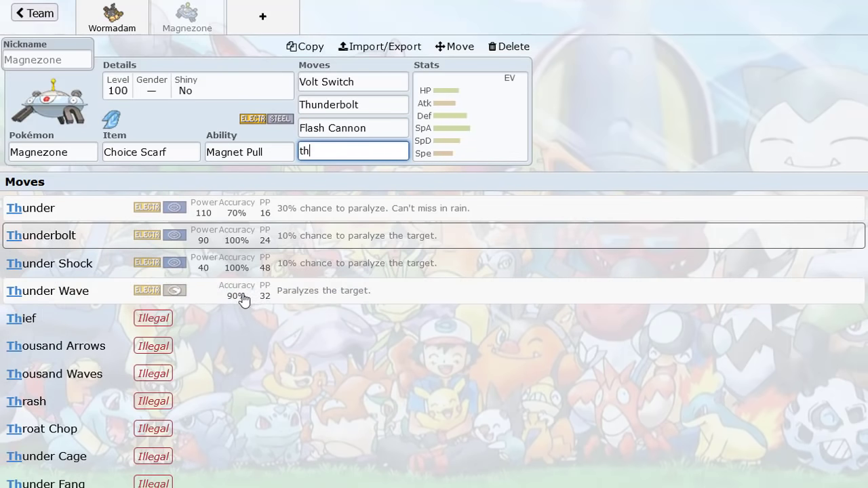
click(145, 291)
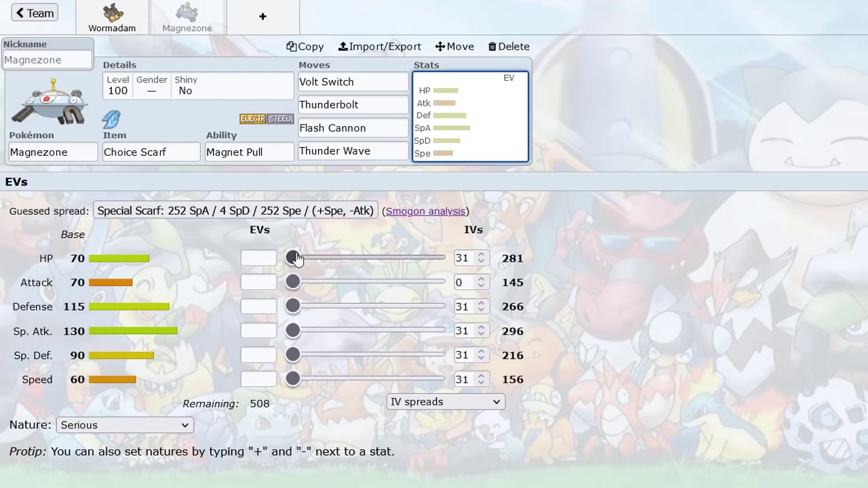
Apply Magnezone's guessed Special Scarf spread, then move the 4 Sp. Def. EVs into Defense.
click(264, 214)
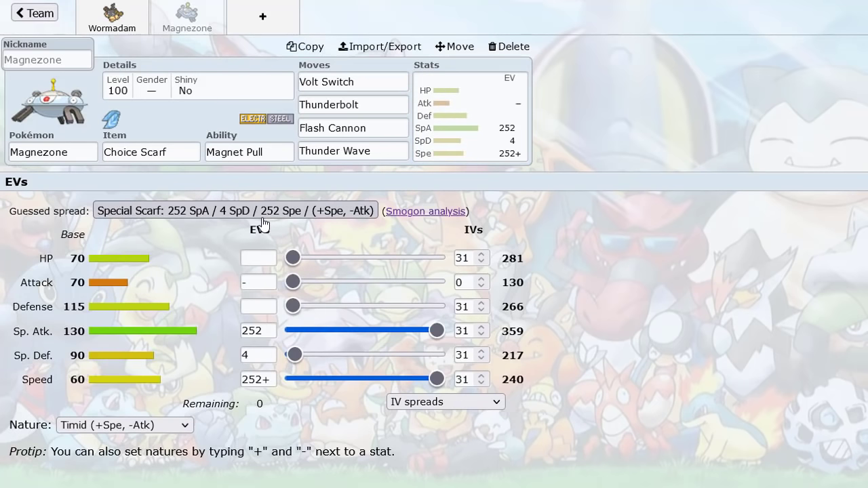
drag(298, 356, 275, 360)
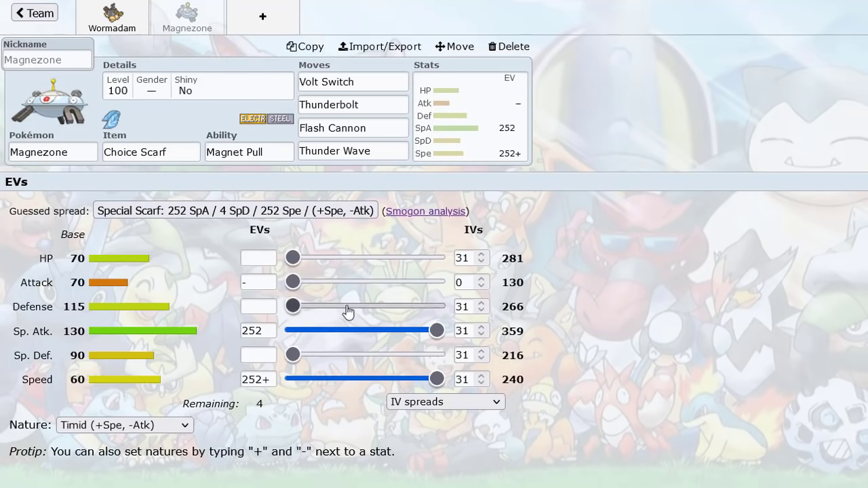
click(348, 311)
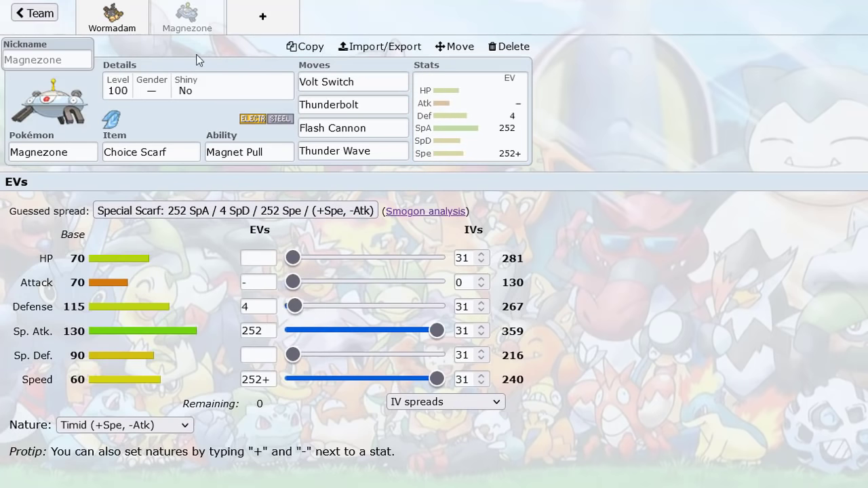
Restore the deleted team member from the team overview and delete it again.
click(51, 15)
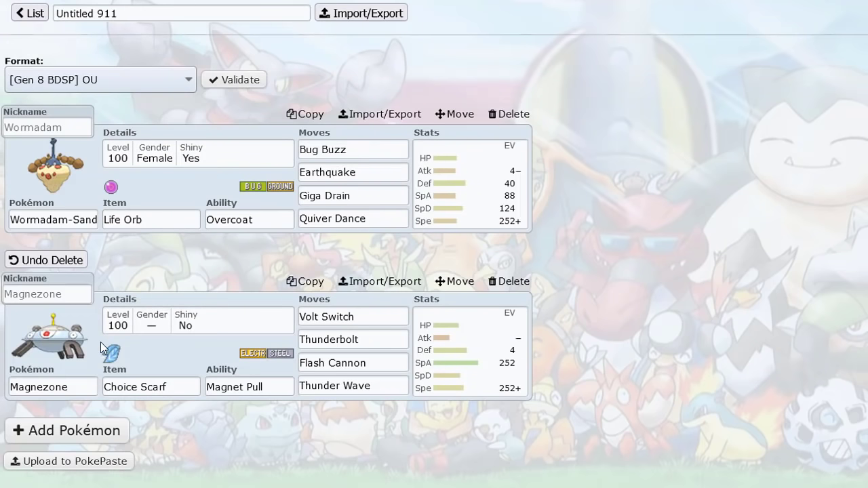
click(66, 263)
click(508, 252)
Switch between the Magnezone and Wormadam sets to review the team so far.
click(107, 423)
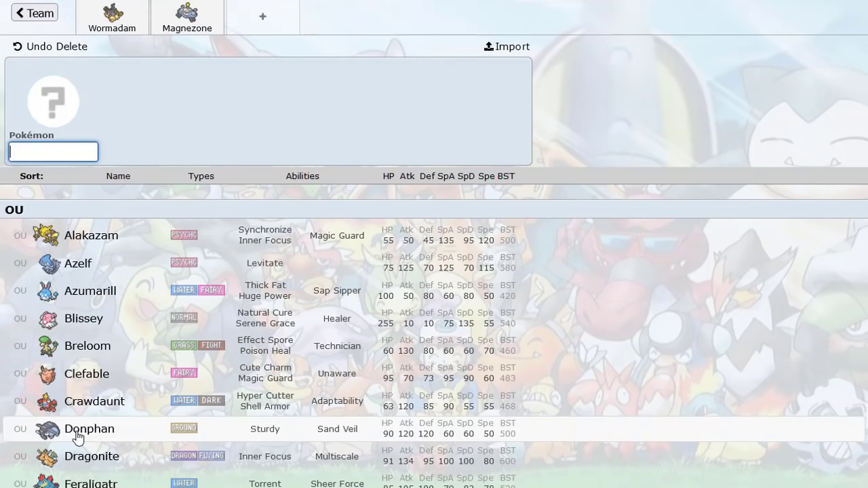
click(186, 19)
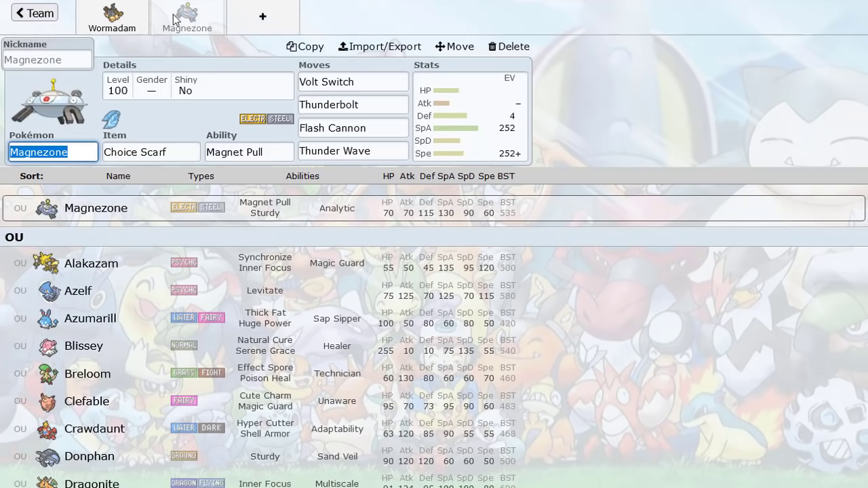
click(139, 24)
click(184, 26)
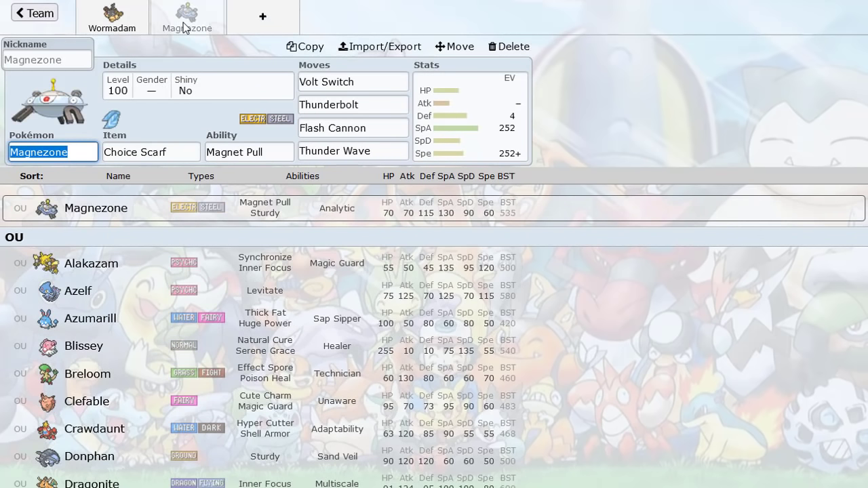
Start a third team member and filter the Pokémon list by the move Knock Off.
click(289, 15)
text(kn)
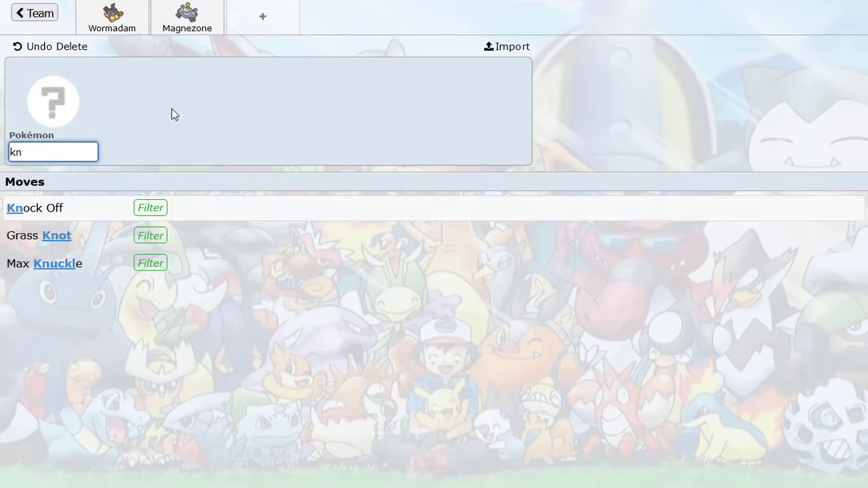
click(114, 210)
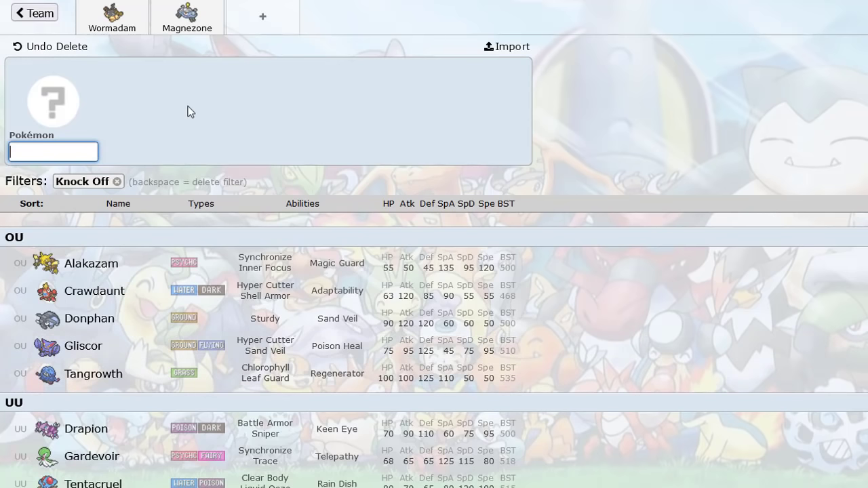
Examine the Knock Off users in the OU, UU and RU tiers for a suitable teammate.
scroll(180, 316, down, 2)
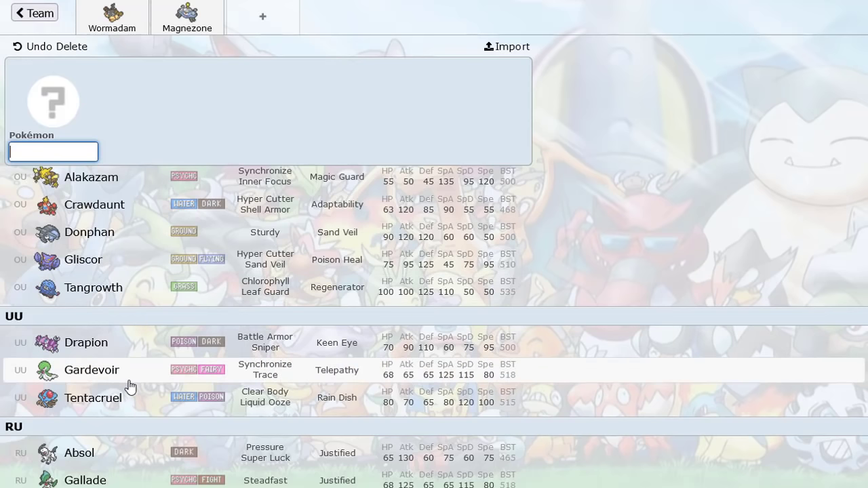
scroll(131, 387, up, 1)
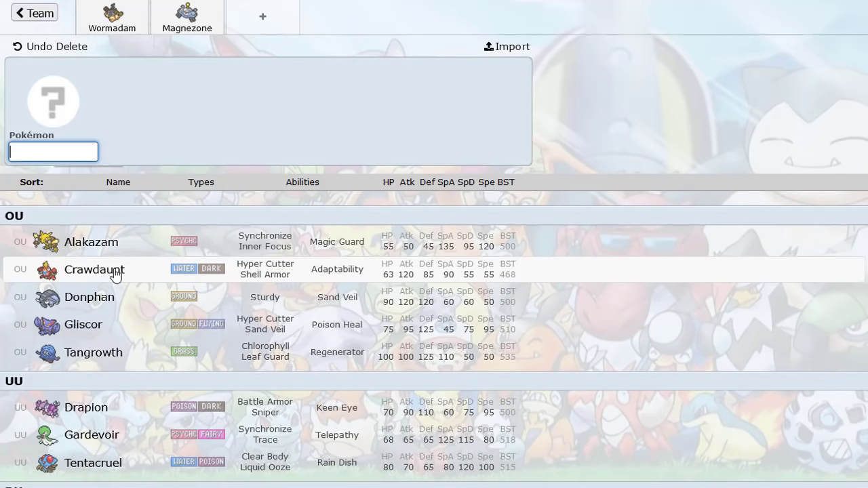
scroll(122, 287, down, 5)
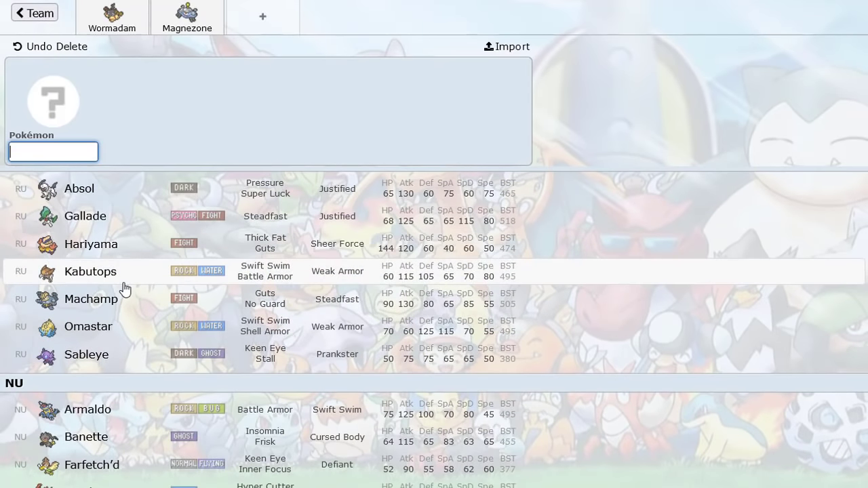
scroll(124, 288, up, 5)
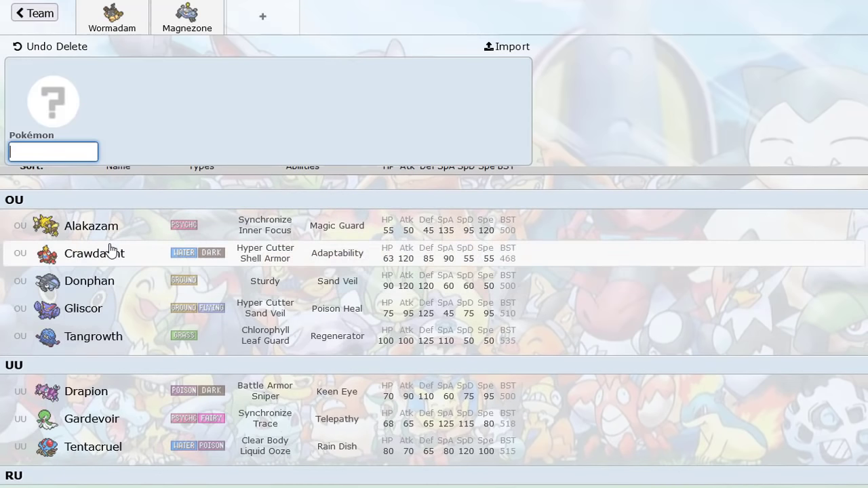
scroll(111, 291, down, 2)
scroll(111, 296, up, 1)
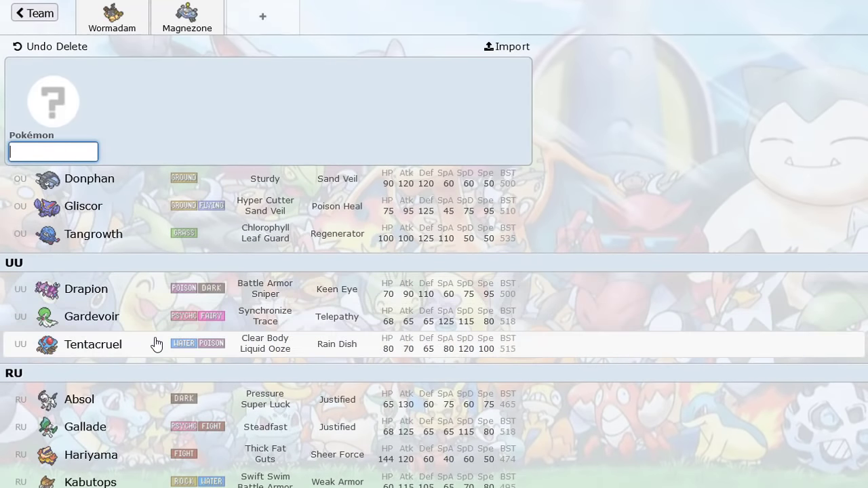
scroll(154, 344, up, 1)
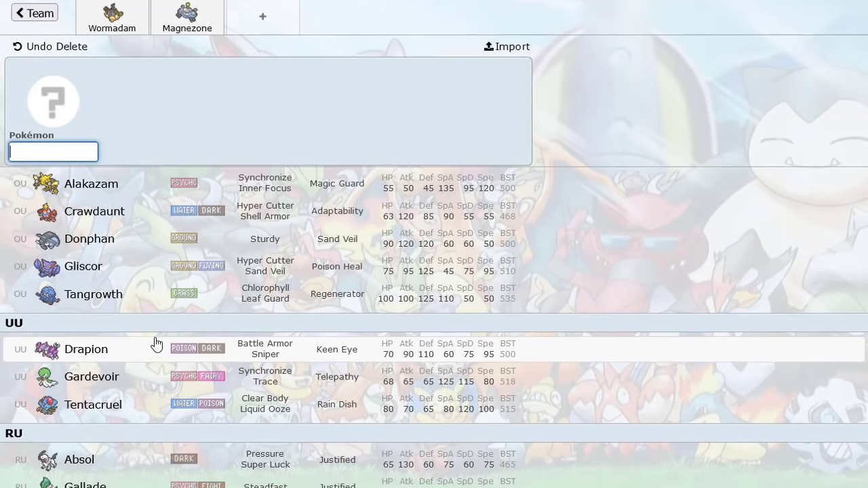
scroll(155, 328, up, 1)
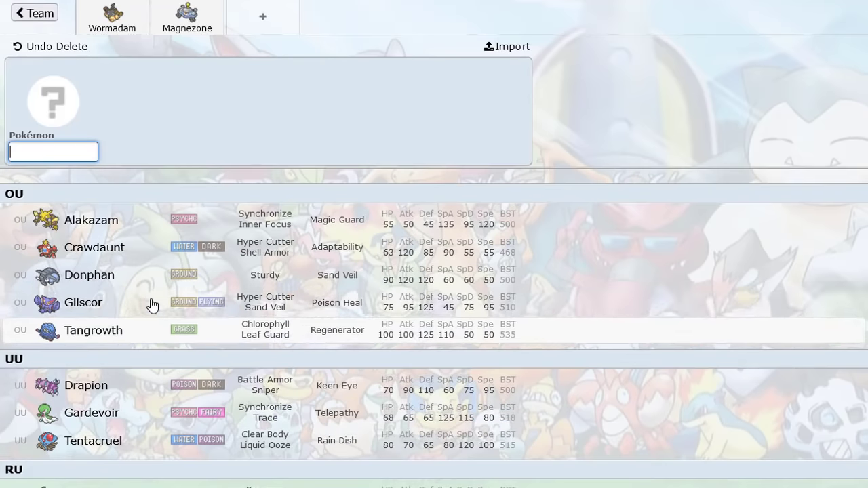
Add Crawdaunt as the third team member and compare it with Wormadam's set.
click(147, 253)
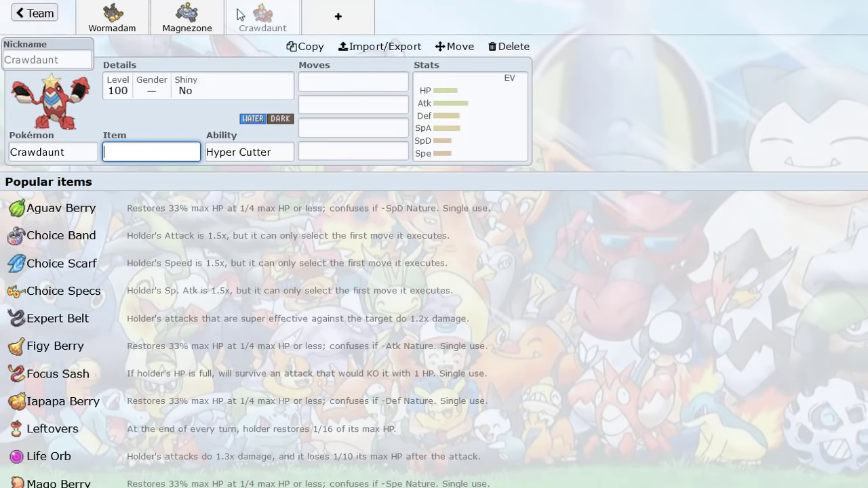
click(127, 30)
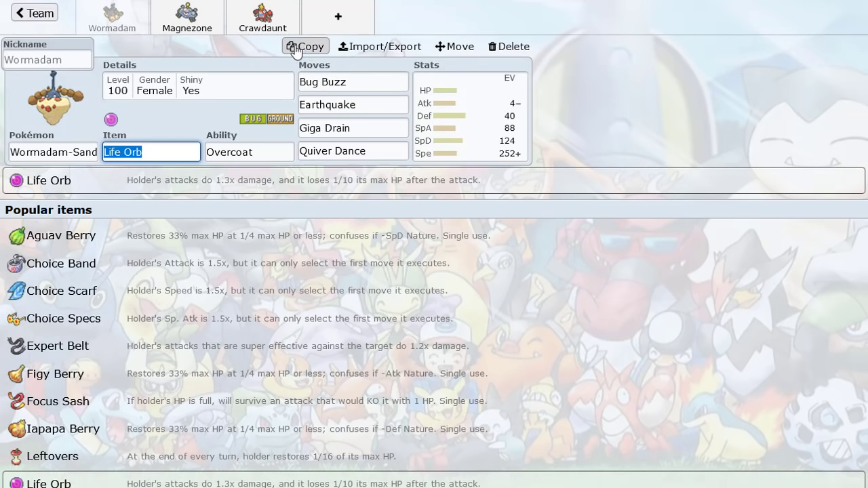
click(275, 30)
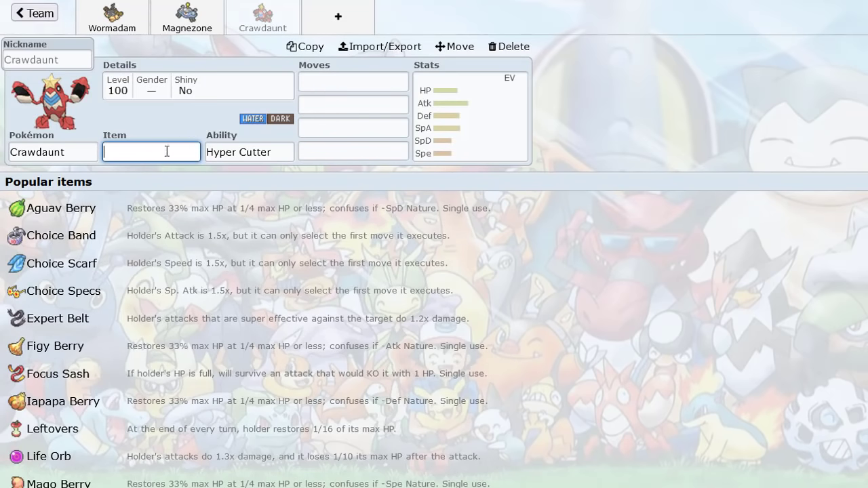
Open the team Untitled 910 and look over its sets down to Crawdaunt.
click(52, 19)
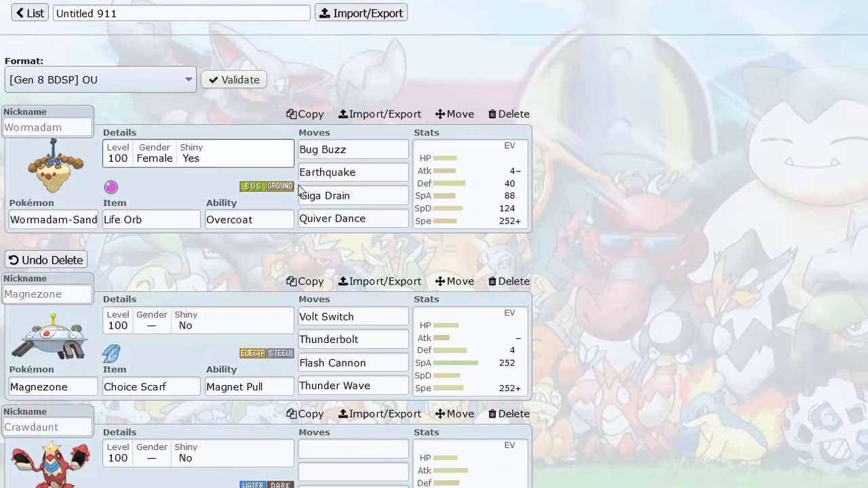
click(30, 15)
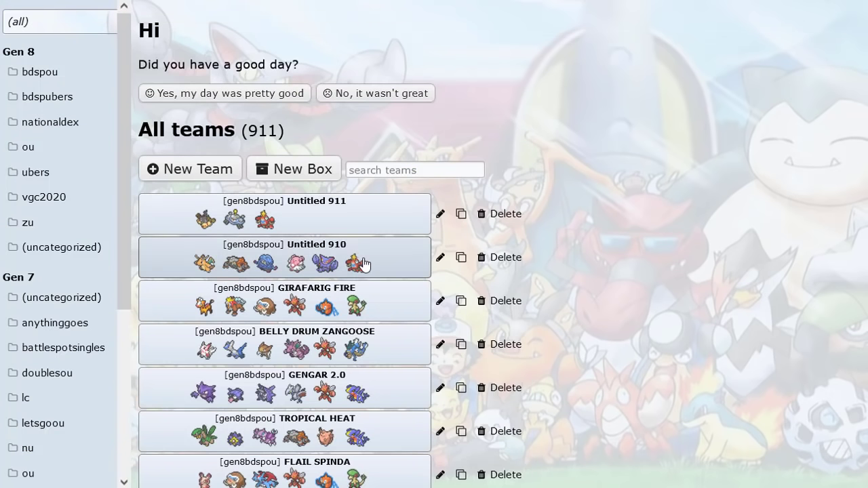
click(359, 269)
scroll(366, 265, down, 5)
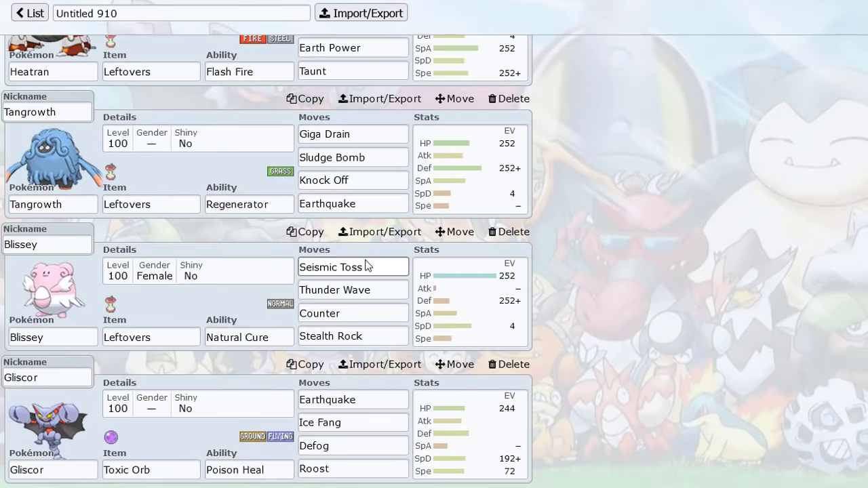
scroll(400, 247, down, 1)
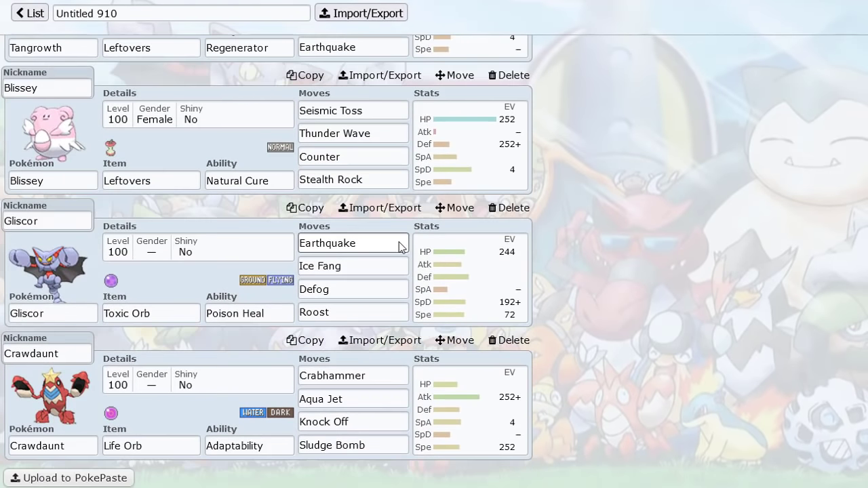
scroll(397, 246, up, 1)
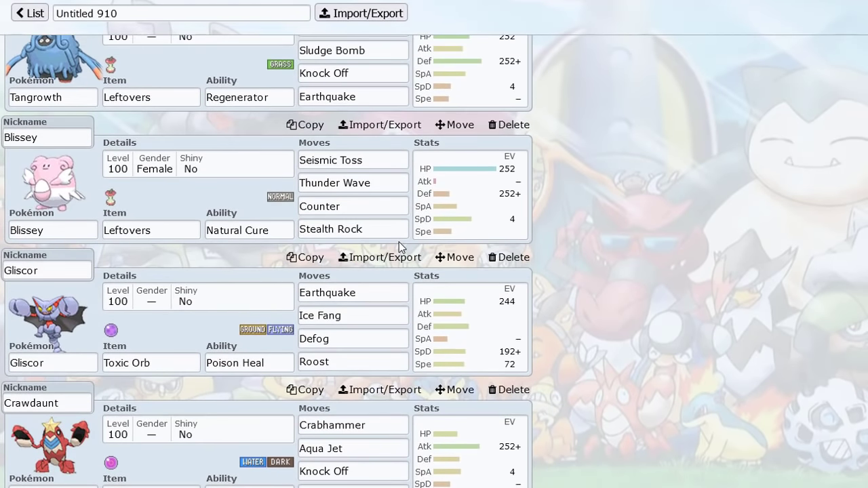
Set Blissey's third move to Soft-Boiled in team Untitled 910 and switch to Heatran's set.
click(361, 206)
text(so)
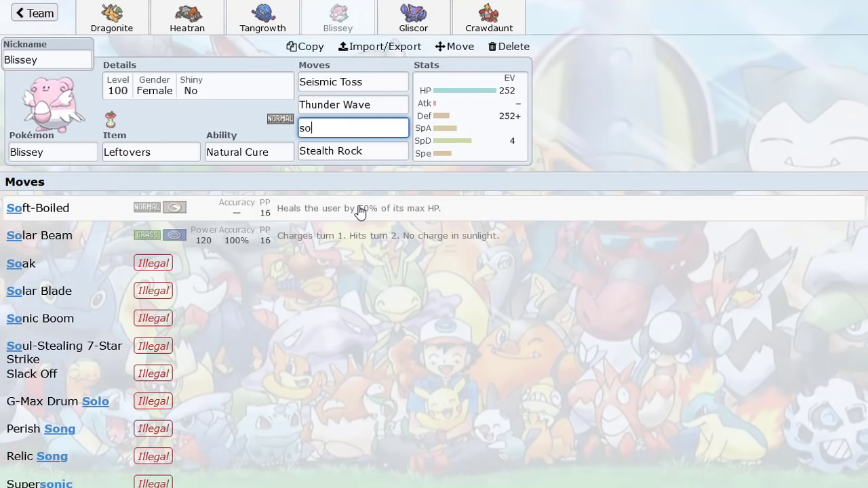
key(BackSpace)
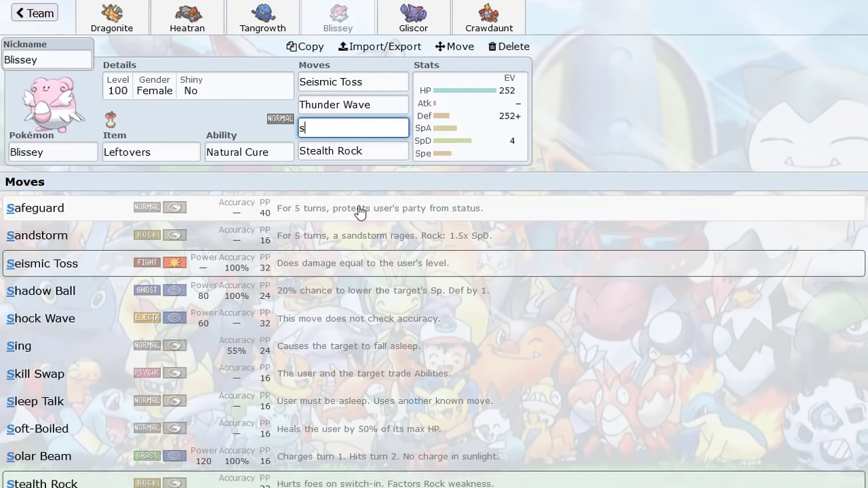
text(of)
click(359, 210)
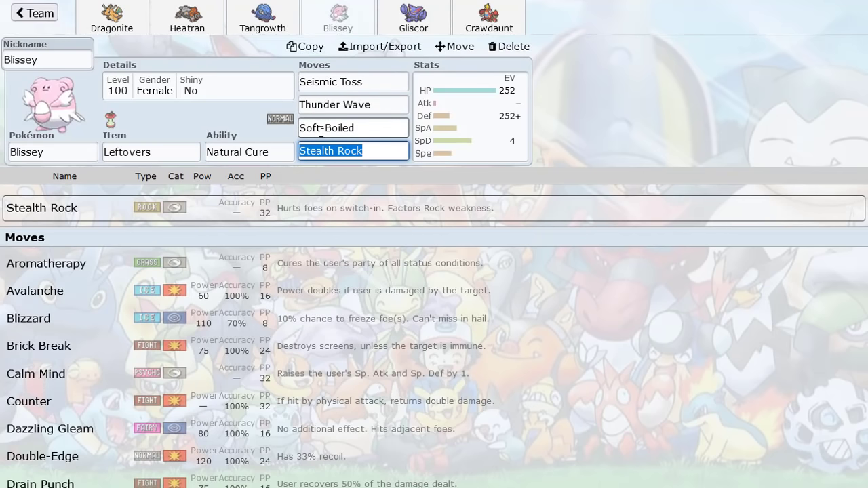
click(206, 30)
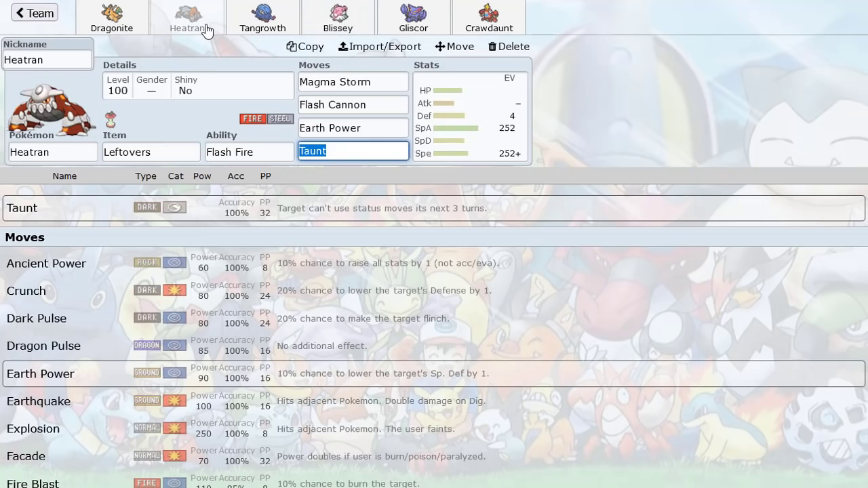
Export Crawdaunt's set text from team Untitled 910 for reuse and return to the list of all teams.
click(362, 27)
click(479, 23)
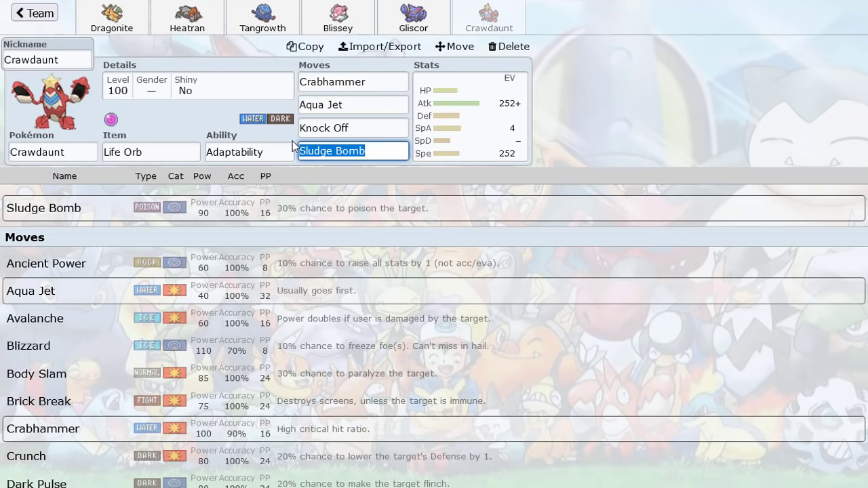
click(374, 46)
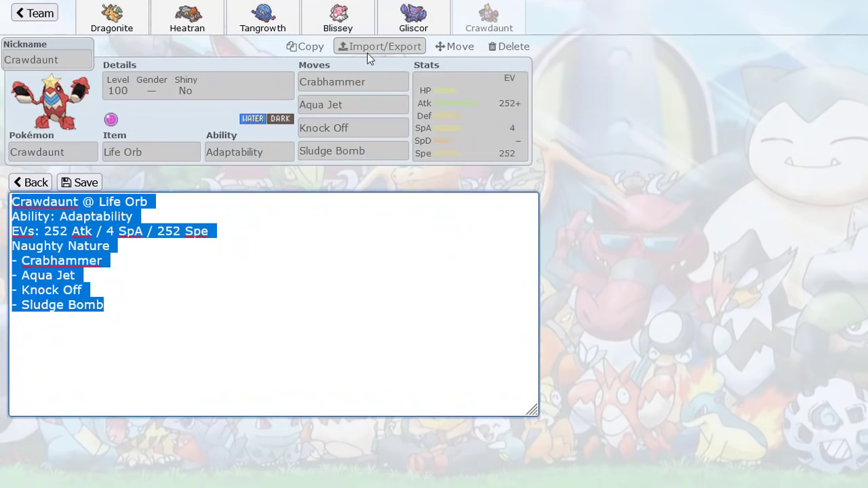
click(34, 13)
click(38, 13)
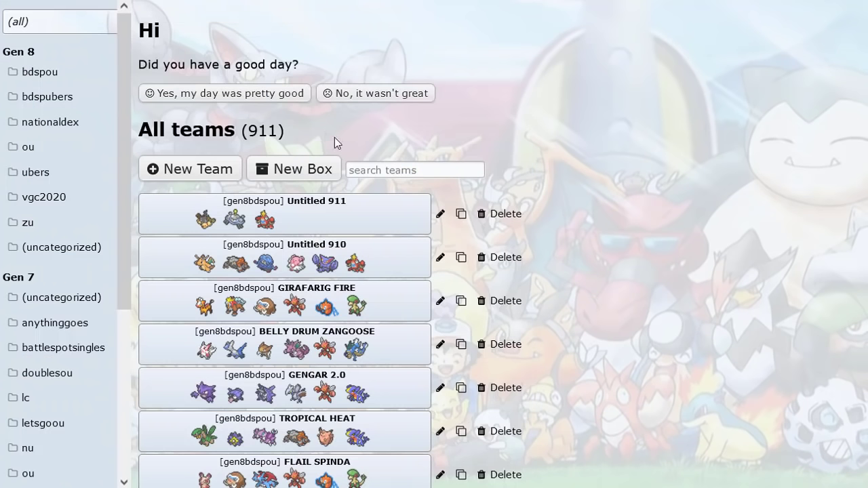
Open team Untitled 911 and import the copied Life Orb, Adaptability Crawdaunt set with 252 Atk / 4 SpA / 252 Spe EVs over the empty Crawdaunt entry.
click(320, 214)
scroll(203, 298, down, 2)
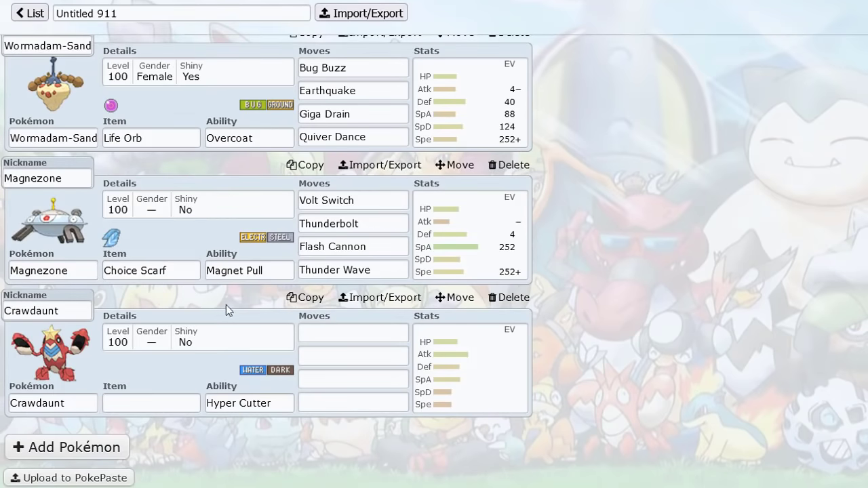
click(378, 298)
text(Crawdaunt @ Life Orb Ability: Adaptability EVs: 252 Atk / 4 SpA / 252 Spe Naughty Nature - Crabhammer - Aqua Jet - Knock Off - Sludge Bomb)
click(97, 180)
scroll(215, 161, down, 2)
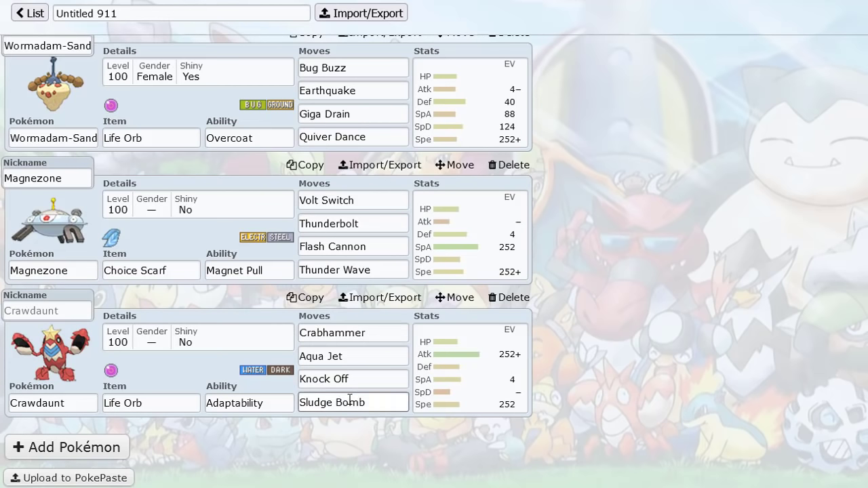
scroll(331, 248, up, 2)
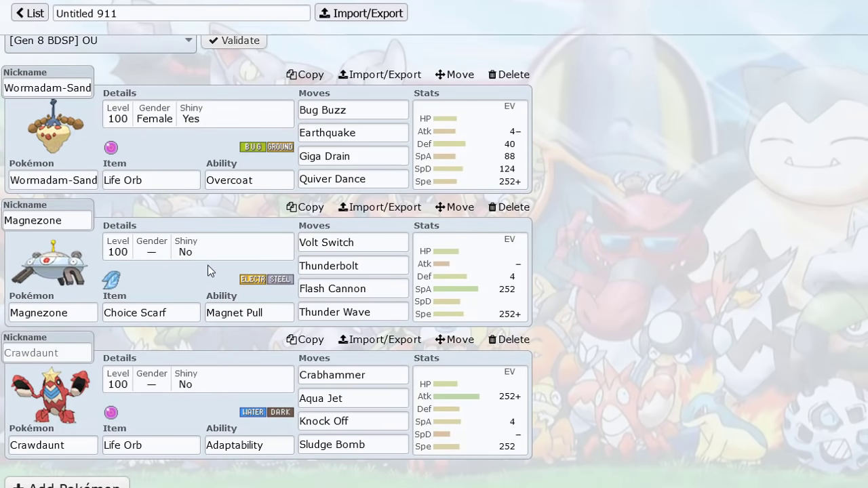
Filter the candidates for the fourth team slot to Ice types, look through them and return to the team overview.
scroll(208, 268, down, 2)
click(85, 447)
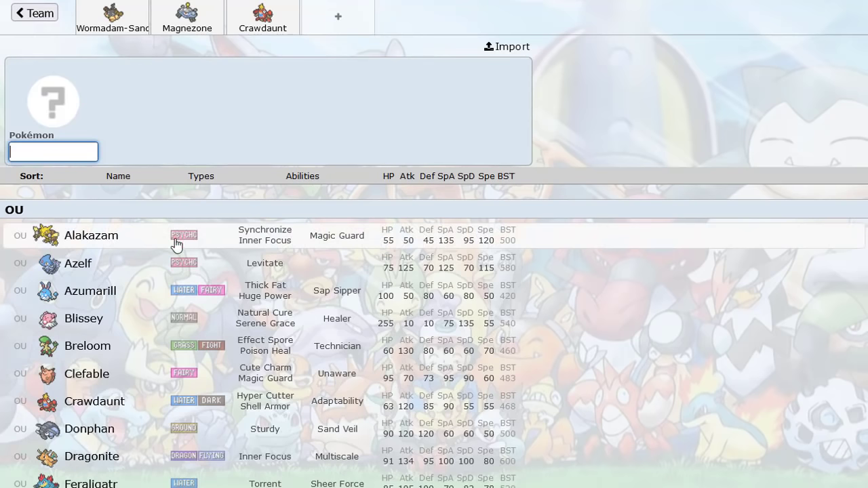
scroll(175, 243, down, 1)
scroll(163, 217, up, 1)
text(ice)
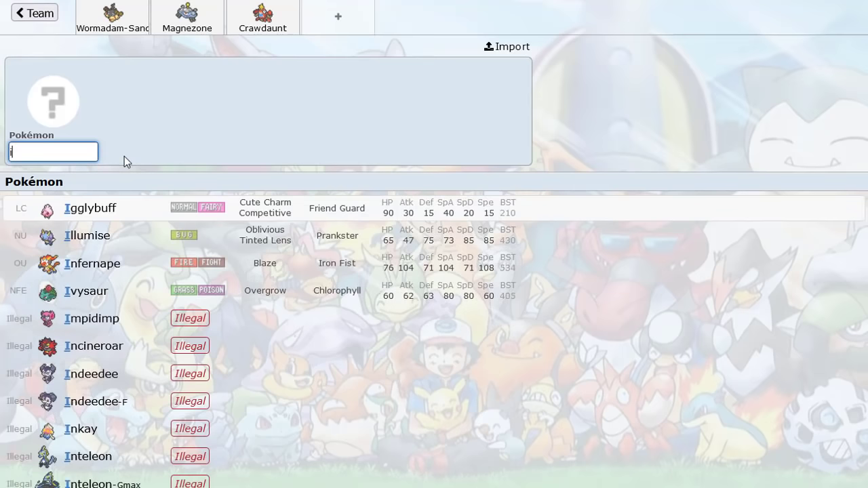
click(95, 210)
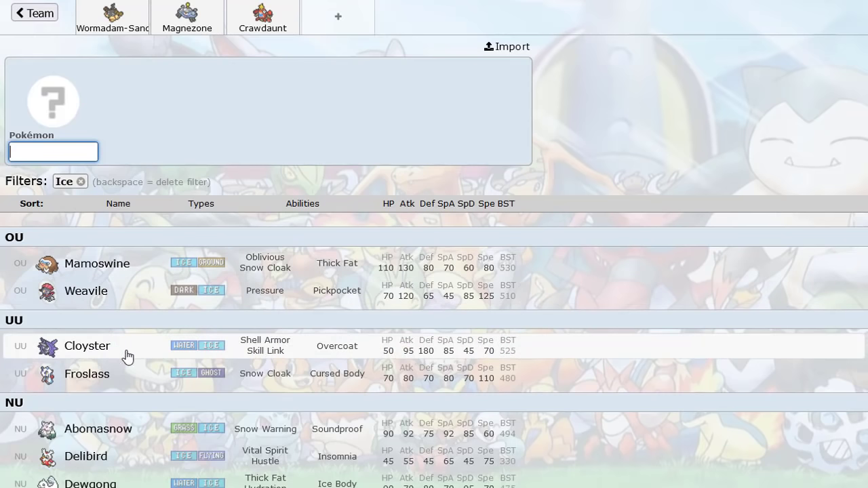
scroll(126, 355, down, 1)
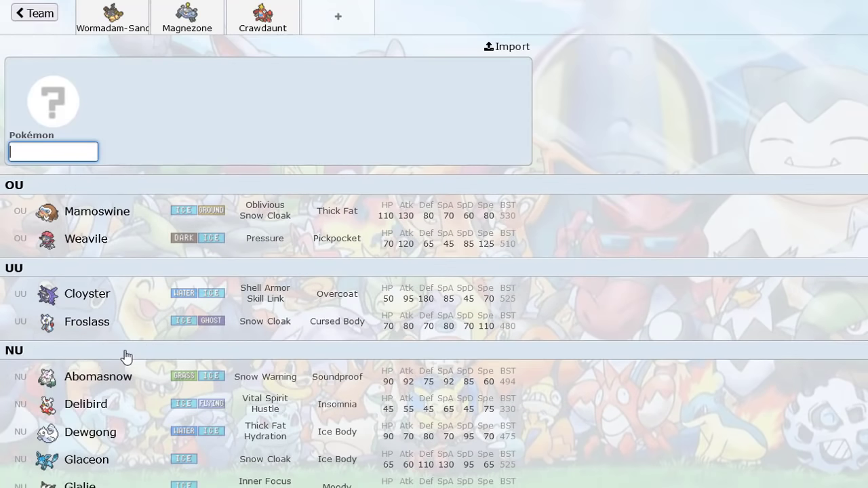
click(39, 15)
scroll(204, 186, down, 2)
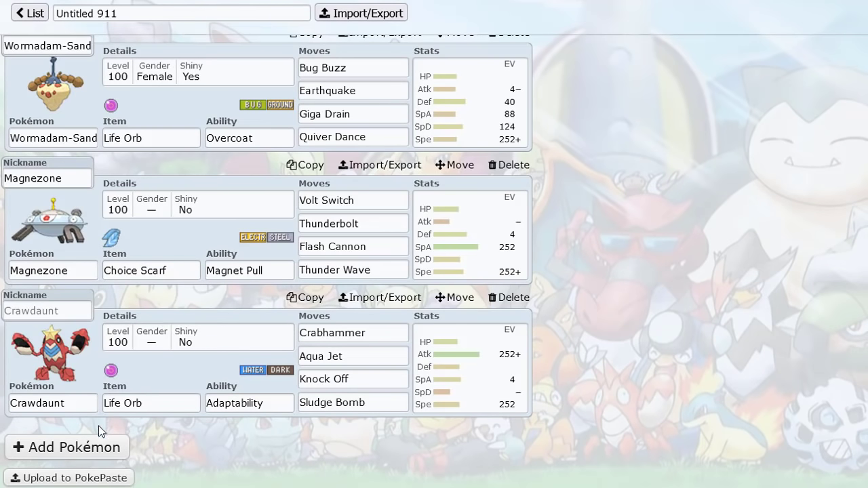
click(138, 405)
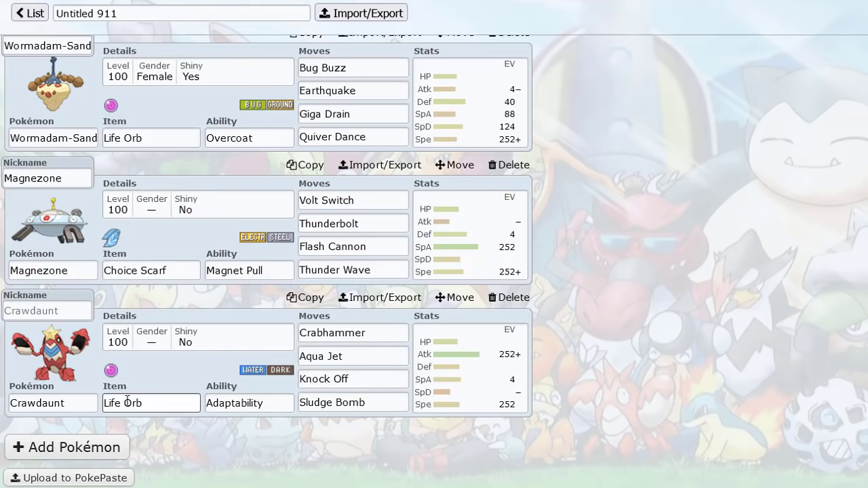
Filter the candidates for the fourth slot by Stealth Rock, examine the OU options and review Wormadam-Sandy's set.
click(87, 448)
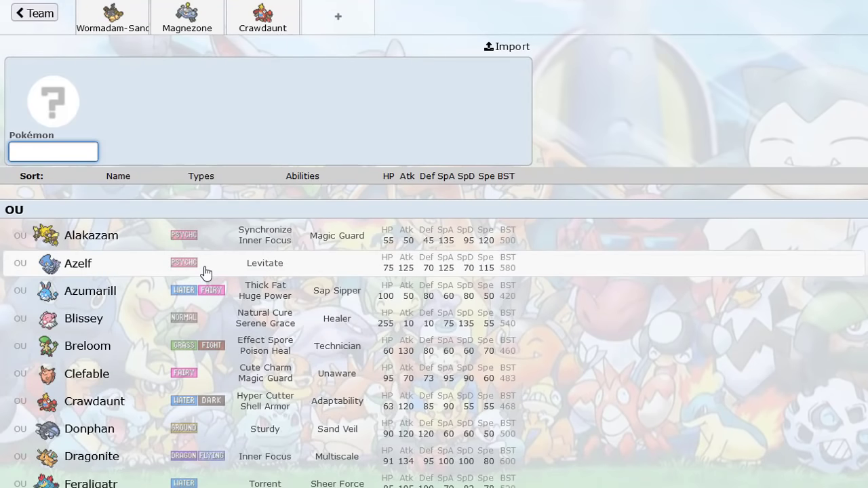
text(stea)
click(187, 219)
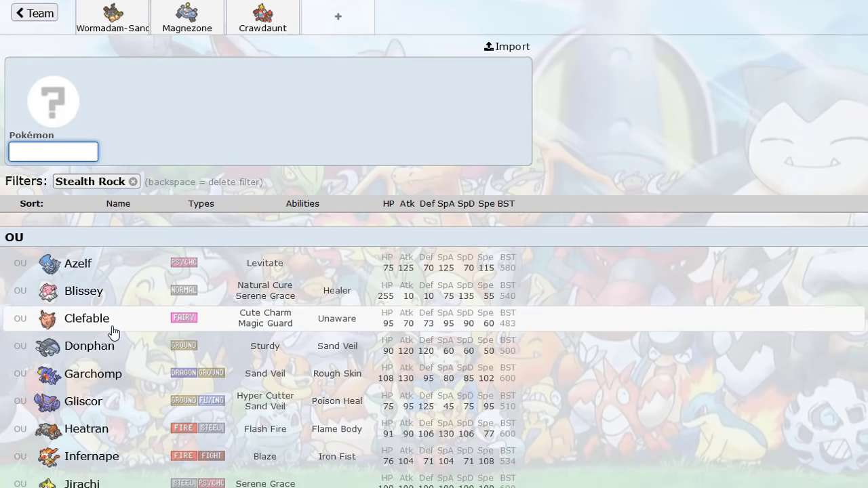
scroll(125, 281, down, 2)
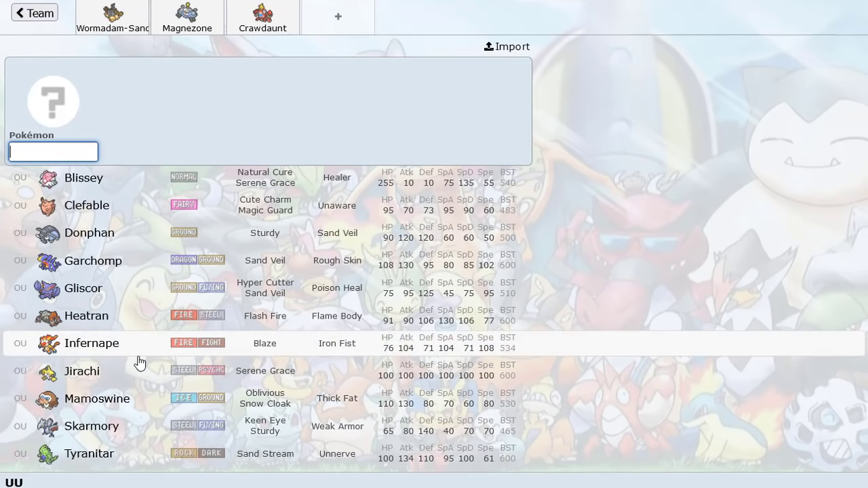
scroll(137, 361, up, 1)
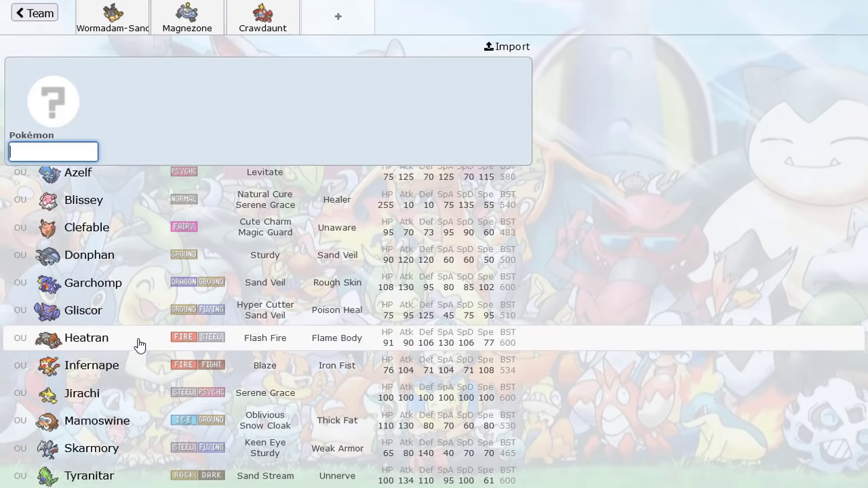
scroll(129, 329, up, 2)
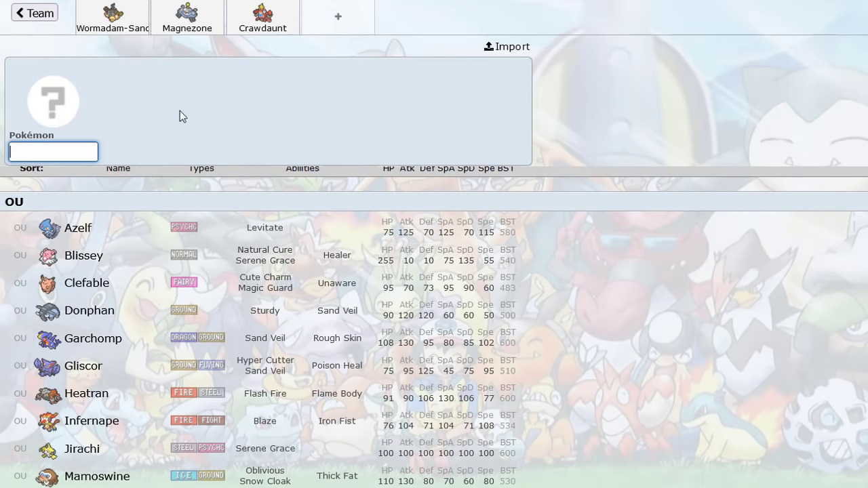
click(121, 32)
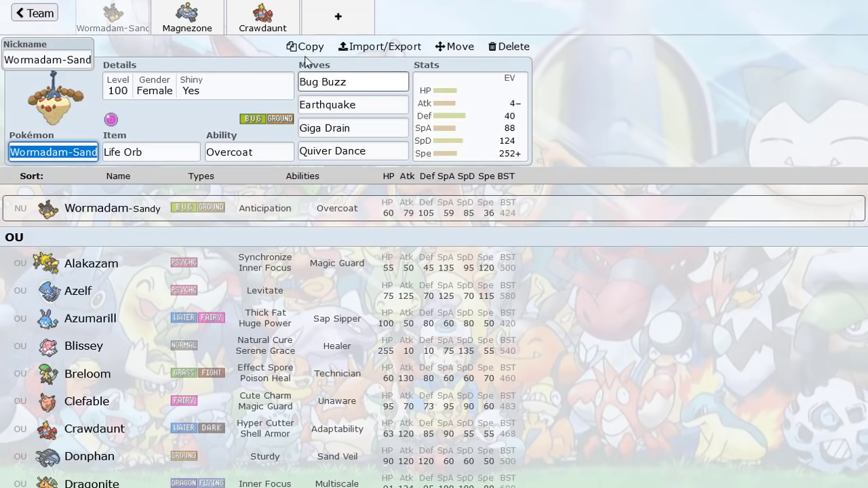
Browse the unfiltered OU list for the empty fourth slot and add Clefable to the team.
click(337, 17)
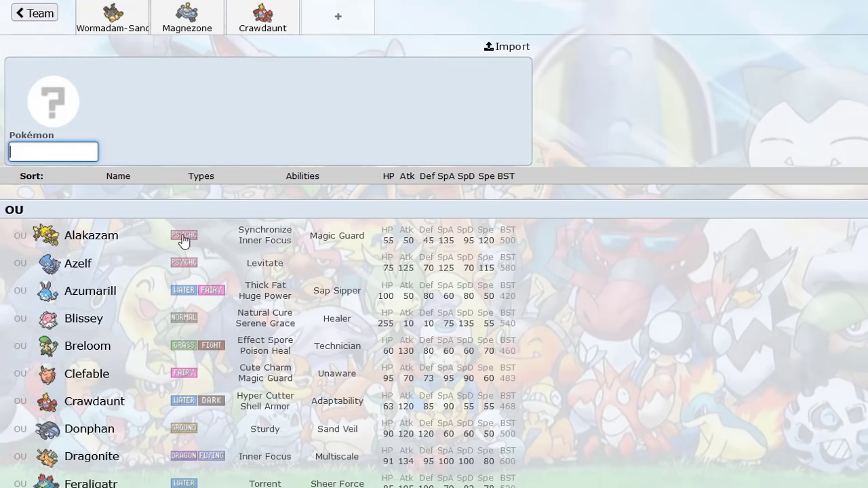
scroll(157, 346, down, 1)
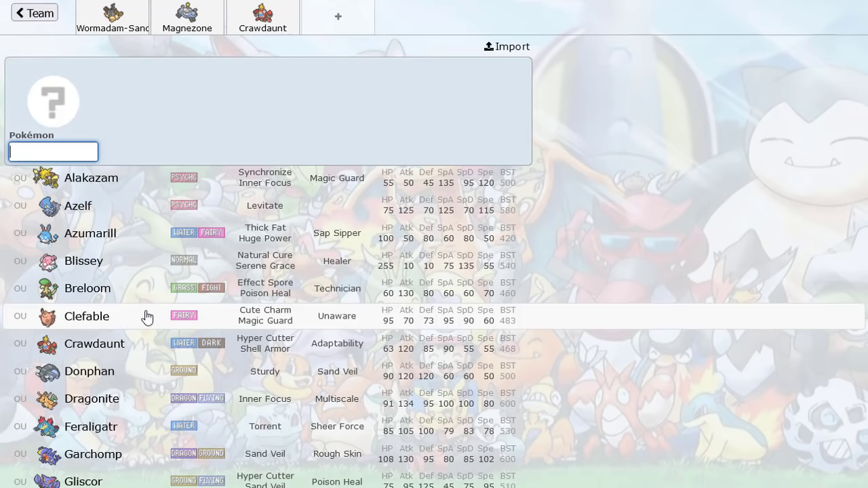
scroll(166, 334, down, 1)
scroll(166, 333, down, 1)
scroll(166, 333, up, 1)
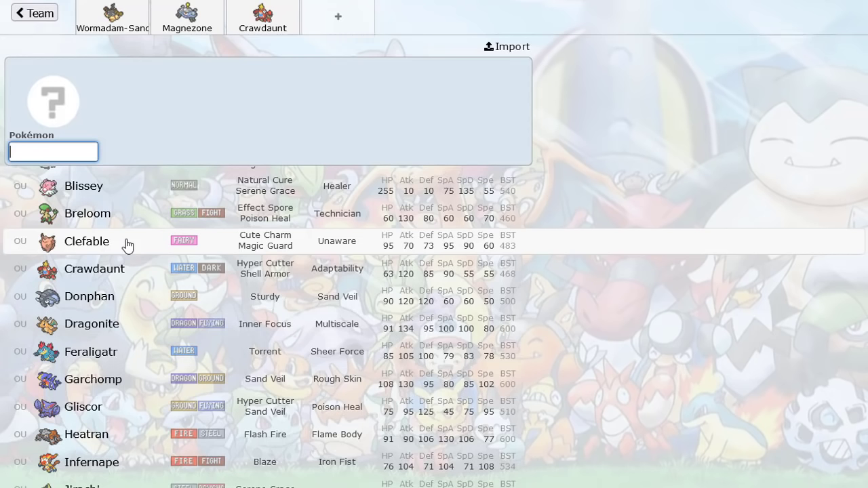
click(128, 244)
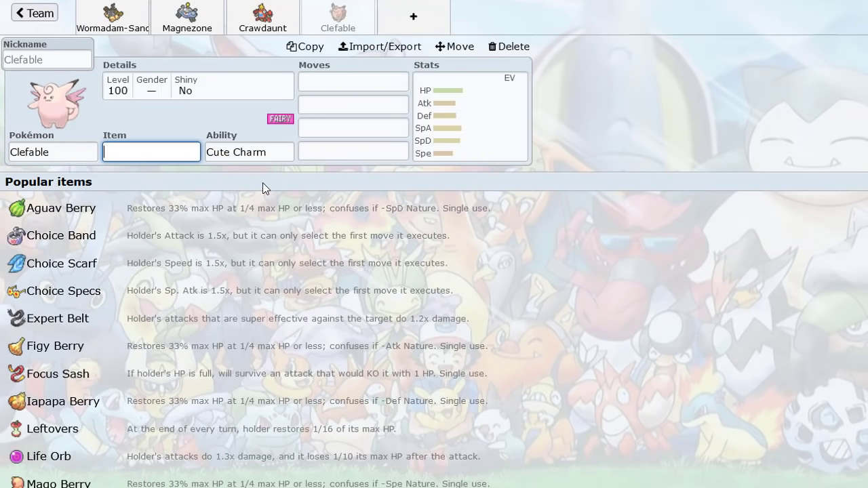
Set Clefable's fourth move to Stealth Rock.
click(330, 147)
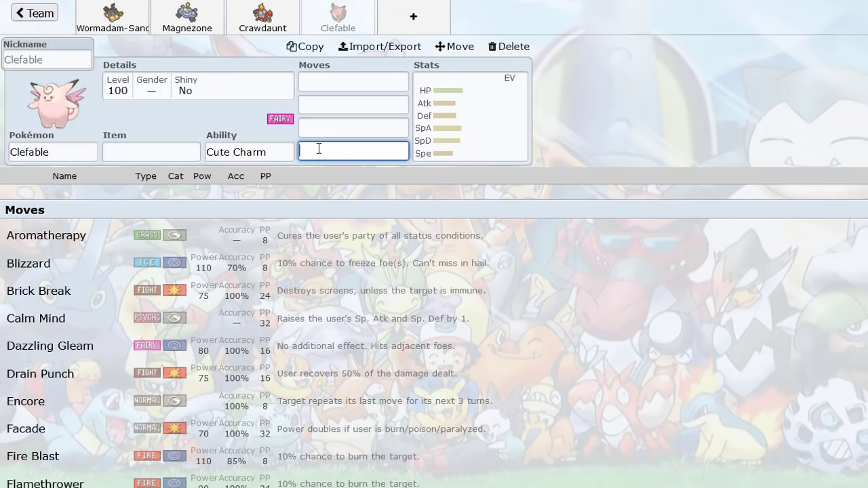
text(stea)
key(Return)
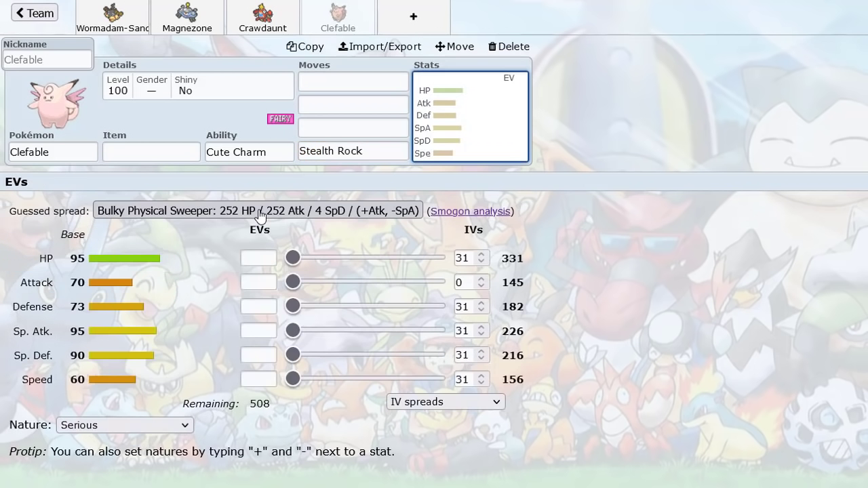
Give Clefable the Unaware ability and Leftovers as its held item.
click(248, 151)
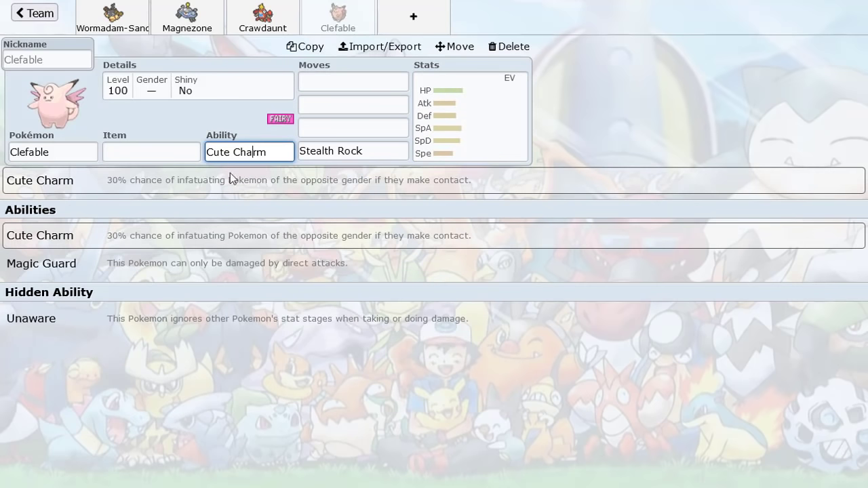
click(149, 317)
click(153, 159)
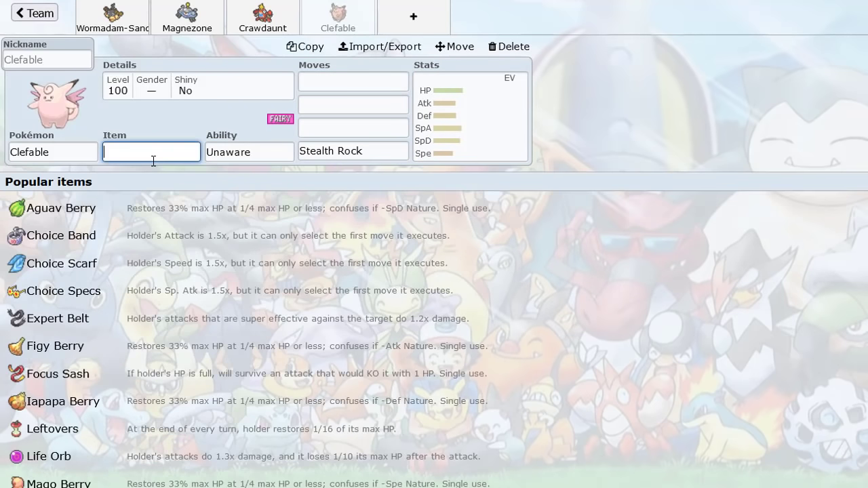
text(lef)
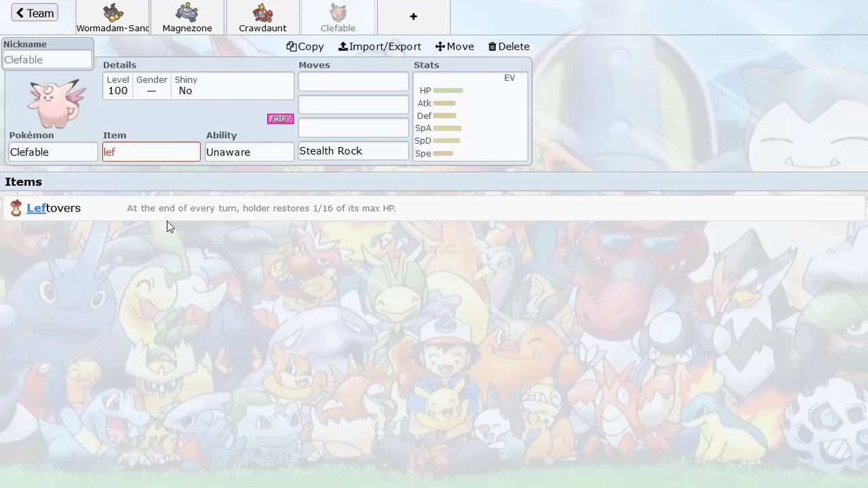
click(168, 219)
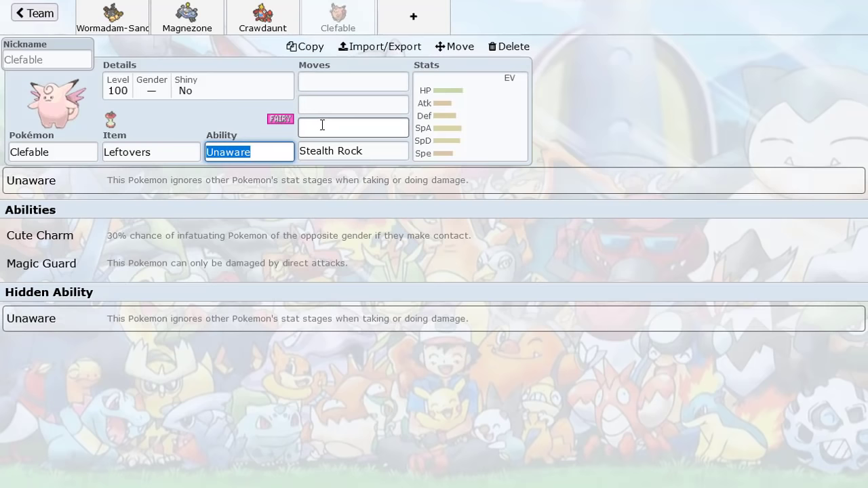
Set Clefable's third move to Wish.
click(312, 105)
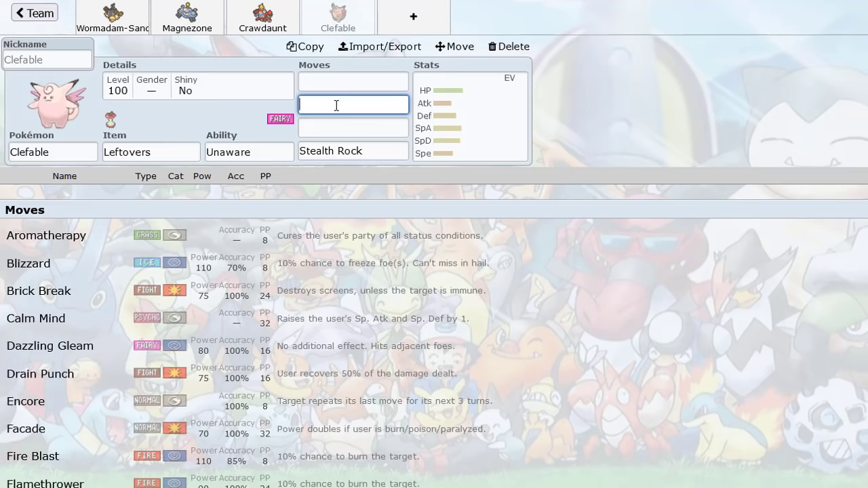
click(328, 128)
text(wi)
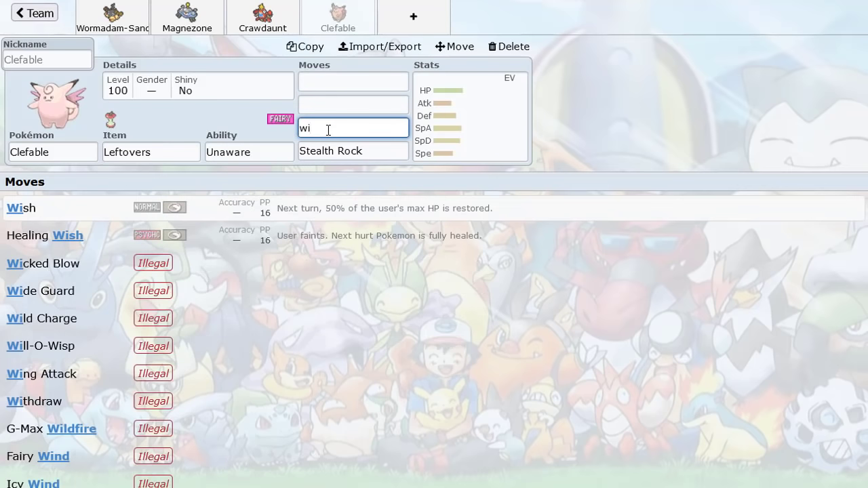
click(306, 203)
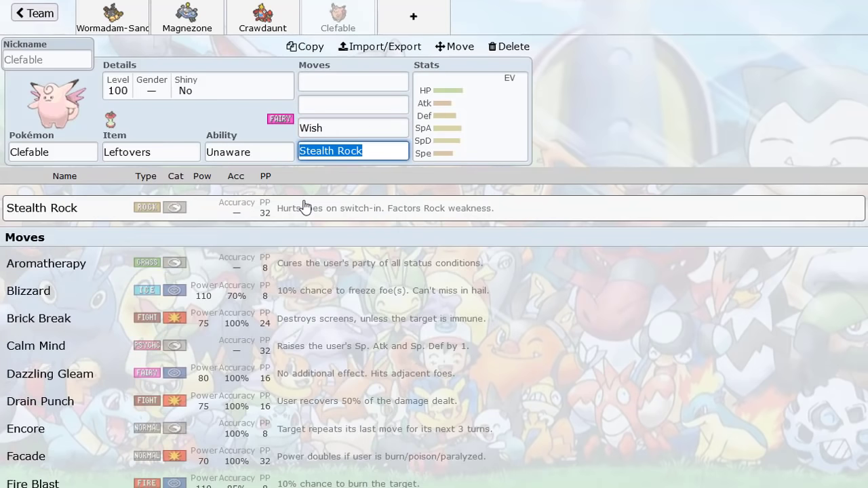
Clear Wish from Clefable's third move slot and erase Stealth Rock from the fourth.
click(339, 127)
key(BackSpace)
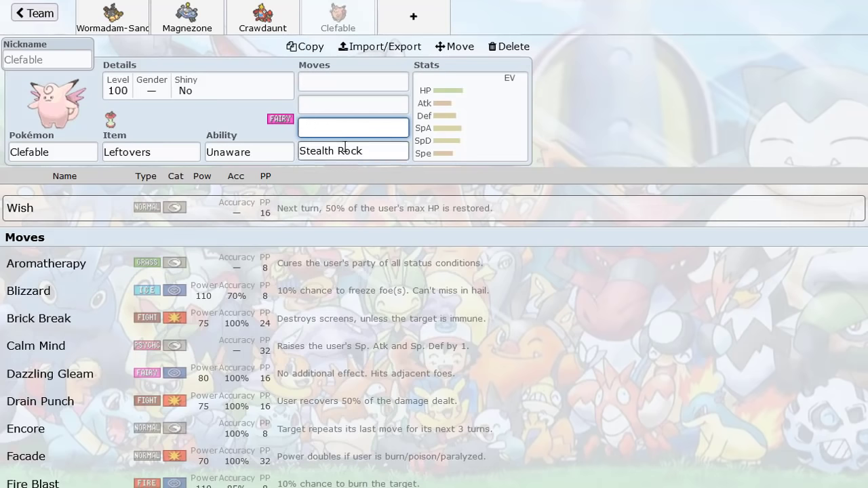
double_click(344, 149)
key(BackSpace)
key(BackSpace)
key(BackSpace)
key(BackSpace)
key(BackSpace)
key(BackSpace)
key(BackSpace)
key(BackSpace)
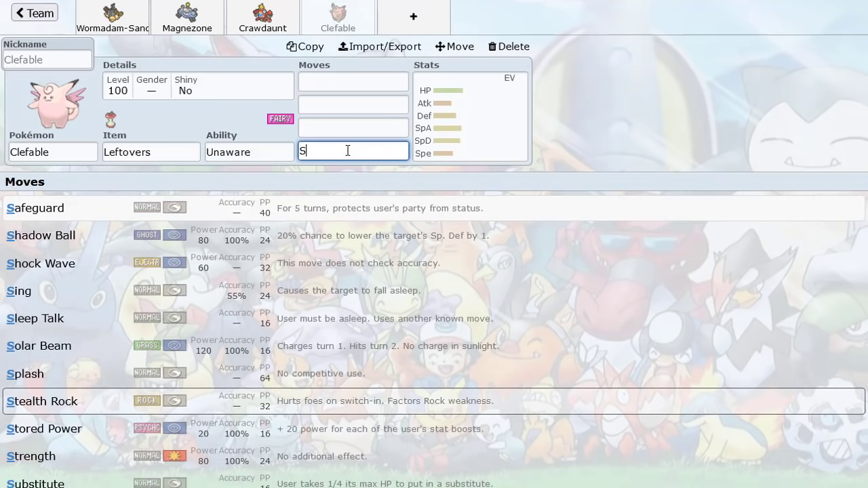
Replace Clefable with Azumarill in the fourth team slot and look through its available moves.
click(63, 157)
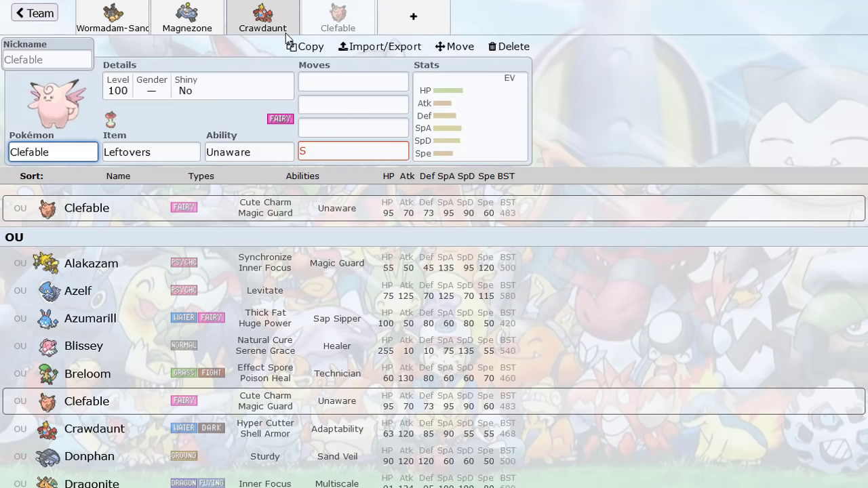
click(135, 319)
click(346, 127)
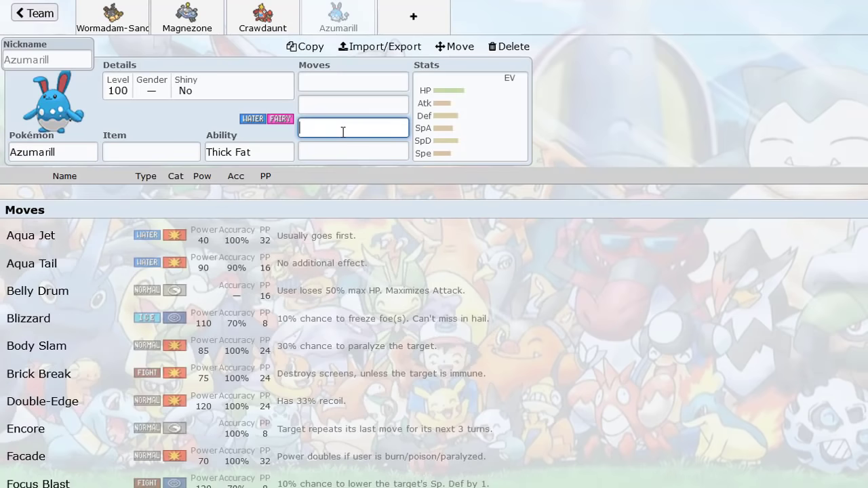
scroll(244, 342, down, 7)
scroll(245, 344, down, 10)
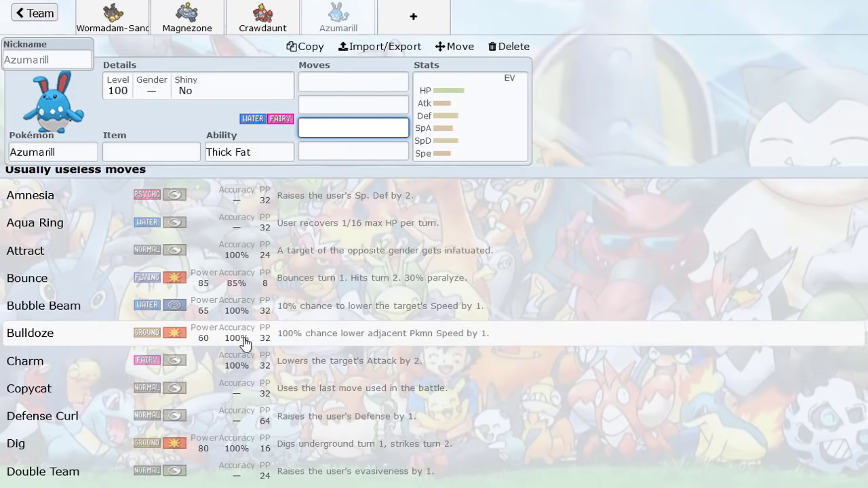
scroll(303, 236, up, 20)
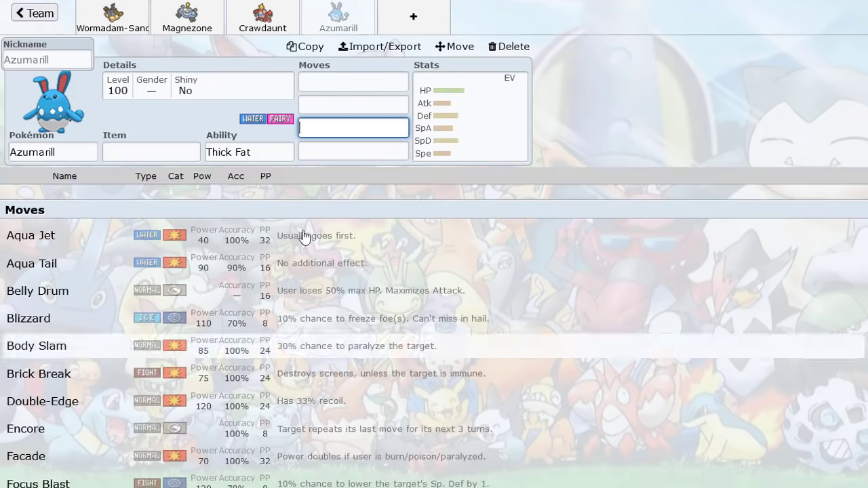
Start a fifth team slot and filter the Pokémon list to those that learn Knock Off.
click(413, 30)
text(kn)
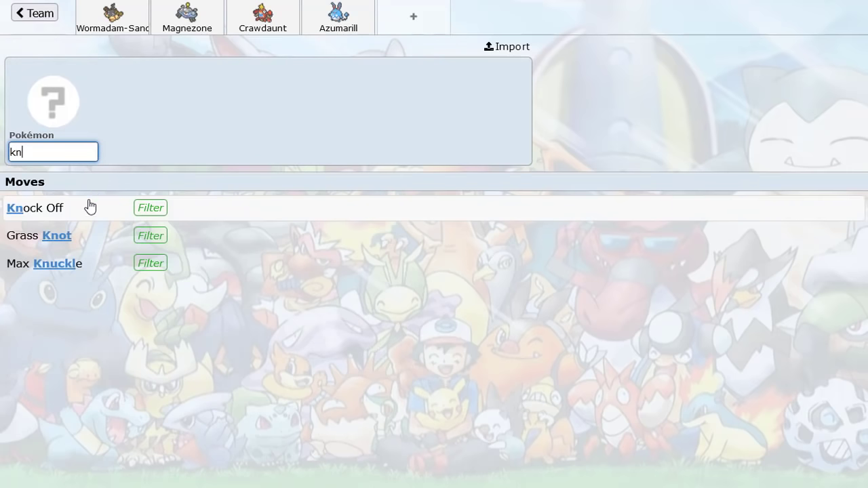
click(88, 208)
scroll(111, 306, down, 1)
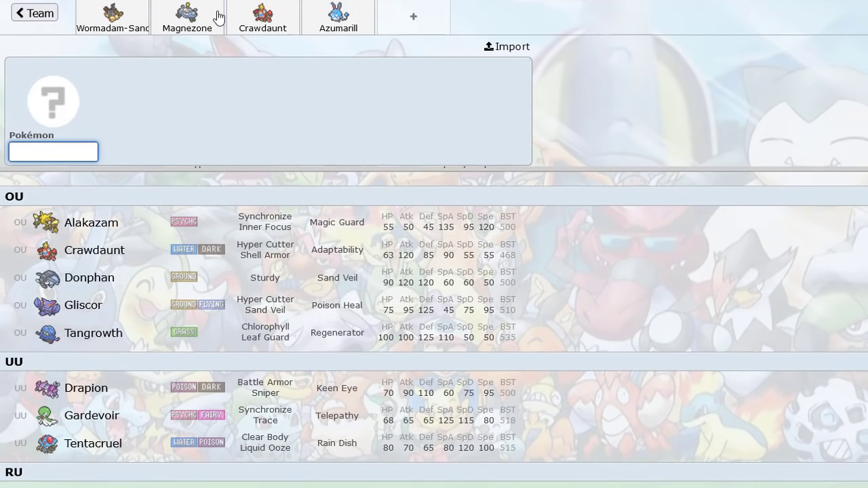
Replace Crawdaunt with Tangrowth in the third team slot.
click(263, 31)
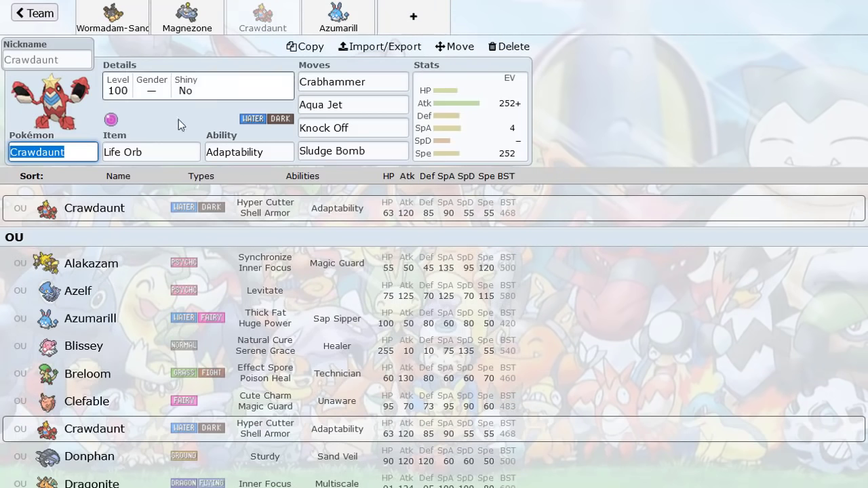
text(tang)
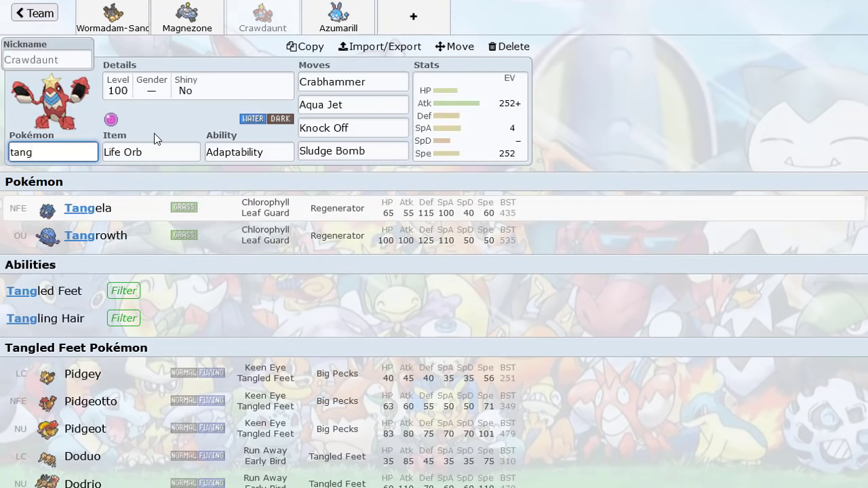
key(Down)
key(Return)
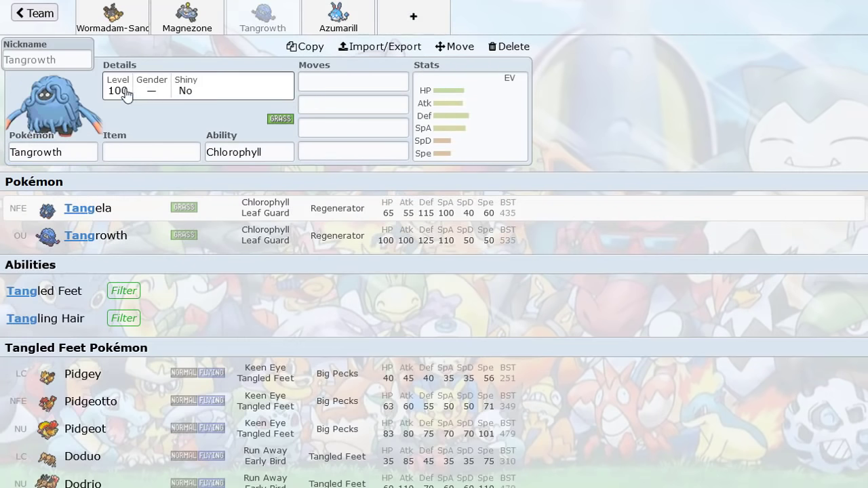
click(338, 19)
click(223, 30)
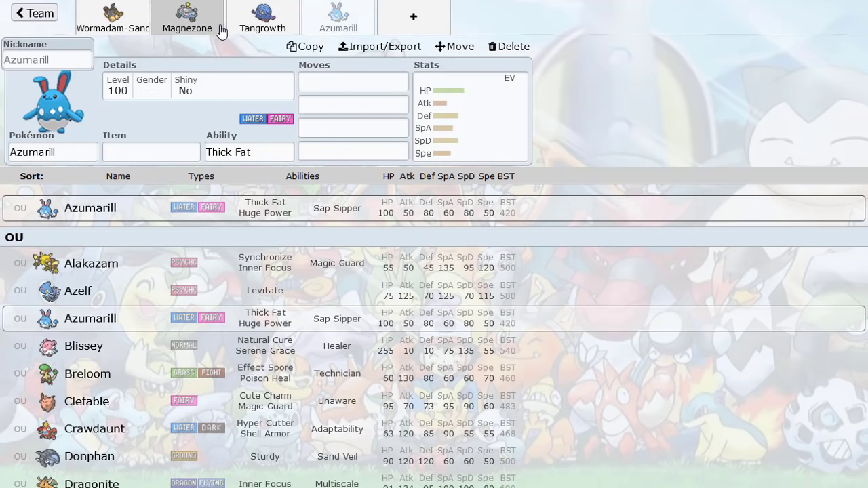
click(338, 20)
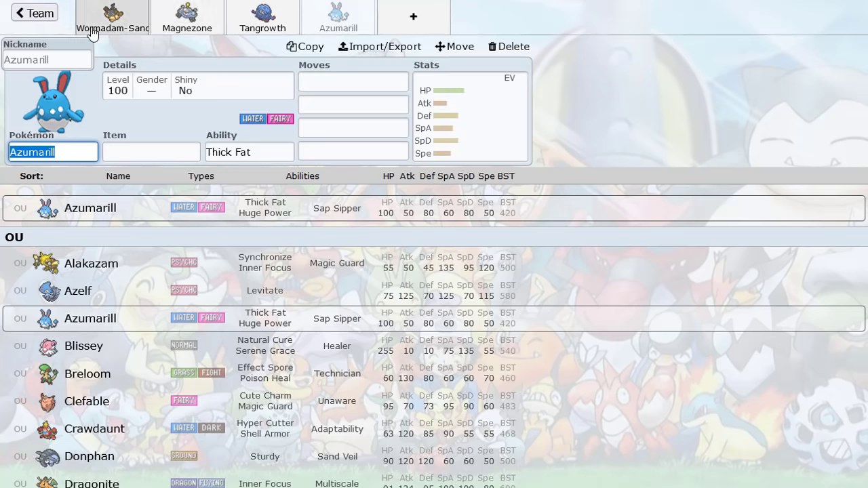
click(251, 27)
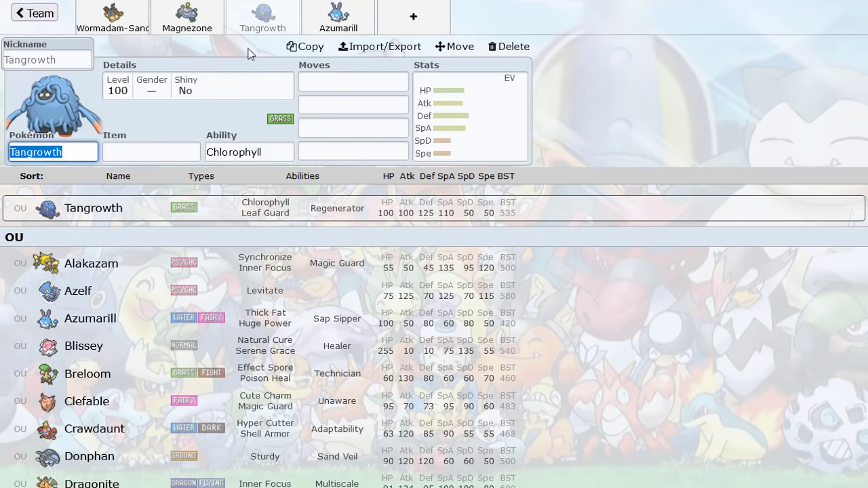
Copy the Tangrowth set's export text from the team Untitled 910 and return to the team list.
click(37, 13)
click(31, 13)
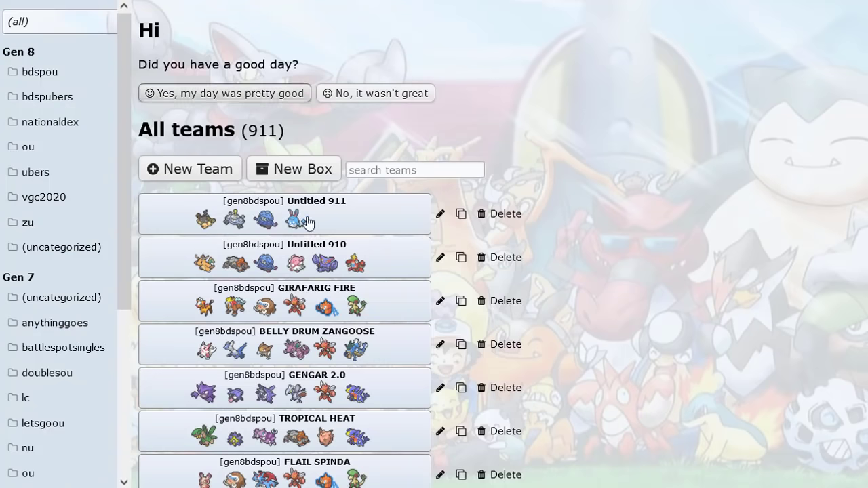
click(281, 254)
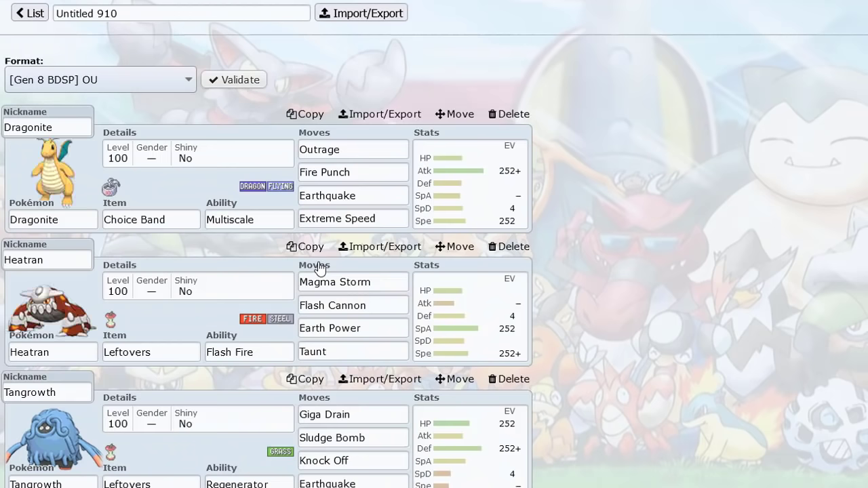
click(372, 383)
key(ctrl+c)
click(34, 13)
click(32, 14)
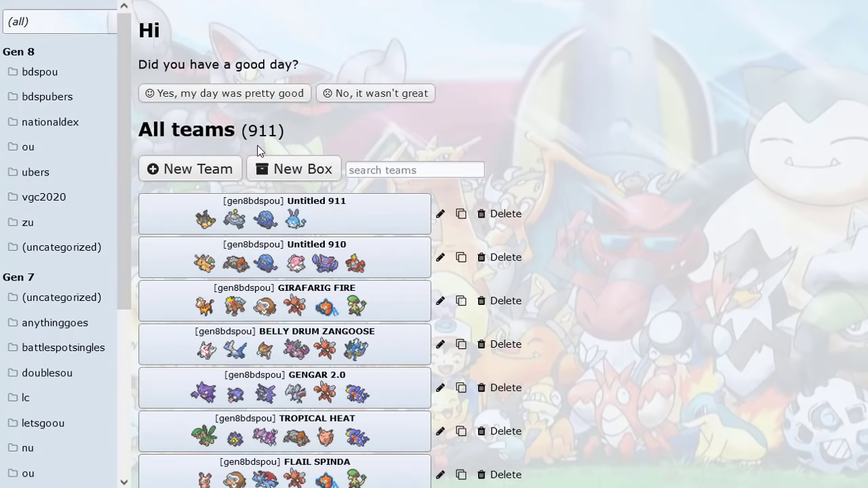
Import the copied Tangrowth set over the blank Tangrowth in the team Untitled 911.
click(278, 224)
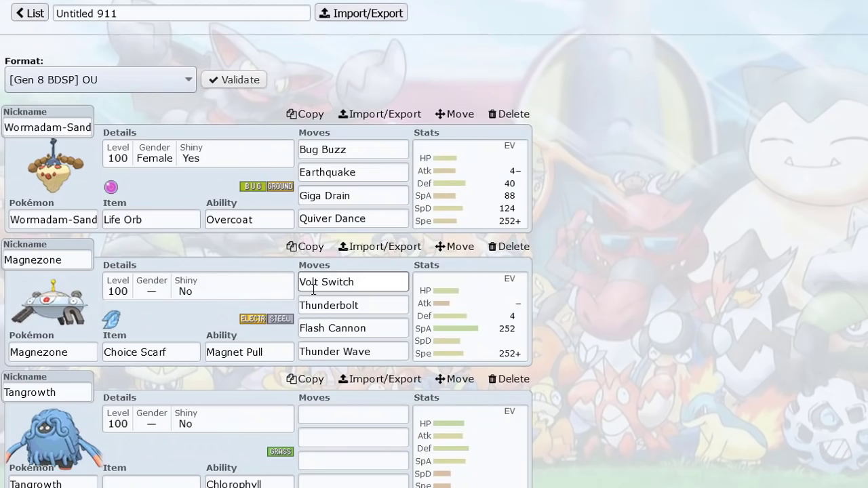
click(379, 380)
key(ctrl+v)
click(87, 183)
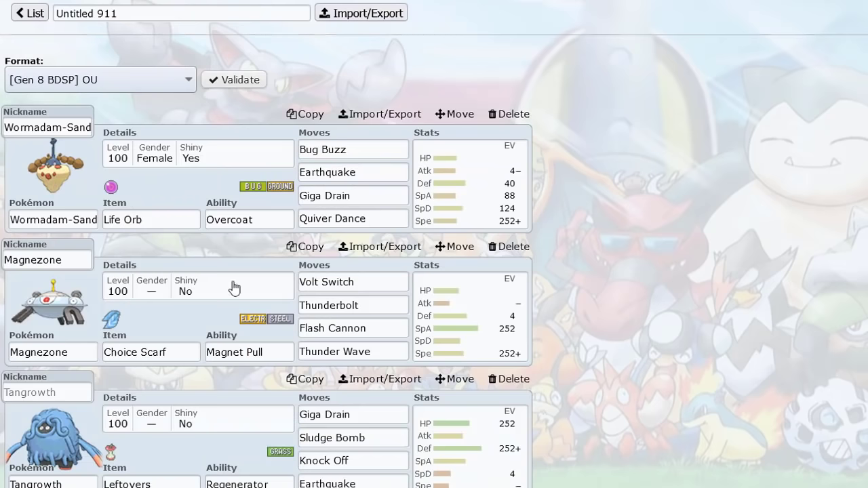
scroll(251, 298, down, 5)
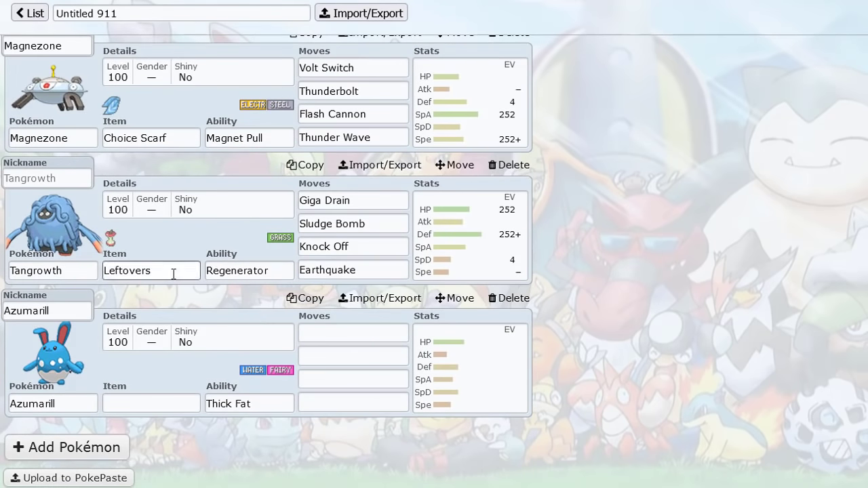
Find the BEAUTIFLY... team among the saved teams and copy its Azumarill set's export text.
click(30, 14)
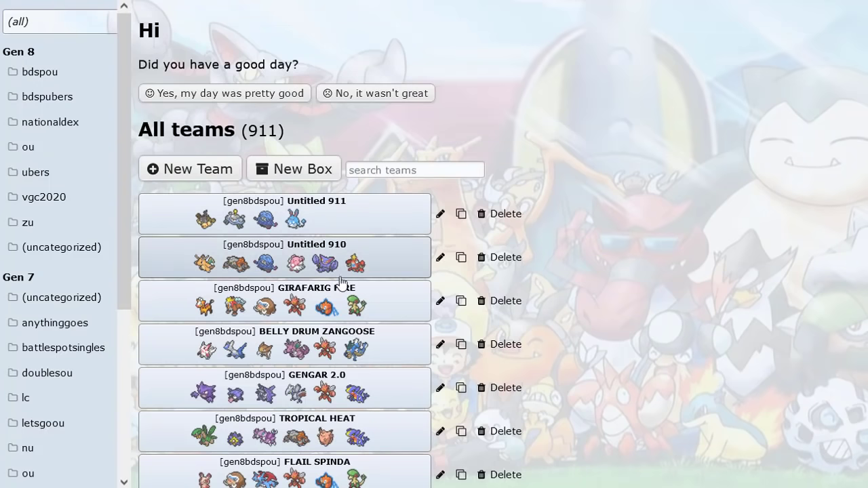
scroll(339, 286, down, 3)
scroll(339, 286, down, 5)
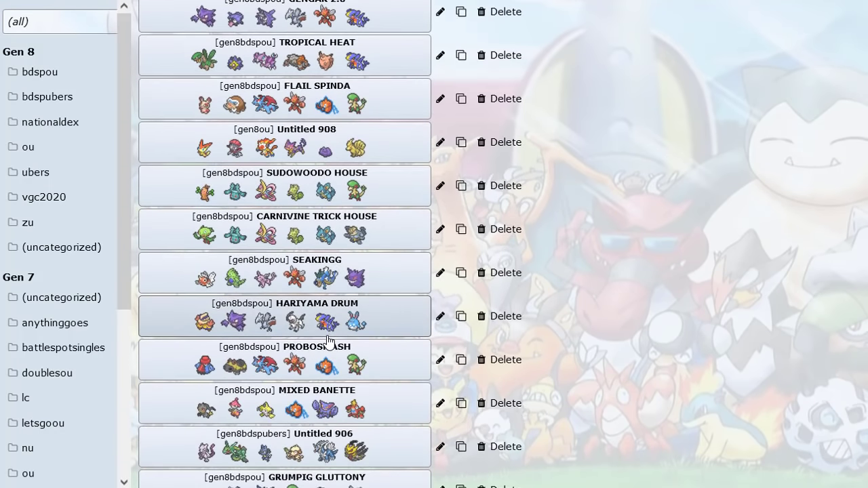
scroll(332, 326, down, 7)
scroll(328, 339, down, 2)
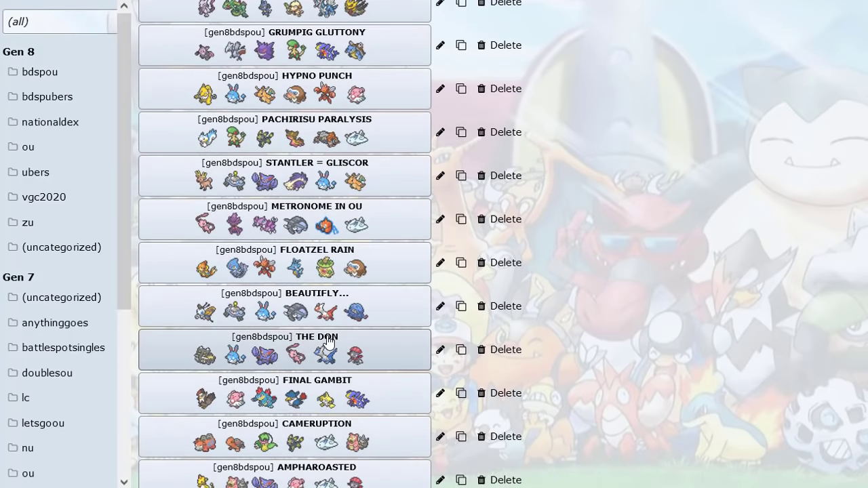
click(329, 315)
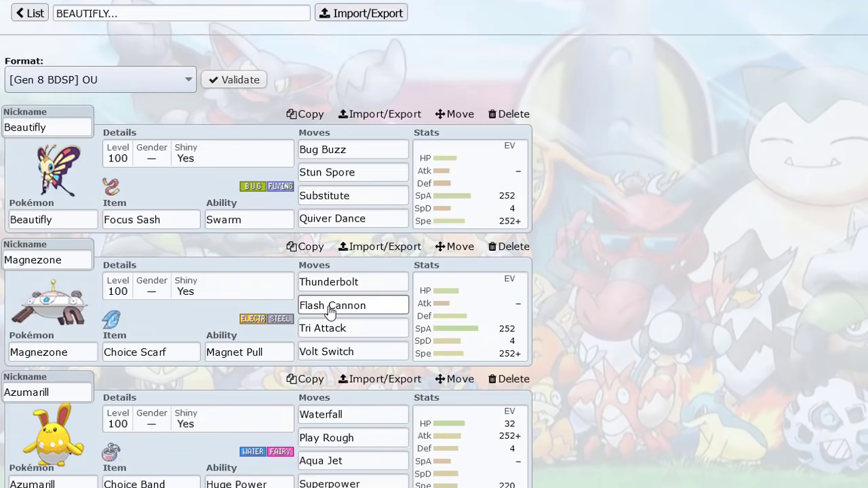
click(359, 380)
click(34, 13)
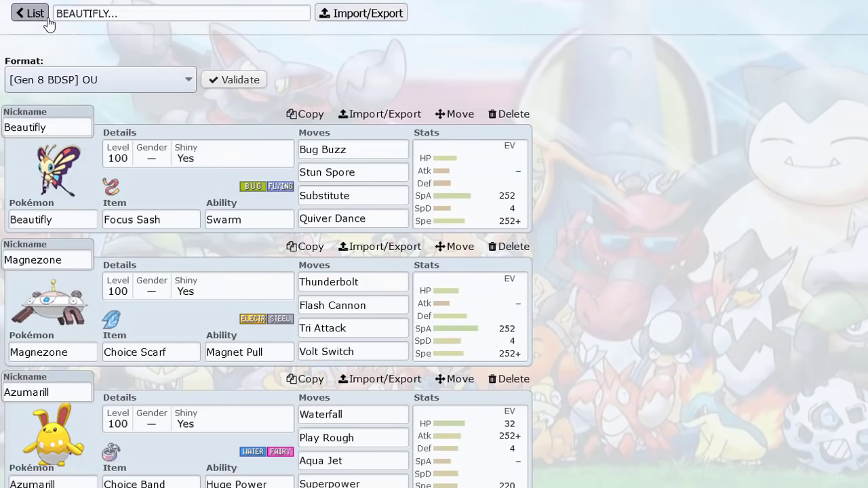
click(30, 13)
Import the copied Azumarill set over the blank Azumarill in the team Untitled 911.
scroll(318, 224, up, 10)
click(318, 224)
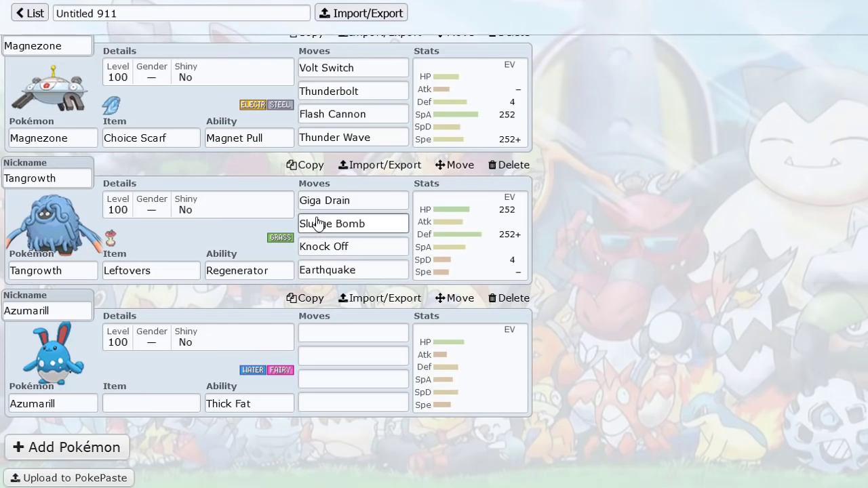
click(360, 304)
click(91, 183)
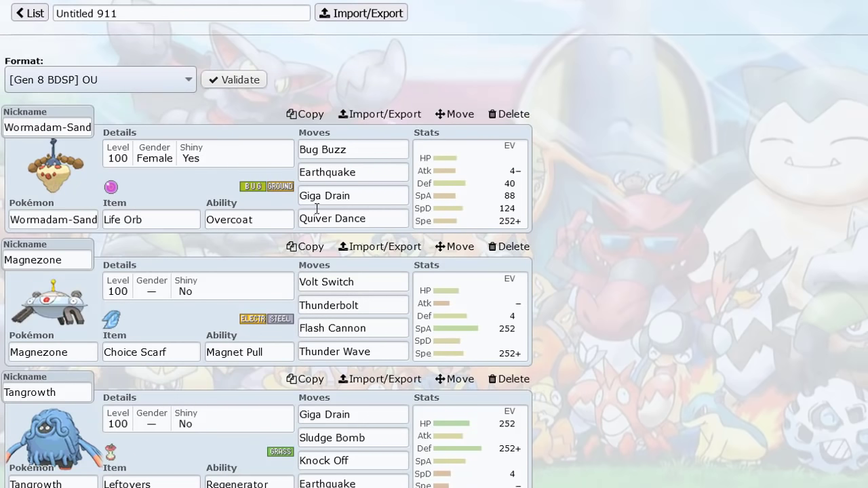
Review the team's four sets and check the OU Pokémon list for threats and gaps.
scroll(305, 202, down, 1)
scroll(317, 208, up, 1)
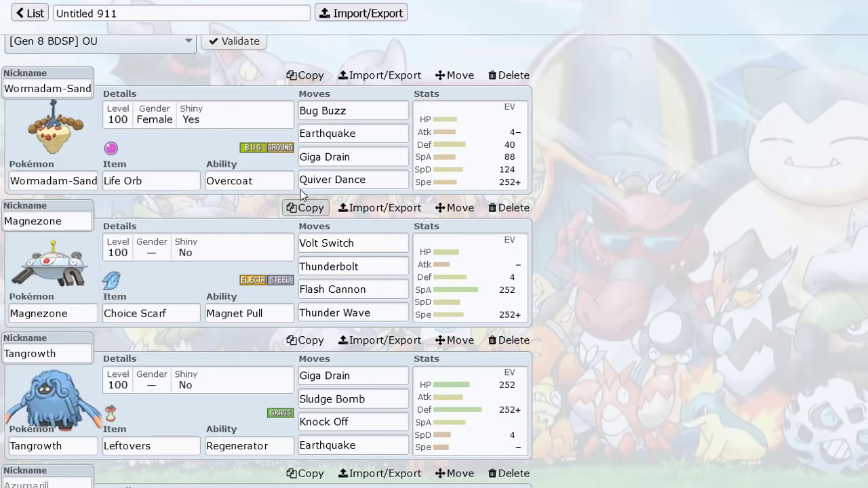
scroll(284, 377, down, 2)
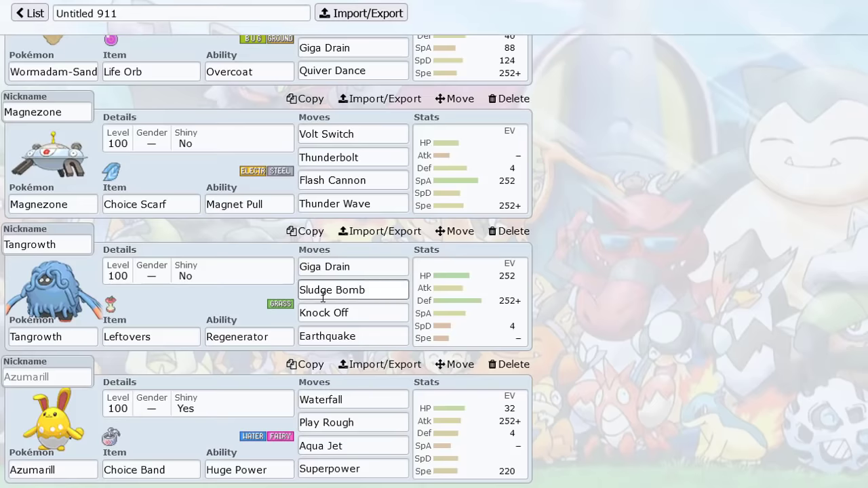
scroll(115, 155, up, 1)
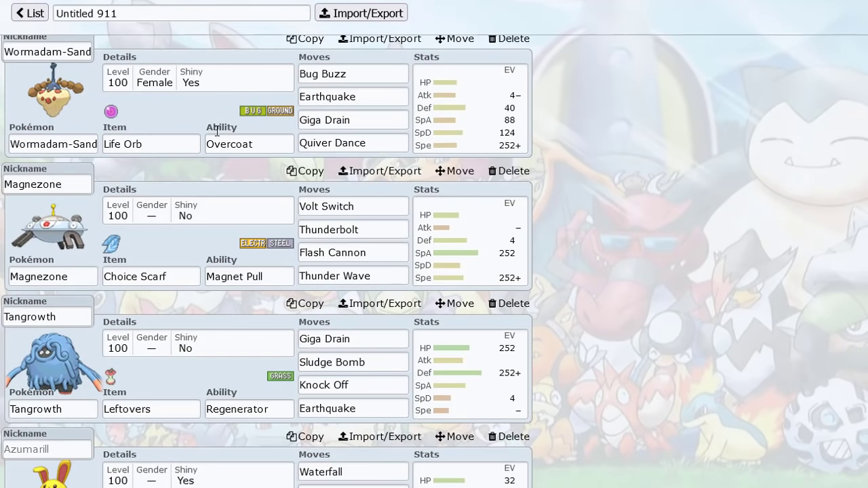
click(95, 144)
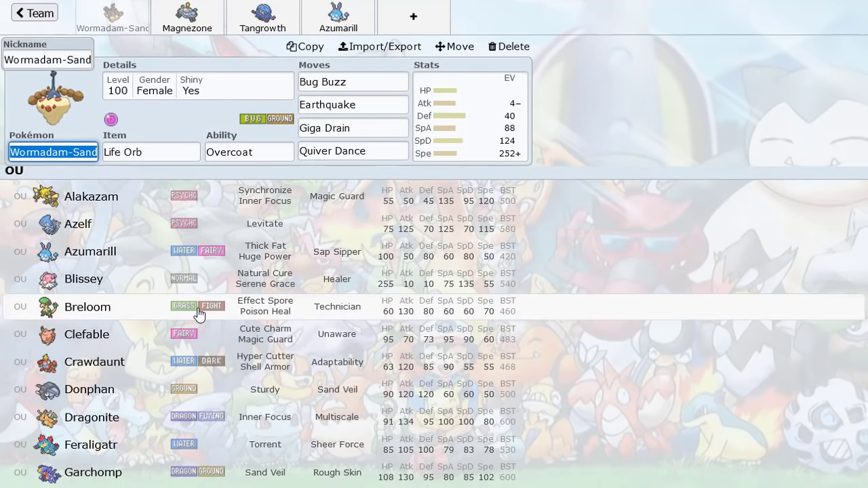
scroll(198, 312, down, 3)
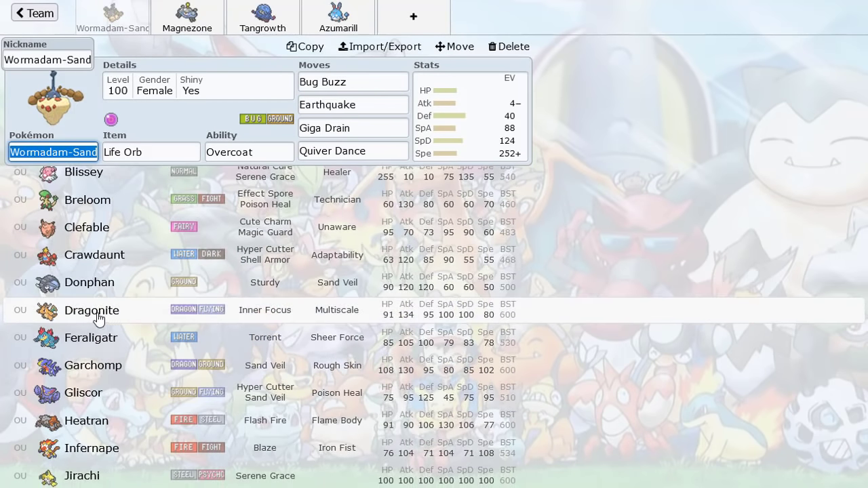
click(47, 19)
scroll(248, 223, down, 5)
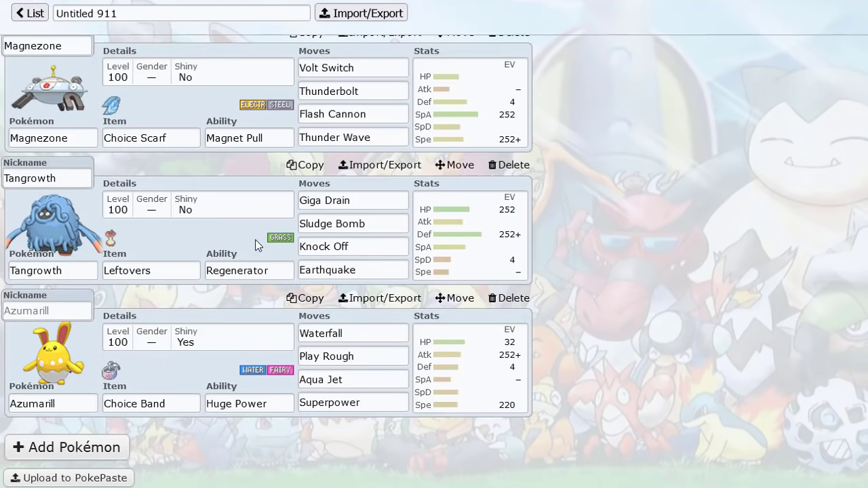
Start a fifth team slot and look through the OU Pokémon list for a possible teammate.
click(109, 445)
scroll(273, 274, down, 4)
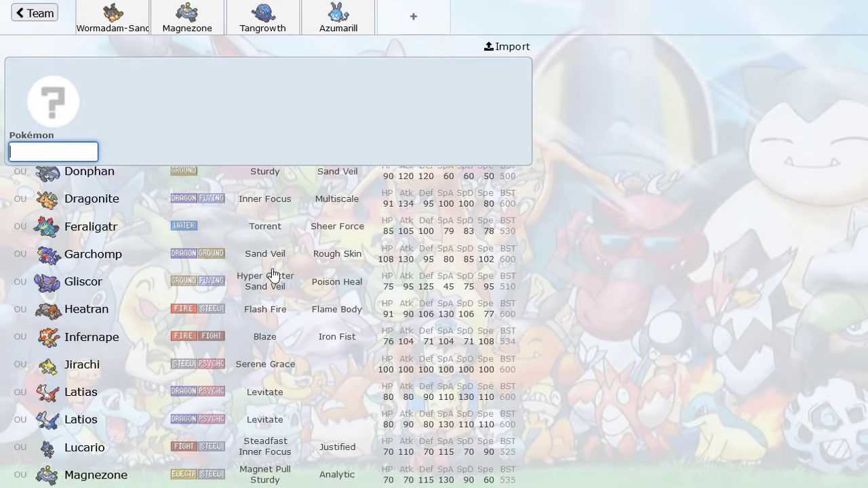
scroll(273, 274, down, 3)
scroll(273, 273, down, 1)
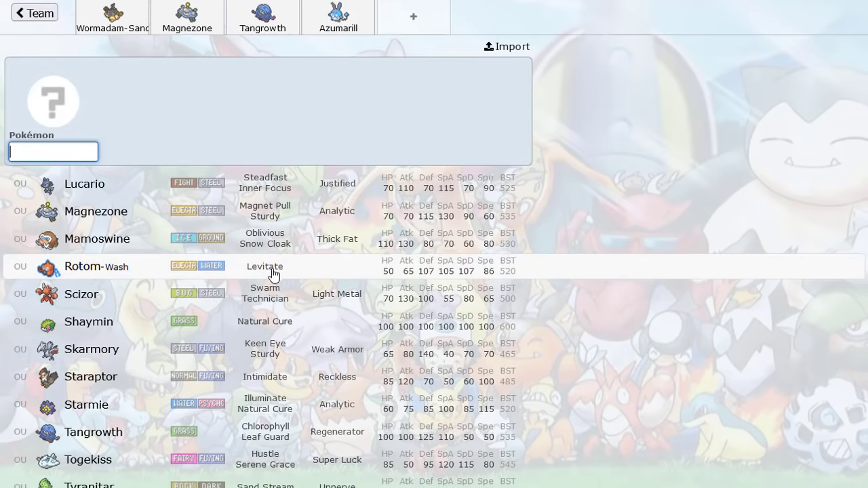
scroll(273, 273, down, 1)
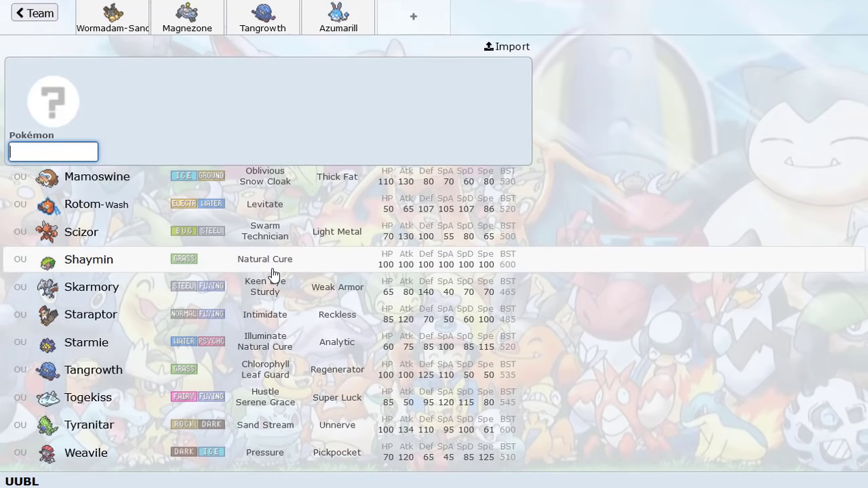
scroll(273, 273, up, 20)
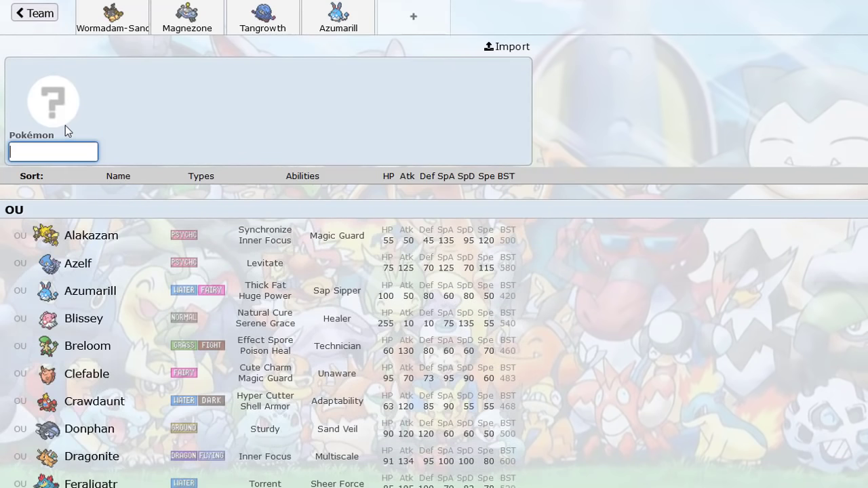
Filter the Pokémon list by Flying type, examine the OU, UUBL and UU candidates, and return to the team overview.
text(y)
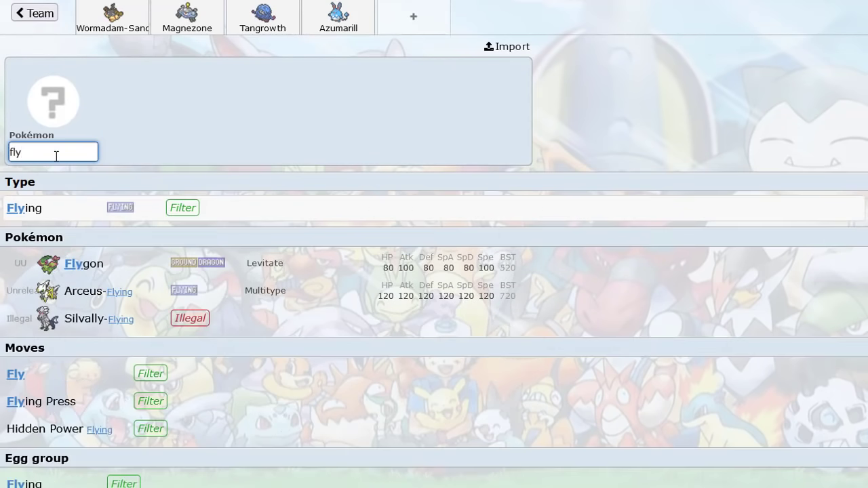
click(79, 216)
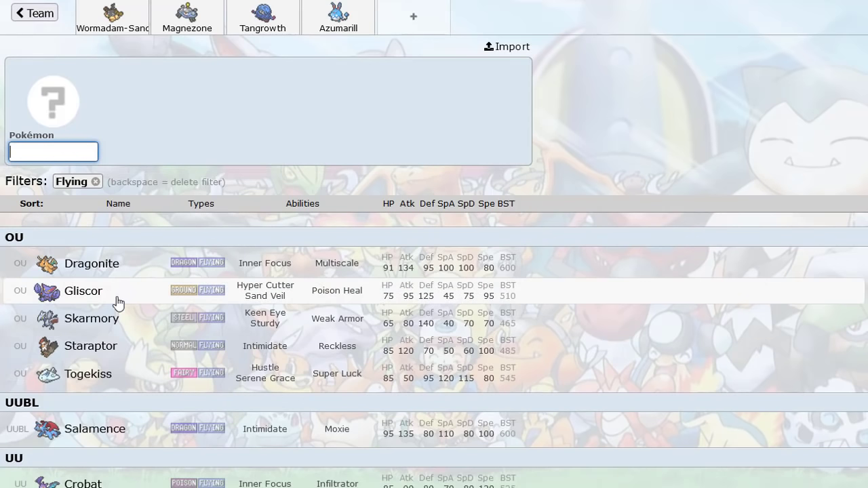
scroll(108, 363, down, 3)
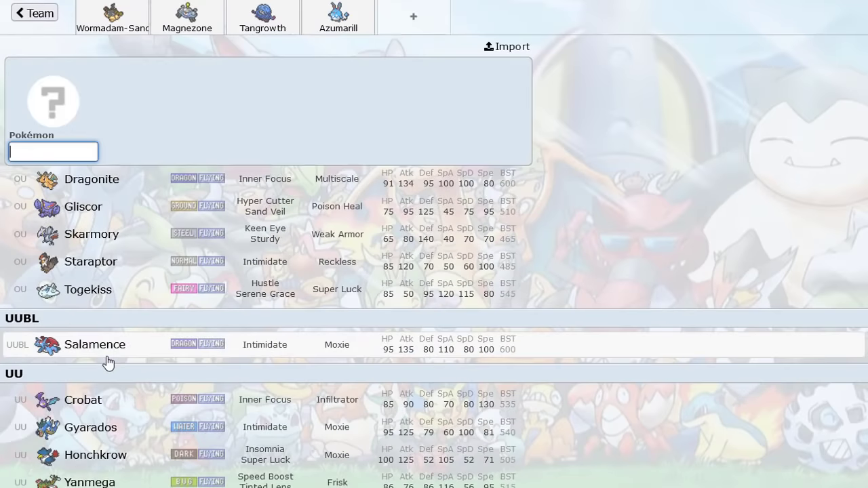
scroll(107, 362, down, 1)
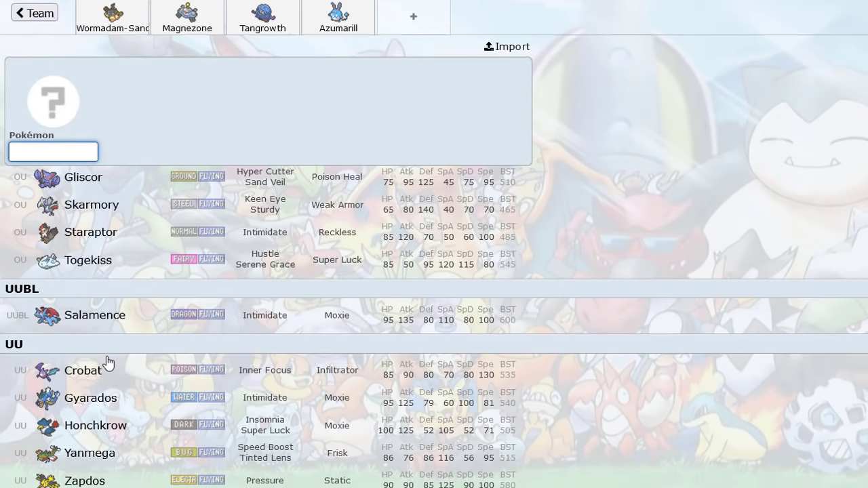
scroll(107, 363, up, 4)
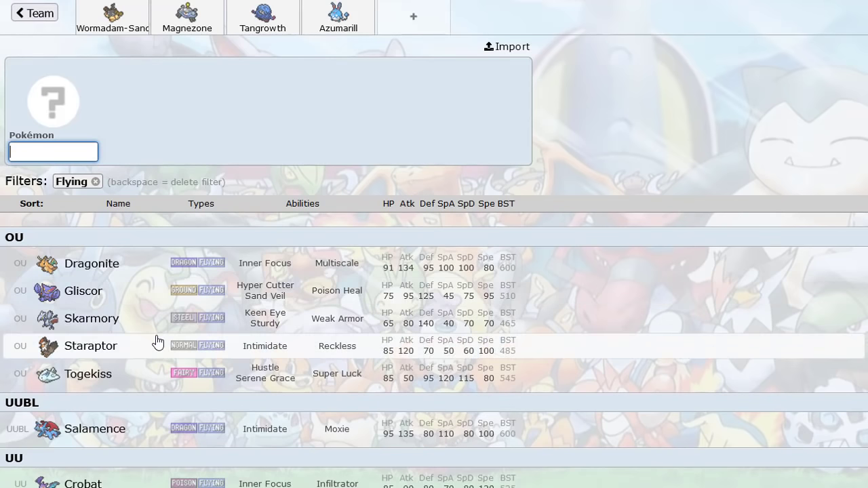
scroll(164, 316, down, 2)
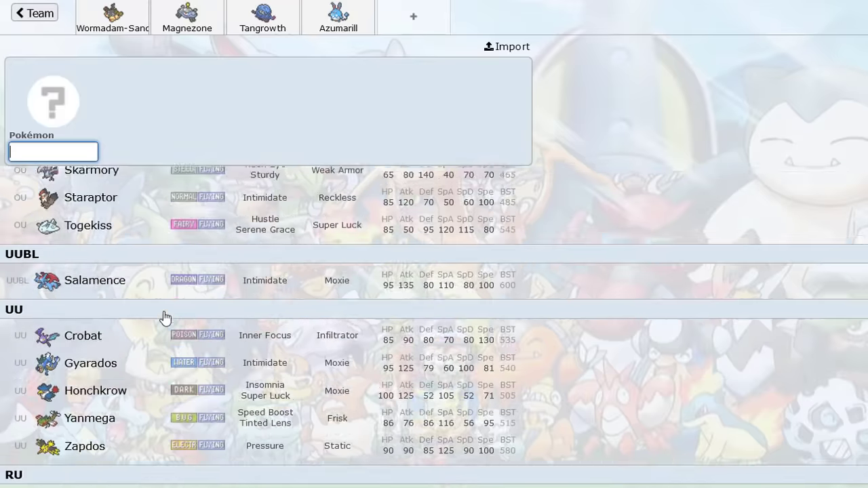
scroll(165, 316, up, 2)
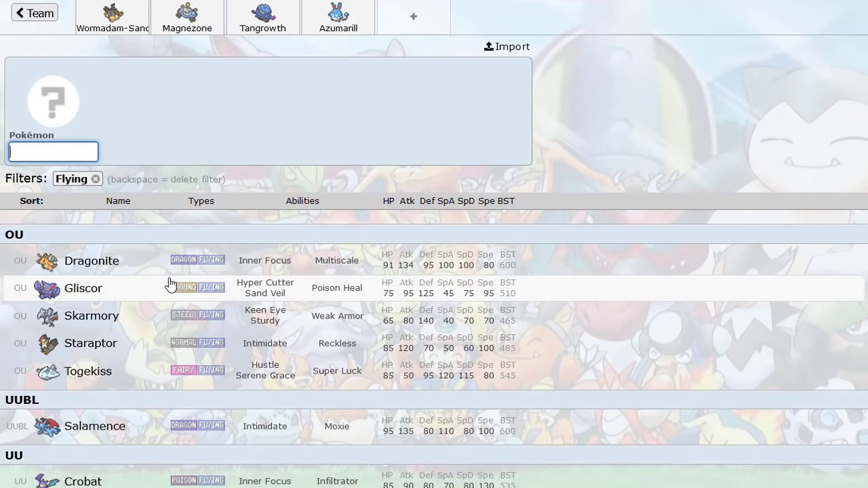
scroll(128, 305, down, 4)
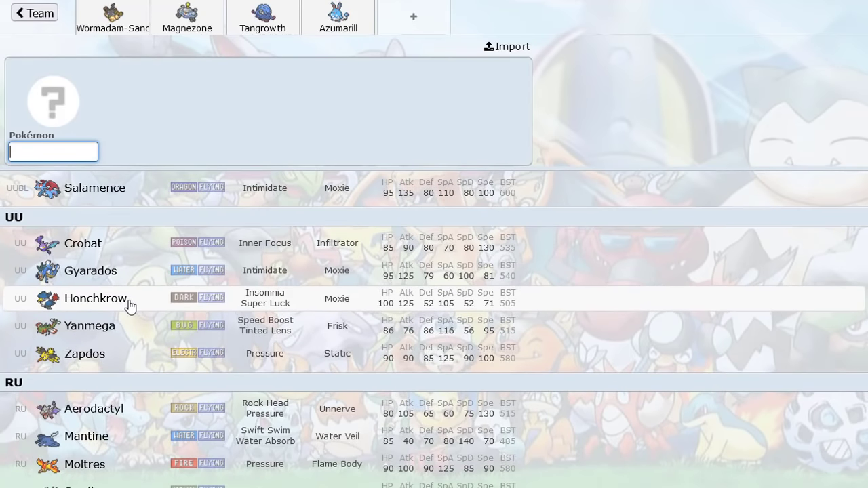
scroll(128, 305, up, 5)
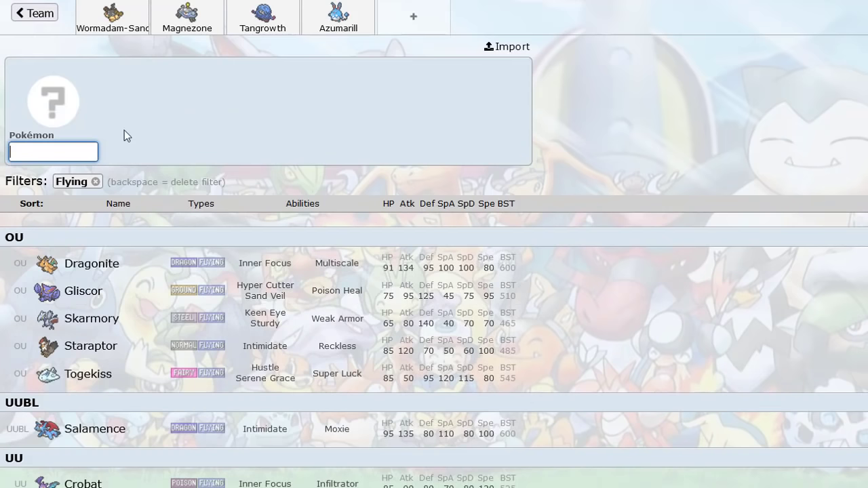
click(39, 19)
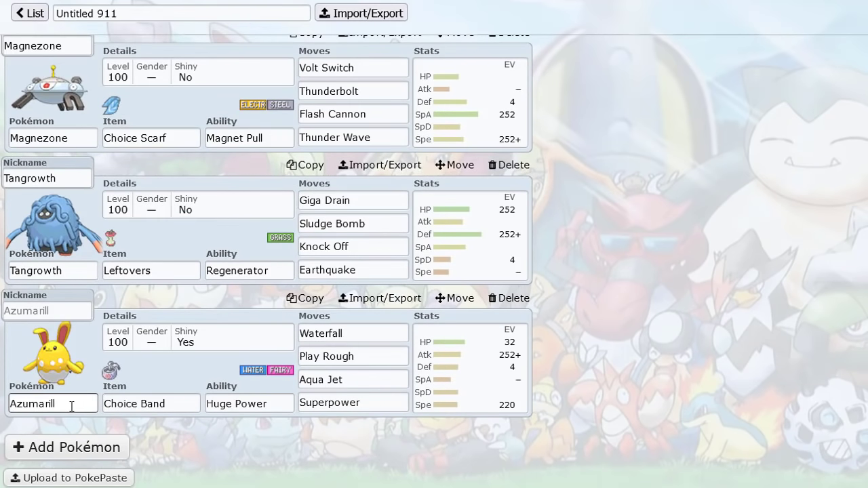
Start a fifth team slot and filter its Pokémon list by the move Stealth Rock.
click(66, 448)
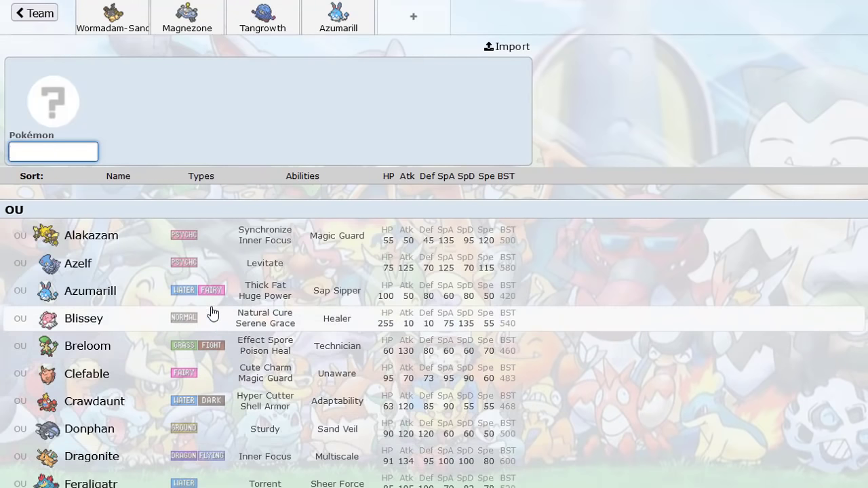
scroll(212, 312, down, 2)
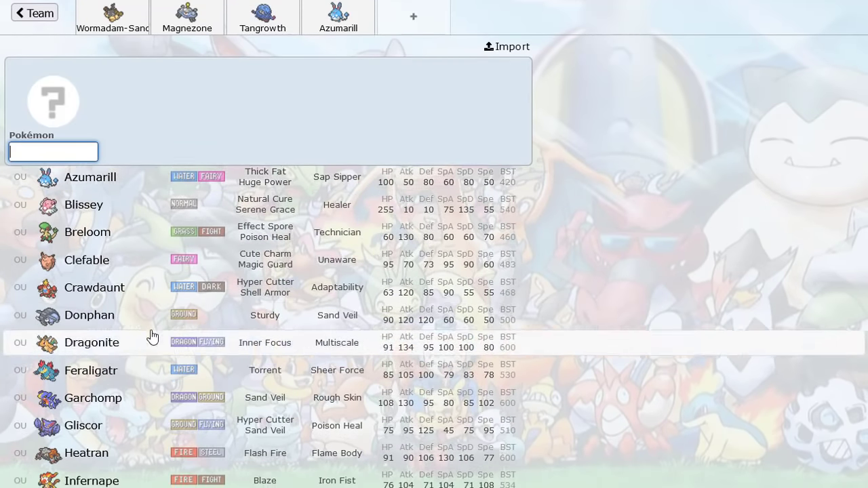
scroll(152, 337, up, 2)
text(tea)
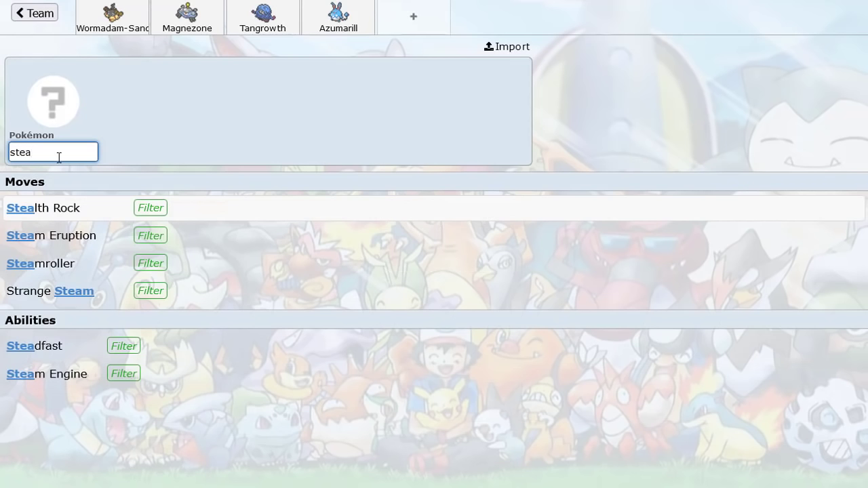
click(75, 205)
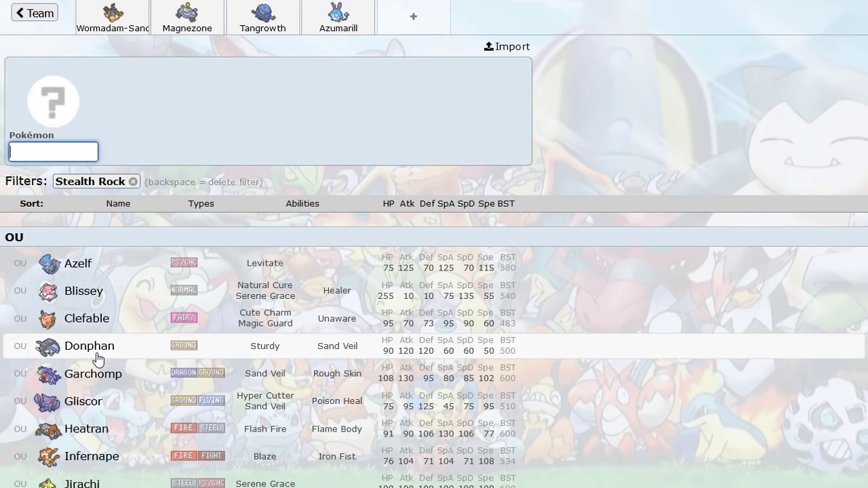
Examine the Stealth Rock learners in the OU, UU and RU tiers for a suitable fifth teammate.
scroll(97, 358, down, 3)
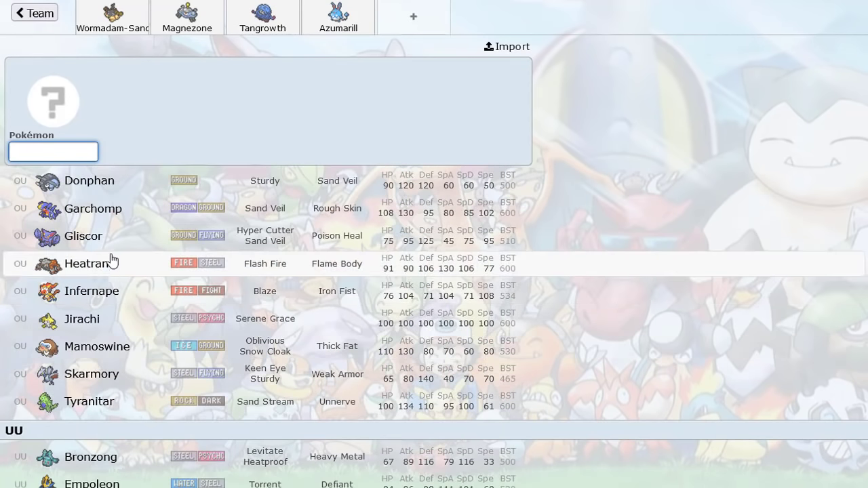
scroll(105, 271, up, 3)
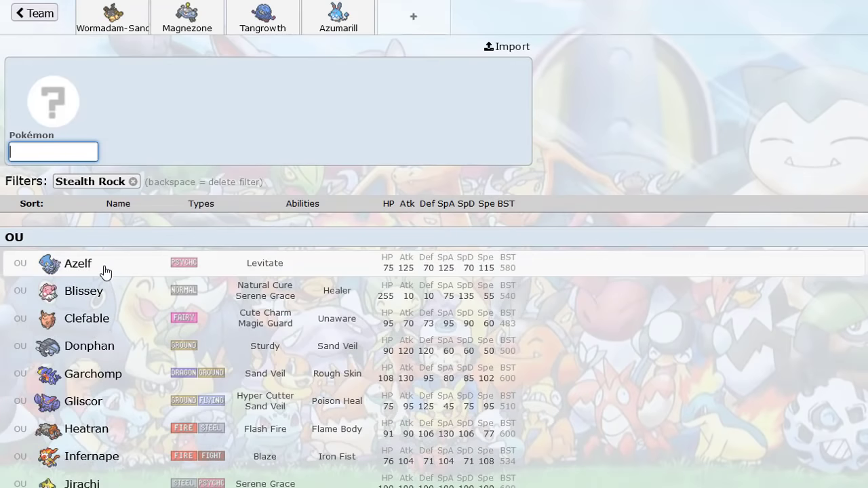
scroll(116, 269, down, 1)
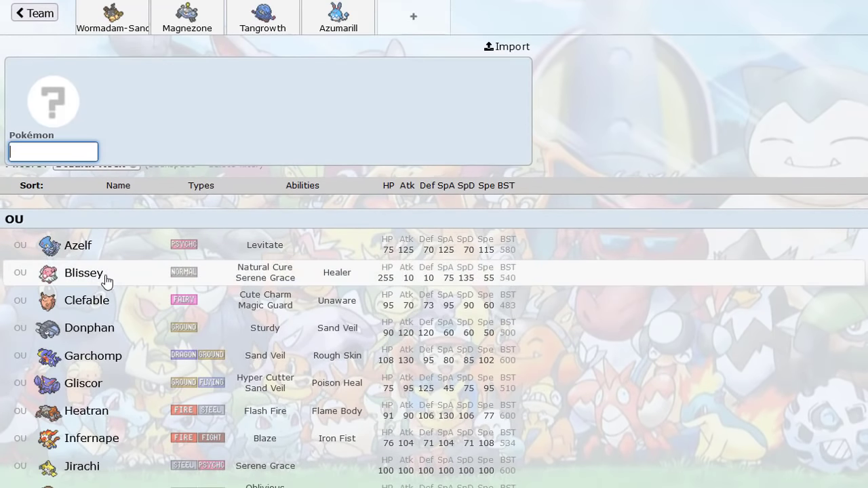
scroll(107, 280, down, 1)
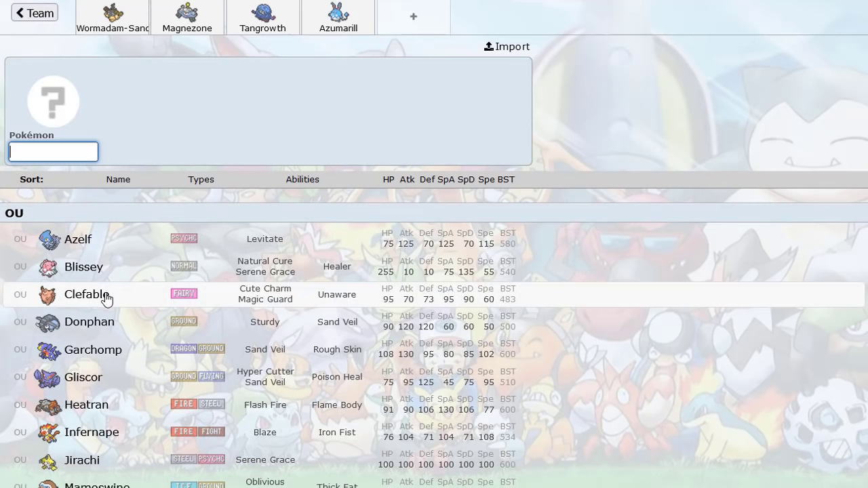
scroll(106, 298, down, 1)
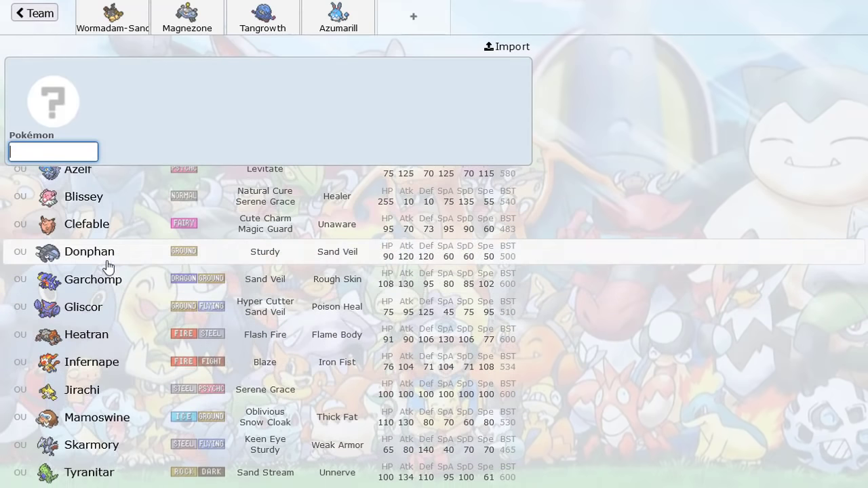
scroll(102, 295, down, 1)
scroll(100, 297, down, 2)
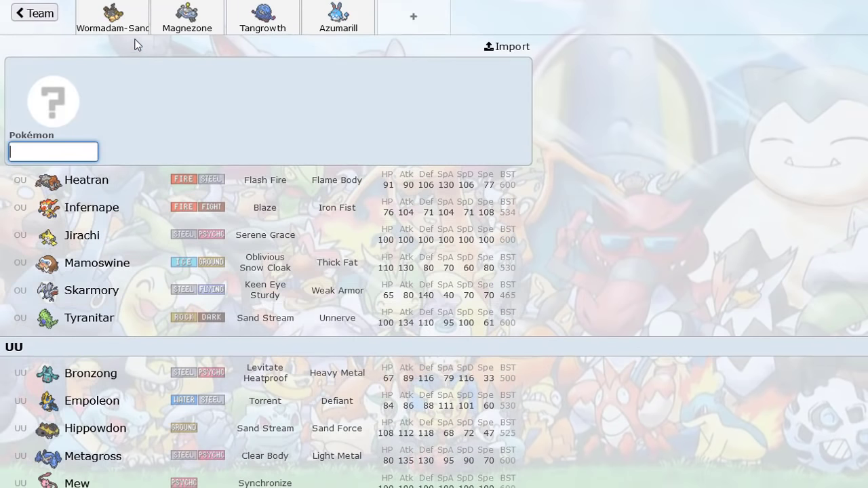
scroll(126, 269, down, 1)
scroll(126, 269, down, 2)
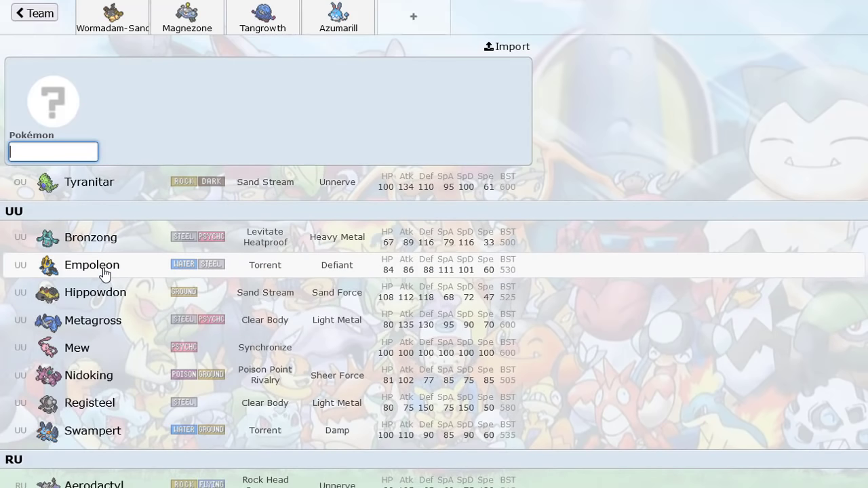
scroll(104, 274, down, 4)
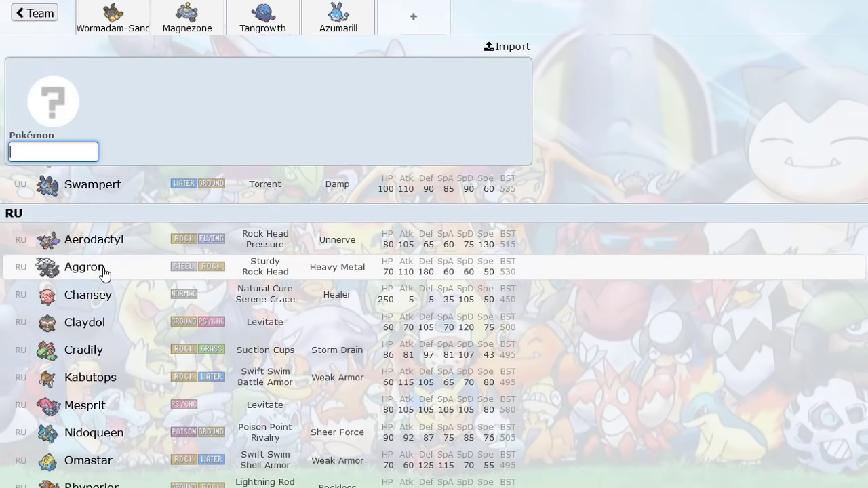
scroll(103, 273, down, 1)
scroll(104, 273, up, 10)
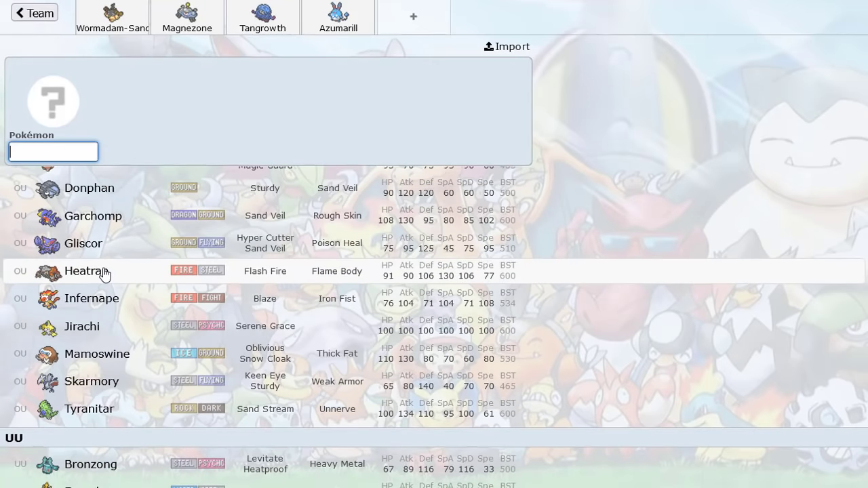
scroll(104, 273, up, 2)
scroll(104, 273, down, 1)
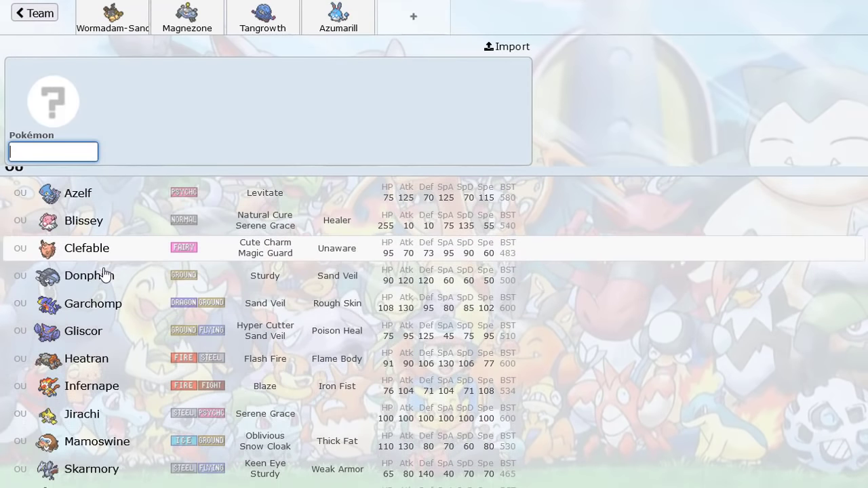
Add Blissey as the fifth team member and set its fourth move to Stealth Rock.
click(94, 227)
click(327, 148)
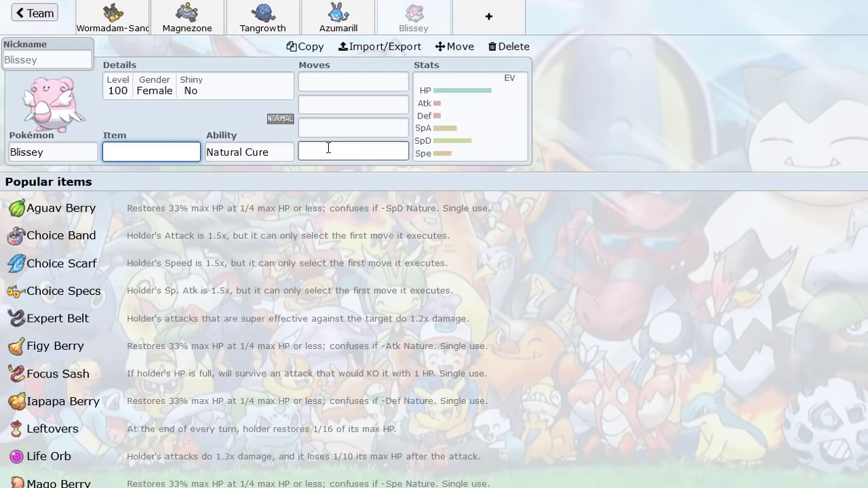
text(stea)
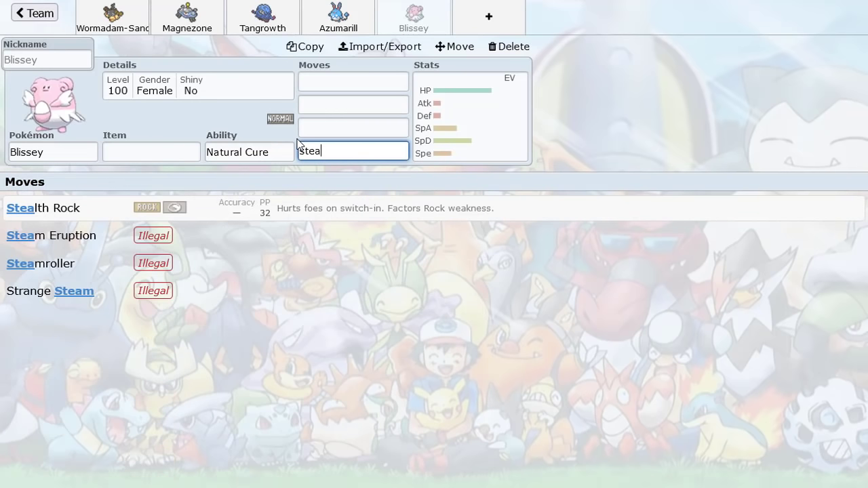
key(Return)
Check Blissey's ability options and give it Leftovers as its held item.
click(240, 158)
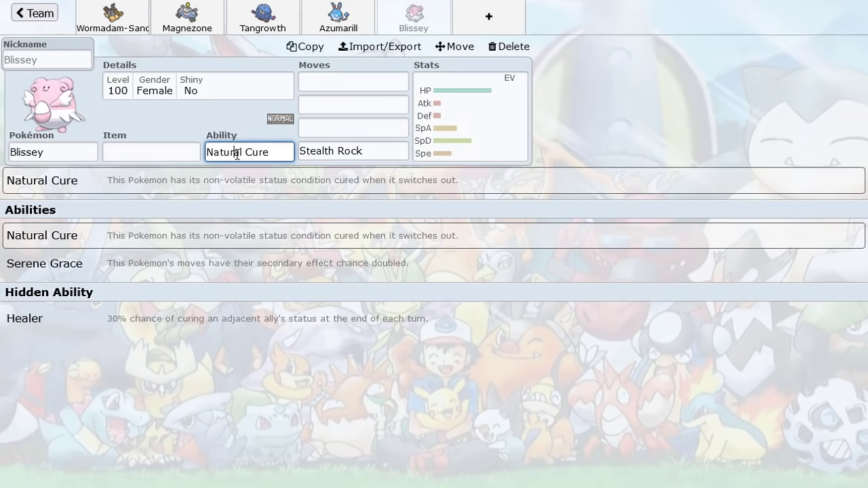
click(153, 147)
text(lef)
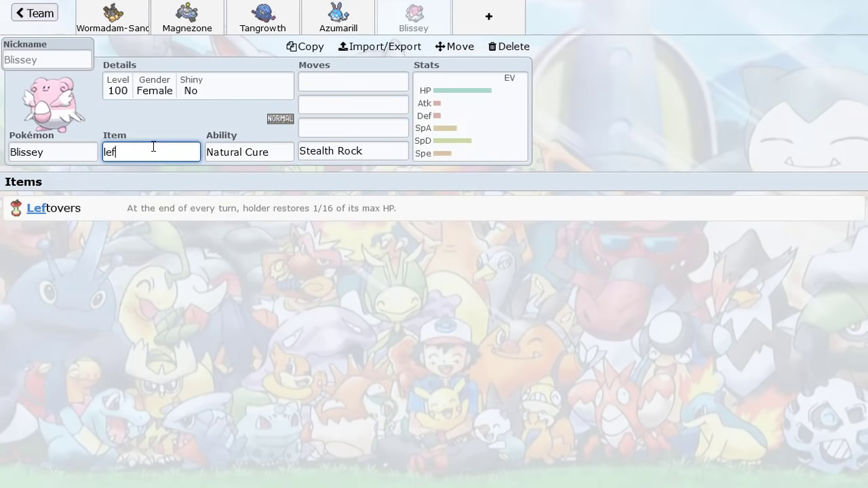
click(157, 213)
Complete Blissey's moveset with Seismic Toss, Thunder Wave and Soft-Boiled in the first three move slots.
click(365, 119)
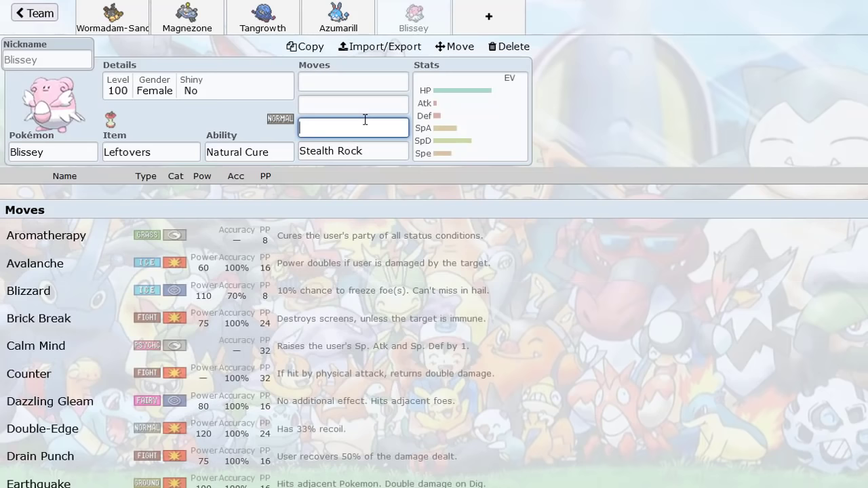
text(sor)
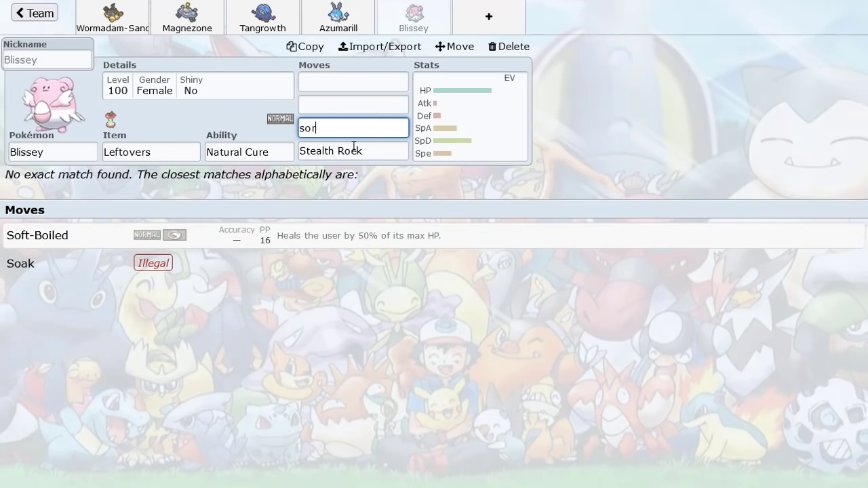
click(306, 249)
click(314, 82)
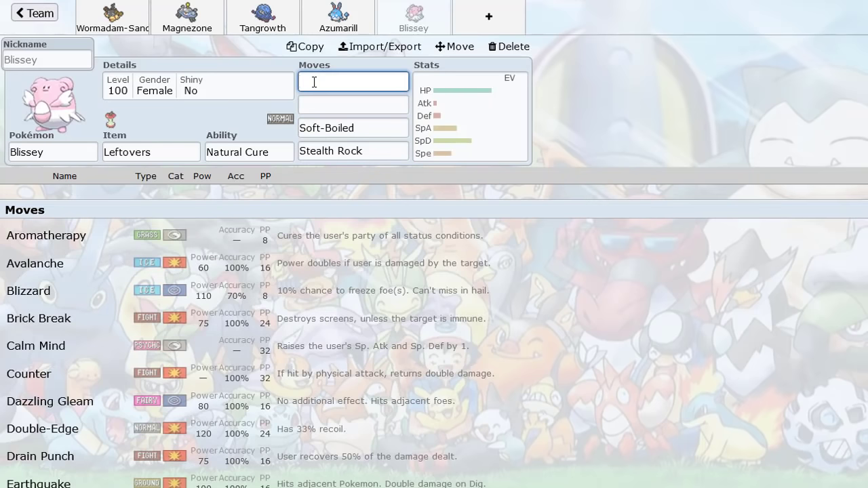
text(se)
click(304, 215)
text(th)
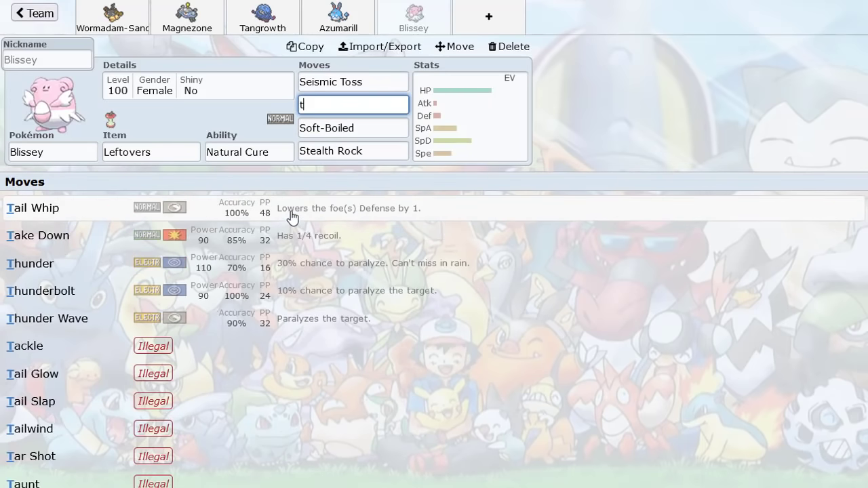
click(261, 274)
Apply the Physically Defensive spread to Blissey, then adjust its EVs to 240 HP and 16 Sp. Def.
click(450, 135)
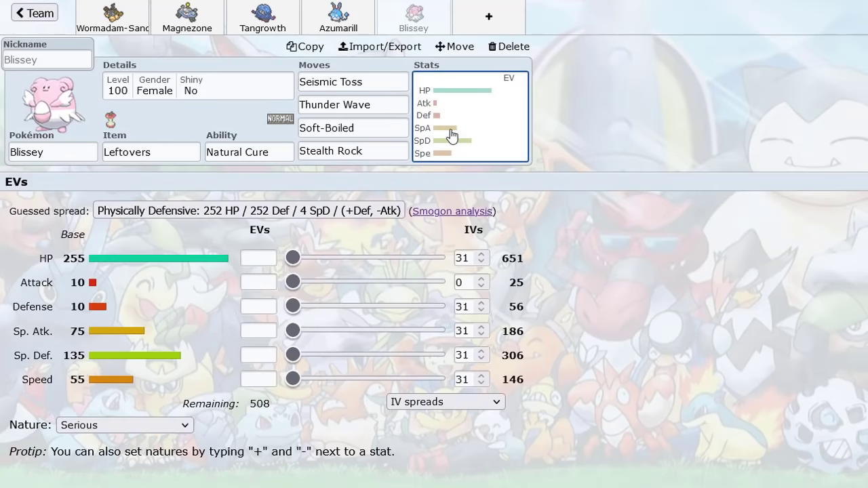
click(307, 216)
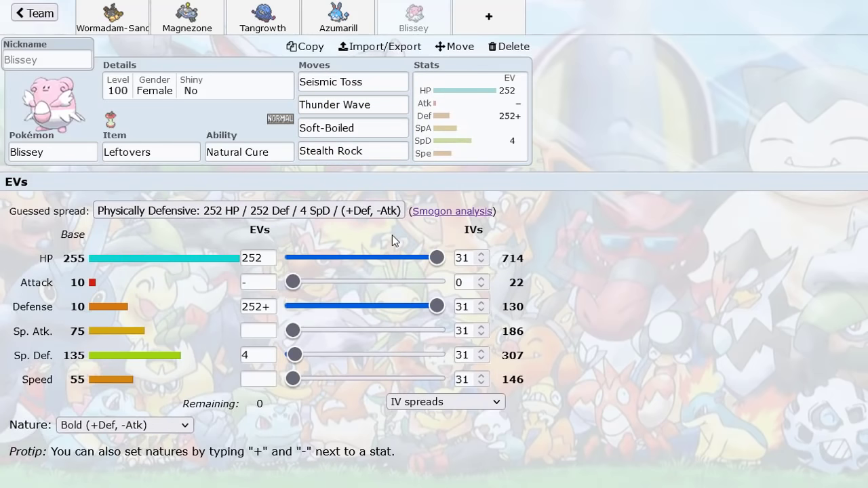
click(427, 260)
drag(427, 263, 429, 259)
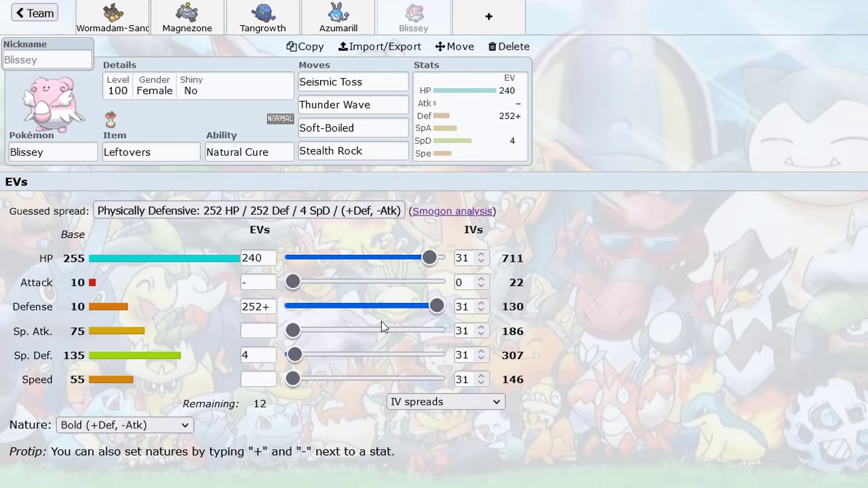
click(375, 356)
Review the sets of the existing team members to decide what the sixth slot needs.
click(34, 12)
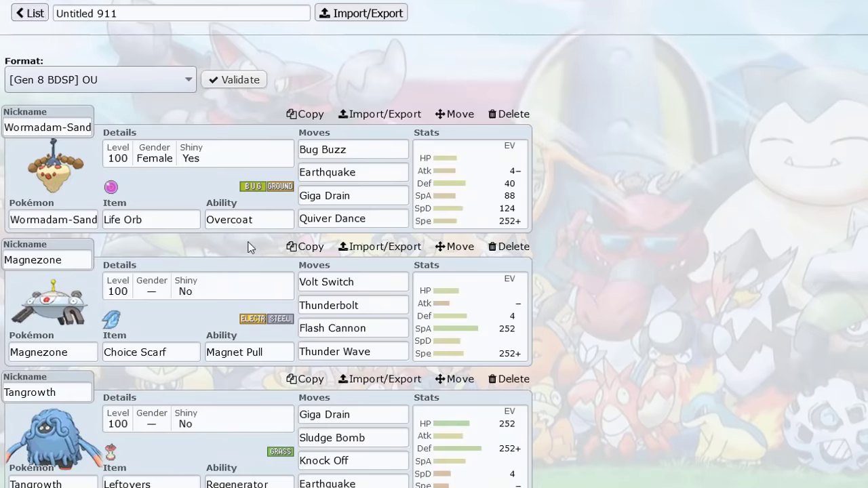
scroll(248, 246, down, 5)
scroll(248, 246, up, 3)
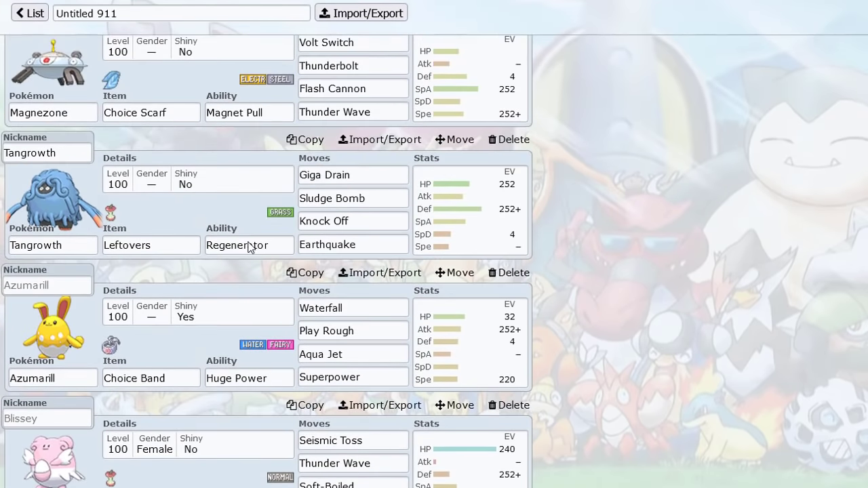
scroll(248, 246, down, 3)
click(66, 447)
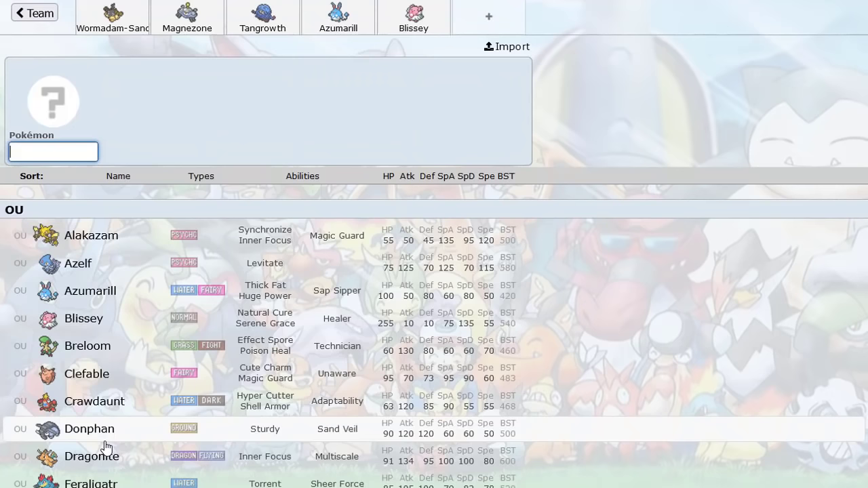
click(191, 33)
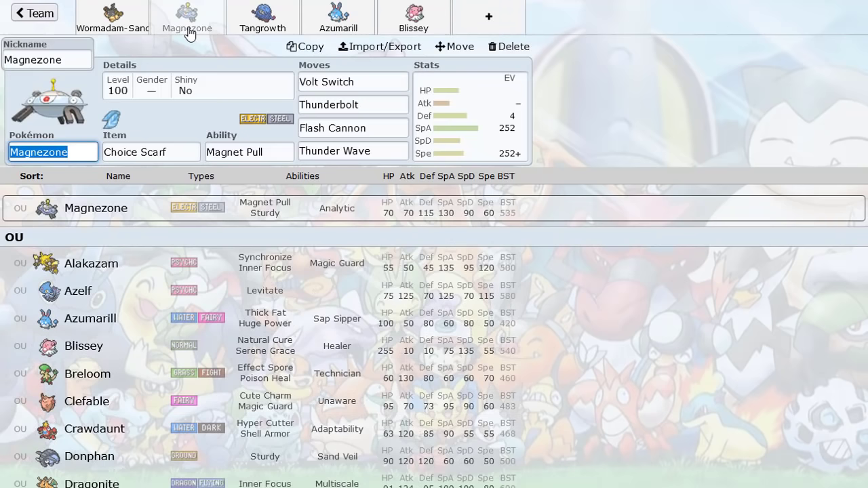
click(258, 33)
click(340, 28)
click(412, 26)
Add Weavile as the sixth team member.
click(484, 19)
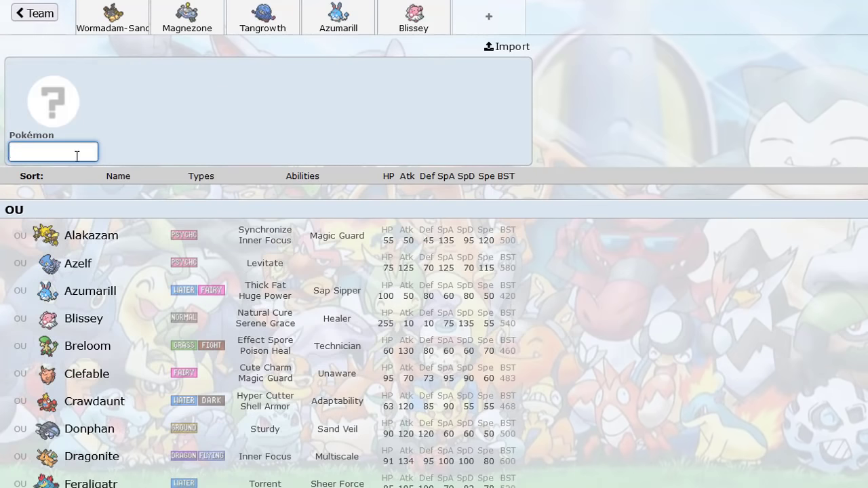
text(wea)
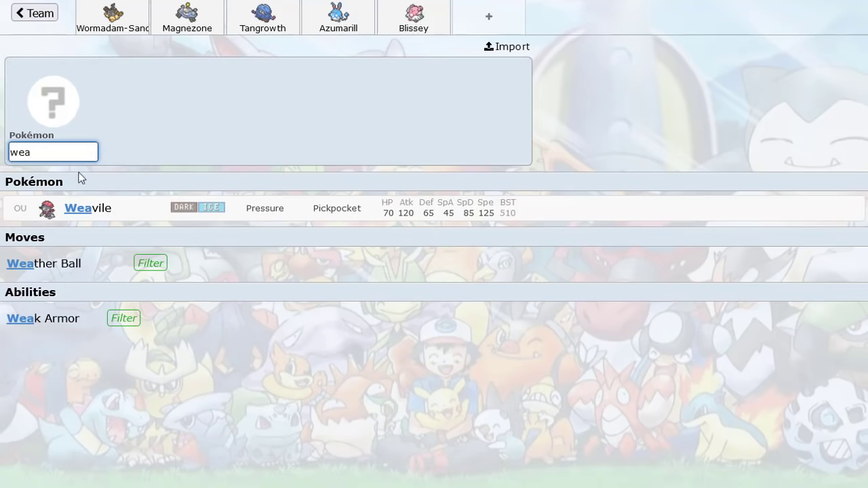
click(89, 210)
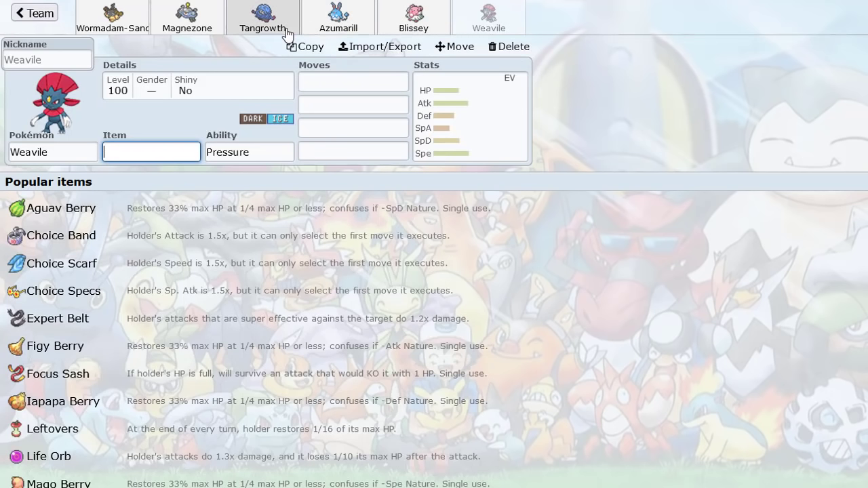
click(187, 19)
click(488, 19)
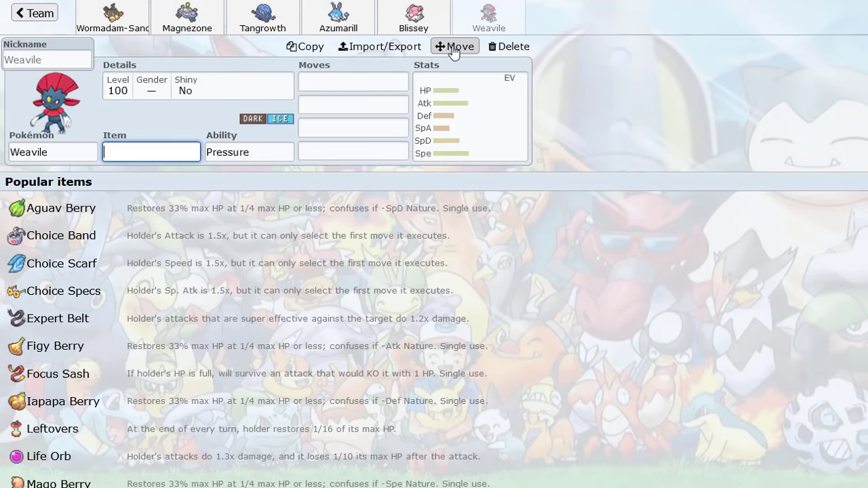
click(455, 46)
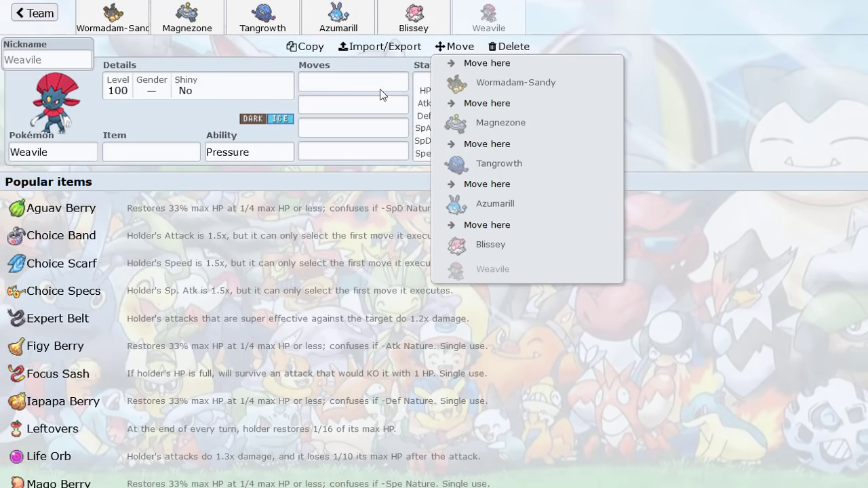
click(245, 66)
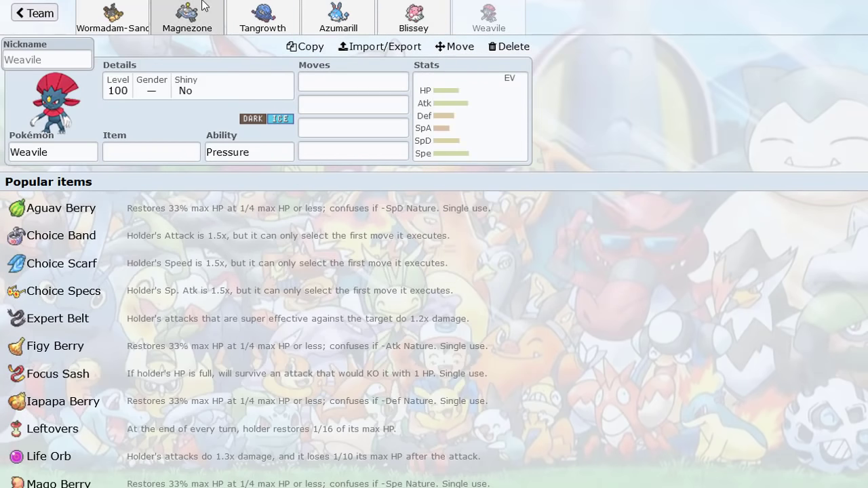
click(131, 21)
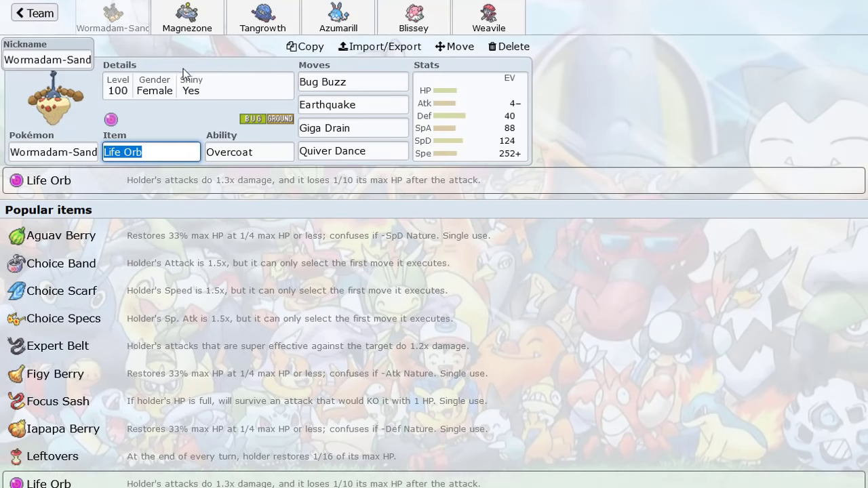
Return to Blissey's slot and filter its Pokémon list by the move Stealth Rock to look for alternatives.
click(398, 27)
click(87, 152)
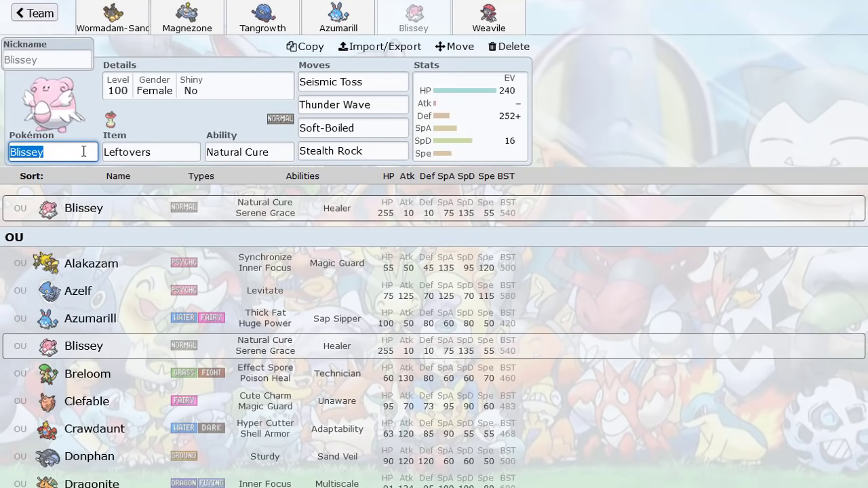
text(stel)
key(BackSpace)
text(a)
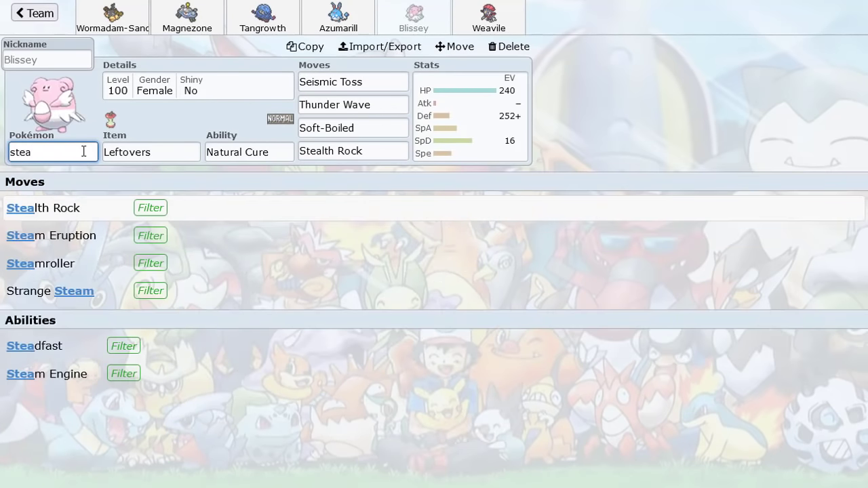
click(72, 211)
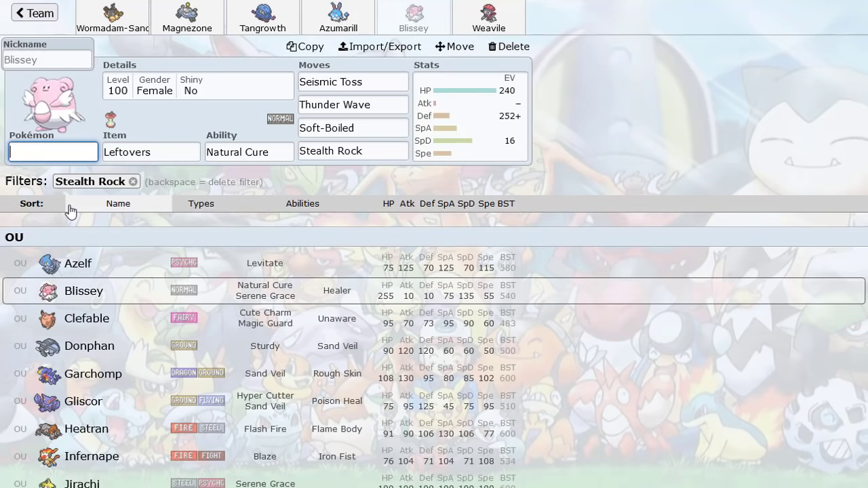